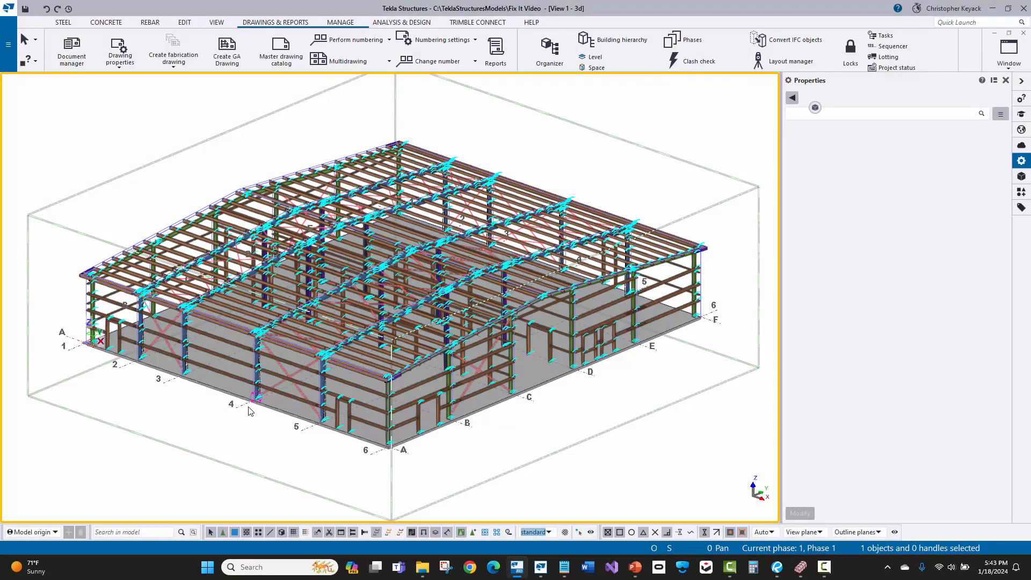
# Inspect the name and profile properties of a wall brace rod by grid line 4 and of a roof brace rod.
pyautogui.scroll(10, 249, 410)
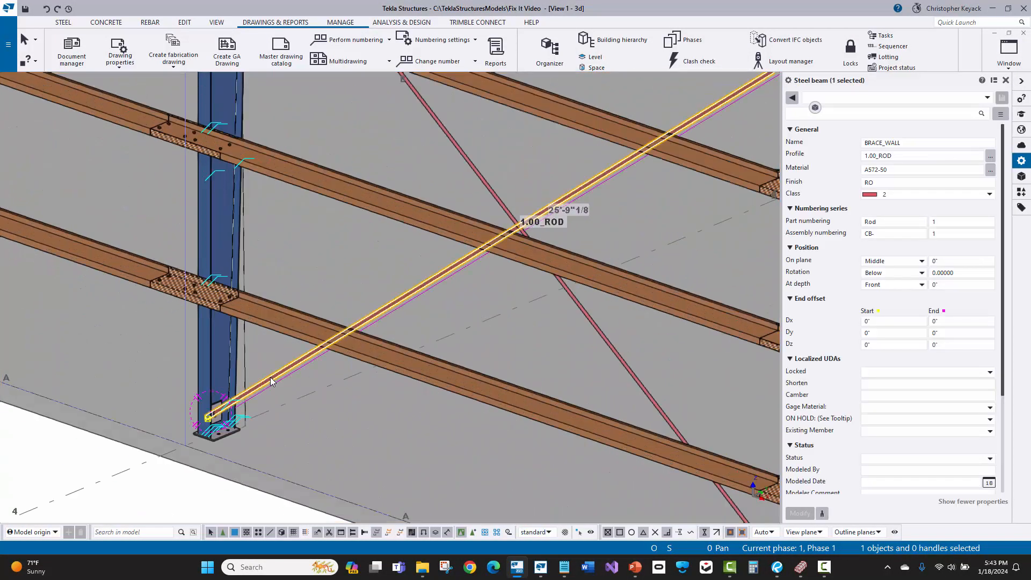
pyautogui.click(902, 142)
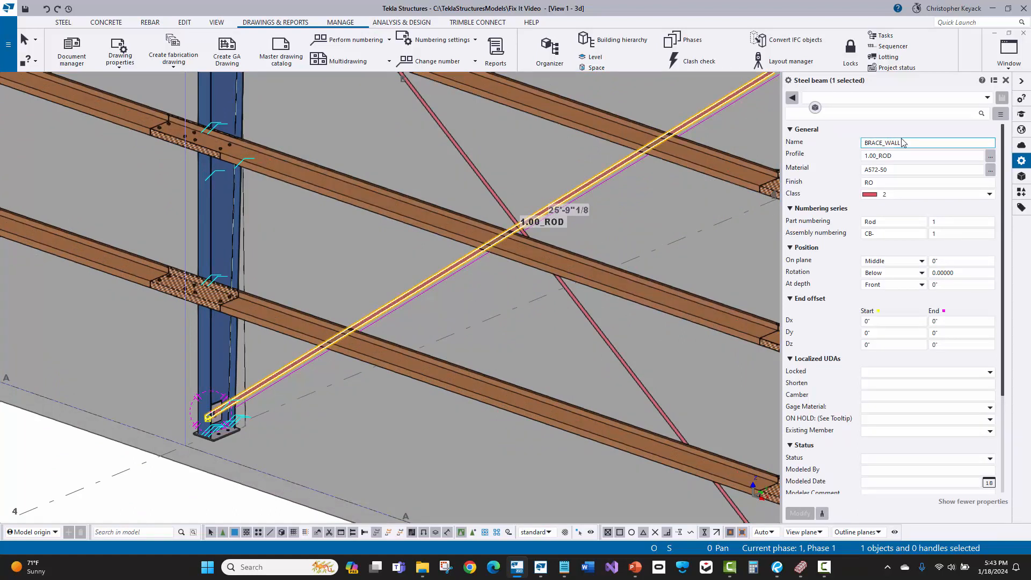
pyautogui.doubleClick(902, 143)
pyautogui.click(913, 156)
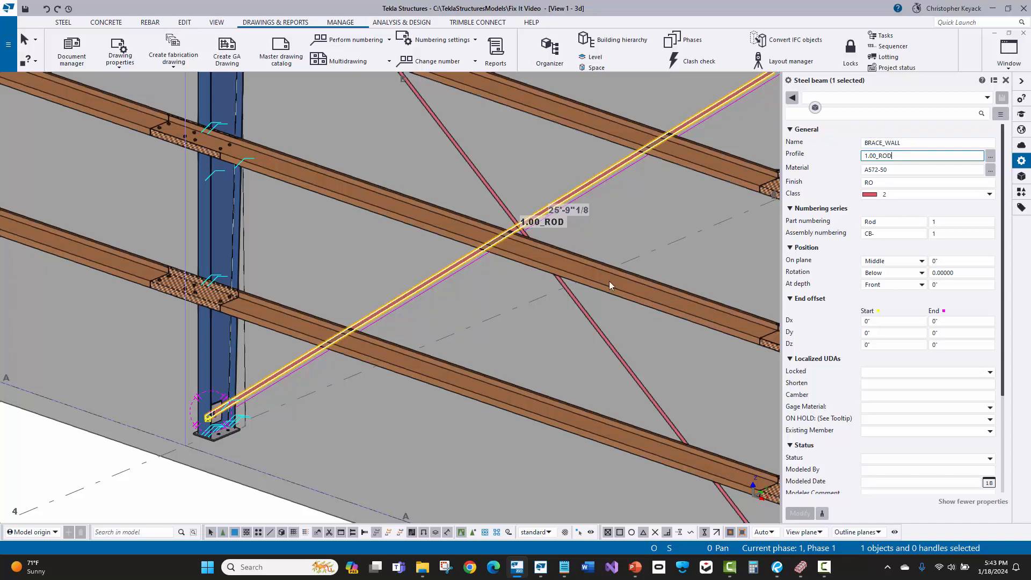
pyautogui.scroll(-4, 453, 325)
pyautogui.scroll(5, 488, 227)
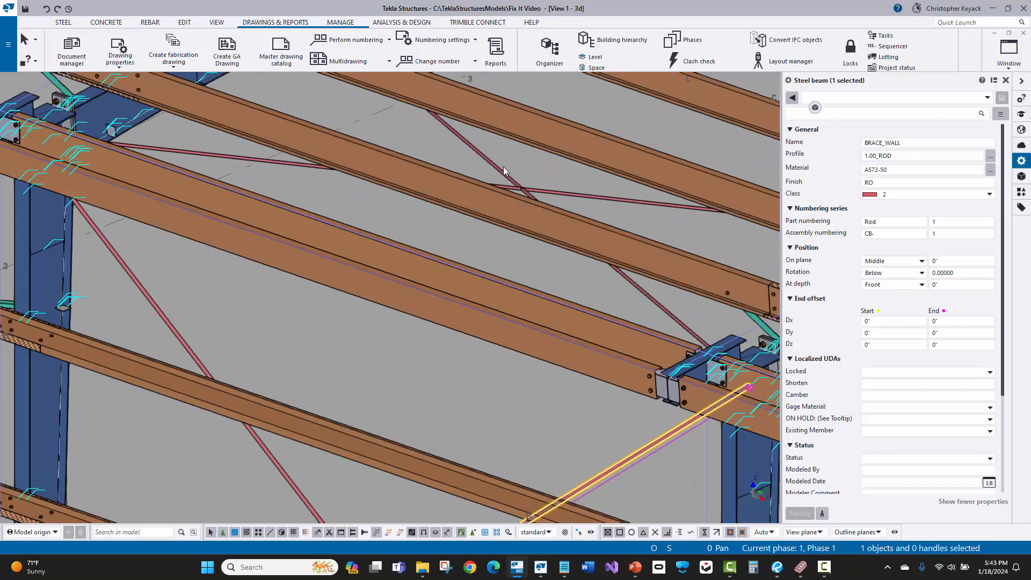
pyautogui.click(502, 170)
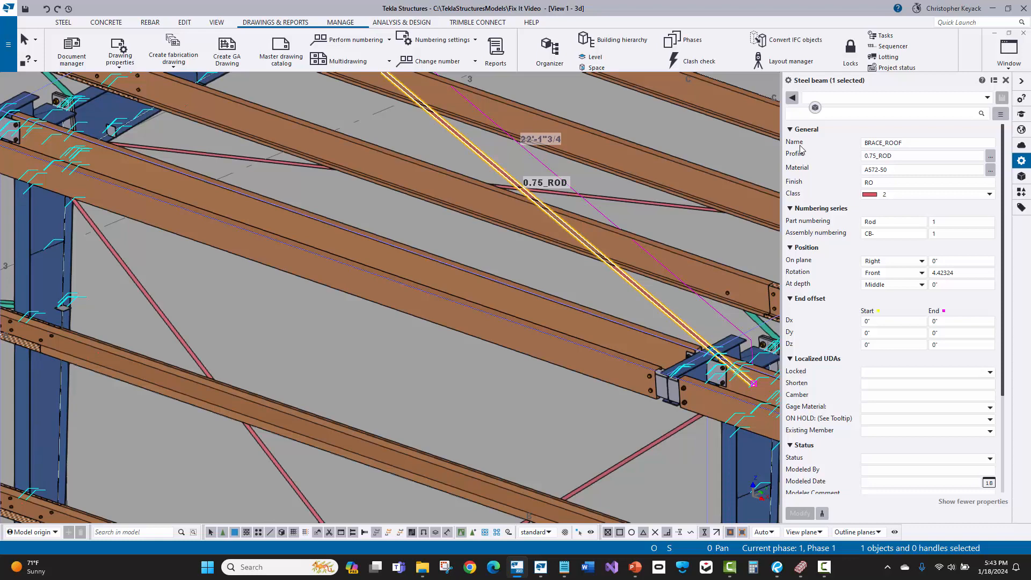
pyautogui.moveTo(892, 156); pyautogui.dragTo(877, 157)
pyautogui.click(906, 142)
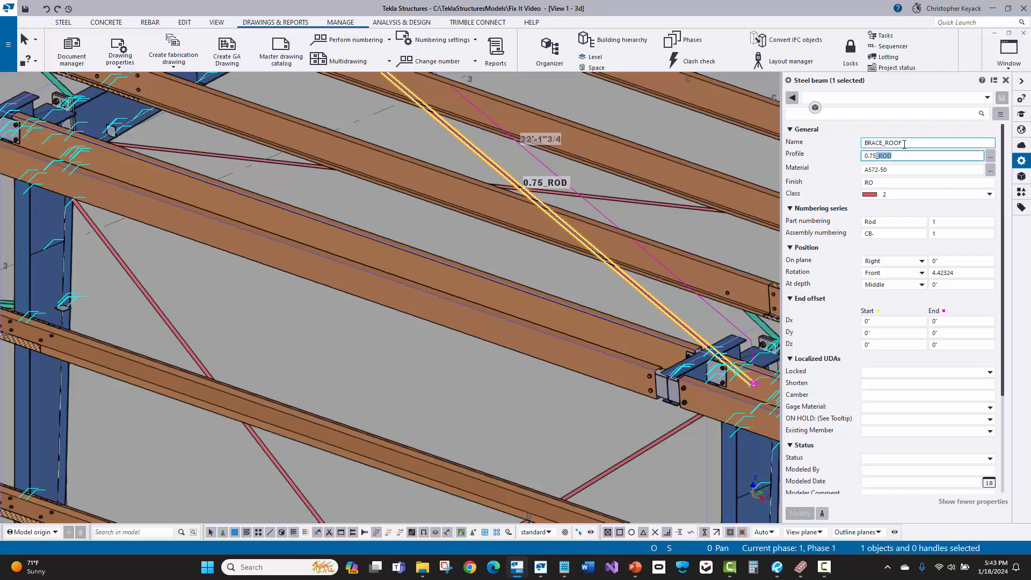
# Set the view rotation origin at the wall brace's lower end on the grid 4 column and examine the rod end from the column's other side.
pyautogui.scroll(-5, 492, 243)
pyautogui.moveTo(366, 421); pyautogui.dragTo(366, 363, button='middle')
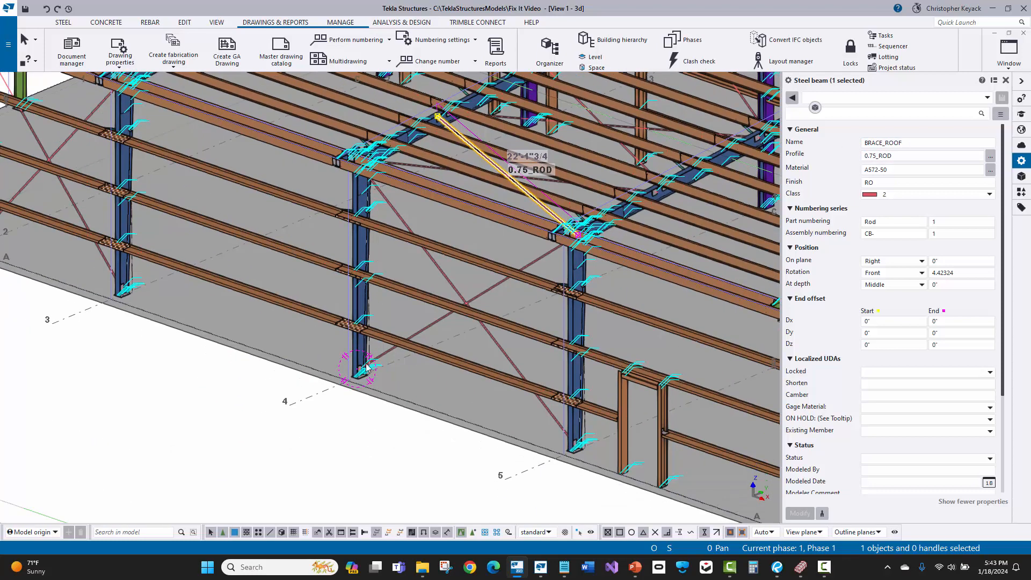
pyautogui.click(362, 405)
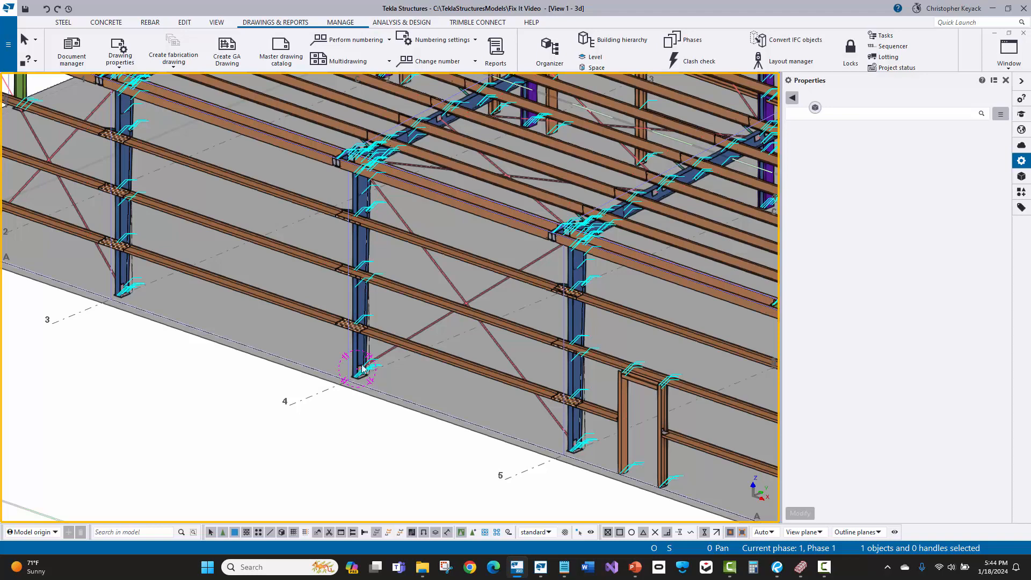
pyautogui.scroll(8, 363, 387)
pyautogui.moveTo(363, 386); pyautogui.dragTo(378, 347, button='middle')
pyautogui.press('v')
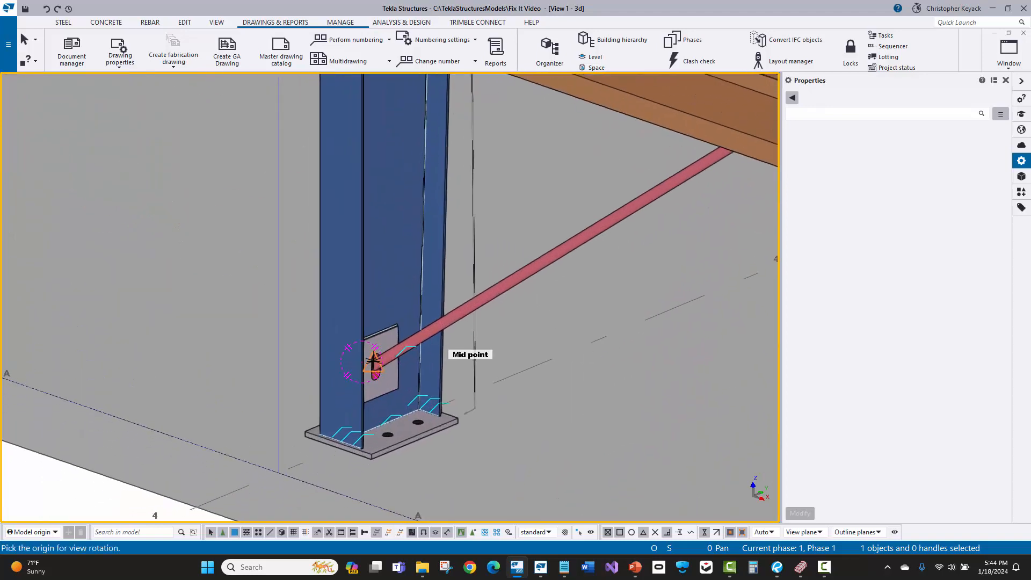
pyautogui.click(374, 365)
pyautogui.keyDown('ctrl'); pyautogui.moveTo(277, 414); pyautogui.dragTo(475, 244, button='middle'); pyautogui.keyUp('ctrl')
pyautogui.click(485, 221)
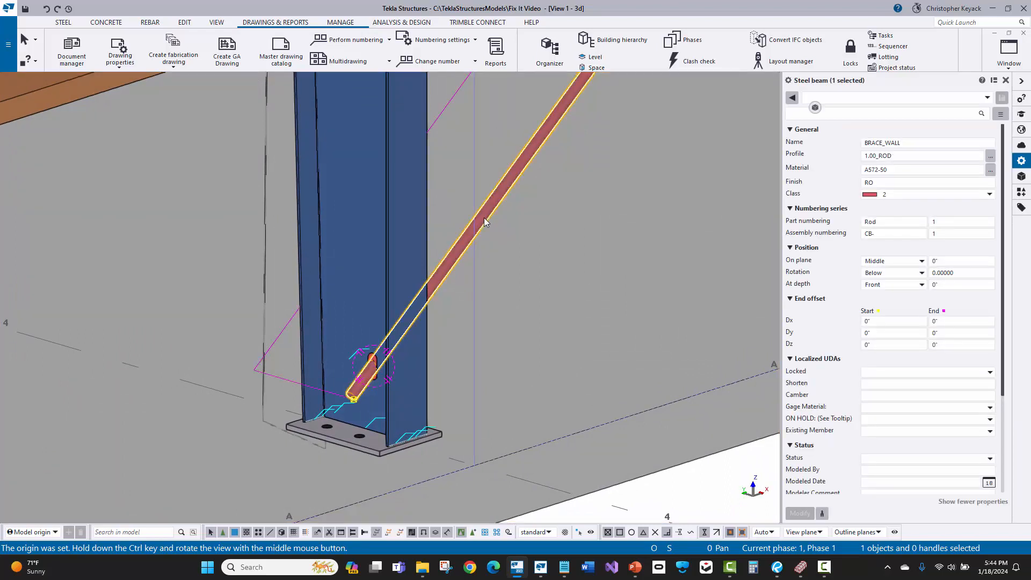
pyautogui.click(677, 486)
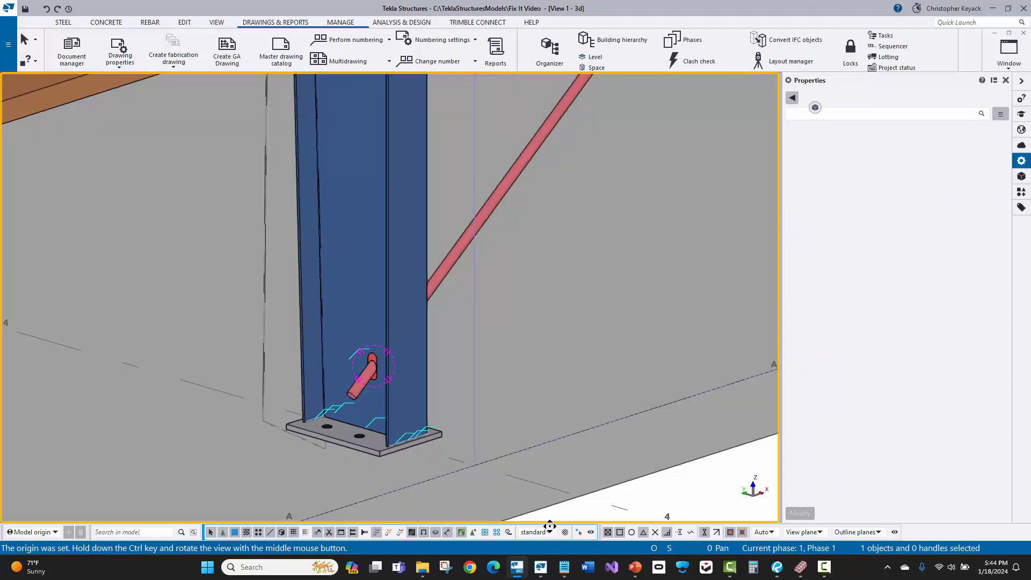
# Make MBS_Rod_Brace the active selection filter.
pyautogui.click(537, 531)
pyautogui.scroll(-10, 558, 434)
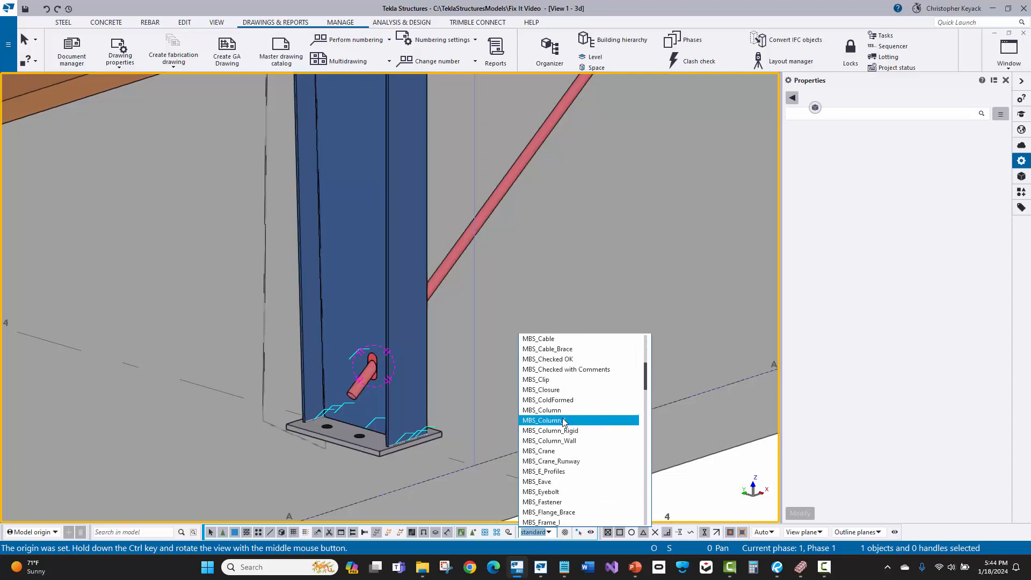
pyautogui.scroll(-10, 566, 427)
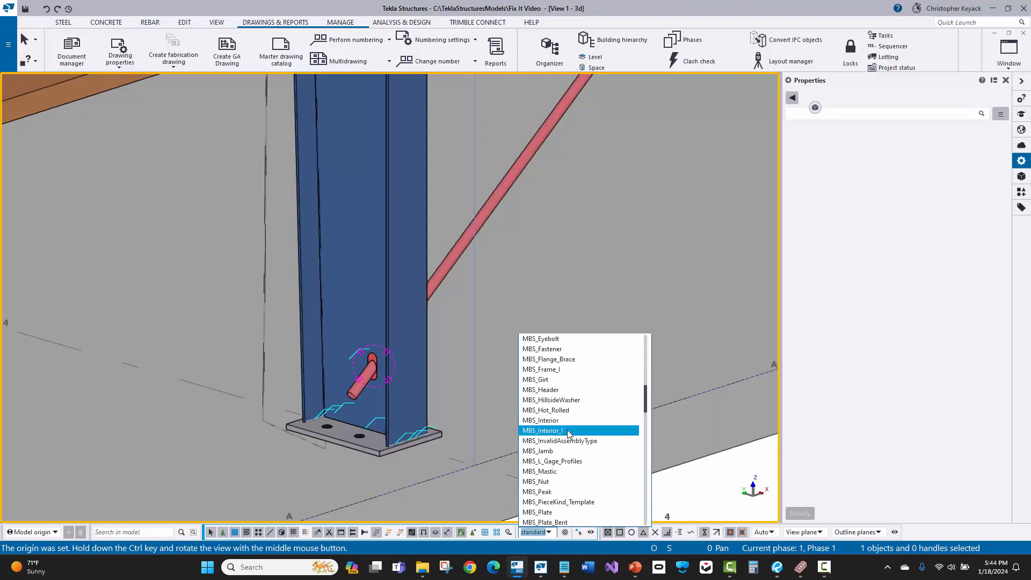
pyautogui.scroll(-3, 569, 434)
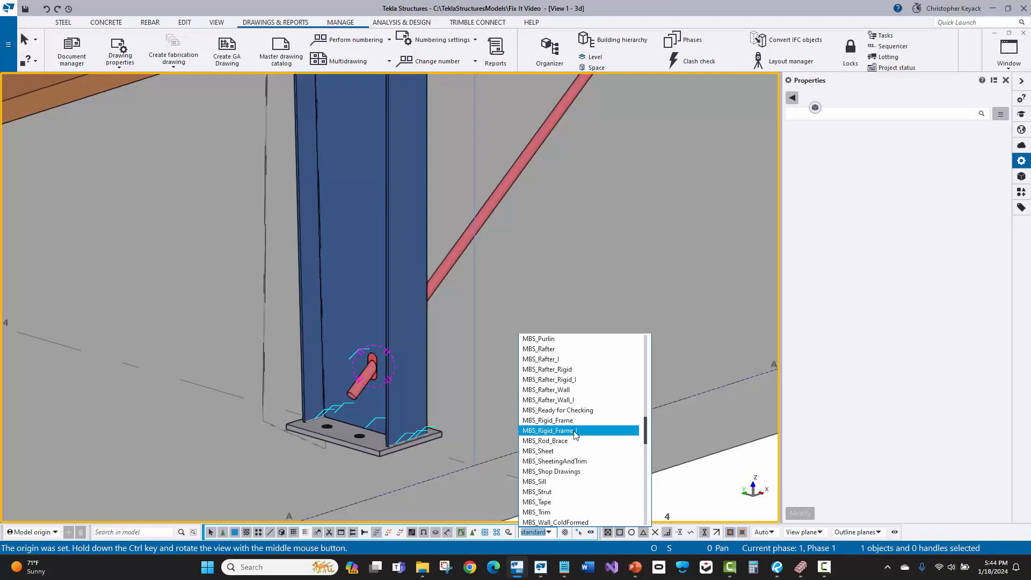
pyautogui.click(563, 441)
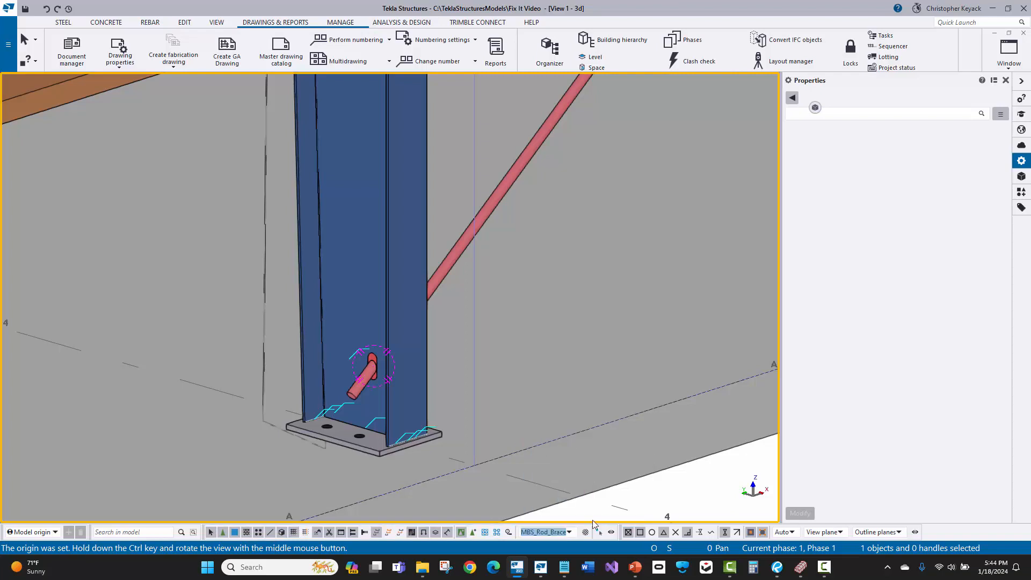
# Review the profile and main part name conditions in the MBS_Rod_Brace selection filter settings, and close them.
pyautogui.click(585, 531)
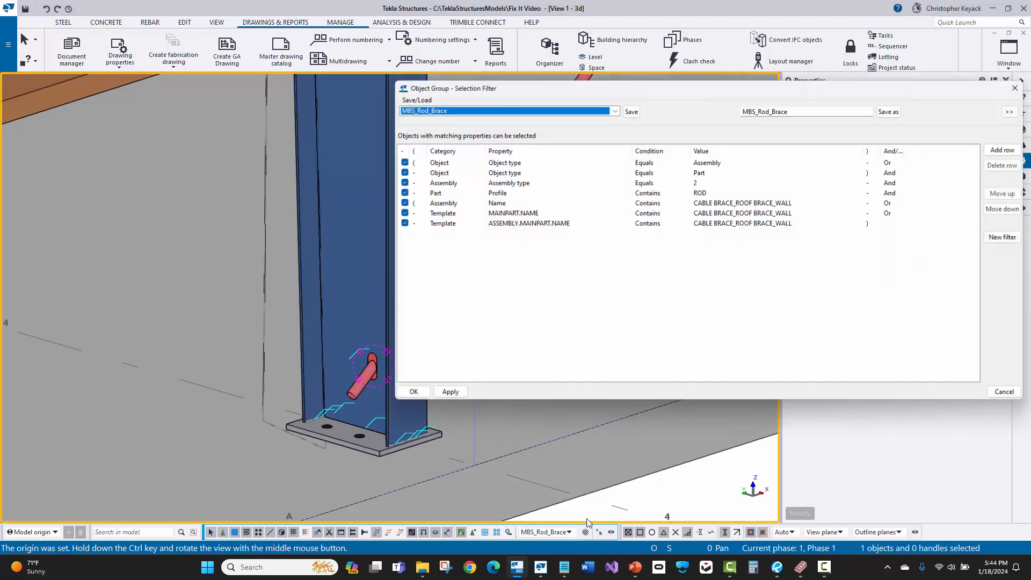
pyautogui.click(746, 224)
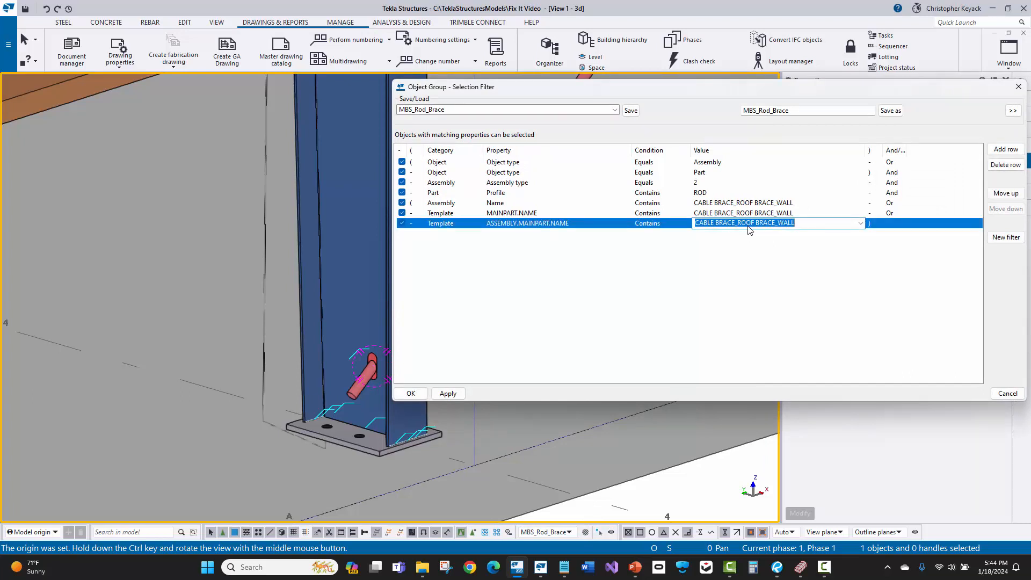
pyautogui.click(761, 252)
pyautogui.click(705, 193)
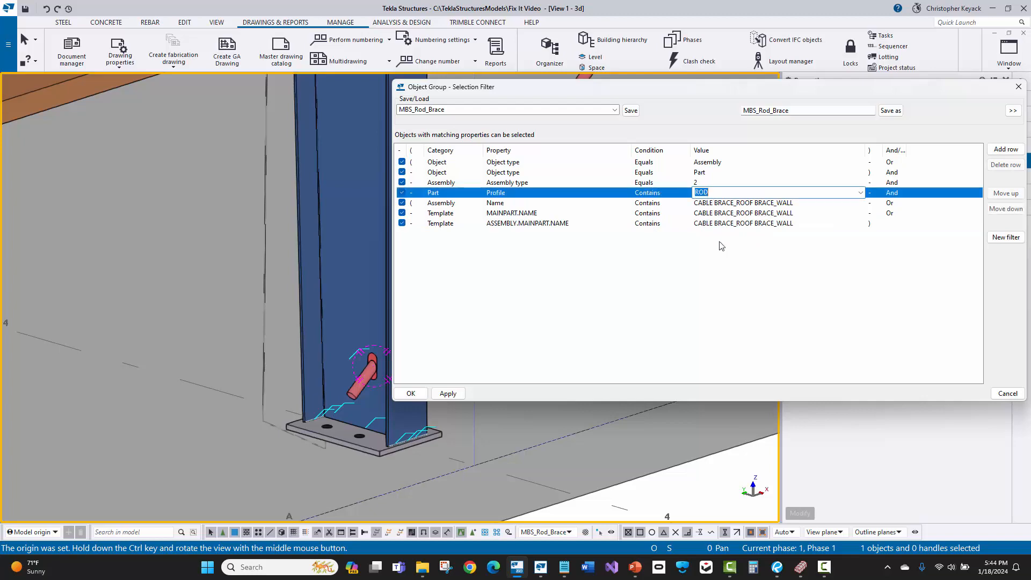
pyautogui.click(693, 281)
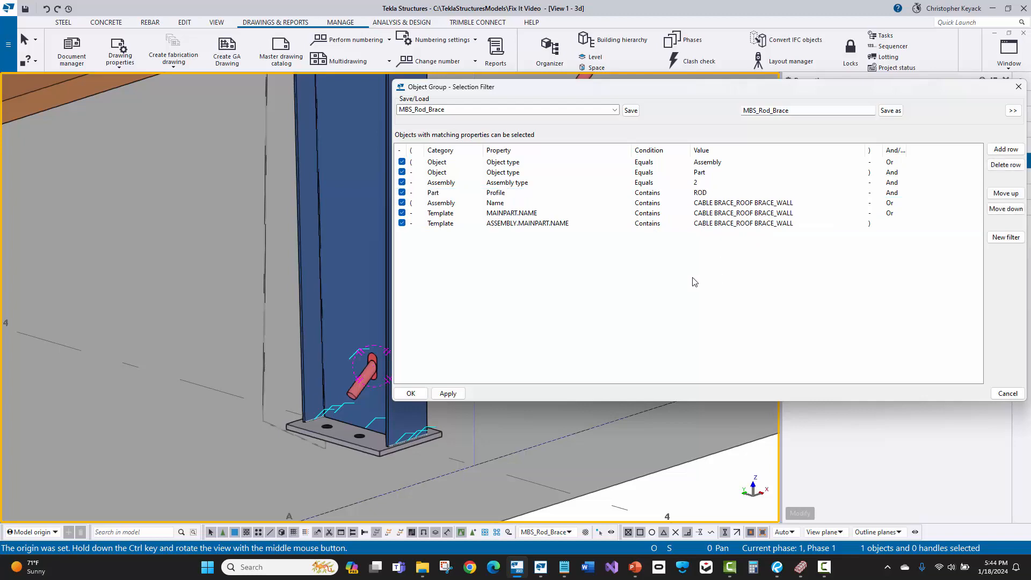
pyautogui.click(495, 192)
pyautogui.click(519, 271)
pyautogui.click(411, 394)
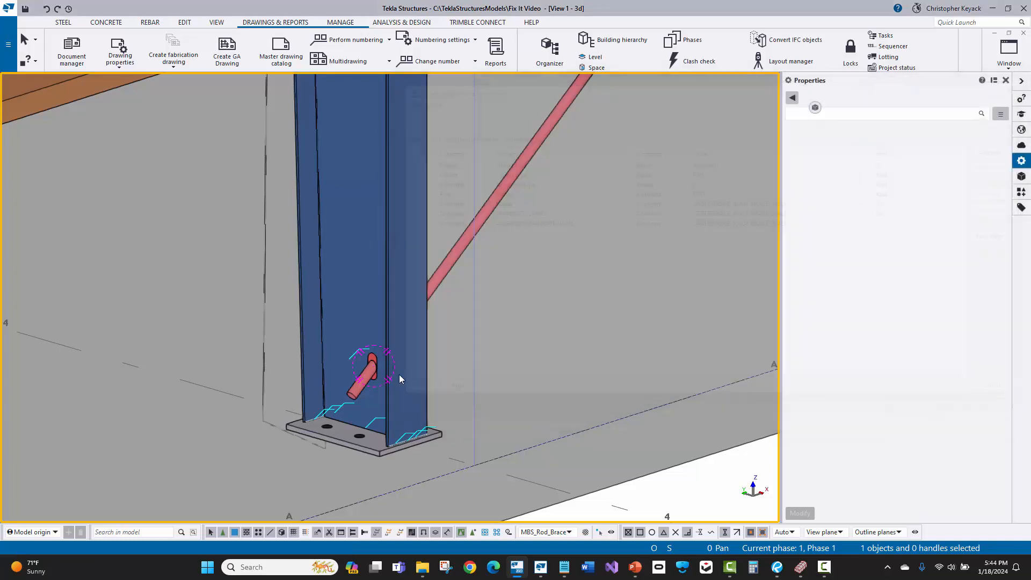
# Open the object group filter of the 3D view and load the MBS_Rod_Brace view filter.
pyautogui.scroll(-6, 336, 351)
pyautogui.scroll(-5, 339, 355)
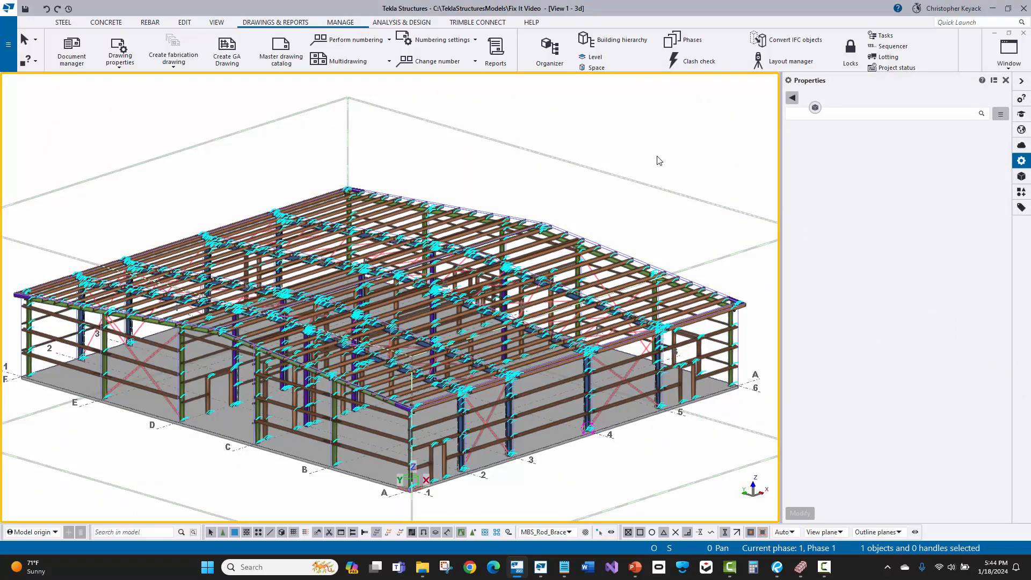
pyautogui.doubleClick(639, 154)
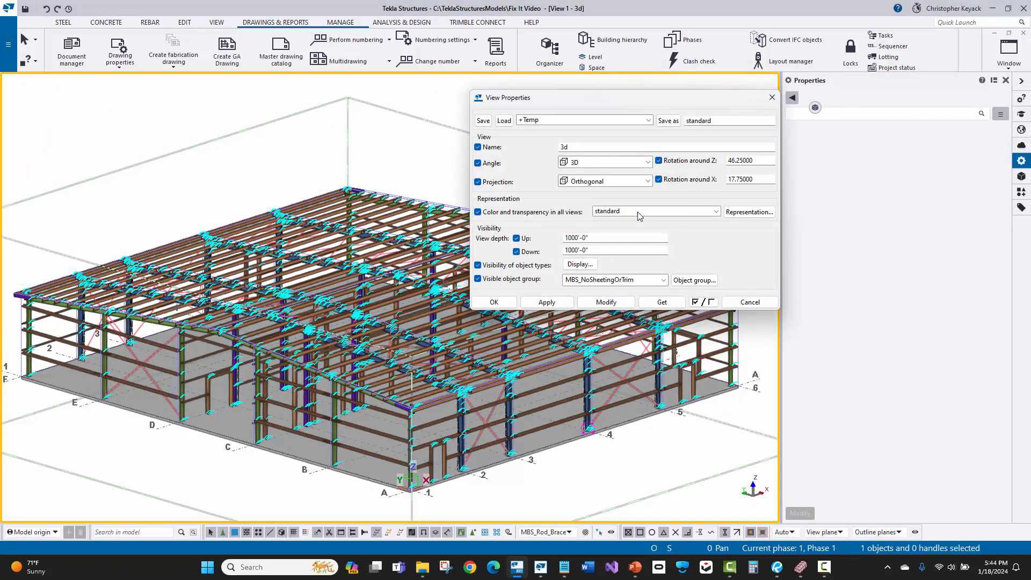
pyautogui.click(683, 282)
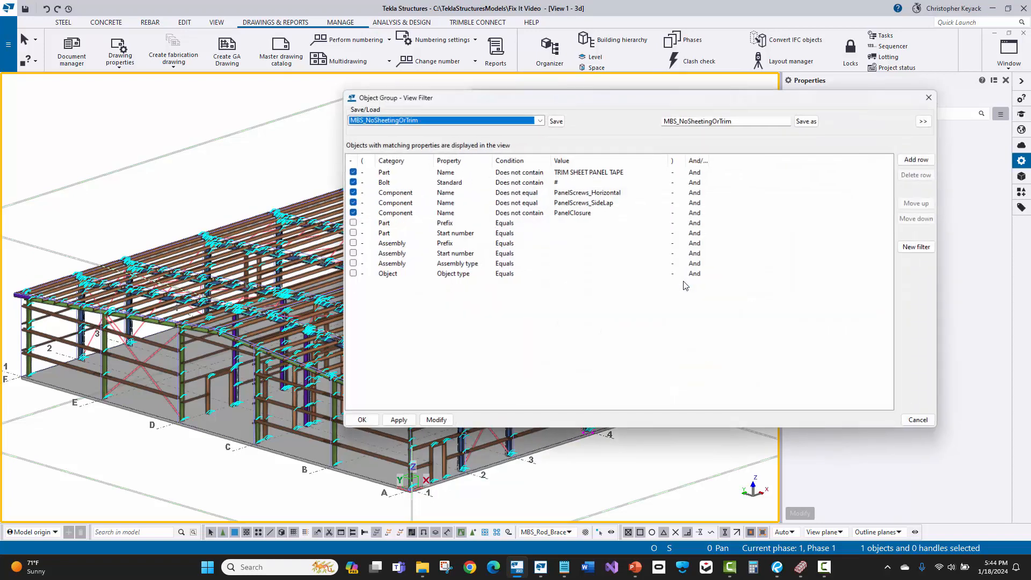
pyautogui.click(539, 119)
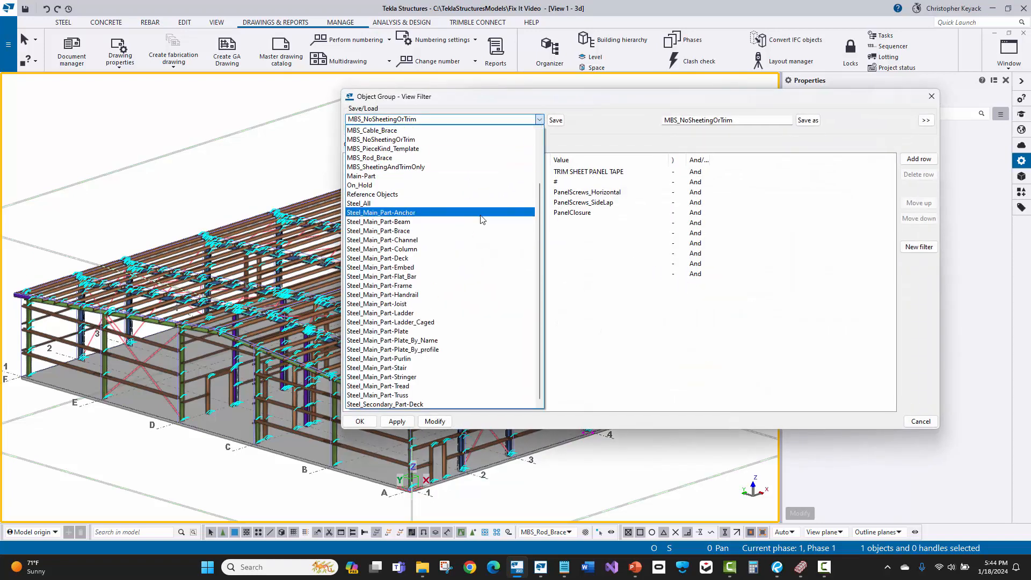
pyautogui.scroll(2, 462, 236)
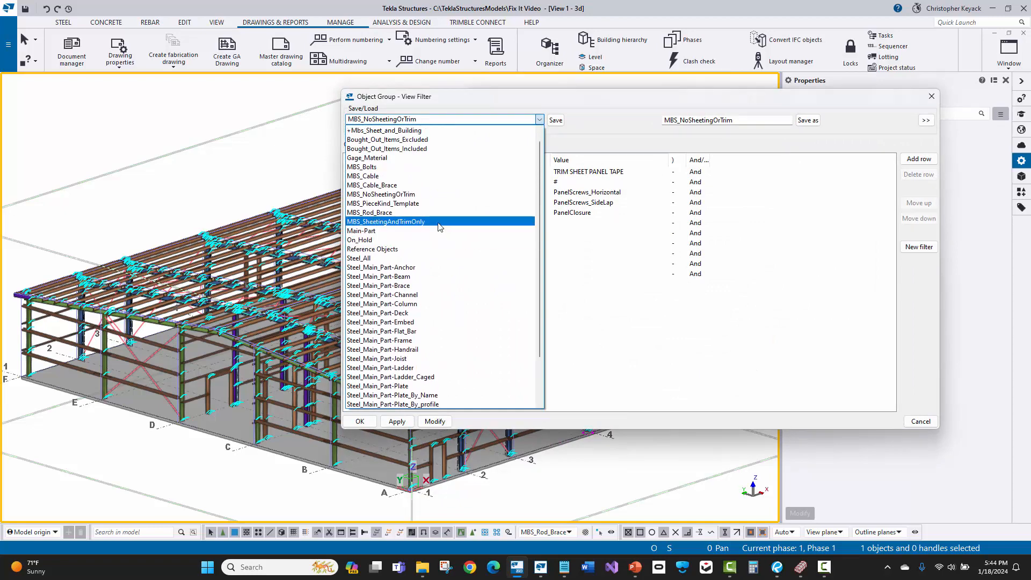
pyautogui.click(408, 212)
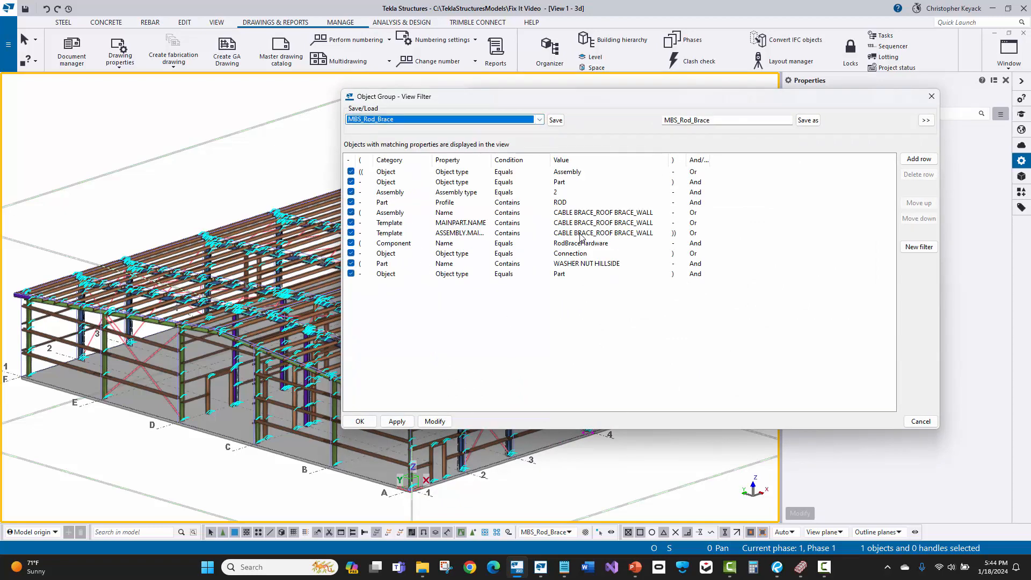
# Check the view filter's profile and assembly name values, and apply it so the 3D view displays only rod braces.
pyautogui.click(570, 204)
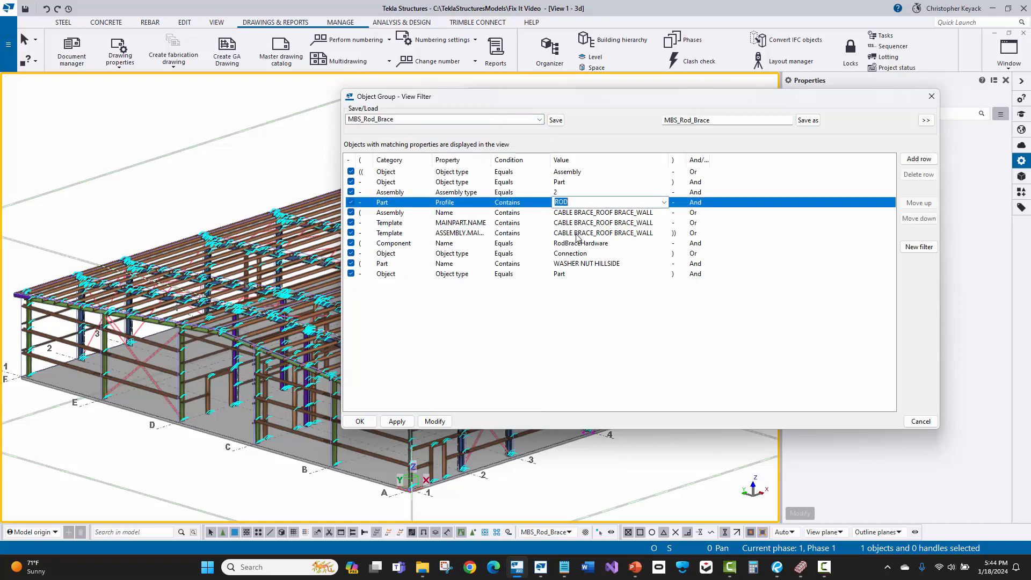
pyautogui.click(585, 300)
pyautogui.click(614, 213)
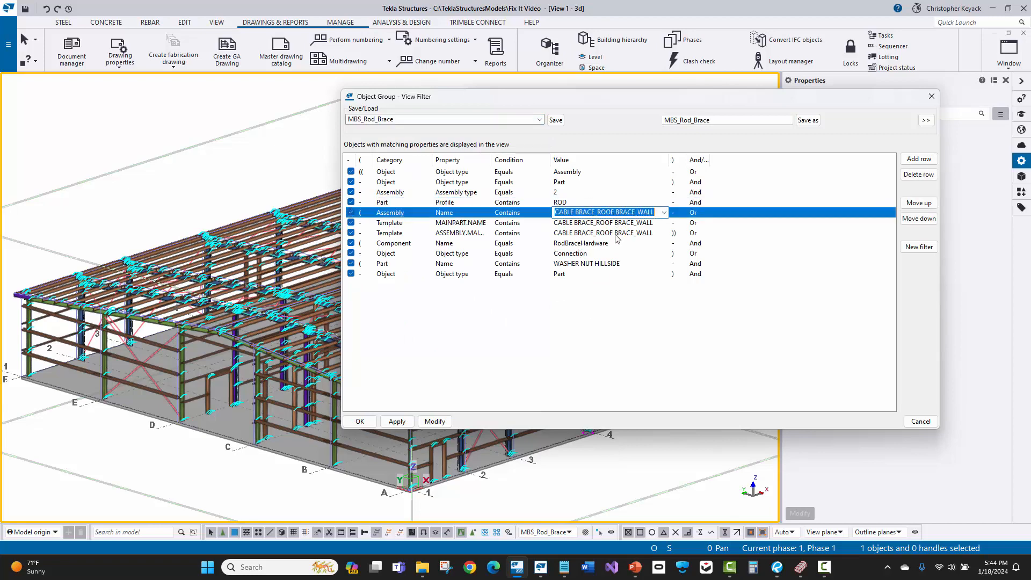
pyautogui.click(617, 324)
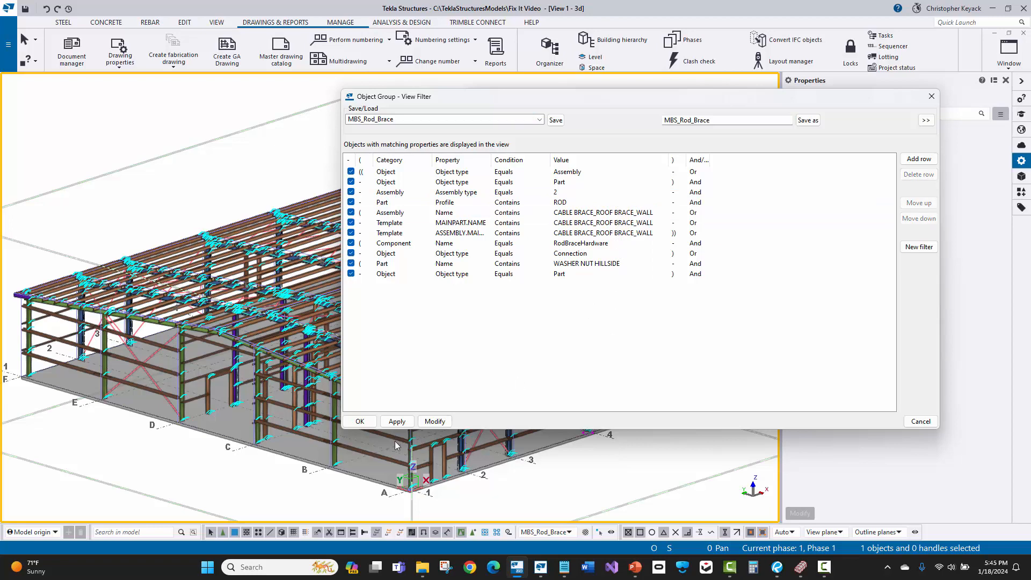
pyautogui.click(435, 421)
pyautogui.click(360, 421)
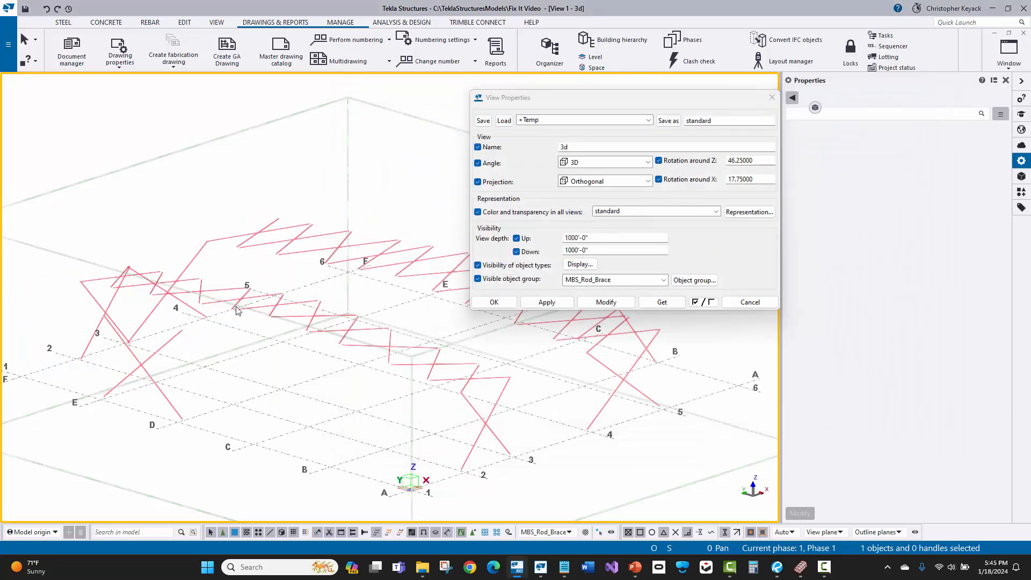
pyautogui.moveTo(236, 310); pyautogui.dragTo(252, 305, button='middle')
pyautogui.click(478, 305)
pyautogui.moveTo(235, 214); pyautogui.dragTo(243, 182, button='middle')
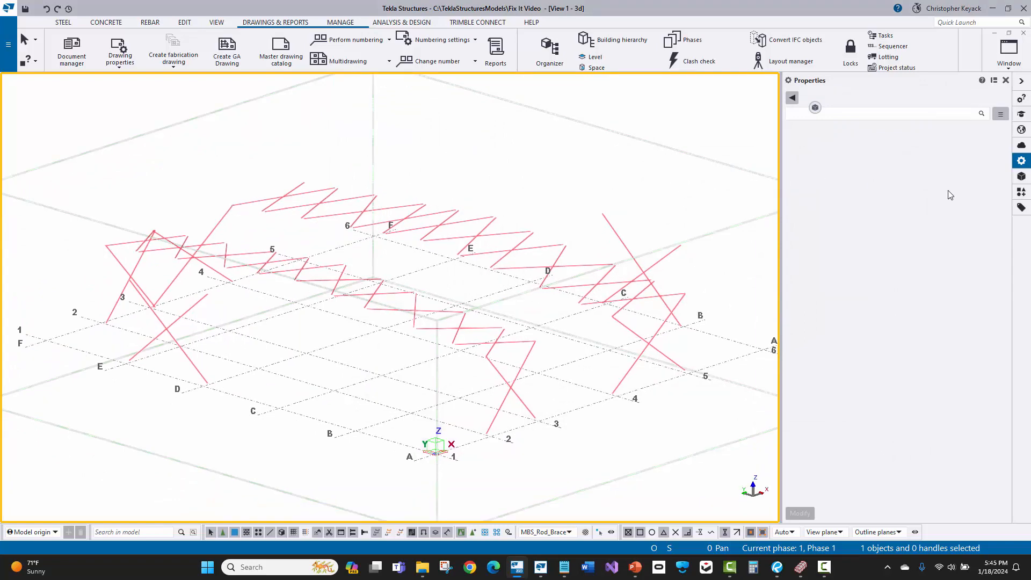
# Apply the RodBraceHardware component to all displayed roof and wall brace rods at once, and end the command.
pyautogui.click(1020, 192)
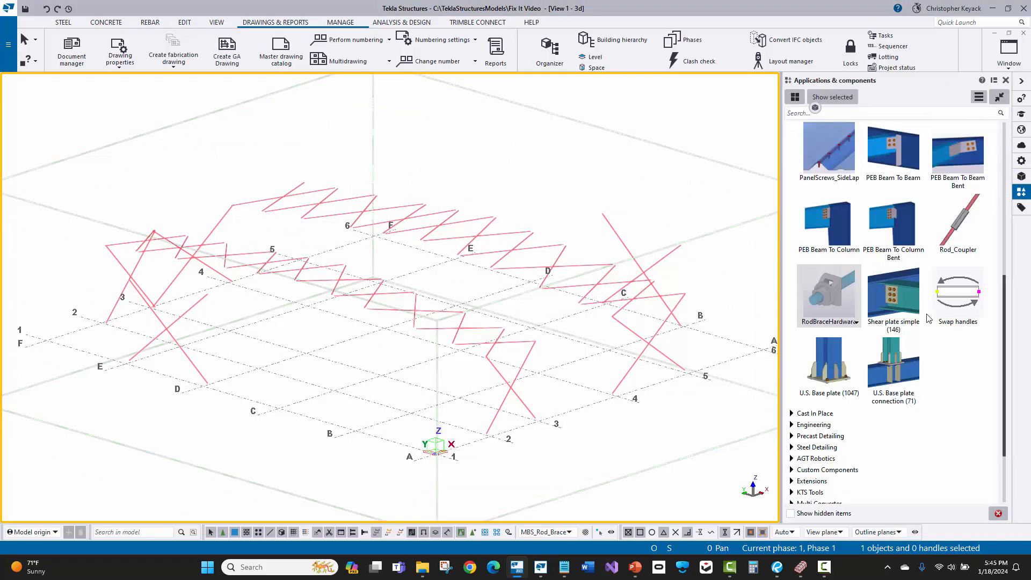
pyautogui.scroll(2, 838, 330)
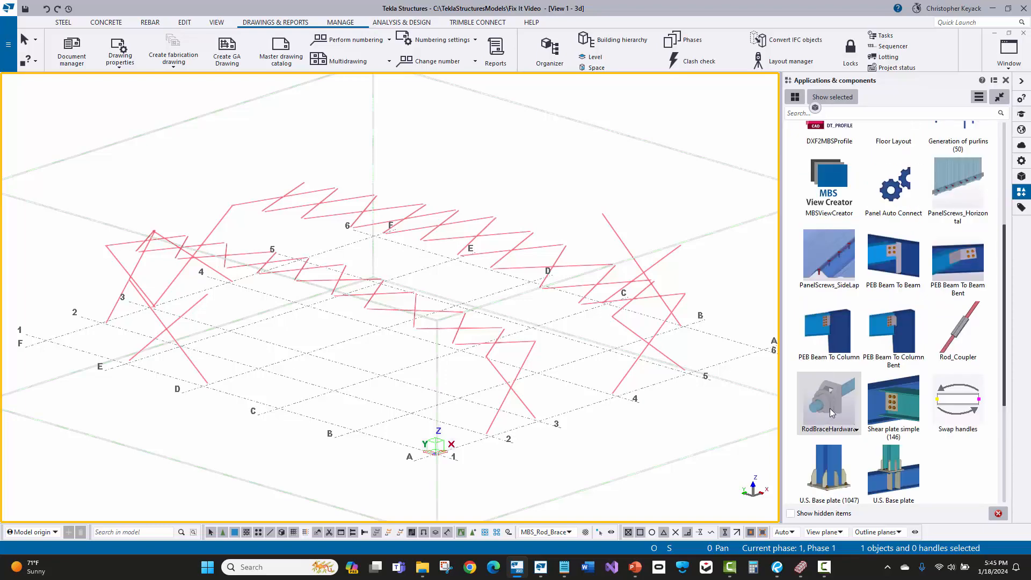
pyautogui.click(829, 404)
pyautogui.scroll(-1, 80, 132)
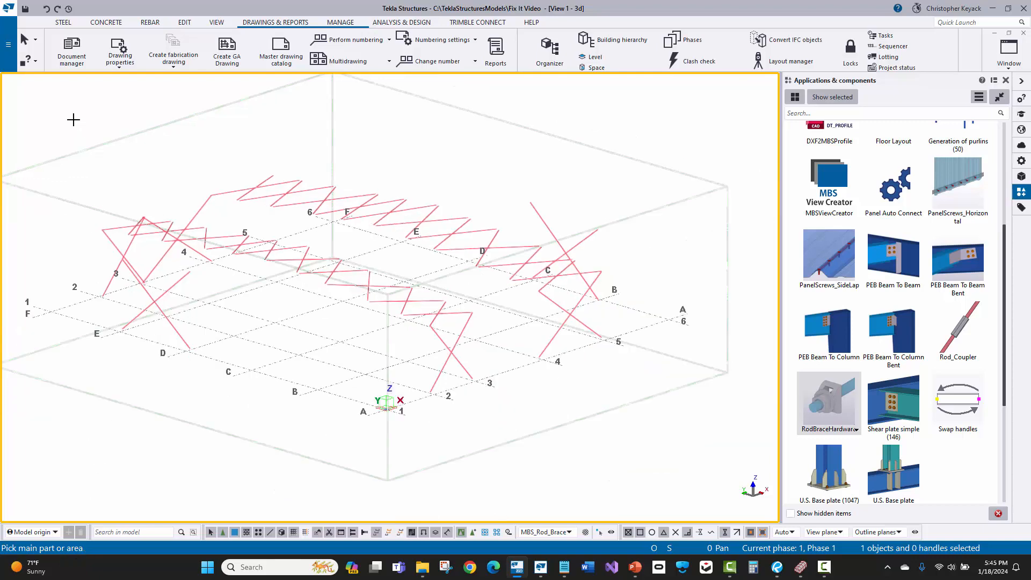
pyautogui.moveTo(73, 119); pyautogui.dragTo(663, 460)
pyautogui.rightClick(497, 183)
pyautogui.click(514, 188)
pyautogui.scroll(5, 453, 248)
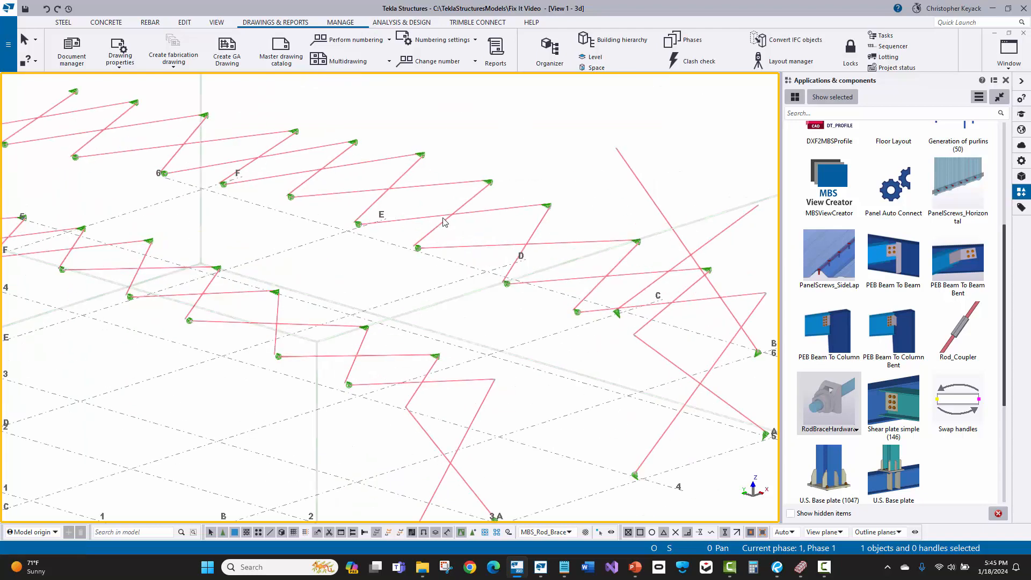
# Set the 3D view's visible object group to MBS_NoSheetingOrTrim and apply it to the view.
pyautogui.scroll(2, 346, 335)
pyautogui.scroll(-8, 346, 335)
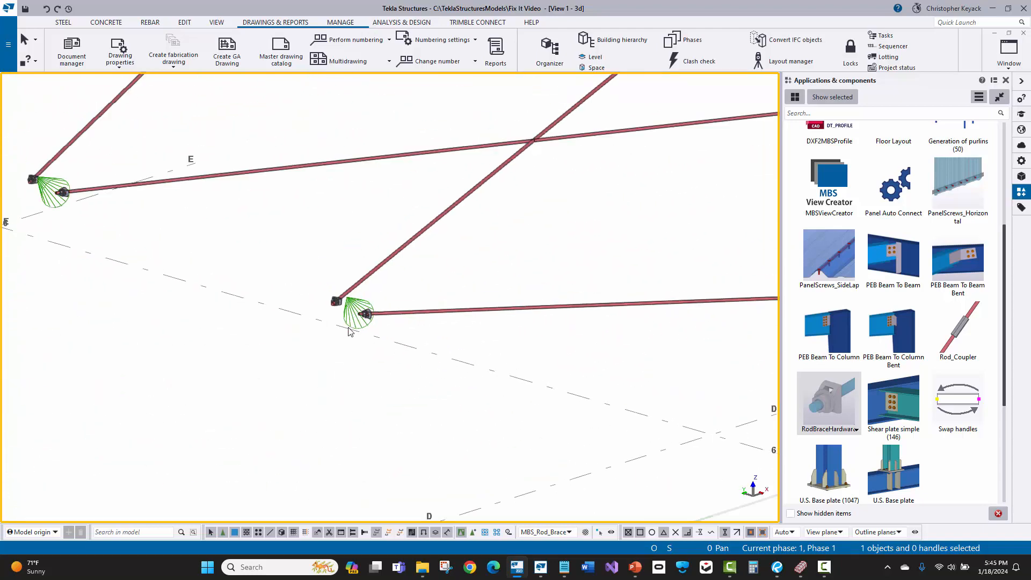
pyautogui.doubleClick(471, 156)
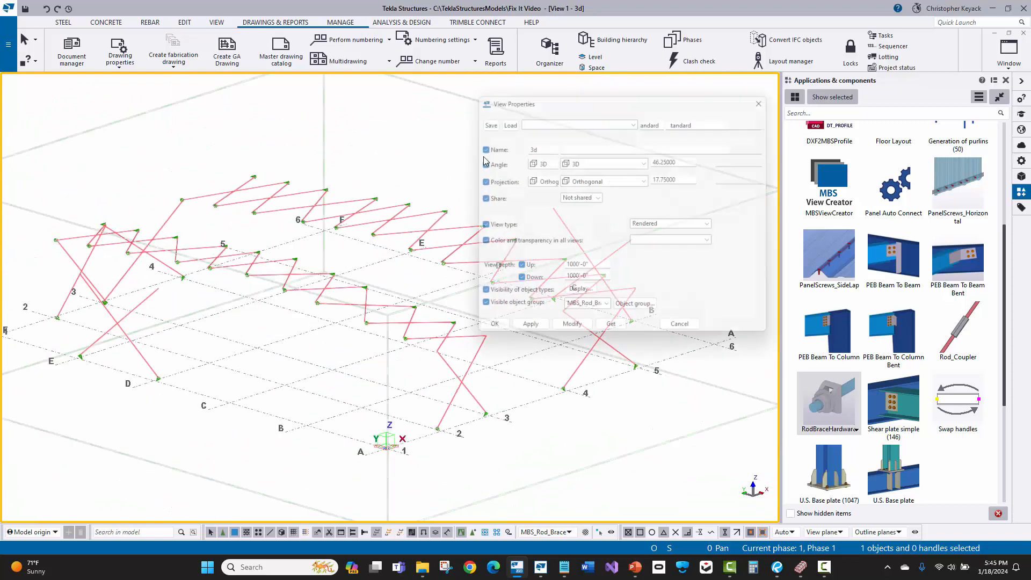
pyautogui.click(663, 279)
pyautogui.scroll(2, 630, 300)
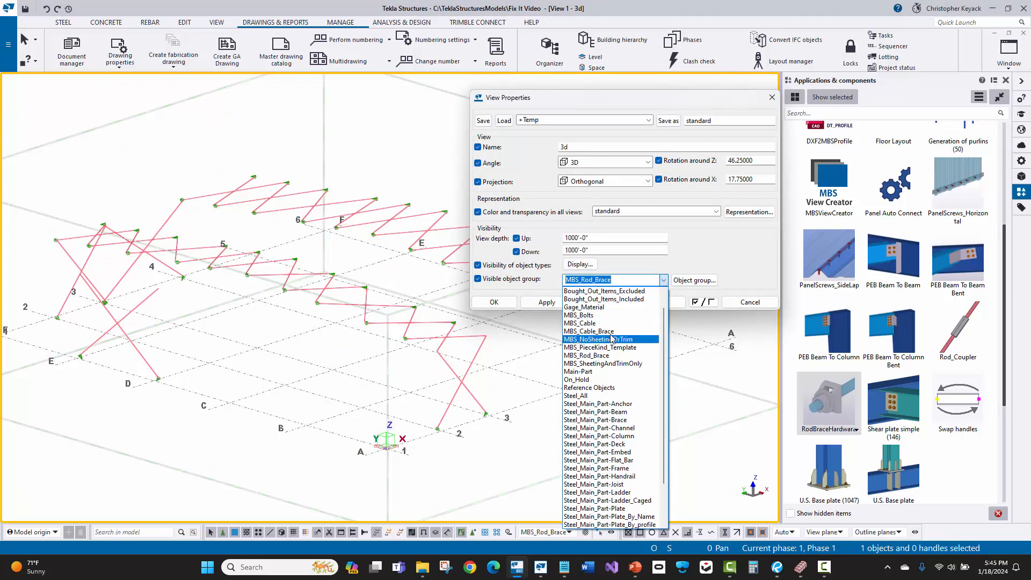
pyautogui.click(612, 339)
pyautogui.click(606, 302)
pyautogui.click(493, 302)
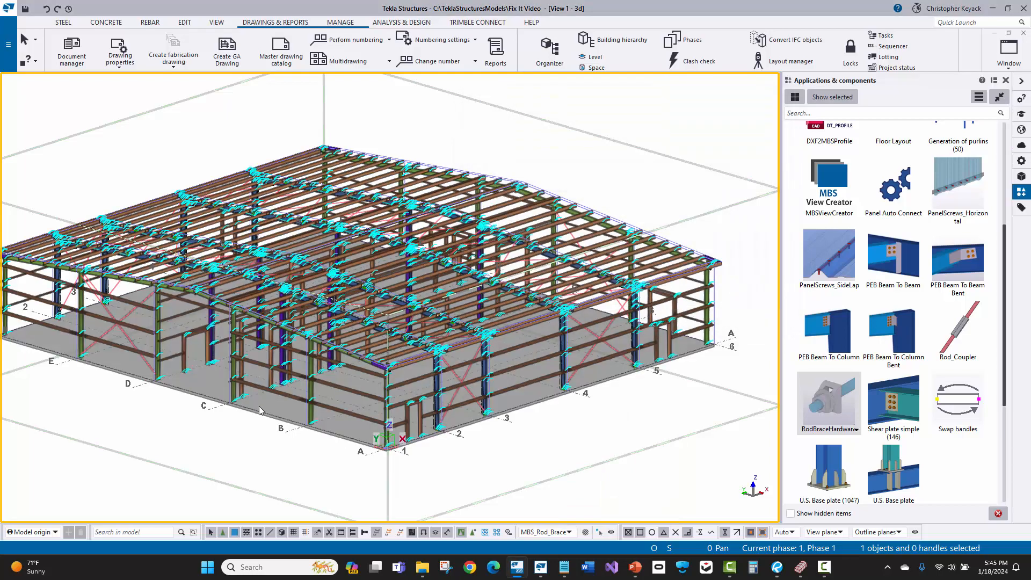
# Examine the rod brace hardware and braces at the column bases of the wall bay between grids D and E.
pyautogui.scroll(8, 589, 405)
pyautogui.scroll(5, 491, 377)
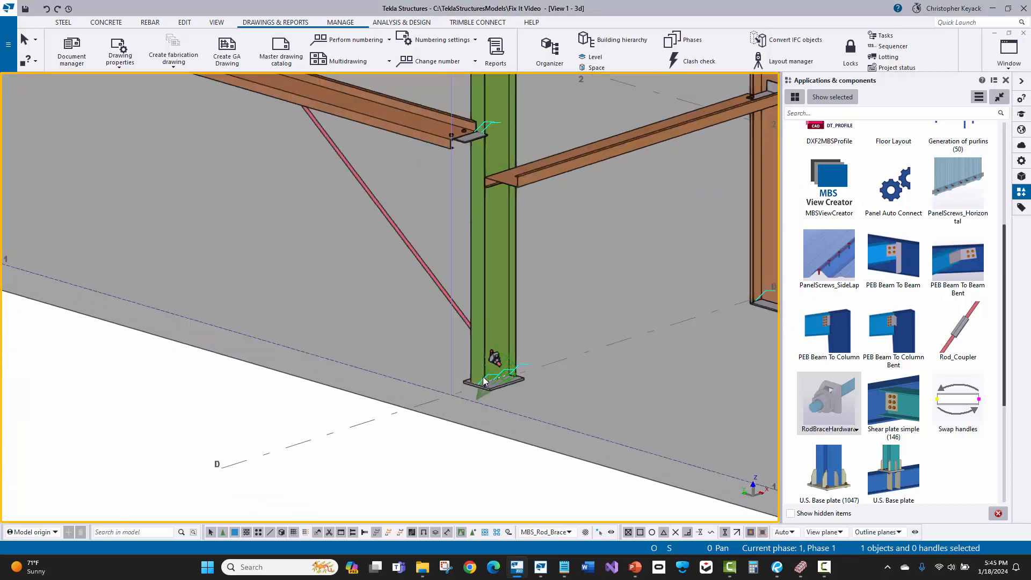
pyautogui.moveTo(322, 313); pyautogui.dragTo(512, 349, button='middle')
pyautogui.scroll(-4, 511, 347)
pyautogui.moveTo(120, 269); pyautogui.dragTo(235, 325, button='middle')
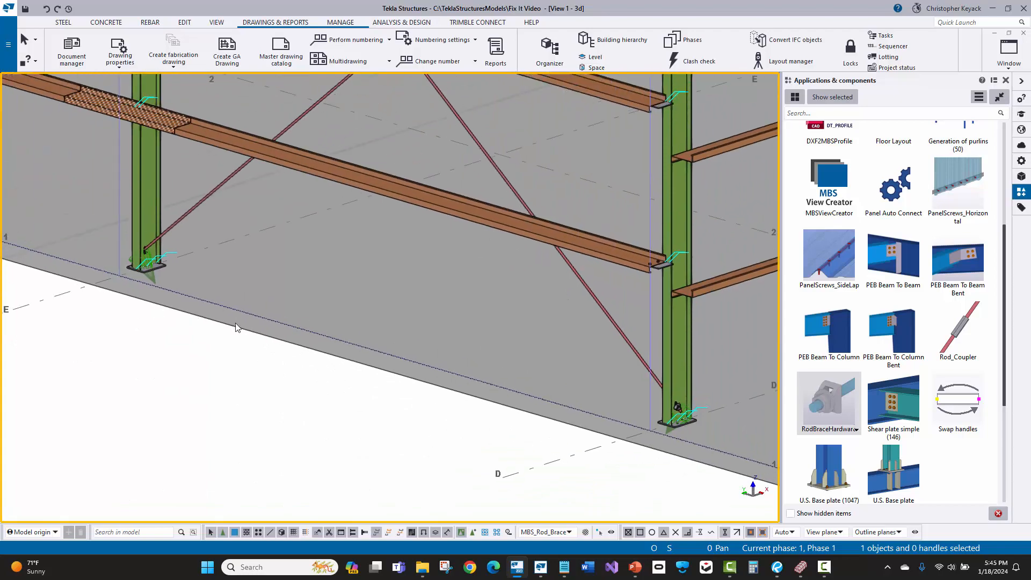
pyautogui.scroll(4, 101, 268)
pyautogui.scroll(5, 158, 233)
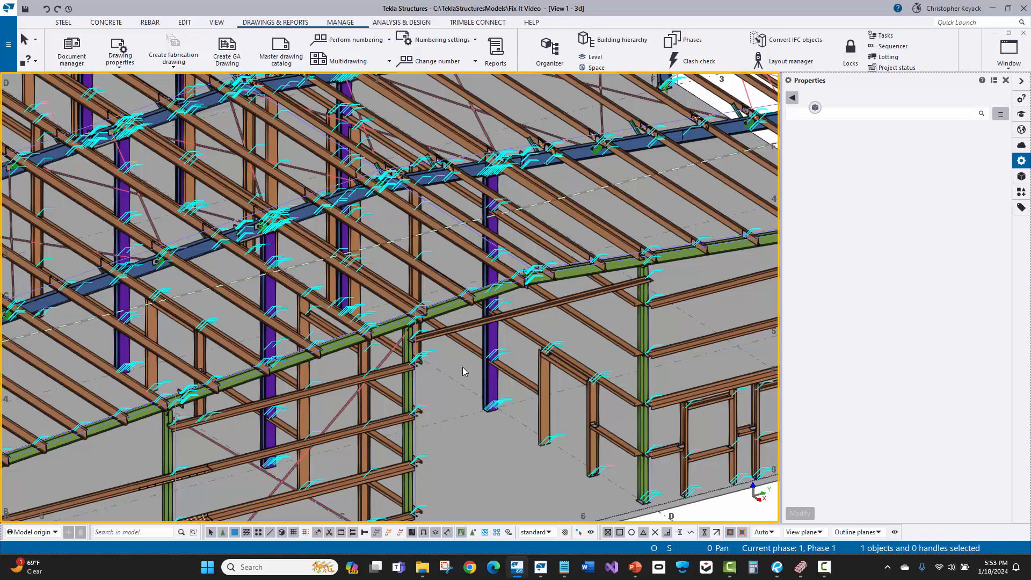
# Select both 10X2CH14 channels of the interior column behind the end wall and inspect the column's connection to the rafter.
pyautogui.scroll(5, 488, 378)
pyautogui.click(484, 374)
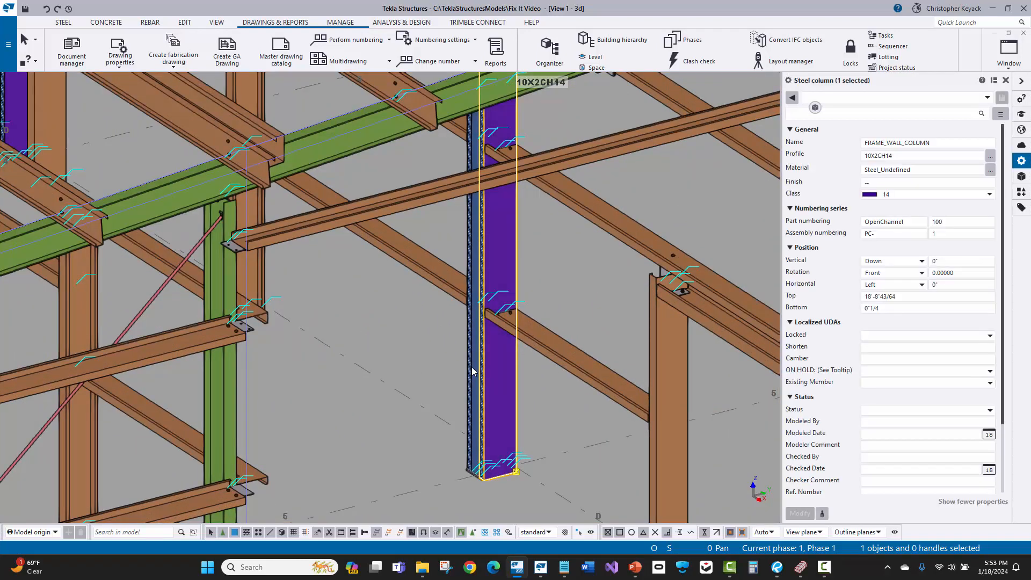
pyautogui.scroll(2, 472, 371)
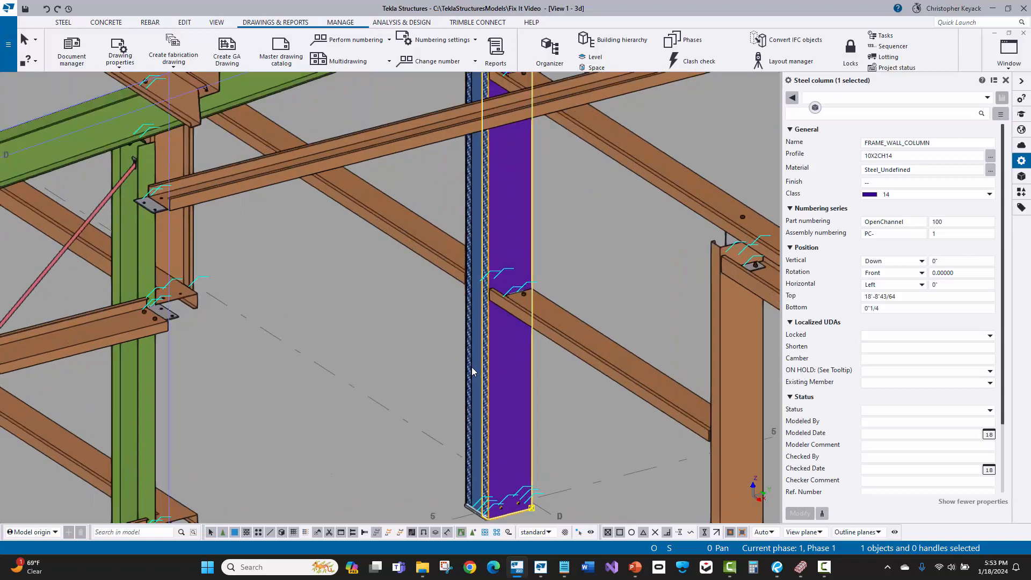
pyautogui.keyDown('ctrl'); pyautogui.click(472, 366); pyautogui.keyUp('ctrl')
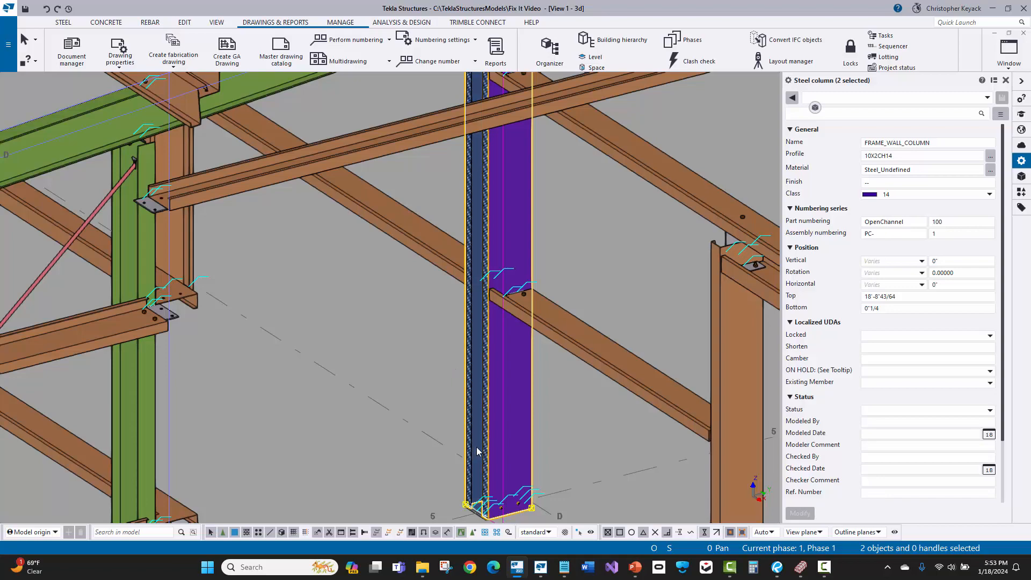
pyautogui.scroll(-2, 467, 305)
pyautogui.moveTo(467, 209); pyautogui.dragTo(467, 349, button='middle')
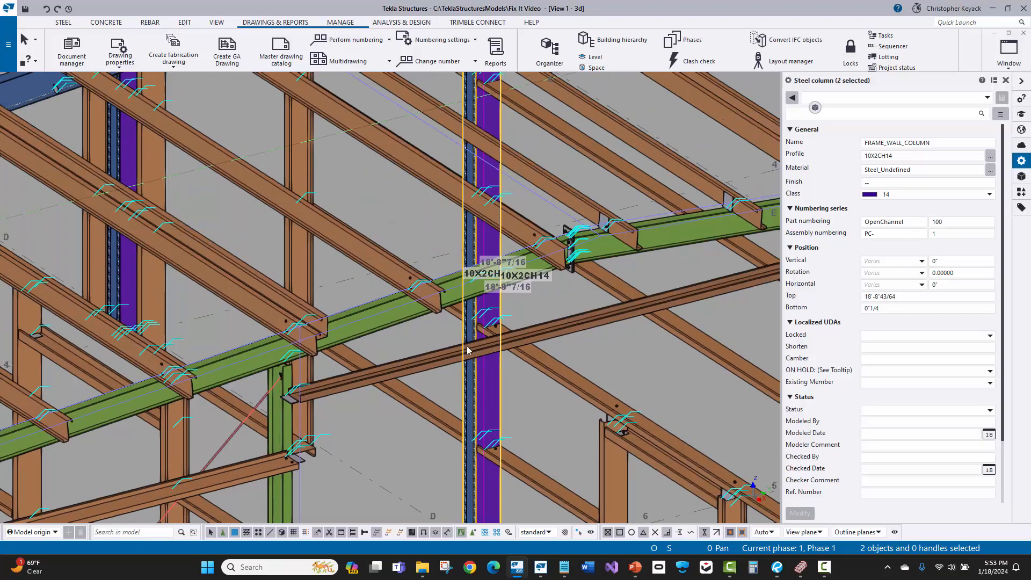
pyautogui.moveTo(450, 108); pyautogui.dragTo(448, 335, button='middle')
pyautogui.scroll(3, 451, 188)
pyautogui.scroll(3, 444, 267)
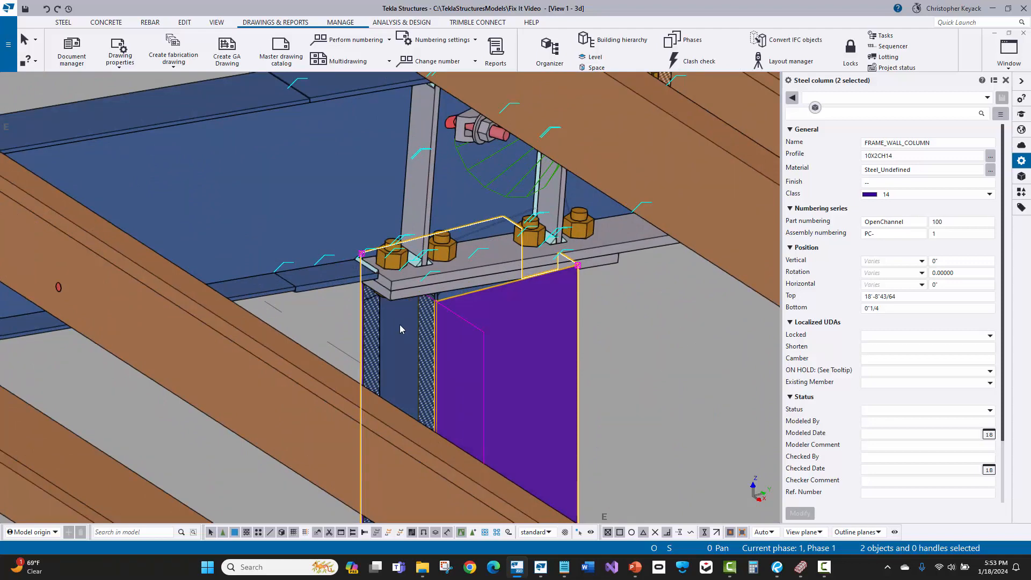
# Delete the small two-hole clip plate standing on the base plate of the interior I-section column.
pyautogui.press('Escape')
pyautogui.scroll(-4, 416, 302)
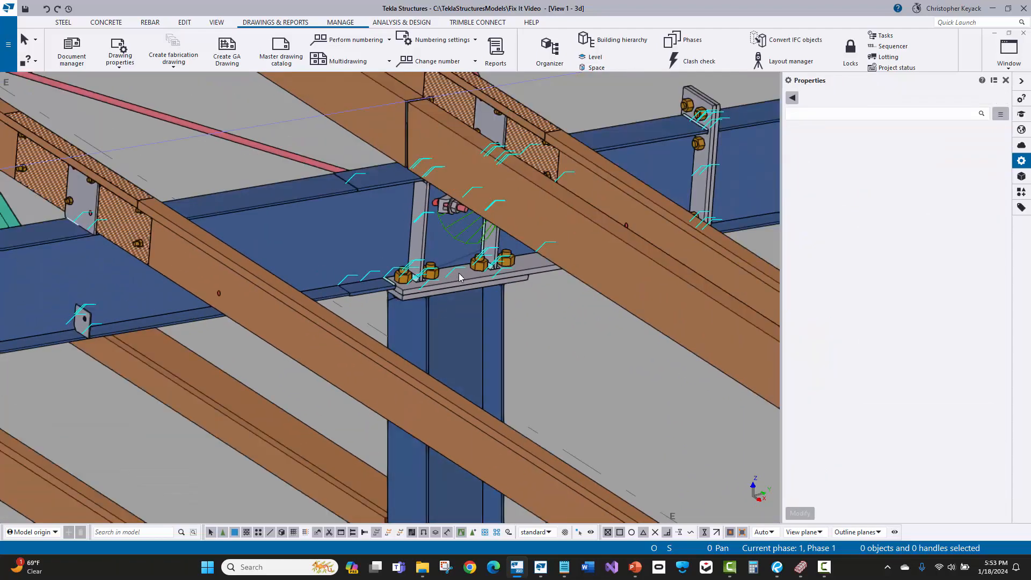
pyautogui.press('v')
pyautogui.click(482, 294)
pyautogui.keyDown('ctrl'); pyautogui.moveTo(482, 294); pyautogui.dragTo(478, 346, button='middle'); pyautogui.keyUp('ctrl')
pyautogui.scroll(-6, 485, 343)
pyautogui.scroll(-2, 476, 399)
pyautogui.moveTo(476, 399); pyautogui.dragTo(451, 236, button='middle')
pyautogui.scroll(8, 459, 388)
pyautogui.scroll(3, 459, 389)
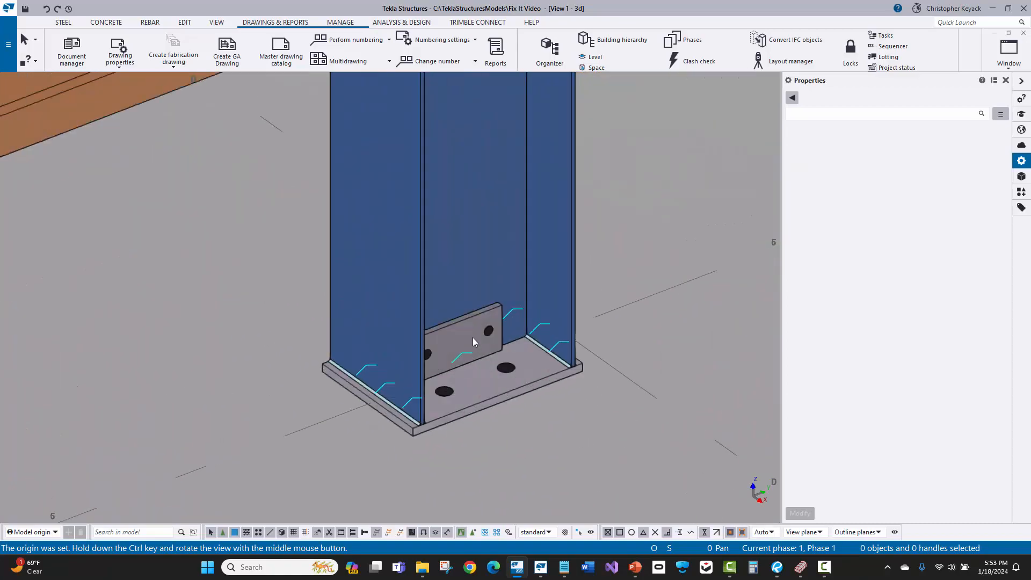
pyautogui.click(473, 327)
pyautogui.press('Delete')
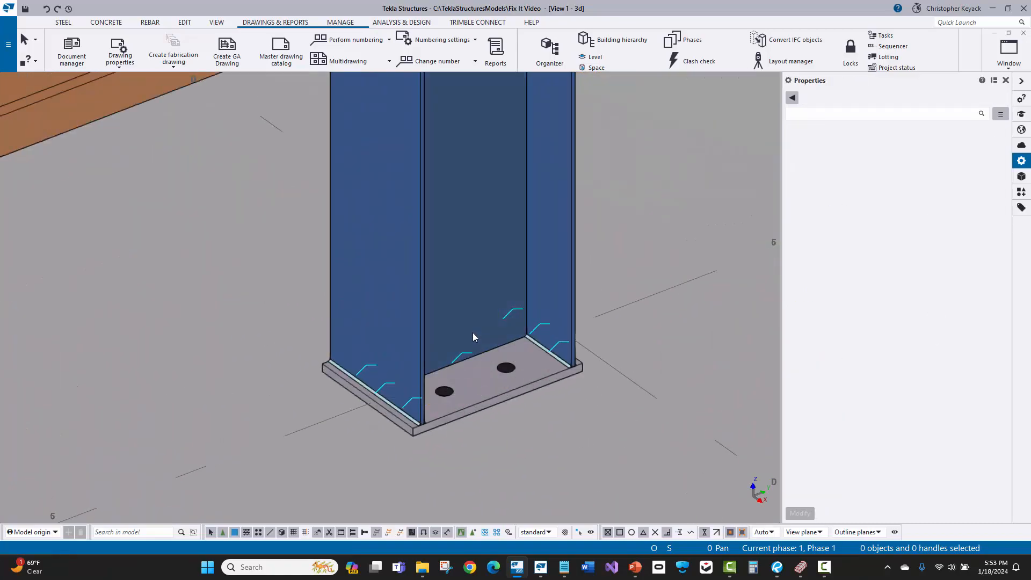
# Inspect the PL1/4 clip plates that bolt the horizontal members to both sides of the interior column.
pyautogui.scroll(-2, 472, 333)
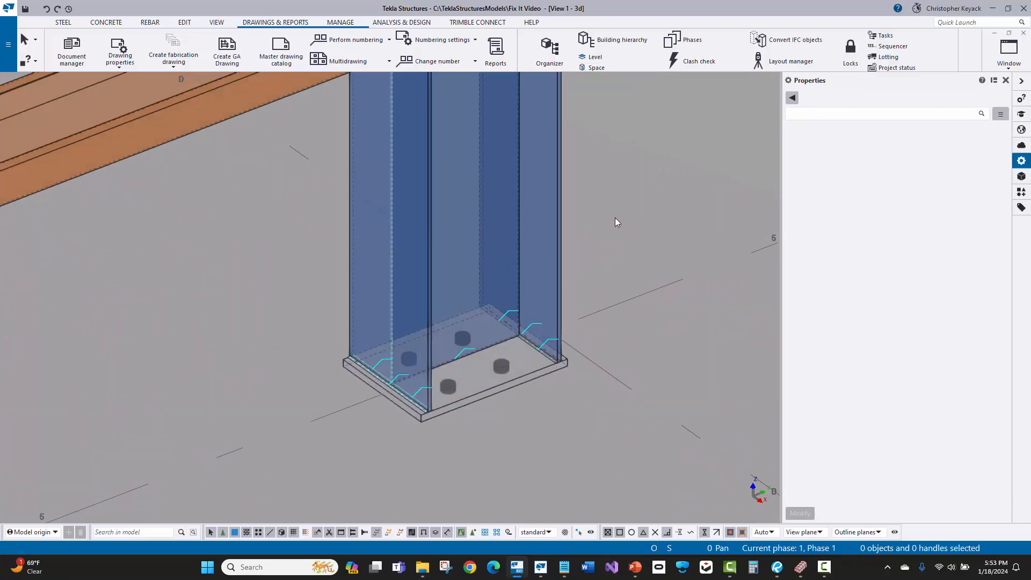
pyautogui.scroll(-5, 602, 338)
pyautogui.scroll(4, 540, 421)
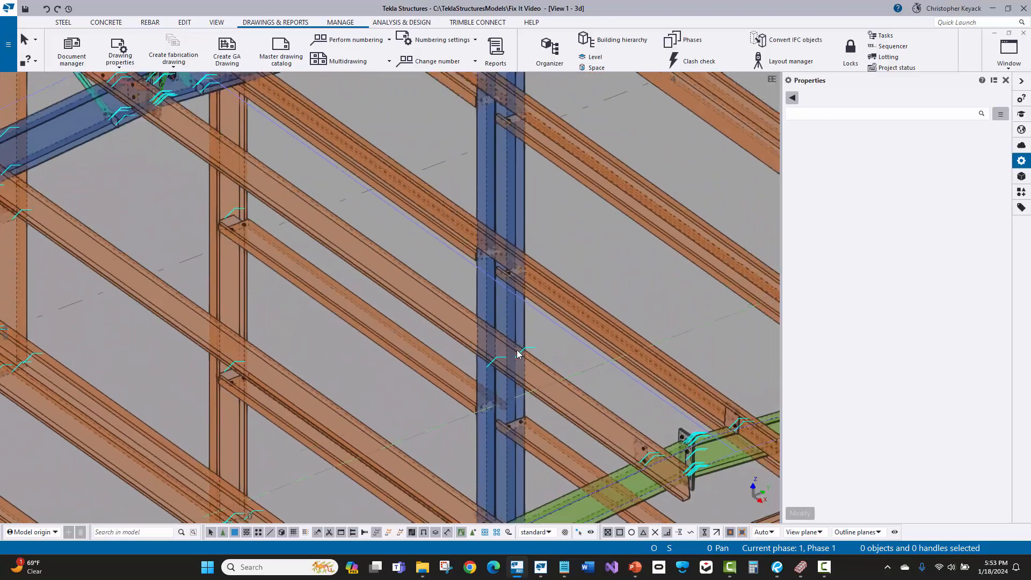
pyautogui.scroll(-3, 518, 354)
pyautogui.scroll(3, 533, 217)
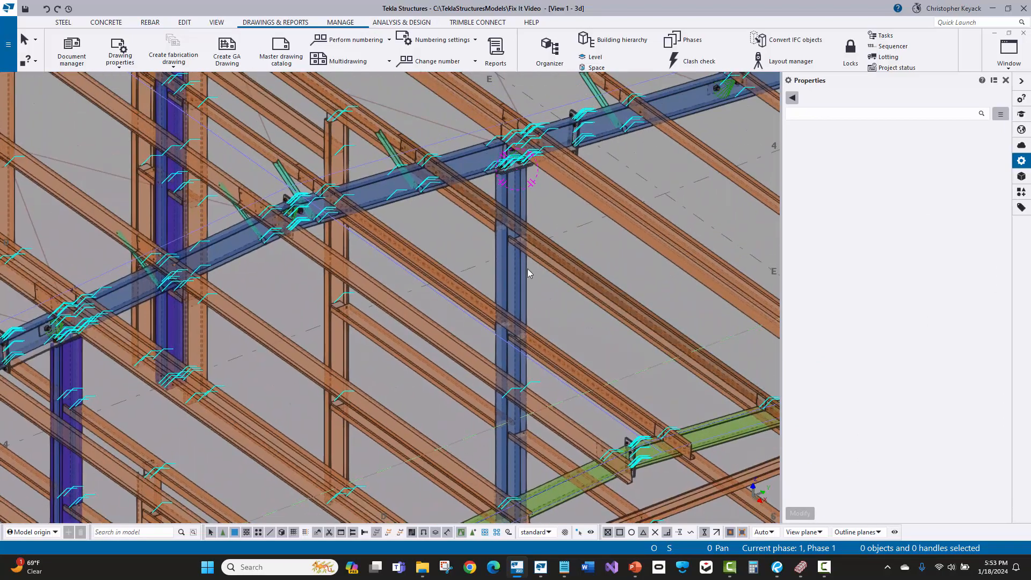
pyautogui.scroll(5, 530, 408)
pyautogui.scroll(2, 530, 408)
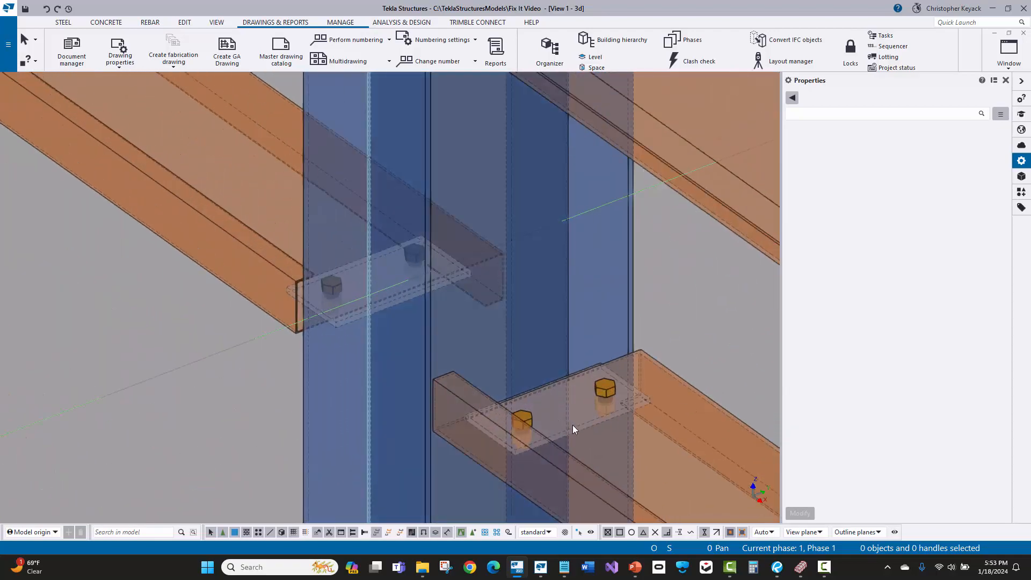
pyautogui.click(576, 427)
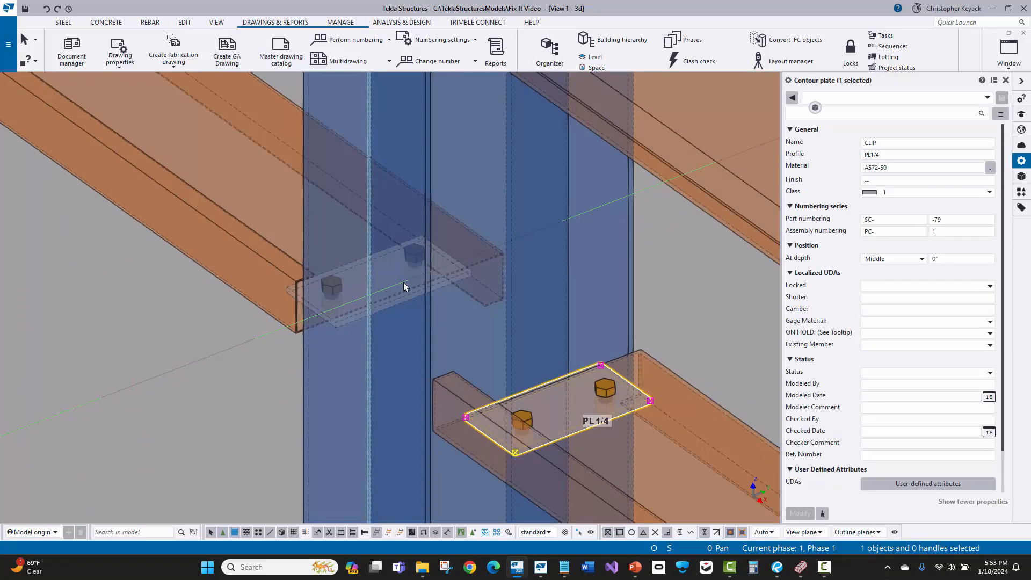
pyautogui.click(383, 263)
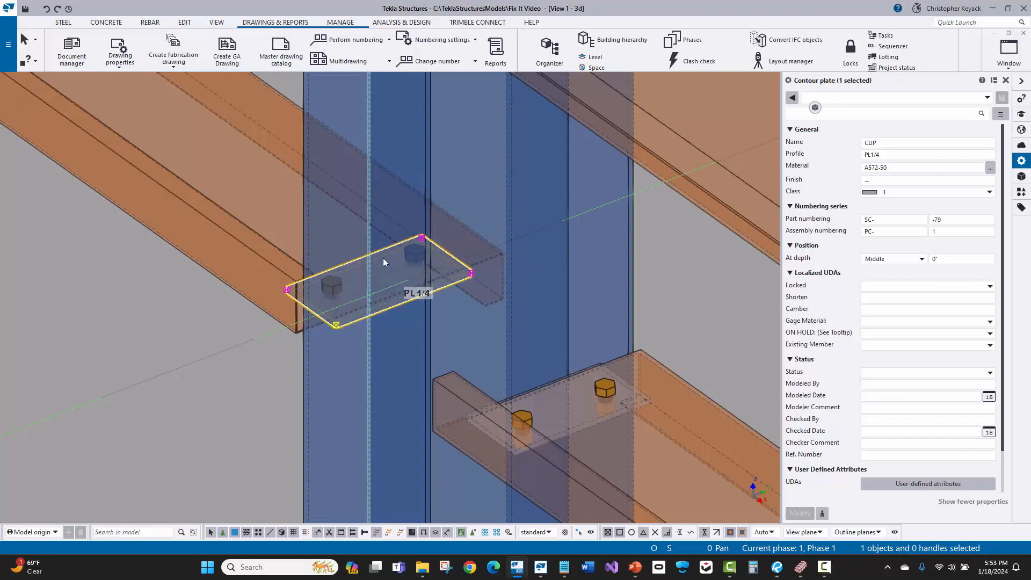
# Look over the remaining interior columns along the building's rigid frames.
pyautogui.scroll(-10, 383, 262)
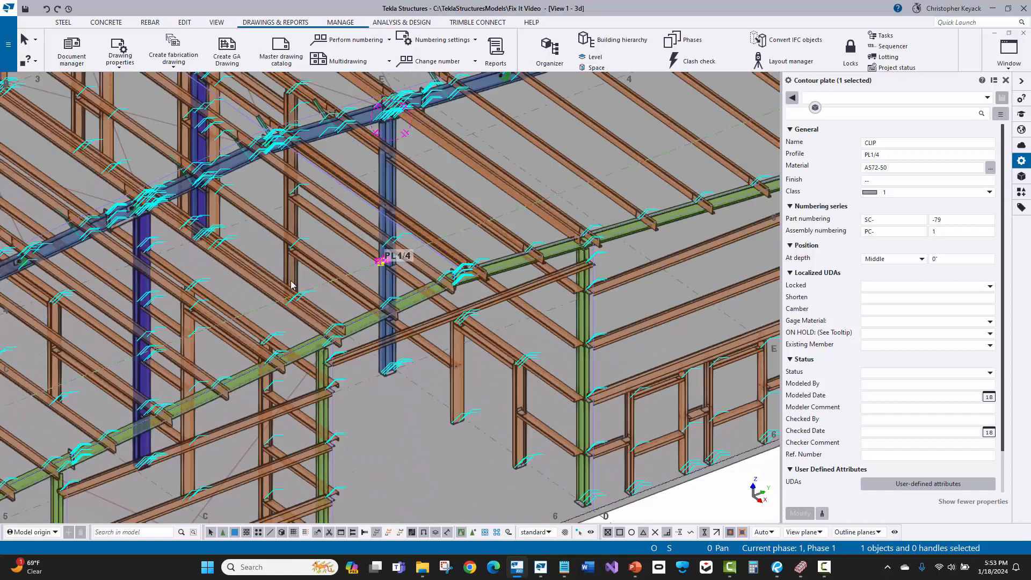
pyautogui.moveTo(293, 284); pyautogui.dragTo(444, 335, button='middle')
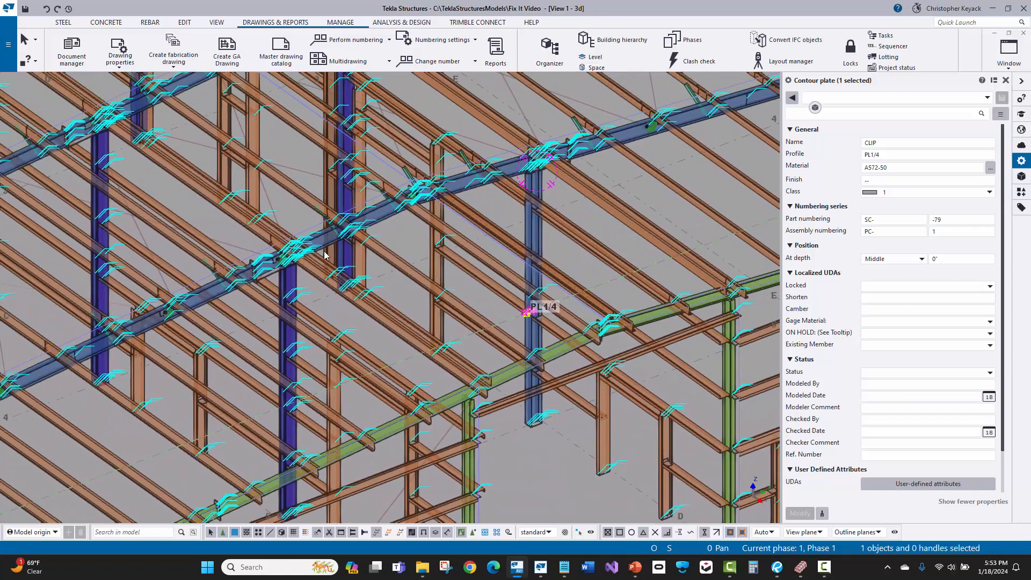
pyautogui.moveTo(330, 254); pyautogui.dragTo(434, 316, button='middle')
pyautogui.scroll(-3, 434, 317)
pyautogui.moveTo(375, 274); pyautogui.dragTo(389, 317, button='middle')
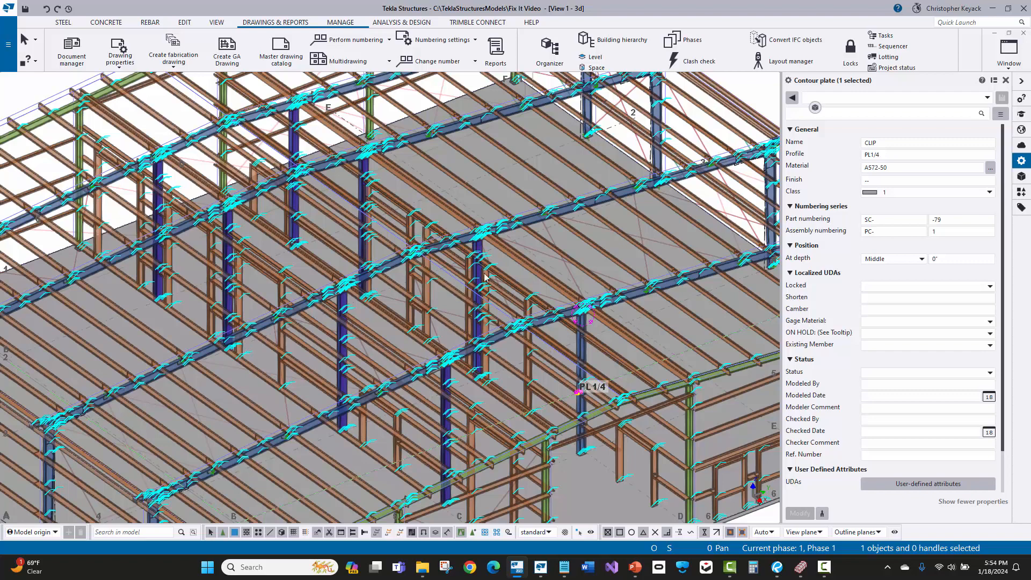
pyautogui.scroll(2, 379, 245)
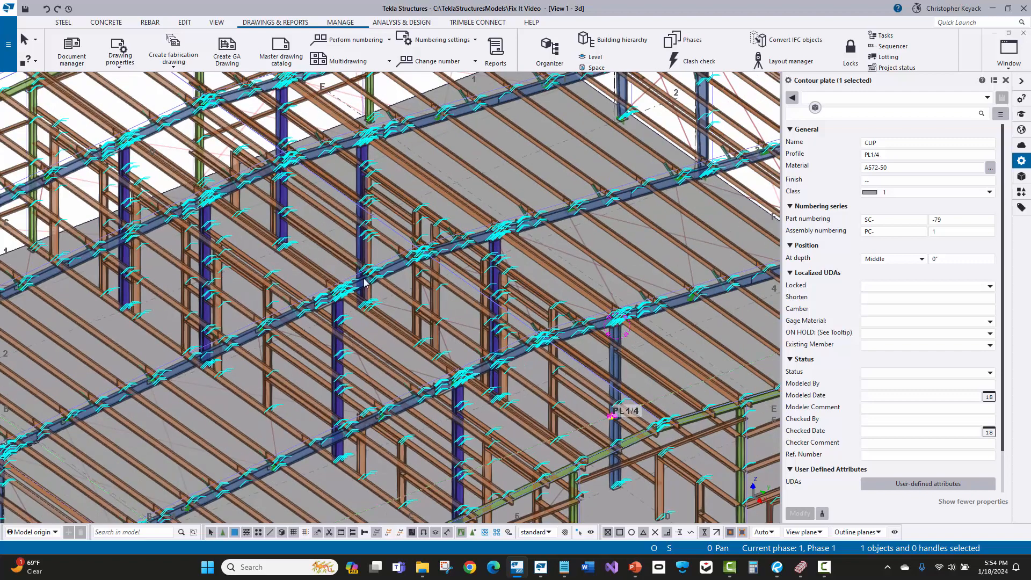
pyautogui.scroll(-1, 239, 207)
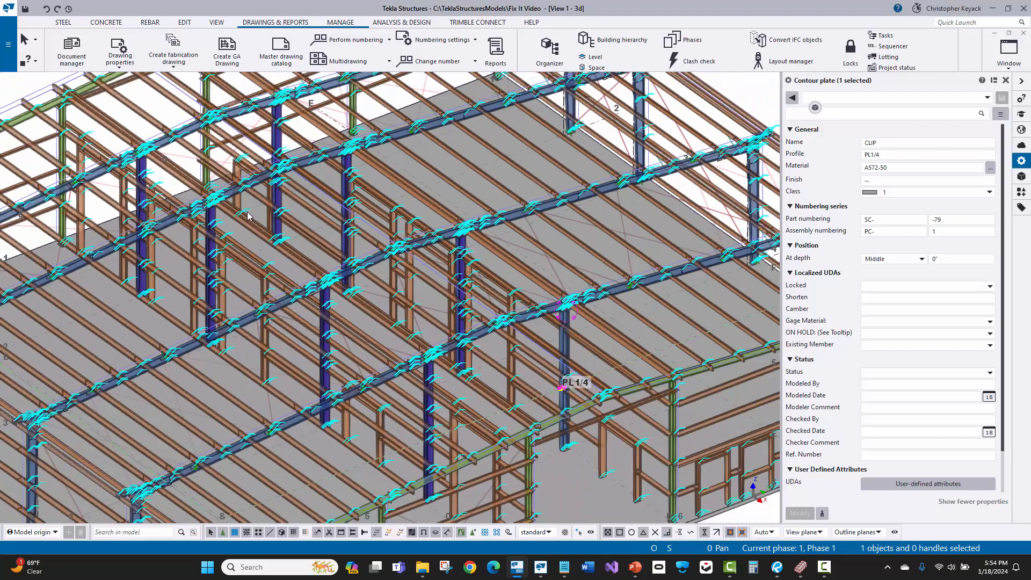
pyautogui.moveTo(370, 340); pyautogui.dragTo(436, 336, button='middle')
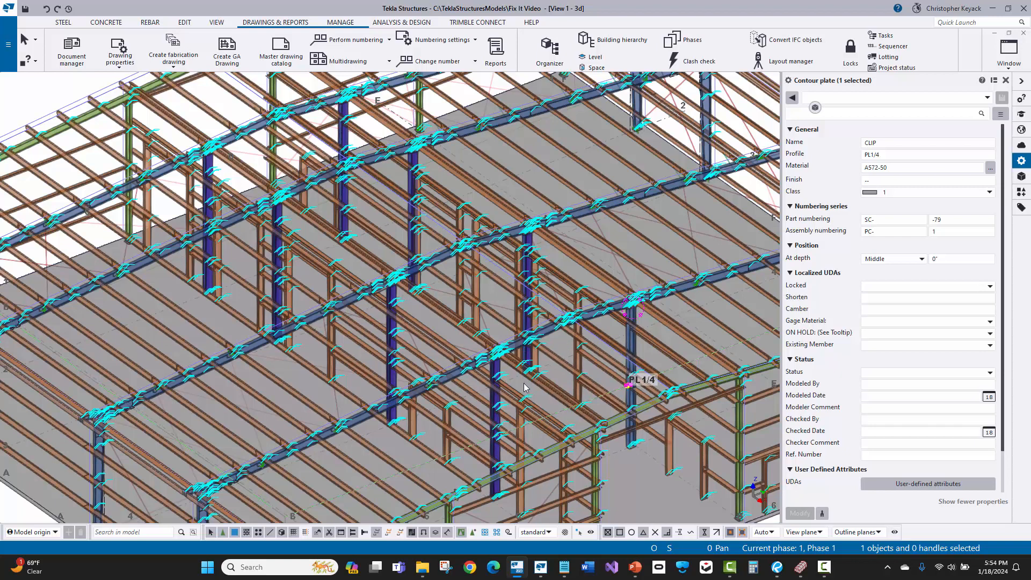
# Check the assembly numbering of the rafter's outer flange plate above an interior double-channel column.
pyautogui.scroll(5, 501, 382)
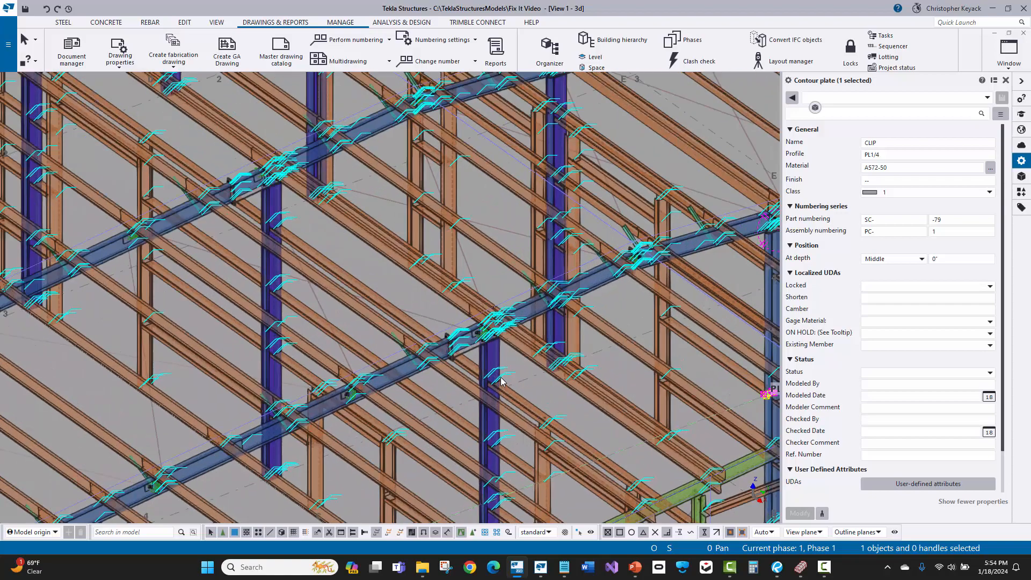
pyautogui.scroll(3, 501, 382)
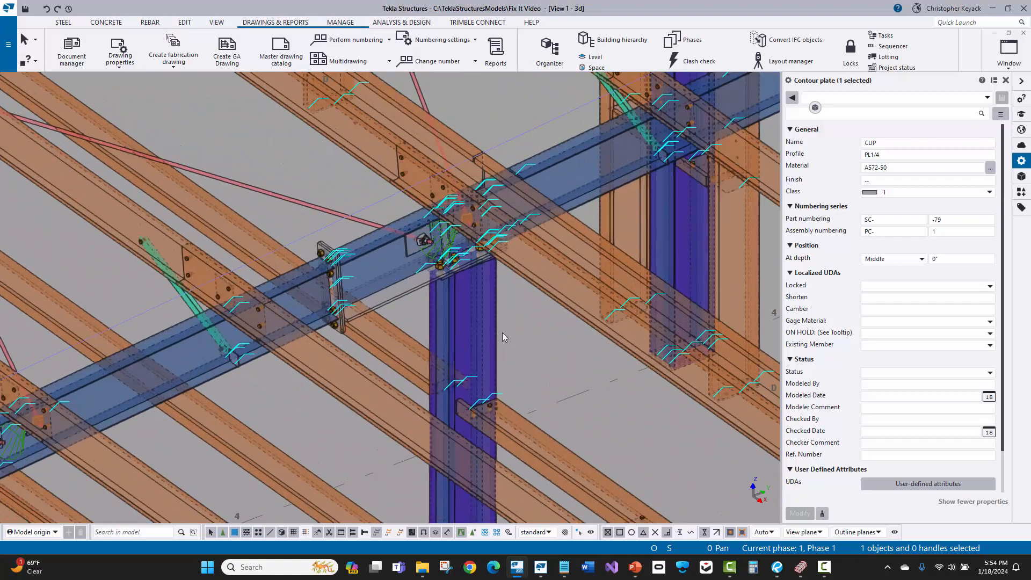
pyautogui.click(374, 250)
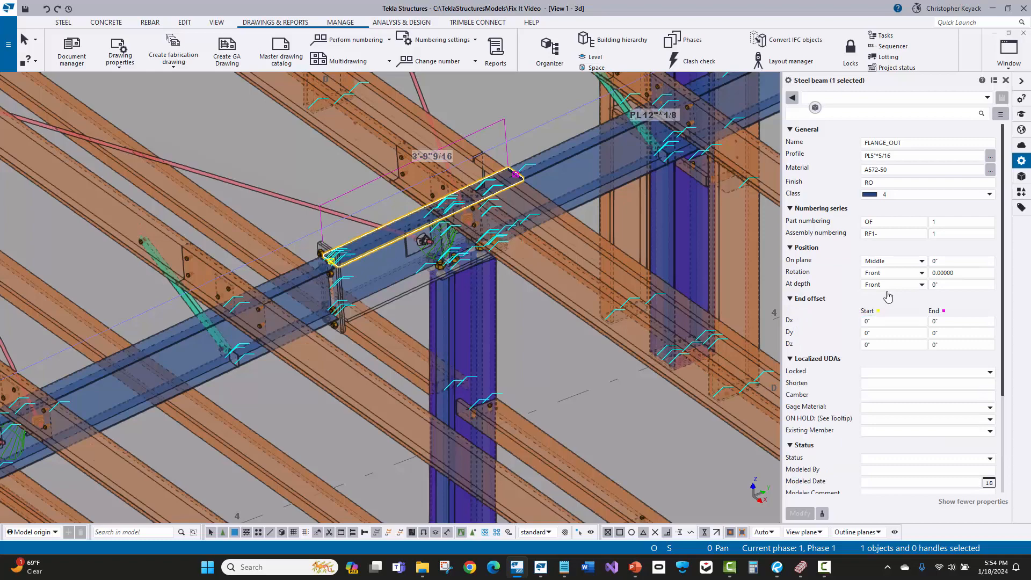
pyautogui.click(883, 233)
# Compare the rafter and interior column connections on the neighboring frames with the selected flange's frame.
pyautogui.scroll(-3, 313, 283)
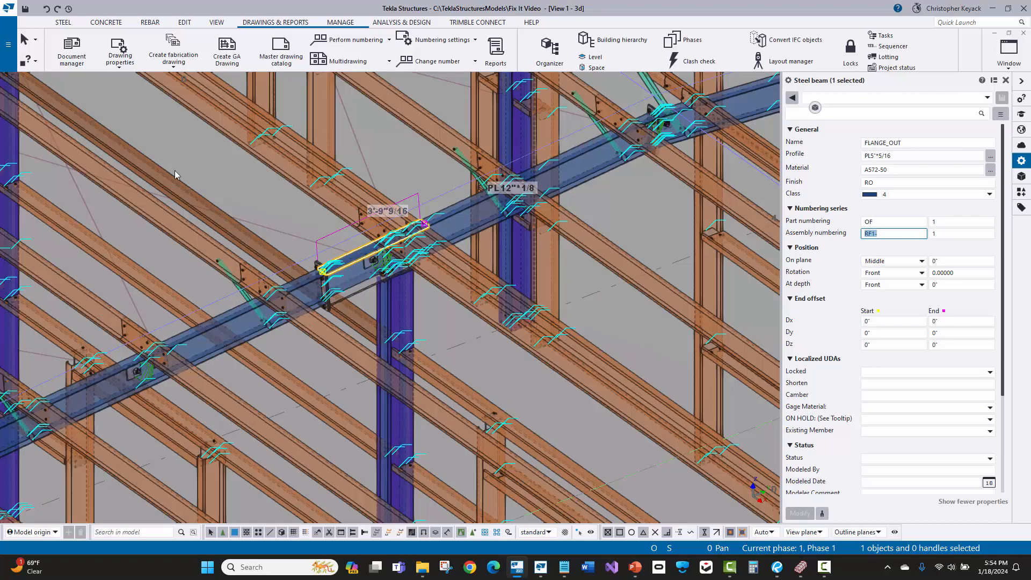
pyautogui.moveTo(175, 169); pyautogui.dragTo(526, 411, button='middle')
pyautogui.scroll(3, 298, 233)
pyautogui.scroll(2, 298, 233)
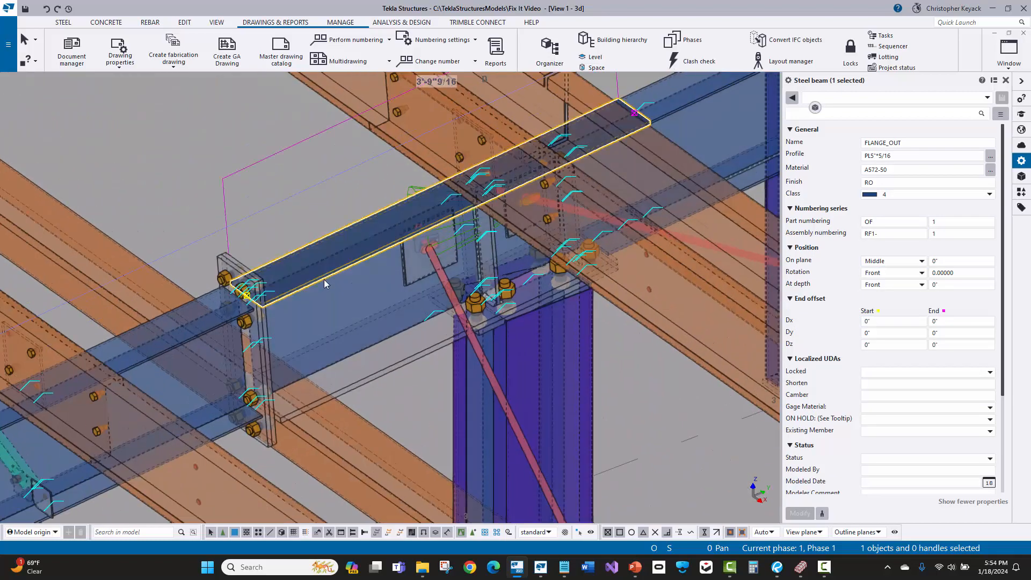
pyautogui.scroll(-4, 324, 279)
pyautogui.scroll(4, 394, 247)
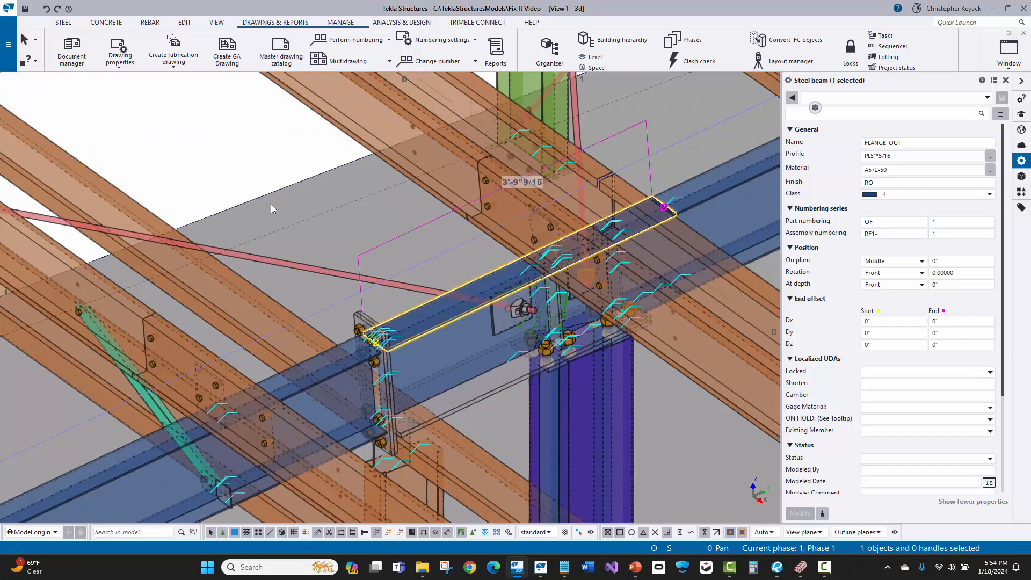
pyautogui.moveTo(270, 204); pyautogui.dragTo(561, 357, button='middle')
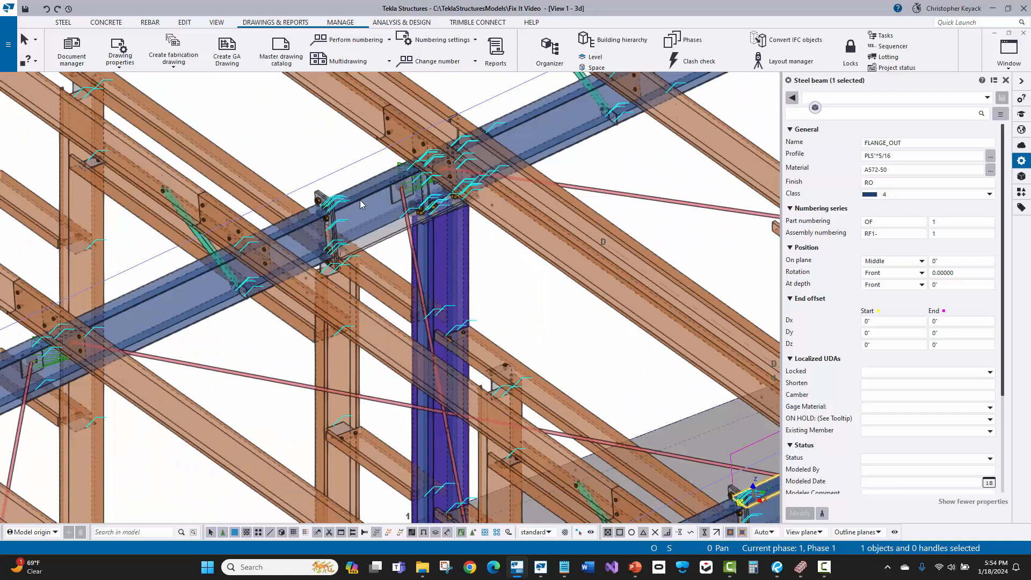
pyautogui.scroll(-6, 375, 204)
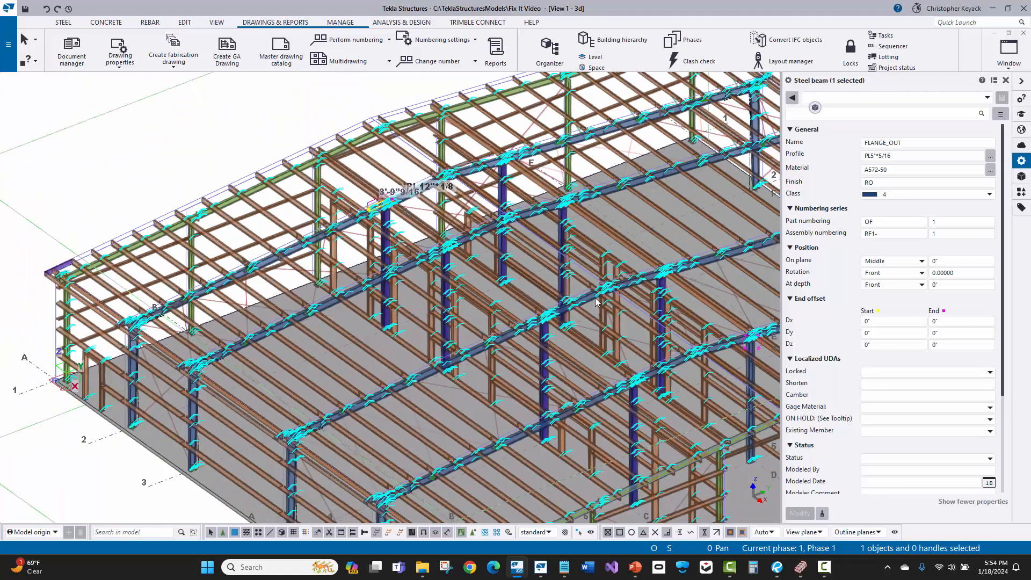
# Look over the Batch editor's source and target assembly lists, close it without copying anything, and clear the flange selection.
pyautogui.moveTo(595, 302); pyautogui.dragTo(471, 241, button='middle')
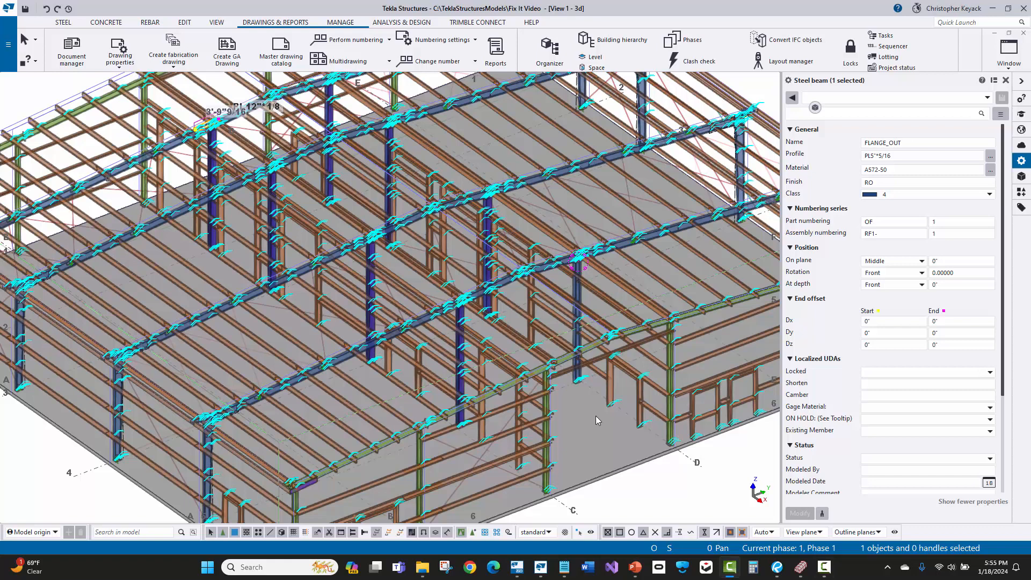
pyautogui.click(184, 22)
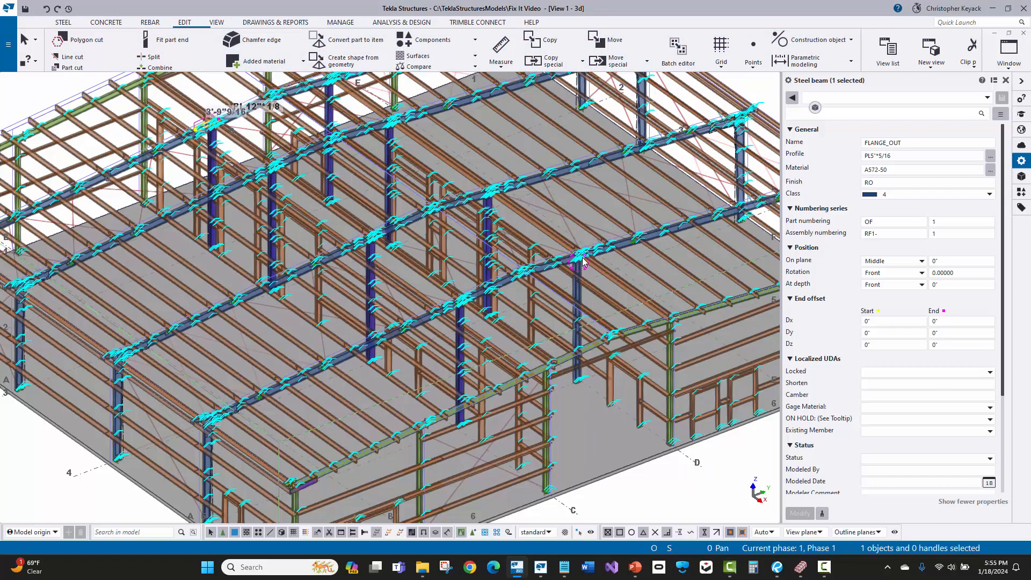
pyautogui.click(678, 50)
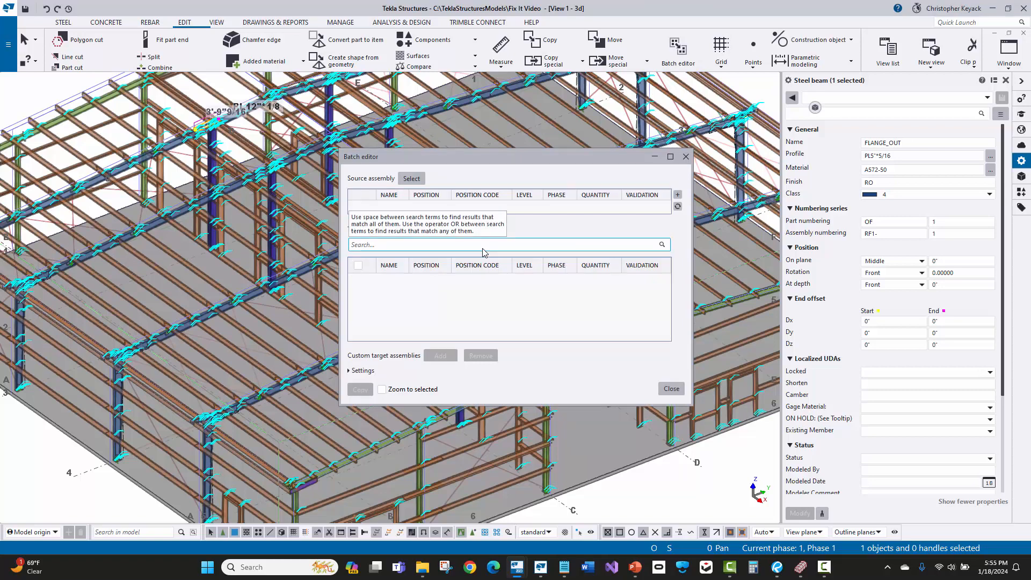
pyautogui.click(686, 156)
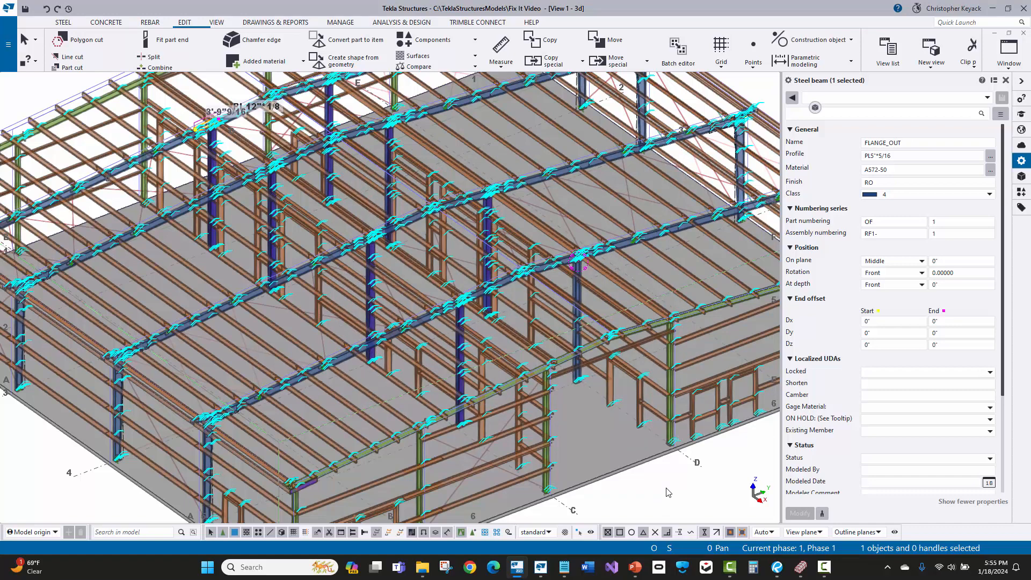
pyautogui.click(668, 492)
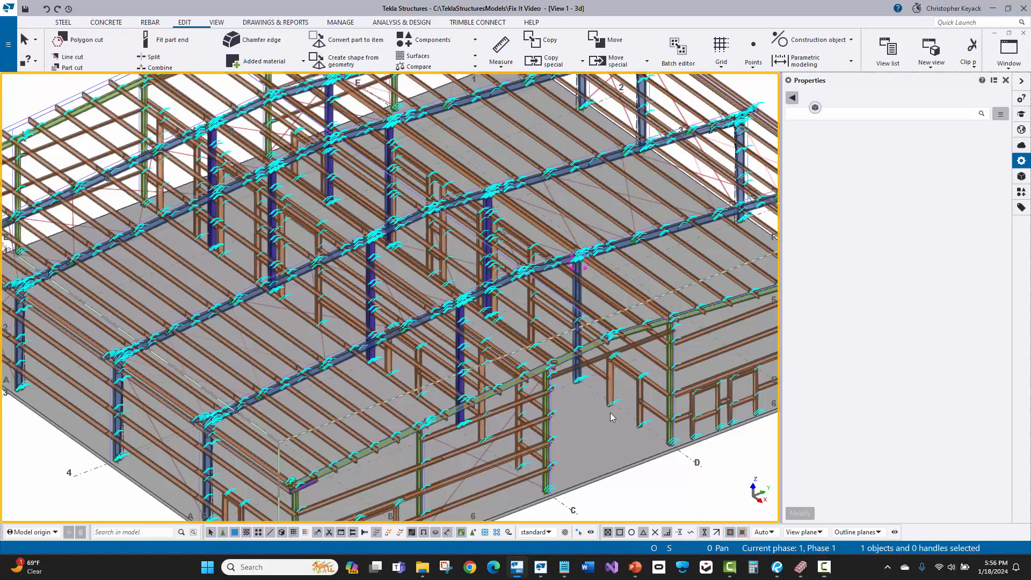
# Inspect the girt clips and rafter connection on the interior column at grid D-5 from a rotated view.
pyautogui.scroll(5, 573, 306)
pyautogui.scroll(8, 572, 306)
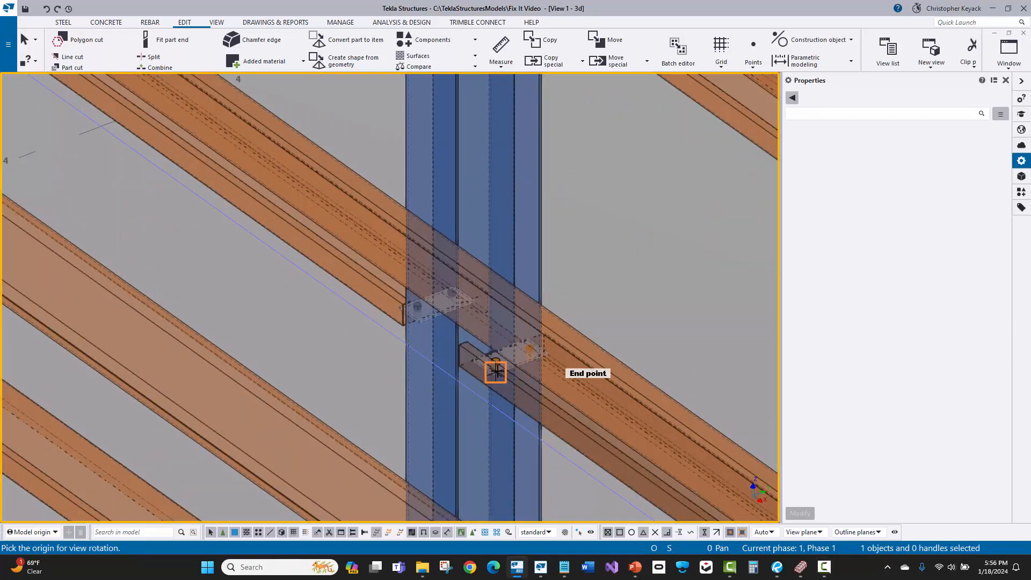
pyautogui.press('v')
pyautogui.keyDown('ctrl'); pyautogui.moveTo(527, 358); pyautogui.dragTo(501, 397, button='middle'); pyautogui.keyUp('ctrl')
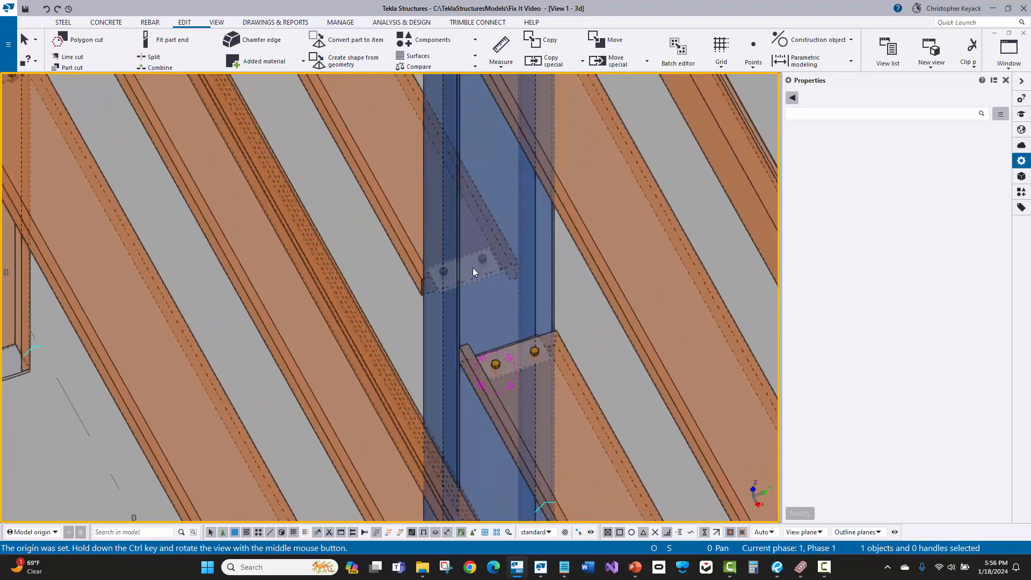
pyautogui.scroll(-3, 498, 307)
pyautogui.moveTo(475, 263); pyautogui.dragTo(485, 347, button='middle')
pyautogui.scroll(2, 472, 220)
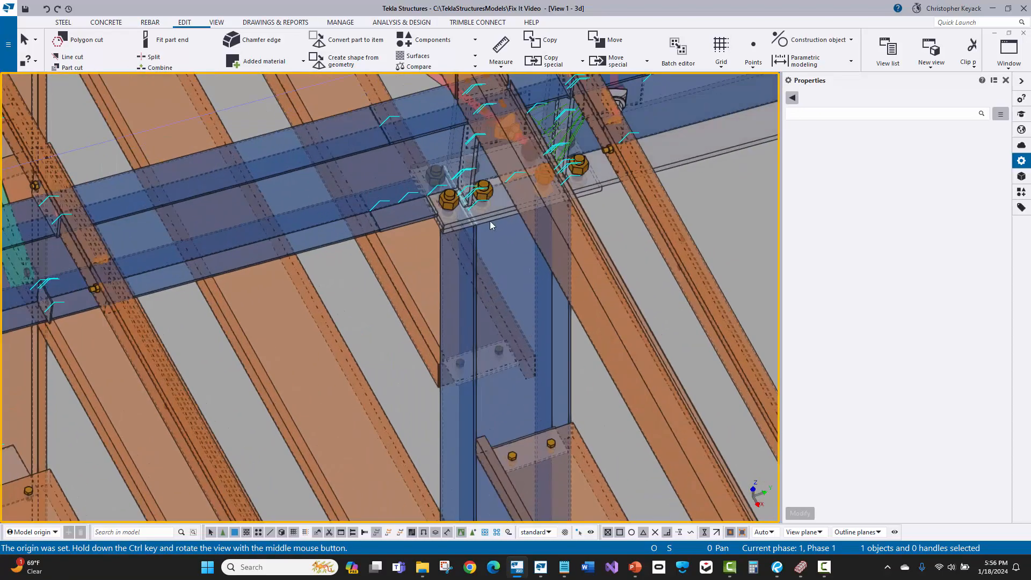
pyautogui.scroll(-2, 408, 262)
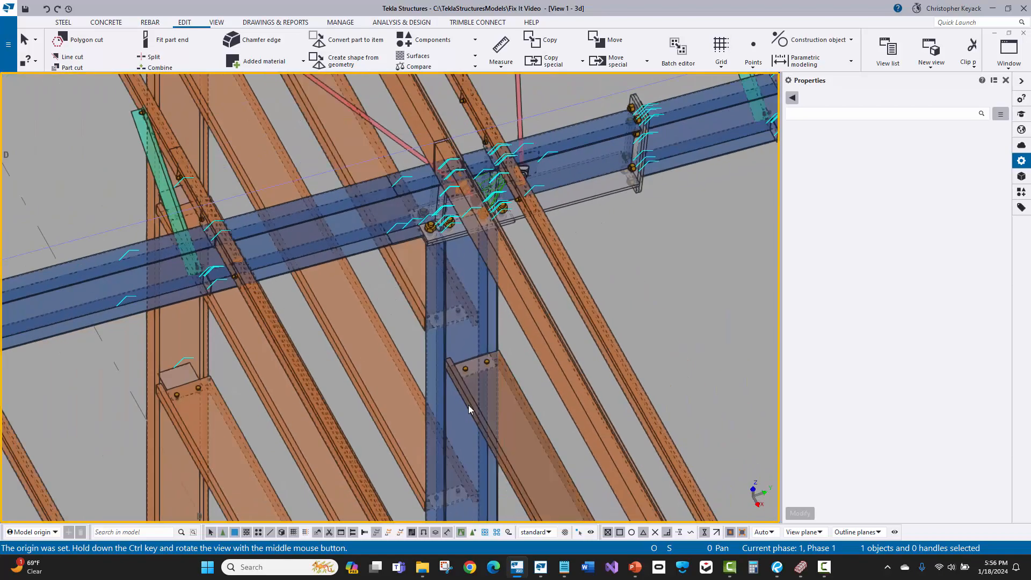
# Inquire the assembly information of the upper 10X25Z14 wall girt at the D-5 column and read its top level.
pyautogui.click(479, 417)
pyautogui.moveTo(531, 424); pyautogui.dragTo(519, 307, button='middle')
pyautogui.click(520, 307)
pyautogui.rightClick(520, 300)
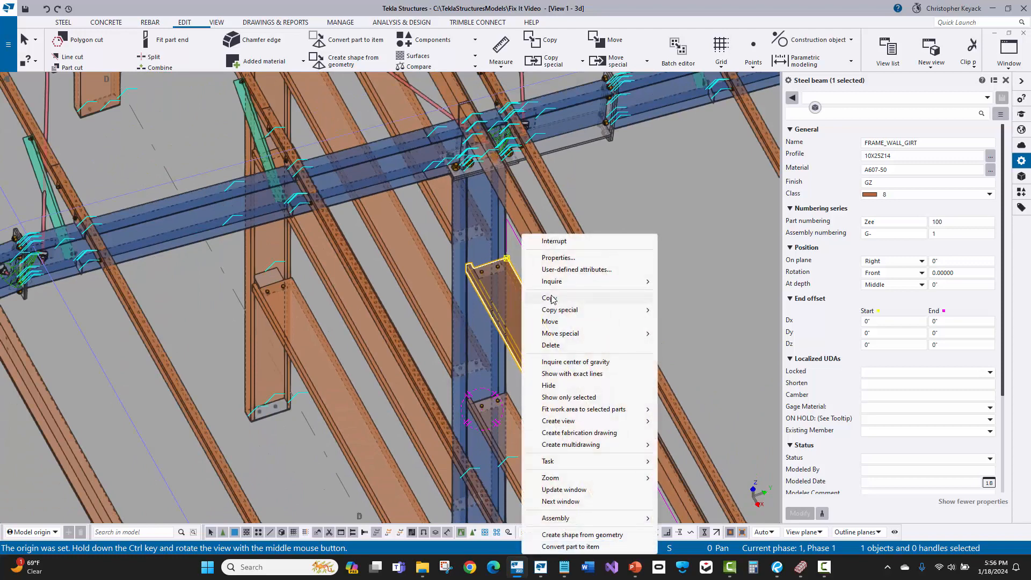
pyautogui.moveTo(553, 281)
pyautogui.click(687, 293)
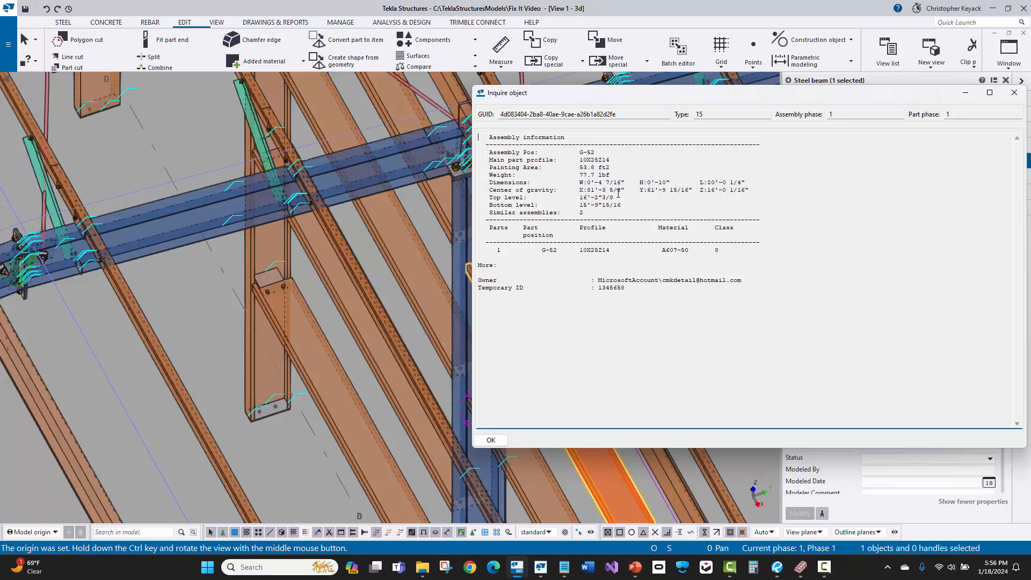
pyautogui.moveTo(614, 198); pyautogui.dragTo(554, 199)
pyautogui.click(1013, 92)
pyautogui.scroll(-2, 453, 311)
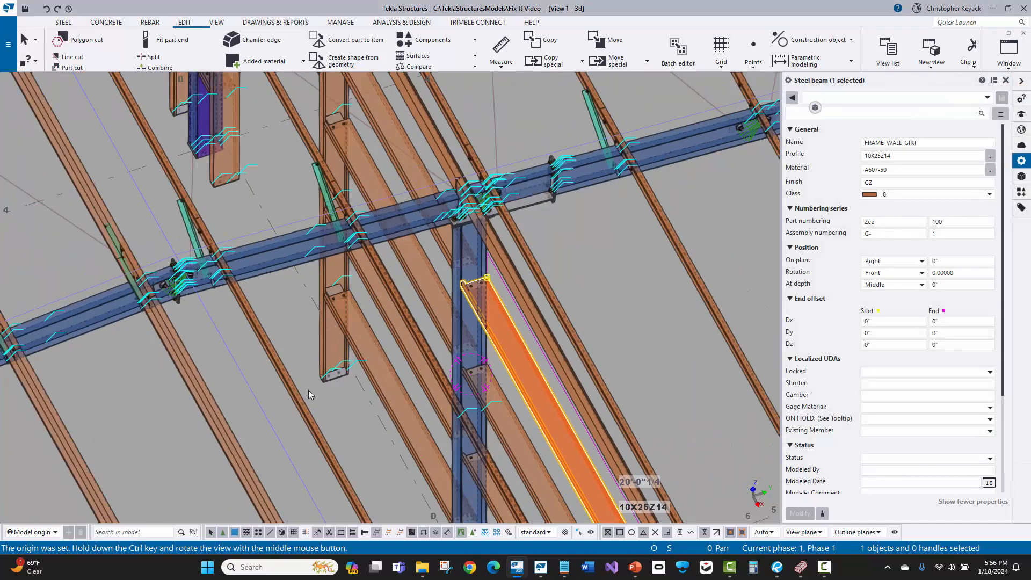
# Limit the 3D view's upward view depth to 17'-0" to cut off the roof framing.
pyautogui.scroll(-6, 309, 395)
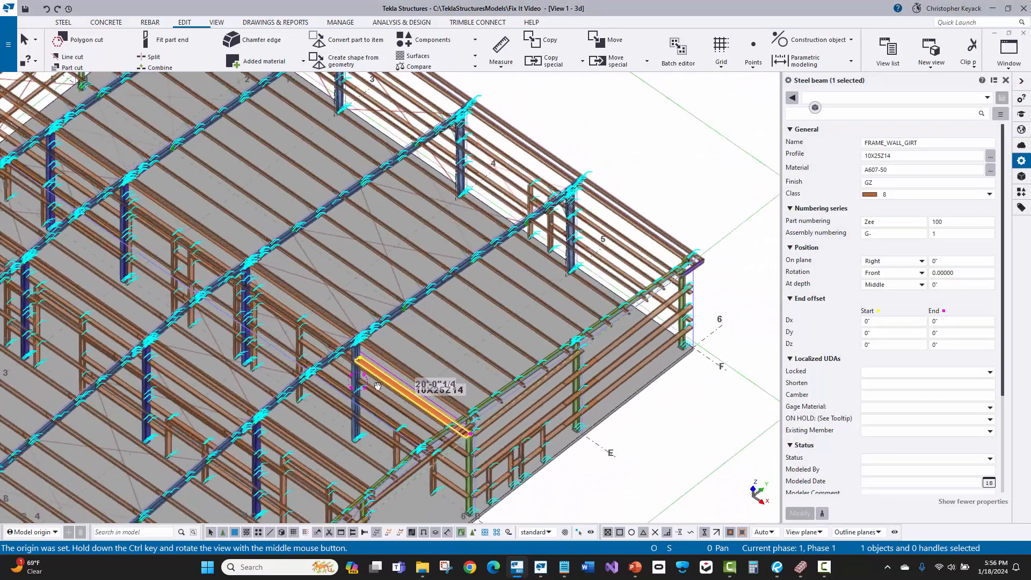
pyautogui.moveTo(378, 385); pyautogui.dragTo(372, 313, button='middle')
pyautogui.doubleClick(542, 423)
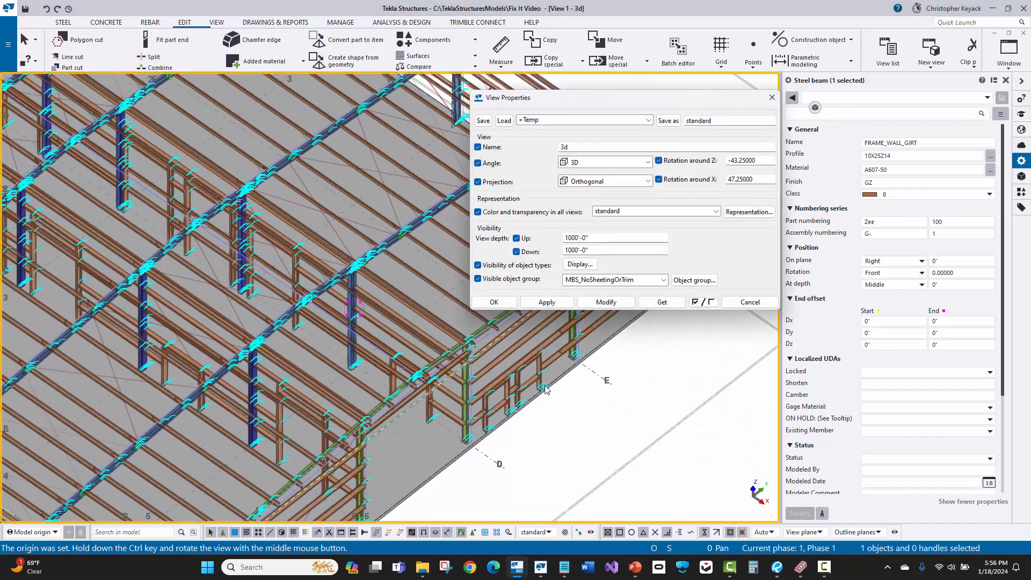
pyautogui.moveTo(589, 238); pyautogui.dragTo(539, 240)
pyautogui.write('1')
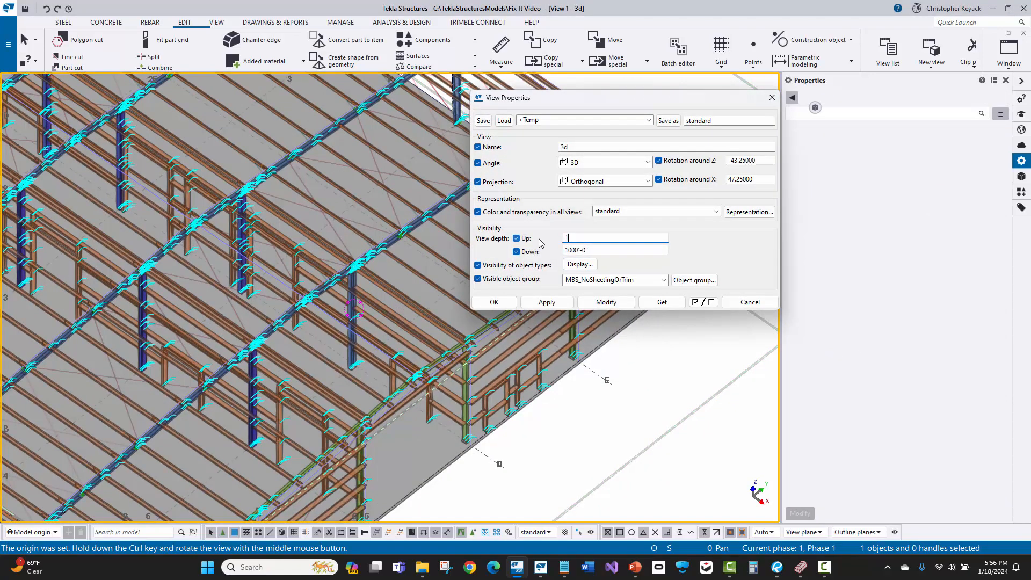
pyautogui.write('7\'-0"')
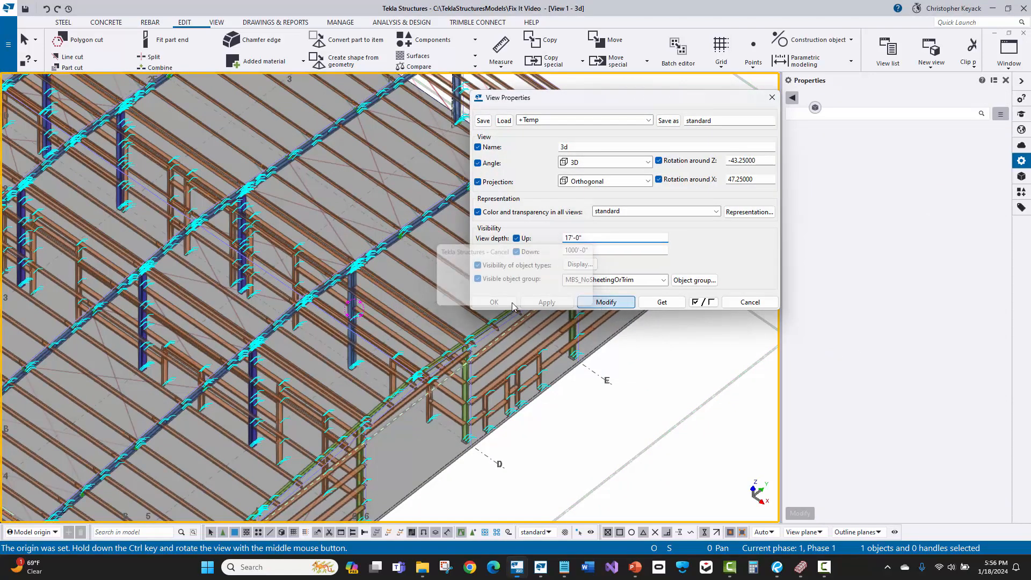
pyautogui.click(494, 302)
# Show the model in plan and close in on the interior column and girt clips at grid D-5.
pyautogui.scroll(8, 569, 272)
pyautogui.scroll(-4, 569, 272)
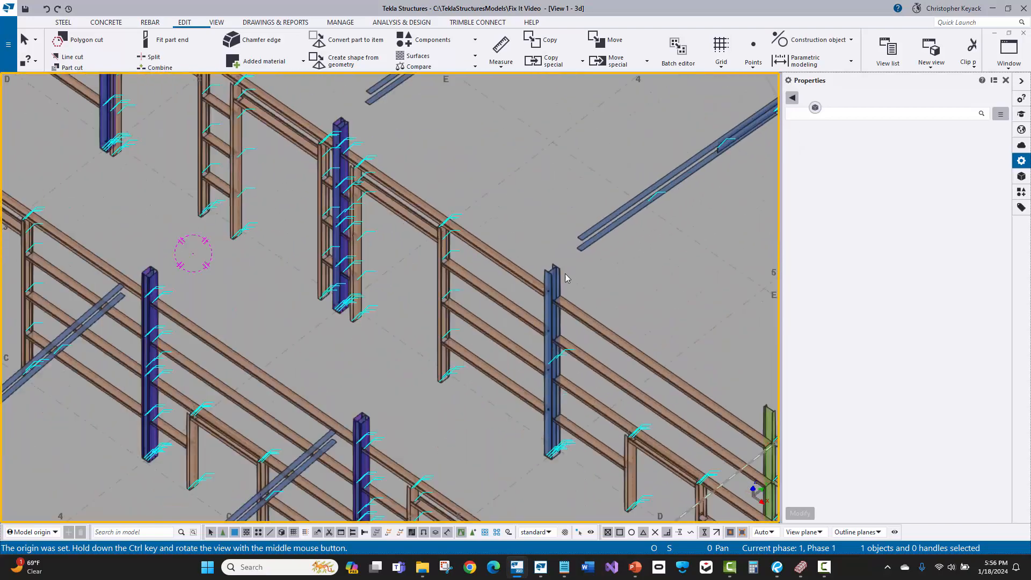
pyautogui.scroll(2, 561, 325)
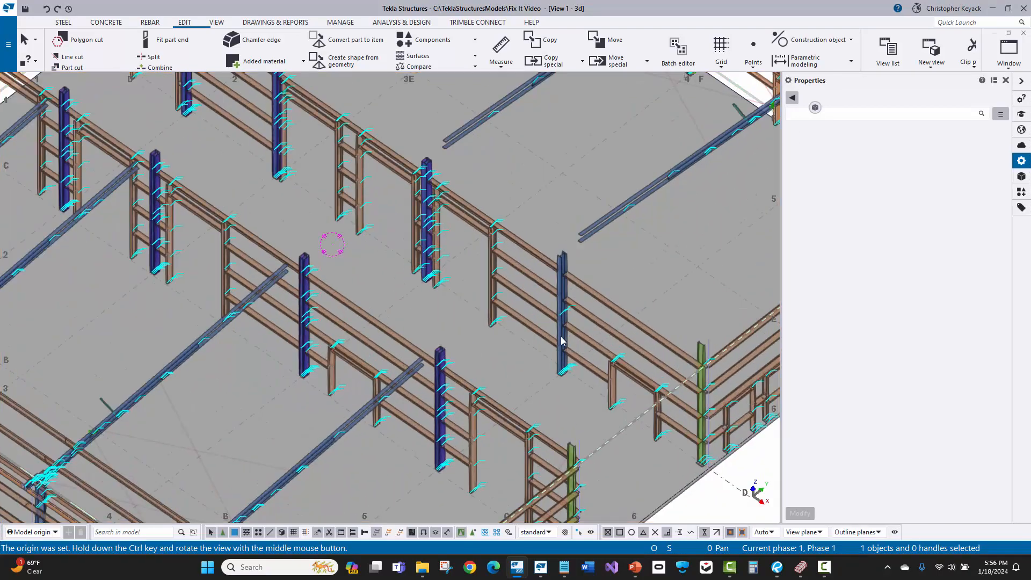
pyautogui.click(562, 340)
pyautogui.hotkey('ctrl', 'p')
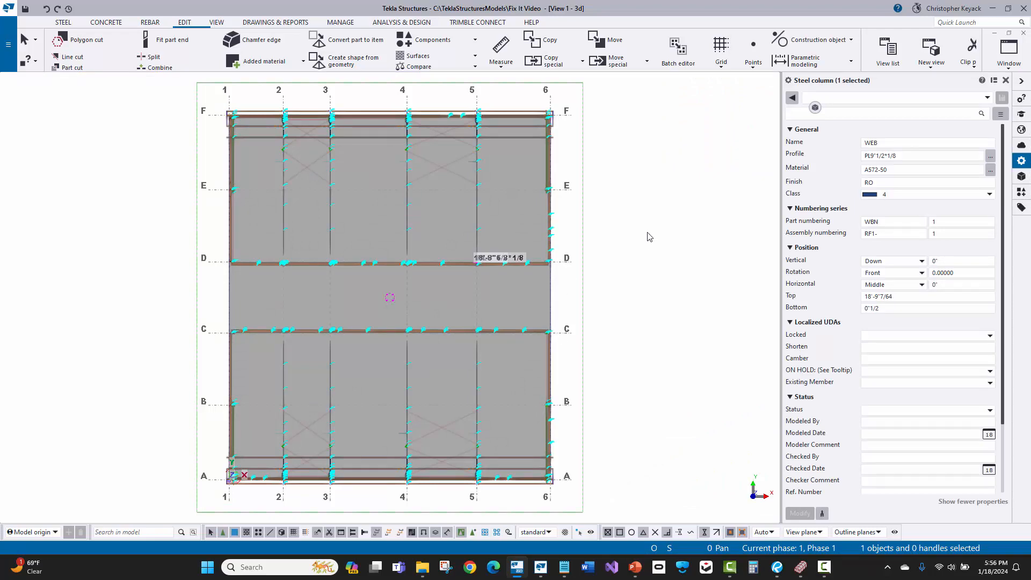
pyautogui.scroll(10, 475, 263)
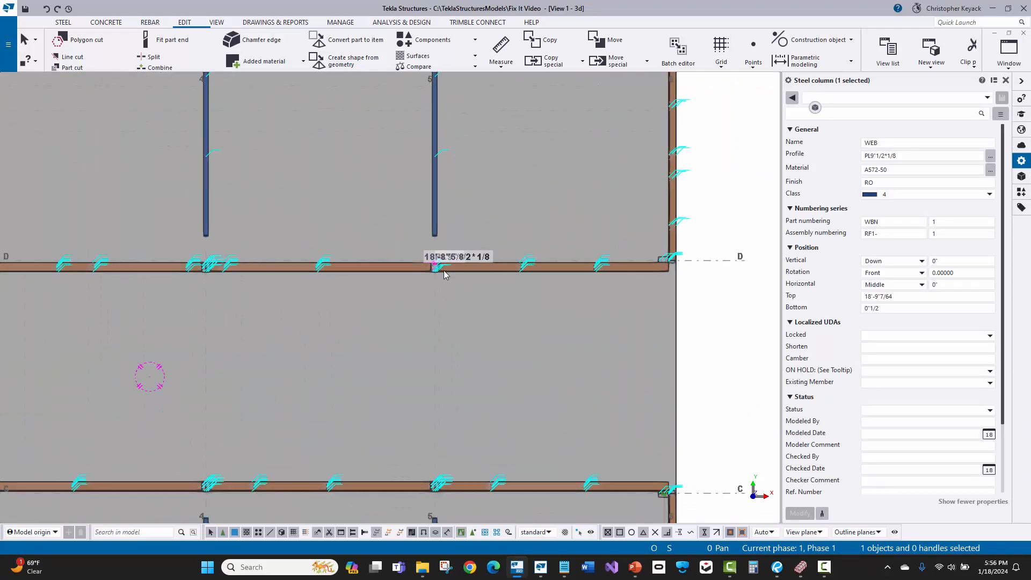
pyautogui.scroll(8, 449, 283)
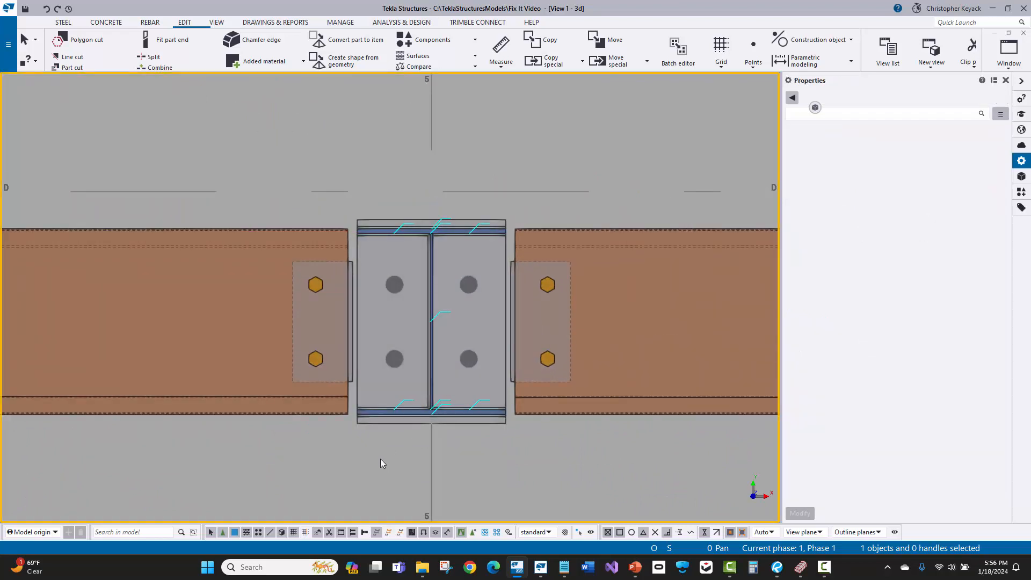
pyautogui.scroll(4, 379, 456)
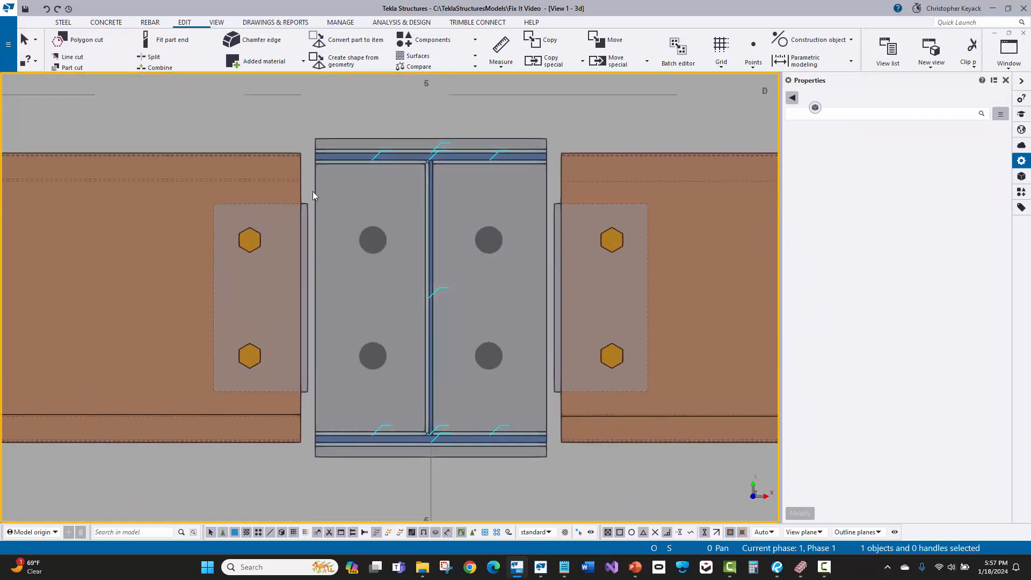
# Try the opaque part representation around the D-5 column and return to the transparent one.
pyautogui.click(304, 220)
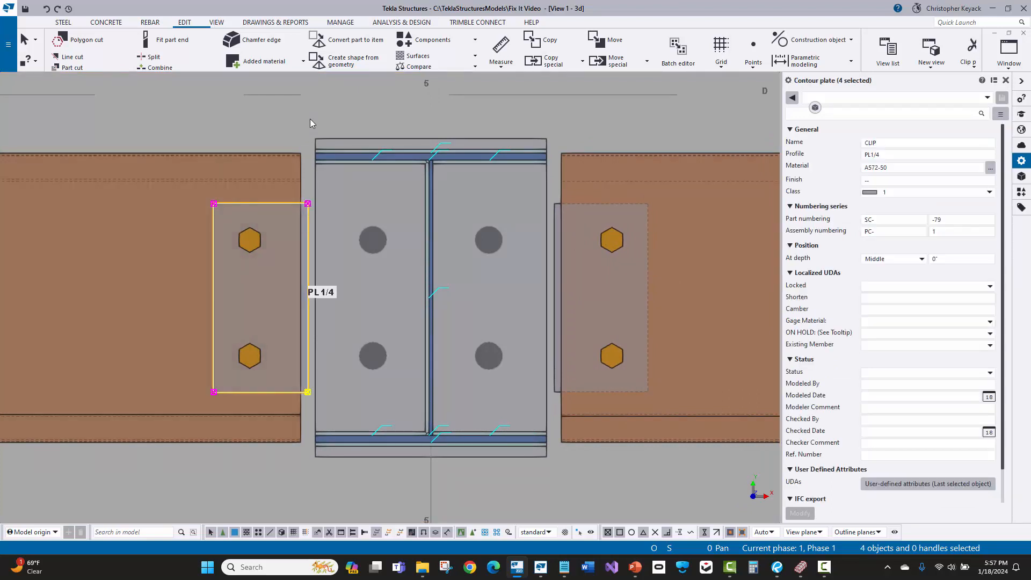
pyautogui.click(310, 122)
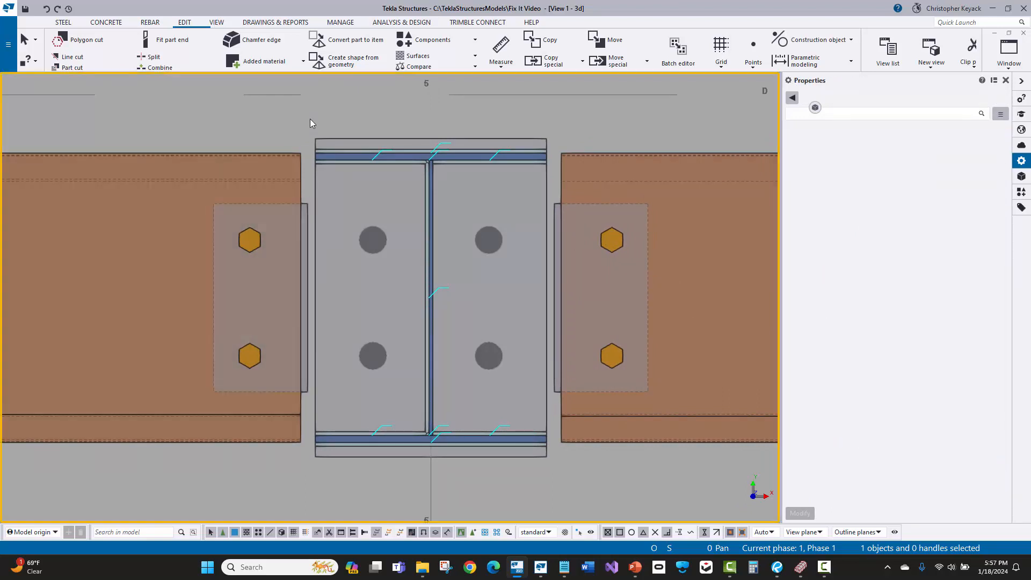
pyautogui.hotkey('ctrl', '4')
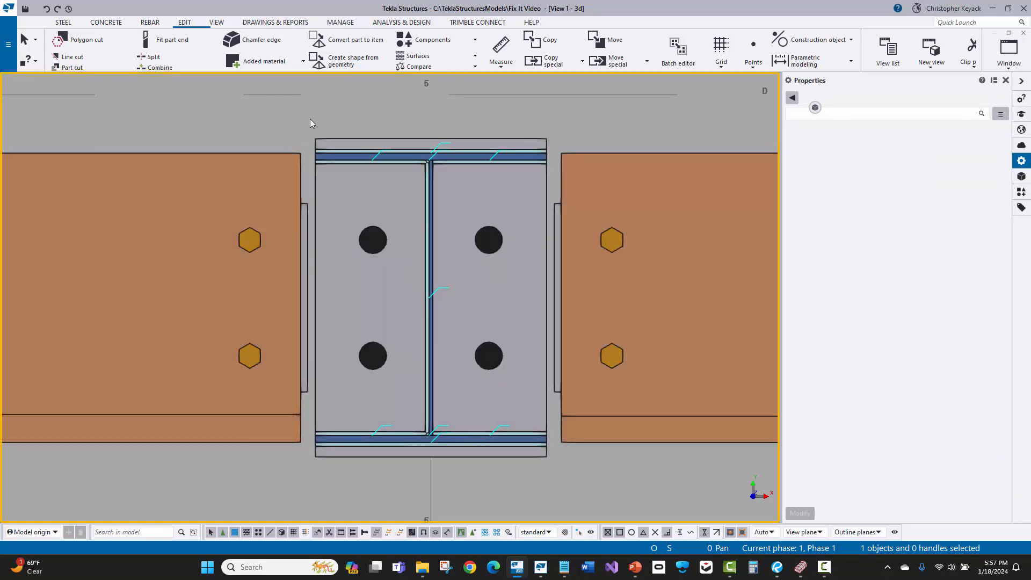
pyautogui.hotkey('ctrl', '2')
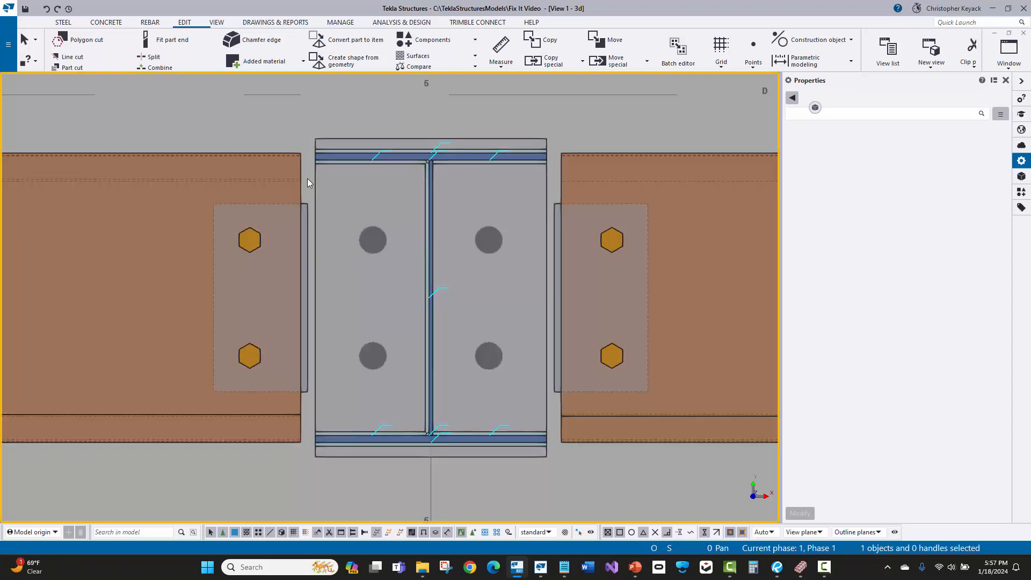
# Extend the four stacked PL1/4 clips on the grid 4 side of the D-5 column by moving their inner-edge handles to the column web.
pyautogui.scroll(1, 309, 191)
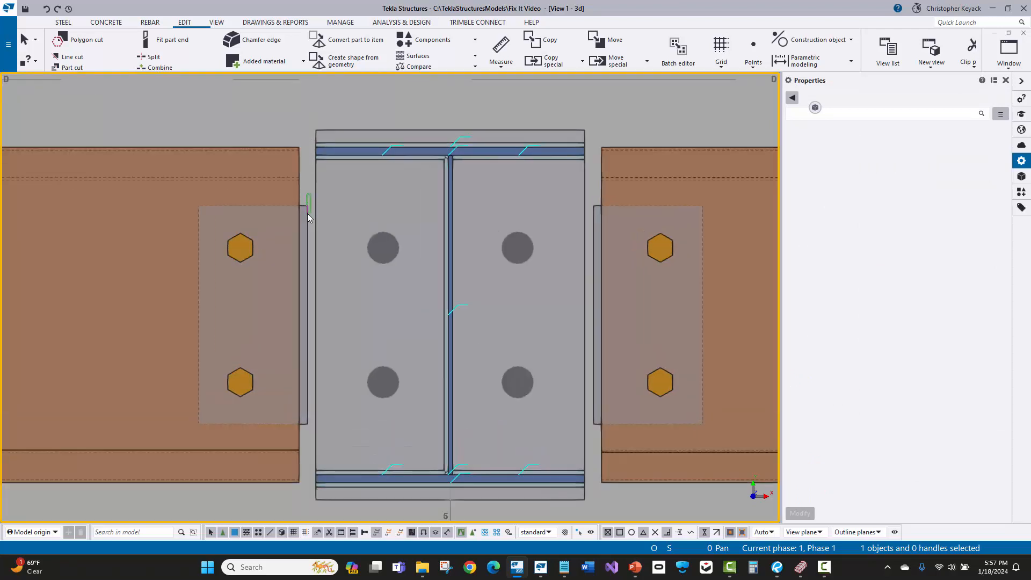
pyautogui.click(305, 223)
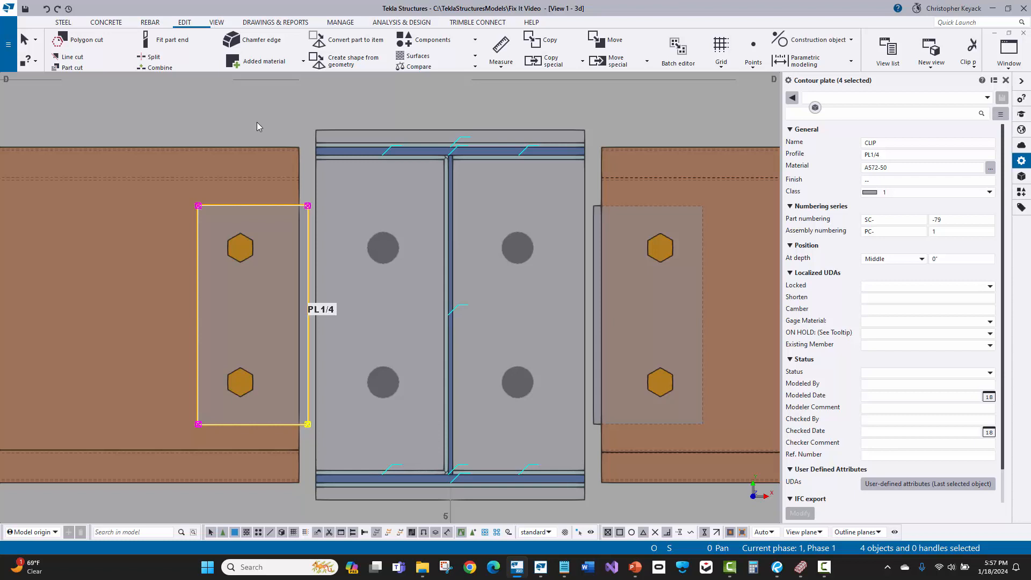
pyautogui.moveTo(256, 127); pyautogui.dragTo(352, 441)
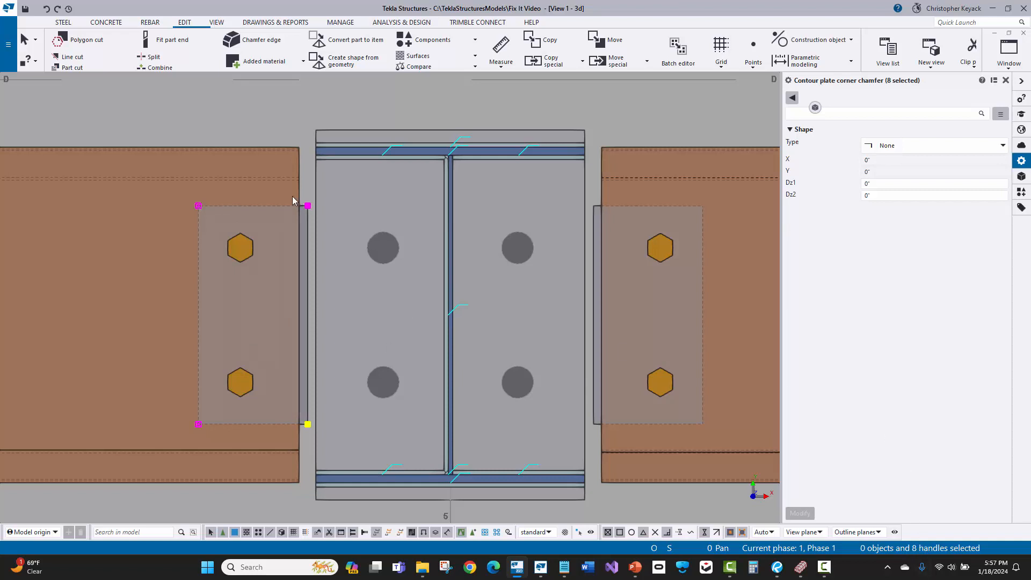
pyautogui.rightClick(274, 104)
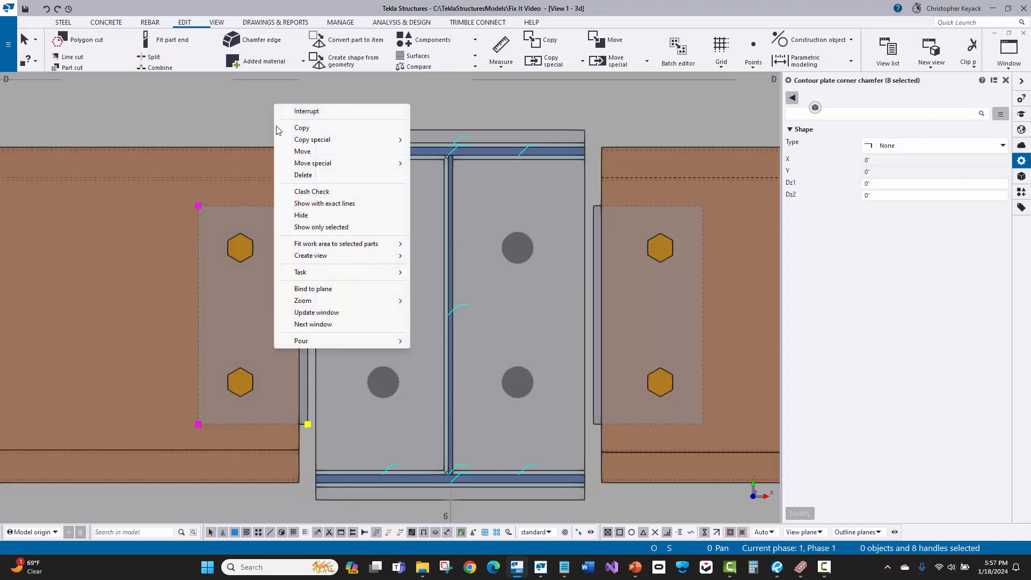
pyautogui.click(302, 151)
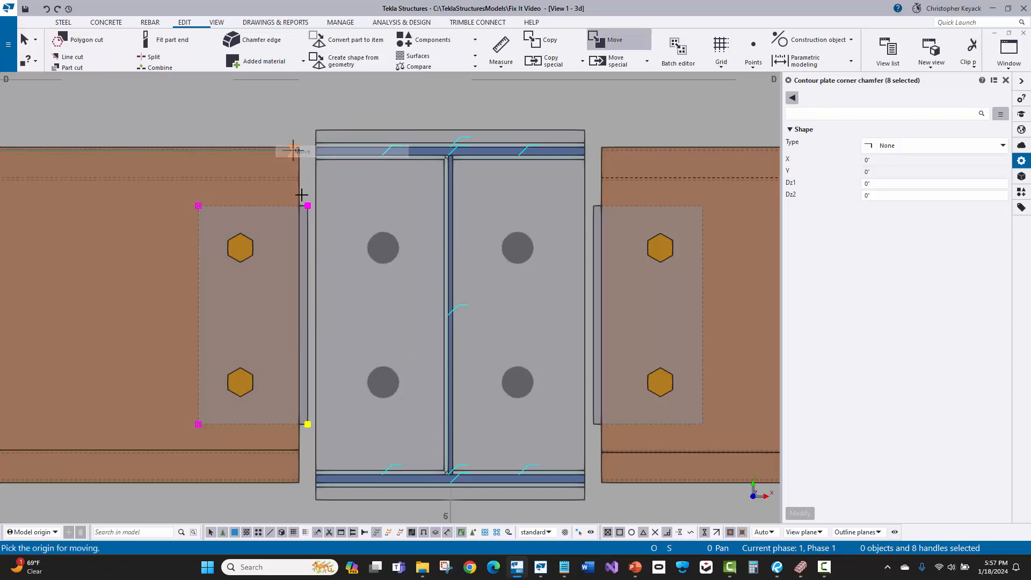
pyautogui.click(307, 206)
pyautogui.scroll(5, 443, 209)
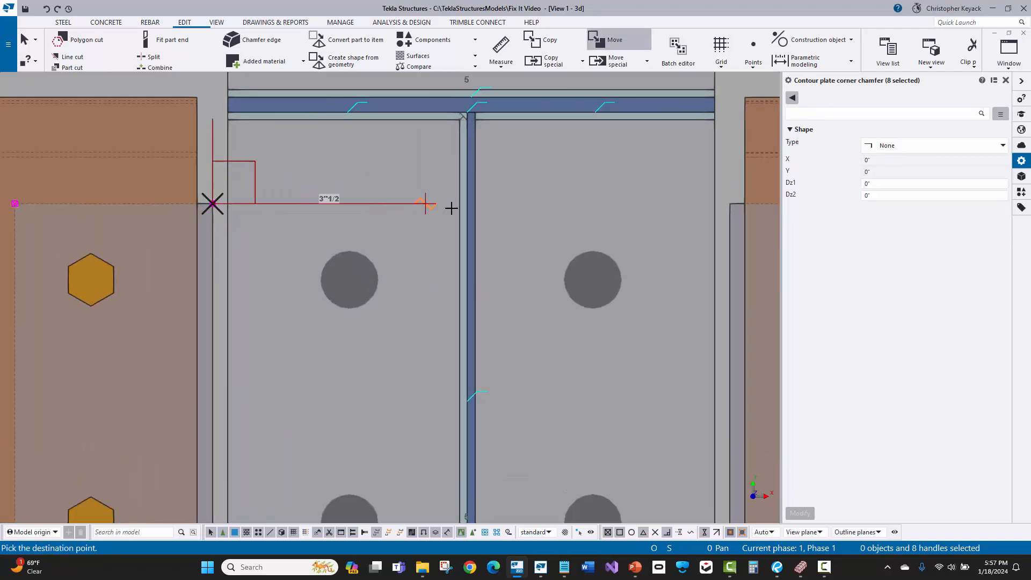
pyautogui.click(460, 203)
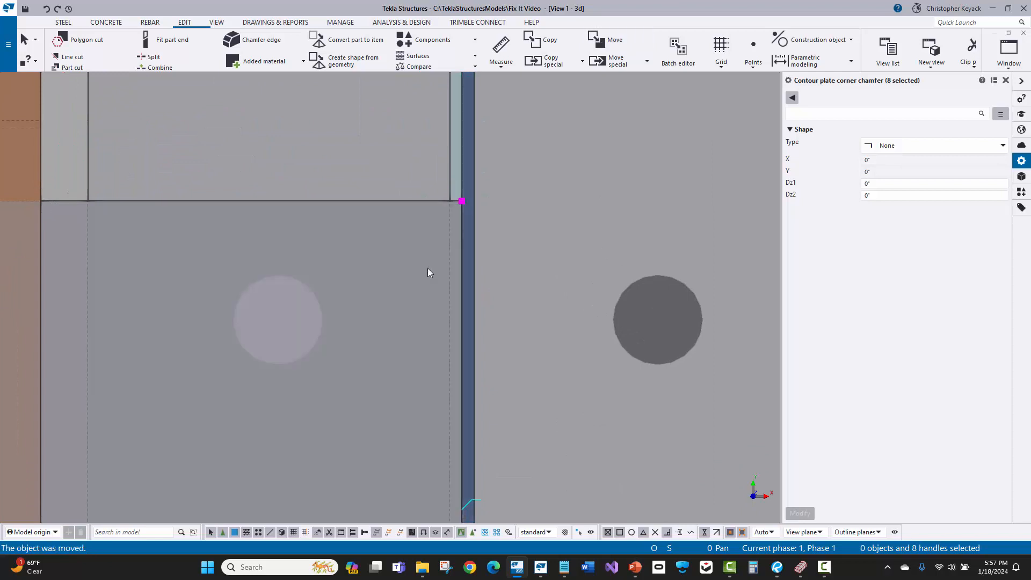
pyautogui.scroll(-6, 350, 263)
pyautogui.click(345, 150)
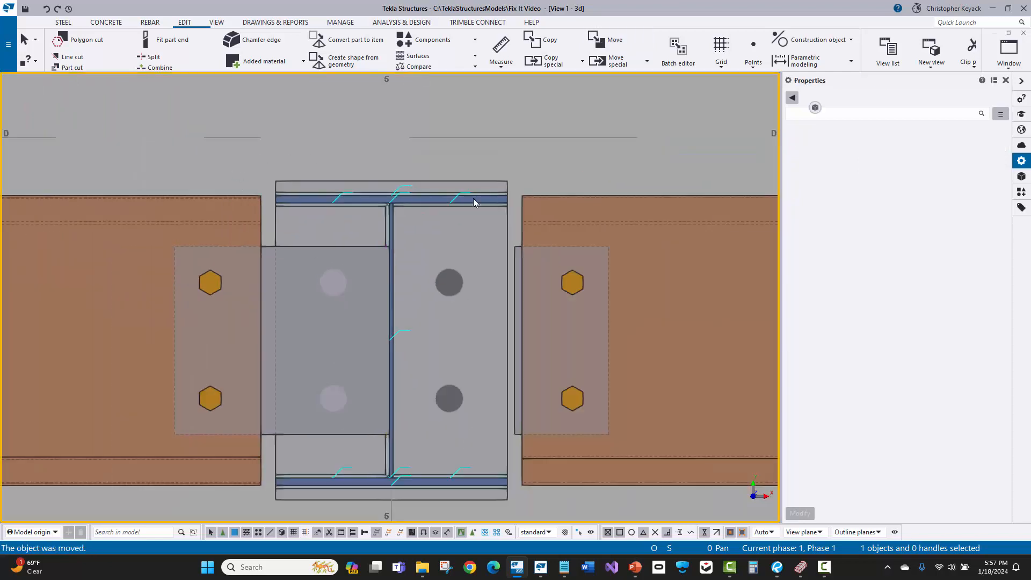
# Extend the four stacked PL1/4 clips on the grid 6 side of the D-5 column by moving their inner-edge handles to the column web.
pyautogui.scroll(2, 512, 239)
pyautogui.click(510, 264)
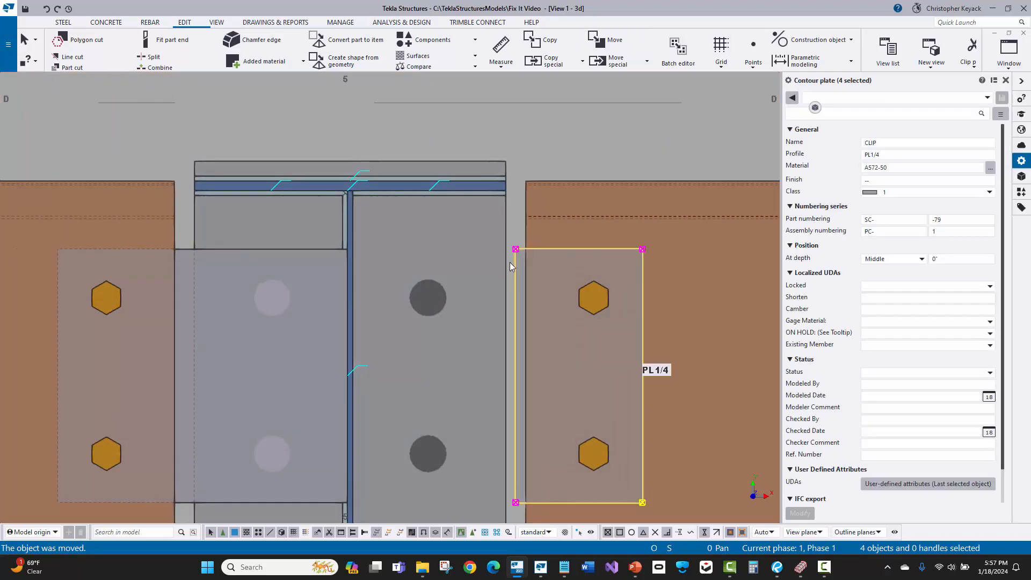
pyautogui.scroll(-2, 510, 262)
pyautogui.moveTo(509, 177); pyautogui.dragTo(536, 460)
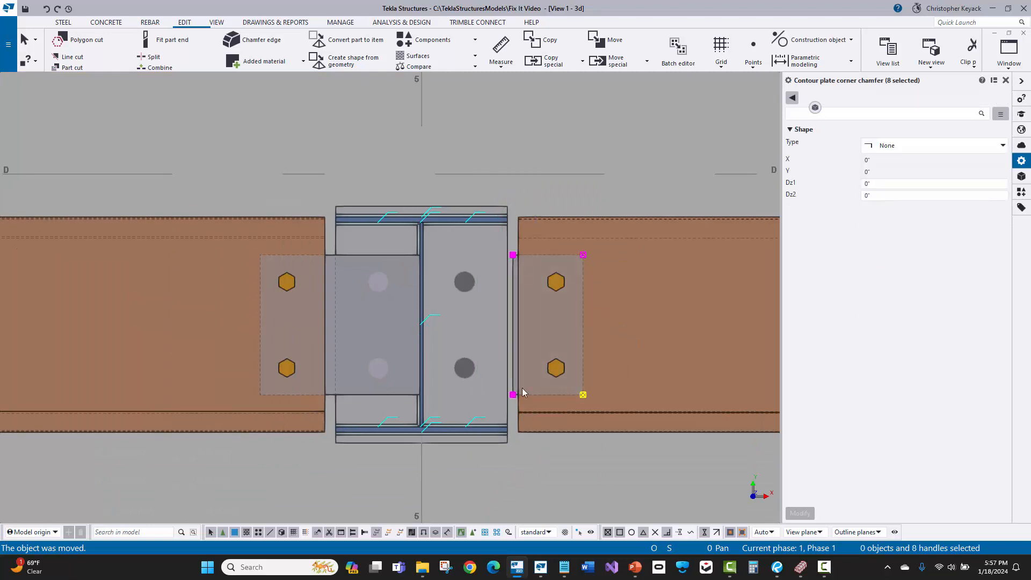
pyautogui.scroll(5, 510, 290)
pyautogui.rightClick(519, 143)
pyautogui.click(530, 191)
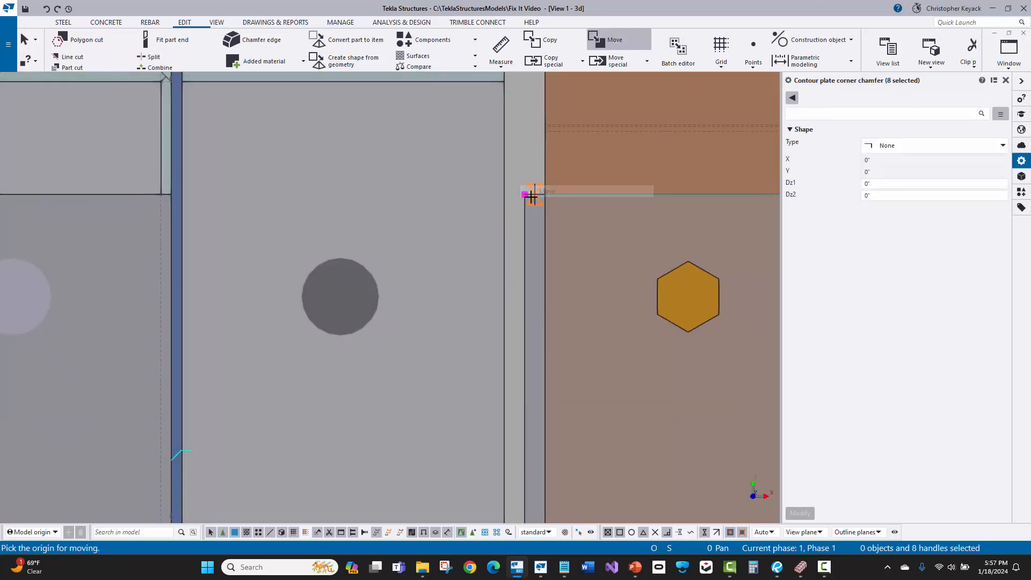
pyautogui.click(525, 194)
pyautogui.click(181, 195)
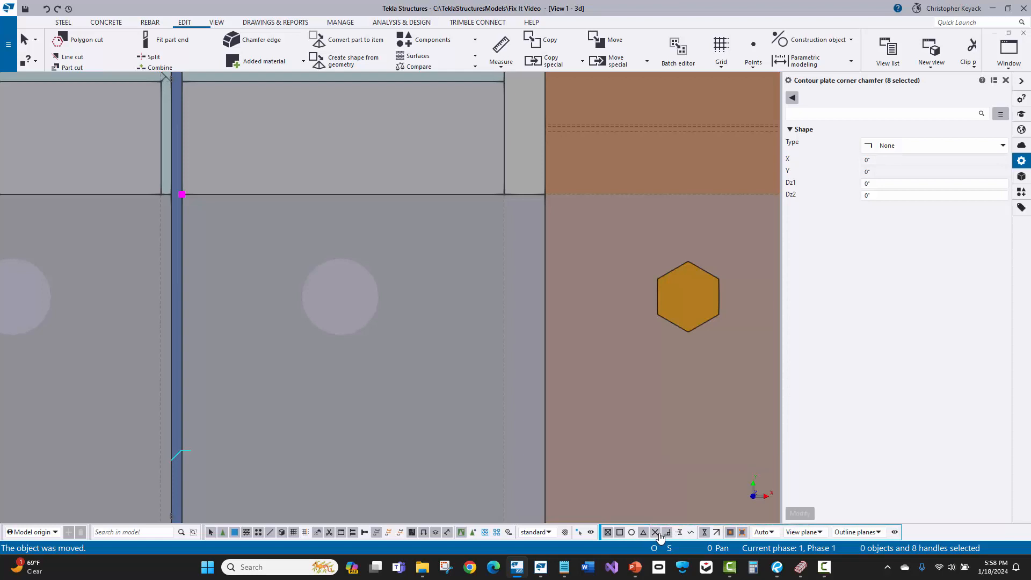
pyautogui.scroll(-5, 486, 305)
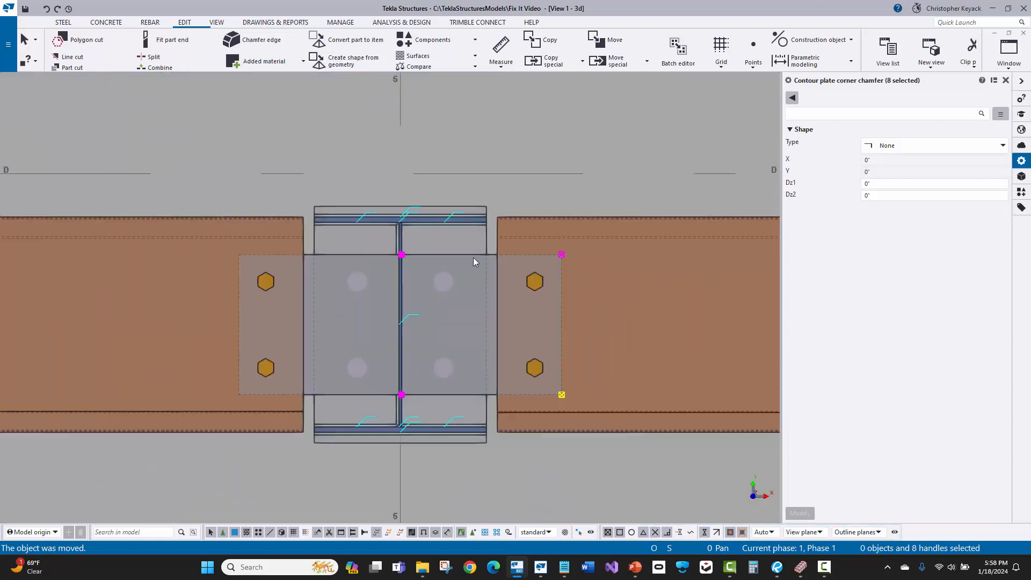
pyautogui.click(286, 465)
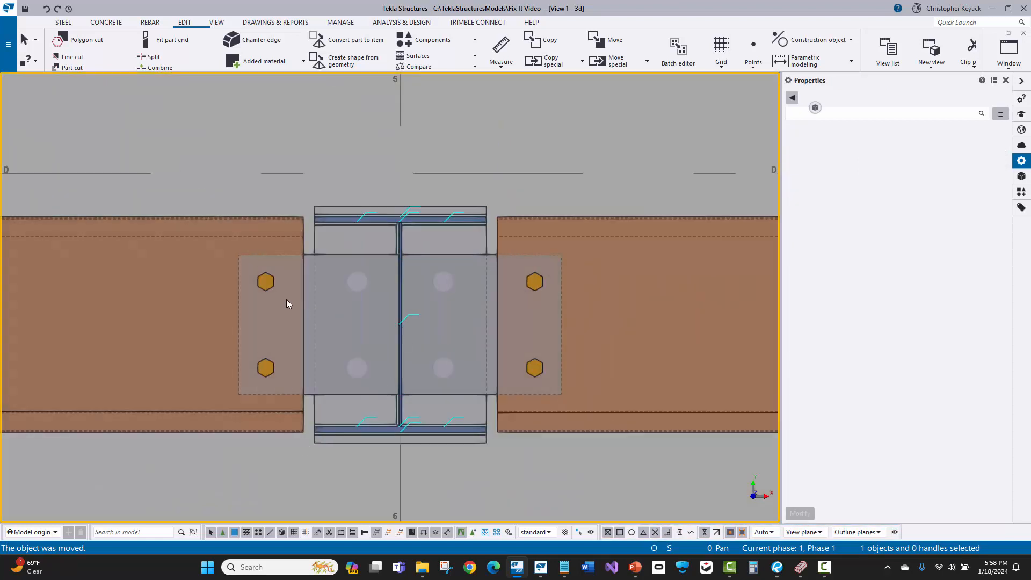
# Set the part numbering of the four extended clips on the grid 4 side to prefix CLE with start number 1.
pyautogui.scroll(2, 255, 253)
pyautogui.moveTo(248, 253); pyautogui.dragTo(218, 268)
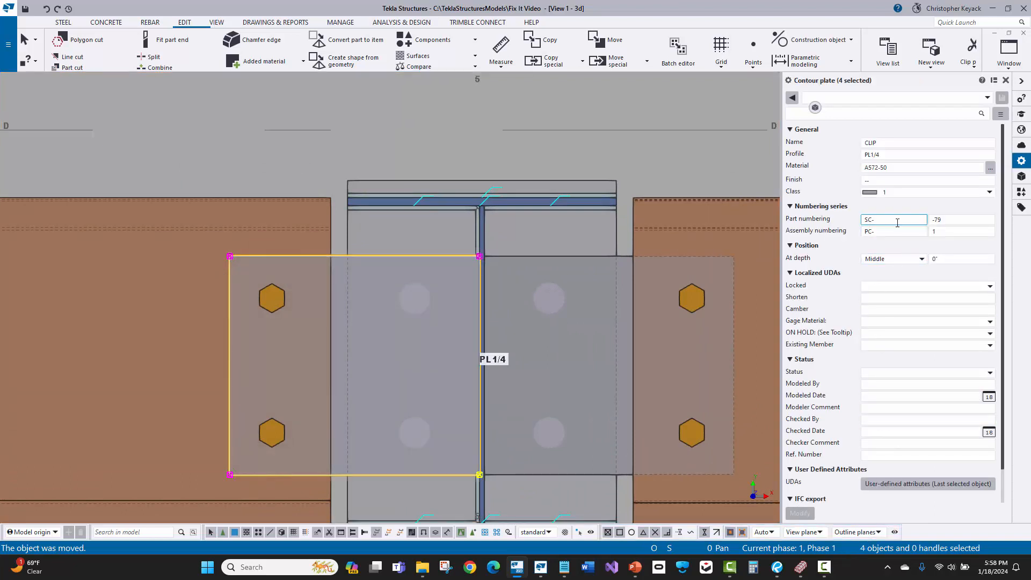
pyautogui.press('Tab')
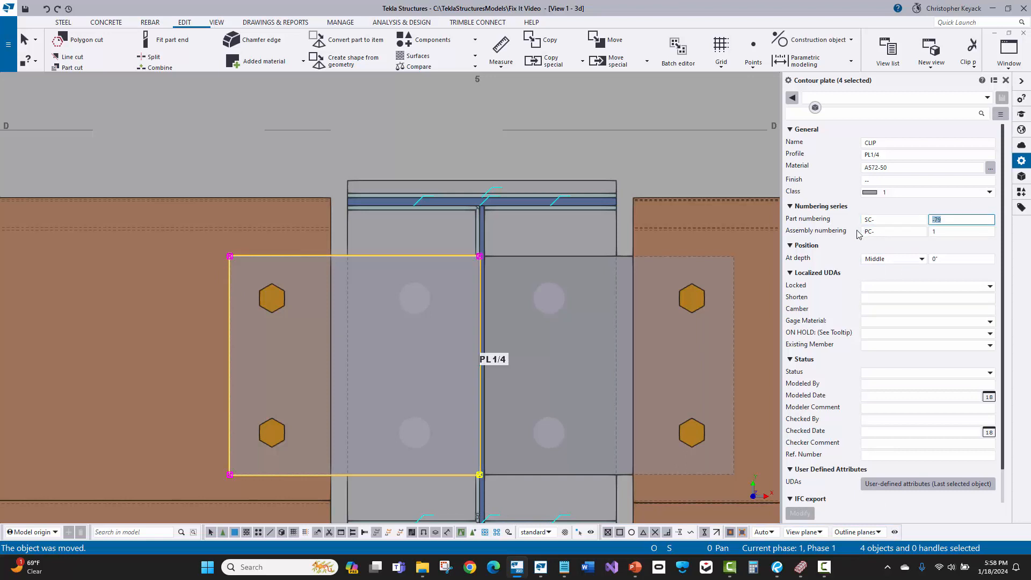
pyautogui.write('1')
pyautogui.click(894, 220)
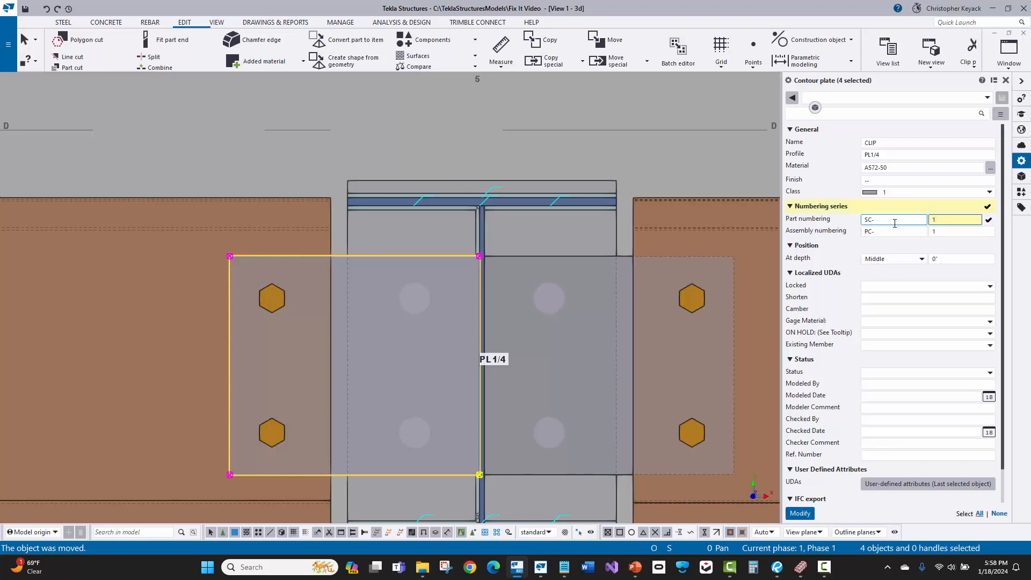
pyautogui.write('CL')
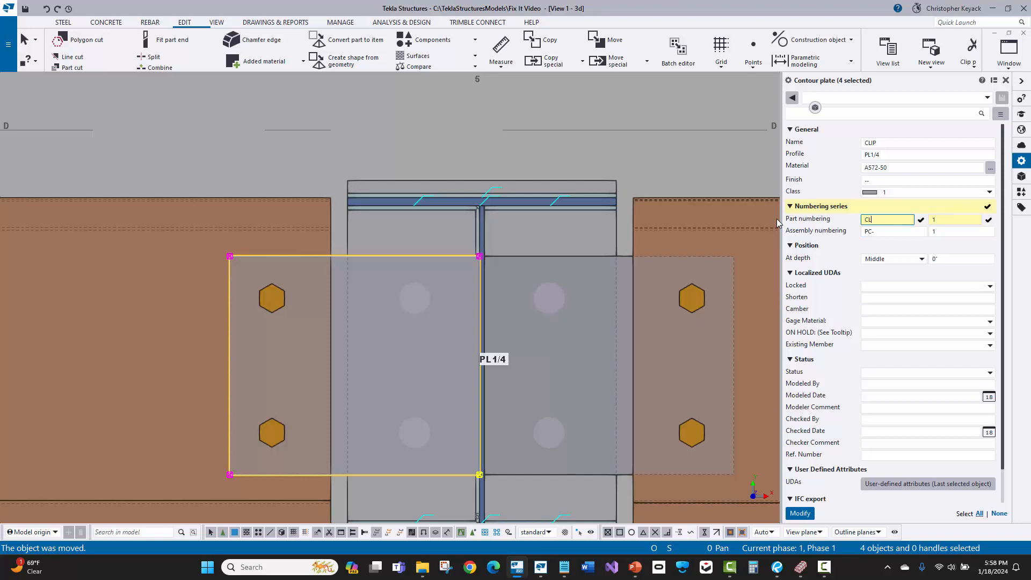
pyautogui.write('E')
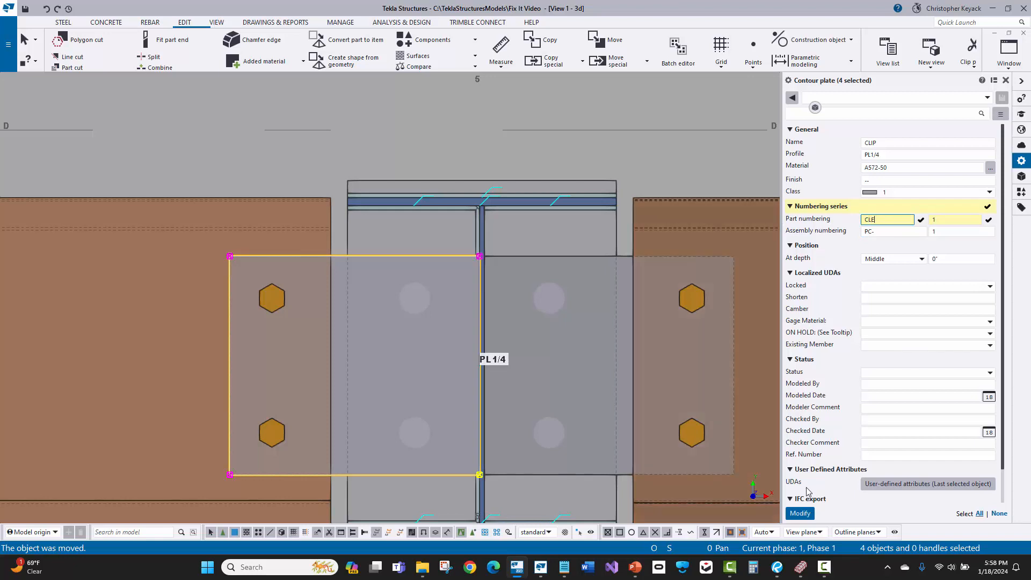
pyautogui.click(799, 513)
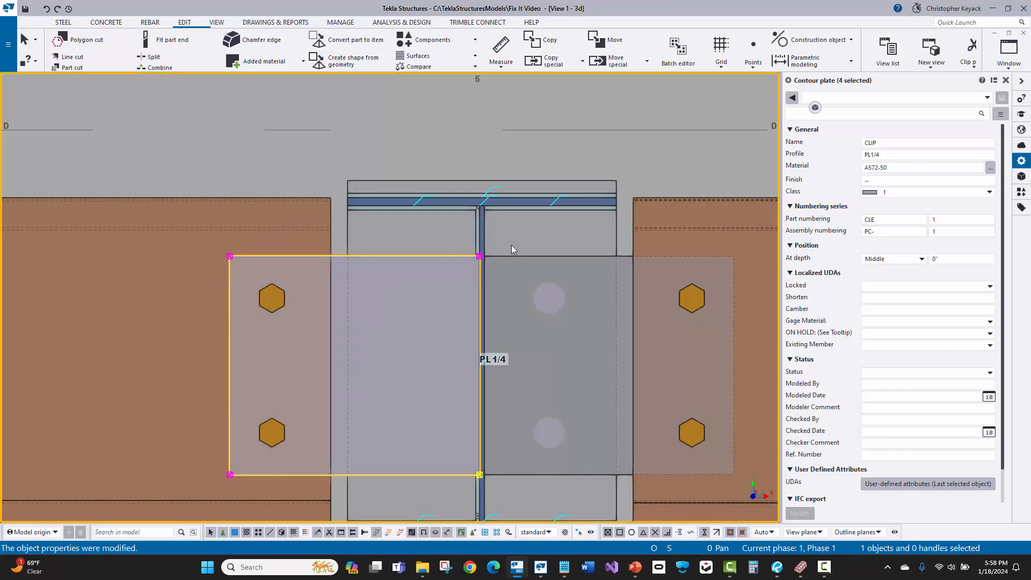
# Give the four extended clips on the grid 6 side the part numbering prefix CLE and start number 1.
pyautogui.click(506, 261)
pyautogui.click(888, 221)
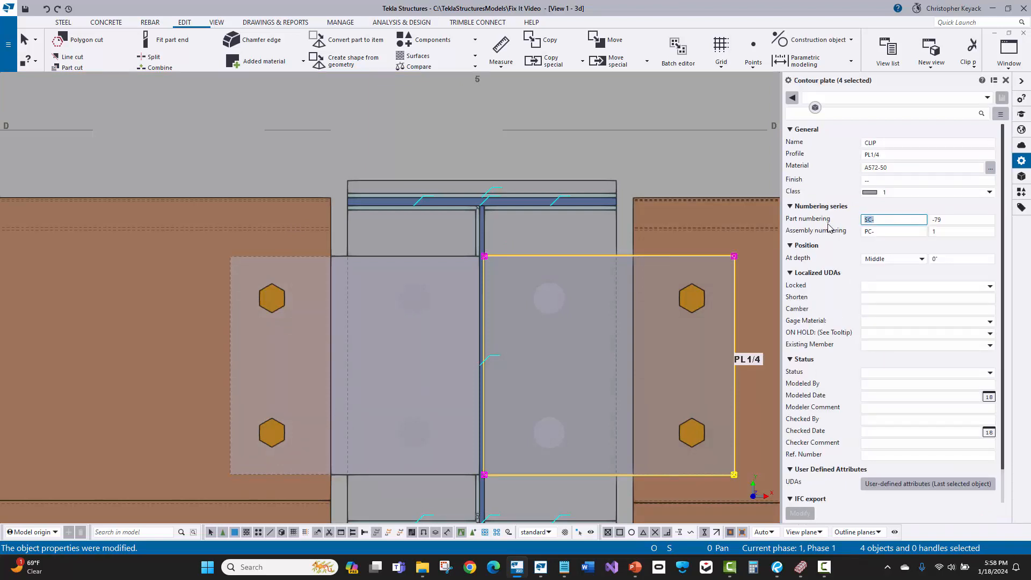
pyautogui.write('CLE')
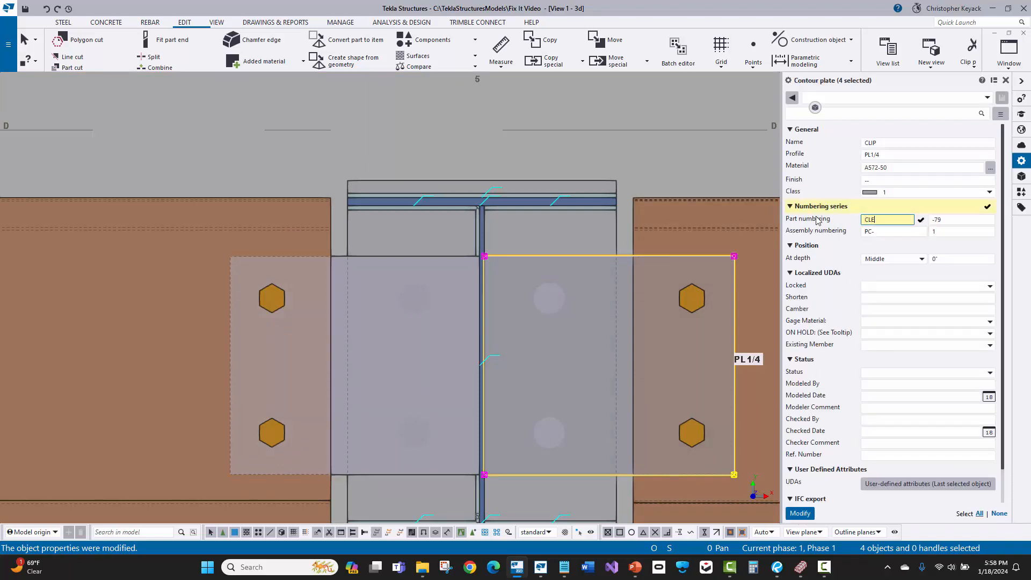
pyautogui.press('Tab')
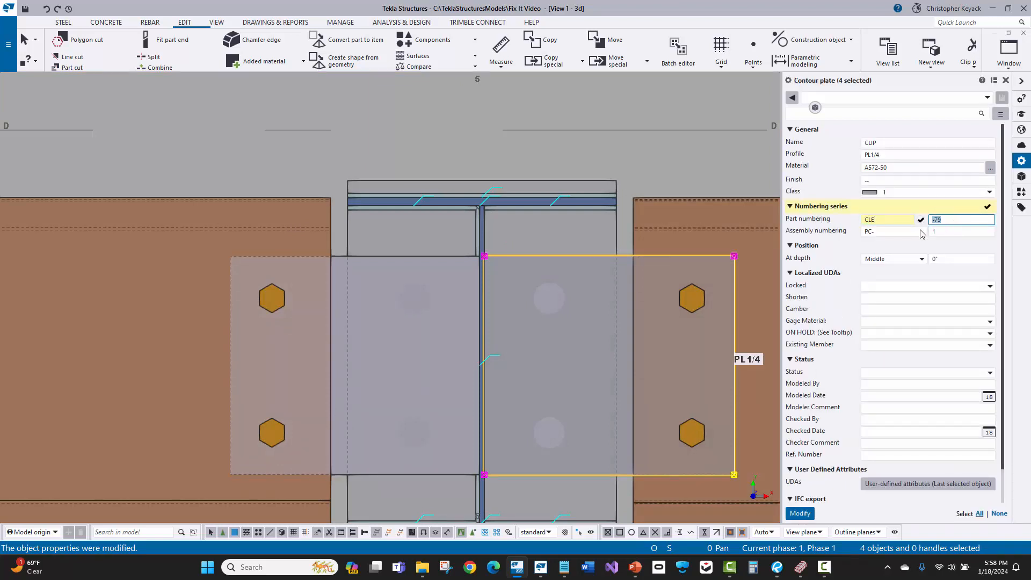
pyautogui.write('1')
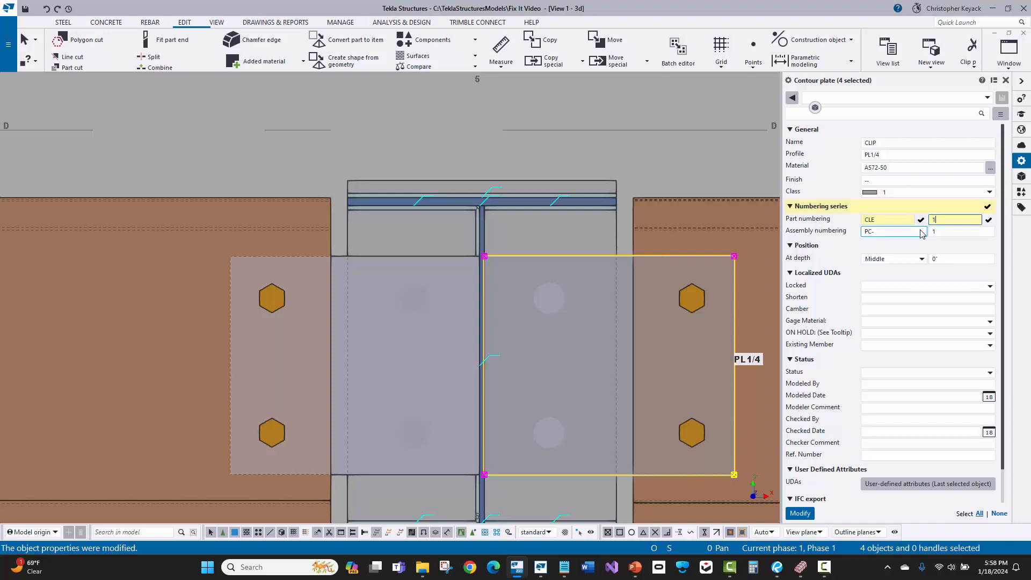
pyautogui.press('Return')
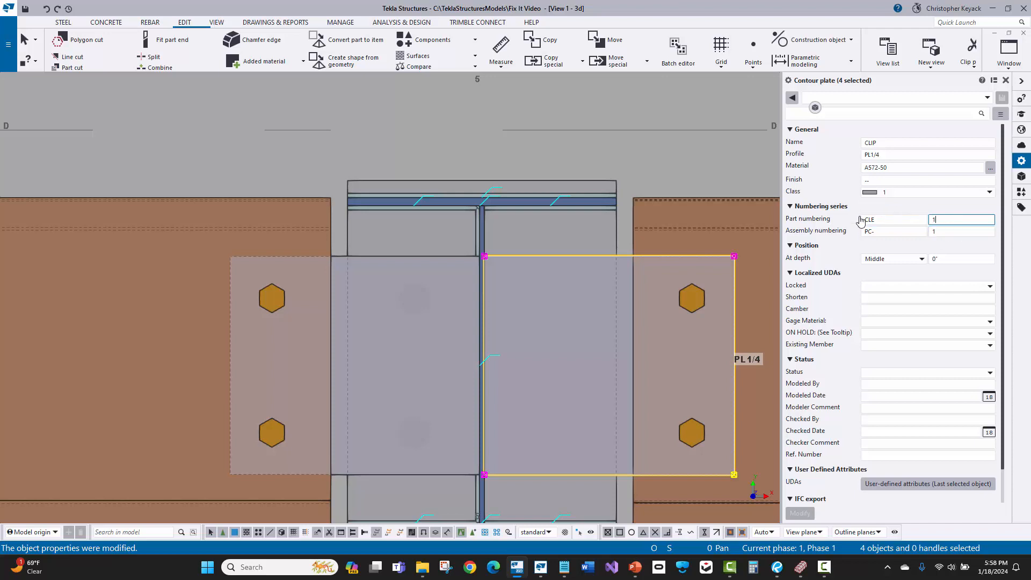
pyautogui.click(640, 208)
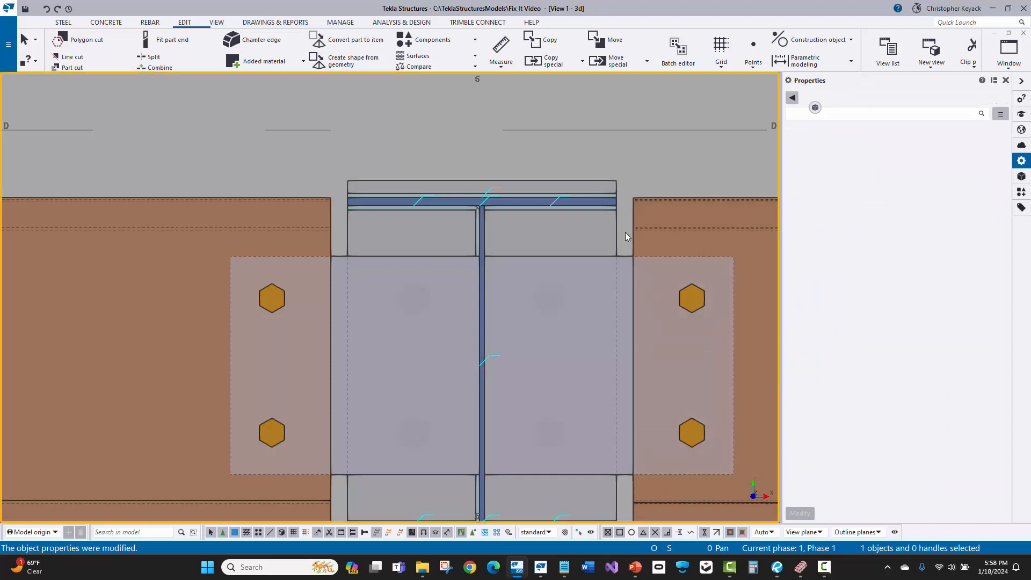
# Inspect the extended clips at the D-5 column web in an angled 3D view, using opaque and transparent part representations.
pyautogui.scroll(-2, 625, 232)
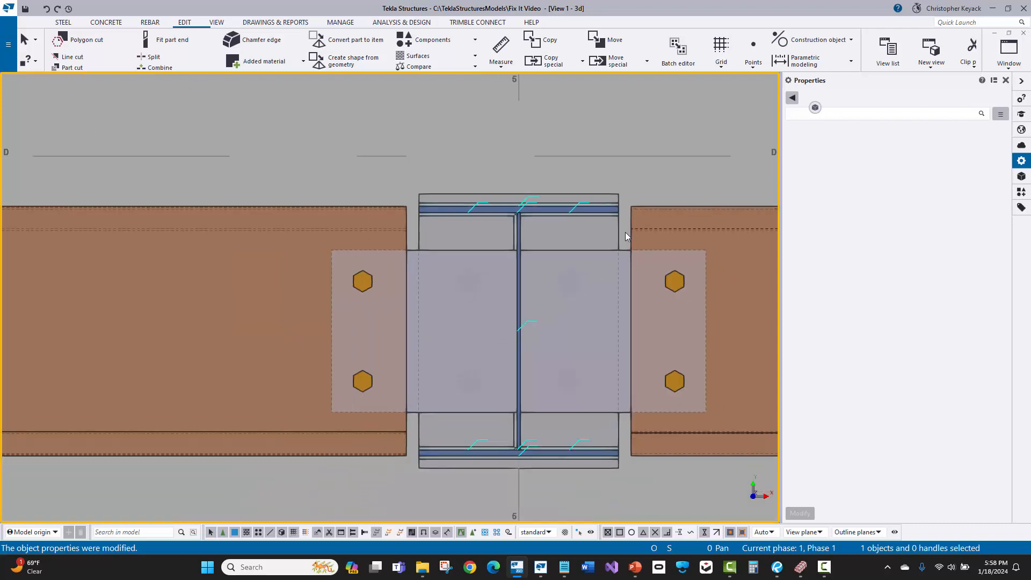
pyautogui.press('v')
pyautogui.click(521, 256)
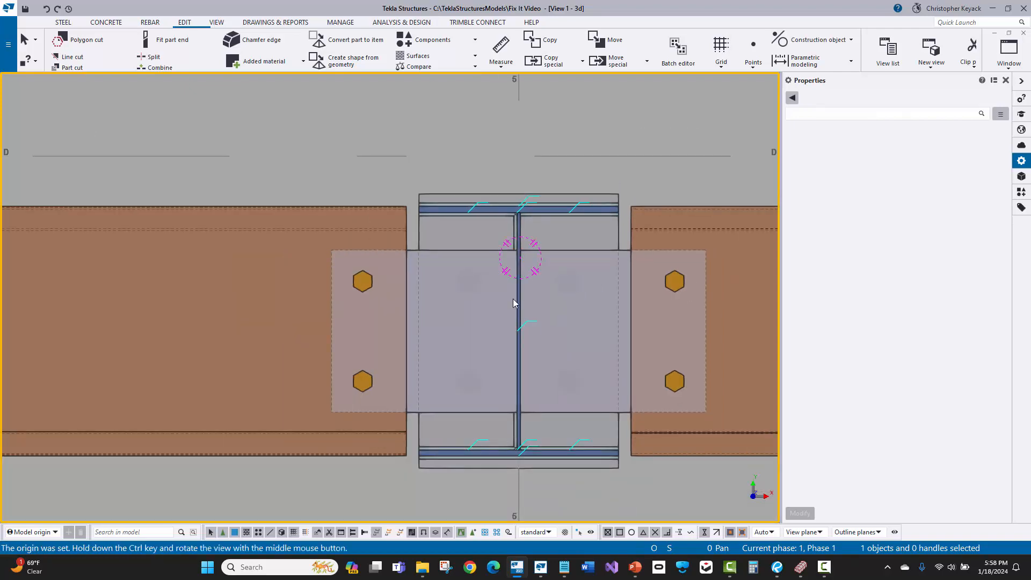
pyautogui.keyDown('ctrl'); pyautogui.moveTo(513, 298); pyautogui.dragTo(472, 306, button='middle'); pyautogui.keyUp('ctrl')
pyautogui.scroll(5, 494, 260)
pyautogui.scroll(-1, 471, 306)
pyautogui.hotkey('ctrl', '4')
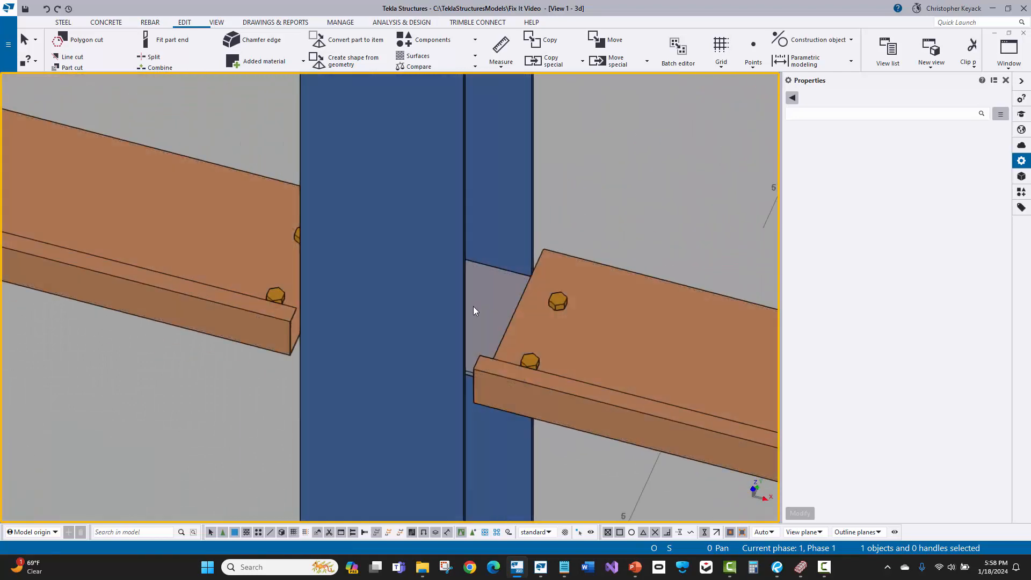
pyautogui.hotkey('ctrl', '2')
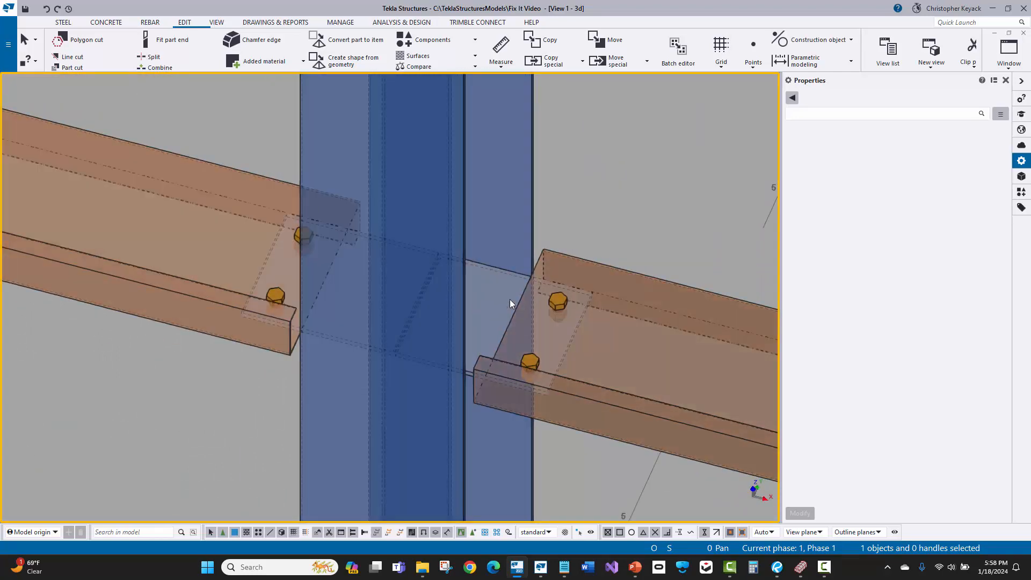
# Weld the two extended clips at the girt level in view to the D-5 column web with 3/16 fillet workshop welds.
pyautogui.click(63, 22)
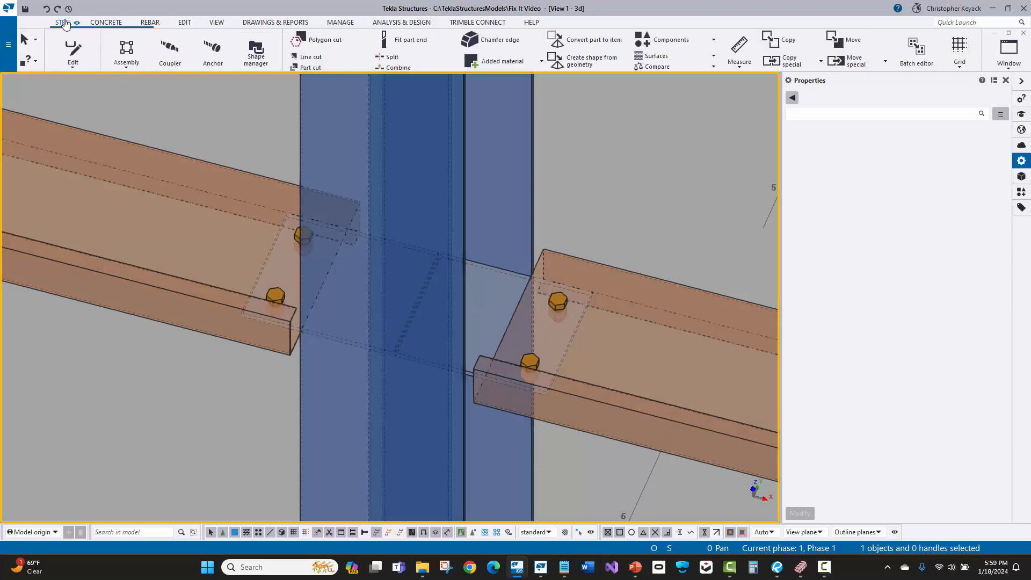
pyautogui.click(200, 46)
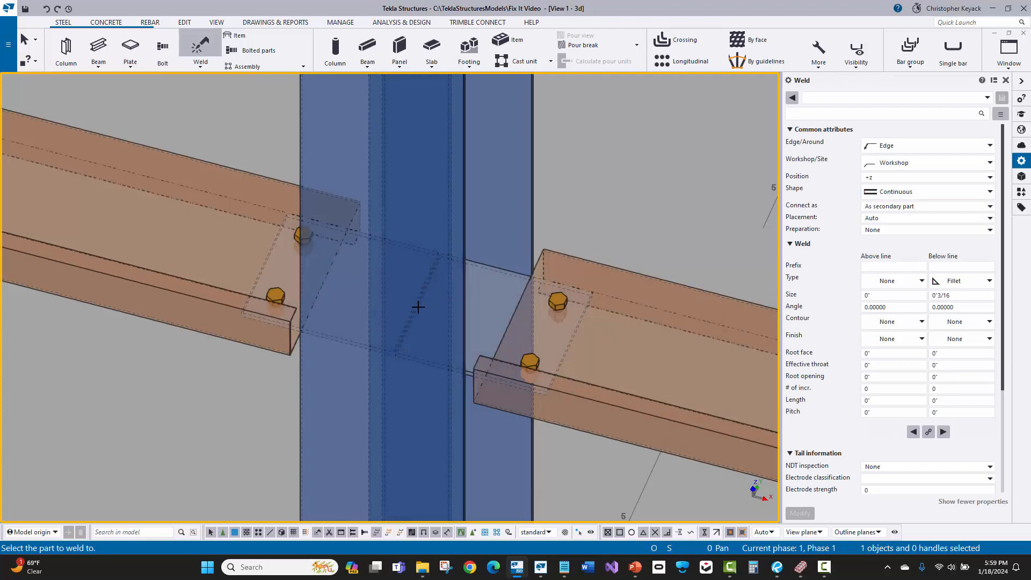
pyautogui.keyDown('ctrl'); pyautogui.moveTo(489, 245); pyautogui.dragTo(493, 266, button='middle'); pyautogui.keyUp('ctrl')
pyautogui.keyDown('ctrl'); pyautogui.moveTo(474, 317); pyautogui.dragTo(410, 200, button='middle'); pyautogui.keyUp('ctrl')
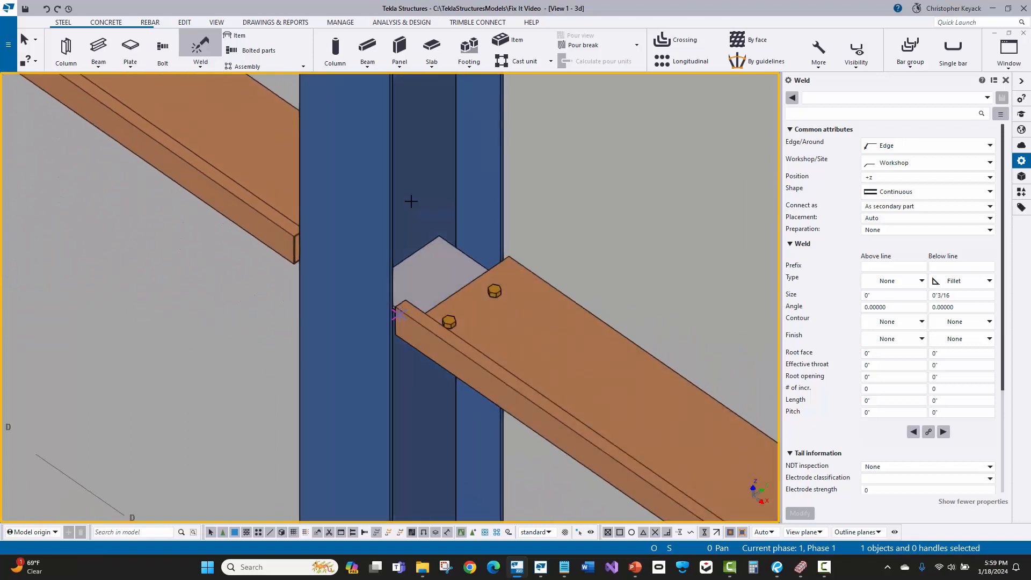
pyautogui.click(410, 156)
pyautogui.click(414, 265)
pyautogui.moveTo(246, 292); pyautogui.dragTo(439, 232, button='middle')
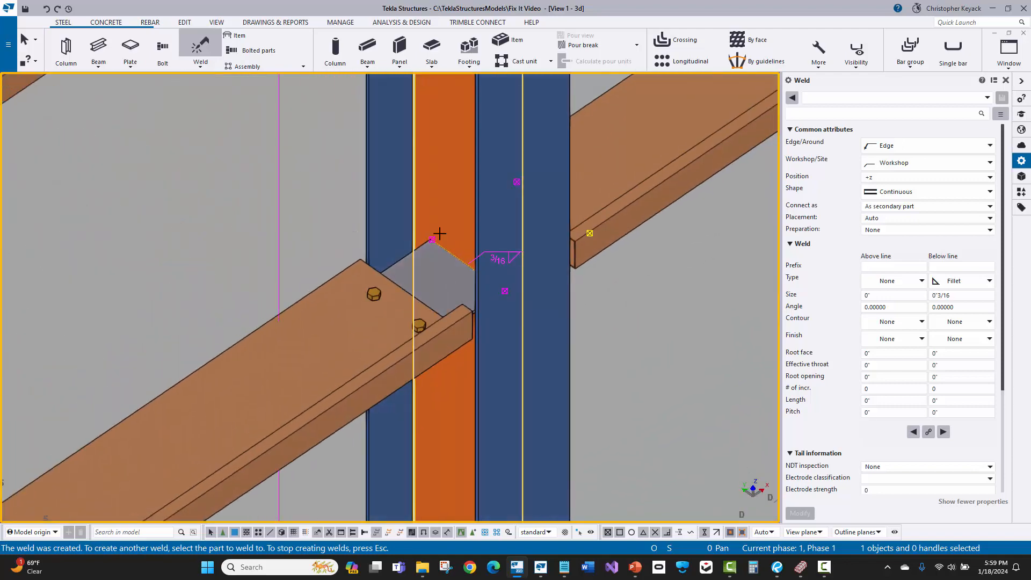
pyautogui.click(444, 161)
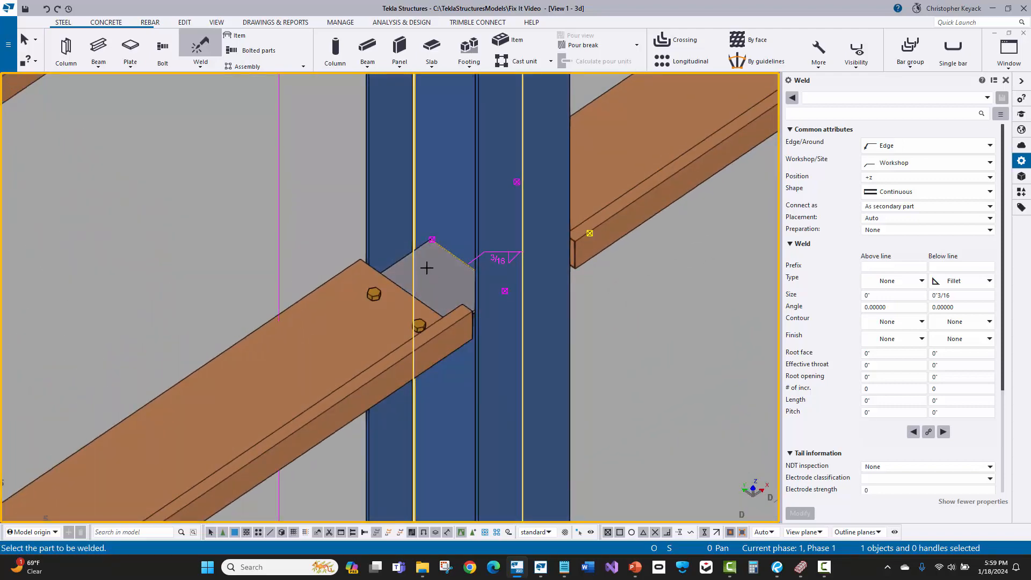
pyautogui.click(437, 268)
# Weld the two opposite clips at the next girt level up to the D-5 column web with the same 3/16 fillet.
pyautogui.scroll(-2, 281, 249)
pyautogui.moveTo(295, 141); pyautogui.dragTo(276, 414, button='middle')
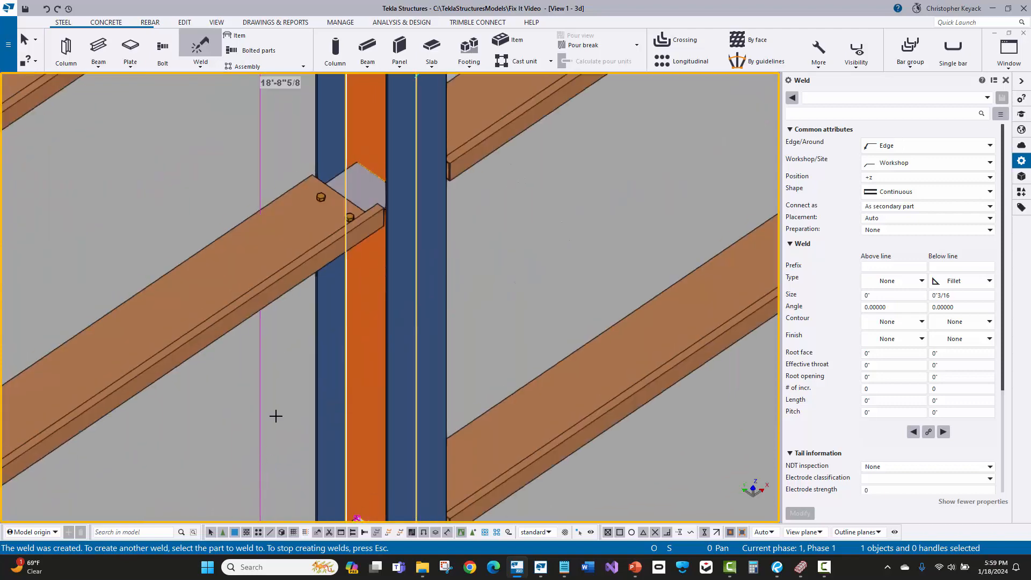
pyautogui.moveTo(372, 109); pyautogui.dragTo(358, 199, button='middle')
pyautogui.scroll(2, 357, 199)
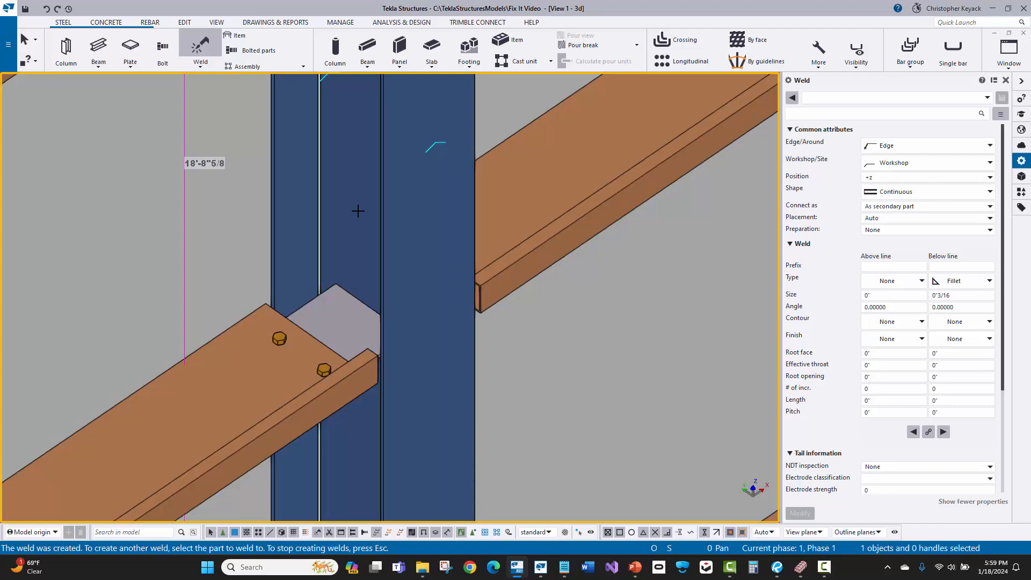
pyautogui.click(358, 211)
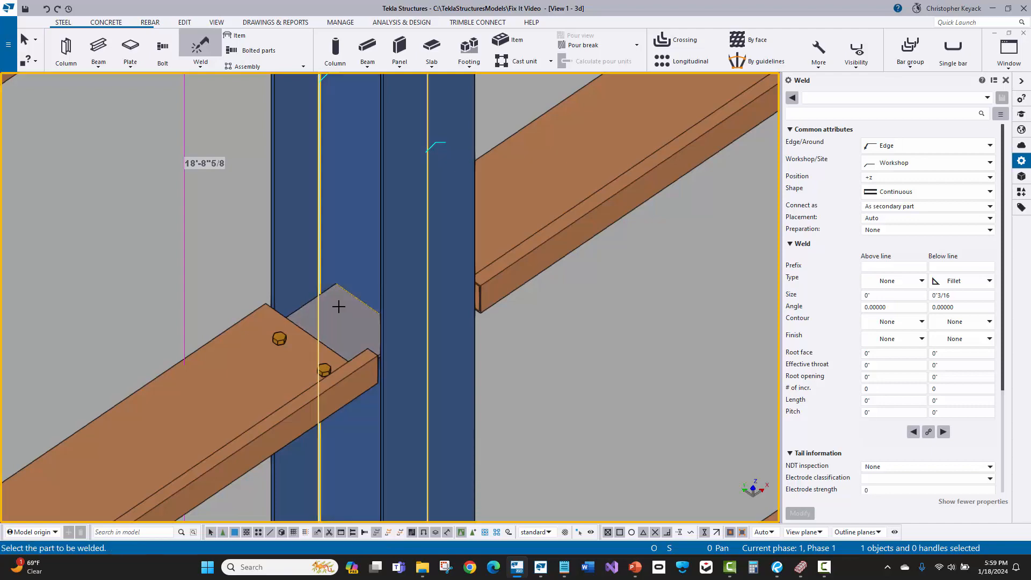
pyautogui.click(345, 315)
pyautogui.scroll(-2, 349, 316)
pyautogui.keyDown('ctrl'); pyautogui.moveTo(513, 304); pyautogui.dragTo(336, 272, button='middle'); pyautogui.keyUp('ctrl')
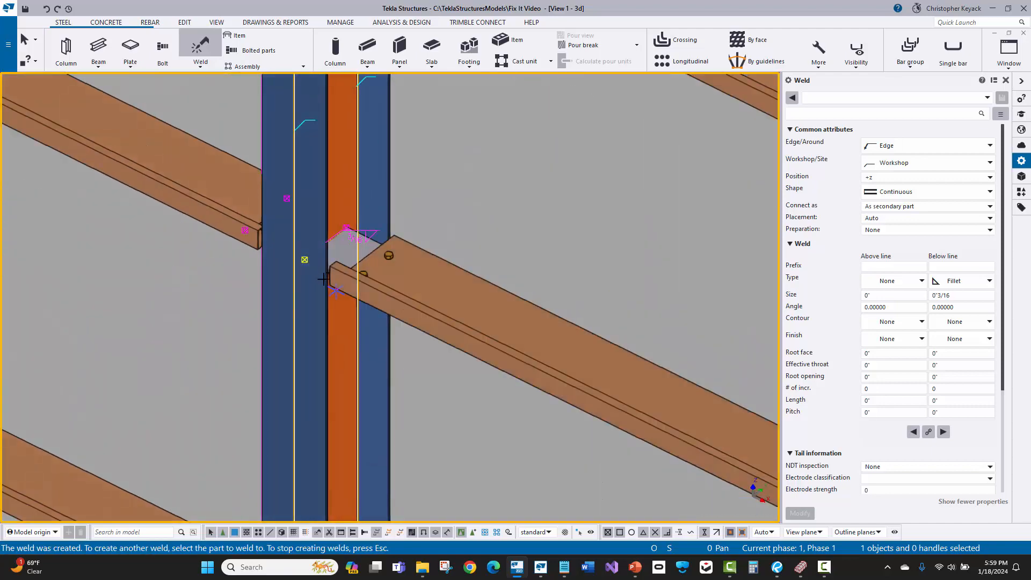
pyautogui.scroll(2, 337, 271)
pyautogui.click(335, 156)
pyautogui.scroll(2, 341, 232)
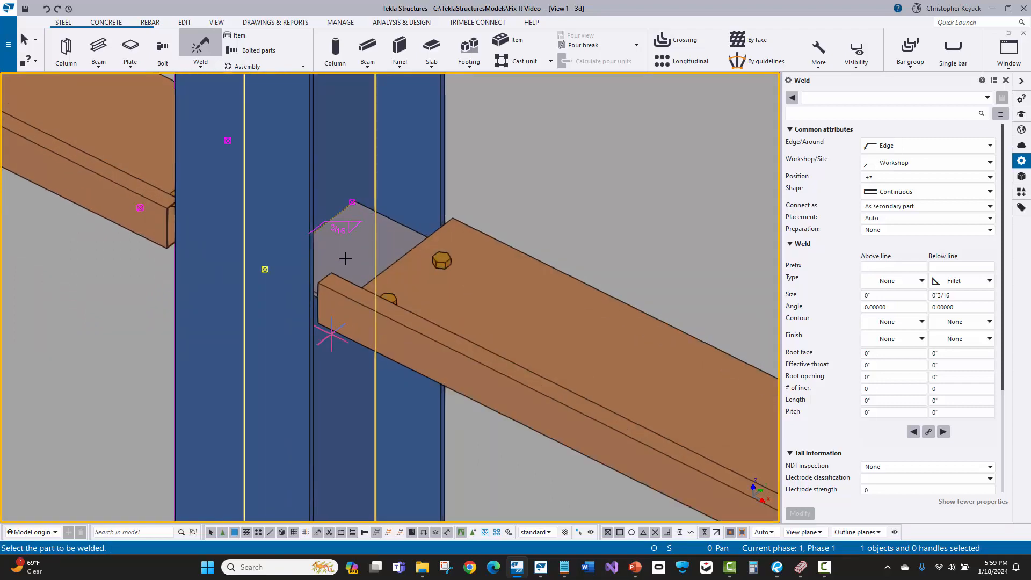
pyautogui.click(344, 258)
# Weld the next extended clip on the D-5 column to the column web with a 3/16 fillet workshop weld.
pyautogui.scroll(-3, 339, 281)
pyautogui.scroll(-3, 342, 304)
pyautogui.scroll(3, 346, 230)
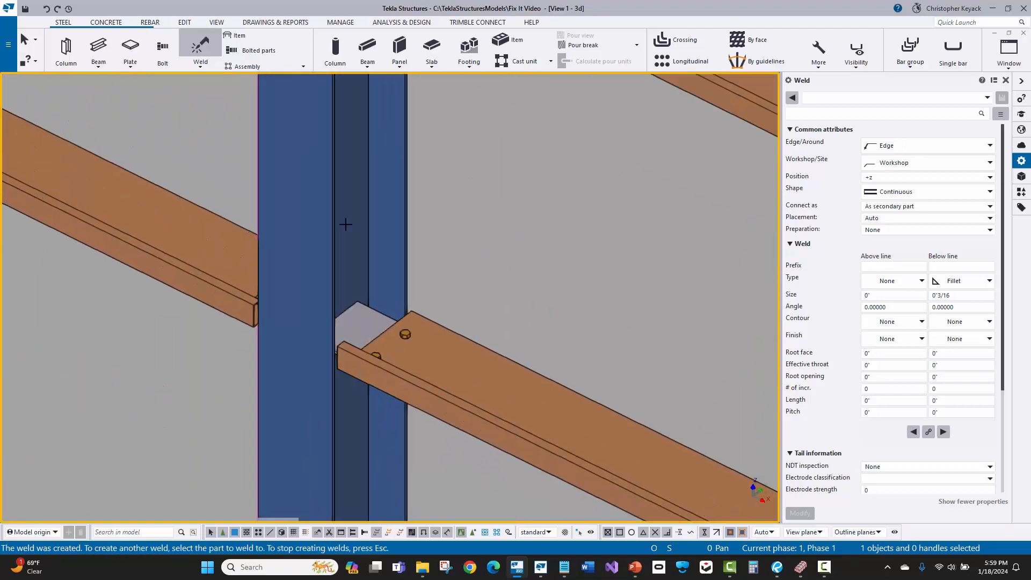
pyautogui.click(346, 223)
pyautogui.click(353, 325)
pyautogui.keyDown('ctrl'); pyautogui.moveTo(202, 318); pyautogui.dragTo(396, 214, button='middle'); pyautogui.keyUp('ctrl')
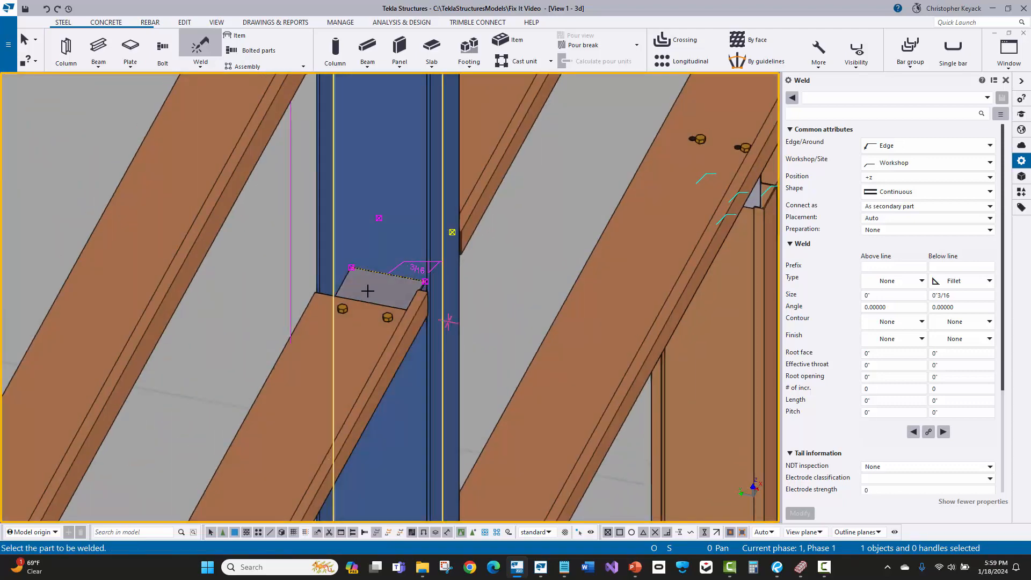
pyautogui.scroll(-5, 382, 199)
pyautogui.scroll(5, 350, 219)
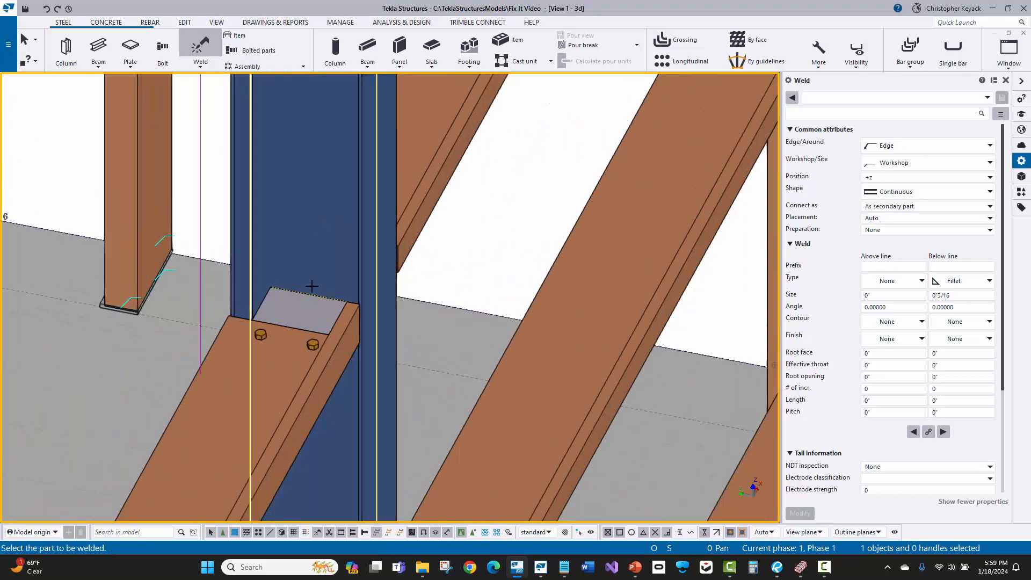
# Weld the clip at the topmost girt level to the D-5 column web with a 3/16 fillet and end welding.
pyautogui.keyDown('ctrl'); pyautogui.moveTo(442, 299); pyautogui.dragTo(415, 457, button='middle'); pyautogui.keyUp('ctrl')
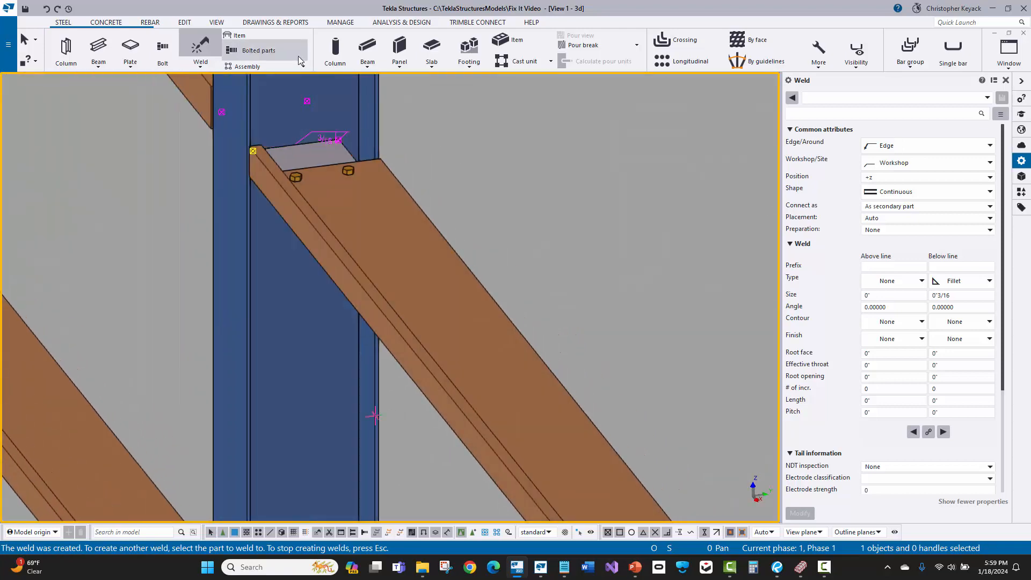
pyautogui.click(289, 114)
pyautogui.click(309, 164)
pyautogui.scroll(-5, 309, 163)
pyautogui.rightClick(496, 172)
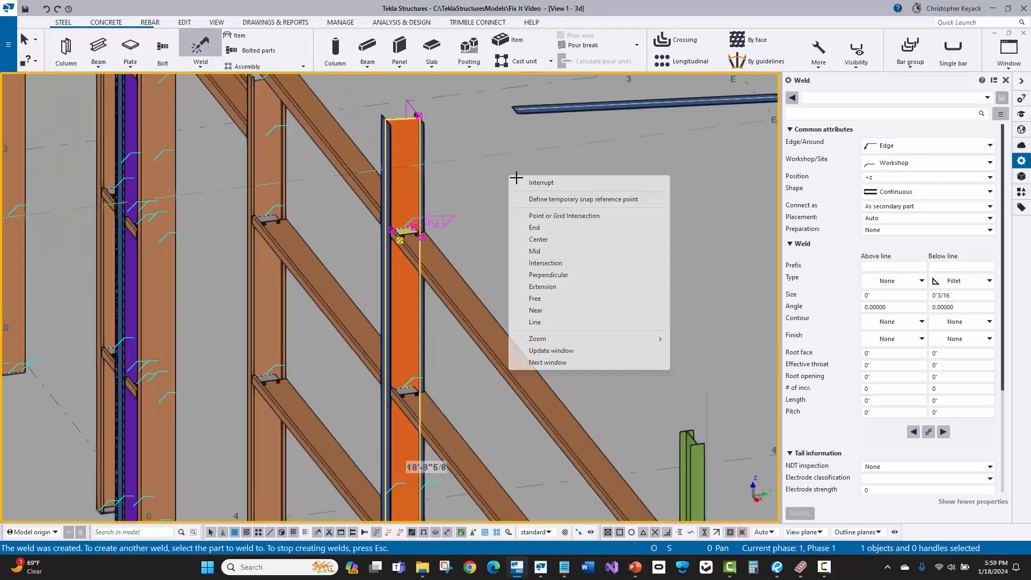
pyautogui.click(525, 180)
pyautogui.scroll(-8, 525, 238)
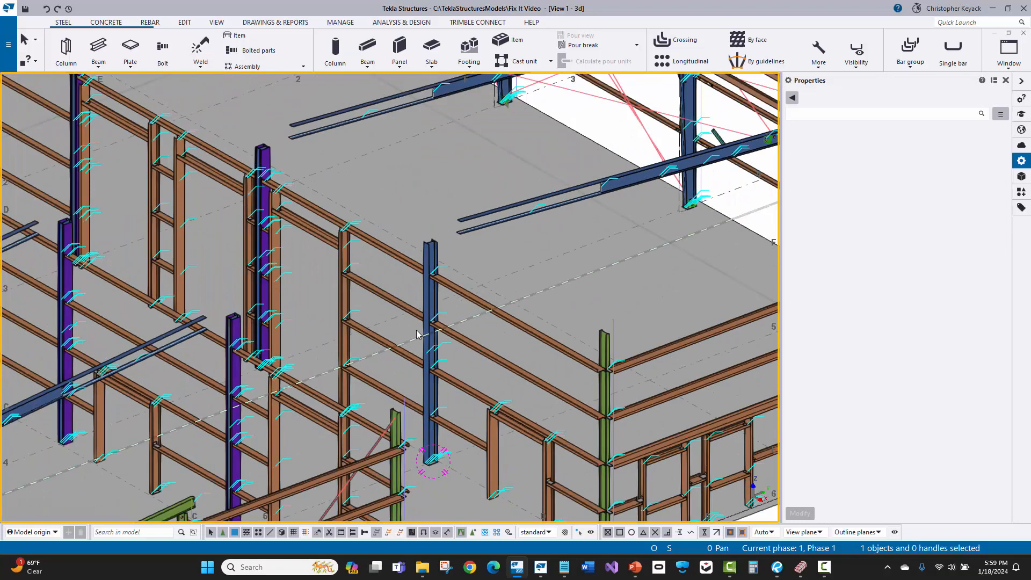
# Set the 3D view's upward view depth to 1000.
pyautogui.doubleClick(597, 133)
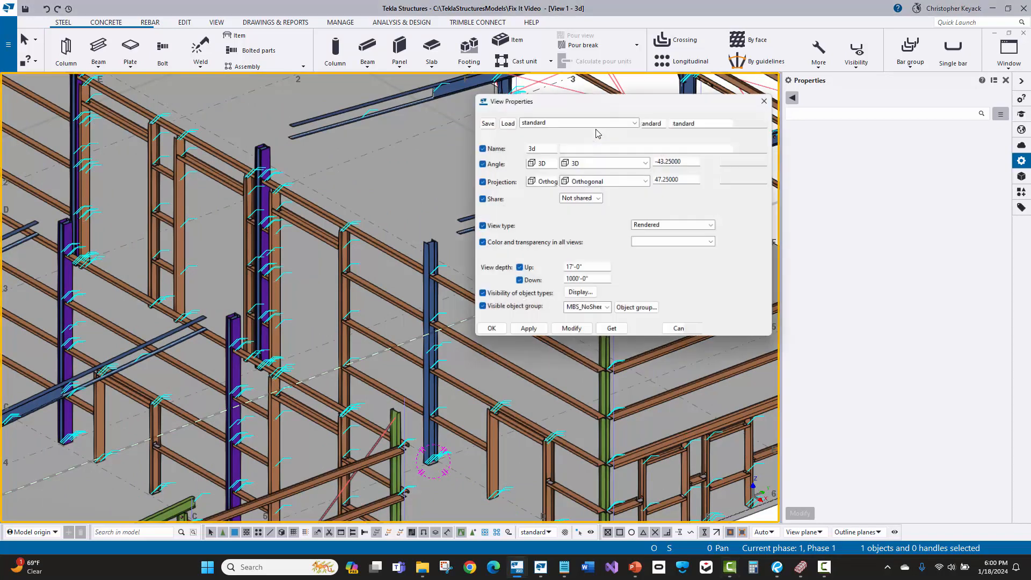
pyautogui.tripleClick(593, 237)
pyautogui.write('1')
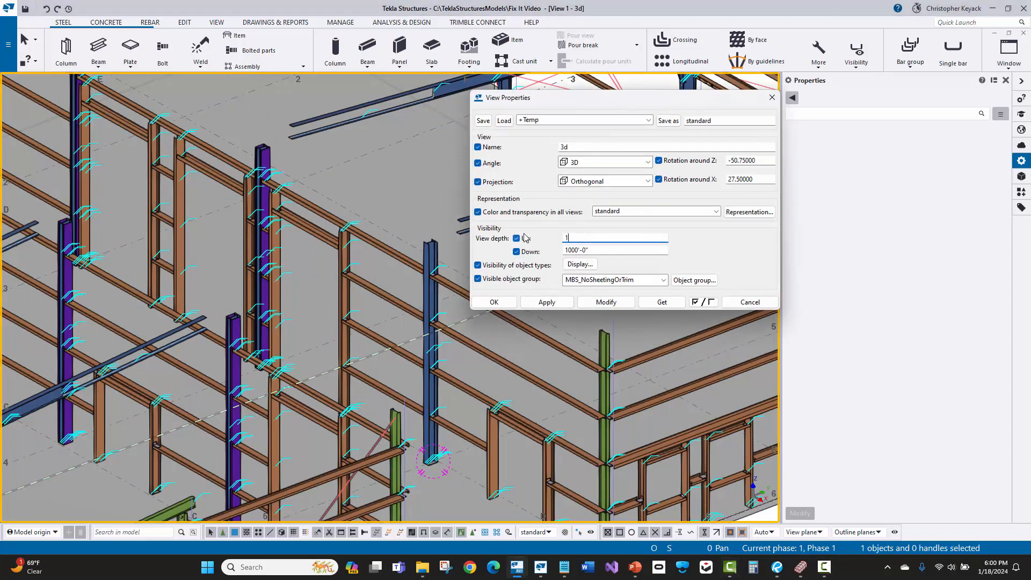
pyautogui.write('000')
pyautogui.click(606, 302)
pyautogui.click(494, 301)
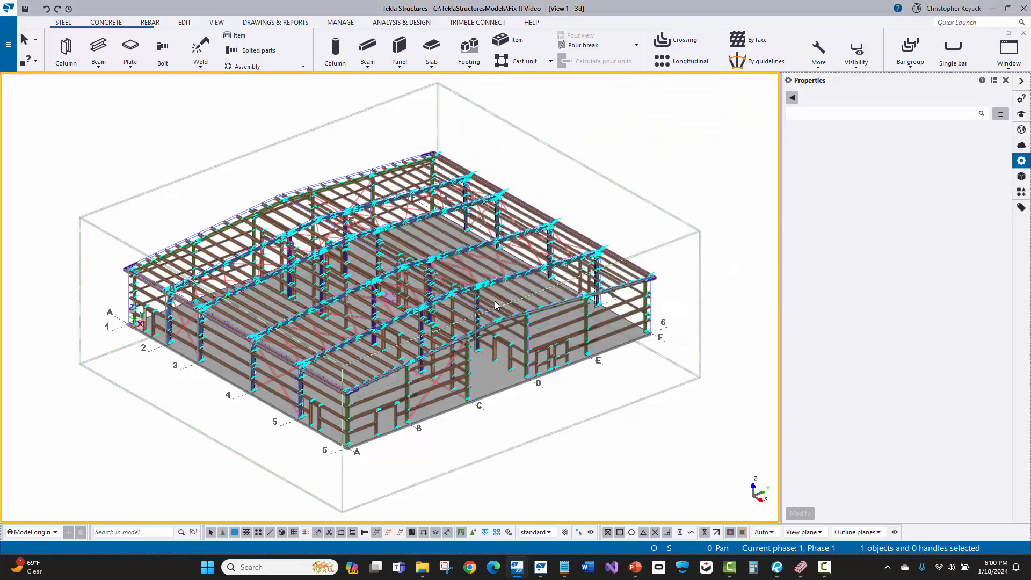
# Examine the interior column's cap plate connection to the rafter and which parts belong to its column assembly.
pyautogui.scroll(5, 480, 292)
pyautogui.scroll(2, 449, 273)
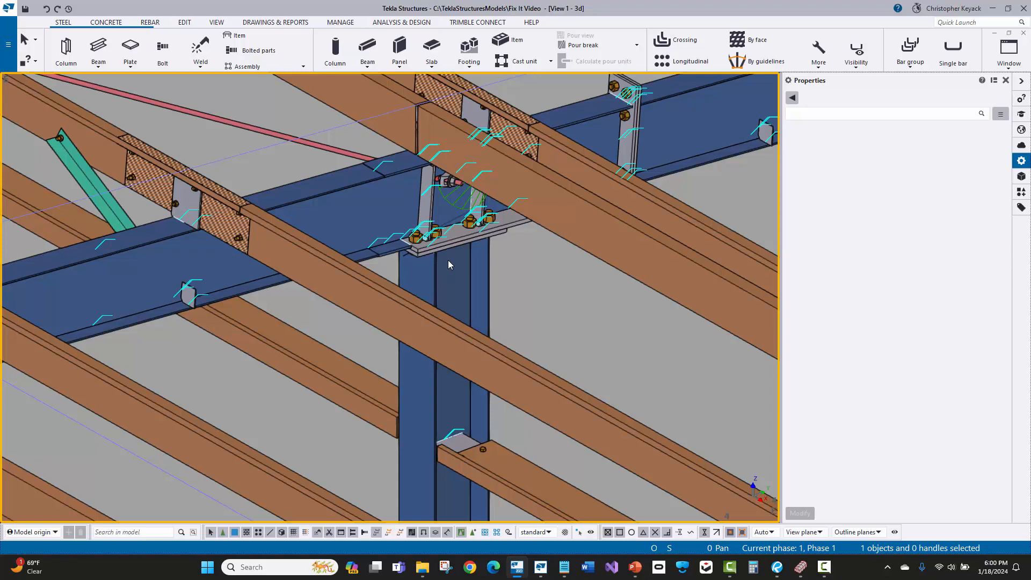
pyautogui.scroll(-3, 448, 260)
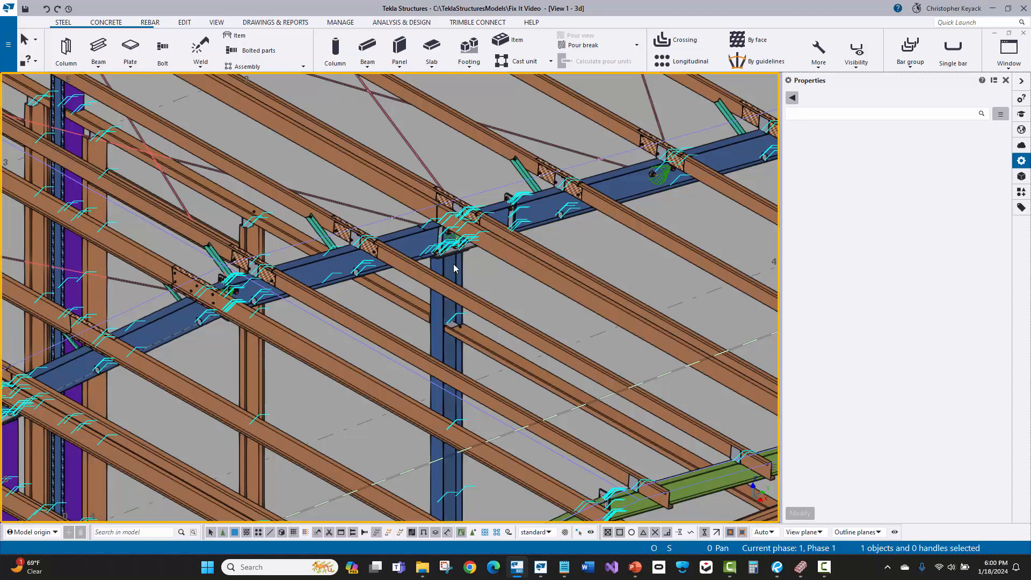
pyautogui.scroll(6, 453, 267)
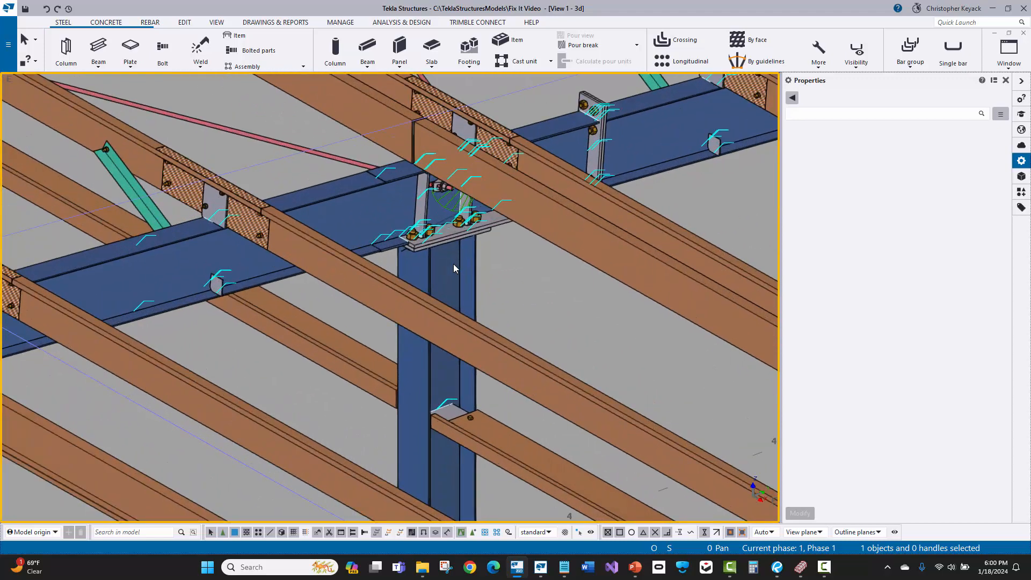
pyautogui.scroll(2, 454, 268)
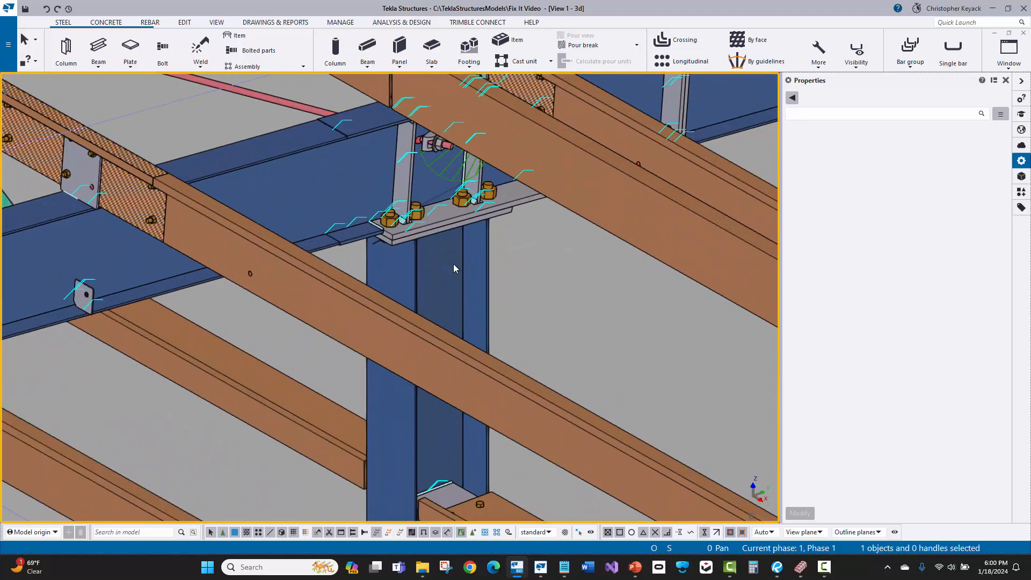
pyautogui.click(453, 264)
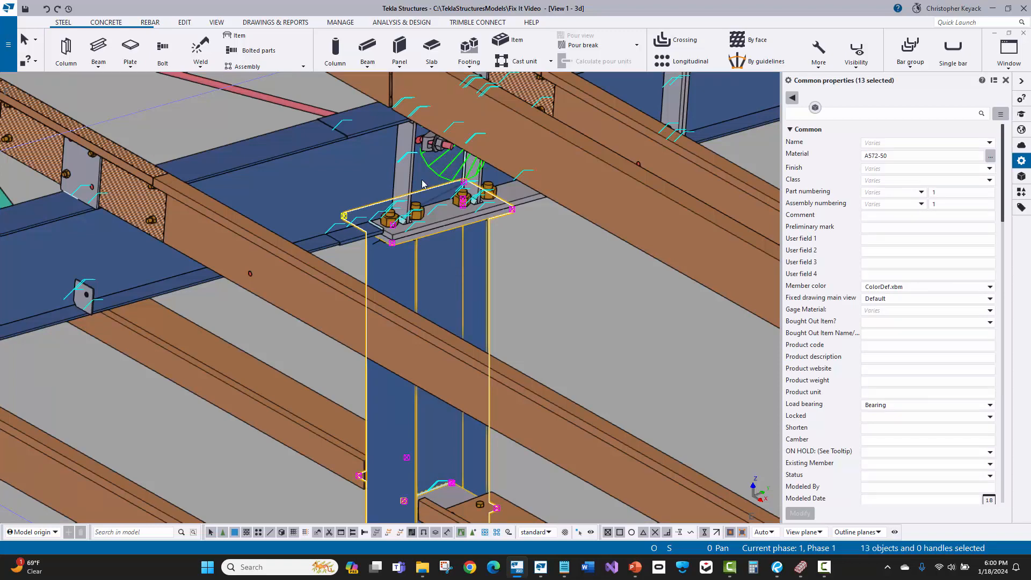
pyautogui.scroll(5, 468, 215)
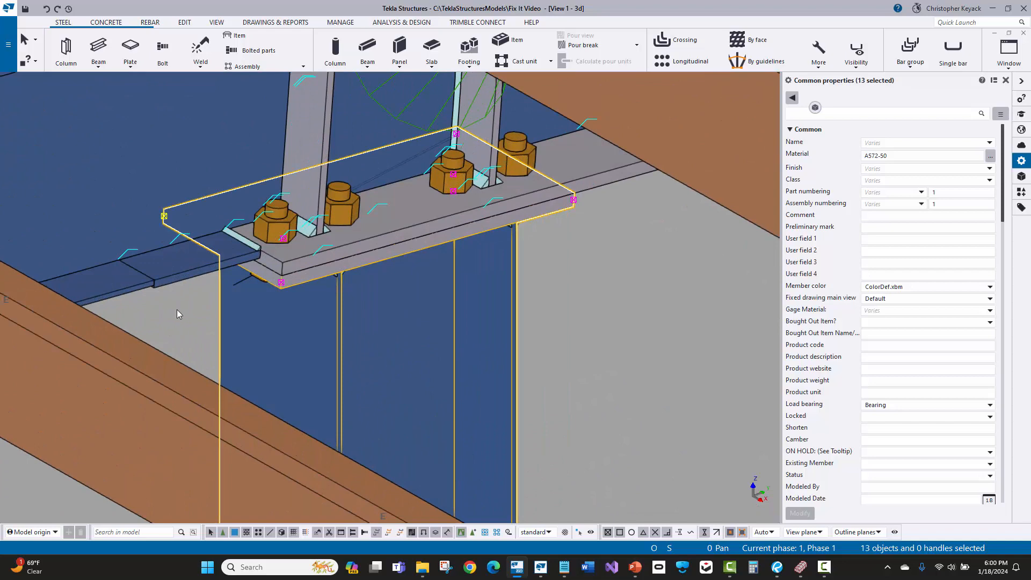
pyautogui.scroll(-8, 179, 305)
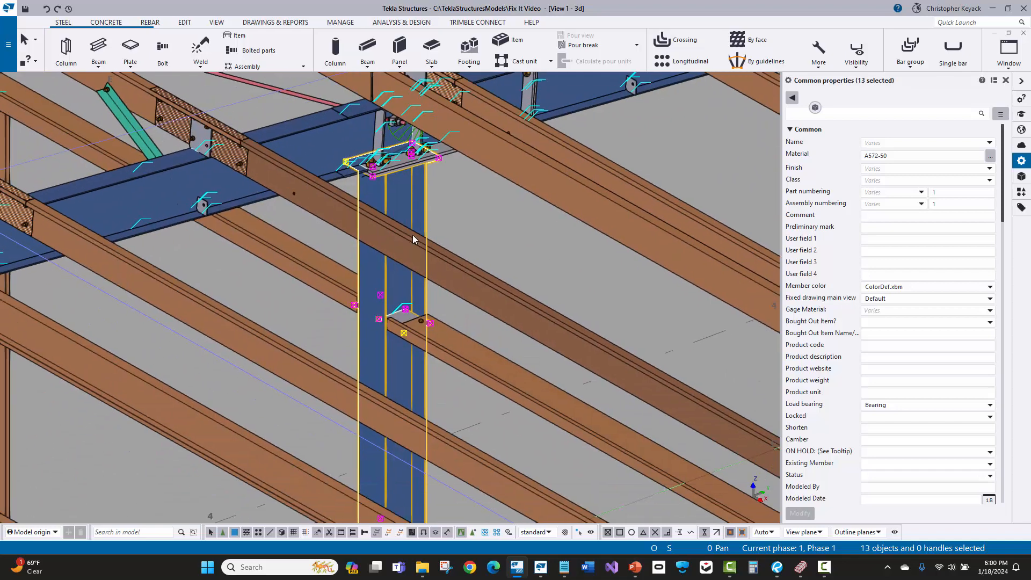
pyautogui.moveTo(437, 252); pyautogui.dragTo(500, 296, button='middle')
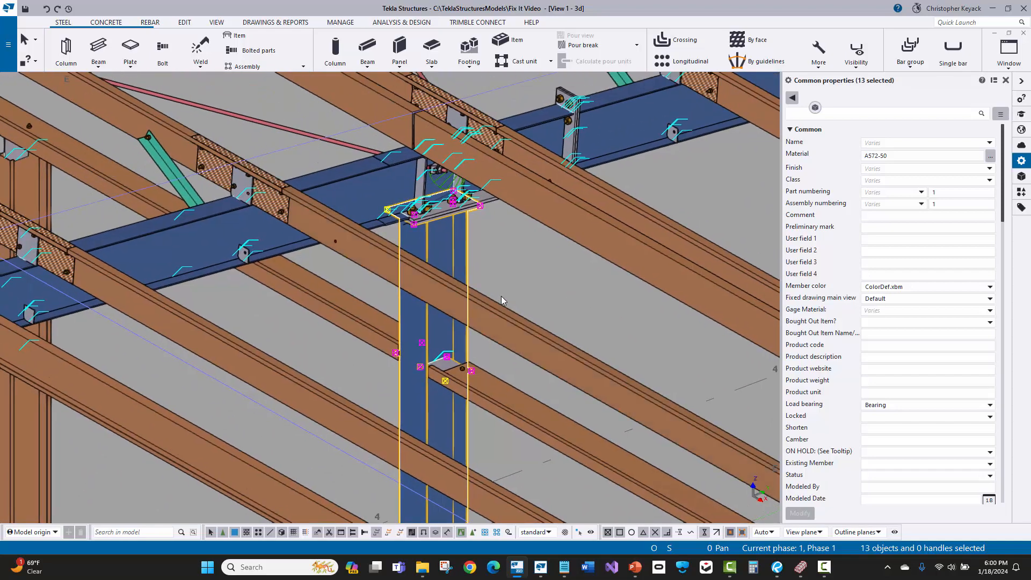
pyautogui.moveTo(177, 244); pyautogui.dragTo(609, 349, button='middle')
pyautogui.scroll(-3, 610, 349)
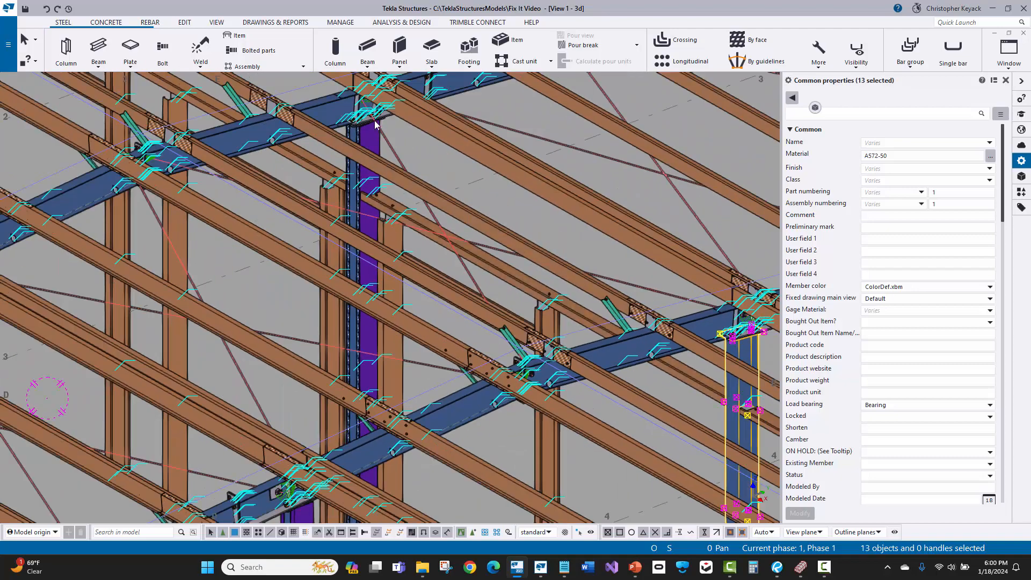
# Delete the purple 10X2CH14 frame wall channel and the blue interior frame column beside it under the neighbouring rafter.
pyautogui.scroll(4, 375, 124)
pyautogui.click(370, 143)
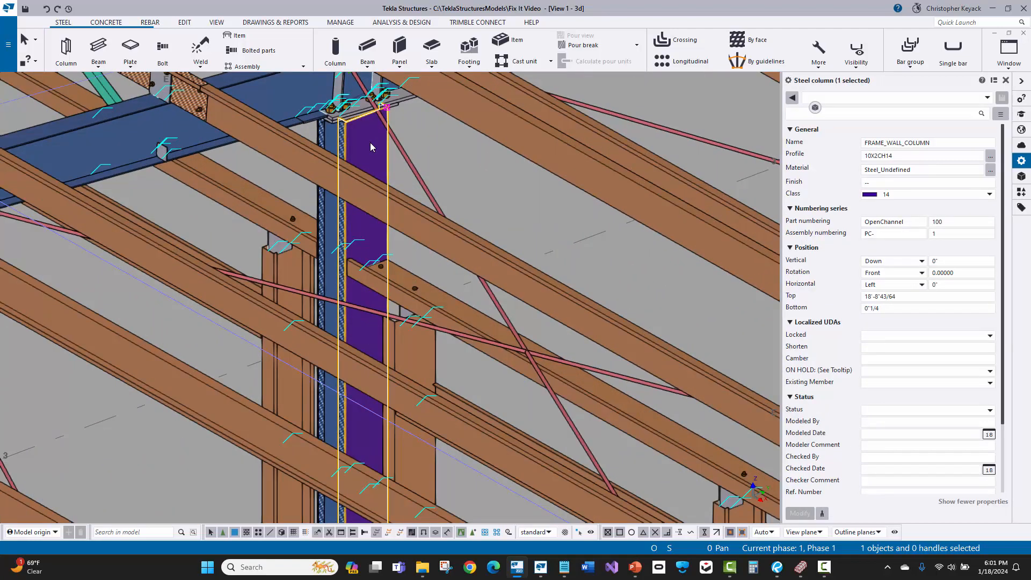
pyautogui.moveTo(369, 143); pyautogui.dragTo(375, 227, button='middle')
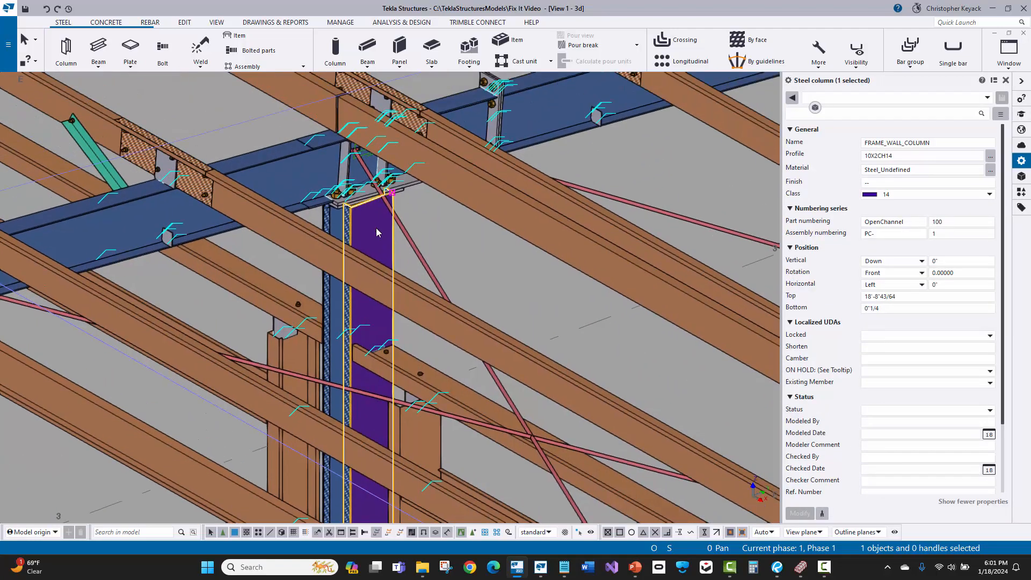
pyautogui.press('Escape')
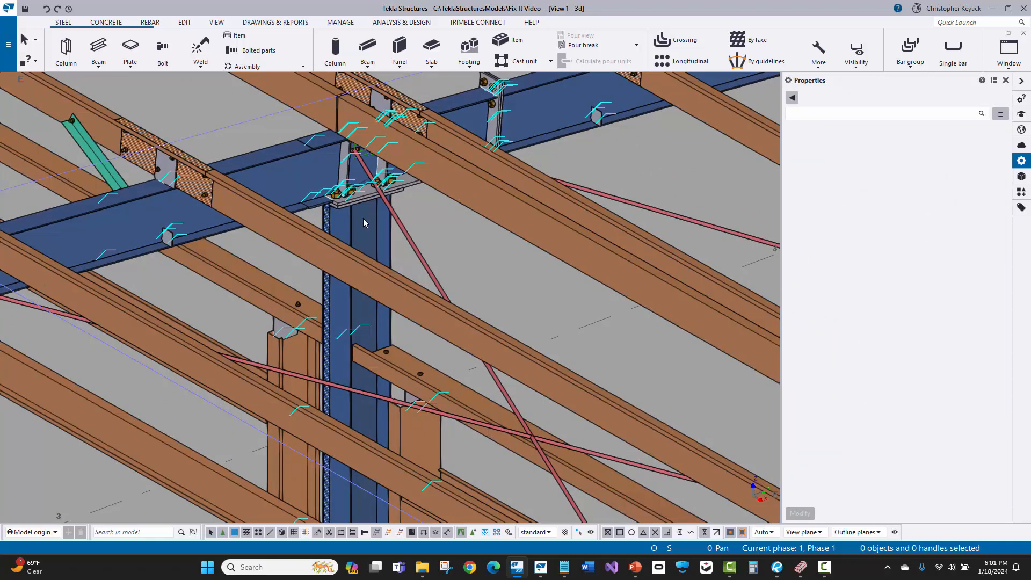
pyautogui.click(362, 218)
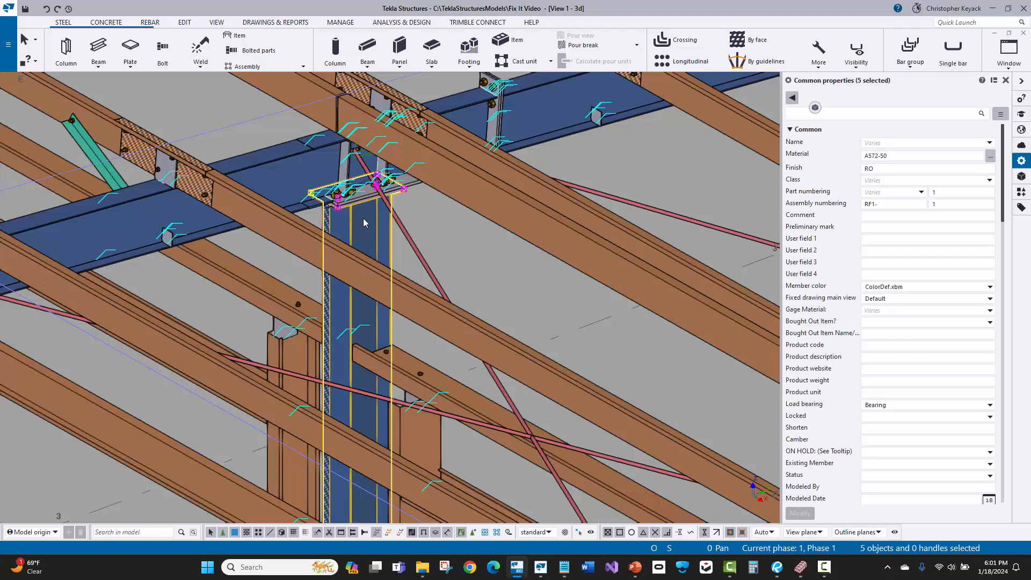
pyautogui.press('Escape')
pyautogui.click(353, 221)
pyautogui.press('Escape')
pyautogui.scroll(-5, 374, 227)
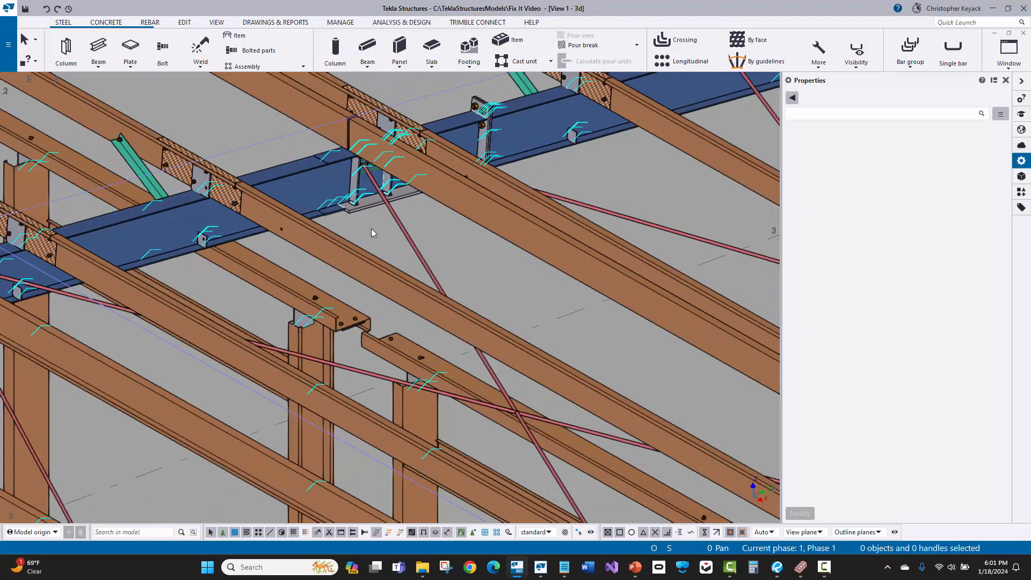
pyautogui.scroll(-2, 376, 231)
pyautogui.scroll(10, 370, 252)
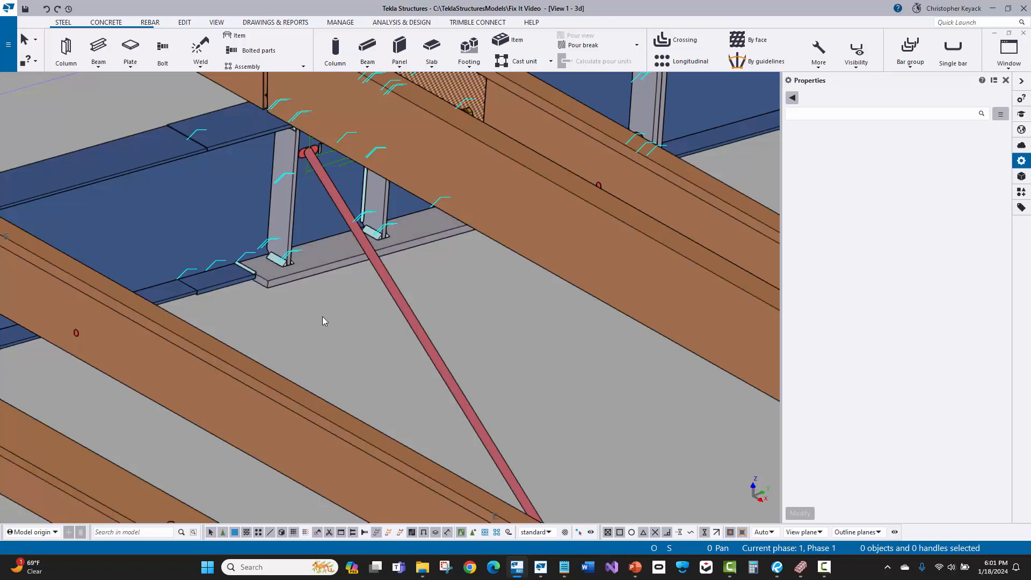
pyautogui.scroll(-10, 310, 295)
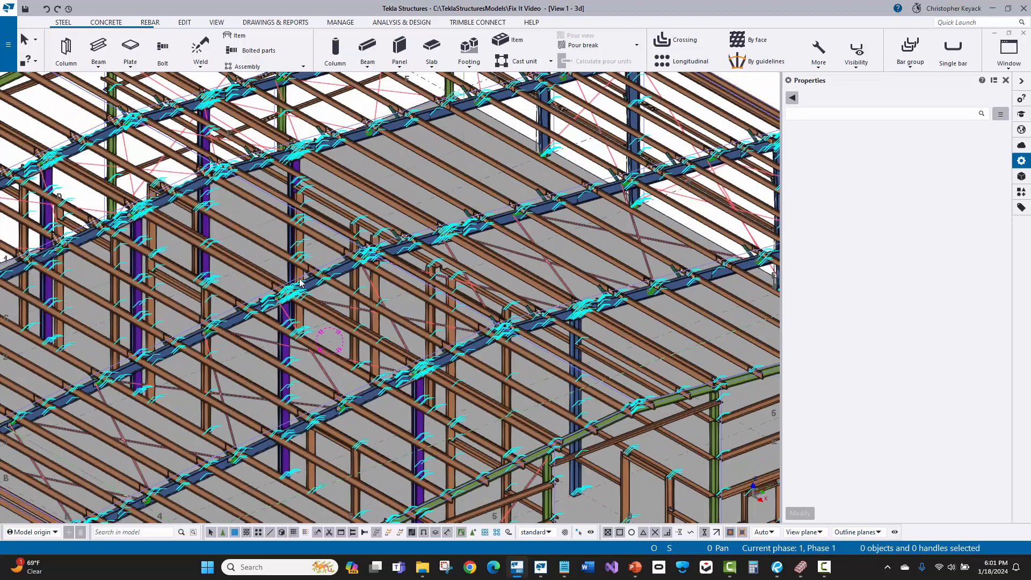
# Add a part name criterion of FRAME_WALL_COLUMN to the selection filter, taking the value from another purple channel column.
pyautogui.moveTo(299, 282); pyautogui.dragTo(358, 226, button='middle')
pyautogui.scroll(10, 546, 404)
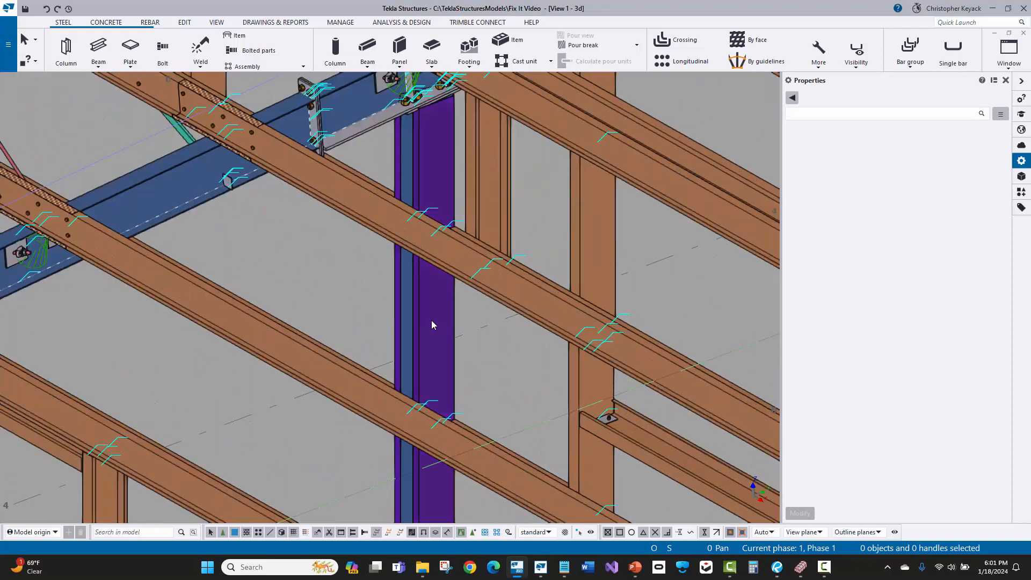
pyautogui.click(431, 324)
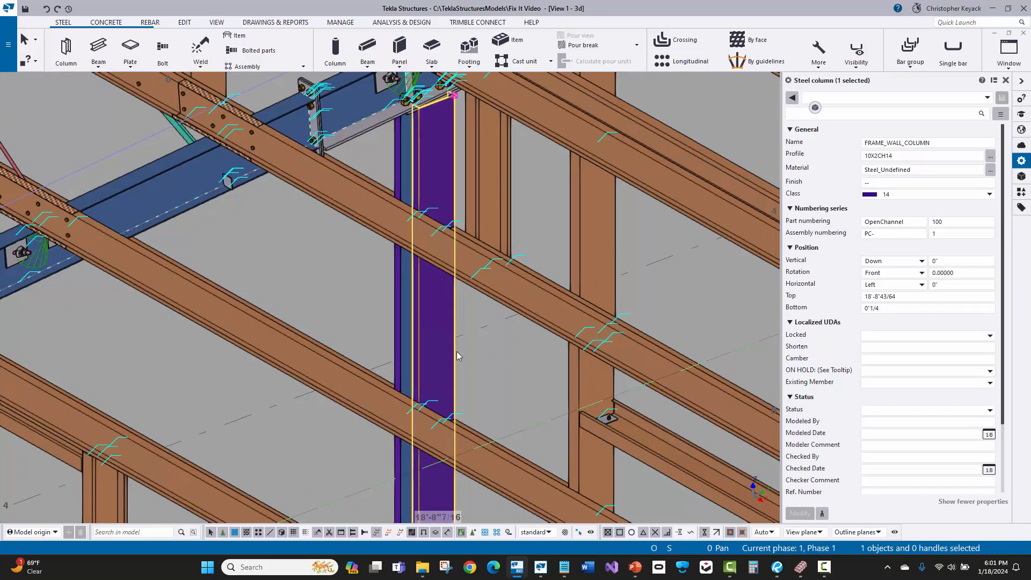
pyautogui.click(565, 531)
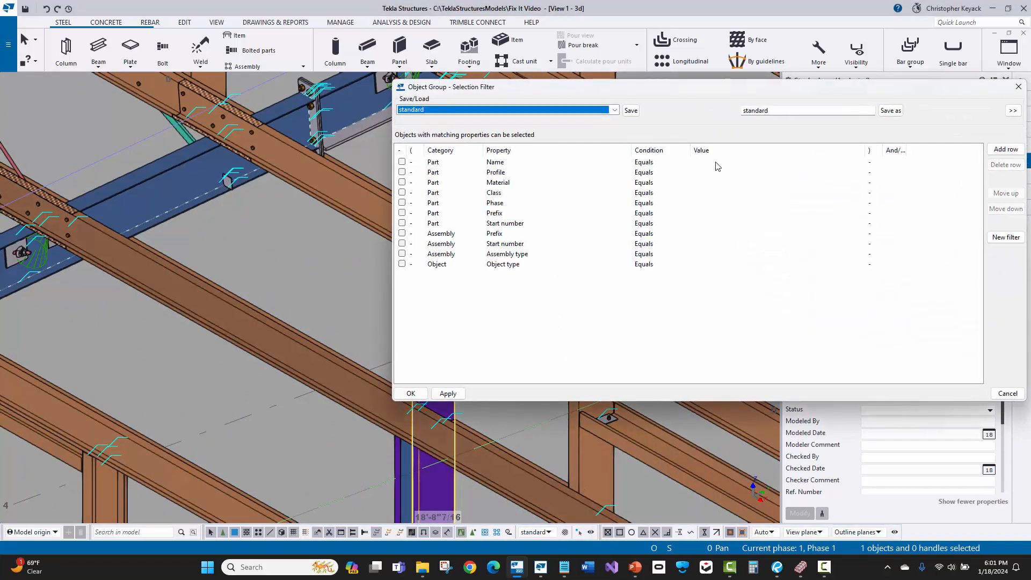
pyautogui.click(716, 163)
pyautogui.click(861, 164)
pyautogui.click(701, 179)
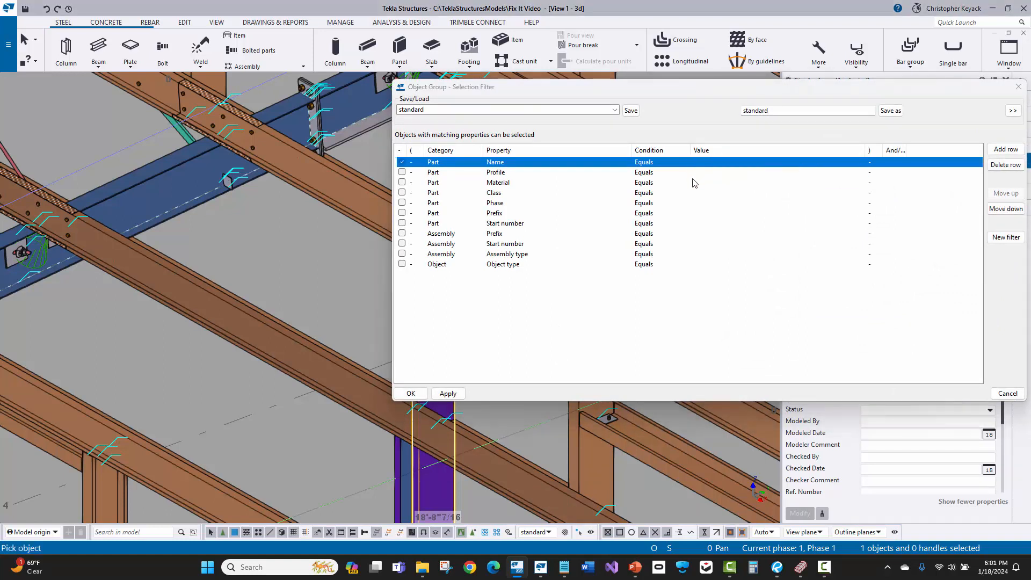
pyautogui.click(439, 488)
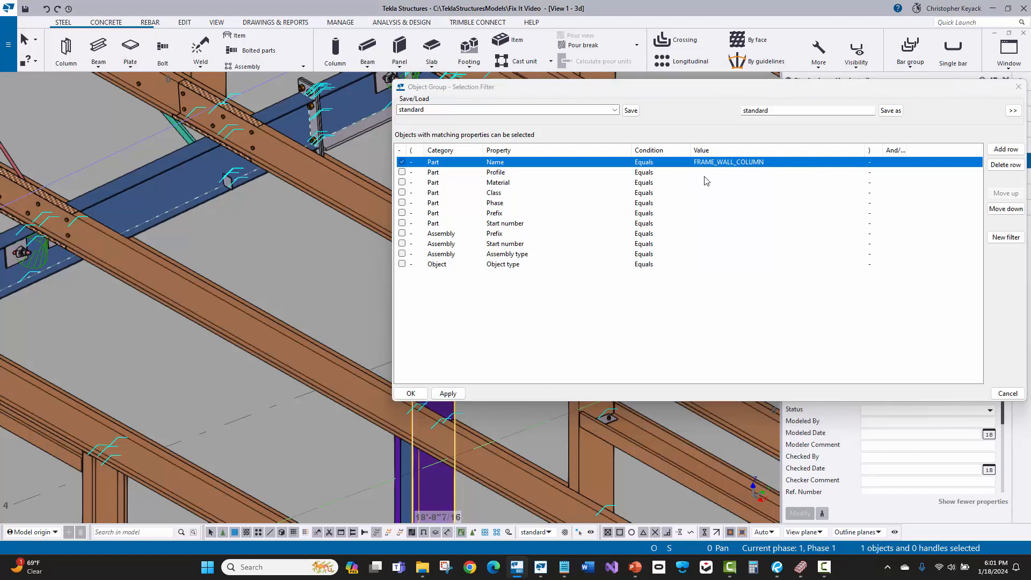
# Add a part profile criterion of 10X2CH14 to the selection filter, taking the value from the purple channel column.
pyautogui.click(720, 172)
pyautogui.click(859, 172)
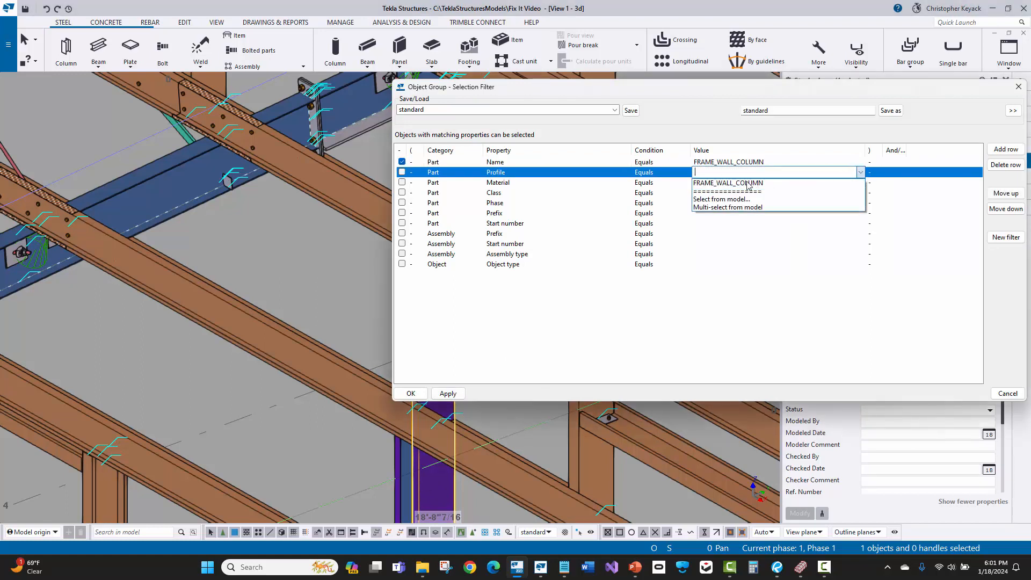
pyautogui.click(717, 189)
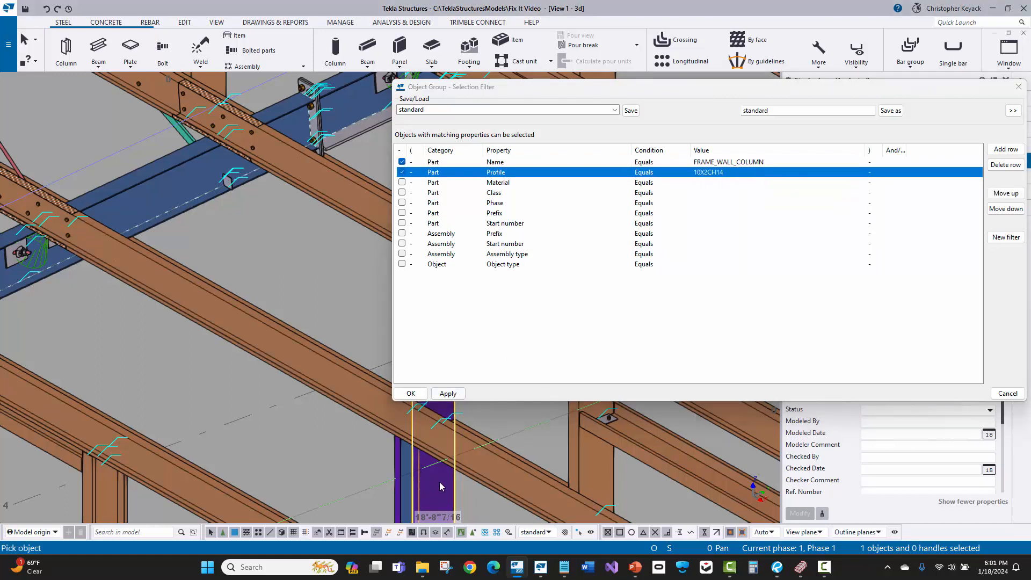
pyautogui.click(511, 165)
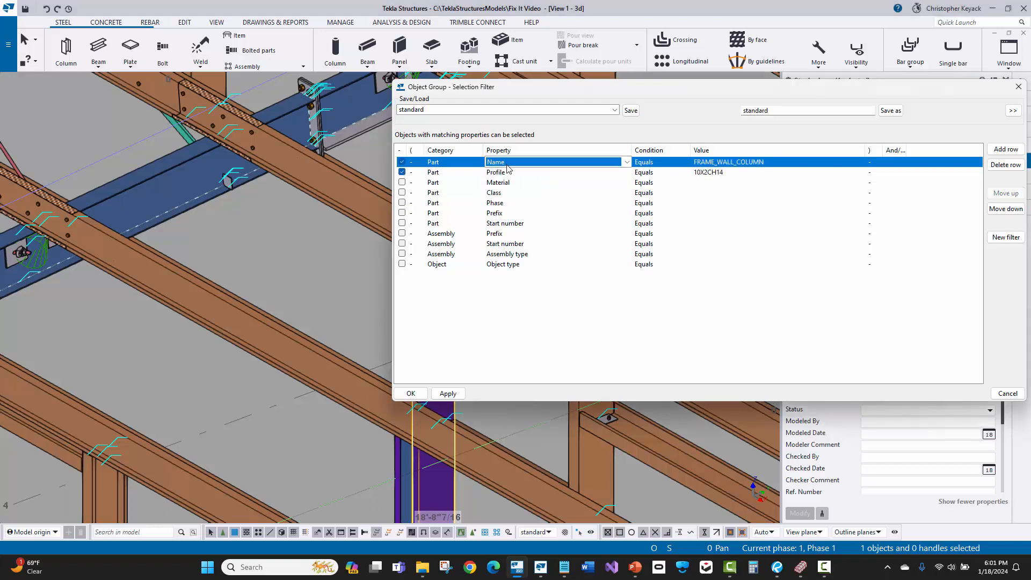
pyautogui.click(510, 166)
pyautogui.click(510, 166)
pyautogui.click(655, 308)
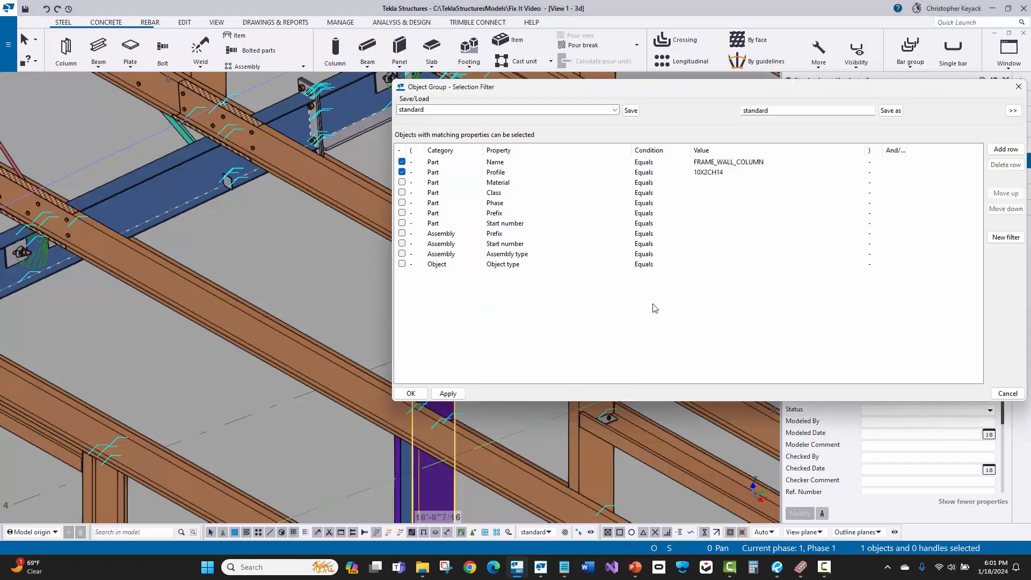
# Add an object type criterion of Part to the selection filter and accept the filter settings.
pyautogui.click(424, 266)
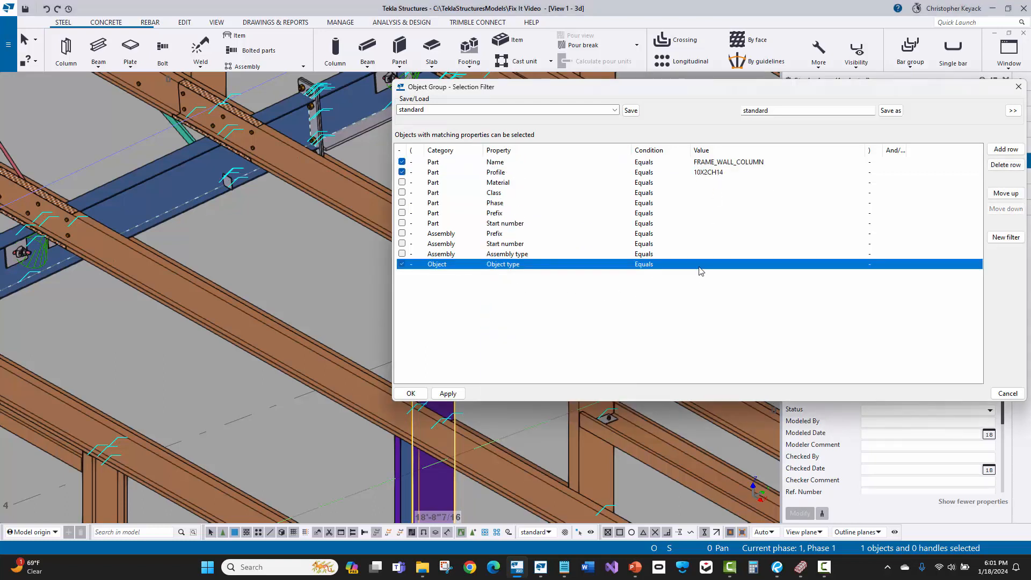
pyautogui.click(713, 263)
pyautogui.click(713, 263)
pyautogui.click(714, 300)
pyautogui.click(675, 312)
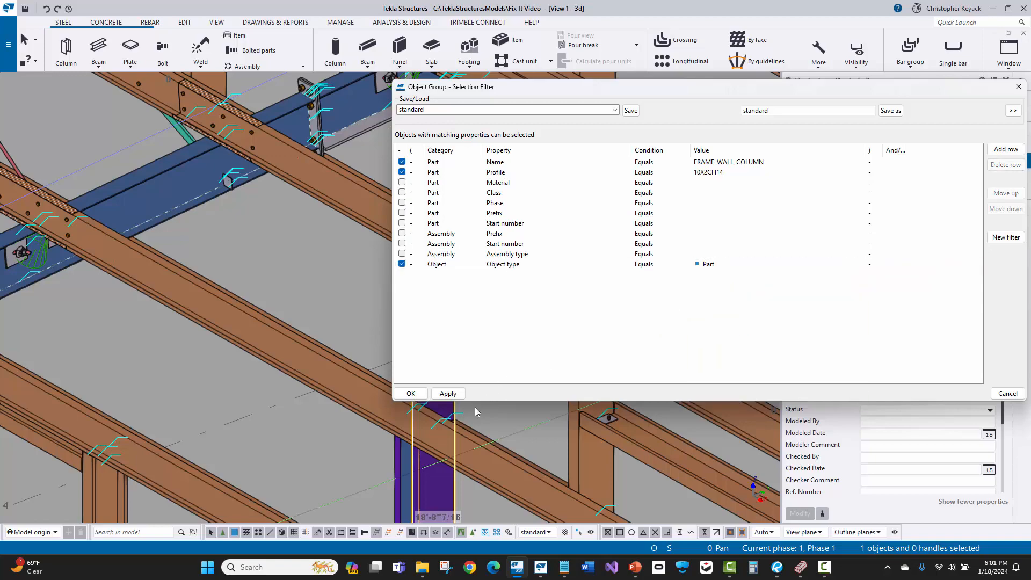
pyautogui.click(411, 393)
# Select all the 10X2CH14 frame wall channels across the building through the filter and delete them.
pyautogui.scroll(-10, 387, 317)
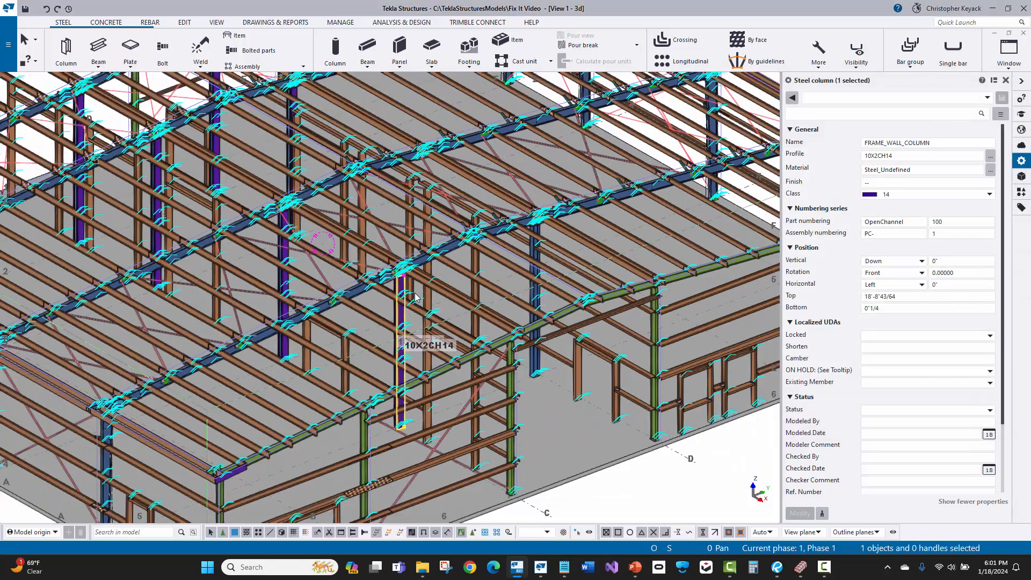
pyautogui.click(177, 169)
pyautogui.moveTo(132, 144); pyautogui.dragTo(673, 444)
pyautogui.scroll(8, 432, 366)
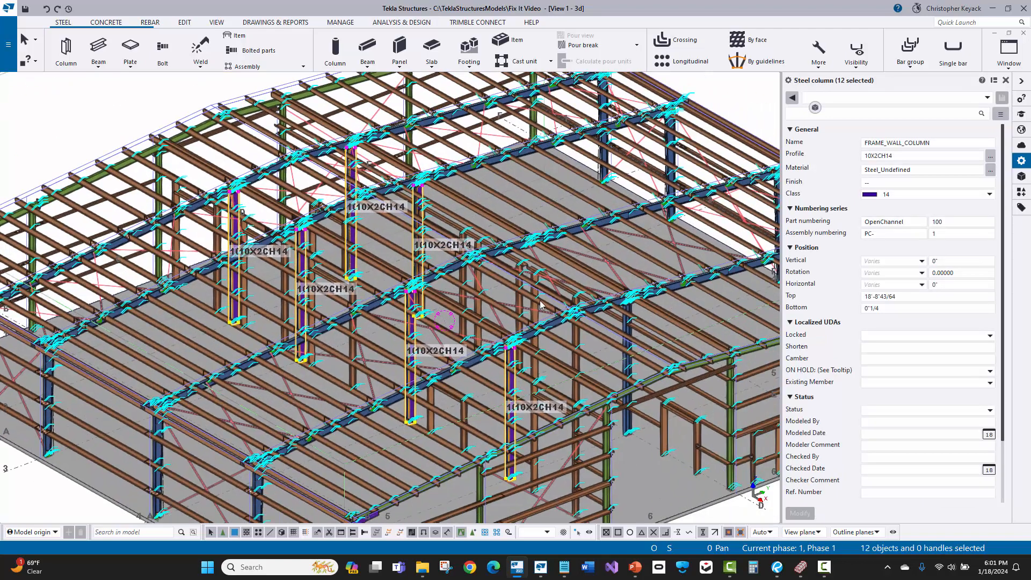
pyautogui.press('Escape')
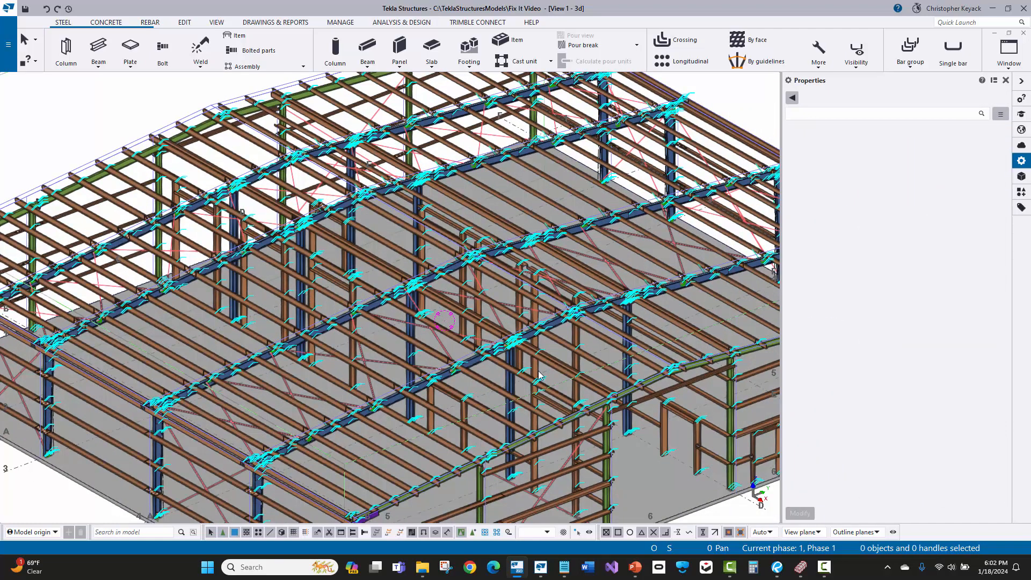
# Switch the active selection filter back to standard.
pyautogui.scroll(3, 539, 374)
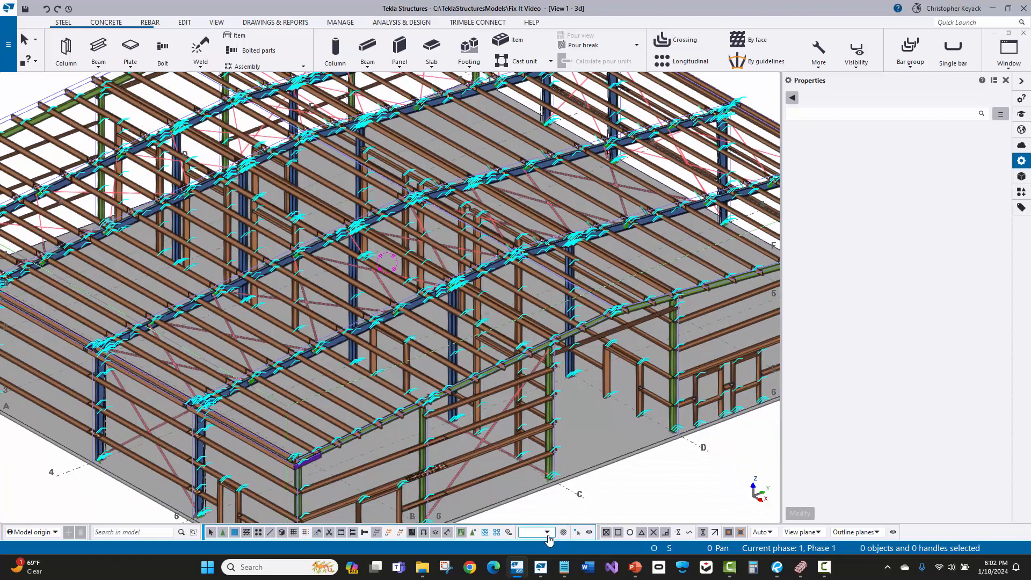
pyautogui.click(546, 532)
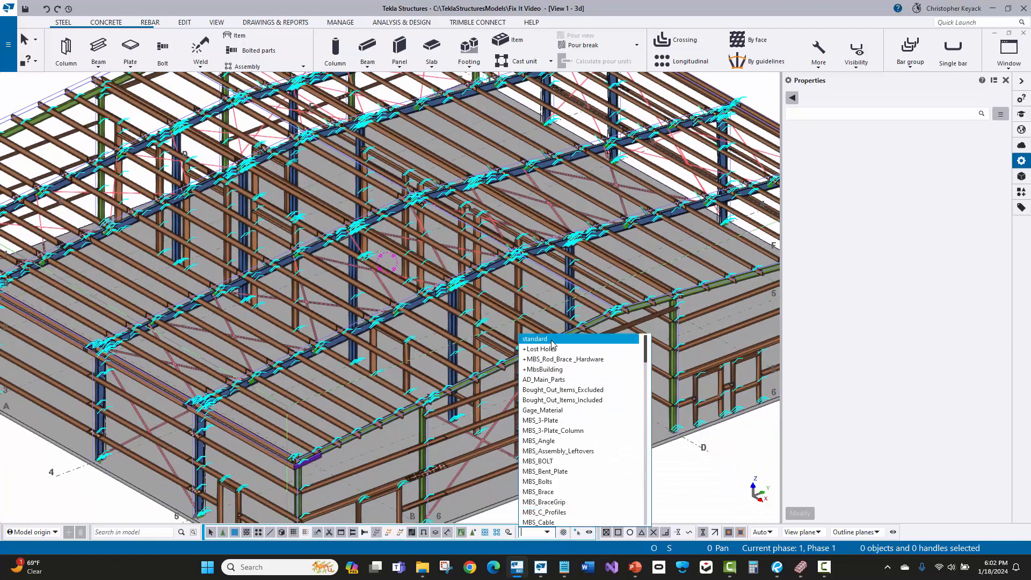
pyautogui.click(551, 340)
pyautogui.click(583, 295)
# Delete the blue interior frame column assembly under the rafter of the frame nearest the front endwall.
pyautogui.scroll(5, 583, 296)
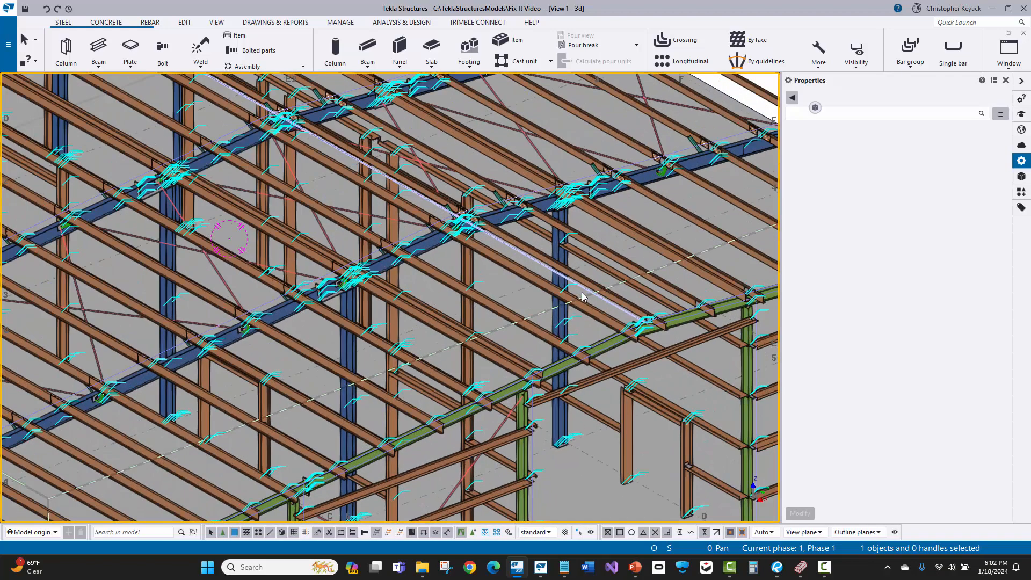
pyautogui.moveTo(467, 278); pyautogui.dragTo(368, 221, button='middle')
pyautogui.scroll(-3, 367, 217)
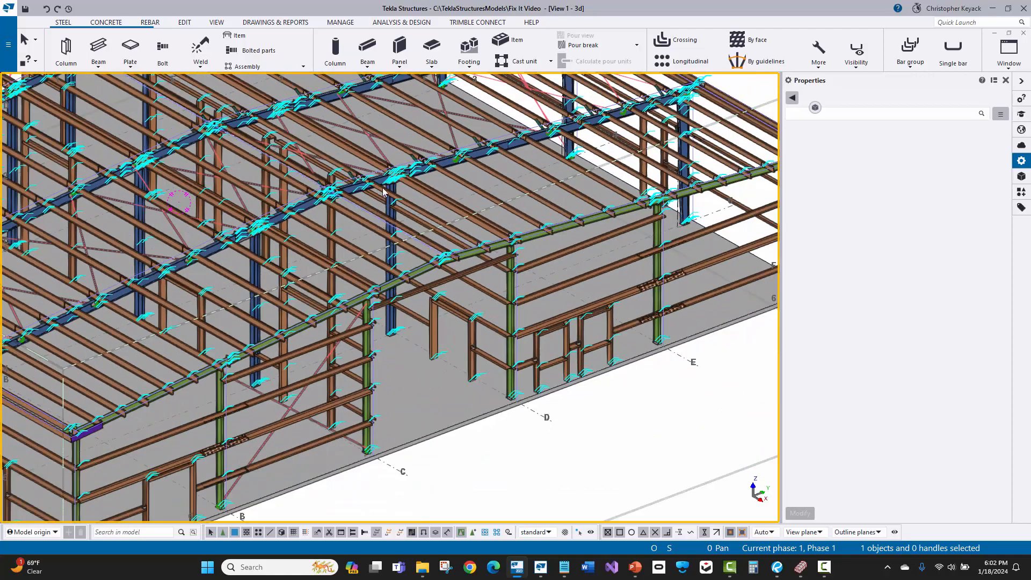
pyautogui.scroll(8, 389, 185)
pyautogui.scroll(2, 413, 405)
pyautogui.scroll(-6, 414, 405)
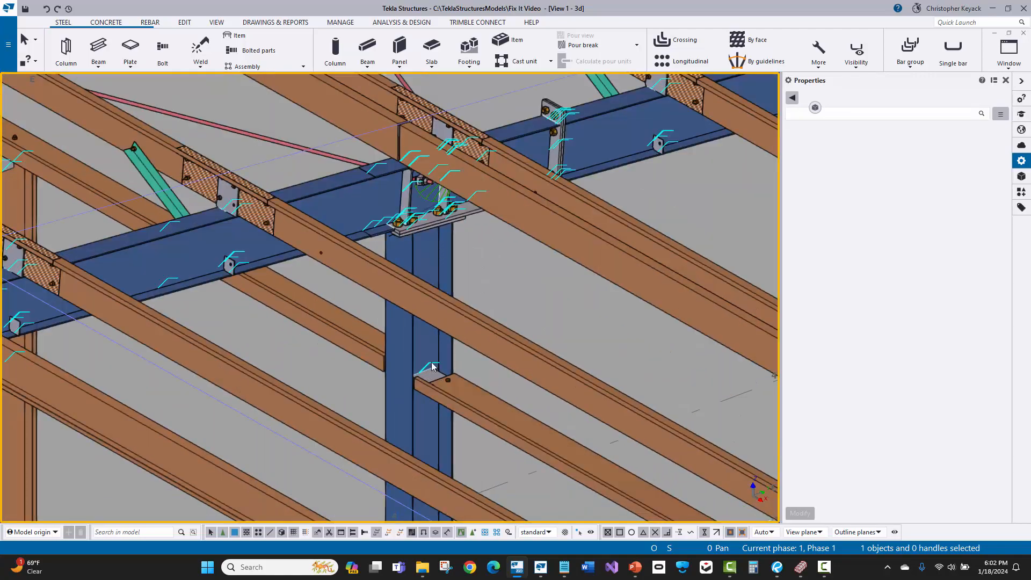
pyautogui.scroll(3, 455, 321)
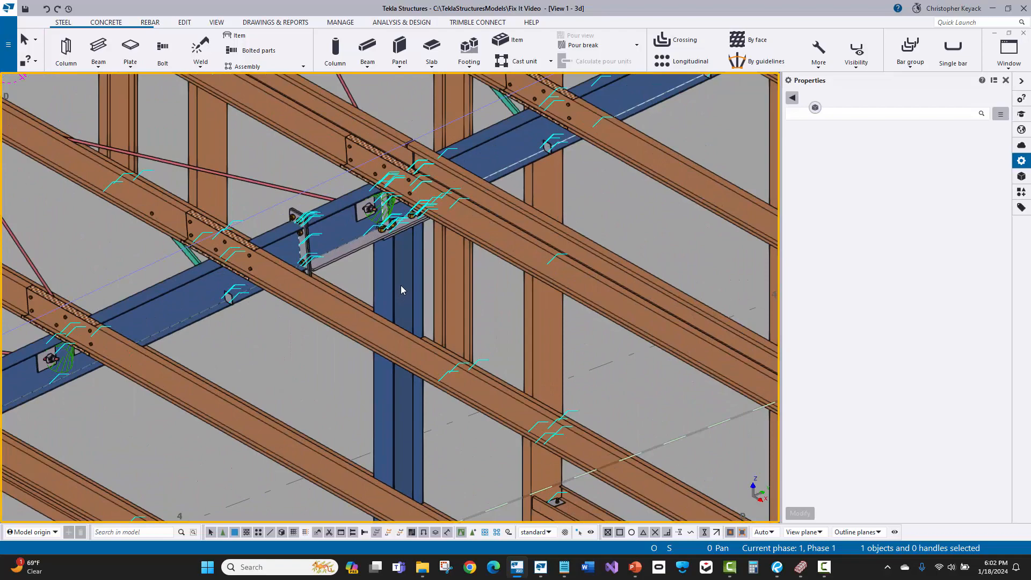
pyautogui.click(400, 285)
pyautogui.scroll(-3, 239, 222)
pyautogui.moveTo(239, 223); pyautogui.dragTo(574, 350, button='middle')
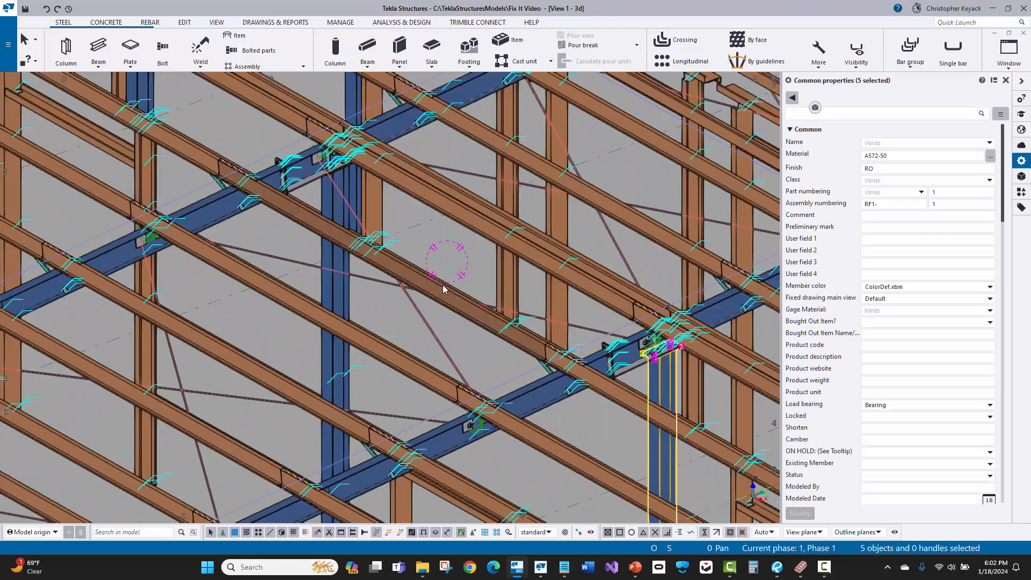
pyautogui.press('Escape')
# Delete the matching blue interior frame column assemblies under the next two frames' rafters towards the rear of the building.
pyautogui.scroll(2, 352, 212)
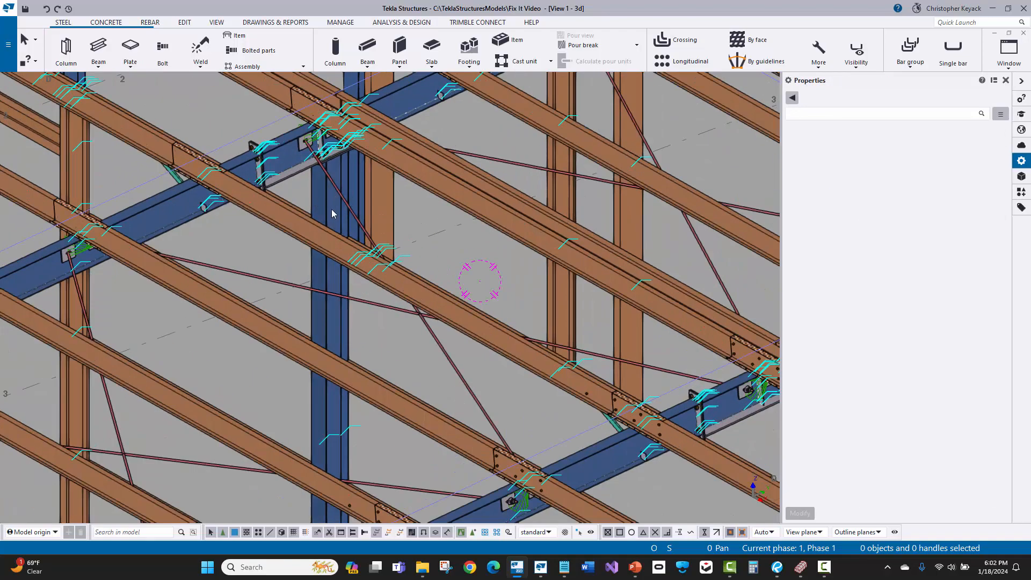
pyautogui.click(332, 210)
pyautogui.moveTo(383, 245); pyautogui.dragTo(522, 345, button='middle')
pyautogui.press('Escape')
pyautogui.moveTo(130, 173); pyautogui.dragTo(381, 331, button='middle')
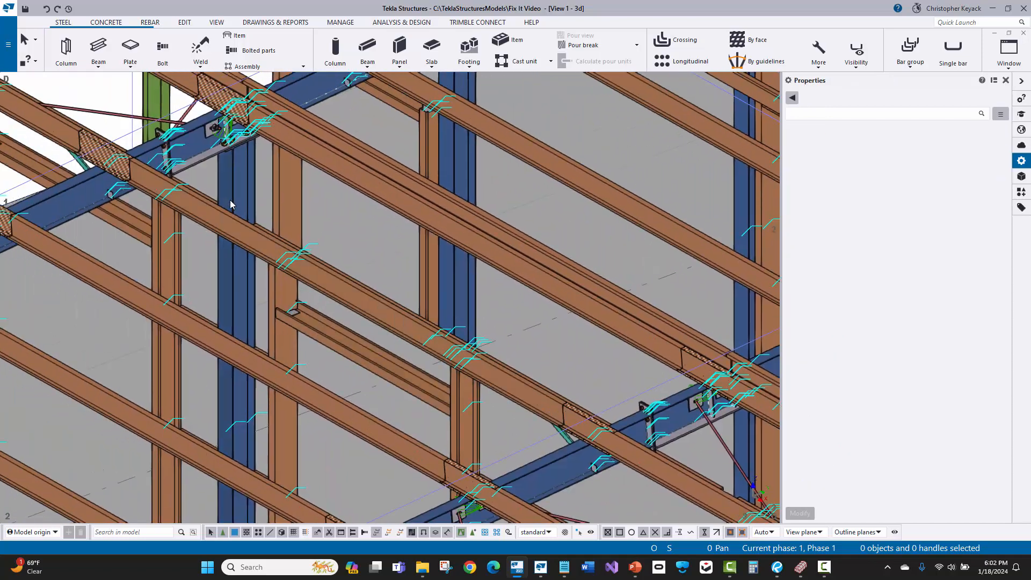
pyautogui.scroll(2, 229, 166)
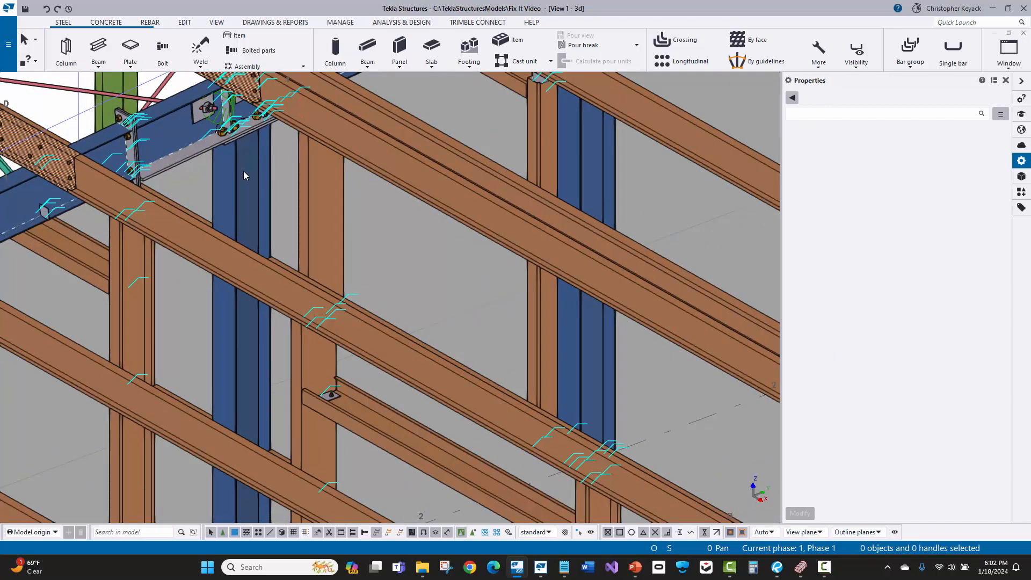
pyautogui.click(244, 172)
pyautogui.press('Escape')
# Delete the blue interior frame column that stands among the crossing red rod braces below its bolted rafter connection.
pyautogui.scroll(-2, 285, 268)
pyautogui.moveTo(373, 211); pyautogui.dragTo(338, 313, button='middle')
pyautogui.moveTo(398, 161); pyautogui.dragTo(370, 363, button='middle')
pyautogui.scroll(4, 383, 233)
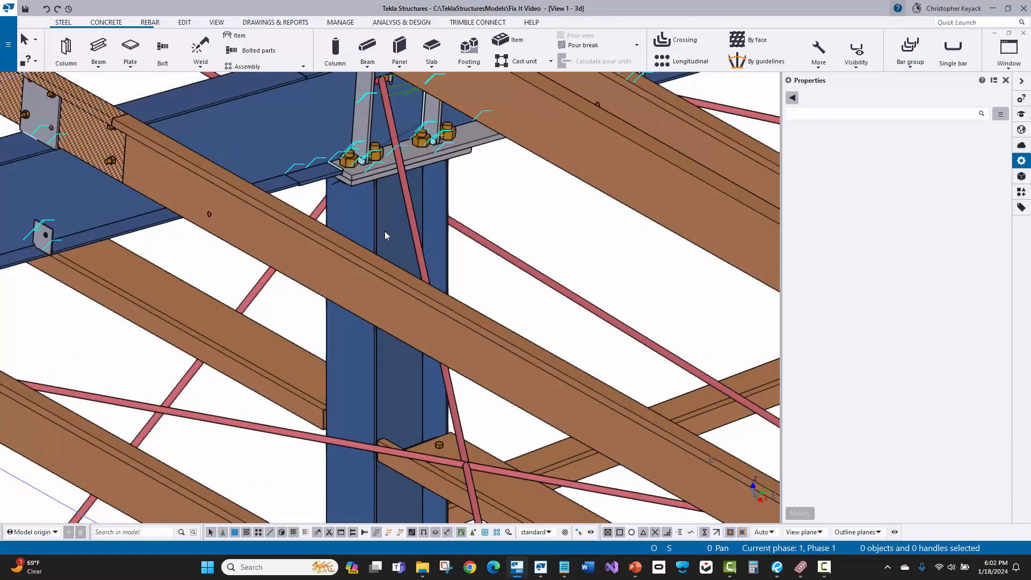
pyautogui.click(390, 230)
pyautogui.press('Escape')
# Delete the blue interior frame column assembly beside the short brown channel jamb in the middle of the building.
pyautogui.scroll(-3, 381, 250)
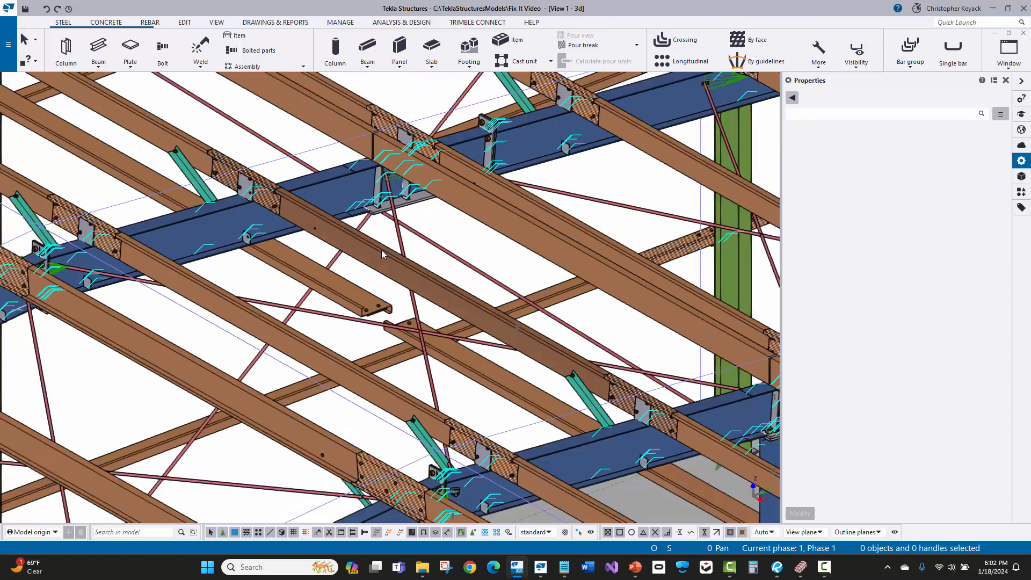
pyautogui.scroll(-4, 382, 250)
pyautogui.moveTo(493, 375); pyautogui.dragTo(328, 164, button='middle')
pyautogui.scroll(-2, 328, 163)
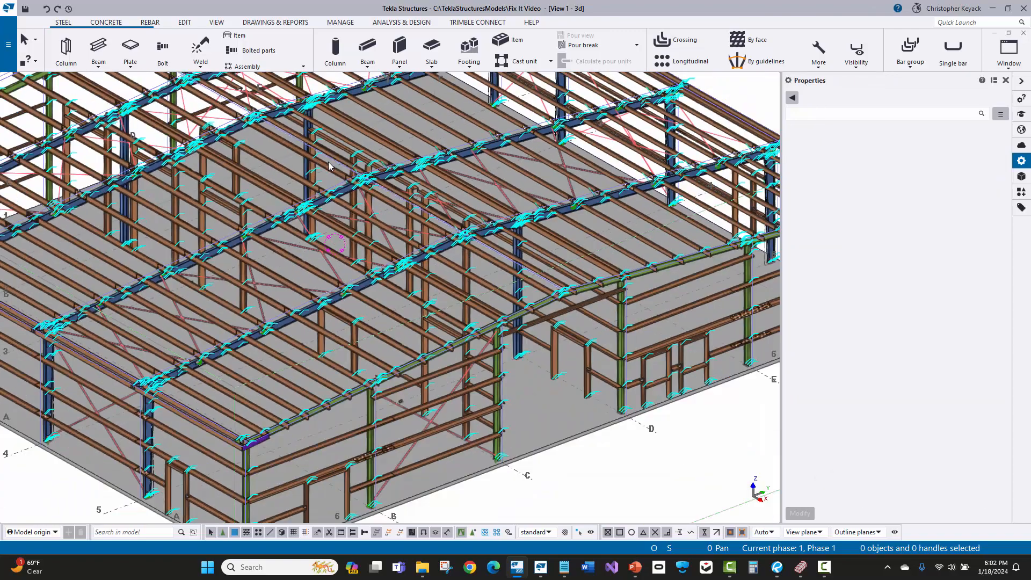
pyautogui.scroll(8, 384, 240)
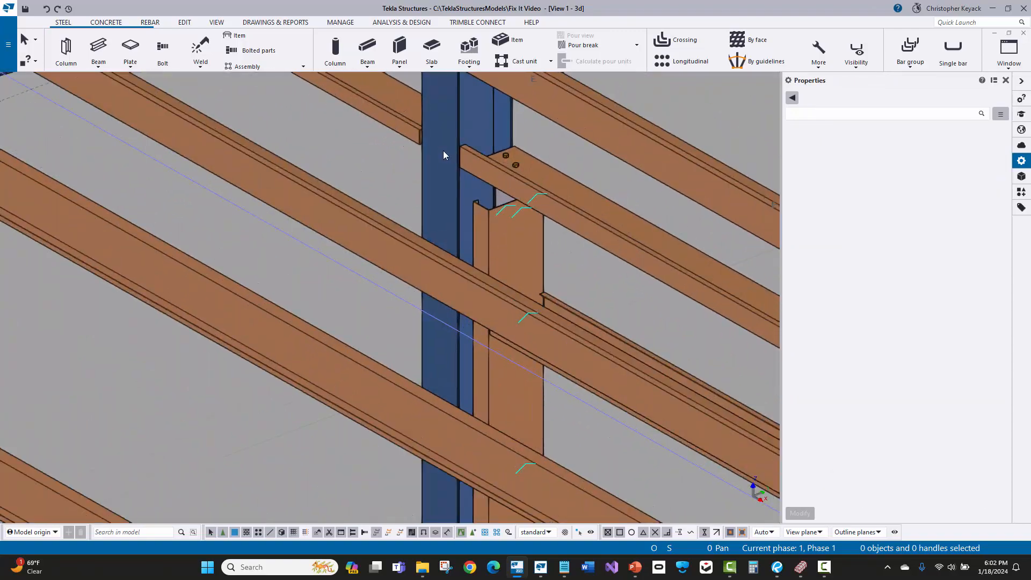
pyautogui.click(474, 113)
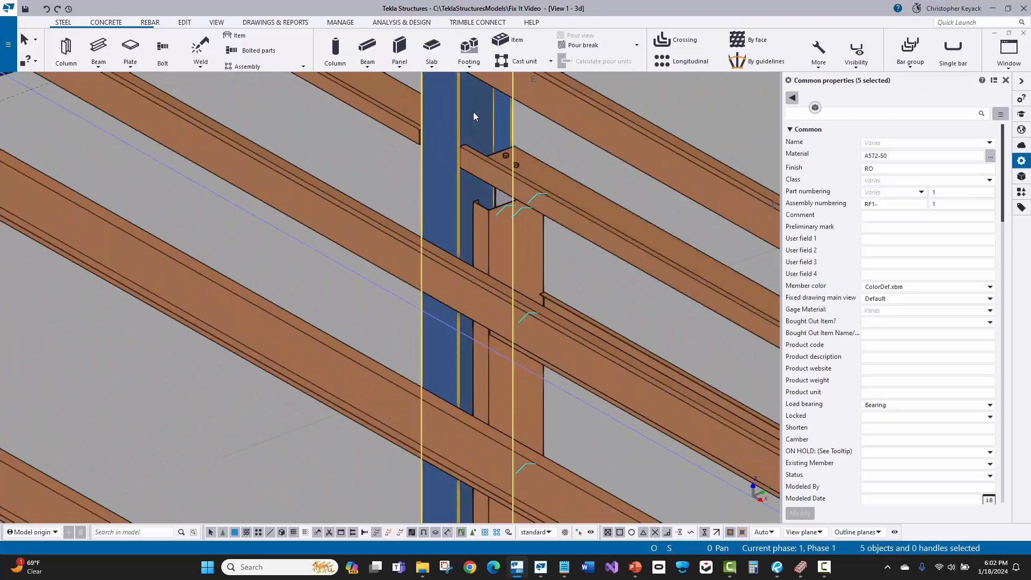
pyautogui.press('Delete')
# Delete the blue interior column bolted beneath the rear rafter beside the single red rod brace.
pyautogui.scroll(-6, 363, 258)
pyautogui.moveTo(400, 311); pyautogui.dragTo(484, 342, button='middle')
pyautogui.scroll(6, 485, 342)
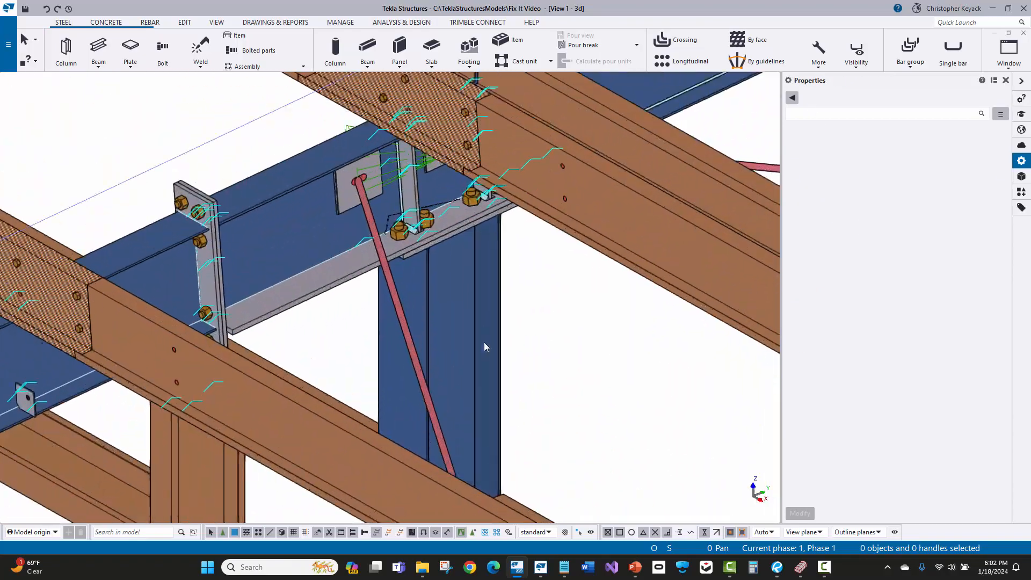
pyautogui.scroll(2, 484, 346)
pyautogui.click(460, 298)
pyautogui.press('Delete')
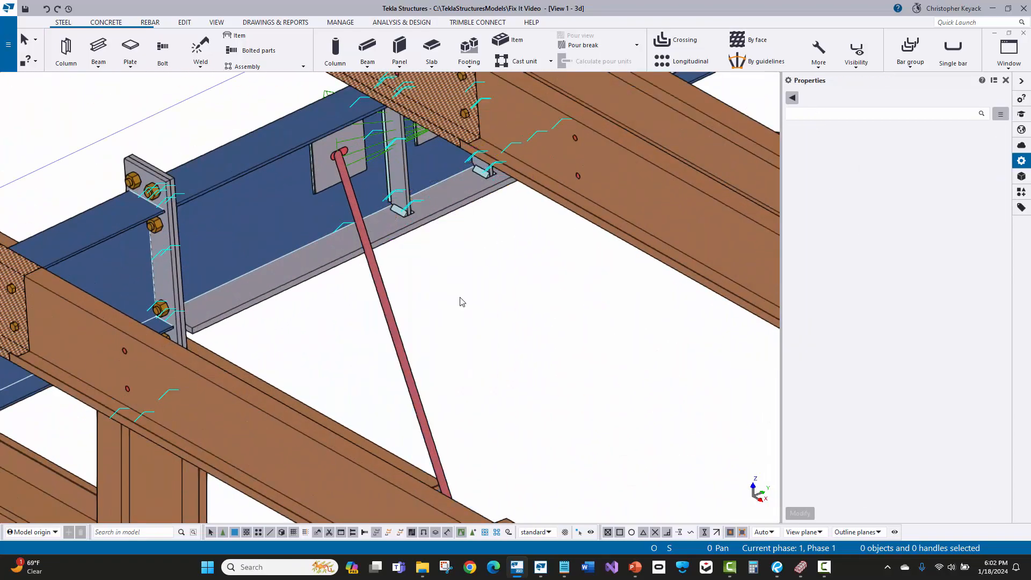
# Mirror-copy the remaining blue interior column assembly with its clips about a line through a picked midpoint at X0 70'-11"1/128, Y0 52'-3".
pyautogui.scroll(-10, 327, 297)
pyautogui.scroll(3, 330, 271)
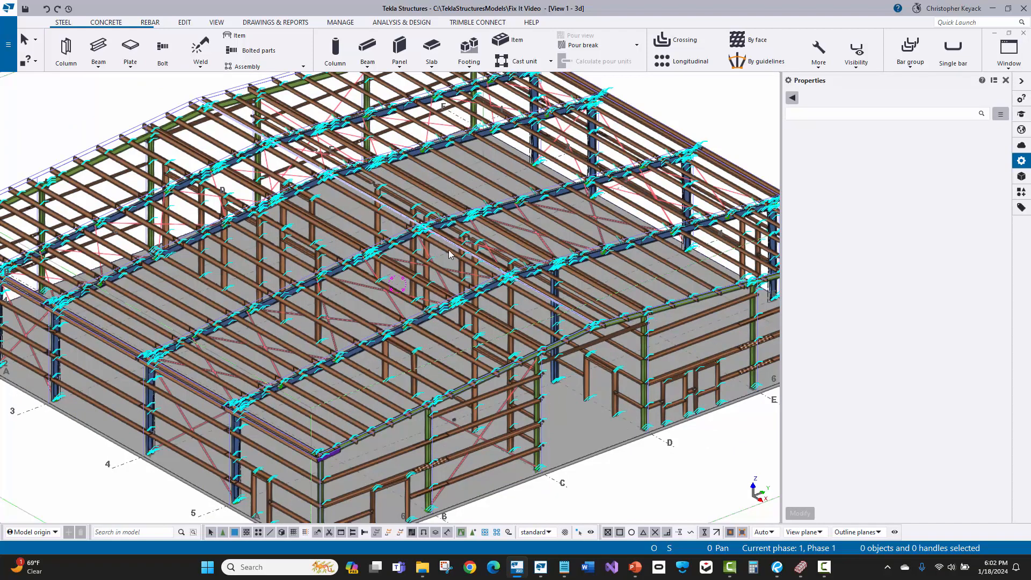
pyautogui.scroll(4, 542, 312)
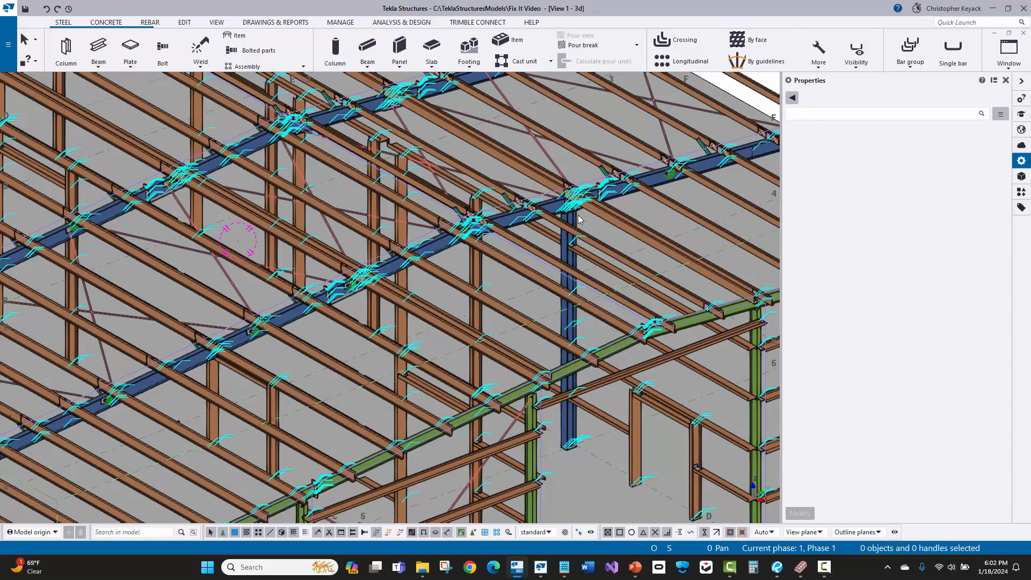
pyautogui.scroll(5, 566, 224)
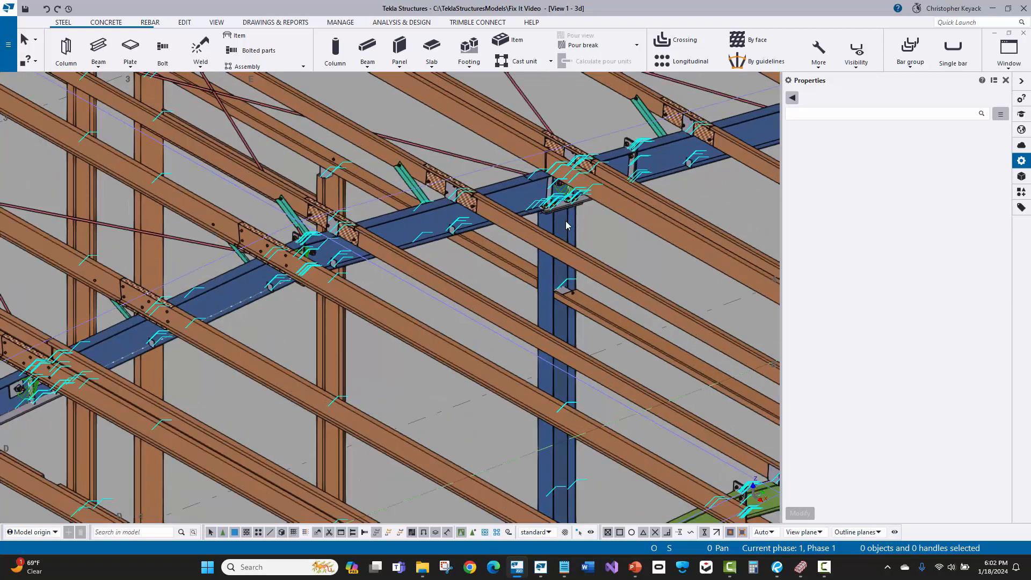
pyautogui.click(556, 230)
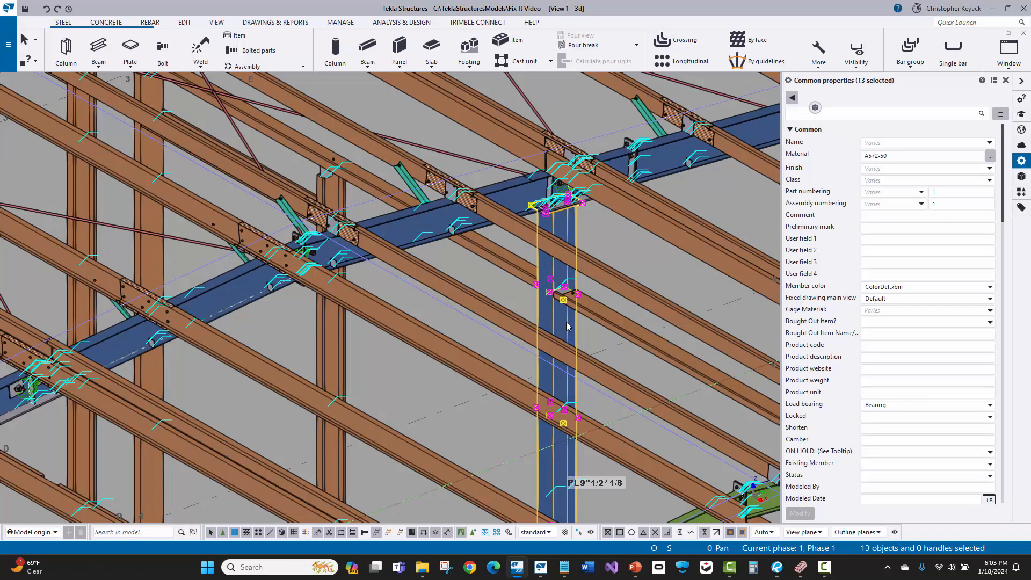
pyautogui.scroll(-5, 470, 191)
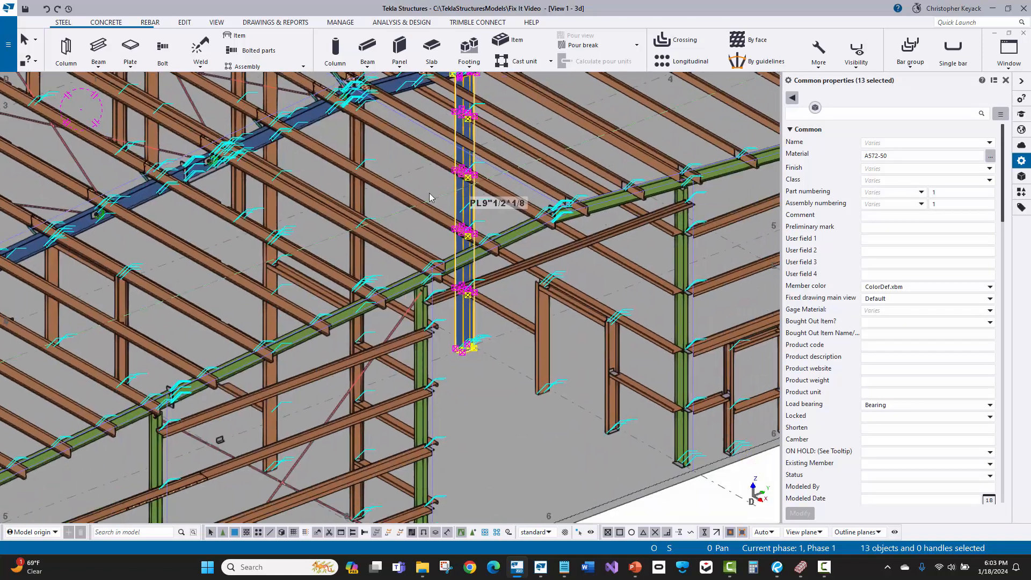
pyautogui.moveTo(430, 194); pyautogui.dragTo(415, 97, button='middle')
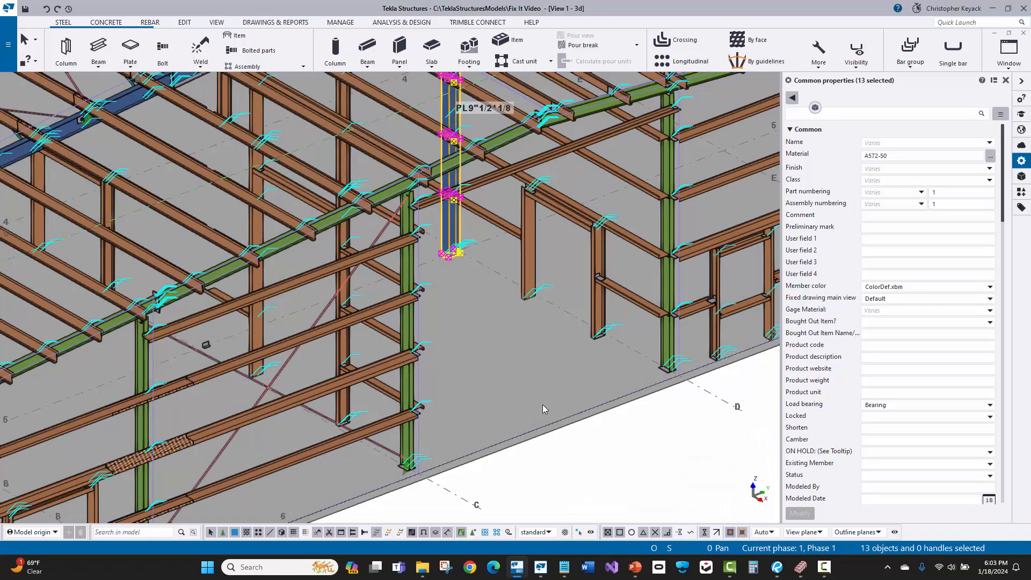
pyautogui.scroll(-1, 497, 444)
pyautogui.moveTo(497, 444); pyautogui.dragTo(424, 345, button='middle')
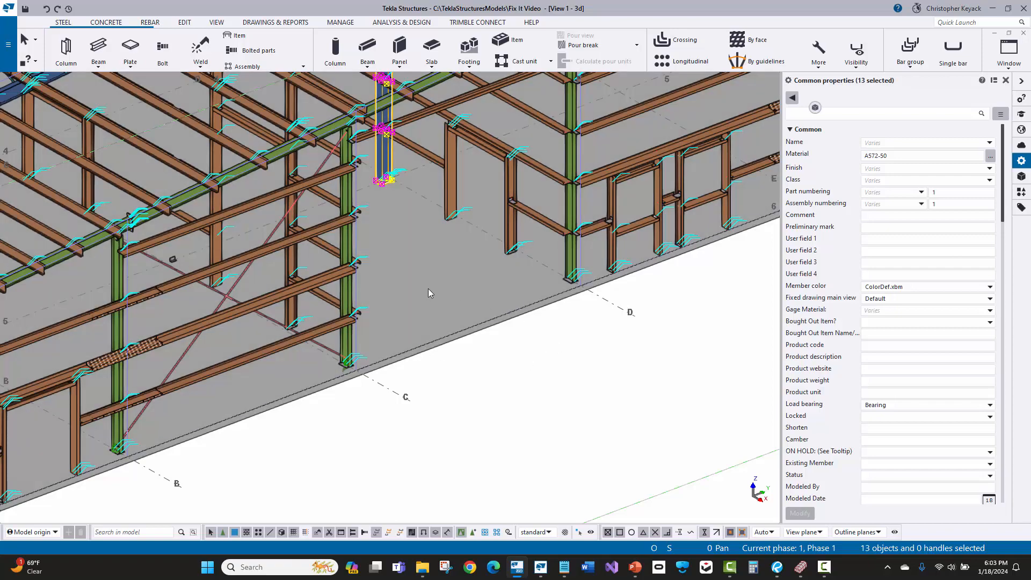
pyautogui.keyDown('ctrl'); pyautogui.moveTo(478, 297); pyautogui.dragTo(419, 292, button='middle'); pyautogui.keyUp('ctrl')
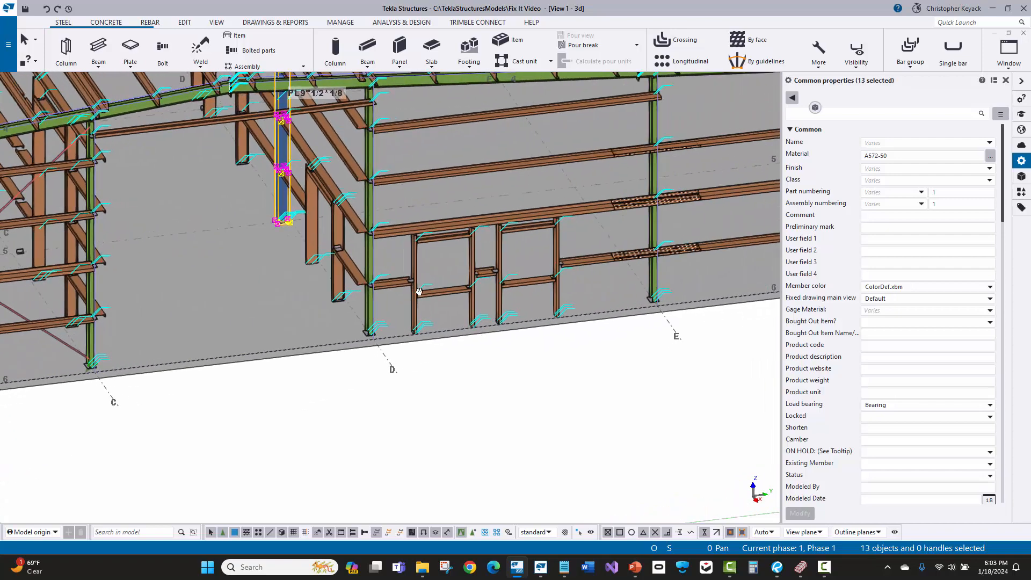
pyautogui.moveTo(337, 300); pyautogui.dragTo(504, 361, button='middle')
pyautogui.scroll(-2, 504, 361)
pyautogui.rightClick(406, 289)
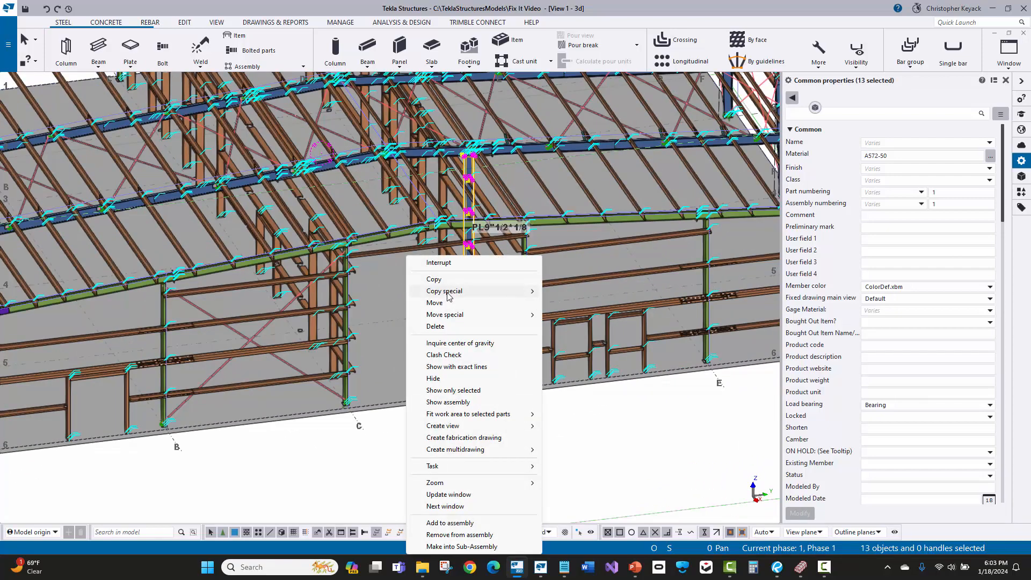
pyautogui.moveTo(445, 291)
pyautogui.click(565, 314)
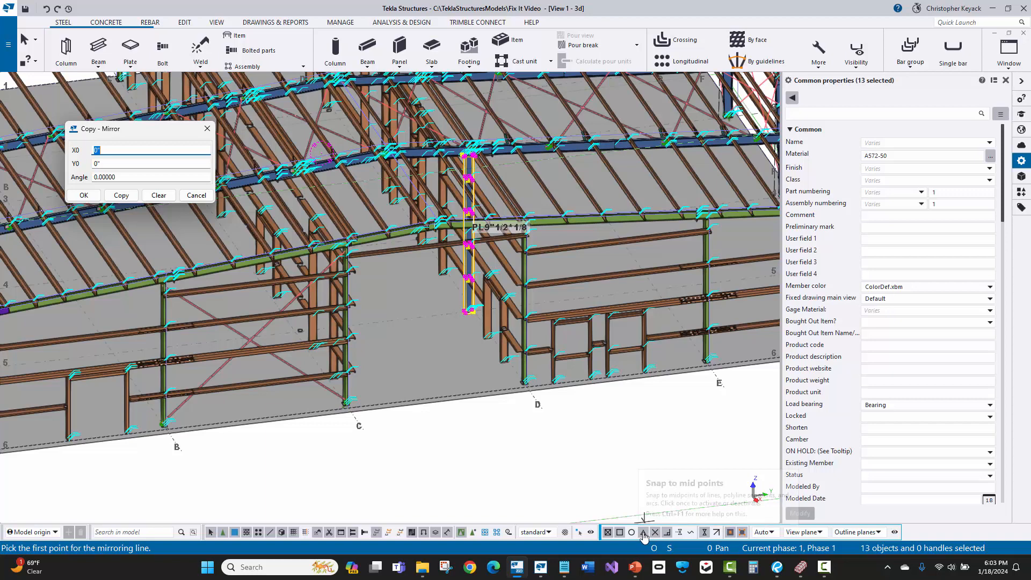
pyautogui.rightClick(399, 331)
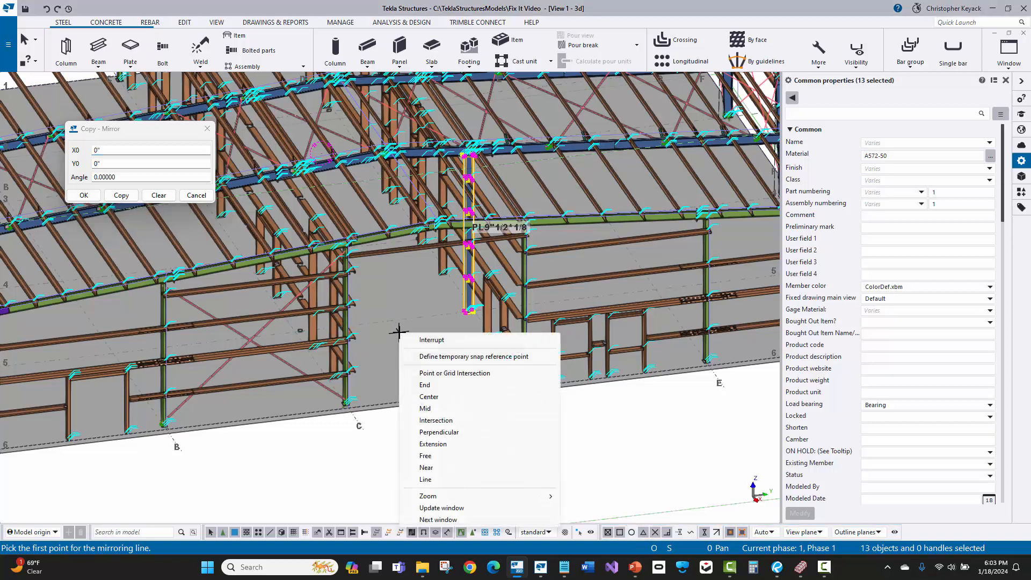
pyautogui.click(439, 409)
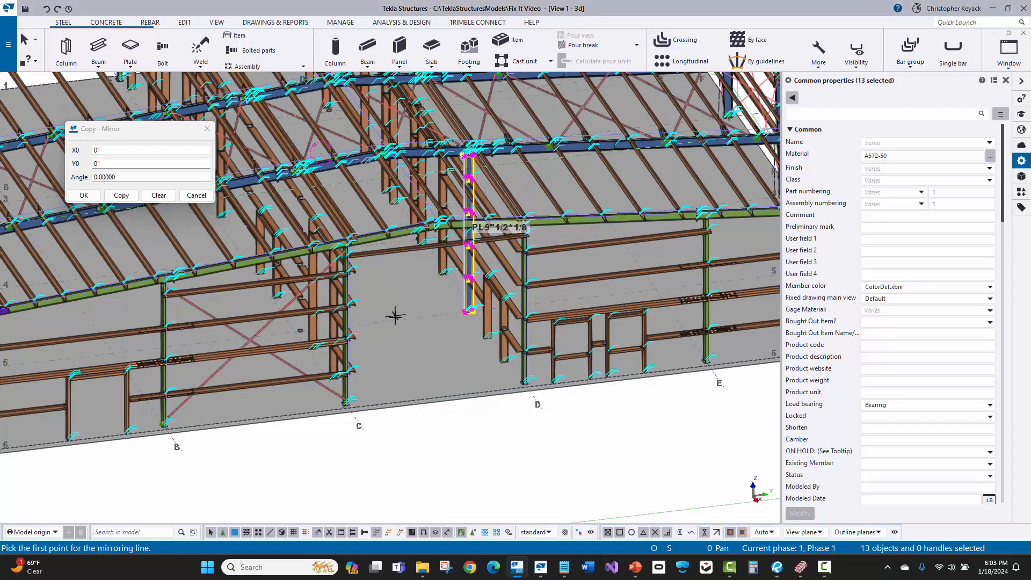
pyautogui.click(384, 321)
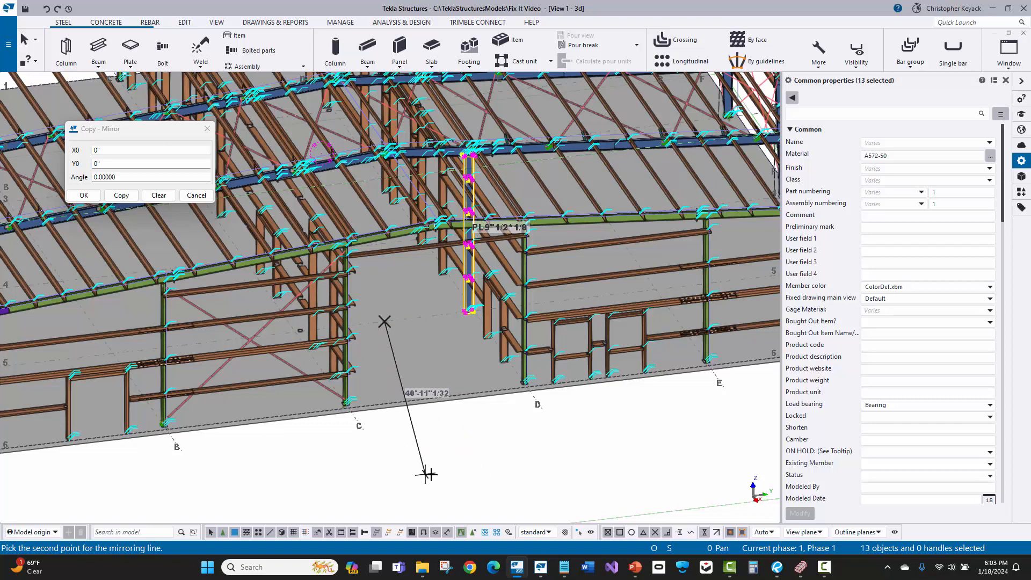
pyautogui.click(480, 460)
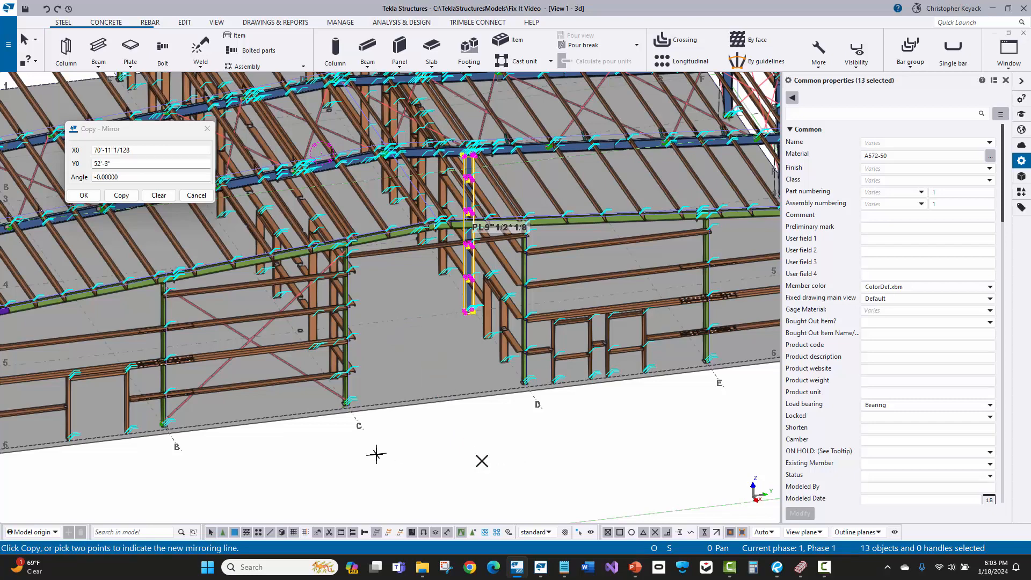
pyautogui.click(117, 190)
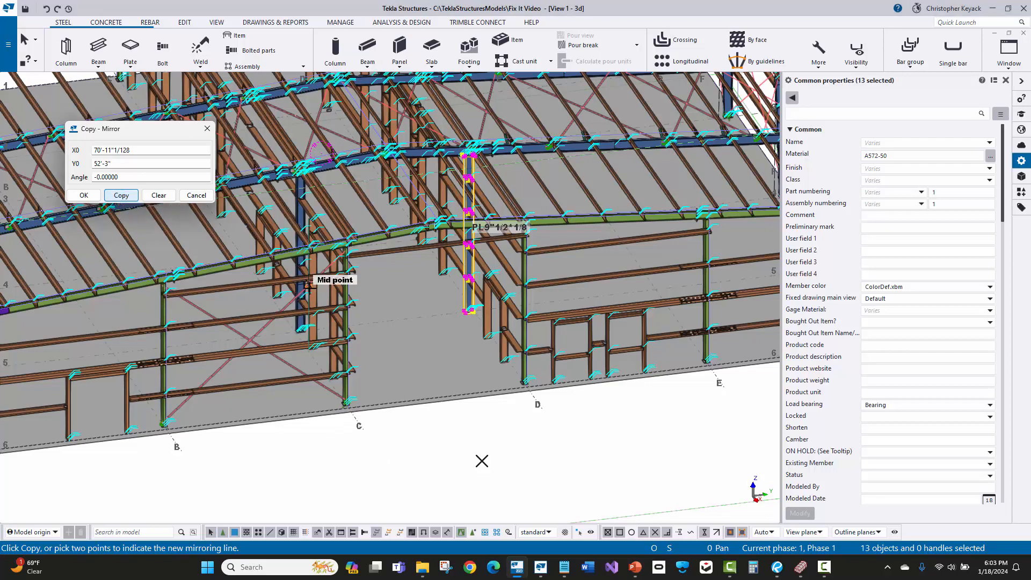
pyautogui.scroll(3, 273, 155)
pyautogui.rightClick(342, 102)
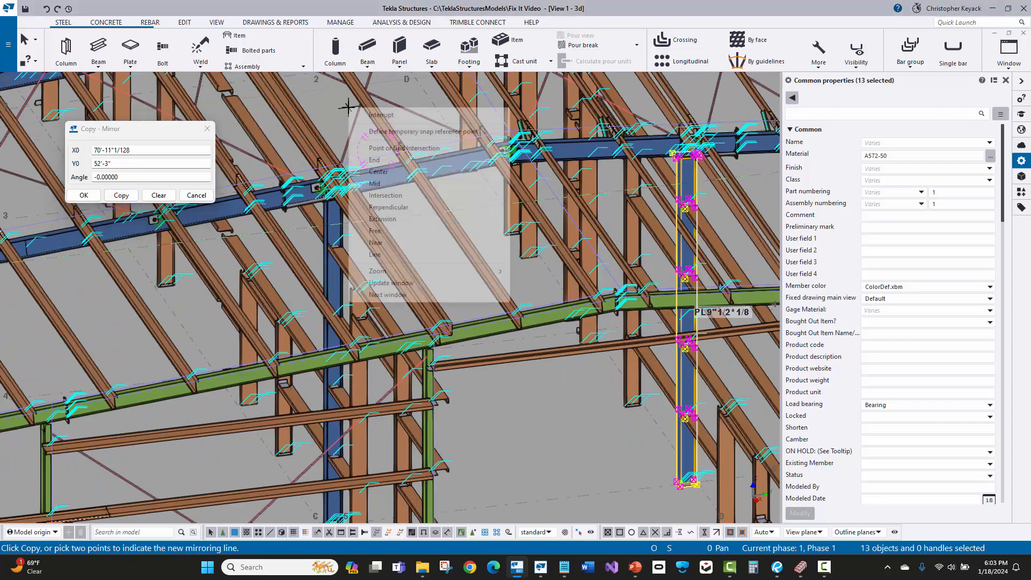
pyautogui.click(367, 115)
pyautogui.click(206, 129)
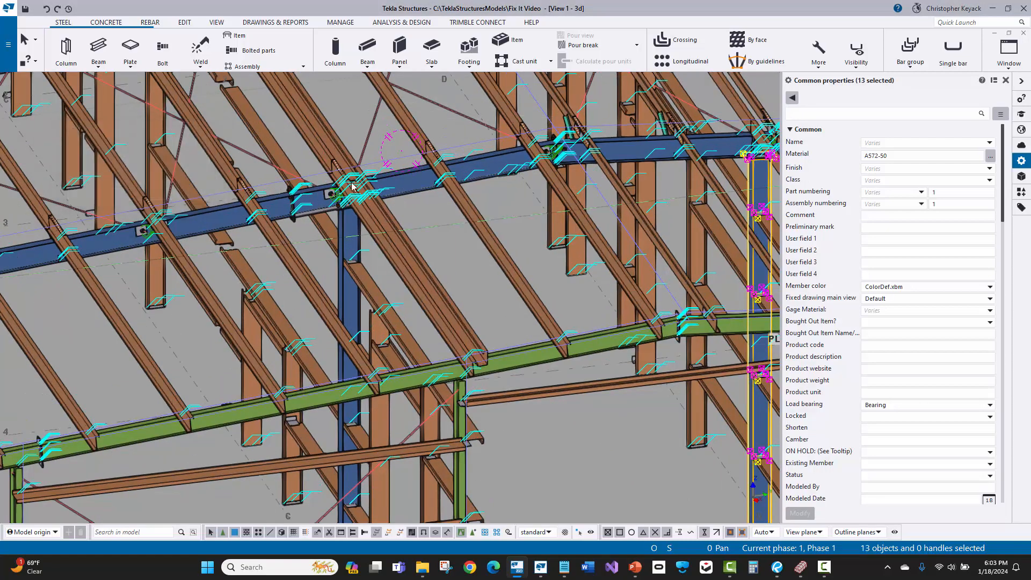
# Examine the mirrored column's bolted rafter connection and its clips along the wall channels.
pyautogui.scroll(6, 322, 239)
pyautogui.press('v')
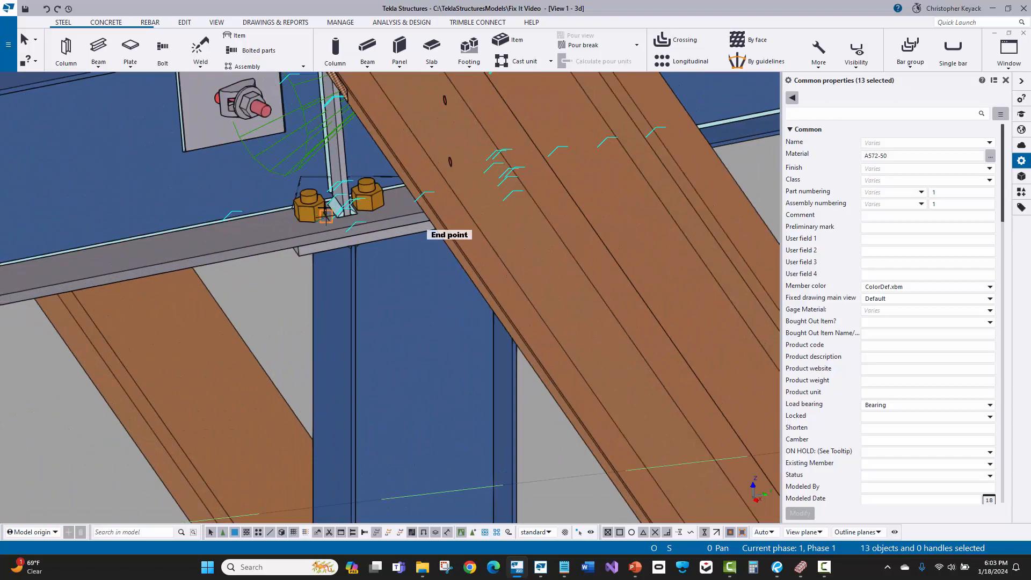
pyautogui.click(356, 202)
pyautogui.keyDown('ctrl'); pyautogui.moveTo(343, 259); pyautogui.dragTo(374, 221, button='middle'); pyautogui.keyUp('ctrl')
pyautogui.scroll(-8, 374, 220)
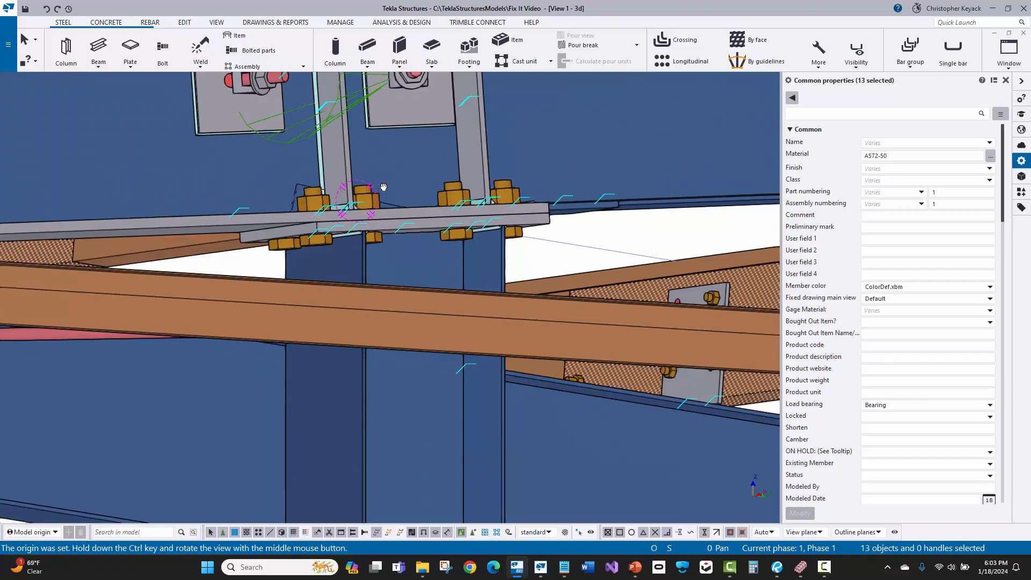
pyautogui.scroll(8, 401, 383)
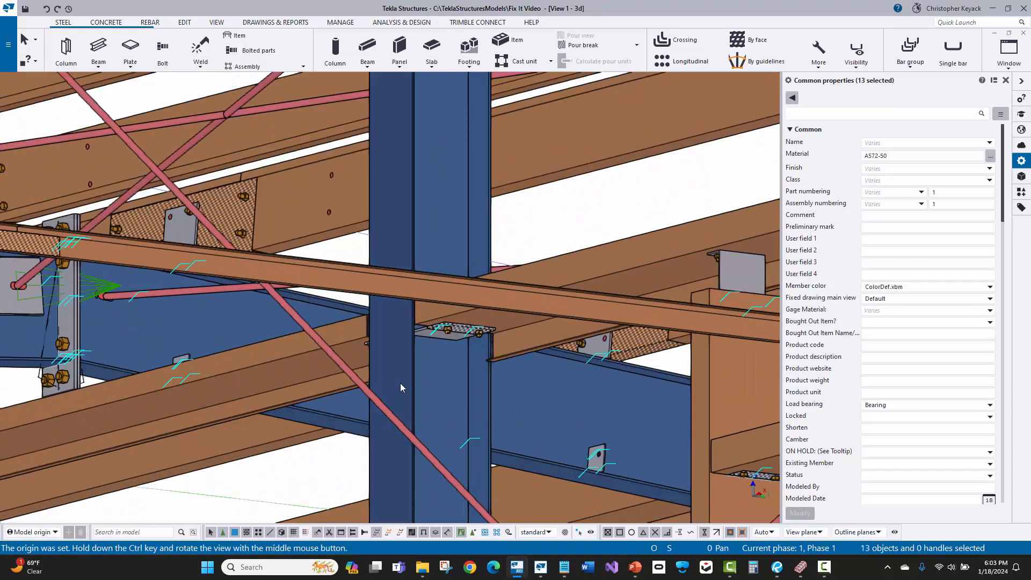
pyautogui.scroll(-8, 443, 356)
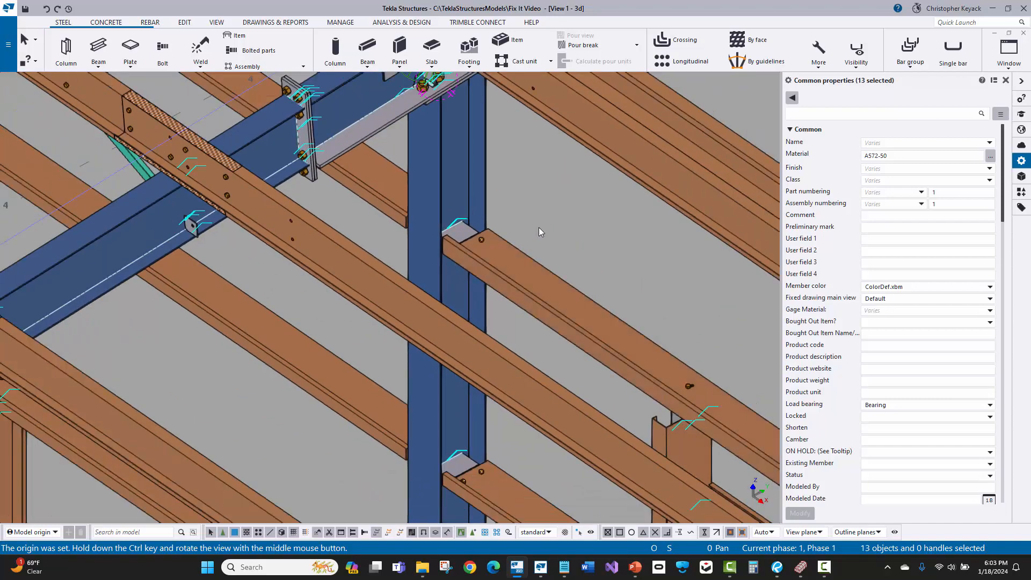
pyautogui.moveTo(539, 228); pyautogui.dragTo(491, 242, button='middle')
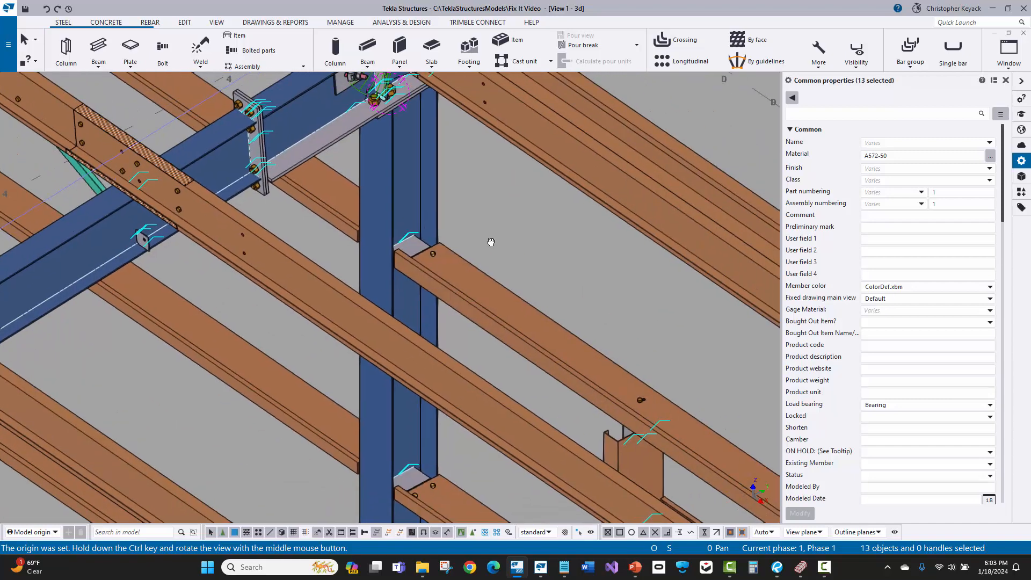
# Hide the mirrored column and delete the leftover clip plates and bolts at the facing channel ends behind it.
pyautogui.hotkey('shift', 'h')
pyautogui.scroll(3, 400, 211)
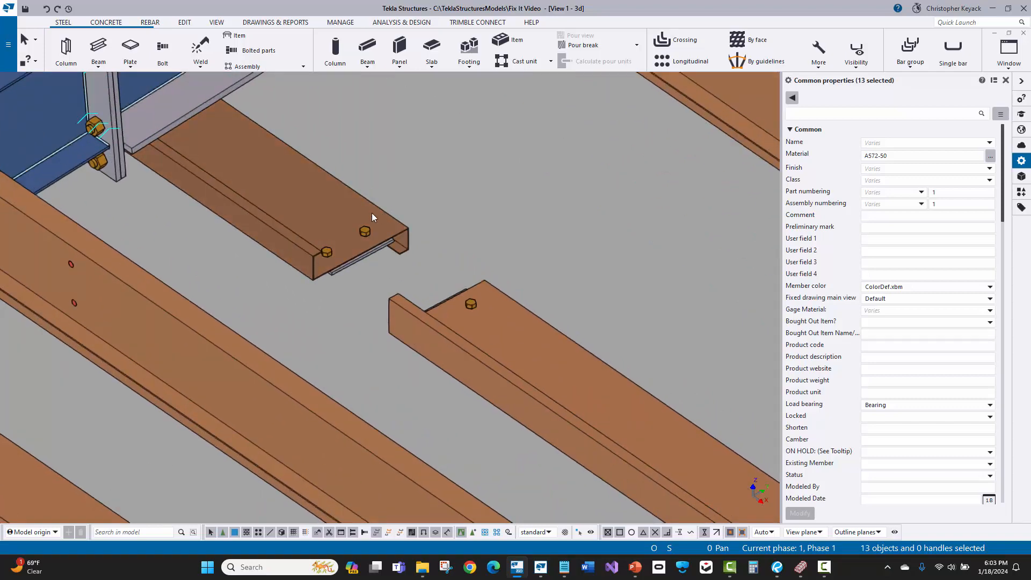
pyautogui.scroll(-1, 372, 217)
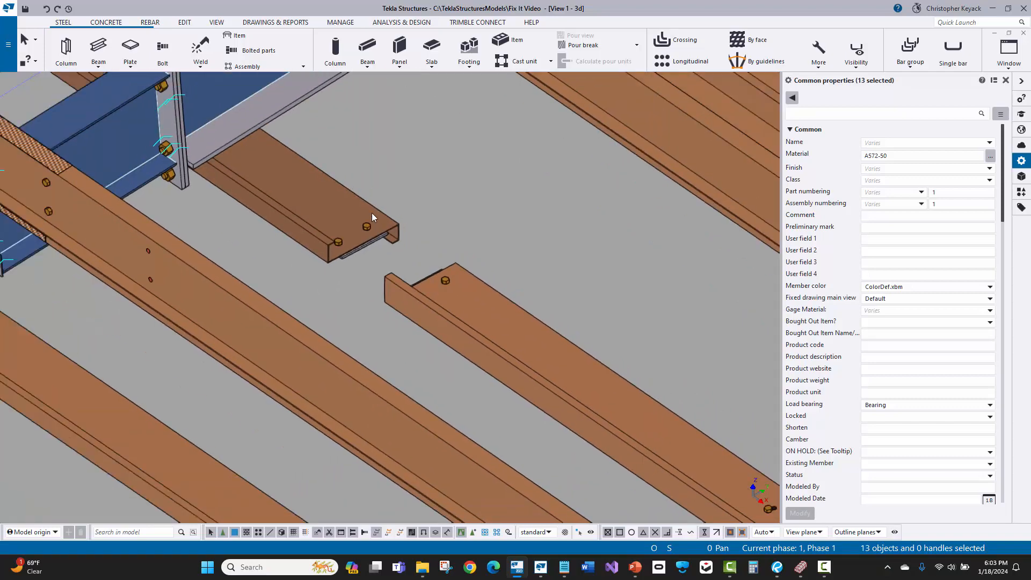
pyautogui.scroll(-3, 367, 211)
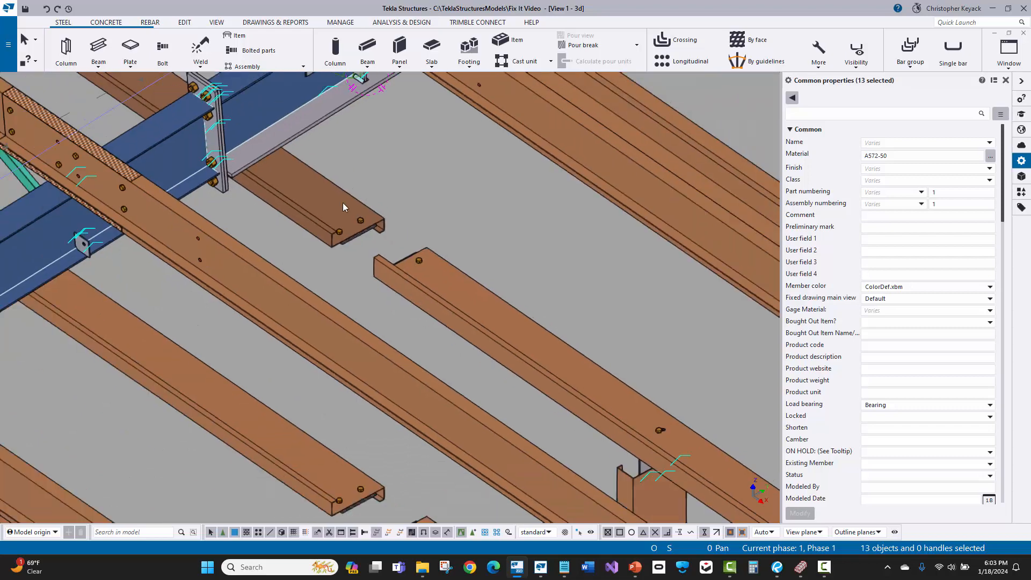
pyautogui.scroll(5, 347, 236)
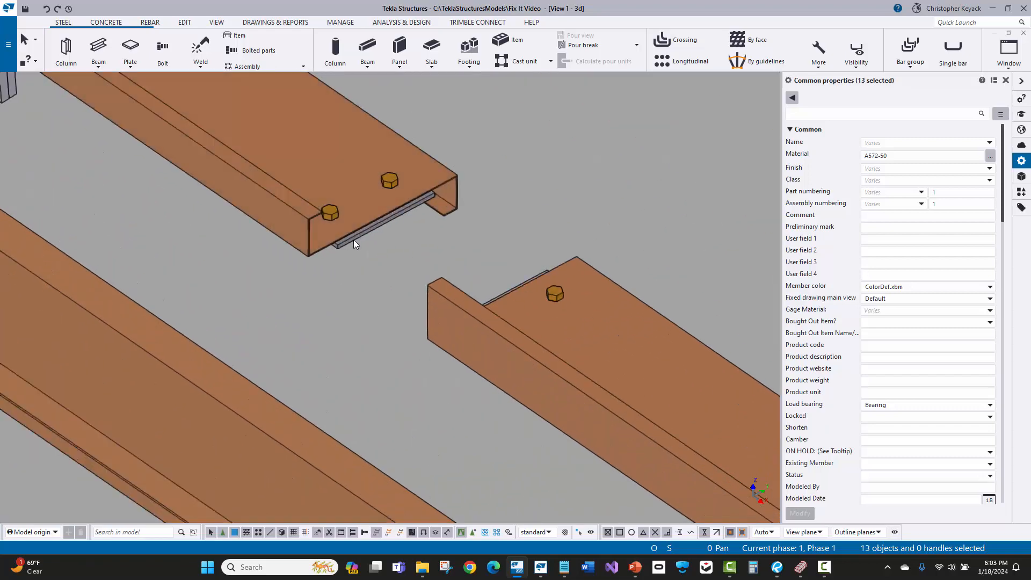
pyautogui.scroll(-2, 361, 238)
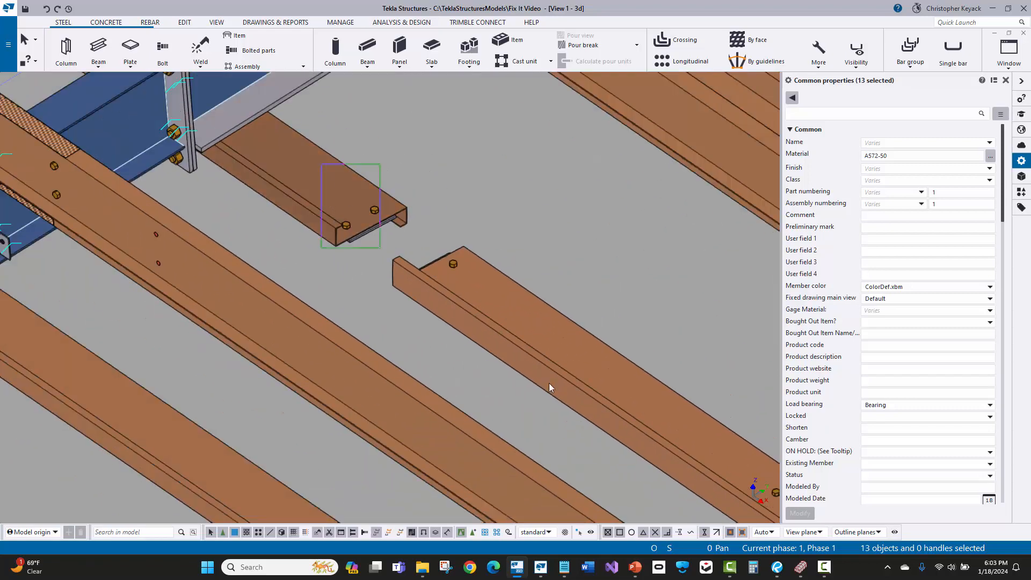
pyautogui.press('Delete')
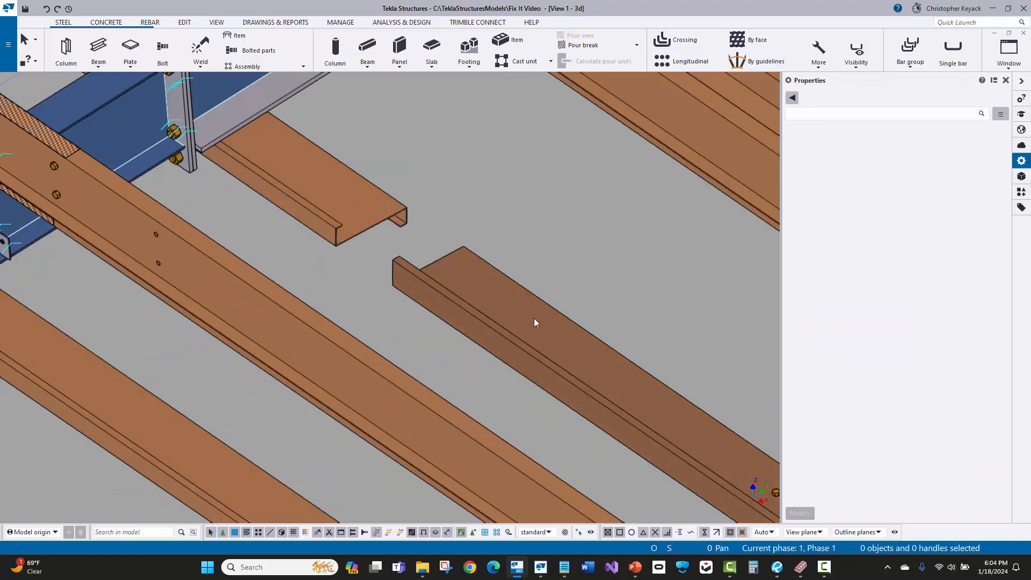
# Delete the leftover clips and bolts at the lower channel ends down to the floor.
pyautogui.scroll(-3, 510, 325)
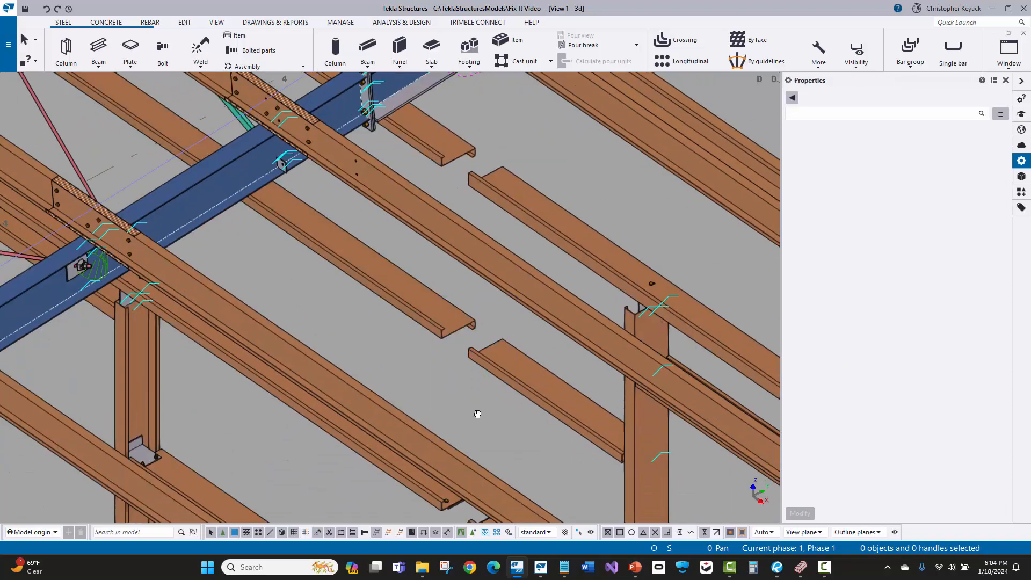
pyautogui.scroll(2, 477, 414)
pyautogui.scroll(2, 429, 263)
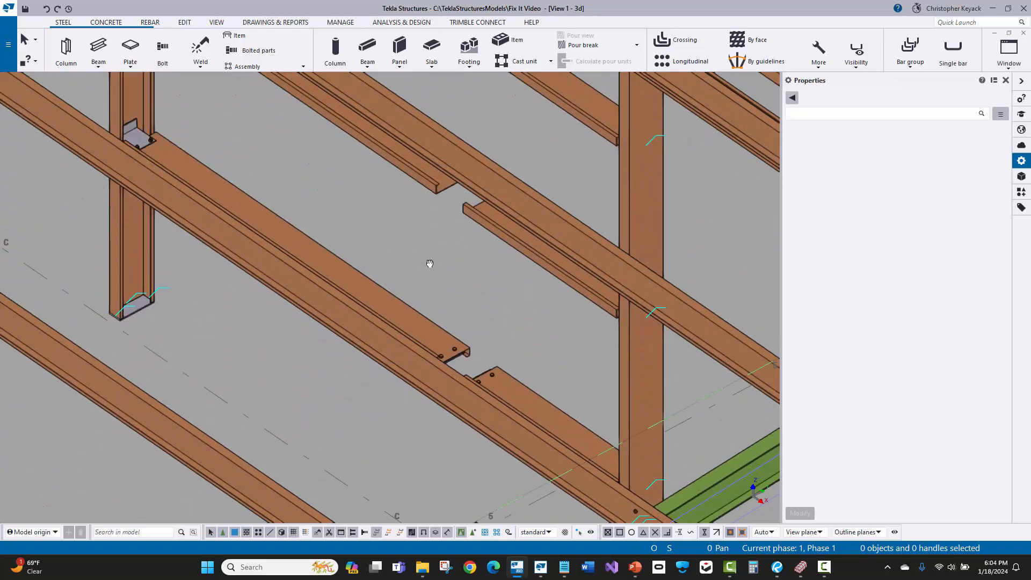
pyautogui.scroll(-1, 429, 264)
pyautogui.scroll(-3, 446, 361)
pyautogui.scroll(2, 454, 426)
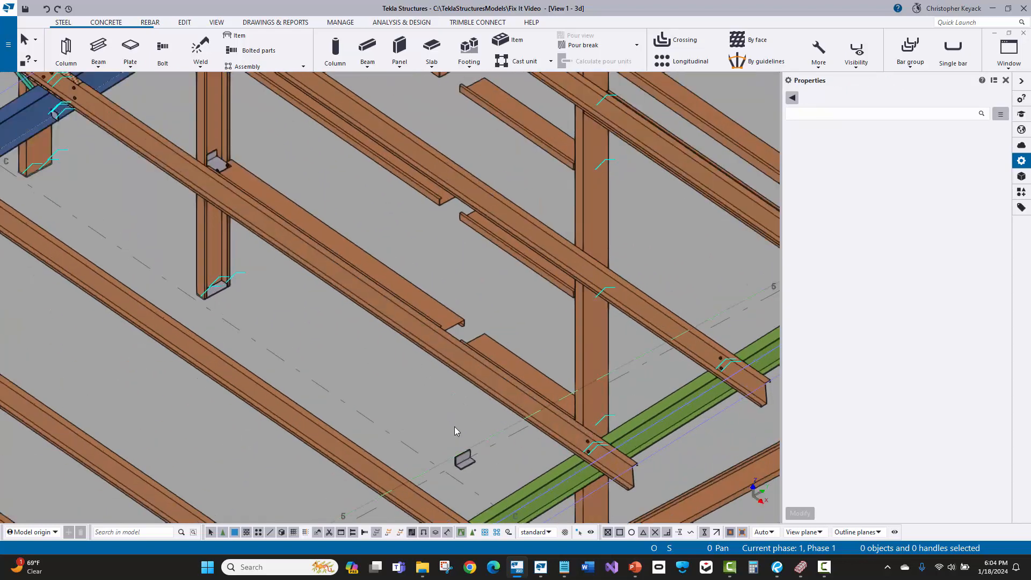
# Delete the stray PL5"3/4*3/8 base clip angle left on the slab near grid line C.
pyautogui.scroll(5, 454, 427)
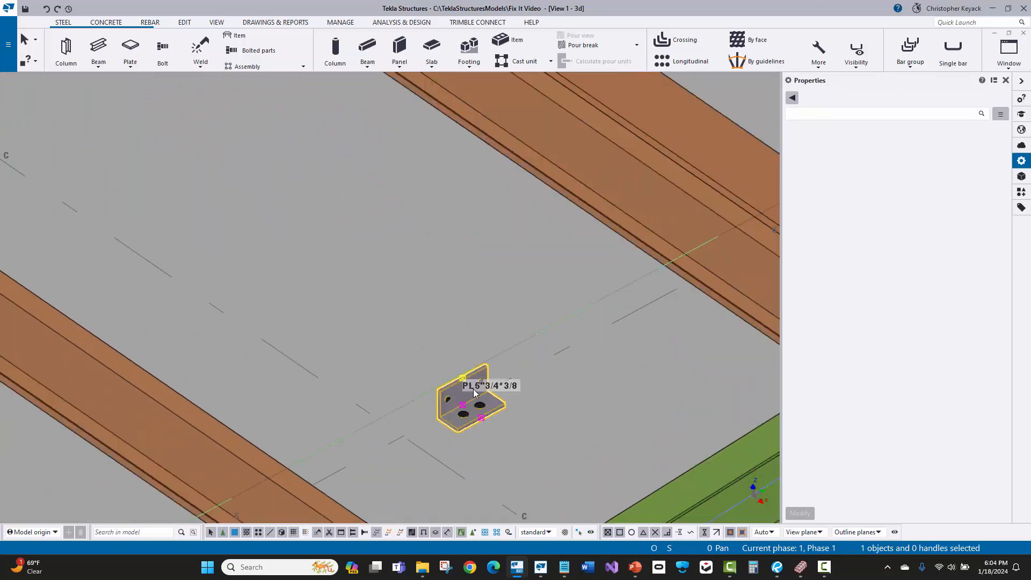
pyautogui.click(473, 389)
pyautogui.press('Delete')
pyautogui.scroll(-3, 469, 386)
pyautogui.scroll(-4, 468, 385)
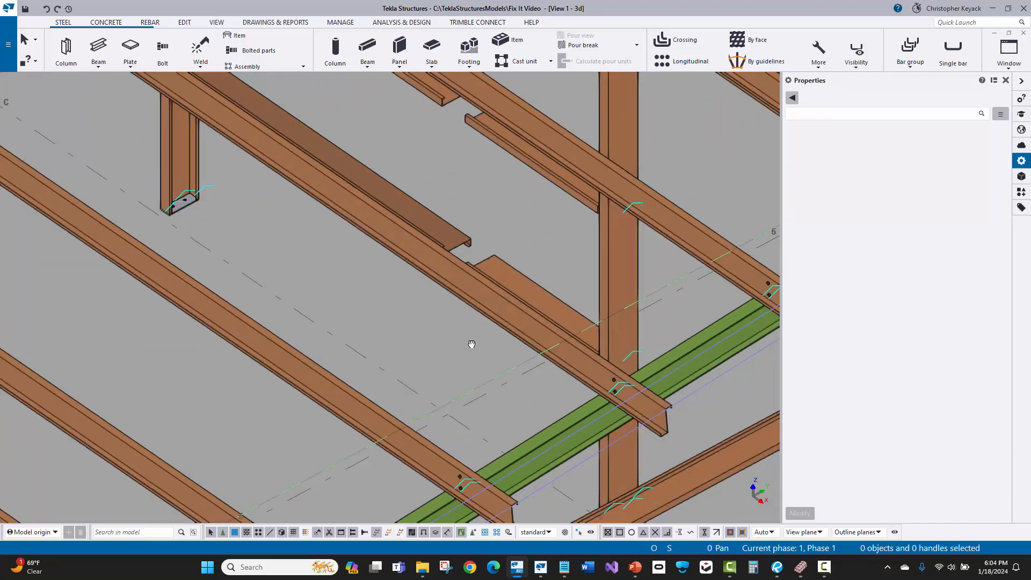
pyautogui.scroll(1, 437, 277)
pyautogui.moveTo(437, 277); pyautogui.dragTo(375, 350, button='middle')
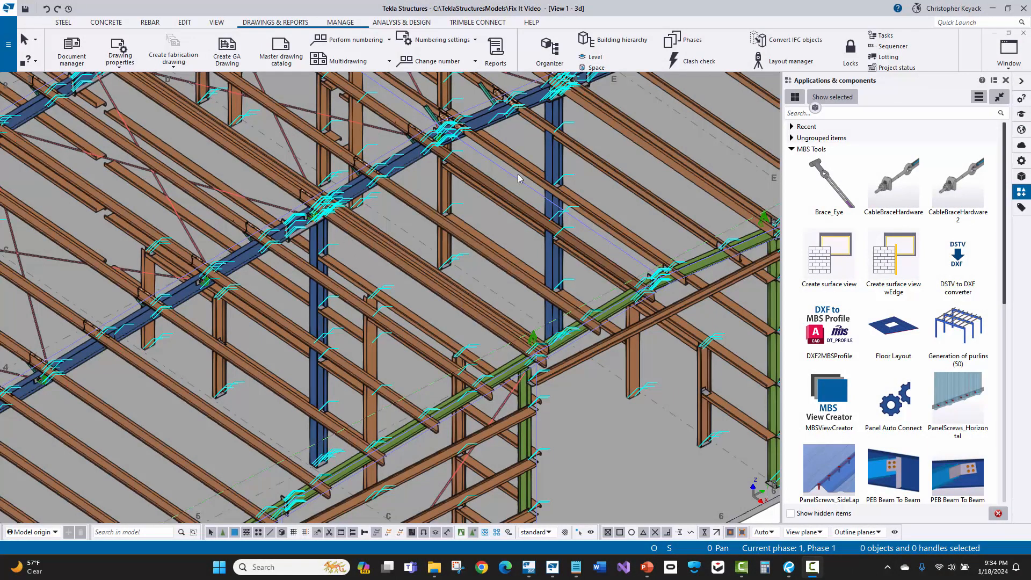
# Copy the two interior column assemblies on grid line 5 to grid lines 4, 3 and 2.
pyautogui.click(554, 159)
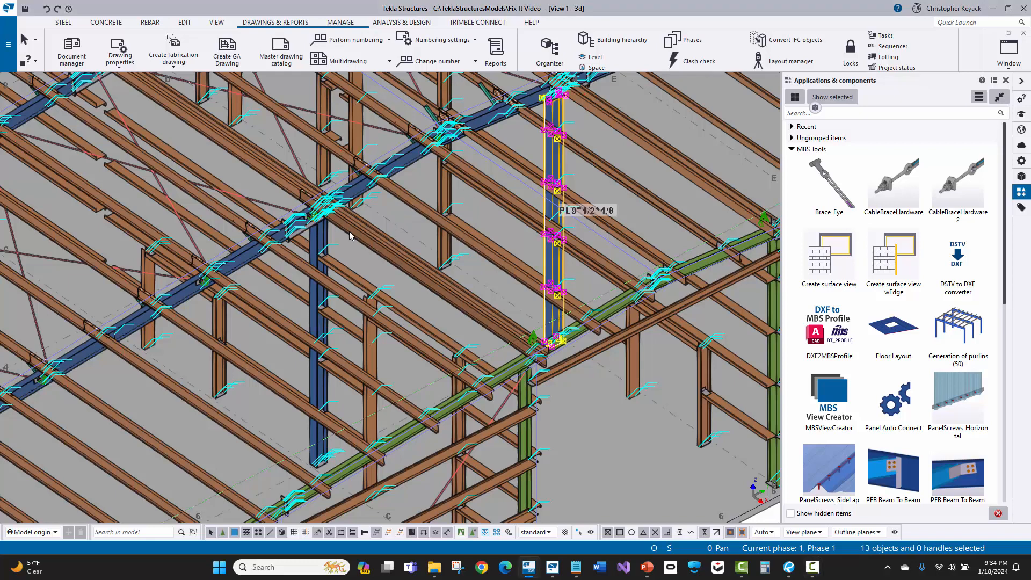
pyautogui.keyDown('shift'); pyautogui.click(320, 243); pyautogui.keyUp('shift')
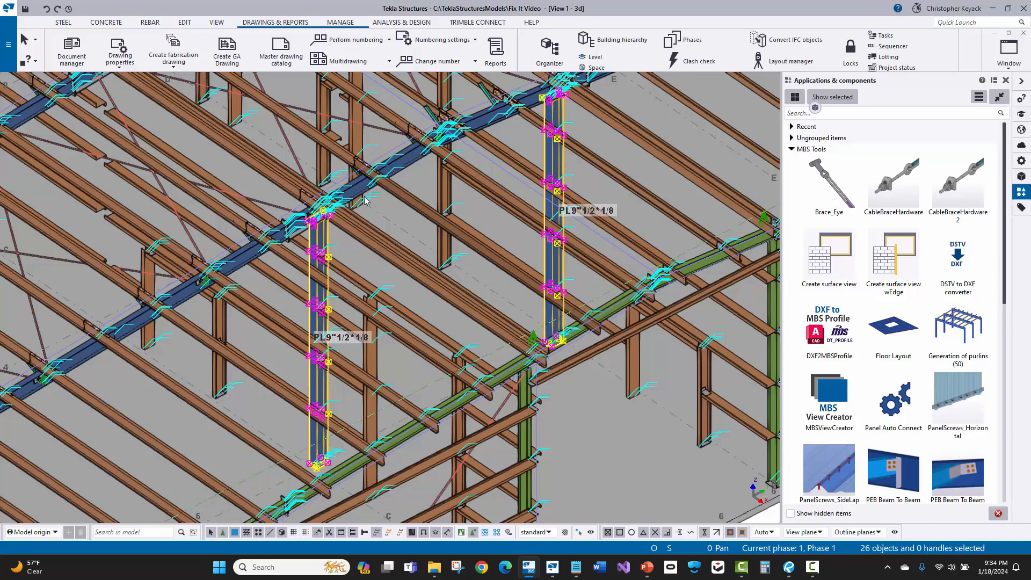
pyautogui.scroll(-3, 376, 242)
pyautogui.scroll(-2, 376, 243)
pyautogui.scroll(-2, 459, 301)
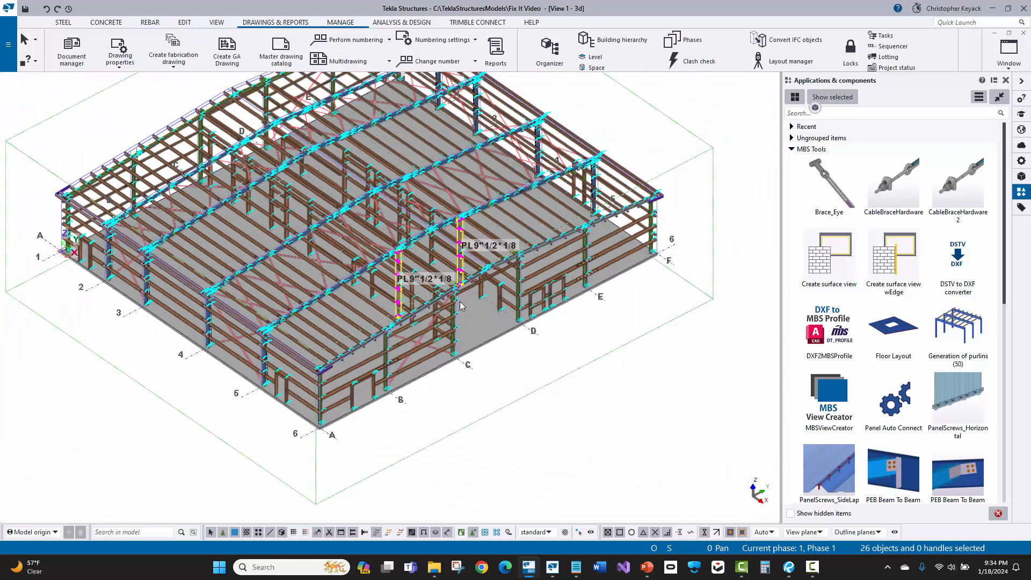
pyautogui.keyDown('ctrl'); pyautogui.moveTo(467, 308); pyautogui.dragTo(441, 302, button='middle'); pyautogui.keyUp('ctrl')
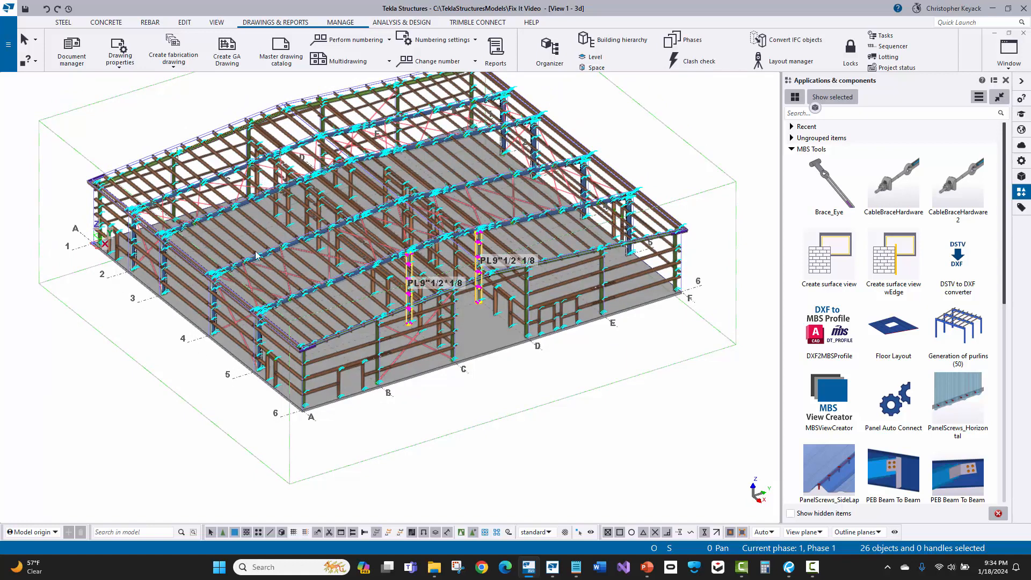
pyautogui.moveTo(397, 231); pyautogui.dragTo(434, 302, button='middle')
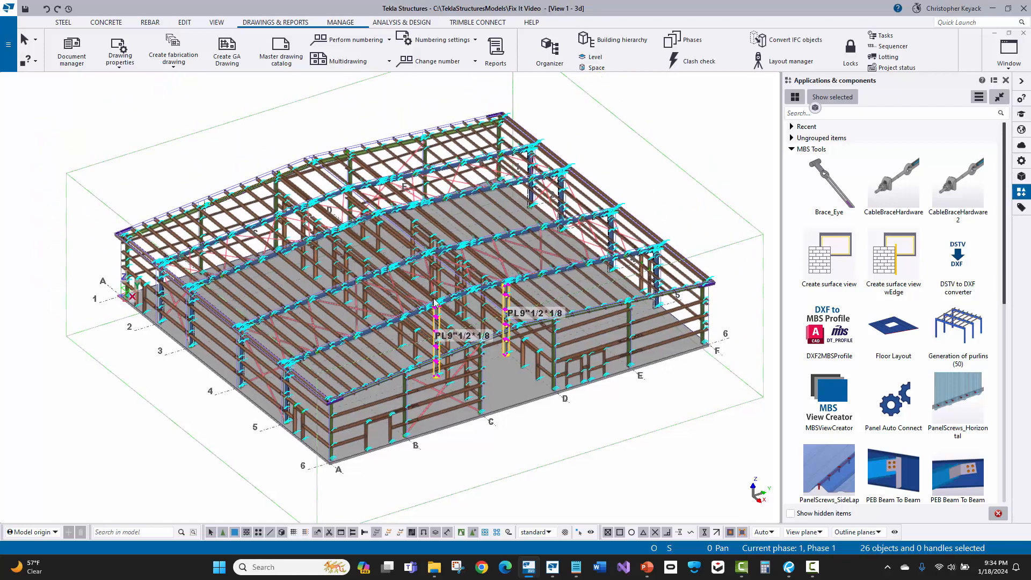
pyautogui.scroll(1, 454, 318)
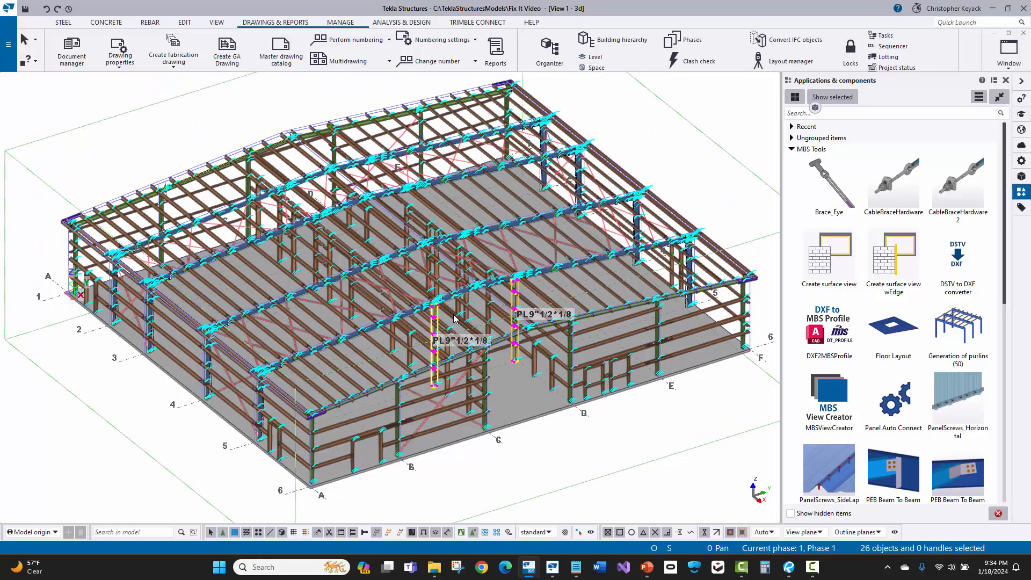
pyautogui.scroll(8, 454, 318)
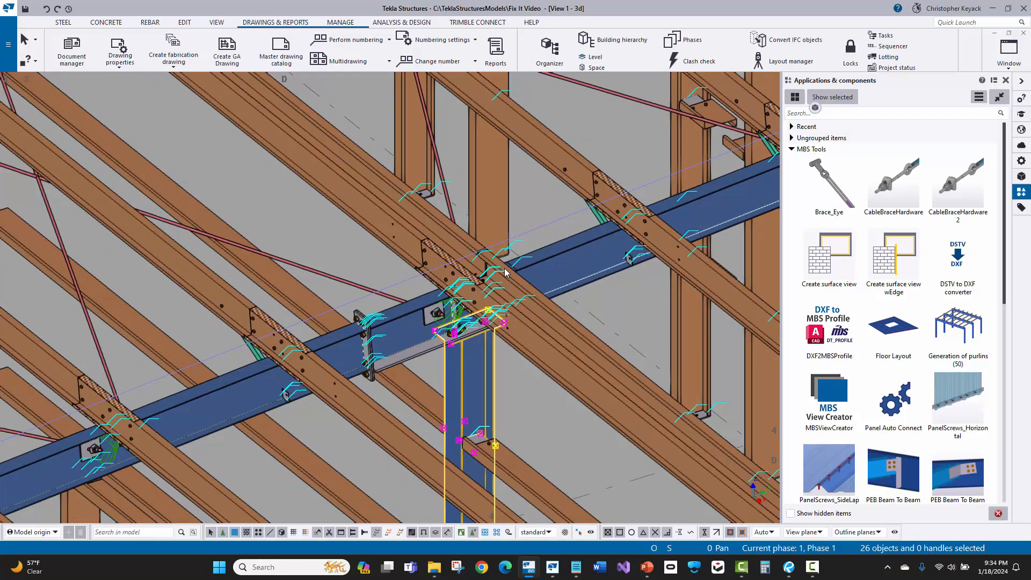
pyautogui.scroll(-10, 504, 272)
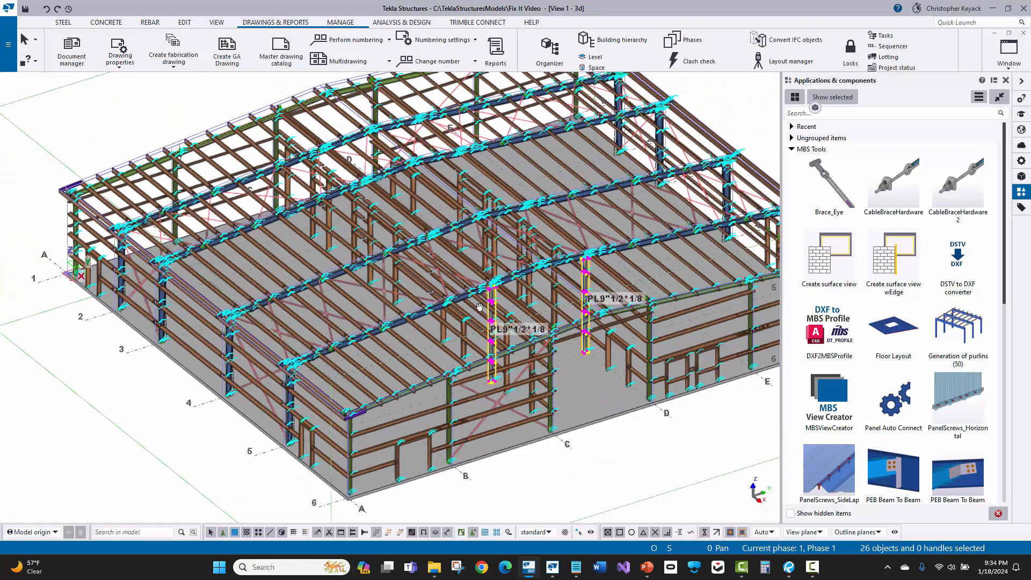
pyautogui.moveTo(479, 306); pyautogui.dragTo(495, 322, button='middle')
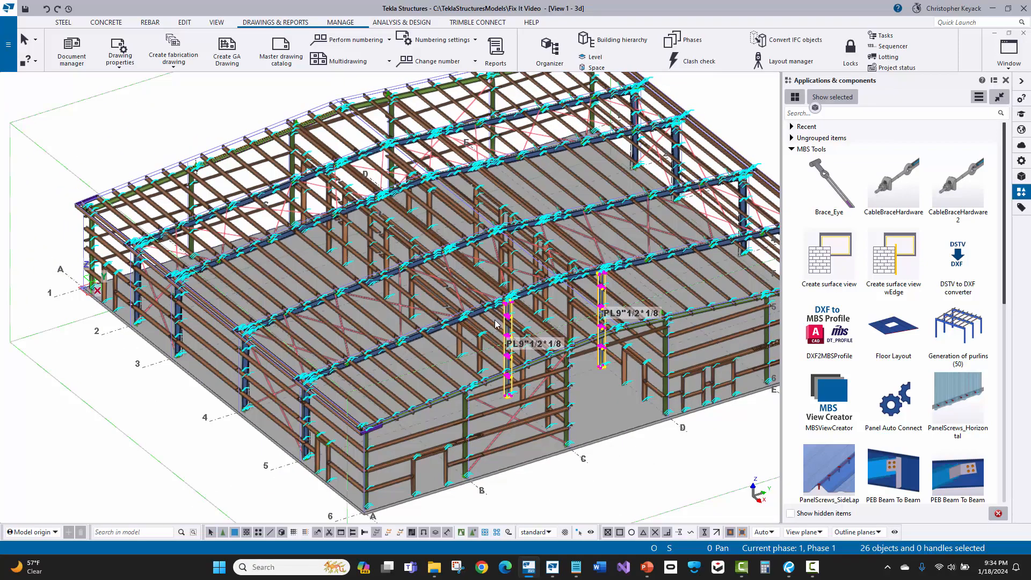
pyautogui.rightClick(170, 102)
pyautogui.click(193, 123)
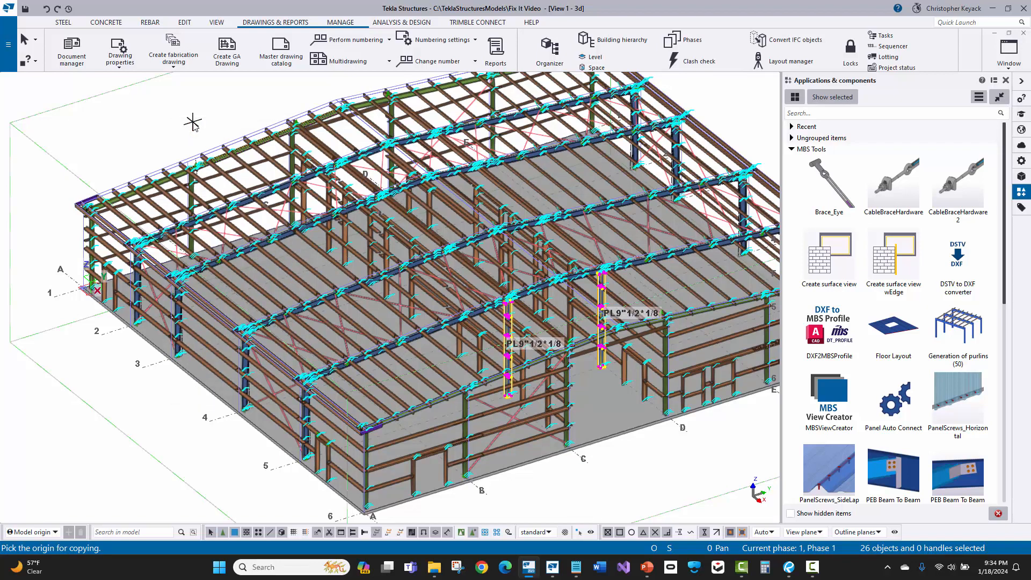
pyautogui.scroll(2, 260, 476)
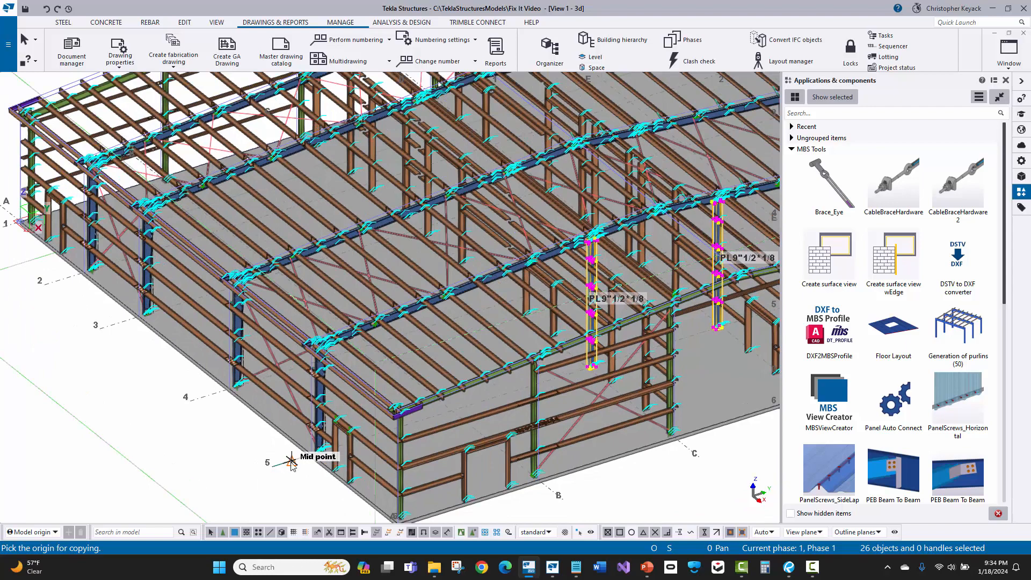
pyautogui.click(291, 460)
pyautogui.moveTo(226, 432); pyautogui.dragTo(374, 434, button='middle')
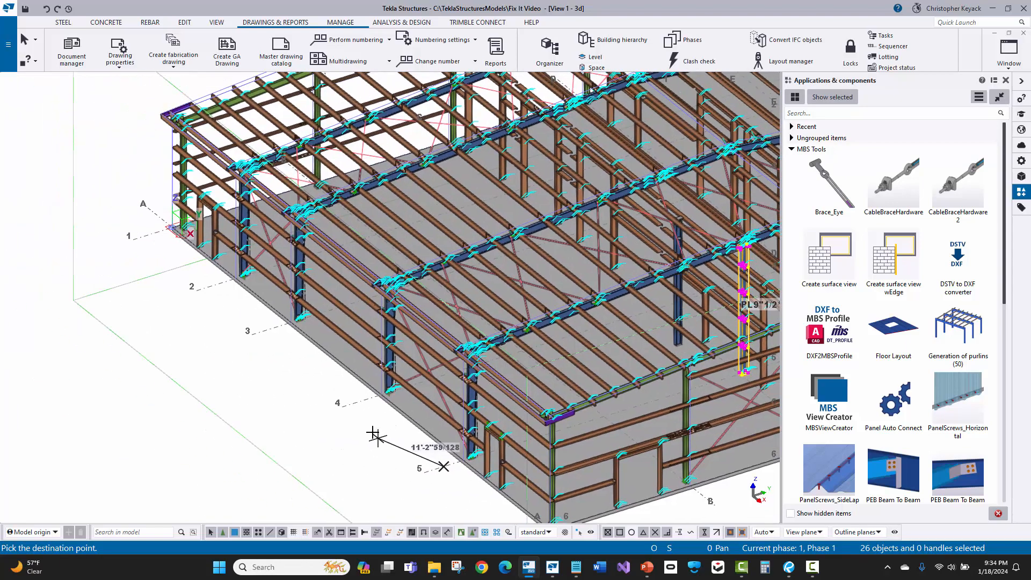
pyautogui.click(359, 399)
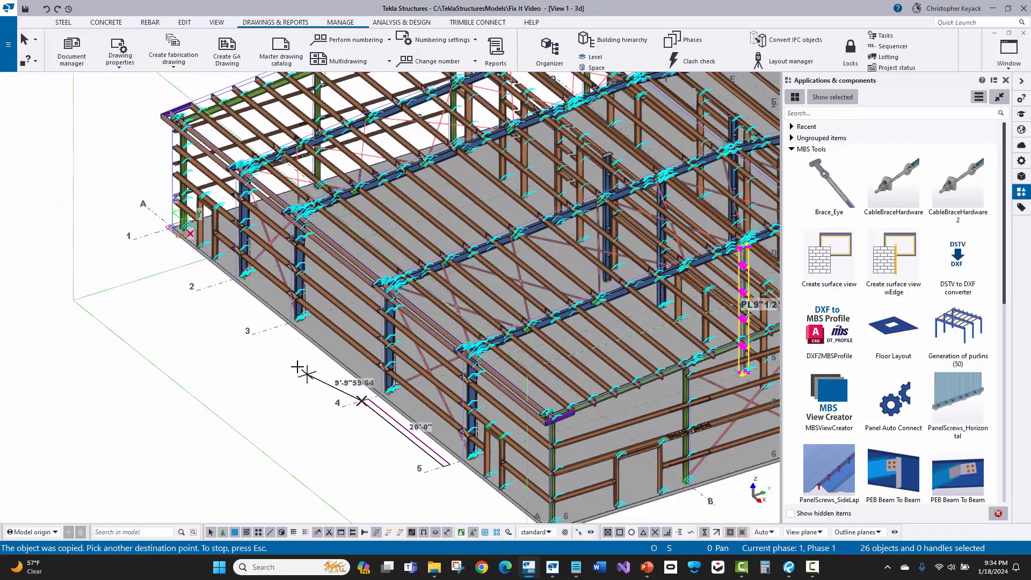
pyautogui.click(271, 329)
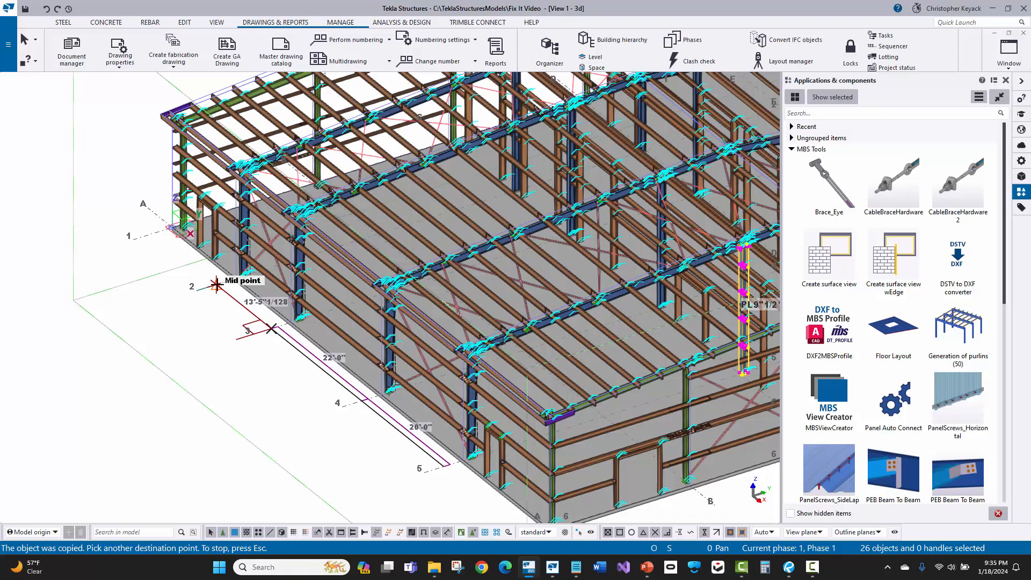
pyautogui.click(216, 285)
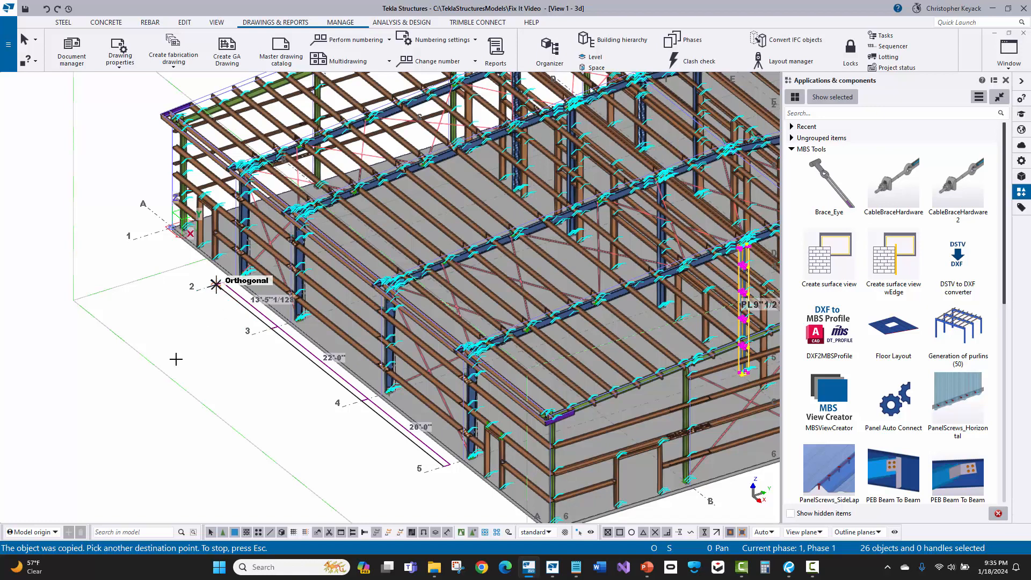
pyautogui.scroll(-2, 89, 378)
pyautogui.rightClick(175, 125)
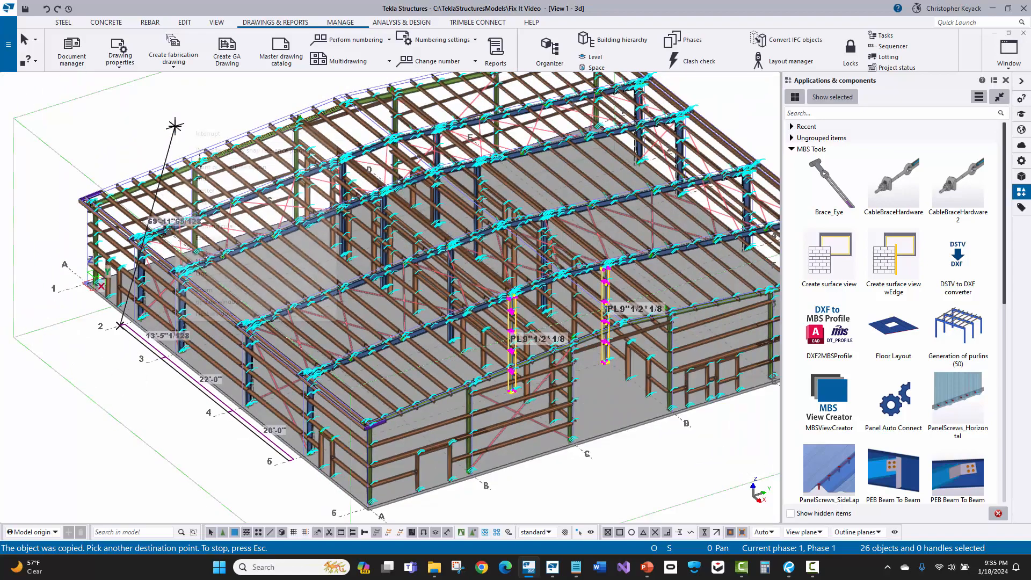
pyautogui.click(197, 133)
# Inquire the bolt group joining a copied column's cap plate to the rafter, and check the copied columns across the frames.
pyautogui.scroll(10, 432, 230)
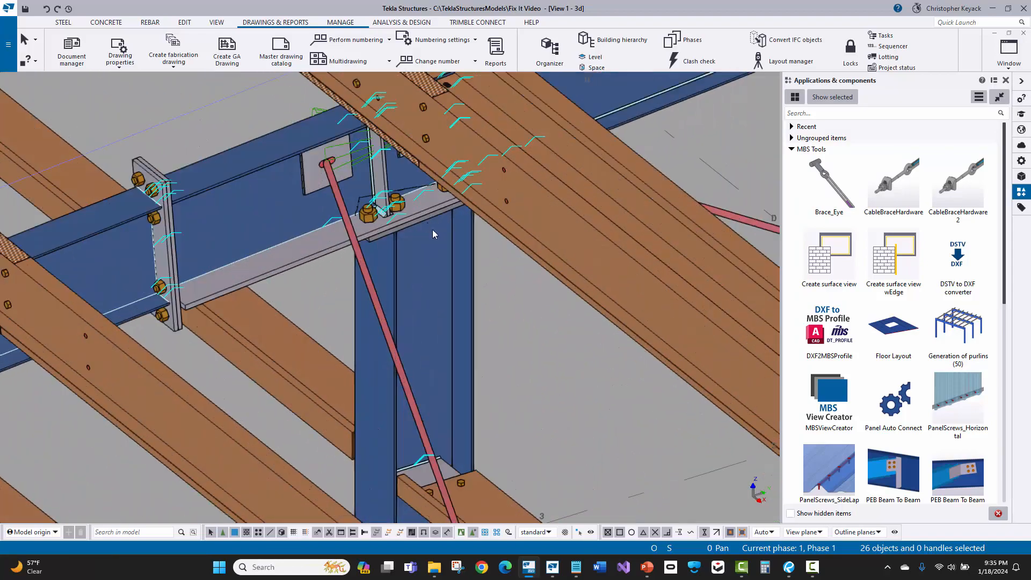
pyautogui.click(495, 266)
pyautogui.scroll(5, 369, 234)
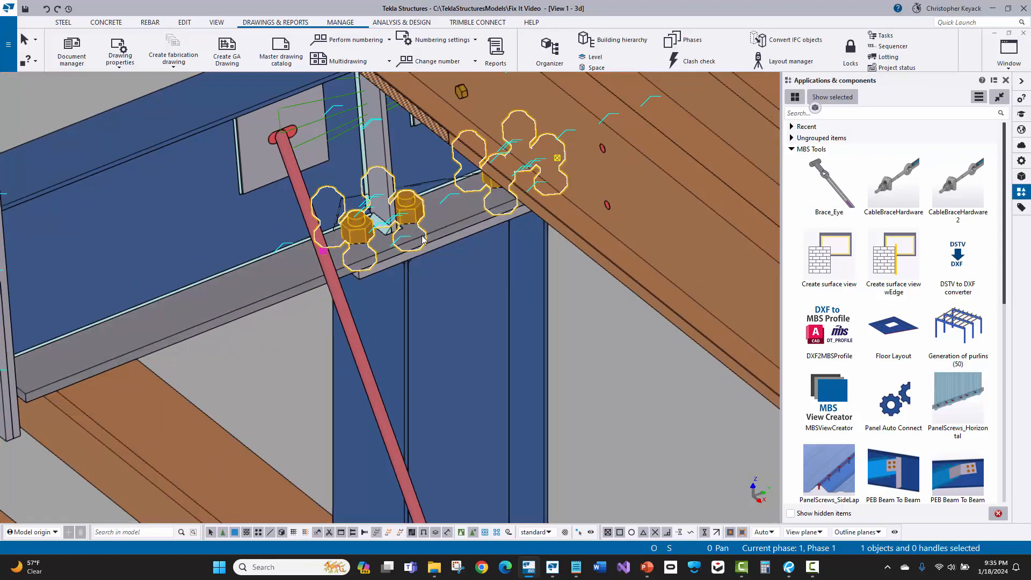
pyautogui.rightClick(415, 208)
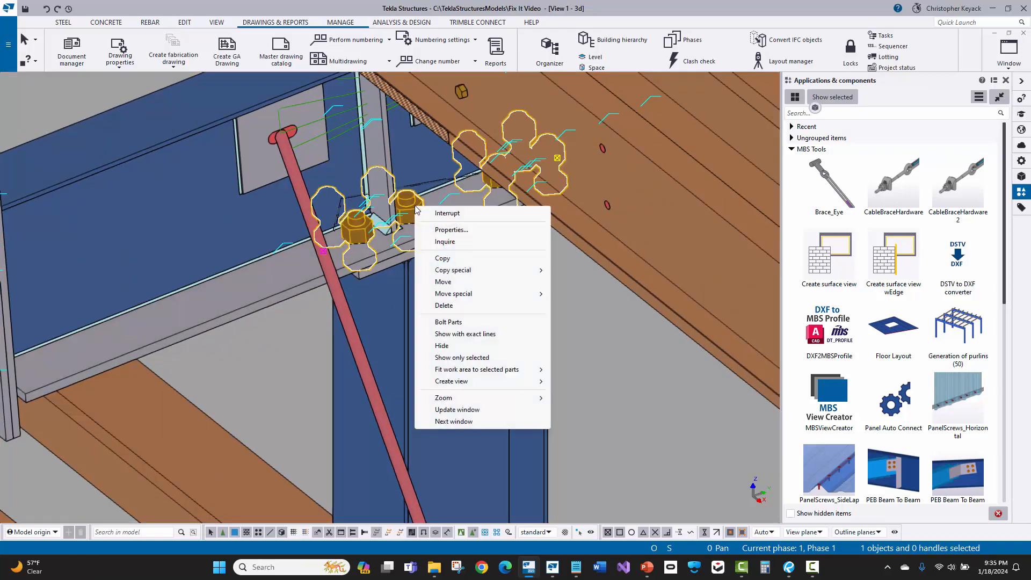
pyautogui.click(444, 242)
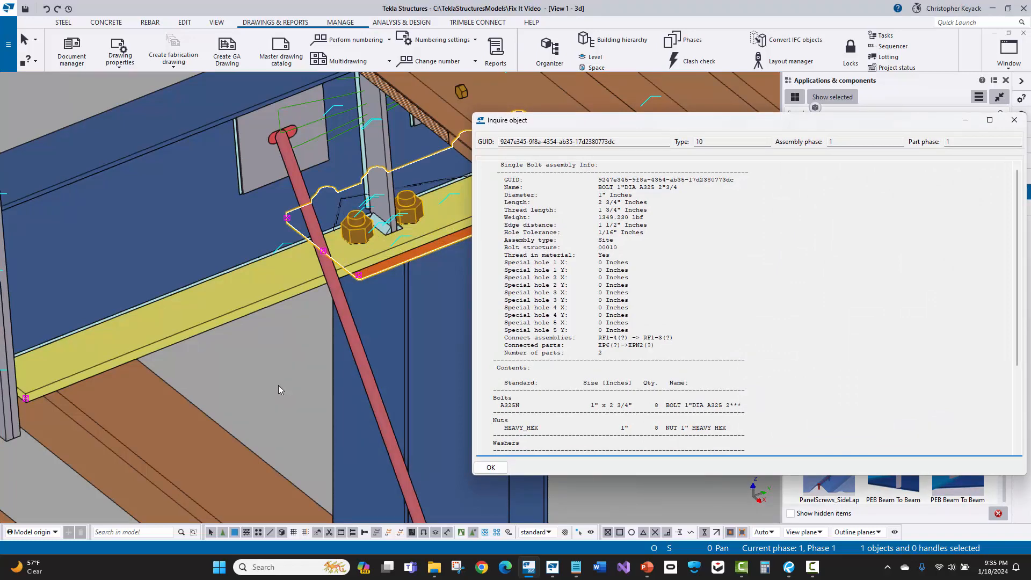
pyautogui.click(489, 466)
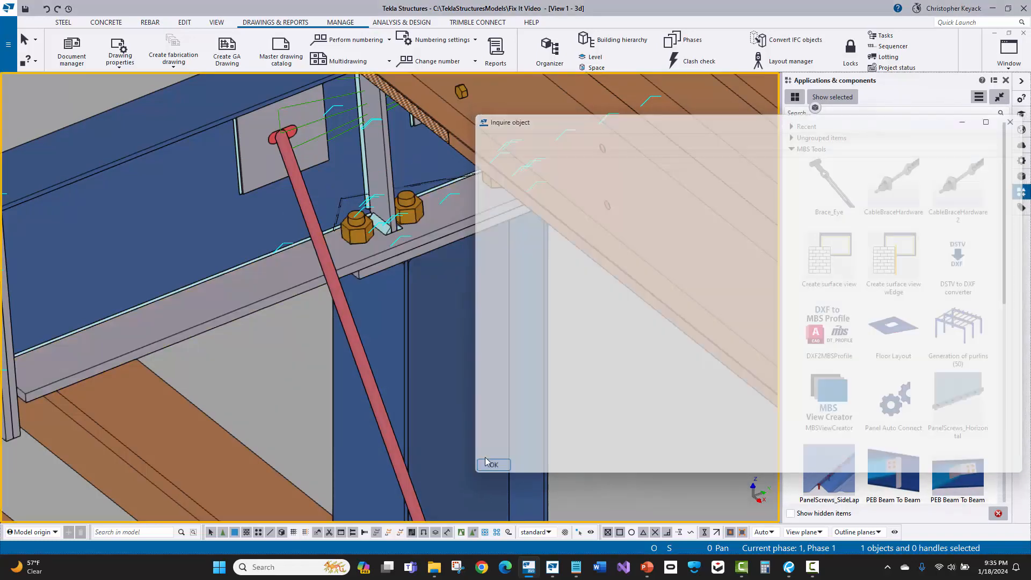
pyautogui.scroll(-3, 488, 385)
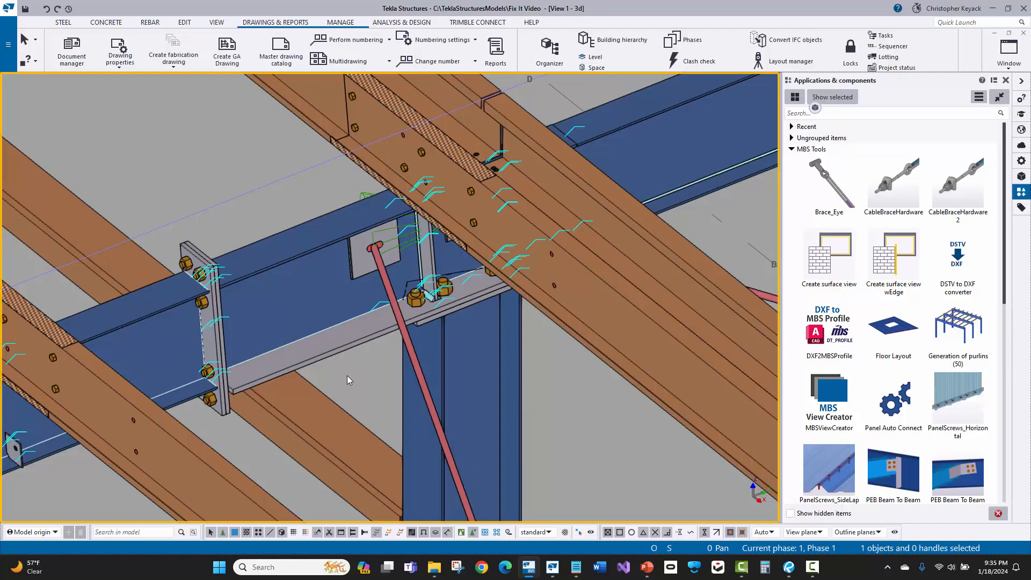
pyautogui.scroll(-5, 347, 375)
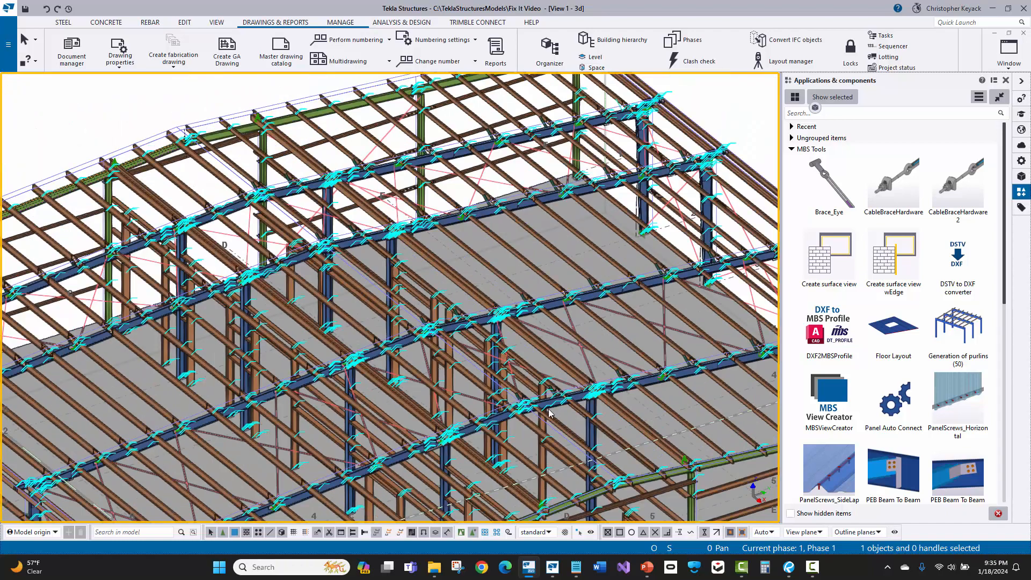
pyautogui.moveTo(587, 419); pyautogui.dragTo(606, 356, button='middle')
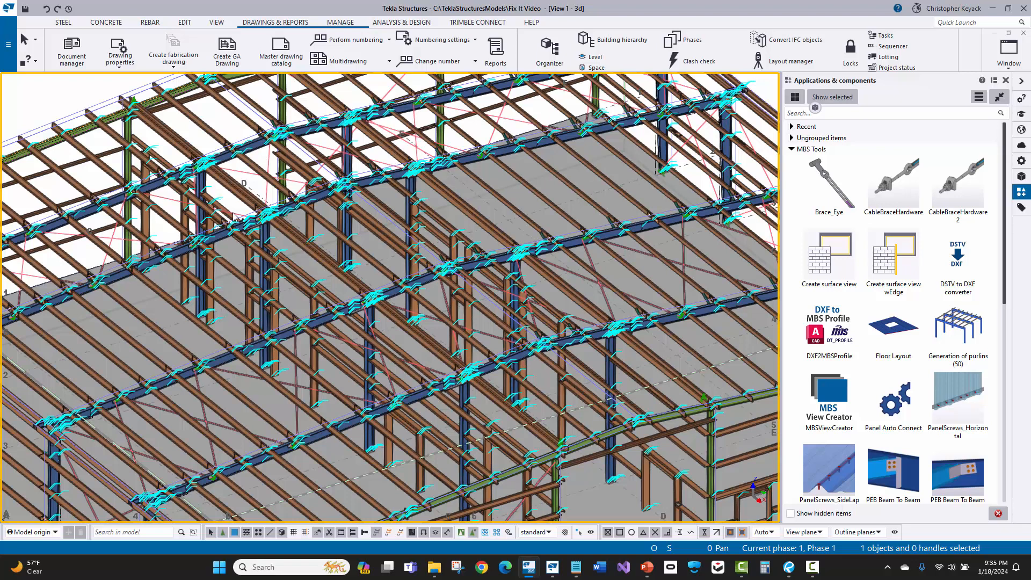
pyautogui.moveTo(233, 216); pyautogui.dragTo(280, 224, button='middle')
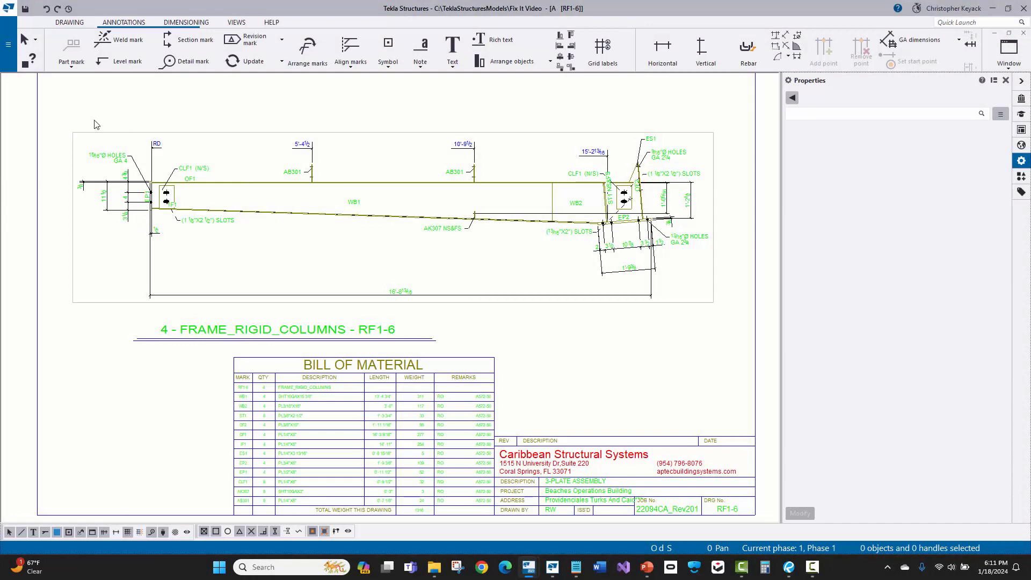
# Examine the CLF1 clip plate and its slots at the base end of the column in assembly drawing RF1-6.
pyautogui.scroll(3, 81, 156)
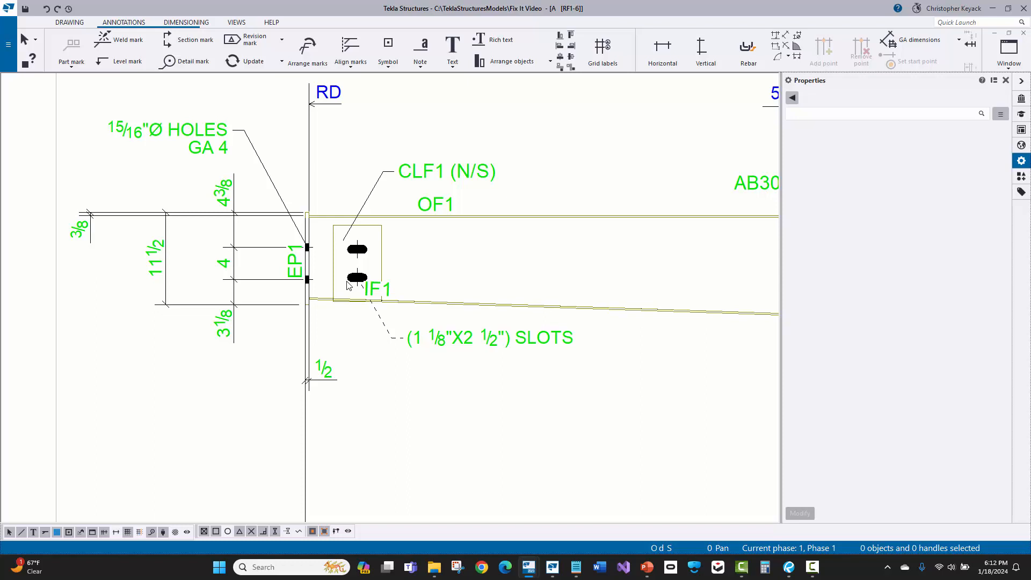
pyautogui.scroll(2, 349, 285)
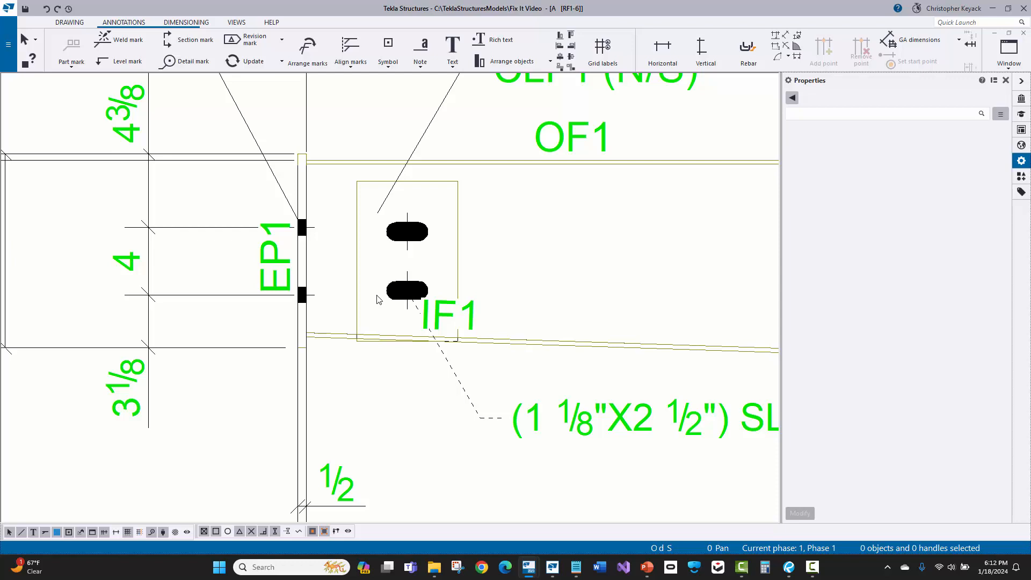
pyautogui.click(366, 308)
pyautogui.click(361, 377)
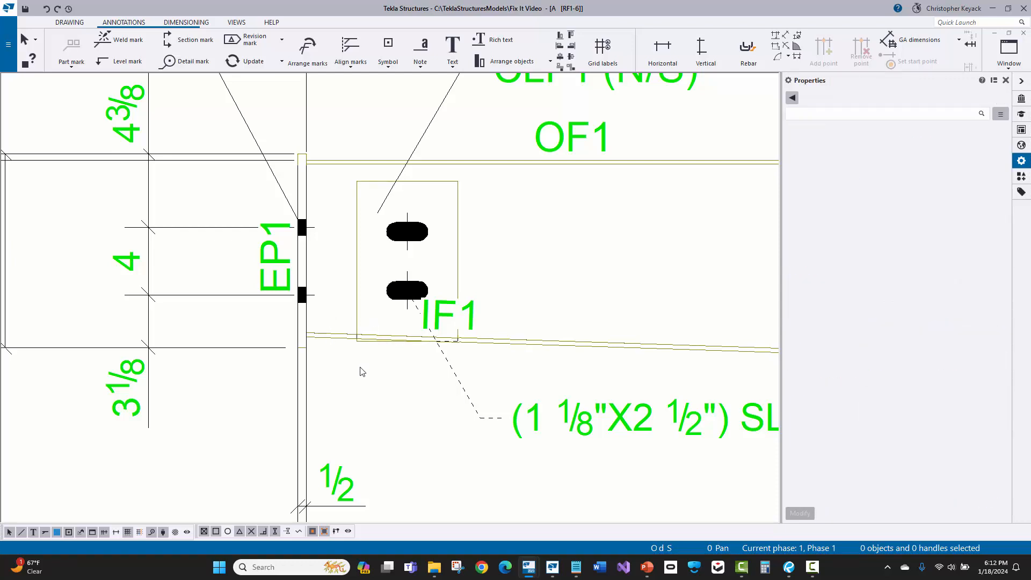
pyautogui.scroll(-5, 345, 352)
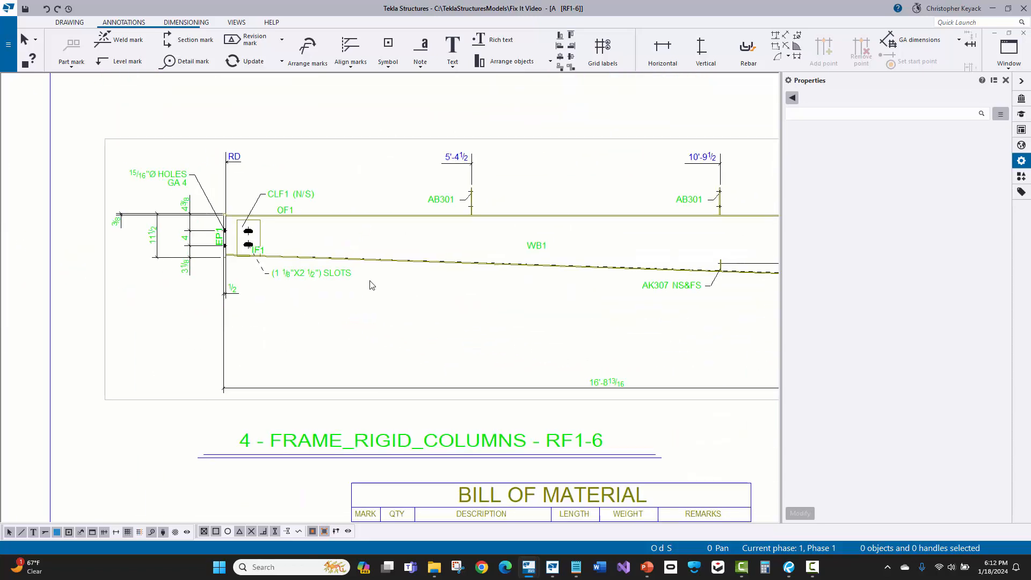
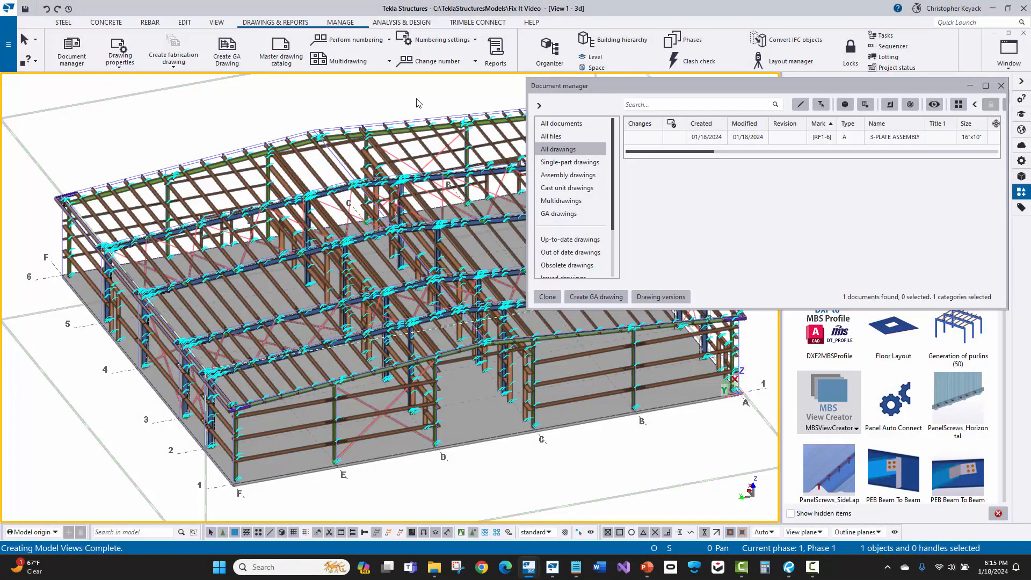
# Select in the model all parts belonging to assembly drawing RF1-6, and locate them along grid line F.
pyautogui.click(677, 137)
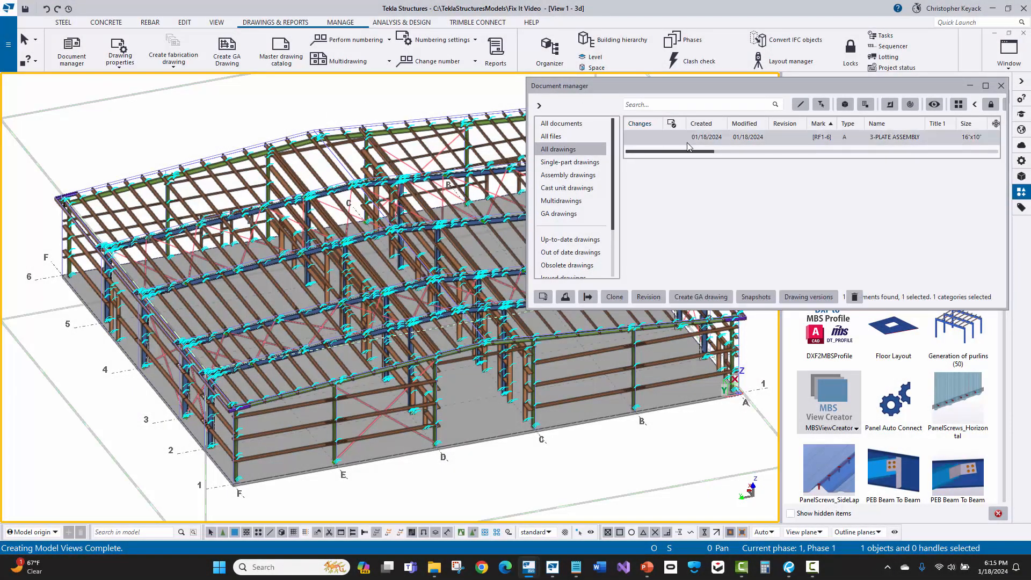
pyautogui.click(843, 105)
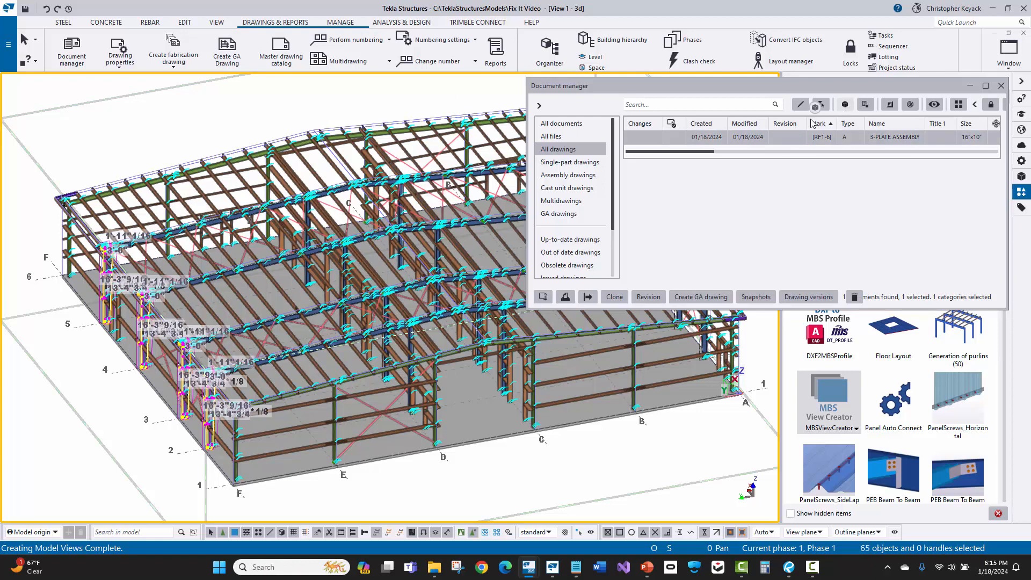
pyautogui.scroll(2, 86, 398)
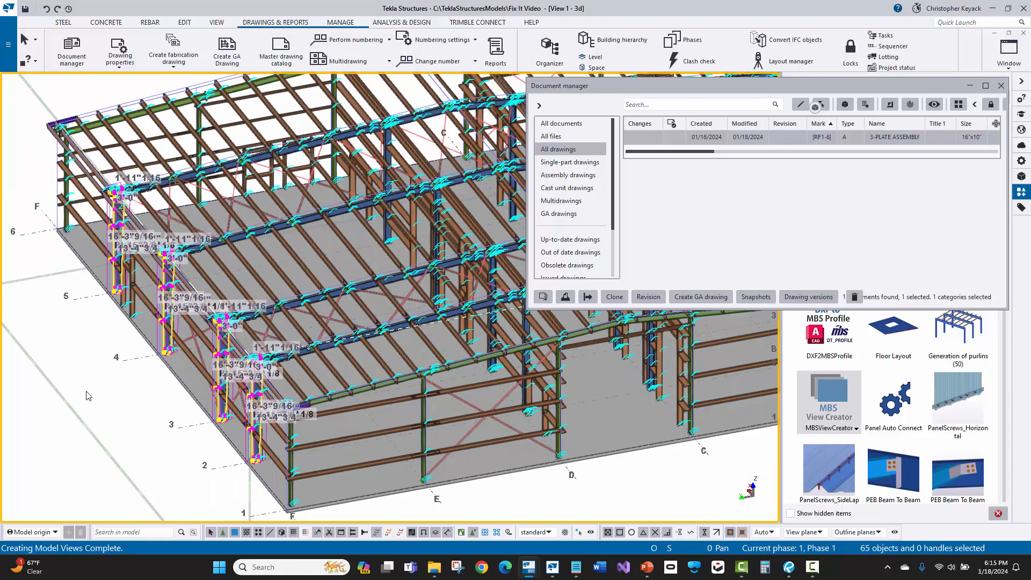
pyautogui.moveTo(91, 391); pyautogui.dragTo(103, 371, button='middle')
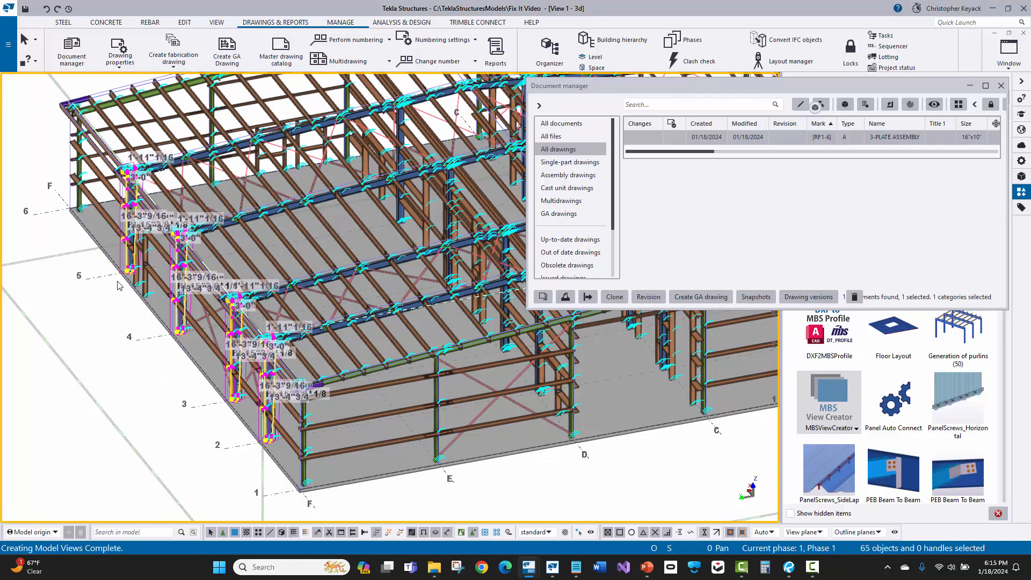
# Clear the selection of the RF1-6 parts and close the document manager.
pyautogui.moveTo(114, 280); pyautogui.dragTo(155, 262, button='middle')
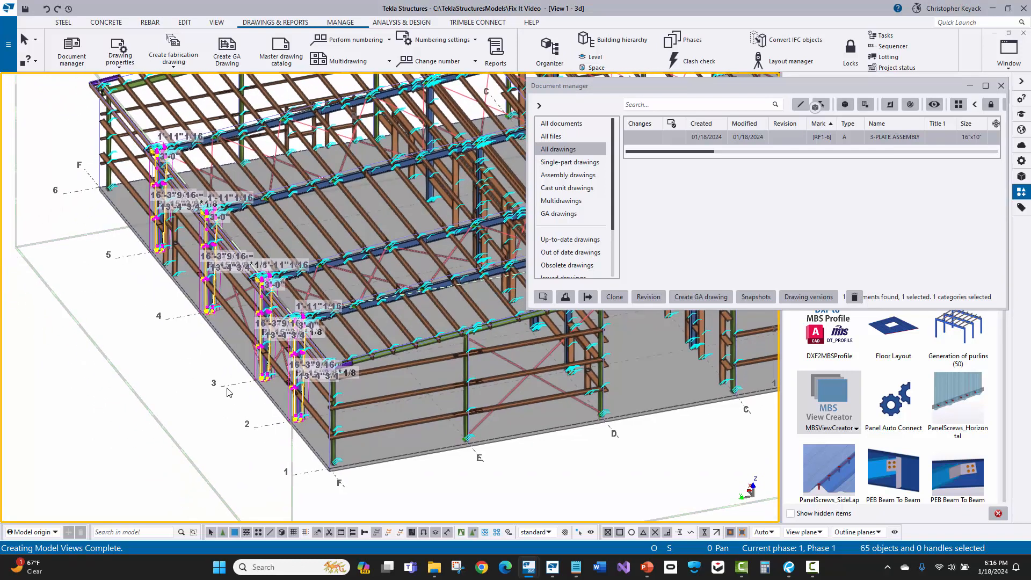
pyautogui.click(105, 321)
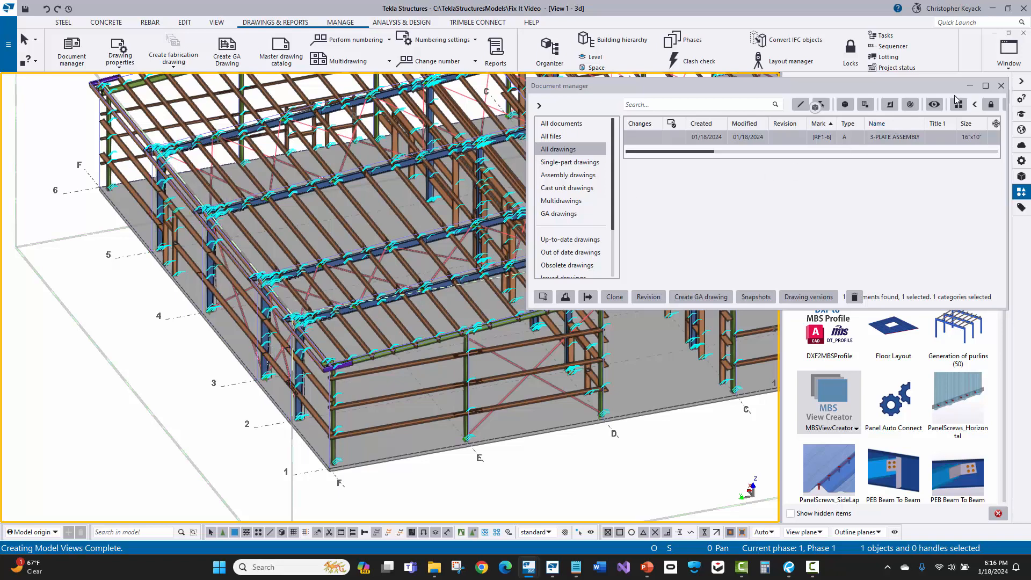
pyautogui.click(1001, 85)
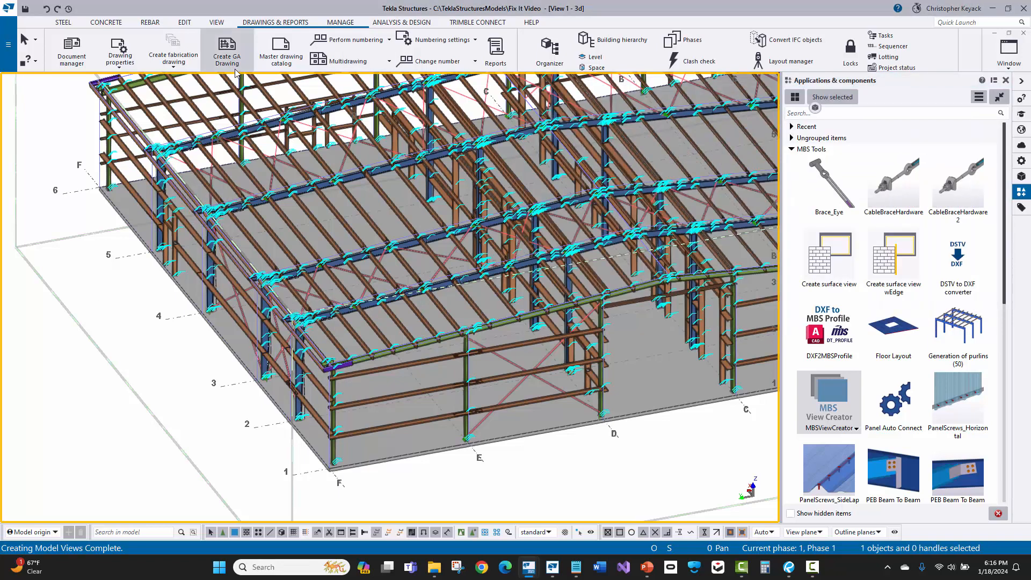
# Measure the distance between grid lines 2 and 5 along grid line F.
pyautogui.click(184, 22)
pyautogui.click(500, 48)
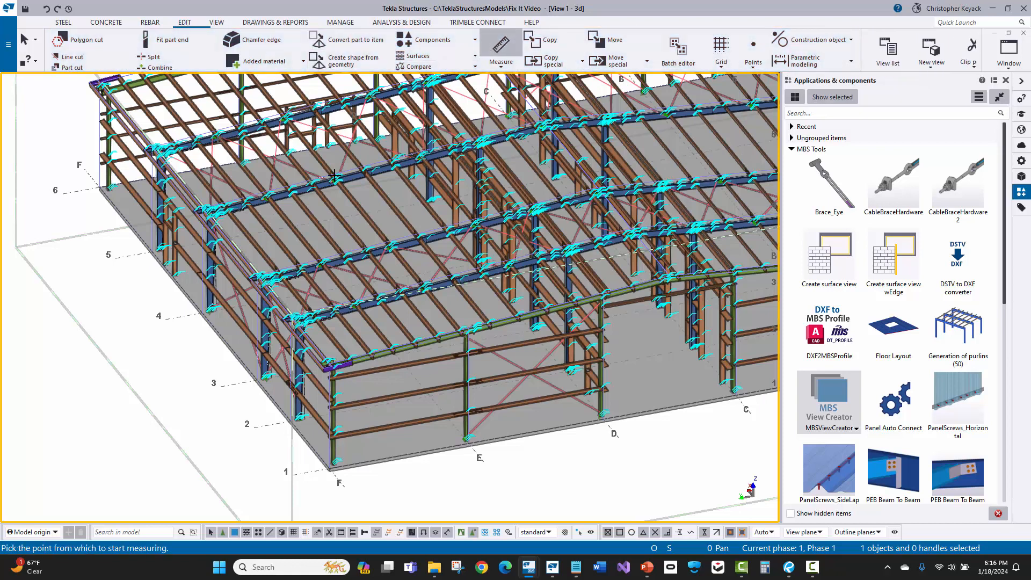
pyautogui.click(266, 423)
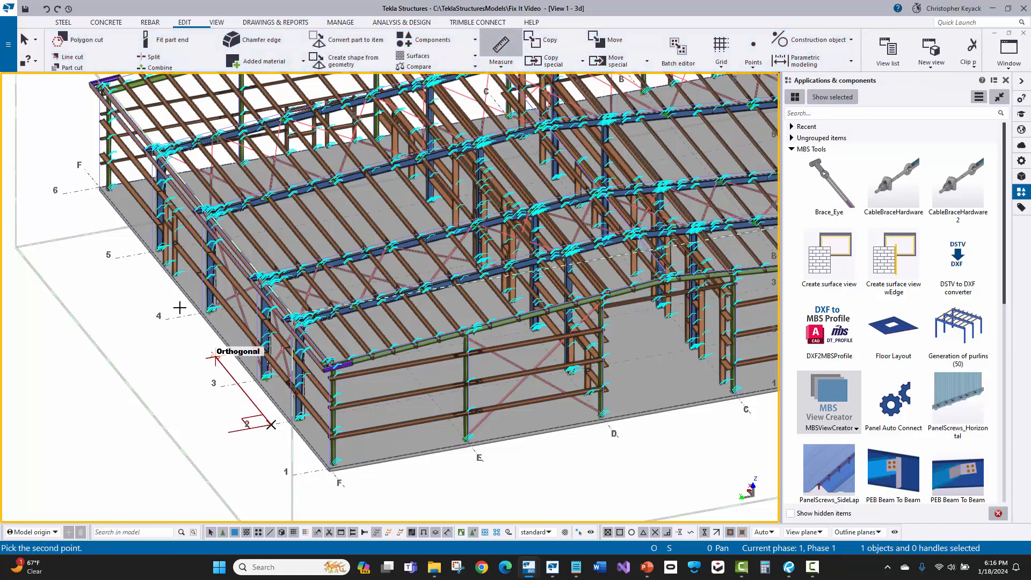
pyautogui.click(132, 255)
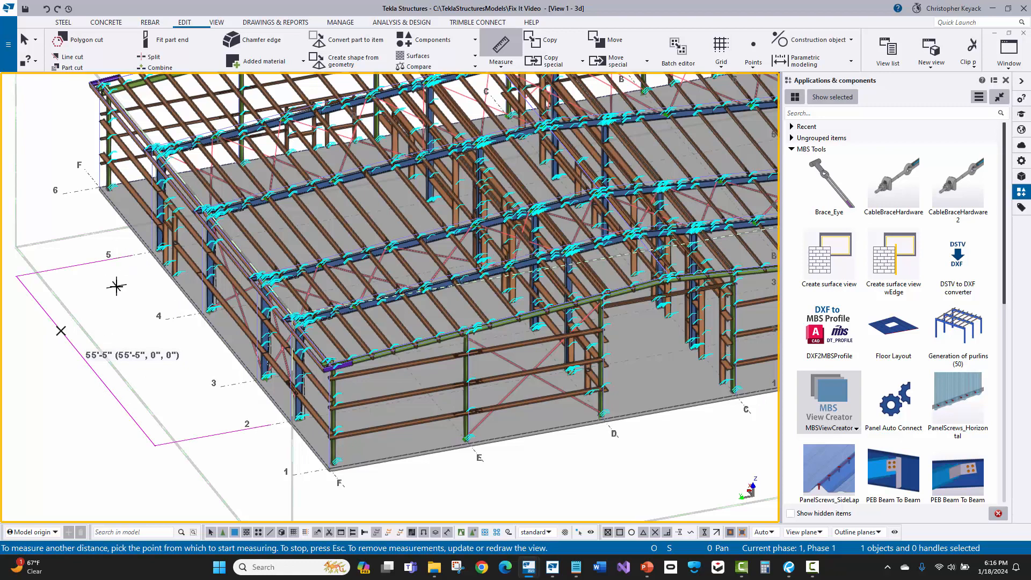
pyautogui.scroll(3, 86, 365)
pyautogui.rightClick(135, 256)
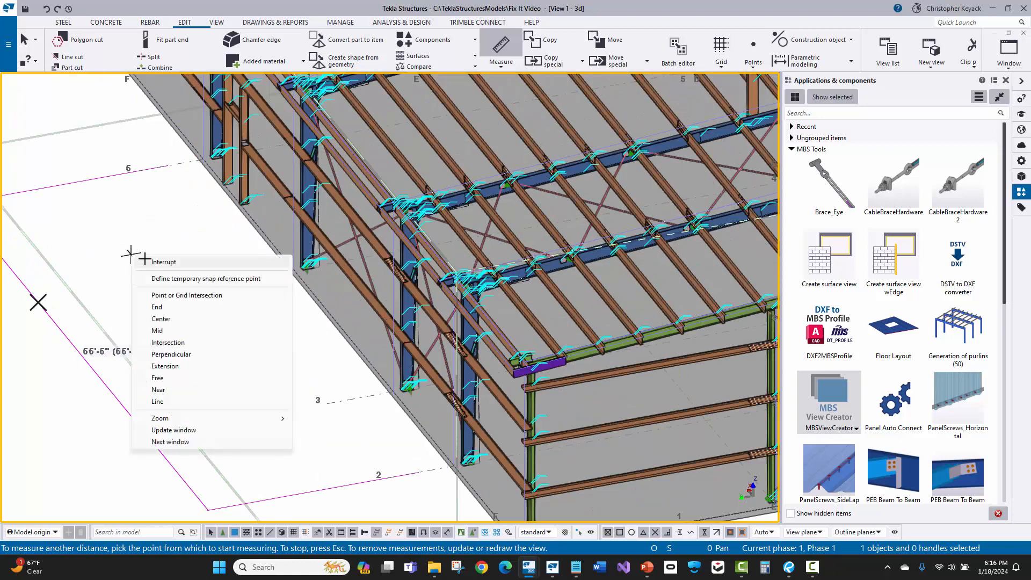
pyautogui.click(154, 260)
pyautogui.scroll(-2, 150, 269)
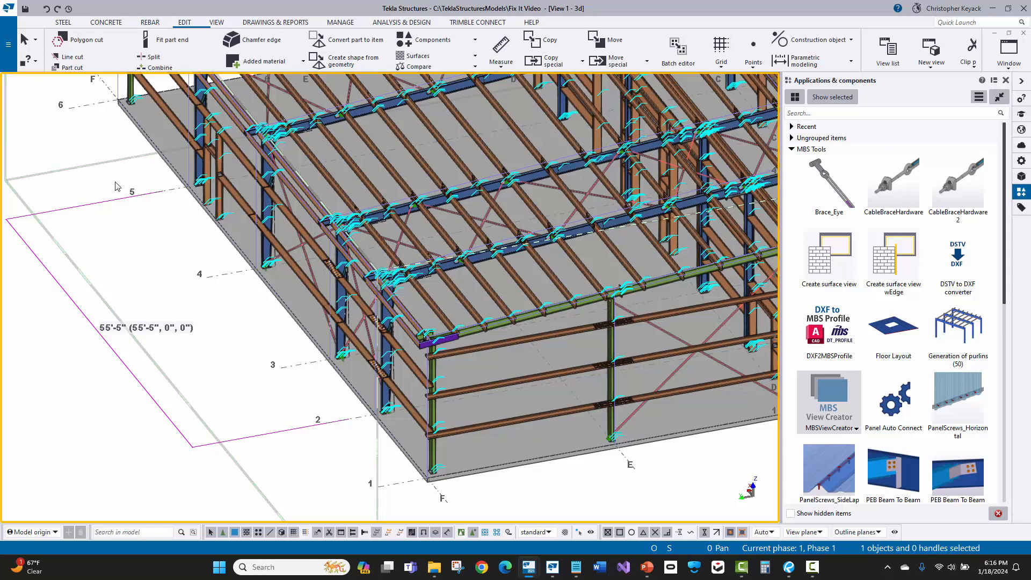
# Show the named view RIGID FRAME ELEVATION: FRAME LINE 2.
pyautogui.click(216, 22)
pyautogui.click(72, 51)
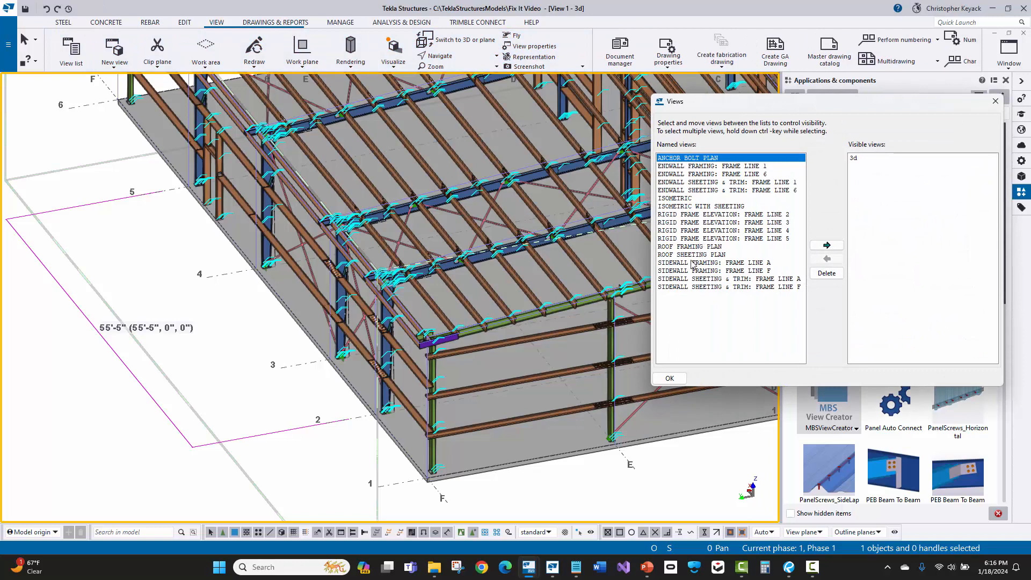
pyautogui.click(704, 216)
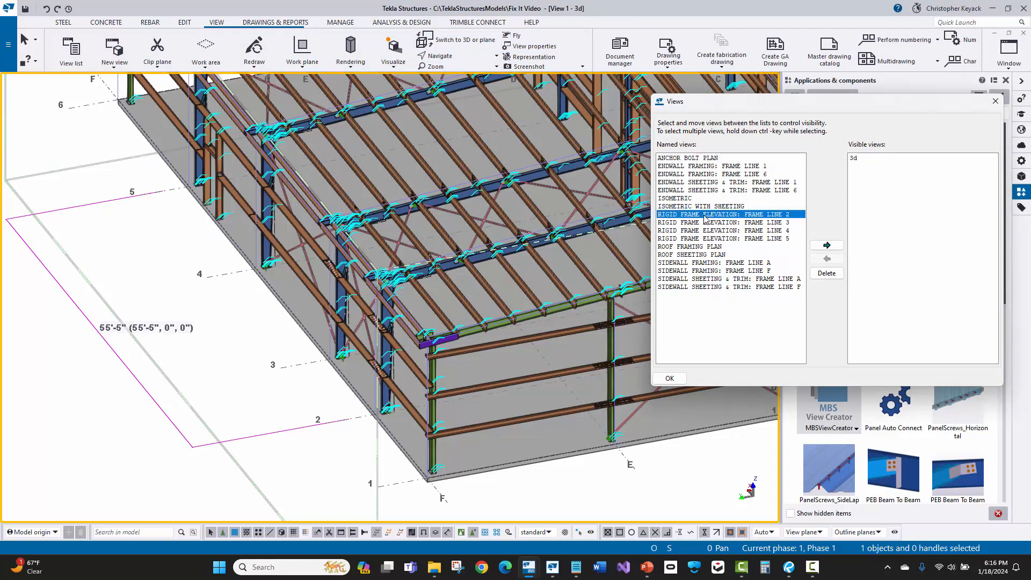
pyautogui.click(827, 245)
pyautogui.click(995, 101)
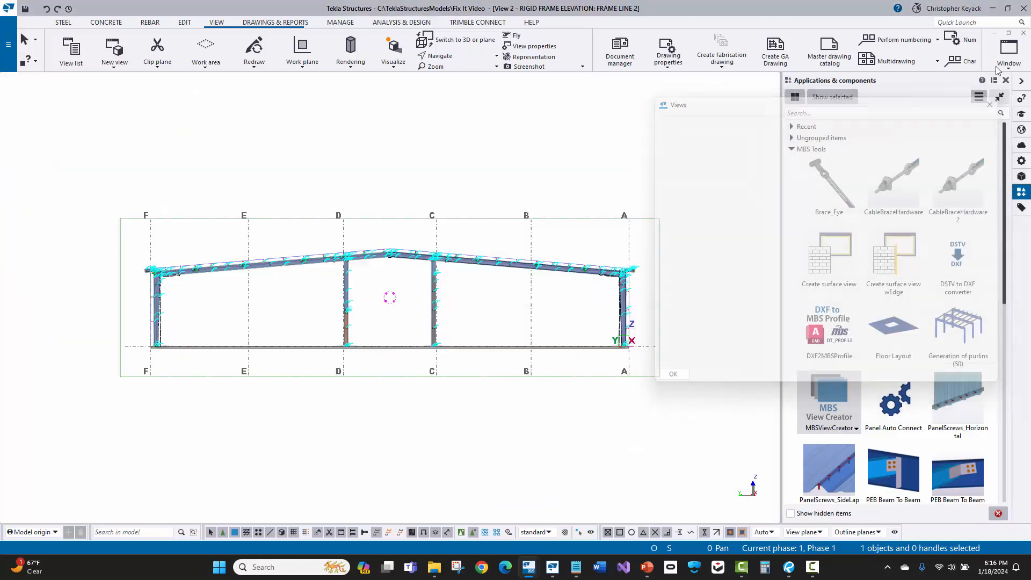
# Tile the frame line 2 elevation beside the 3D view, and select the framing near grid line F to locate it in both.
pyautogui.click(999, 61)
pyautogui.click(913, 98)
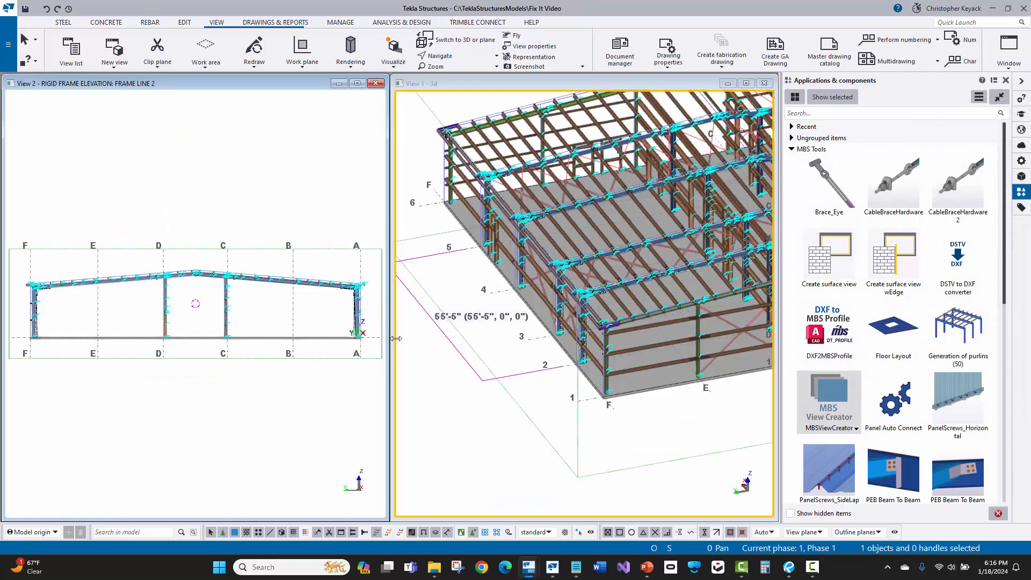
pyautogui.moveTo(83, 269); pyautogui.dragTo(19, 332)
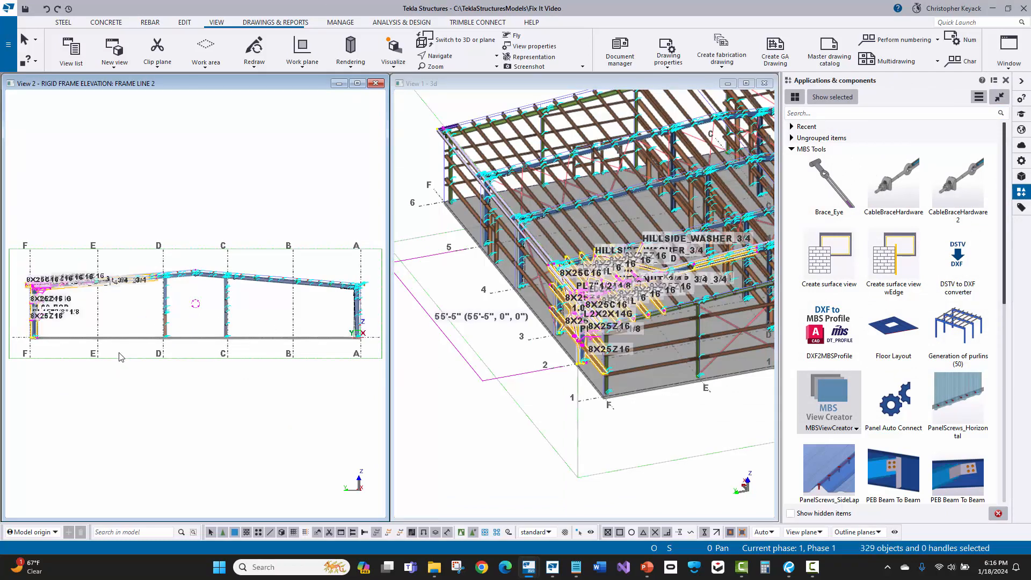
pyautogui.scroll(5, 572, 283)
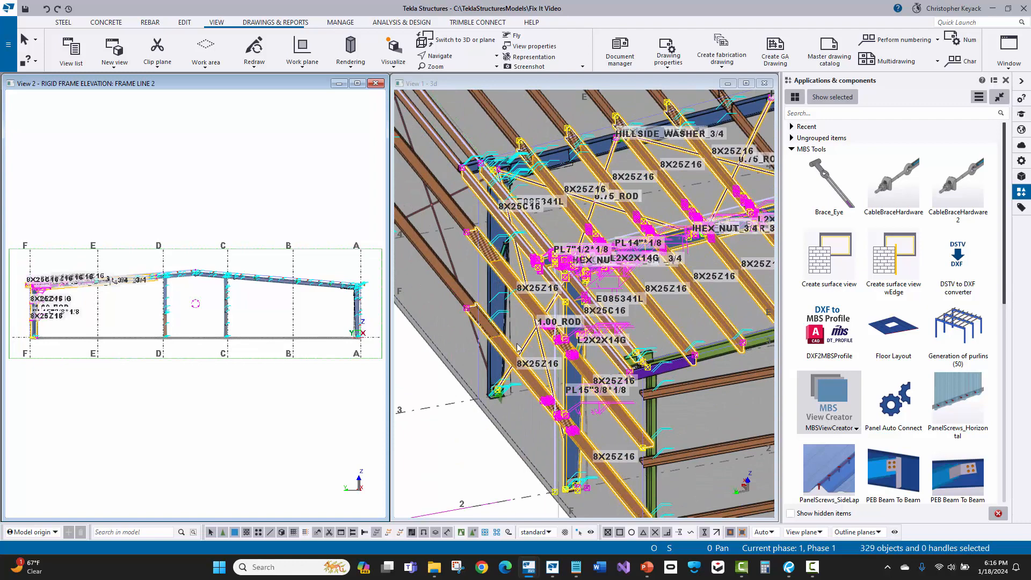
# Set the downward view depth of the frame line 2 elevation to 58'-0".
pyautogui.doubleClick(173, 199)
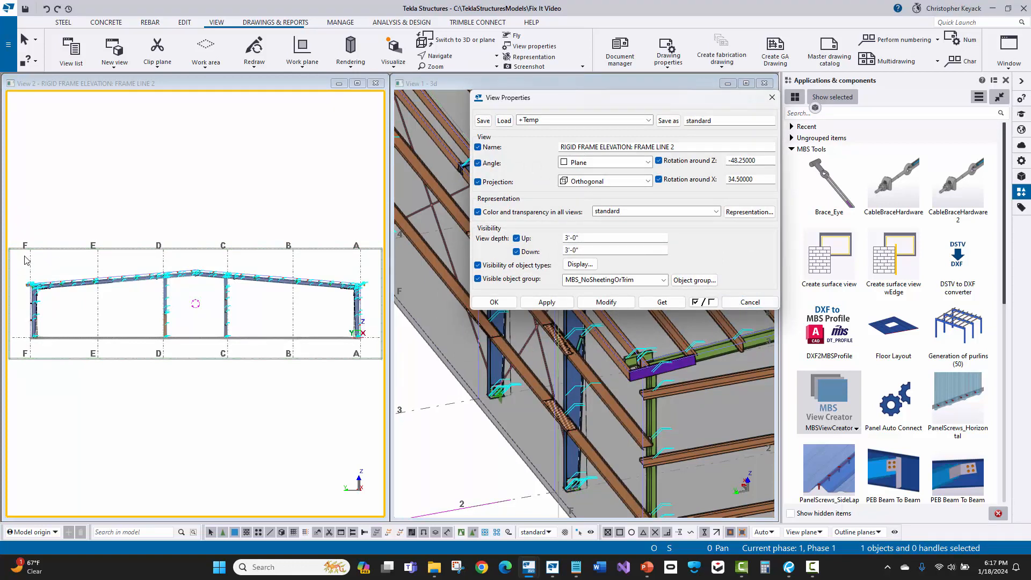
pyautogui.scroll(-4, 577, 436)
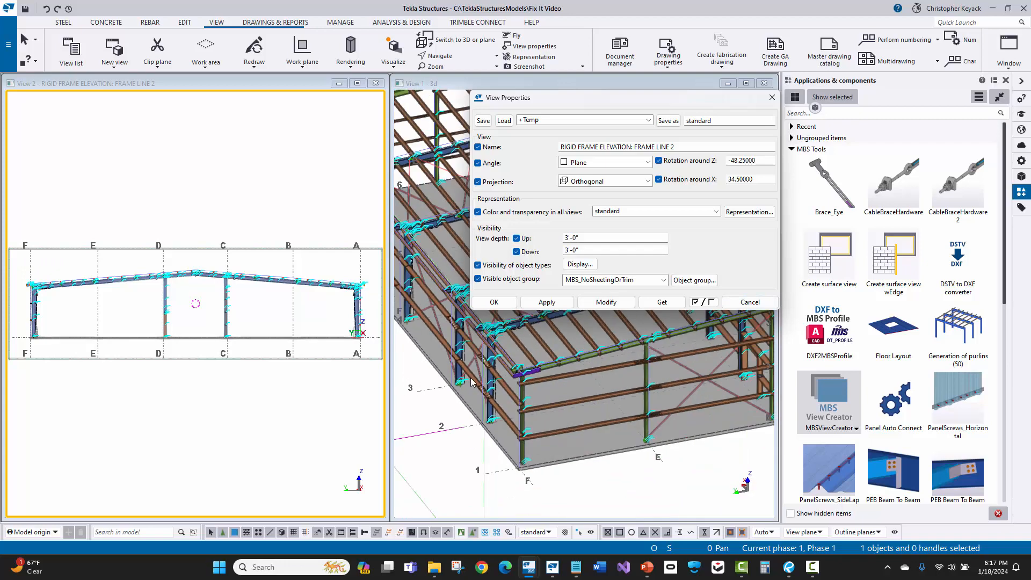
pyautogui.keyDown('ctrl'); pyautogui.moveTo(577, 436); pyautogui.dragTo(609, 447, button='middle'); pyautogui.keyUp('ctrl')
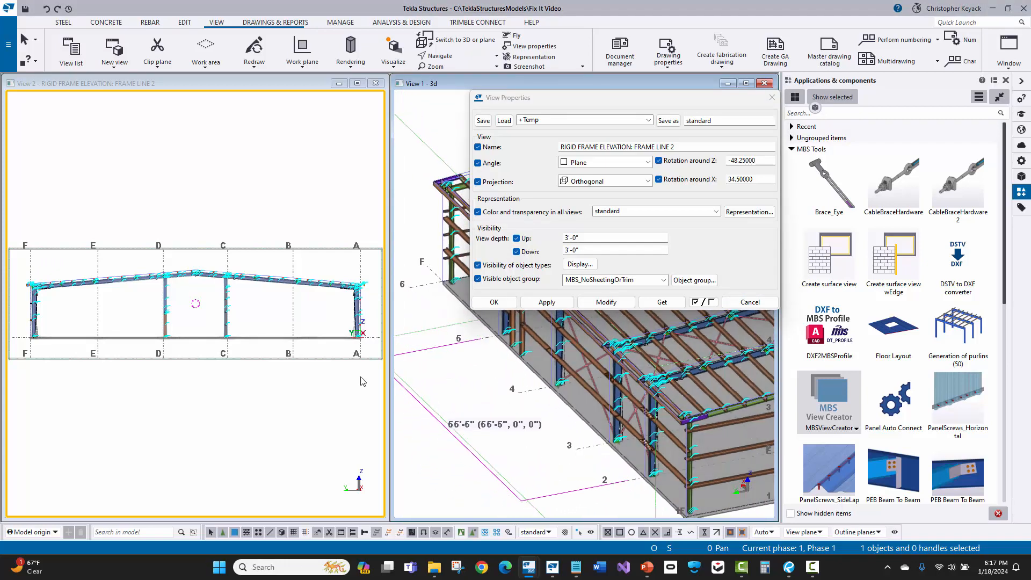
pyautogui.moveTo(597, 251); pyautogui.dragTo(554, 252)
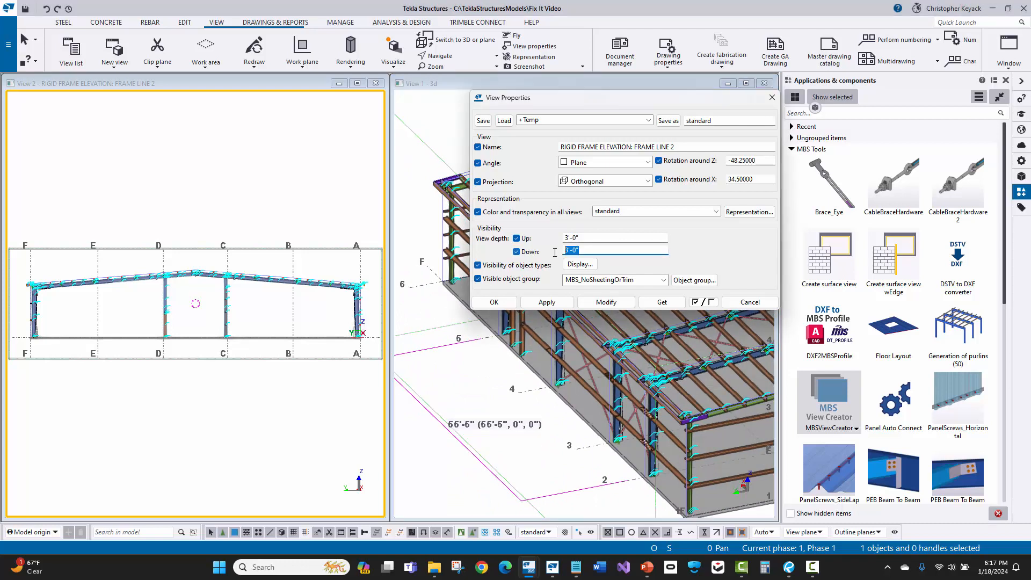
pyautogui.write('58')
pyautogui.click(605, 303)
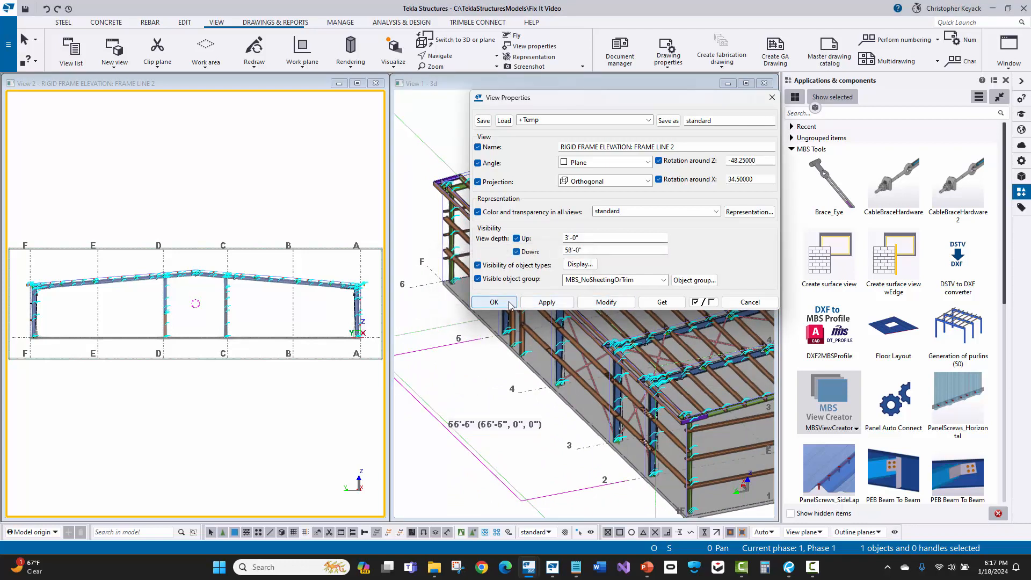
pyautogui.click(494, 303)
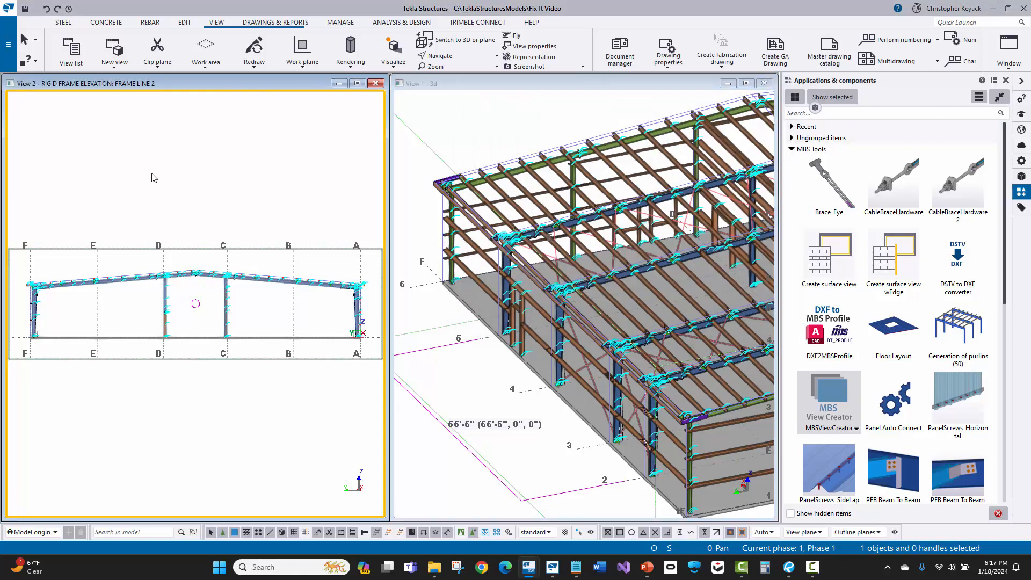
# Fit the elevation view's work area to the entire model, check the frames included in its depth, and return to the plane view.
pyautogui.rightClick(182, 156)
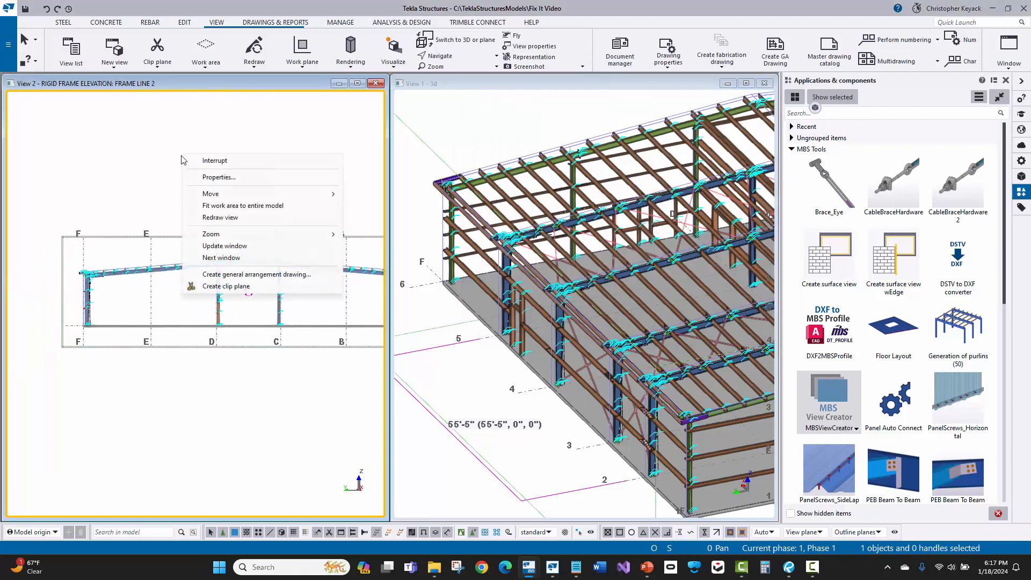
pyautogui.click(189, 205)
pyautogui.moveTo(111, 217); pyautogui.dragTo(154, 200, button='middle')
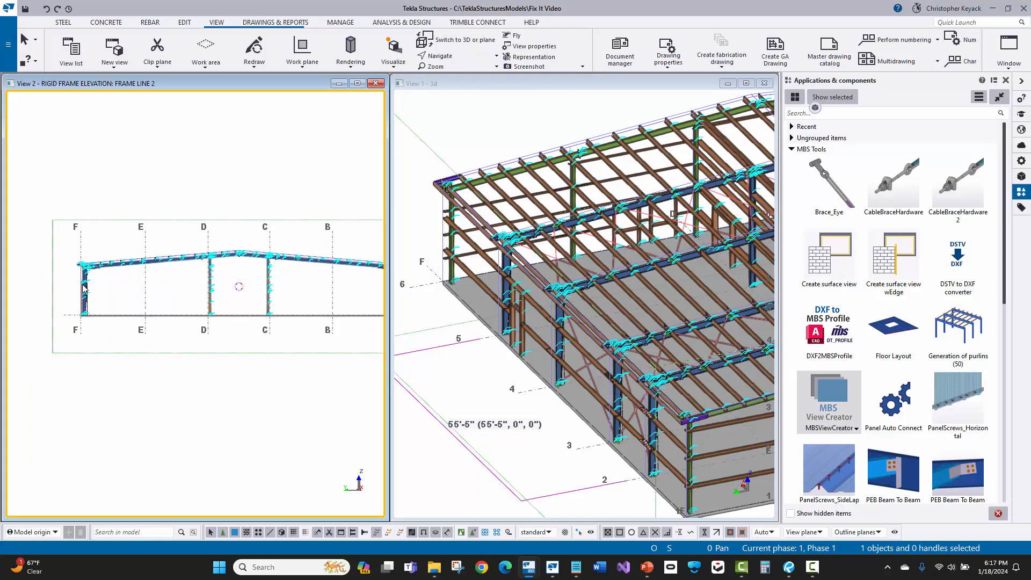
pyautogui.scroll(3, 72, 285)
pyautogui.scroll(2, 58, 290)
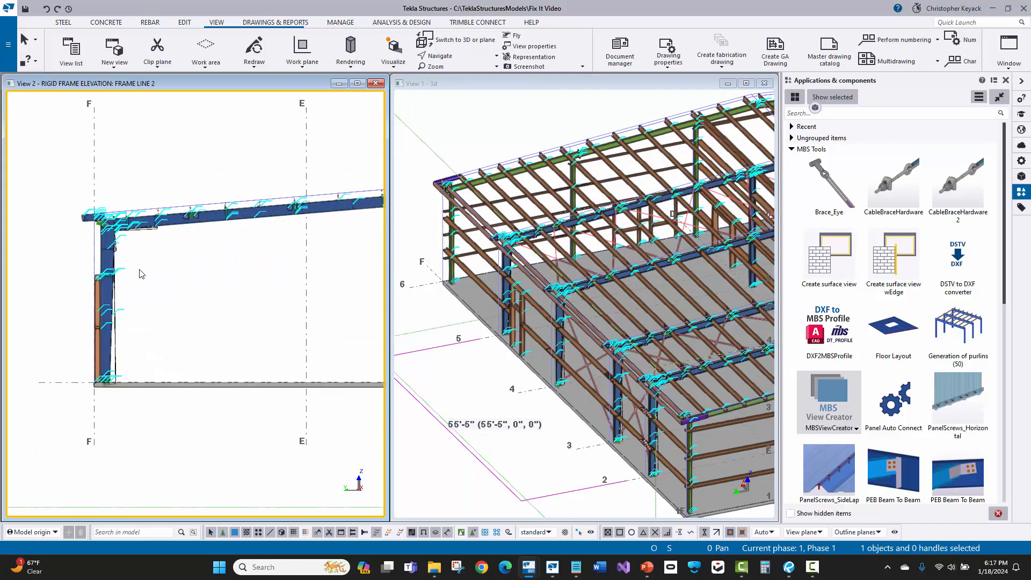
pyautogui.scroll(-2, 142, 272)
pyautogui.keyDown('ctrl'); pyautogui.moveTo(89, 263); pyautogui.dragTo(144, 288, button='middle'); pyautogui.keyUp('ctrl')
pyautogui.scroll(-2, 174, 292)
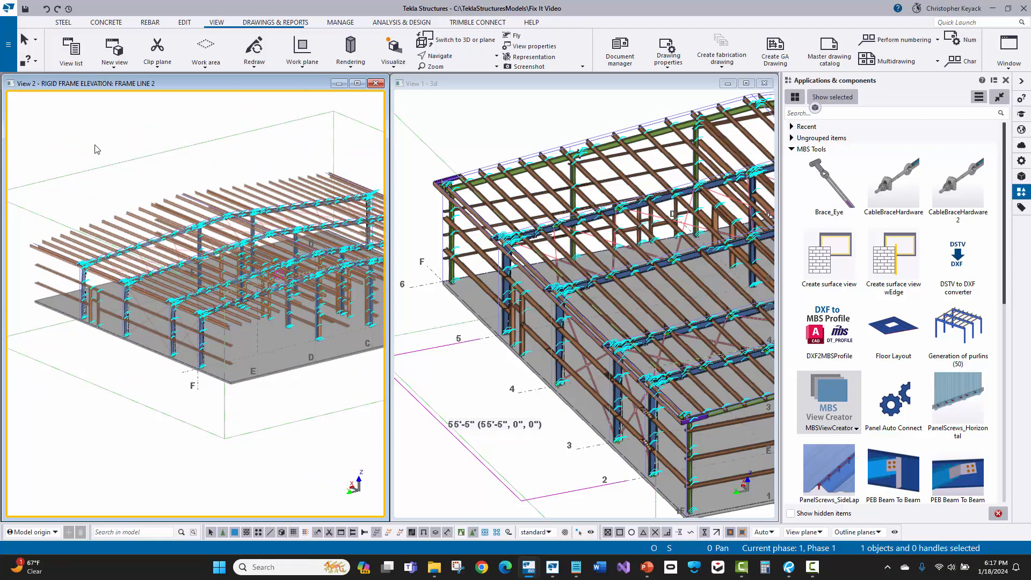
pyautogui.hotkey('ctrl', 'p')
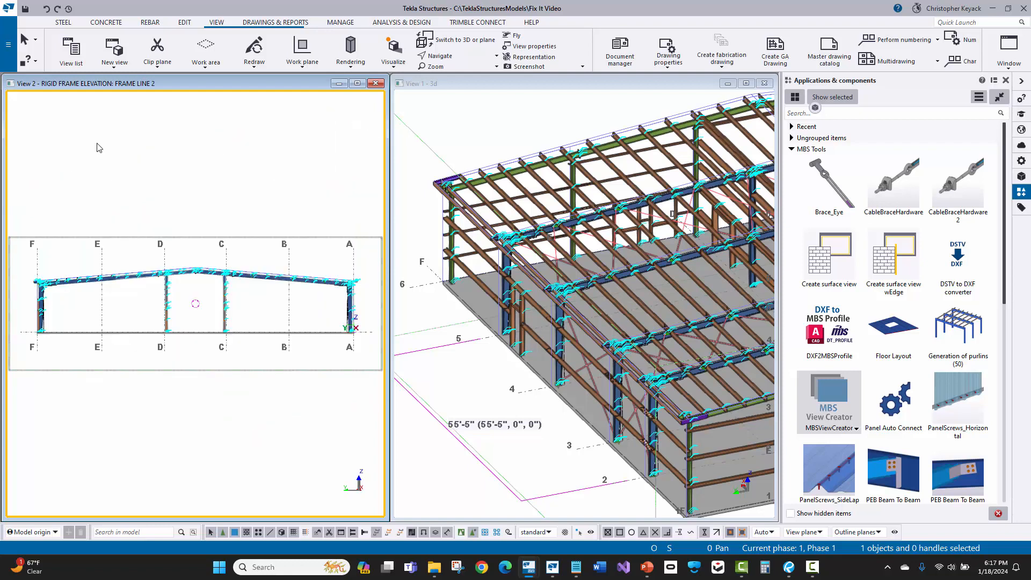
# Select the four overlapping PL15"3/8*1/8 plates at the grid line F column bases and locate them in the 3D view.
pyautogui.scroll(10, 41, 322)
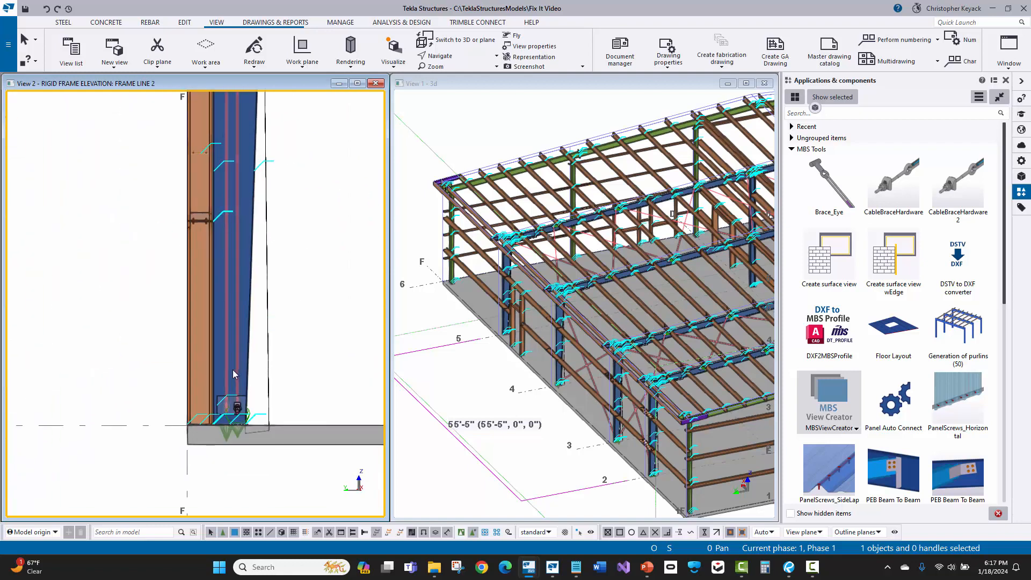
pyautogui.scroll(5, 233, 374)
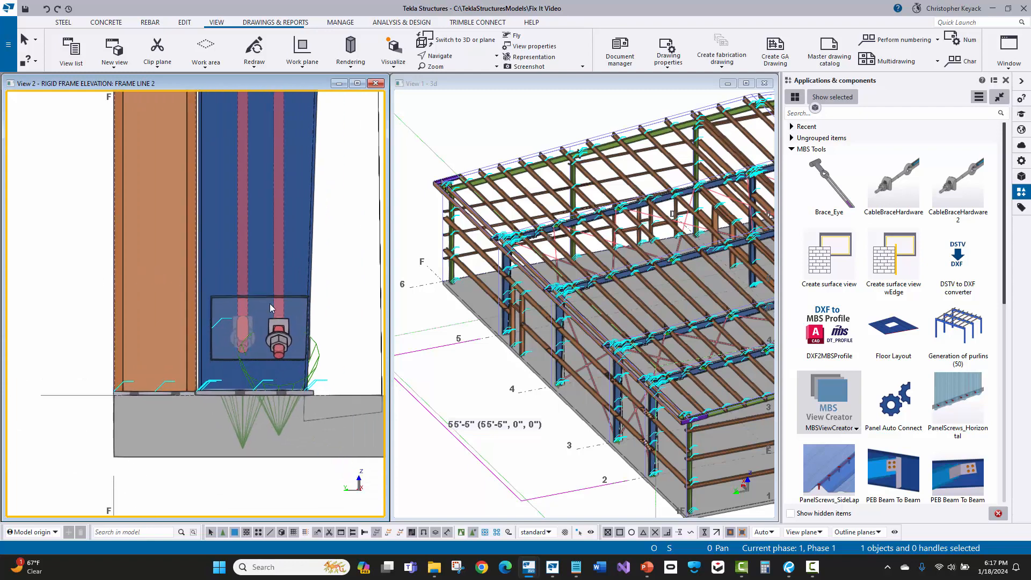
pyautogui.scroll(4, 218, 287)
pyautogui.moveTo(221, 287); pyautogui.dragTo(211, 225, button='middle')
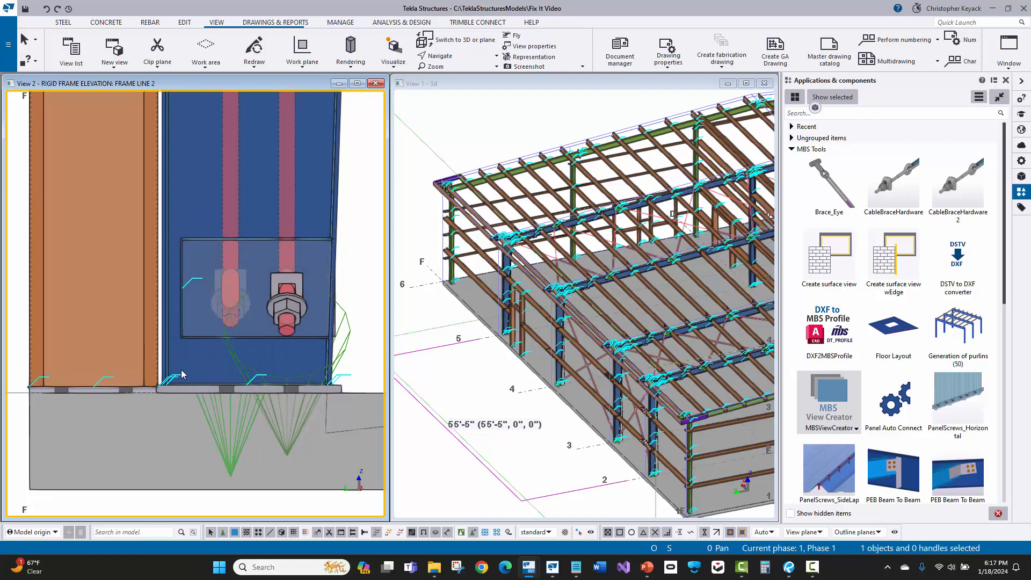
pyautogui.moveTo(185, 361); pyautogui.dragTo(159, 363, button='middle')
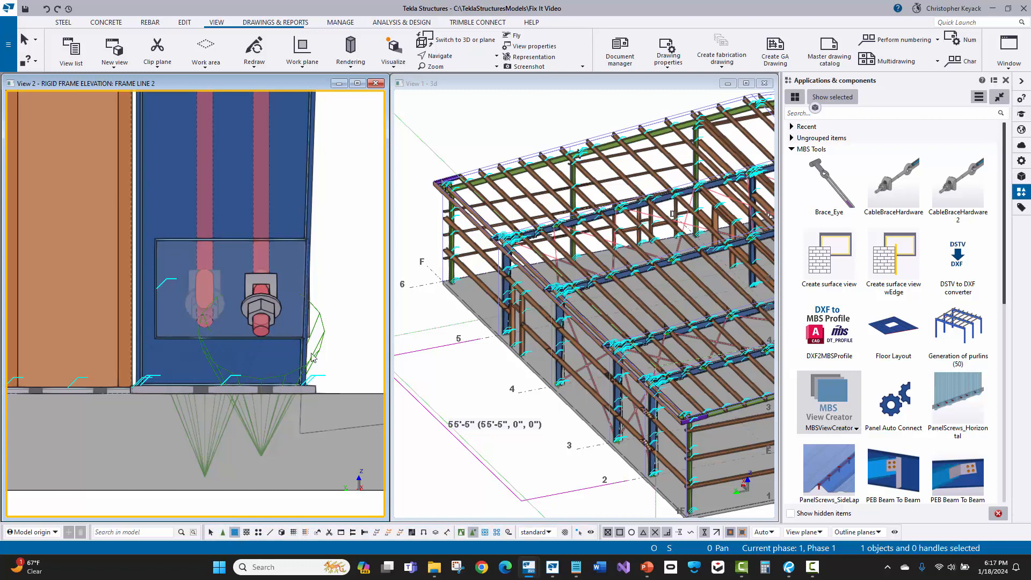
pyautogui.scroll(2, 354, 226)
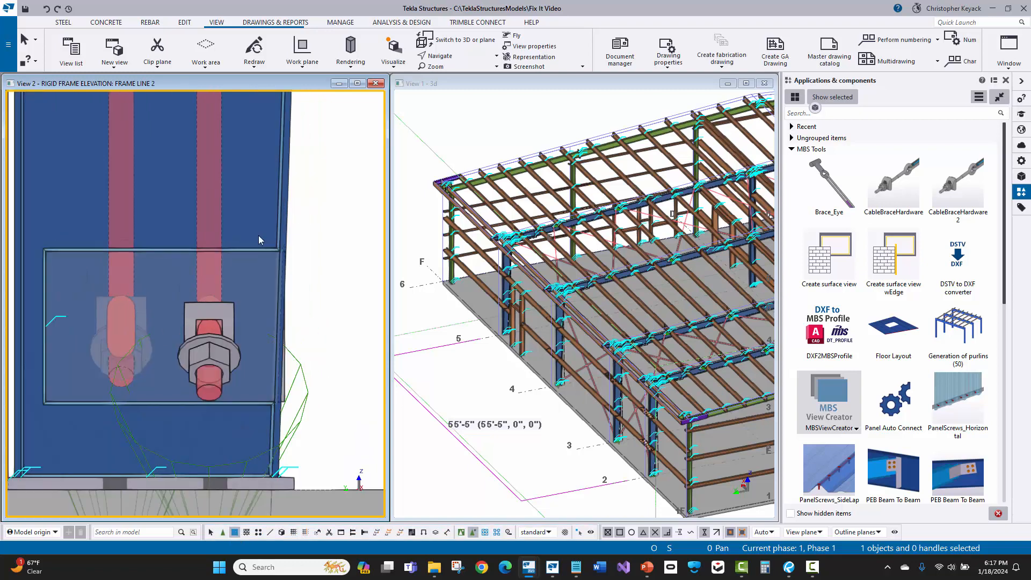
pyautogui.click(249, 262)
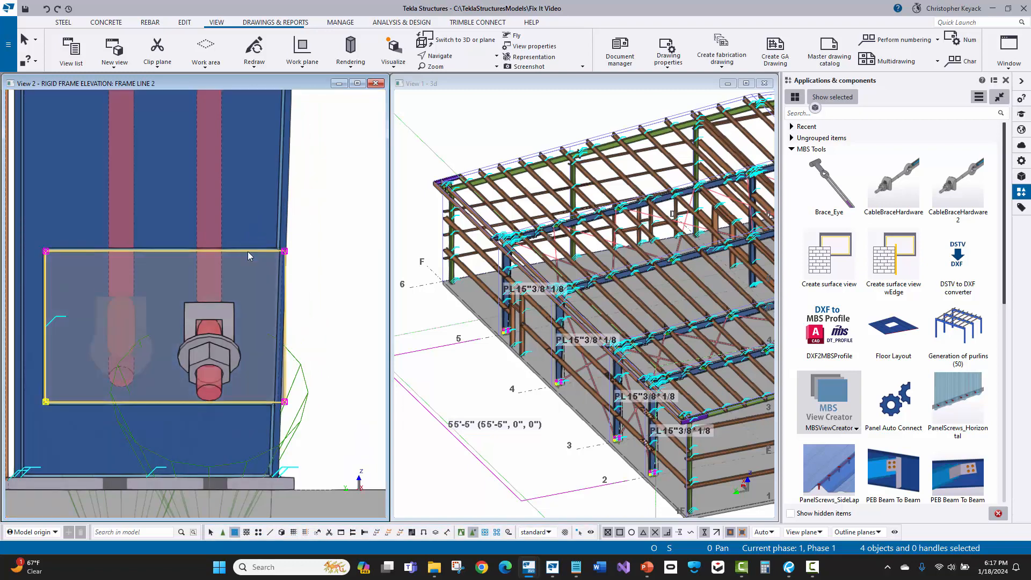
pyautogui.scroll(3, 604, 397)
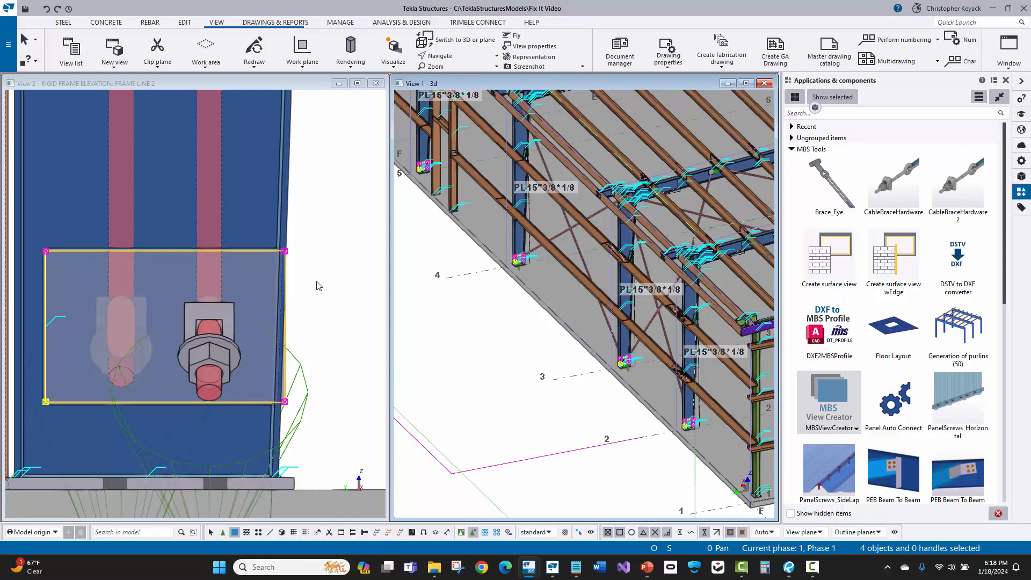
# Move the edge handles nearest the column's inner flange 3/4" toward the plate centers on all four overlapping base plates.
pyautogui.moveTo(317, 286); pyautogui.dragTo(256, 209, button='middle')
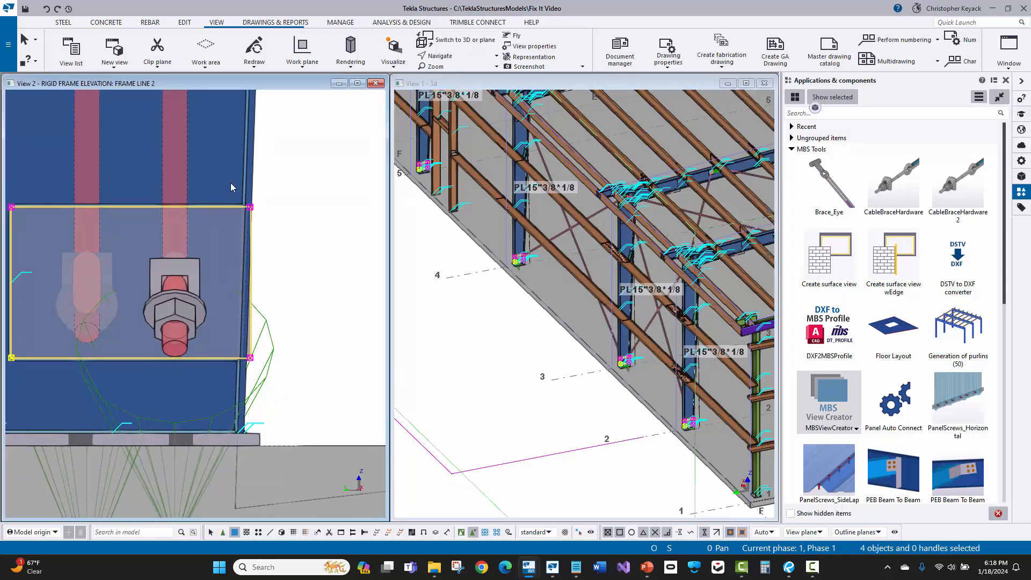
pyautogui.moveTo(236, 181); pyautogui.dragTo(303, 394)
pyautogui.rightClick(306, 180)
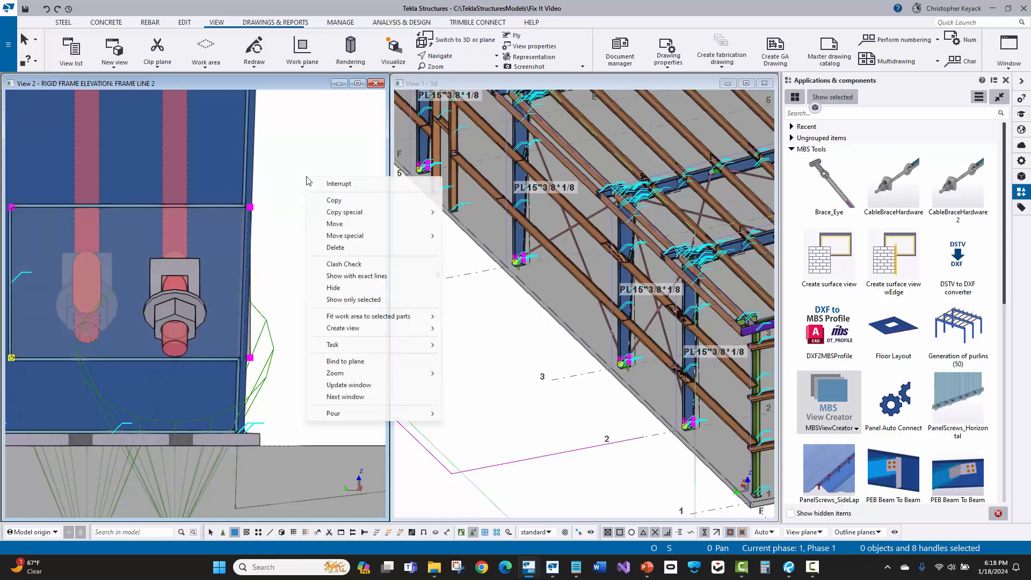
pyautogui.click(328, 223)
pyautogui.scroll(2, 236, 395)
pyautogui.scroll(2, 236, 395)
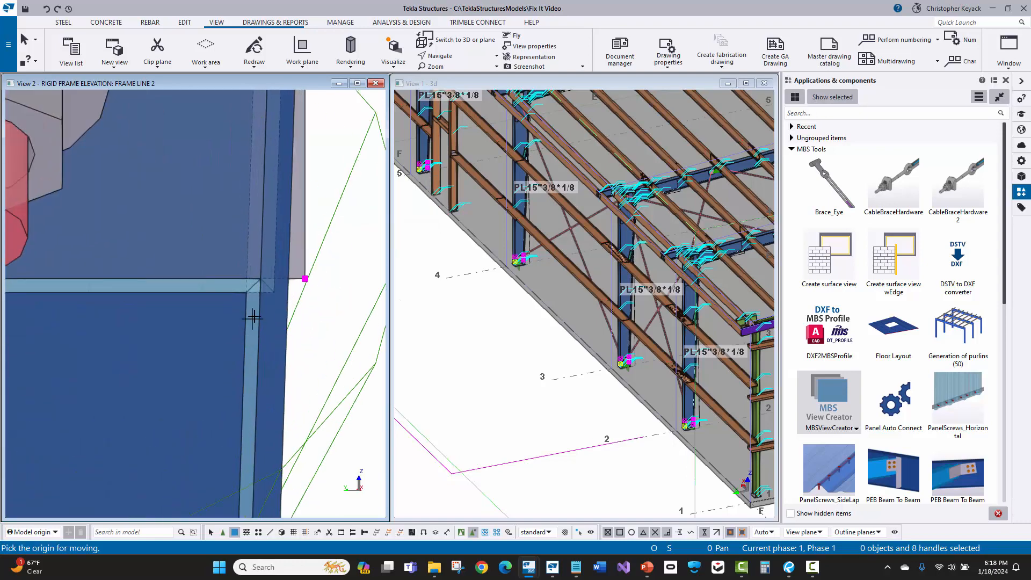
pyautogui.click(304, 279)
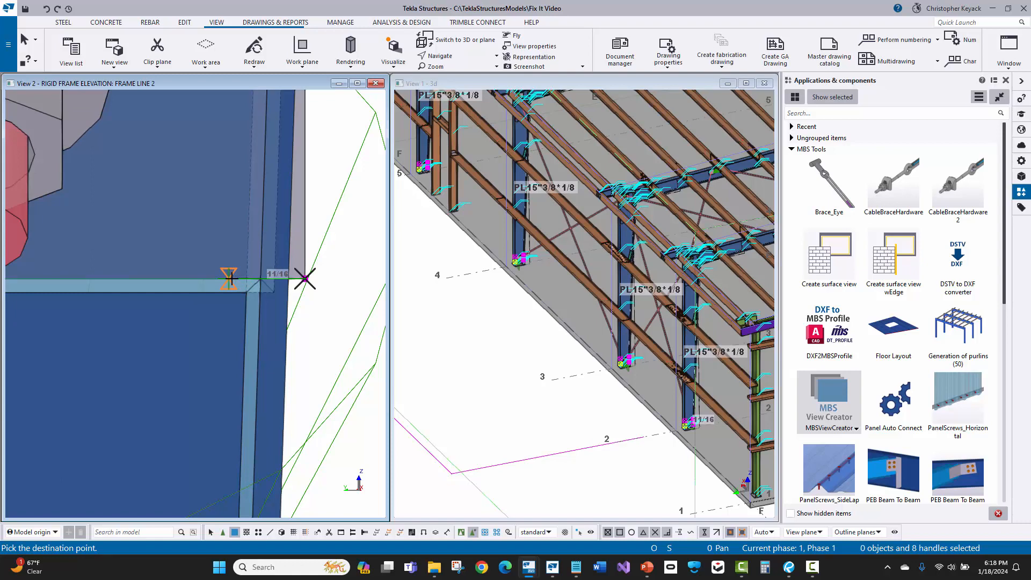
pyautogui.write('3/4')
pyautogui.press('Return')
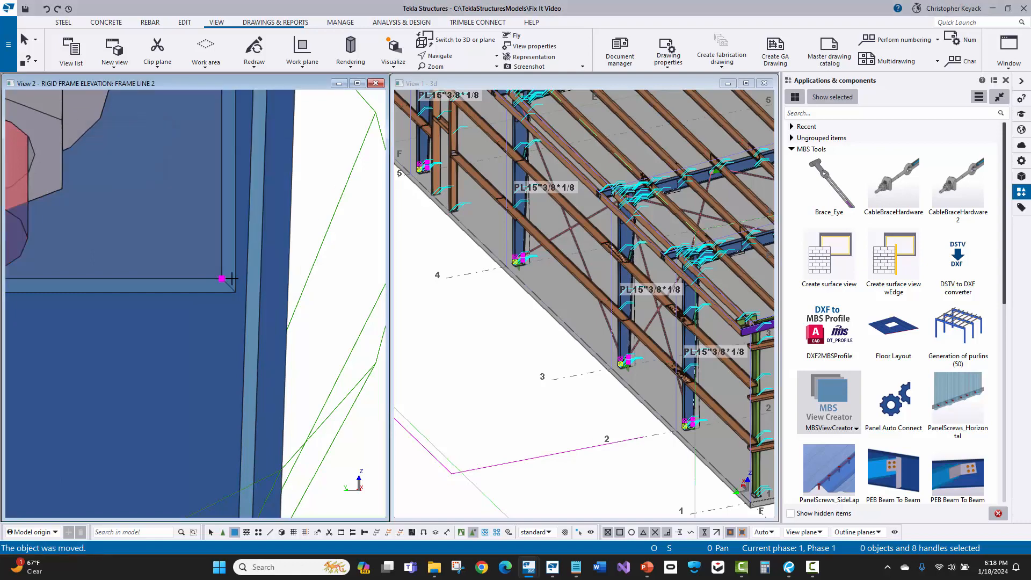
pyautogui.scroll(-2, 231, 278)
pyautogui.scroll(2, 225, 280)
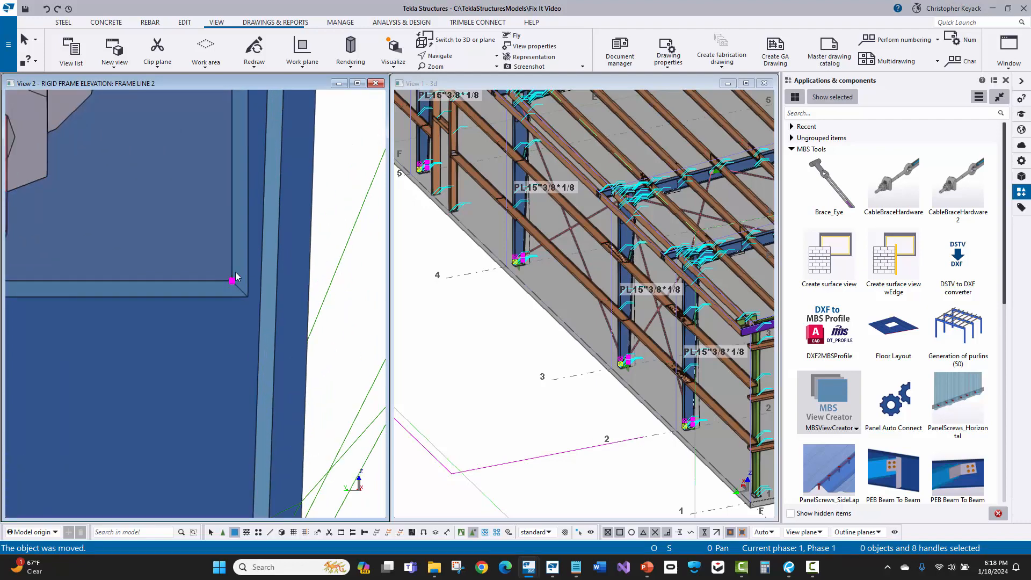
pyautogui.scroll(-3, 269, 275)
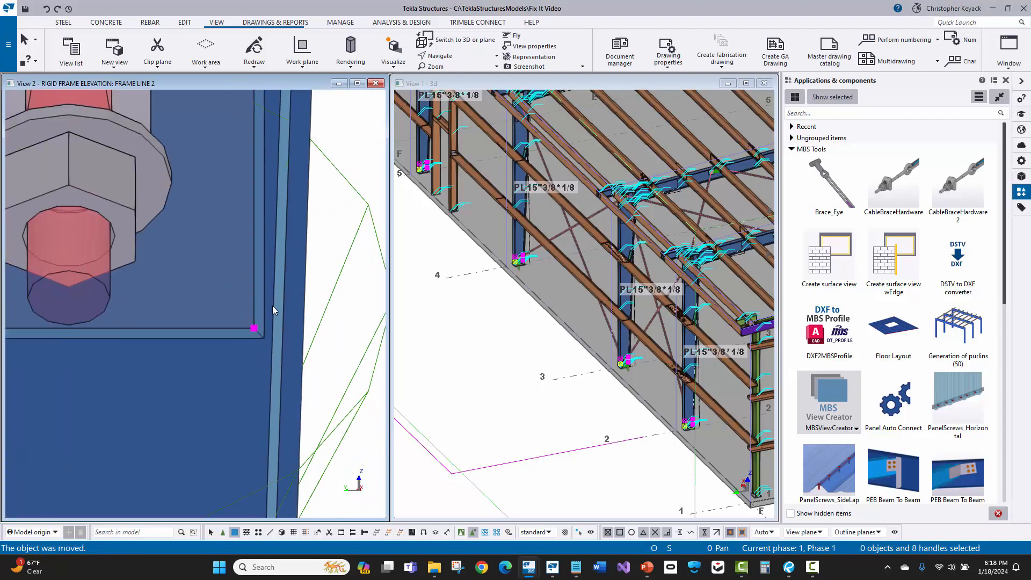
pyautogui.scroll(-2, 266, 311)
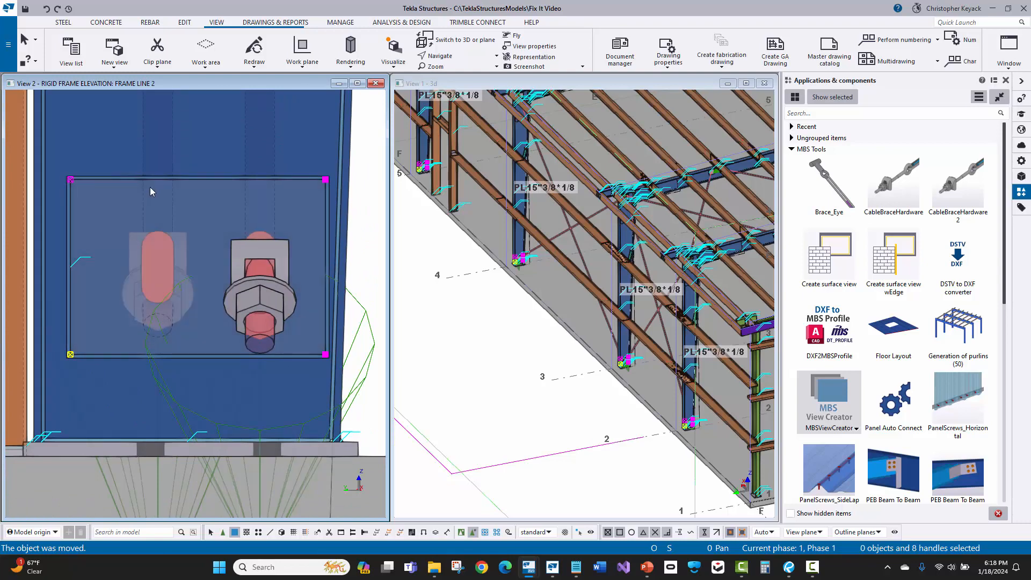
# Move the opposite edge handles, on the wall girt side of the four plates, 3/4" toward the plate centers.
pyautogui.moveTo(49, 160); pyautogui.dragTo(99, 379)
pyautogui.rightClick(68, 159)
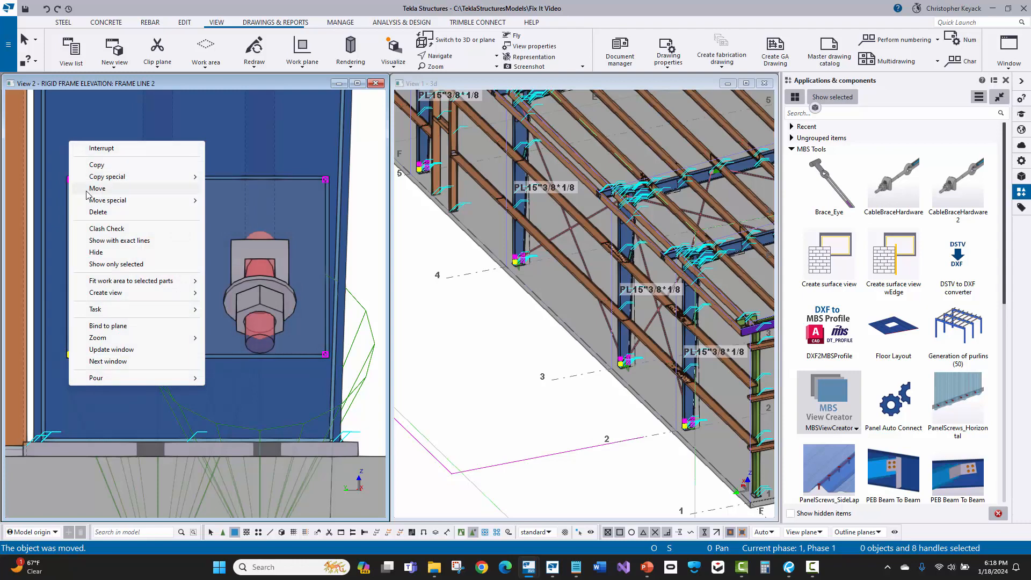
pyautogui.click(90, 189)
pyautogui.click(71, 180)
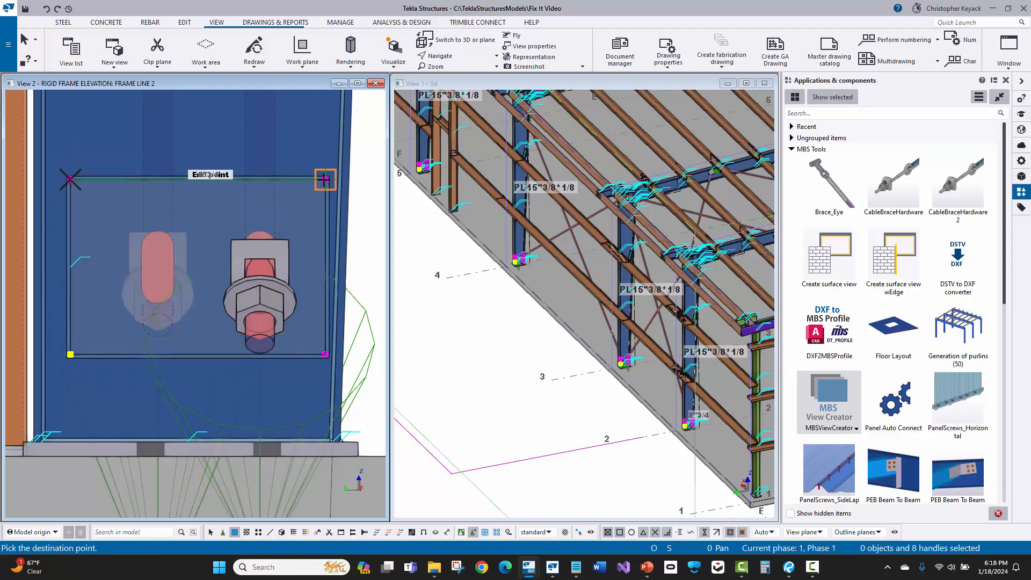
pyautogui.write('3/4')
pyautogui.press('Return')
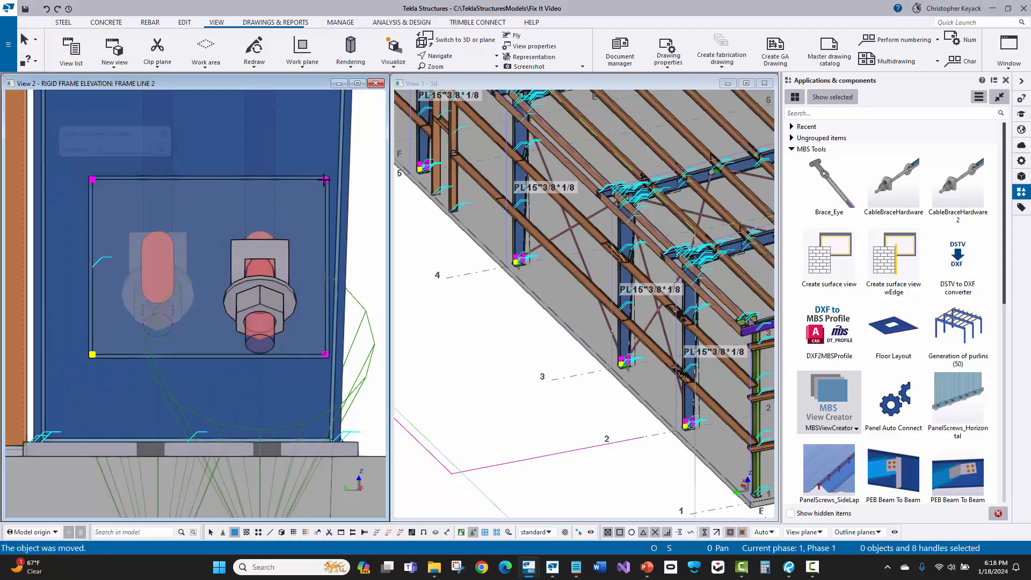
pyautogui.scroll(-2, 212, 231)
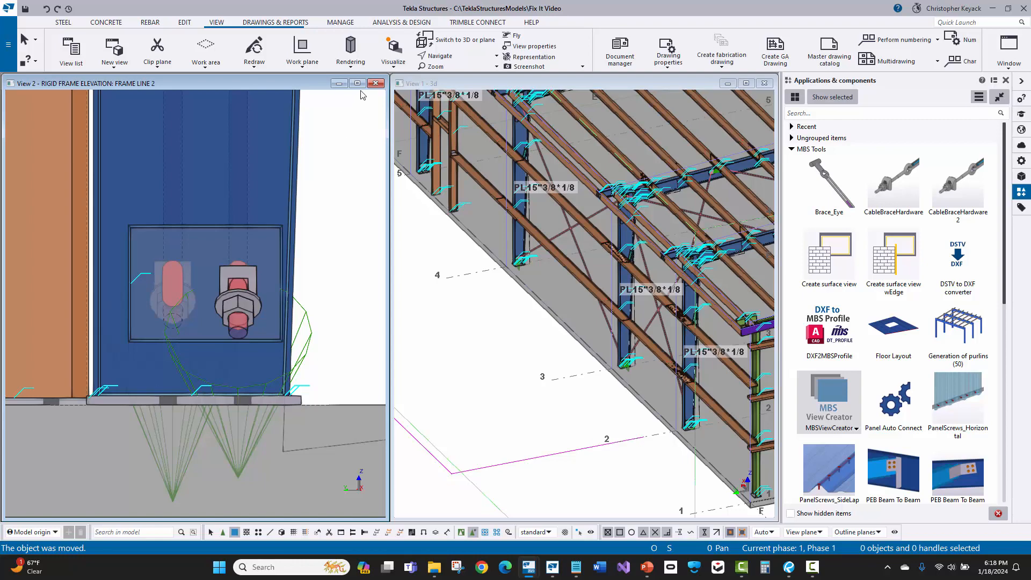
# Close the frame line 2 elevation and maximize the 3D view.
pyautogui.click(375, 83)
pyautogui.doubleClick(419, 85)
pyautogui.scroll(-3, 300, 161)
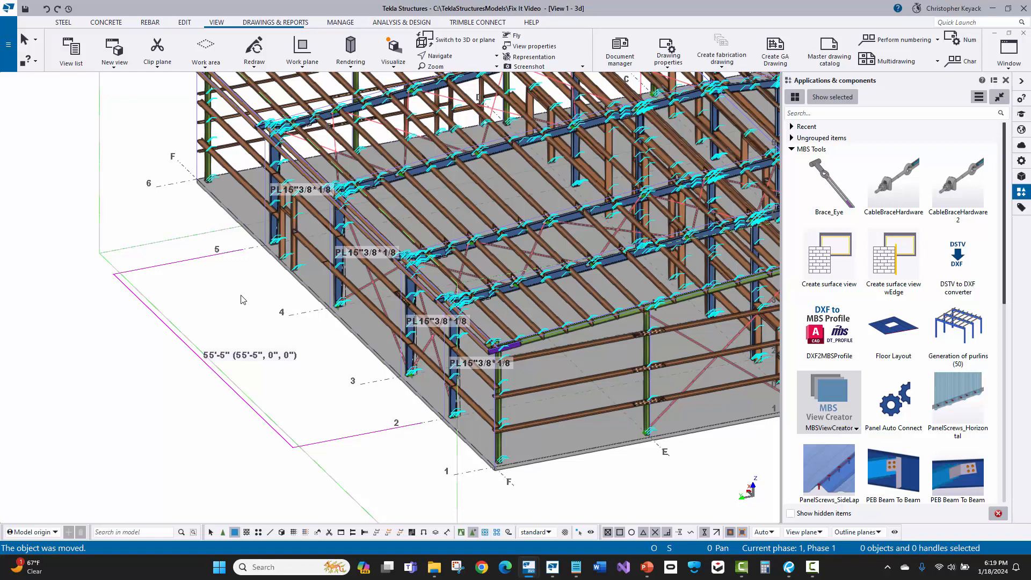
# Run numbering on the model and open the RF1-6 3-PLATE ASSEMBLY drawing.
pyautogui.click(259, 24)
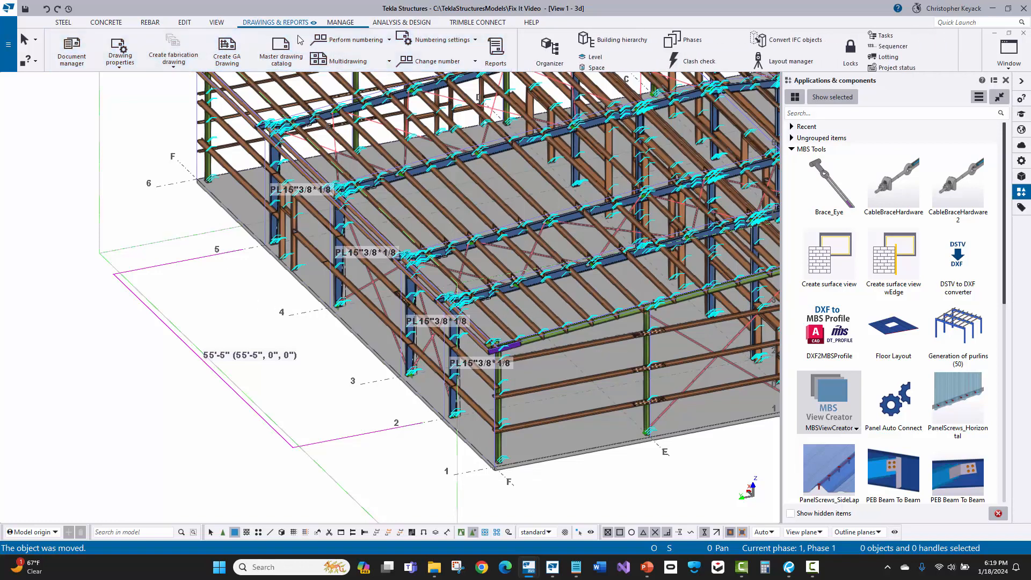
pyautogui.click(388, 40)
pyautogui.click(348, 115)
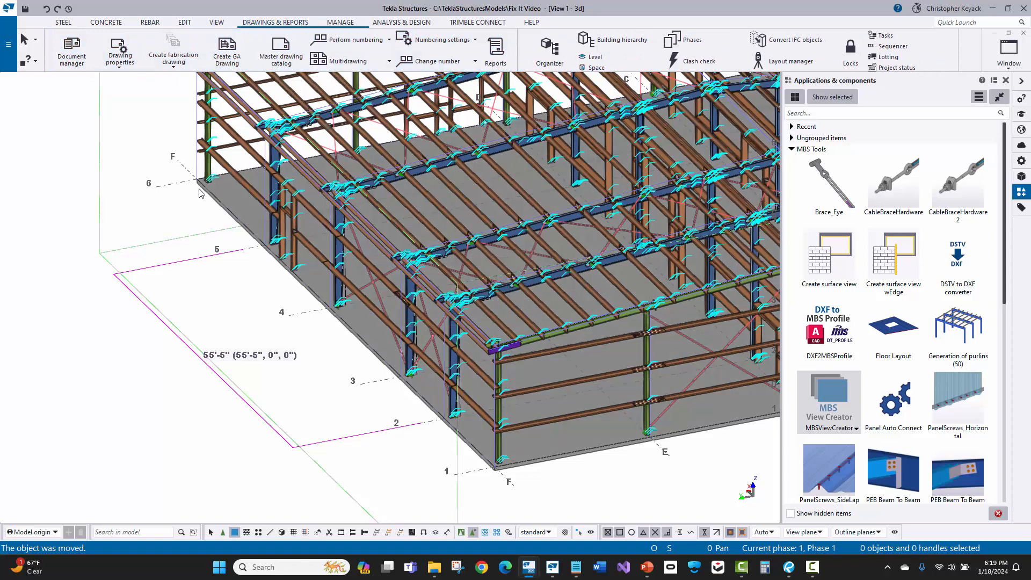
pyautogui.click(71, 50)
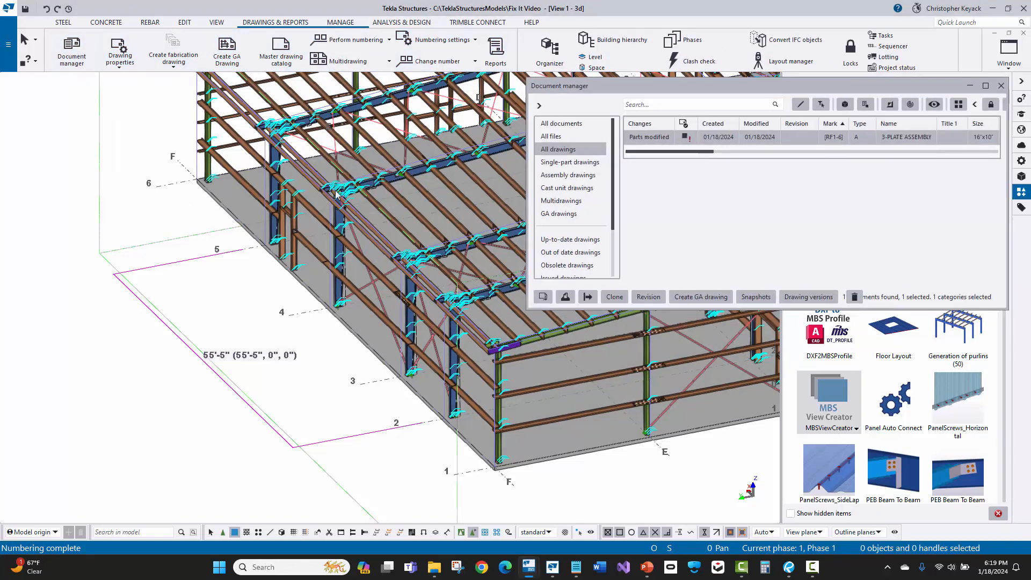
pyautogui.doubleClick(654, 138)
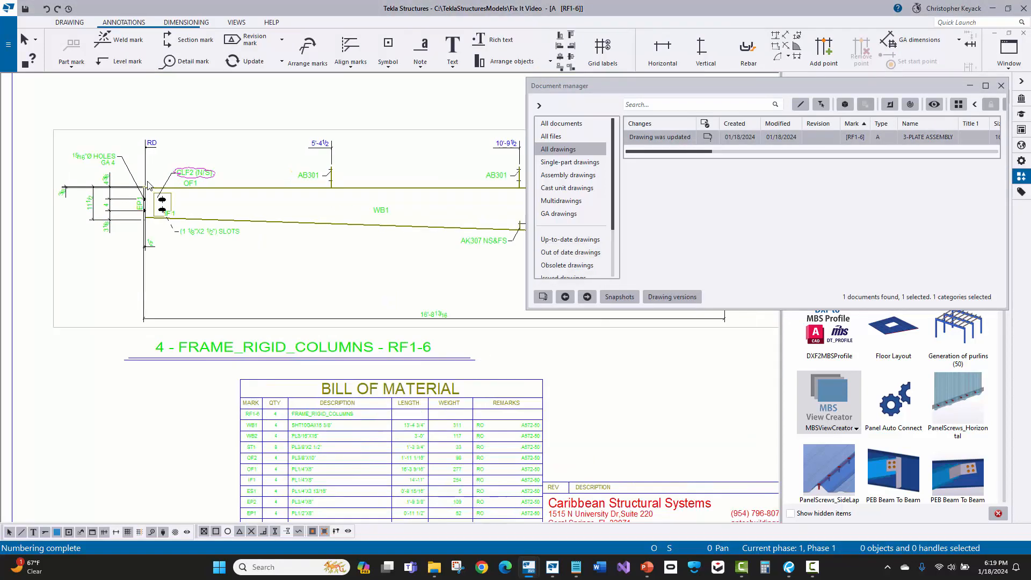
# Examine the CLF2 plate, its slots and its position on the column in the RF1-6 drawing.
pyautogui.scroll(3, 148, 185)
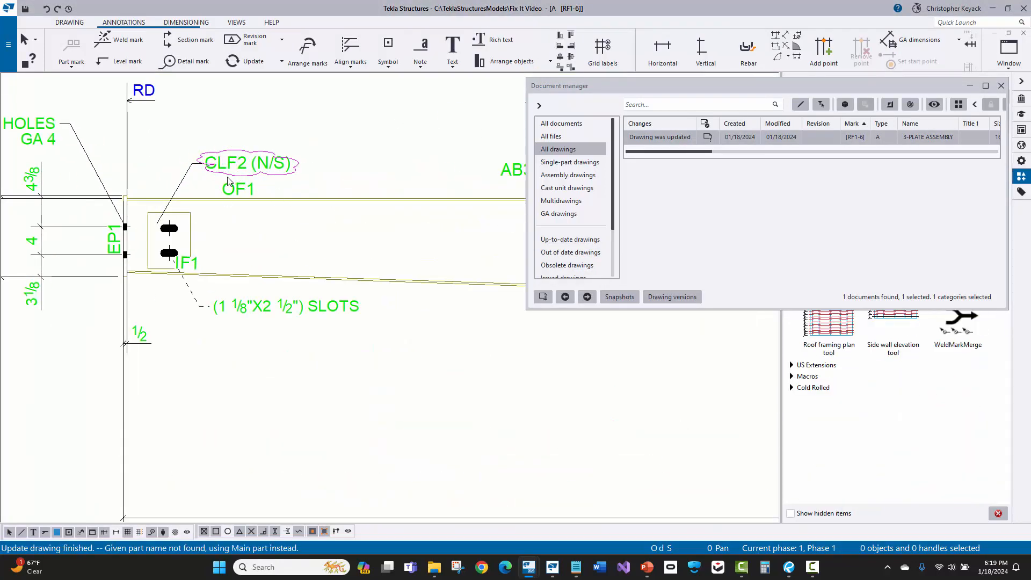
pyautogui.click(191, 229)
pyautogui.scroll(-1, 189, 226)
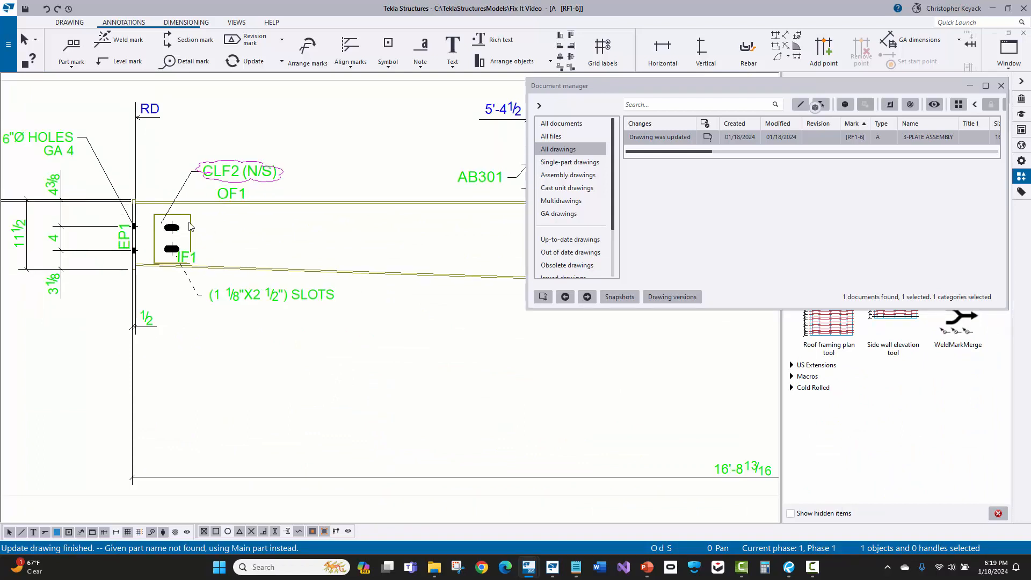
pyautogui.scroll(3, 190, 226)
pyautogui.scroll(-2, 156, 223)
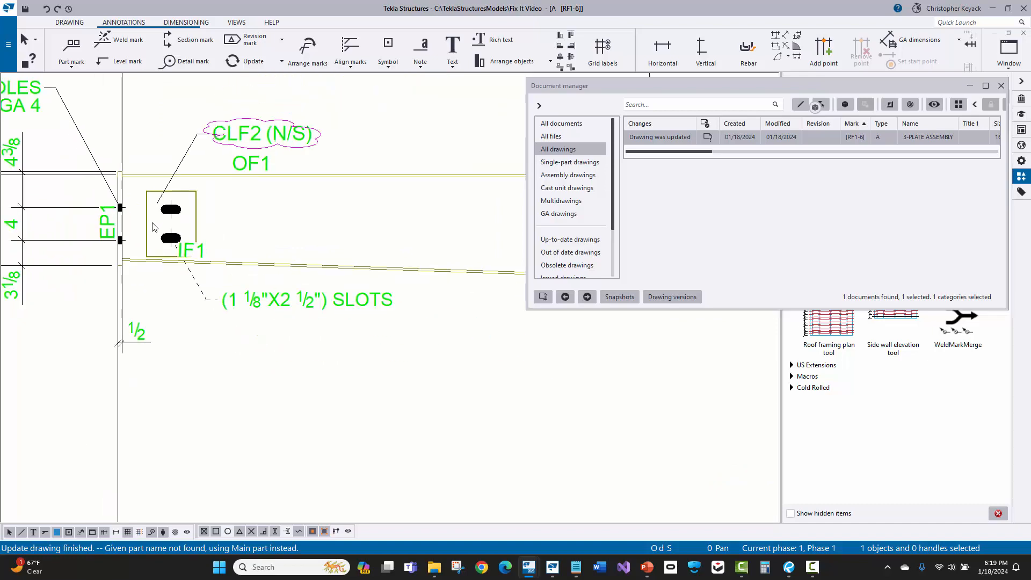
pyautogui.click(199, 327)
pyautogui.scroll(-2, 199, 350)
pyautogui.moveTo(184, 476); pyautogui.dragTo(117, 347, button='middle')
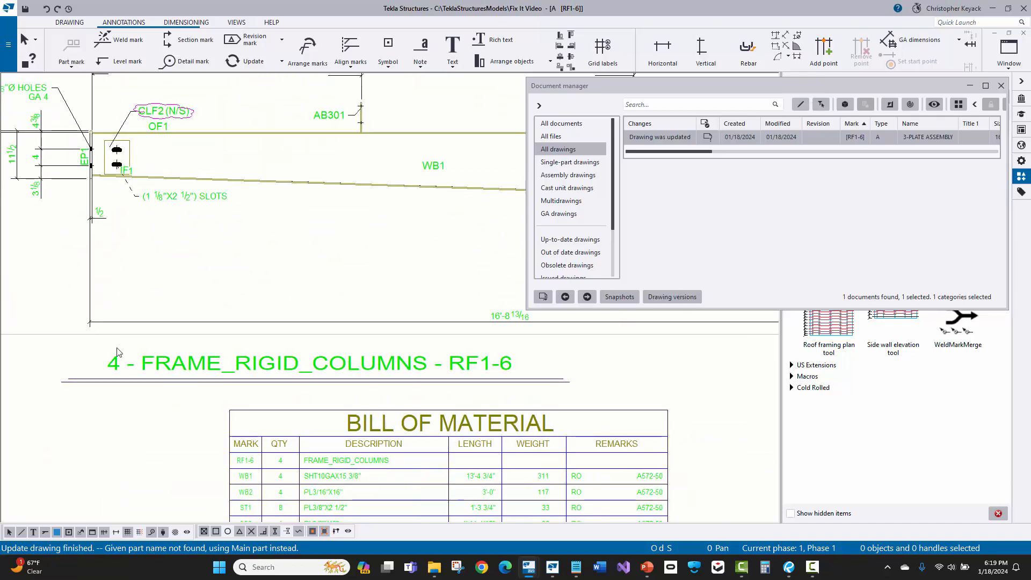
# Close the RF1-6 drawing keeping its changes, dismiss the document manager, and maximize the 3D view.
pyautogui.click(1023, 33)
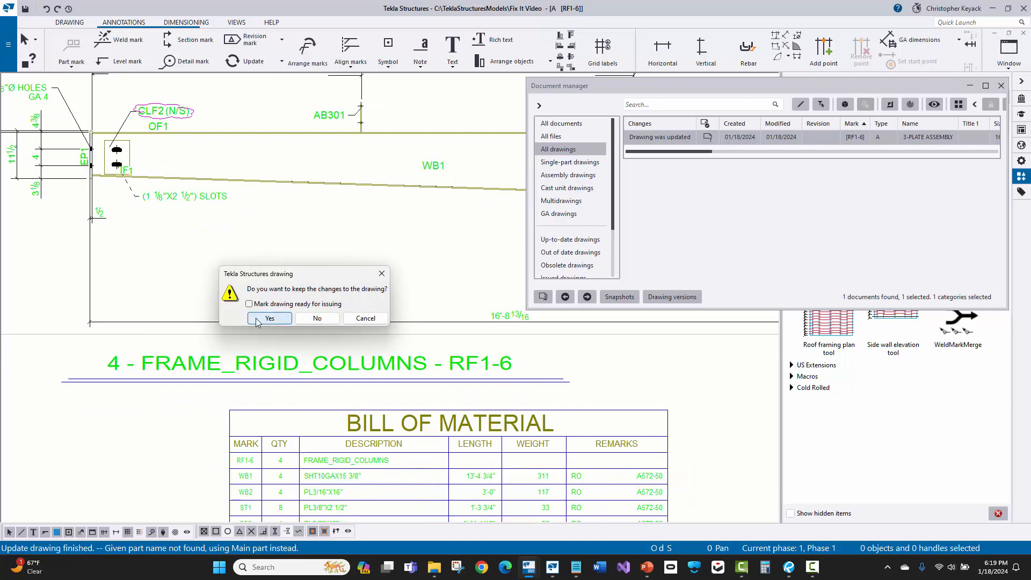
pyautogui.click(258, 317)
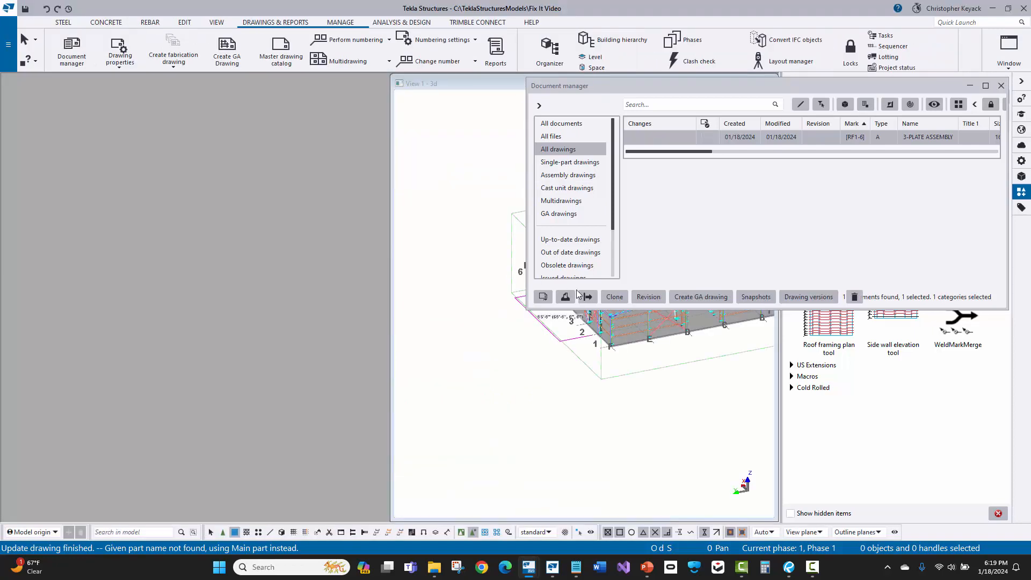
pyautogui.click(1000, 86)
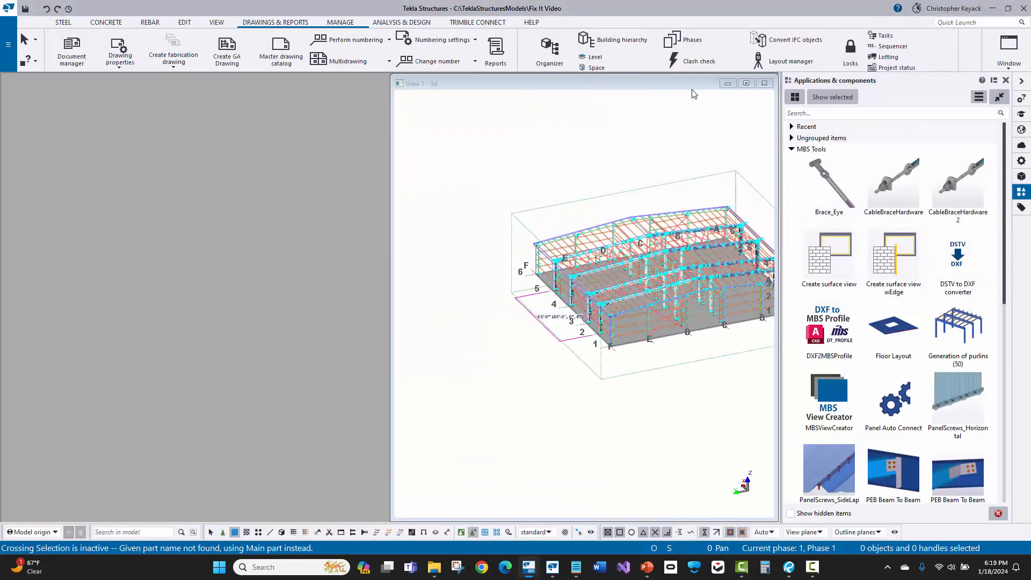
pyautogui.doubleClick(691, 85)
pyautogui.scroll(5, 413, 246)
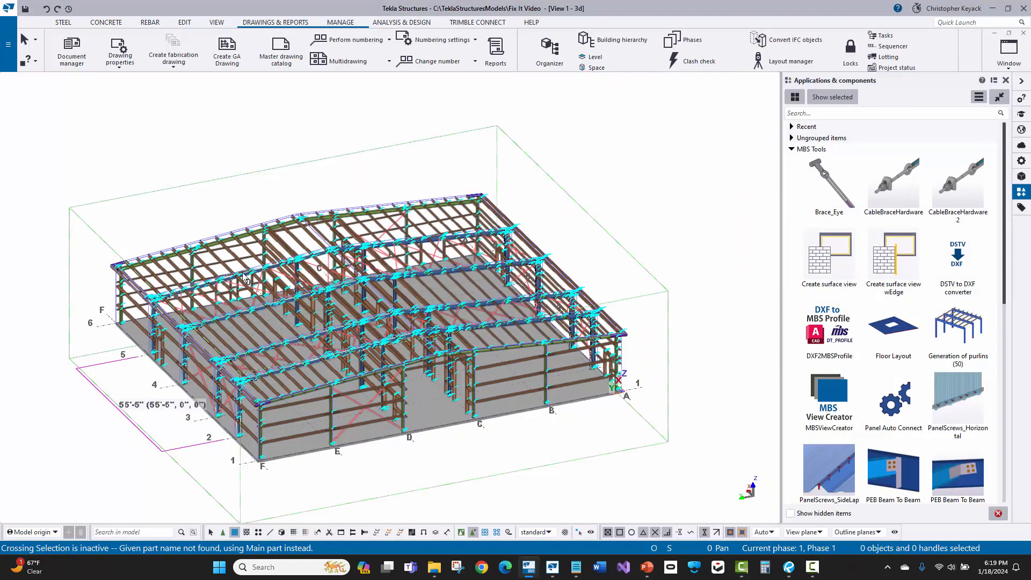
pyautogui.moveTo(175, 308); pyautogui.dragTo(176, 290, button='middle')
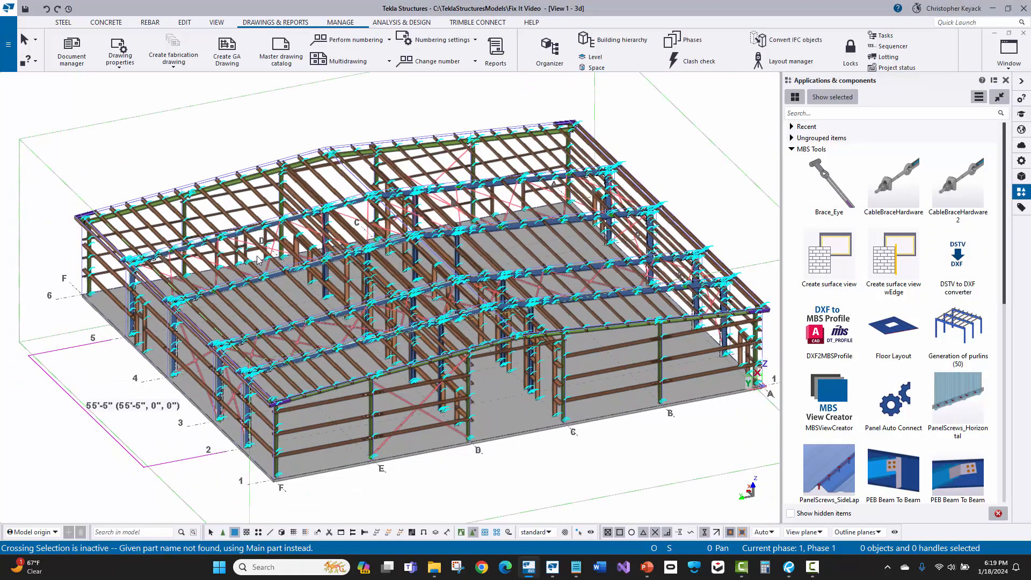
pyautogui.click(998, 59)
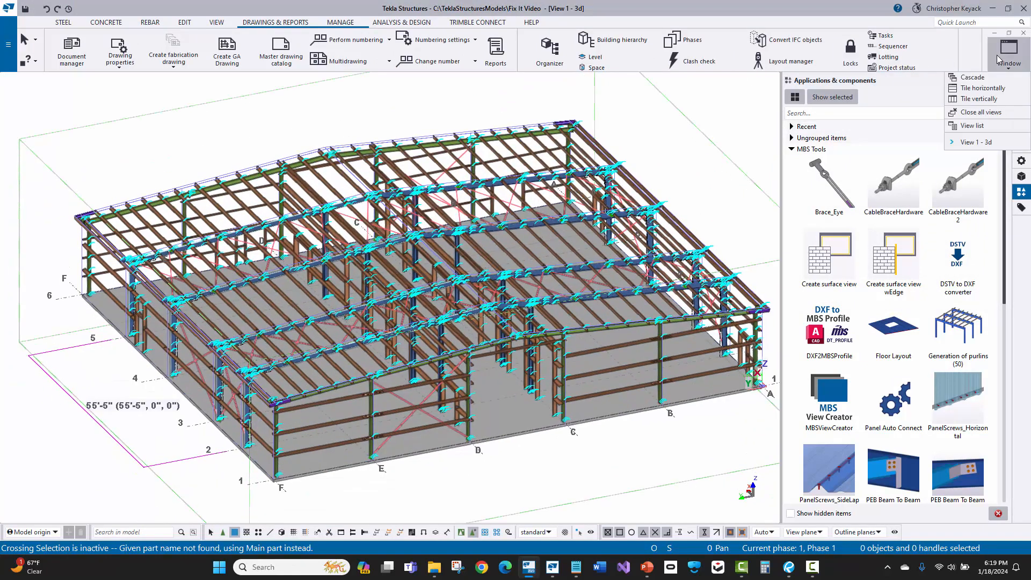
pyautogui.click(255, 128)
pyautogui.moveTo(39, 354); pyautogui.dragTo(59, 330, button='middle')
pyautogui.scroll(2, 59, 334)
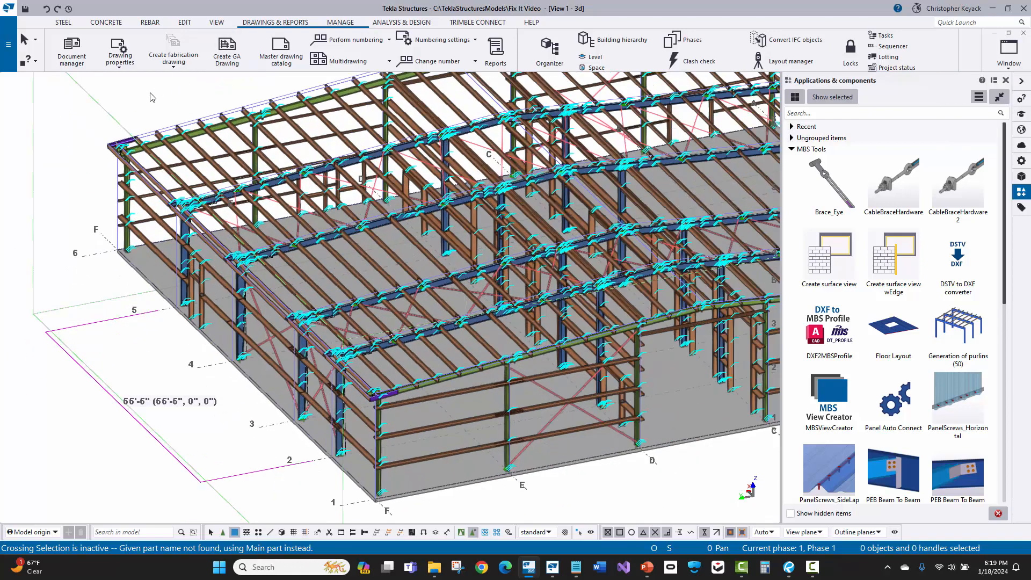
# Open the named view RIGID FRAME ELEVATION: FRAME LINE 2 from the view list.
pyautogui.click(217, 23)
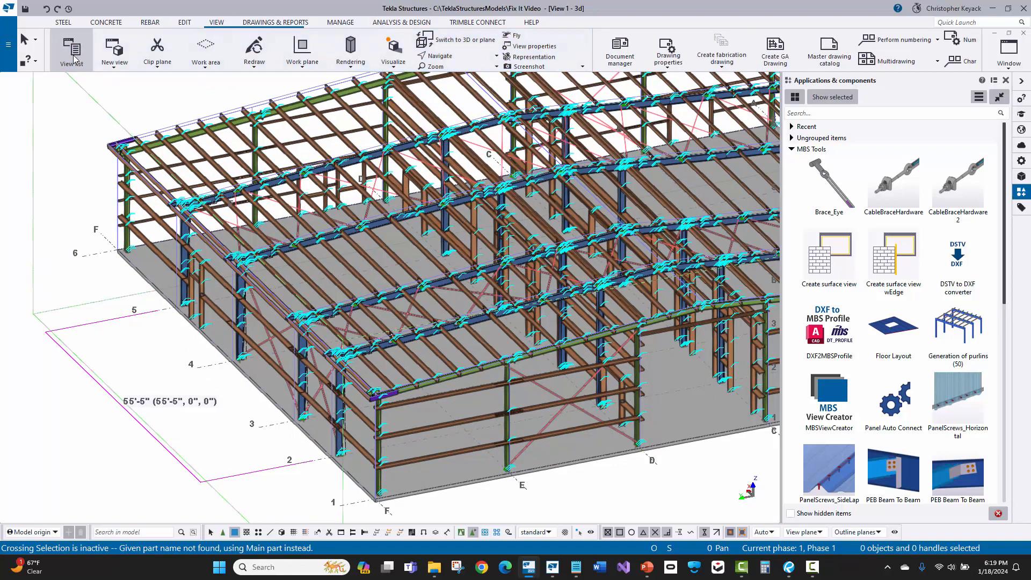
pyautogui.click(73, 58)
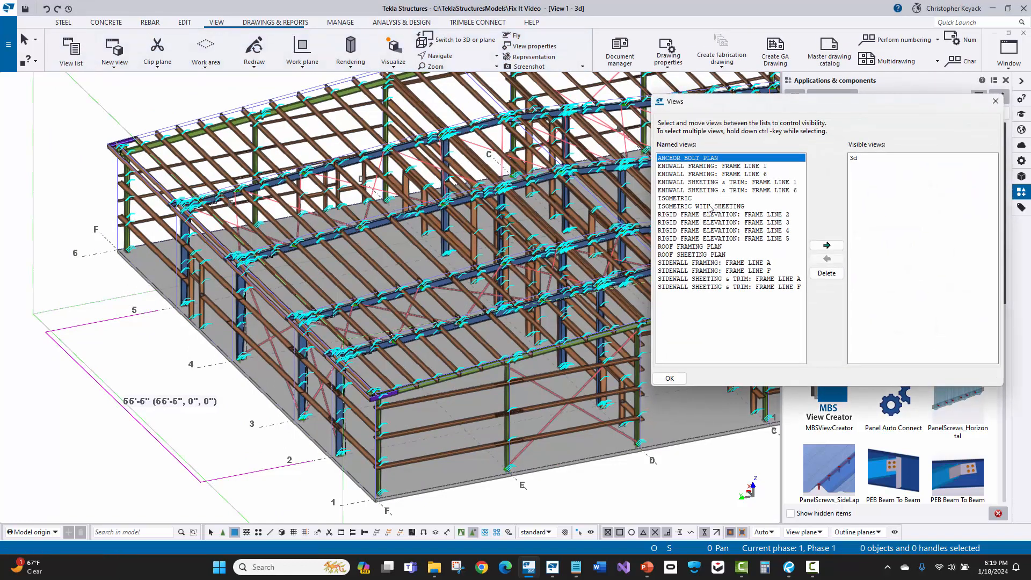
pyautogui.click(731, 216)
pyautogui.click(824, 246)
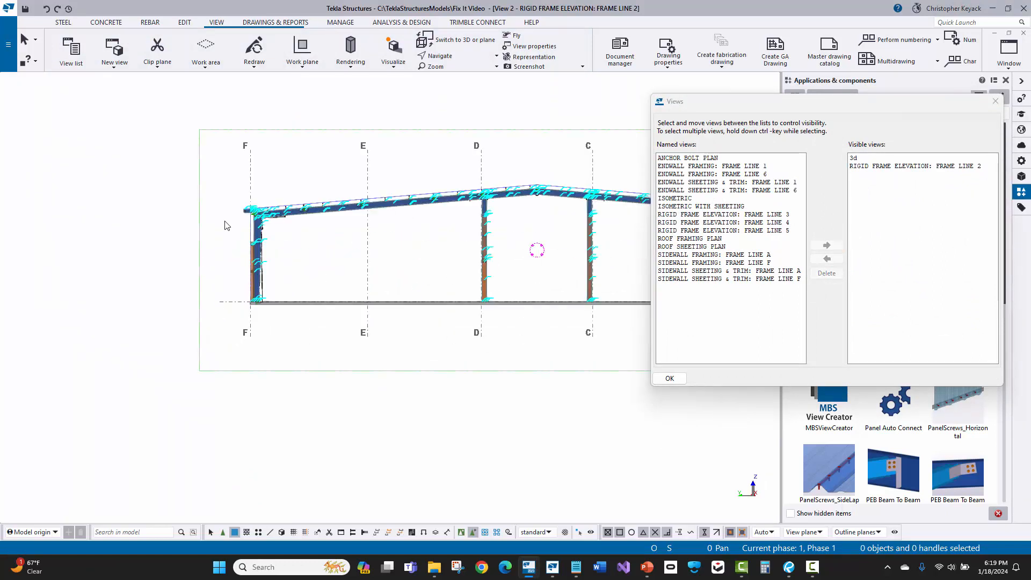
pyautogui.click(994, 101)
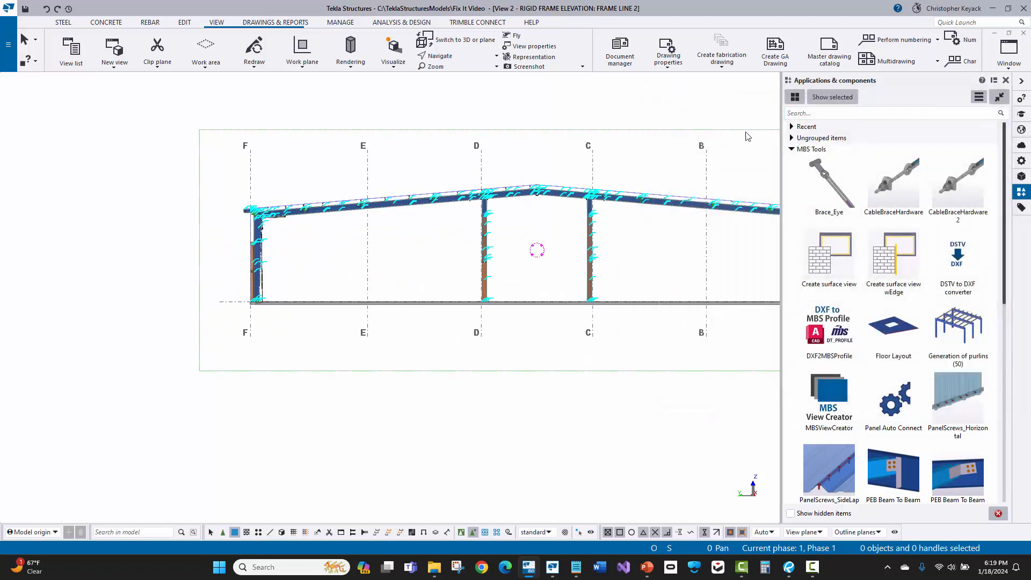
pyautogui.moveTo(284, 200); pyautogui.dragTo(220, 210, button='middle')
pyautogui.moveTo(217, 172)
pyautogui.mouseDown(button='middle')
pyautogui.moveTo(172, 192)
pyautogui.moveTo(218, 176)
pyautogui.mouseUp(button='middle')
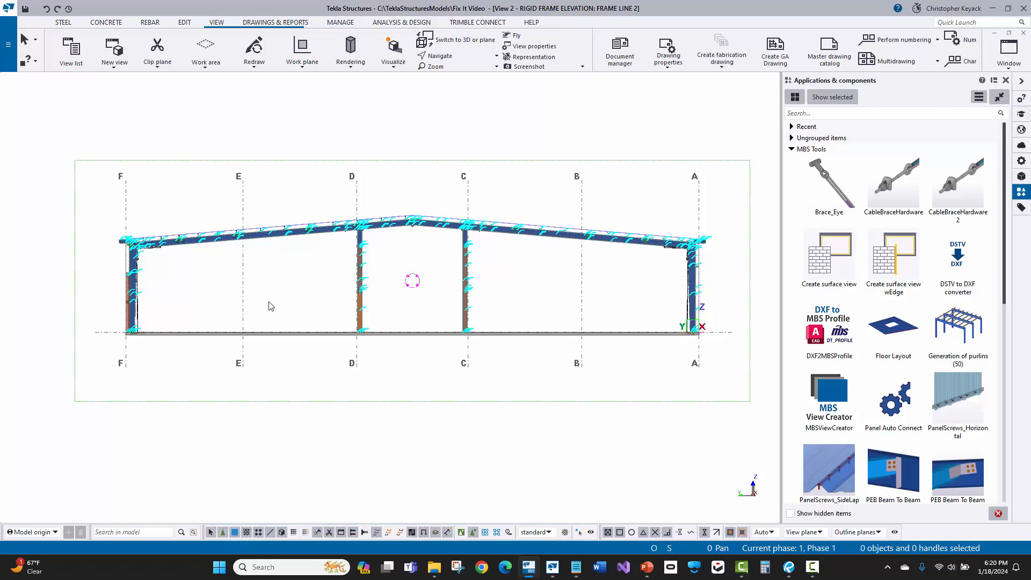
# Set the downward view depth of the frame line 2 elevation to 3'-0" and apply the modification.
pyautogui.doubleClick(312, 137)
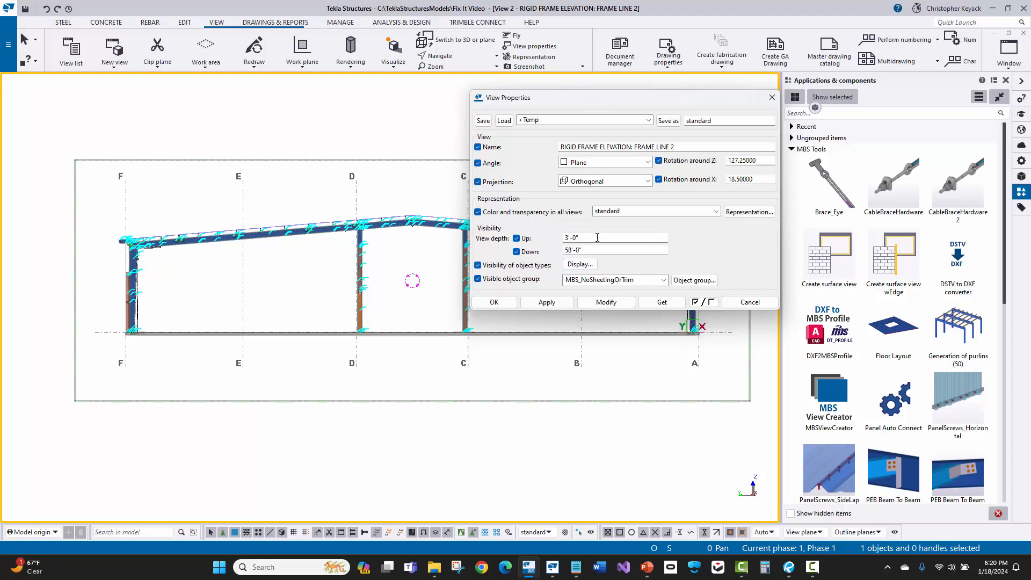
pyautogui.moveTo(595, 250); pyautogui.dragTo(542, 255)
pyautogui.write("3'")
pyautogui.click(606, 302)
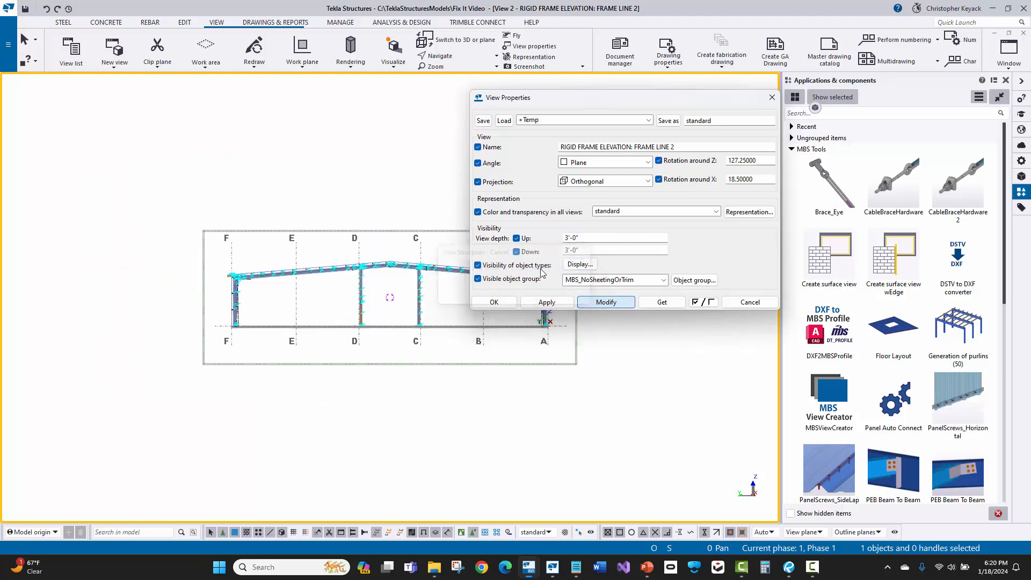
# Accept the view properties and fit the frame line 2 elevation's work area to the entire model.
pyautogui.click(494, 304)
pyautogui.rightClick(433, 166)
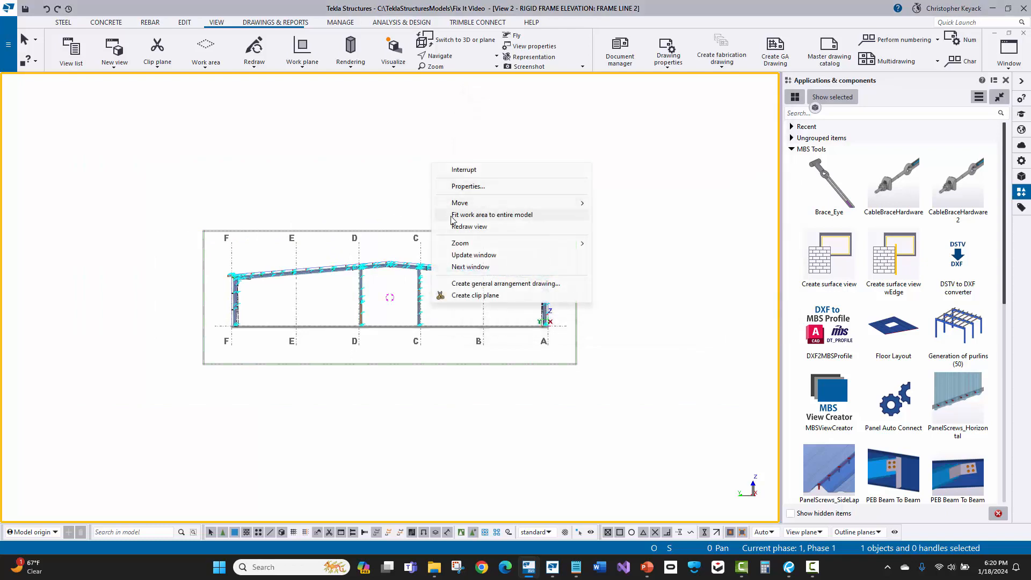
pyautogui.click(453, 214)
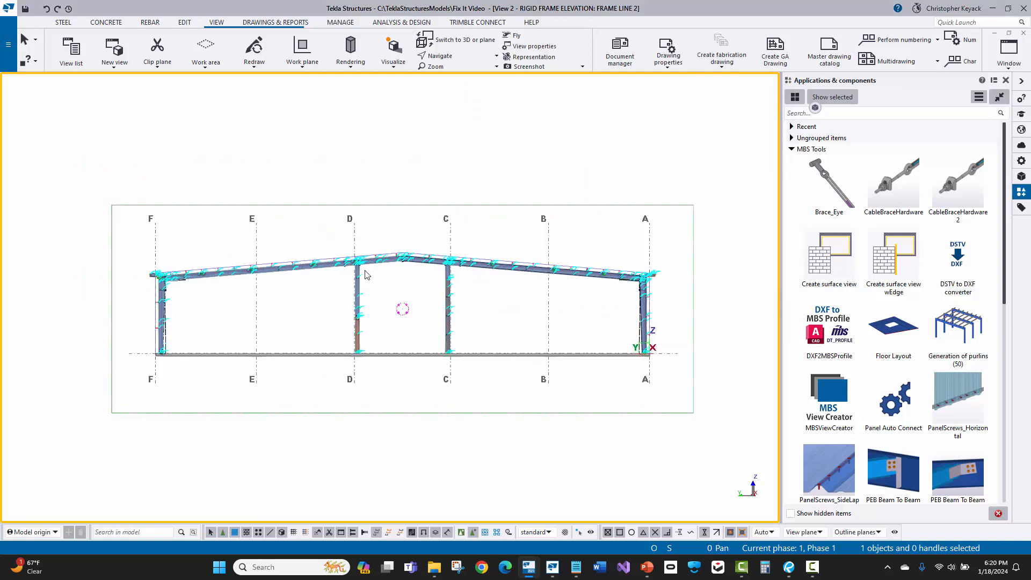
# Inspect the frame line 2 elevation in 3D, return it to its plane view, and close the elevation.
pyautogui.keyDown('ctrl'); pyautogui.moveTo(294, 192); pyautogui.dragTo(328, 258, button='middle'); pyautogui.keyUp('ctrl')
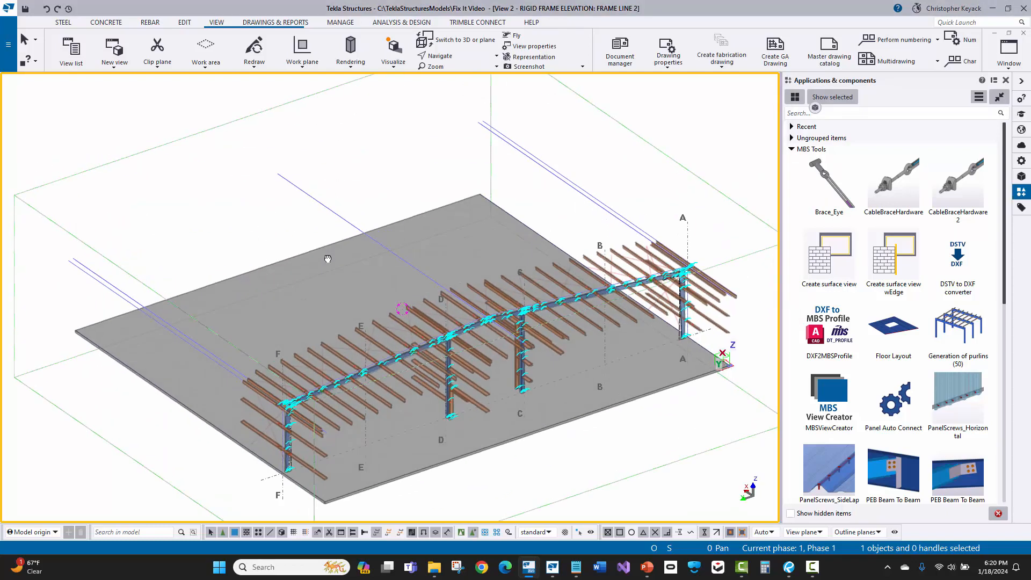
pyautogui.hotkey('ctrl', 'p')
pyautogui.scroll(2, 321, 249)
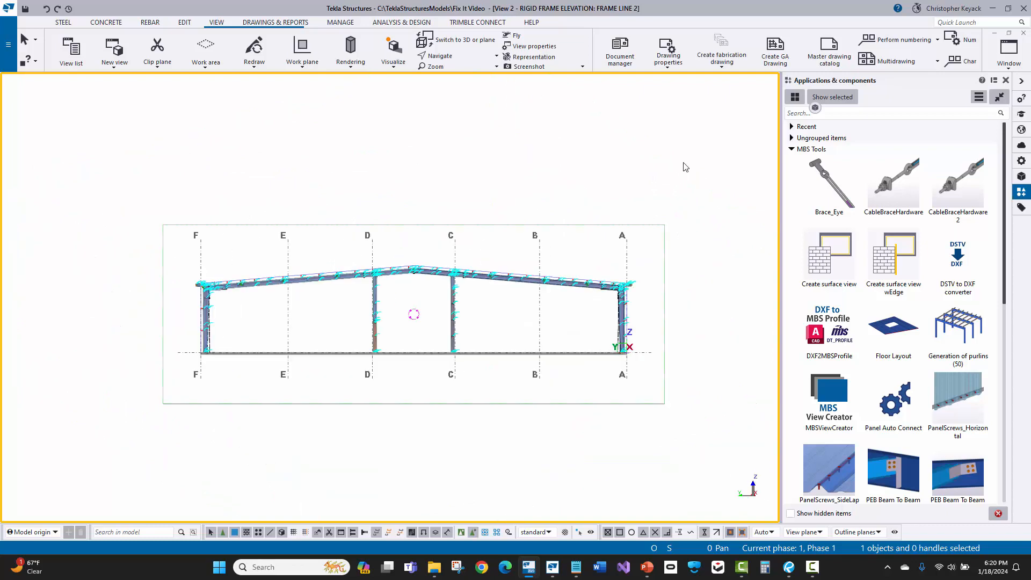
pyautogui.click(1022, 33)
# Examine the bolted clip plate where the horizontal channel meets the vertical jamb in the 3D view.
pyautogui.keyDown('ctrl'); pyautogui.moveTo(349, 138); pyautogui.dragTo(263, 113, button='middle'); pyautogui.keyUp('ctrl')
pyautogui.scroll(1, 365, 161)
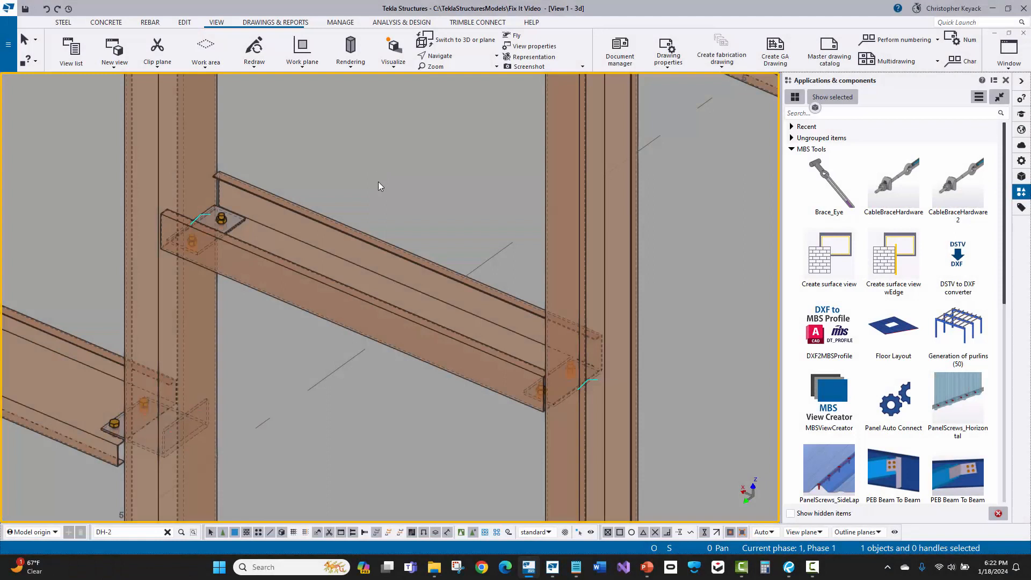
pyautogui.moveTo(378, 181); pyautogui.dragTo(386, 205, button='middle')
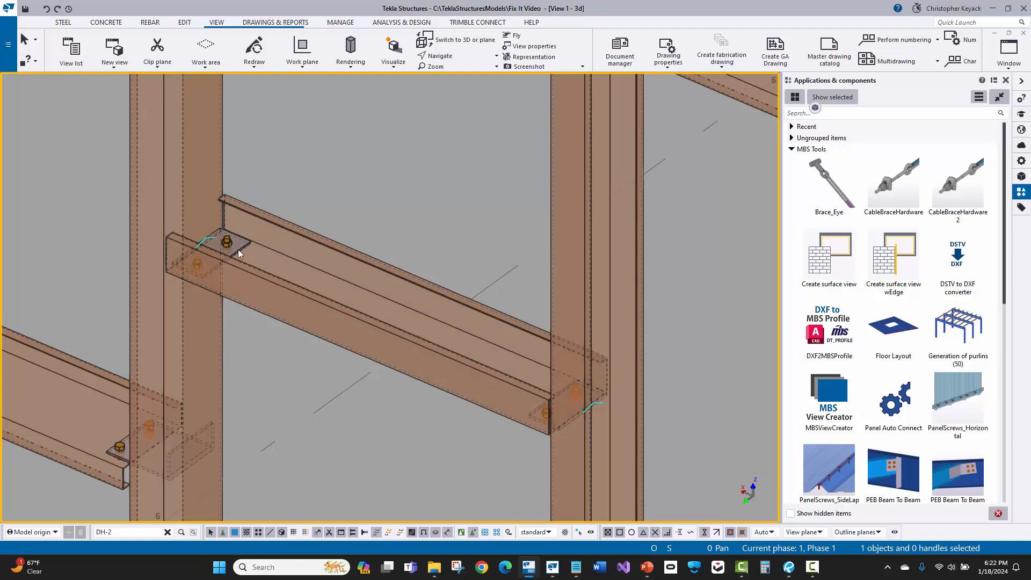
pyautogui.moveTo(162, 247)
pyautogui.keyDown('ctrl'); pyautogui.mouseDown(button='middle')
pyautogui.moveTo(156, 265)
pyautogui.moveTo(159, 227)
pyautogui.mouseUp(button='middle'); pyautogui.keyUp('ctrl')
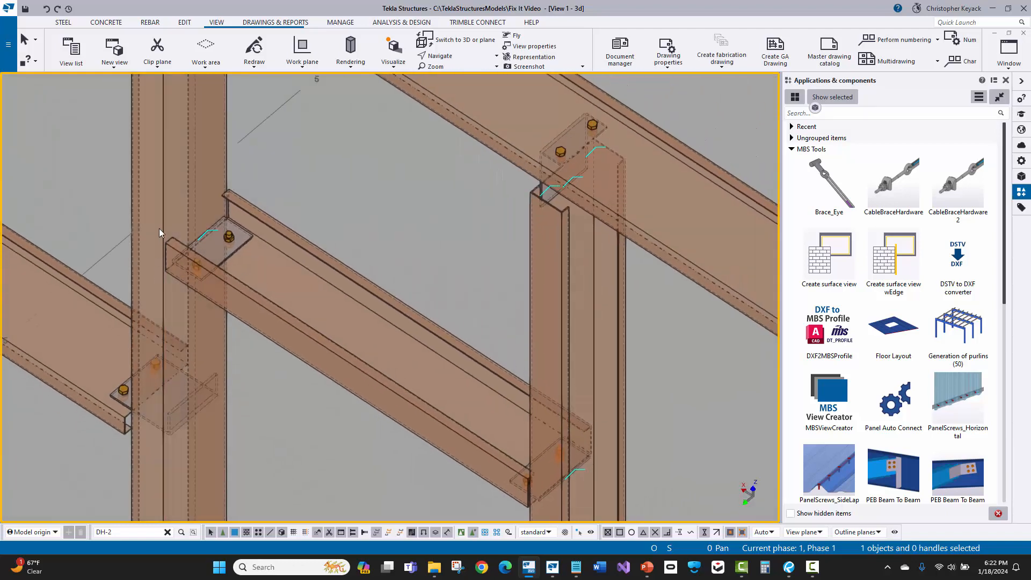
pyautogui.scroll(4, 162, 229)
pyautogui.moveTo(245, 269); pyautogui.dragTo(291, 282, button='middle')
pyautogui.scroll(2, 400, 281)
pyautogui.click(401, 256)
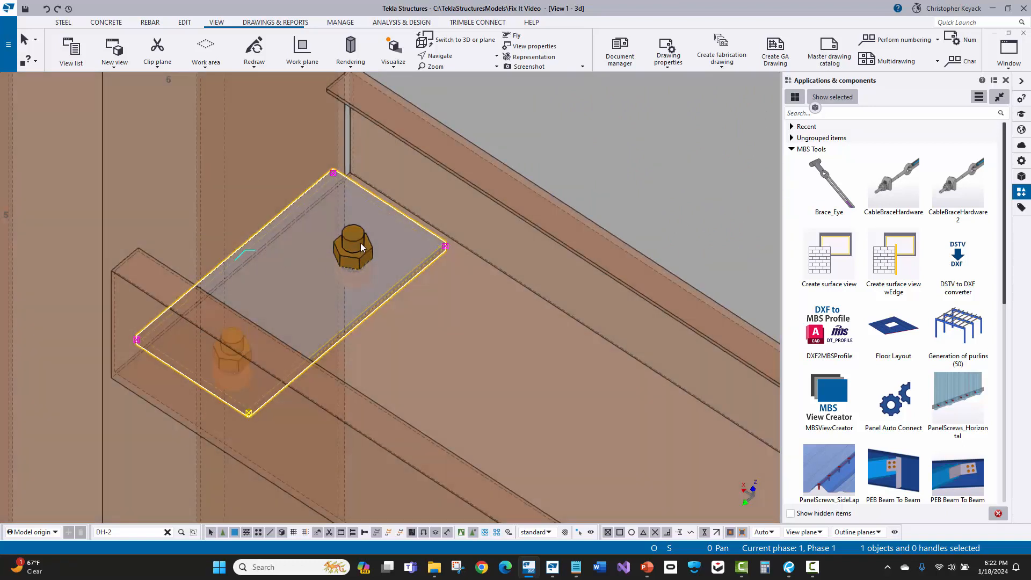
pyautogui.moveTo(403, 218); pyautogui.dragTo(415, 213, button='middle')
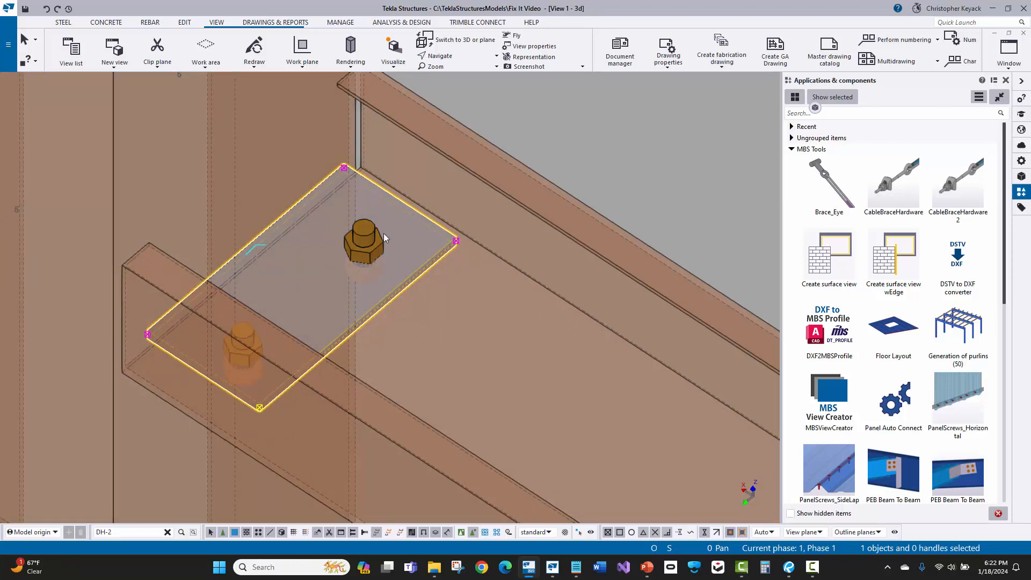
# Open the clip plate's properties, check its part numbering series, and deselect the plate.
pyautogui.doubleClick(442, 255)
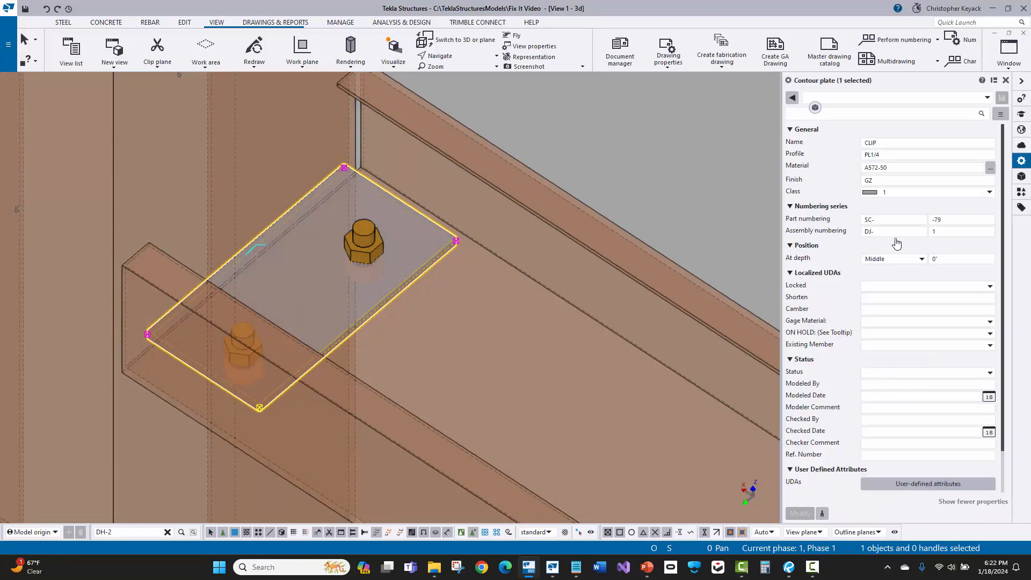
pyautogui.moveTo(886, 220); pyautogui.dragTo(841, 224)
pyautogui.scroll(-4, 212, 204)
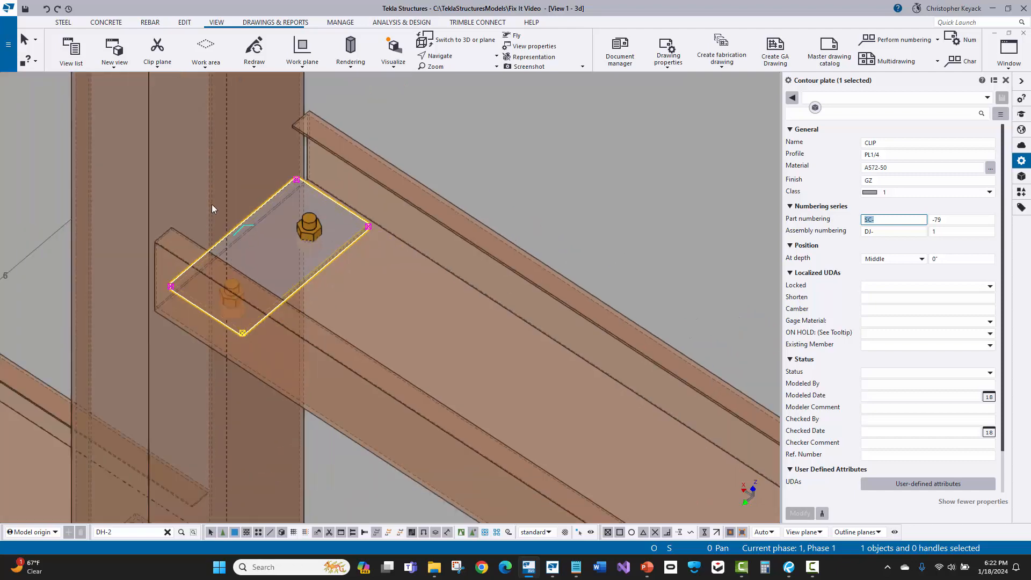
pyautogui.scroll(3, 243, 149)
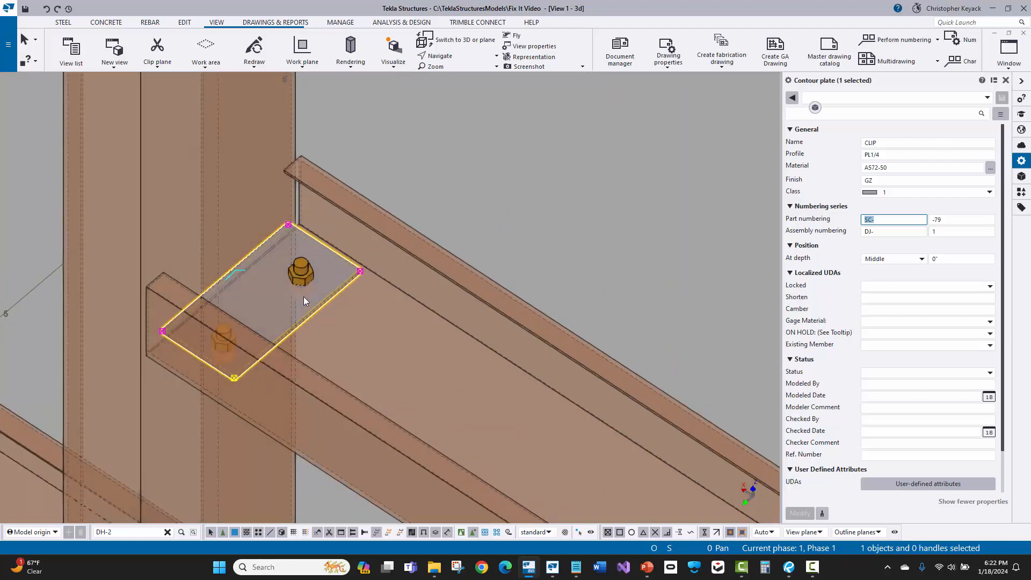
pyautogui.moveTo(326, 301); pyautogui.dragTo(338, 275, button='middle')
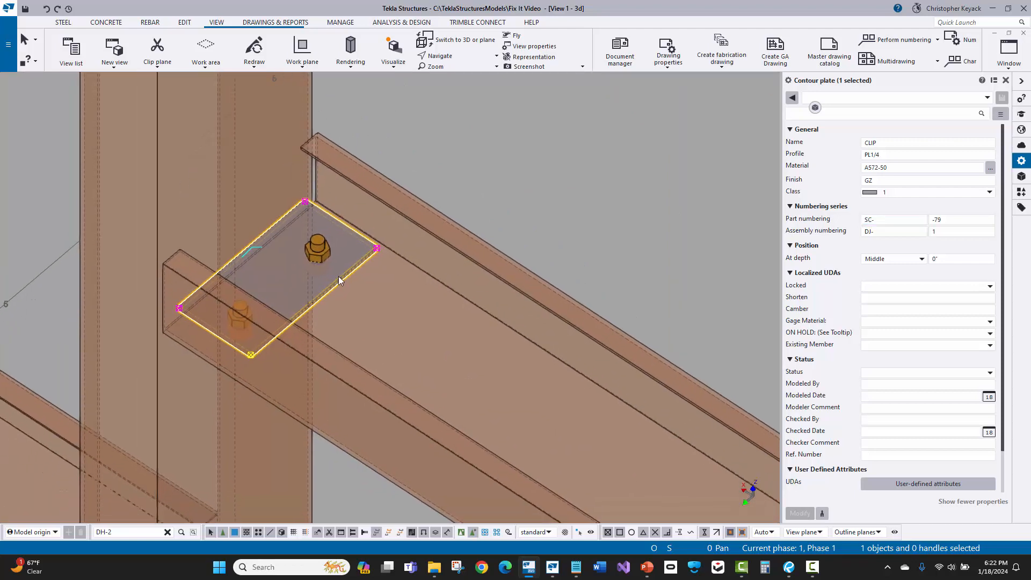
pyautogui.scroll(-1, 338, 276)
pyautogui.scroll(2, 339, 263)
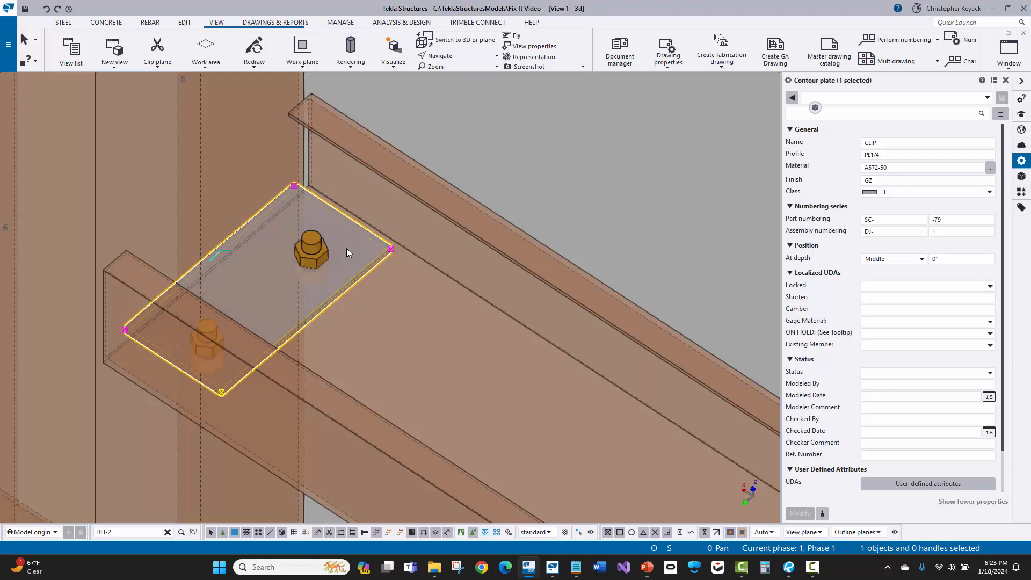
pyautogui.click(464, 156)
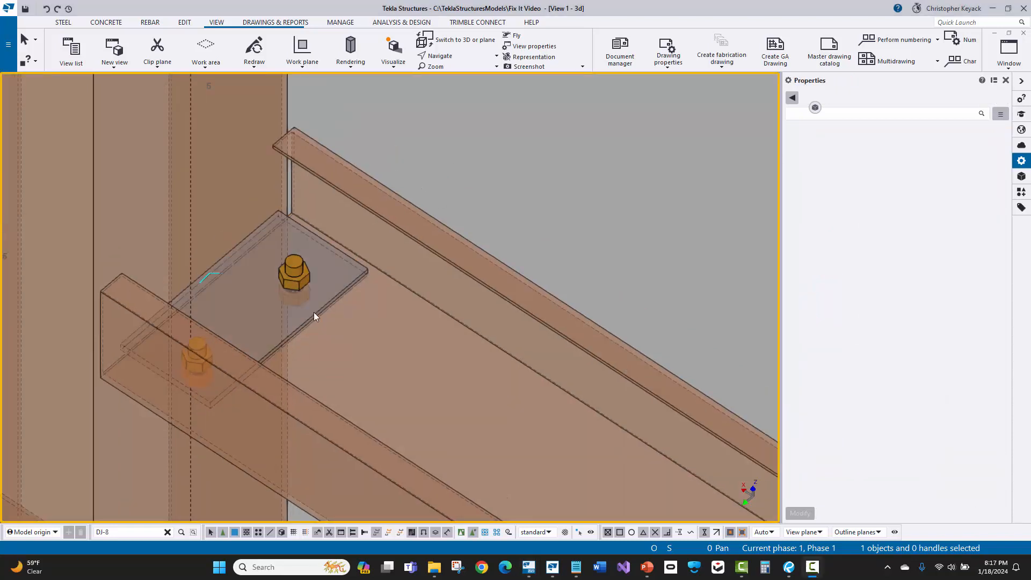
# Create the default part views of the clip plate at the jamb.
pyautogui.click(314, 316)
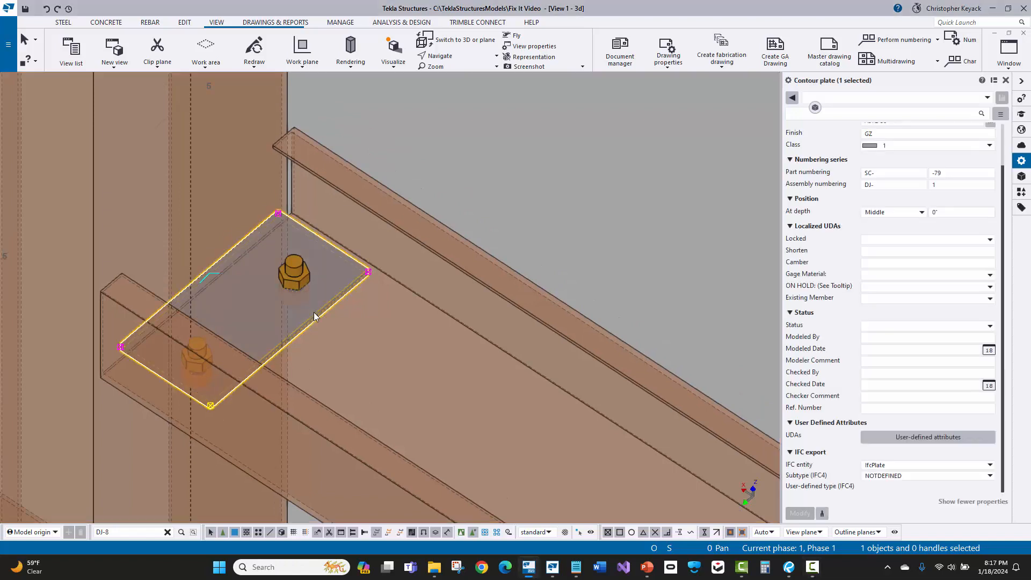
pyautogui.rightClick(314, 316)
pyautogui.moveTo(397, 421)
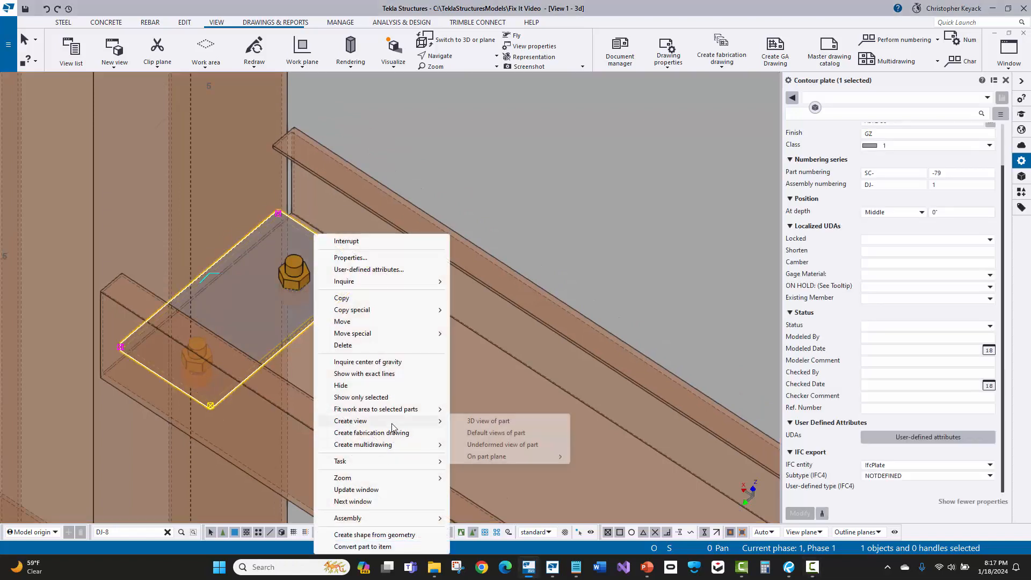
pyautogui.click(468, 433)
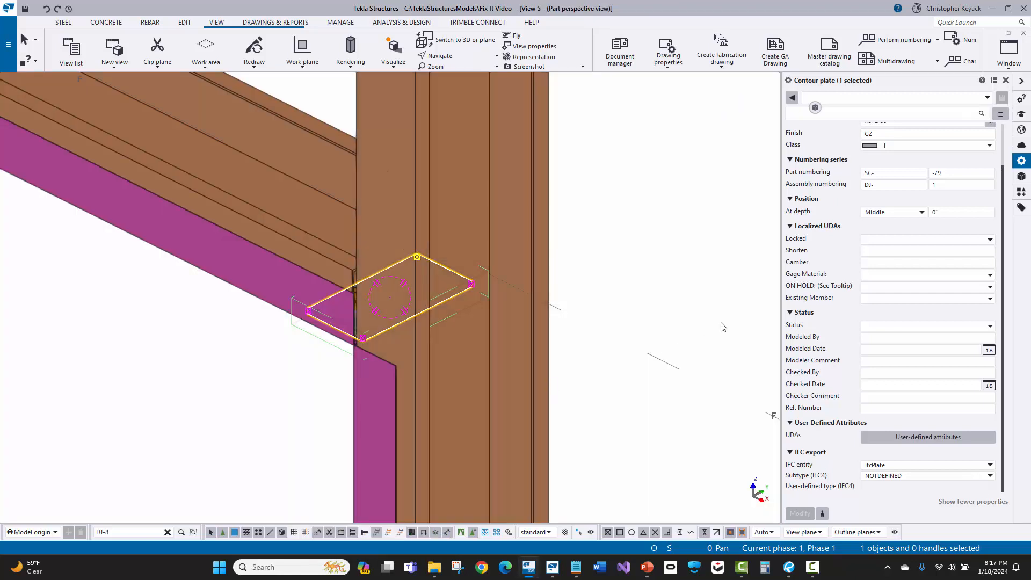
# Close the clip's part front, end and perspective views, and tile the part top view and 3D view vertically.
pyautogui.click(1006, 36)
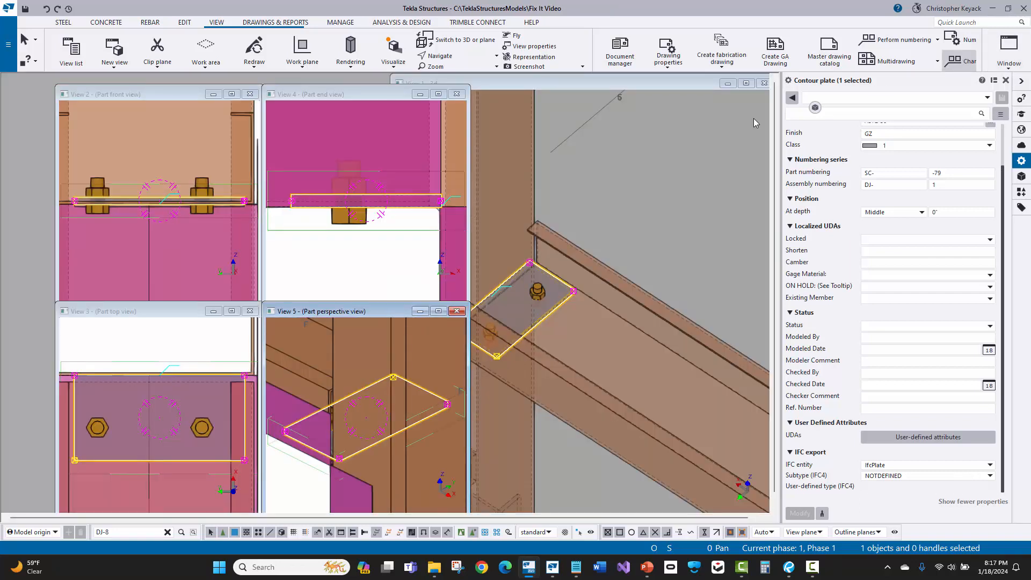
pyautogui.click(250, 94)
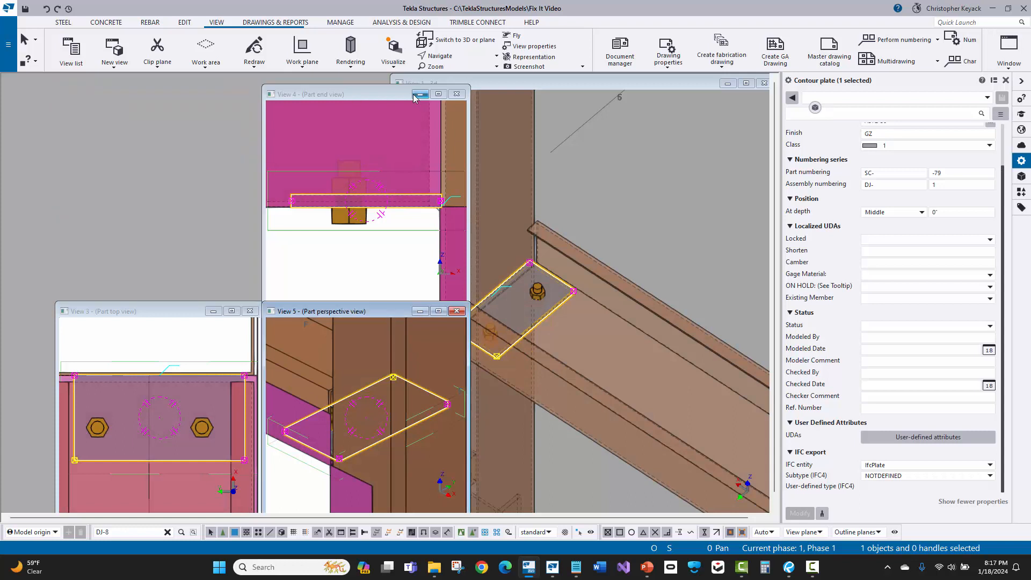
pyautogui.click(456, 94)
pyautogui.click(456, 311)
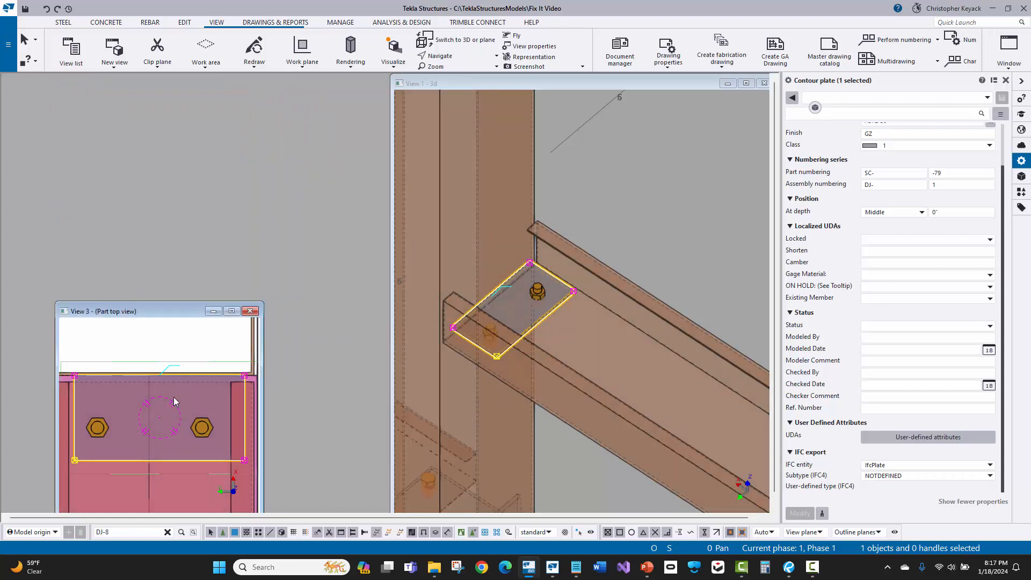
pyautogui.click(1004, 51)
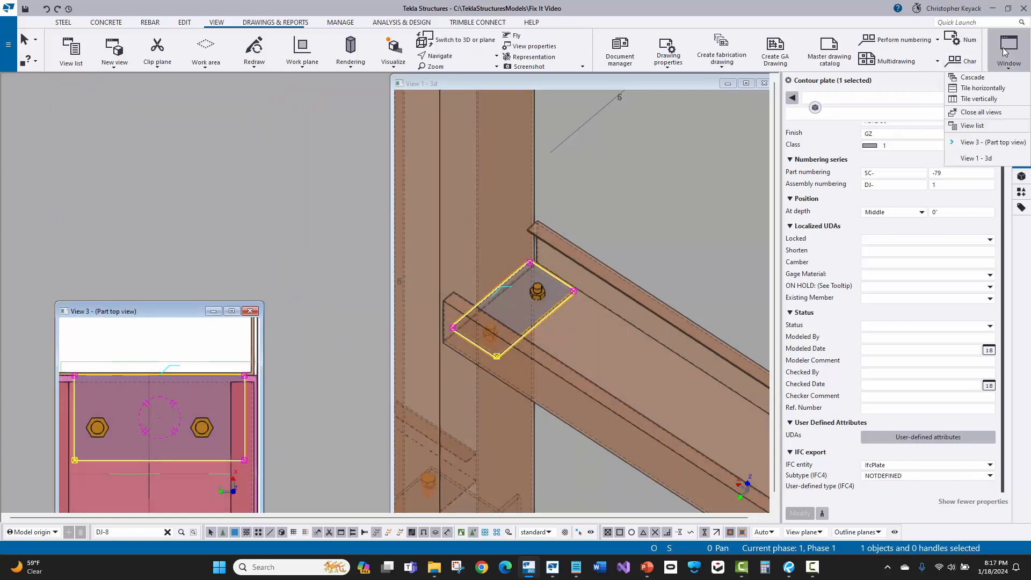
pyautogui.click(978, 99)
pyautogui.moveTo(520, 256); pyautogui.dragTo(562, 229, button='middle')
pyautogui.scroll(-2, 177, 199)
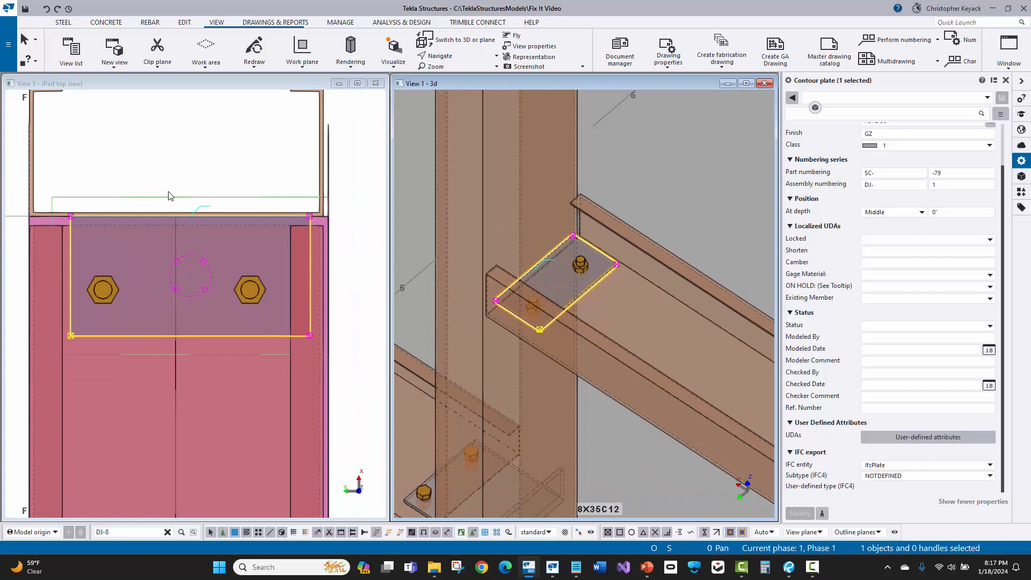
# Move the clip plate in the part top view from its lower edge midpoint to the horizontal channel's centerline.
pyautogui.rightClick(195, 146)
pyautogui.click(208, 233)
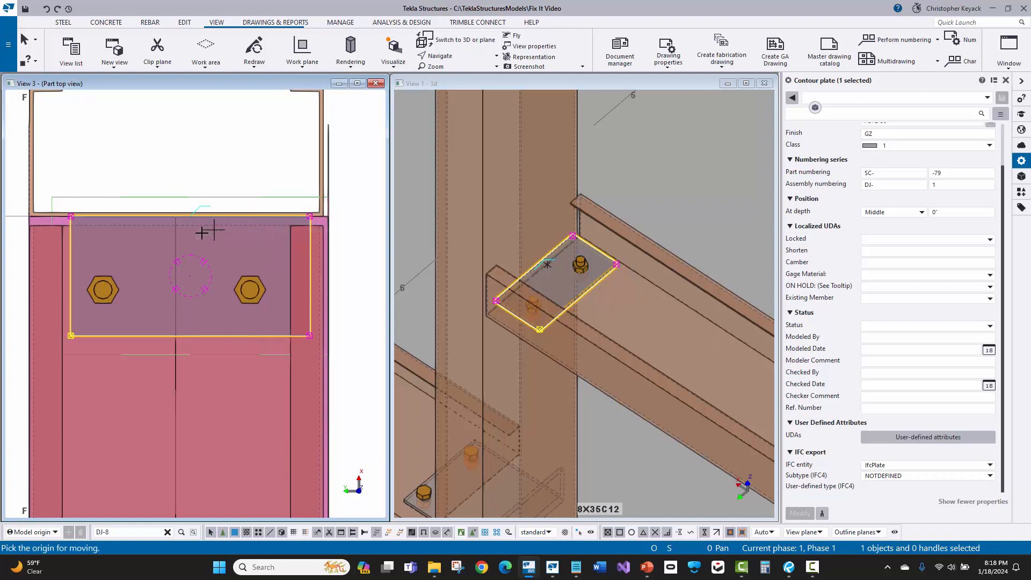
pyautogui.click(186, 335)
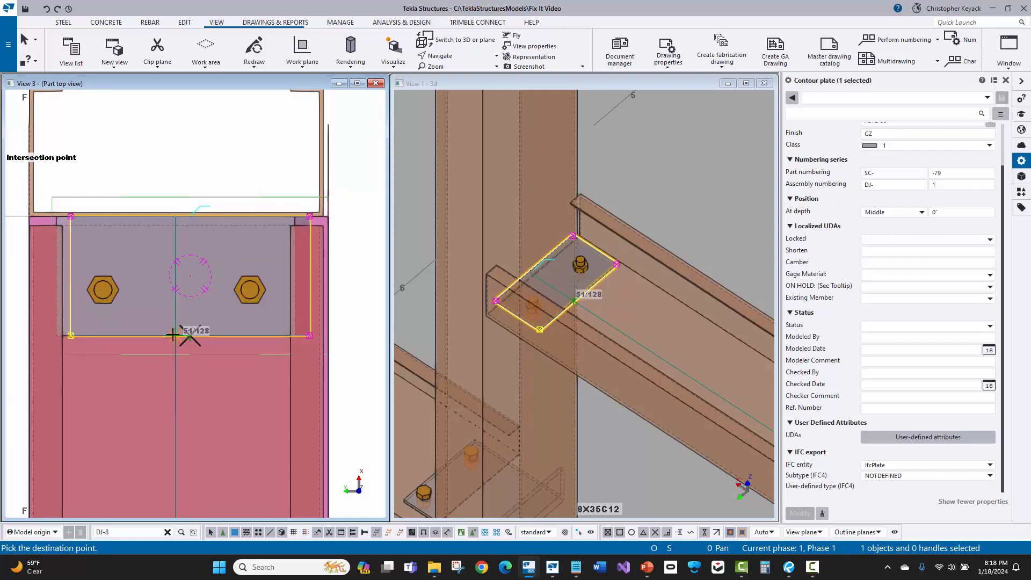
pyautogui.click(172, 334)
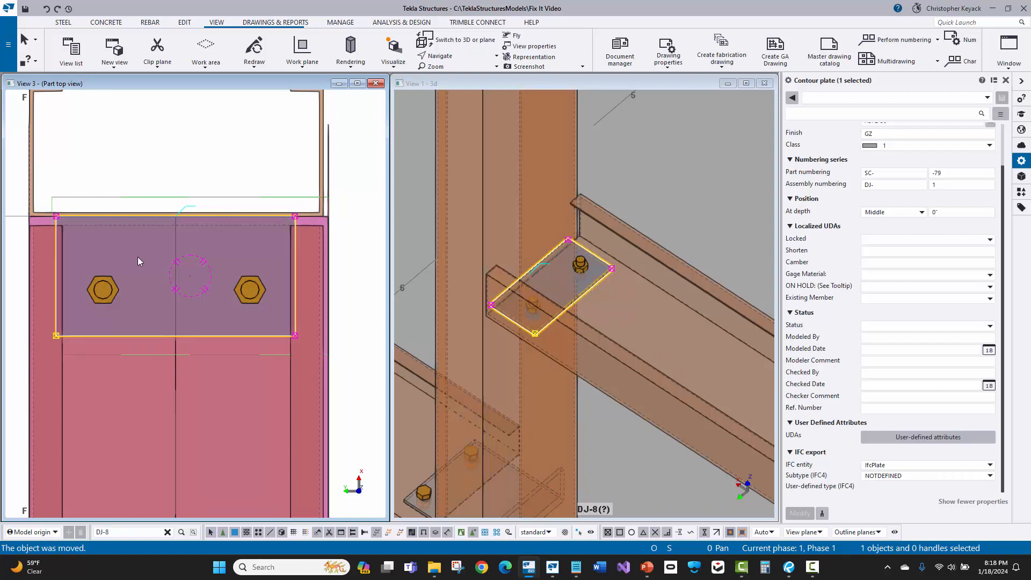
pyautogui.click(173, 143)
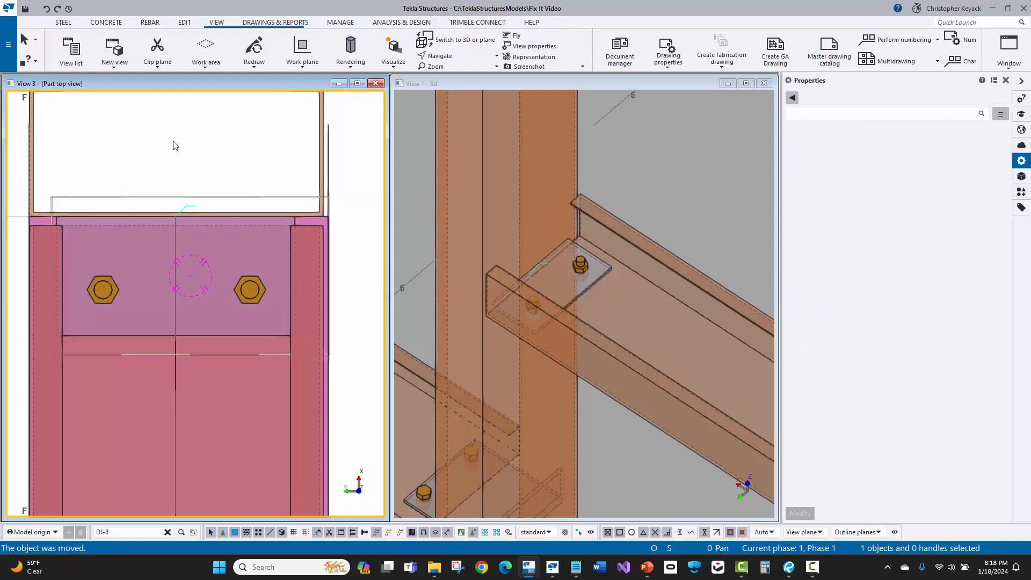
# Measure the clip bolts' spacing relative to the horizontal channel in the part top view.
pyautogui.scroll(-2, 183, 145)
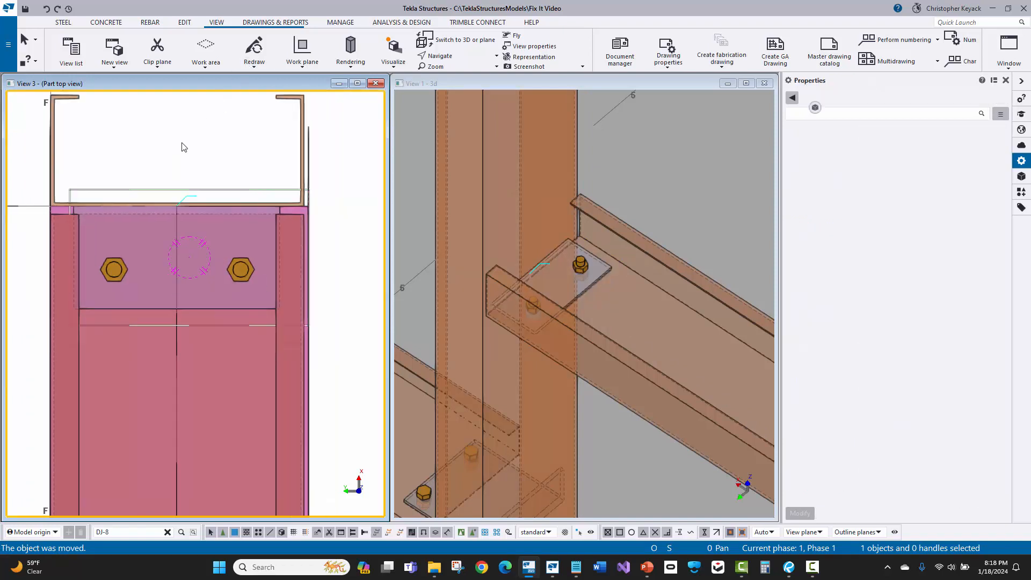
pyautogui.click(181, 23)
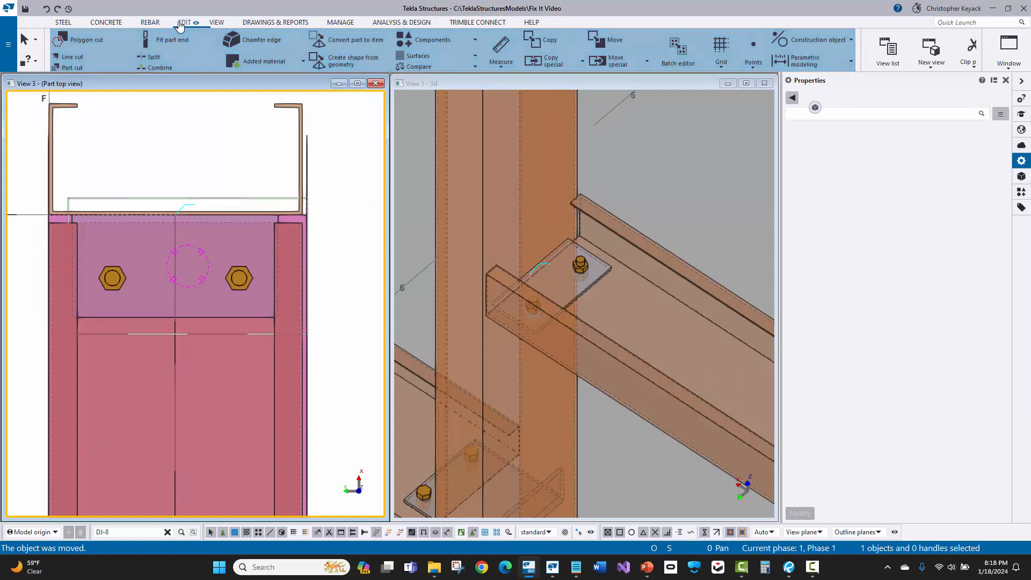
pyautogui.click(501, 62)
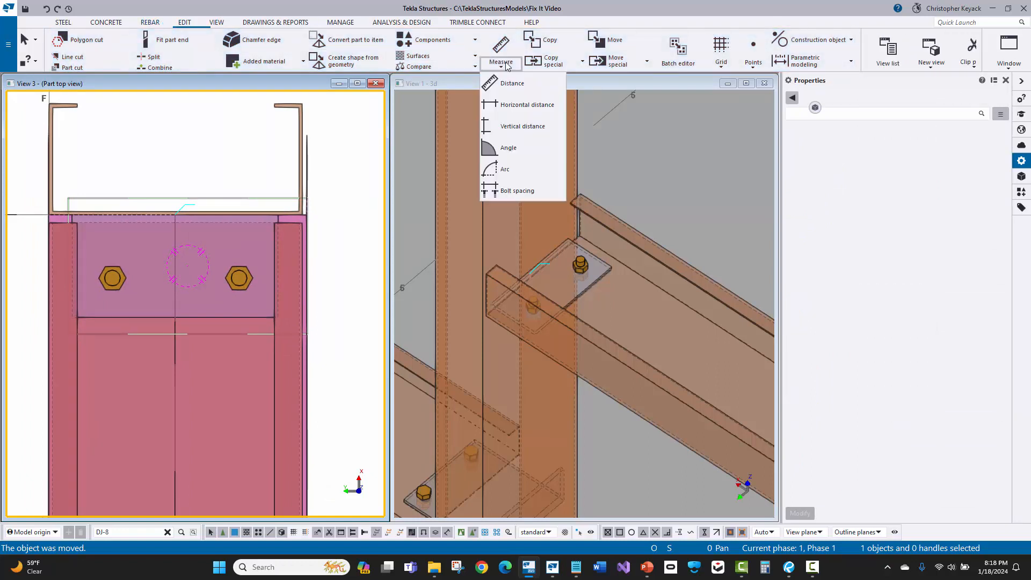
pyautogui.click(517, 191)
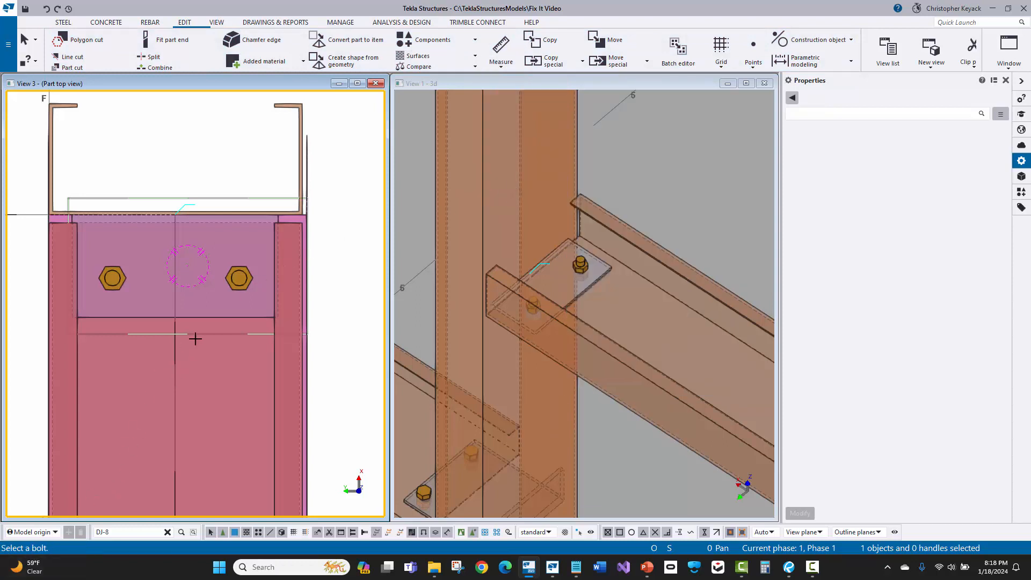
pyautogui.click(240, 282)
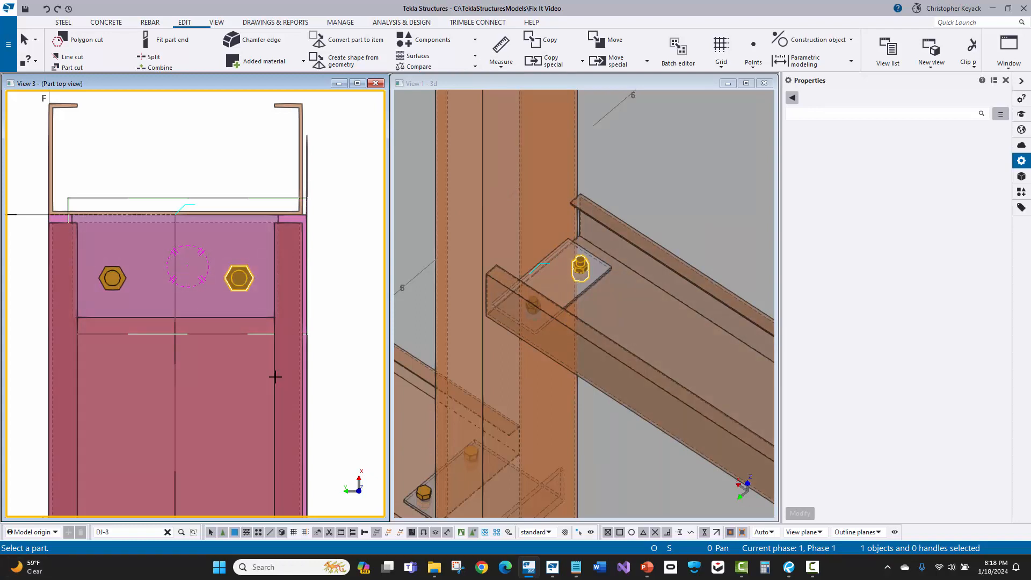
pyautogui.click(275, 377)
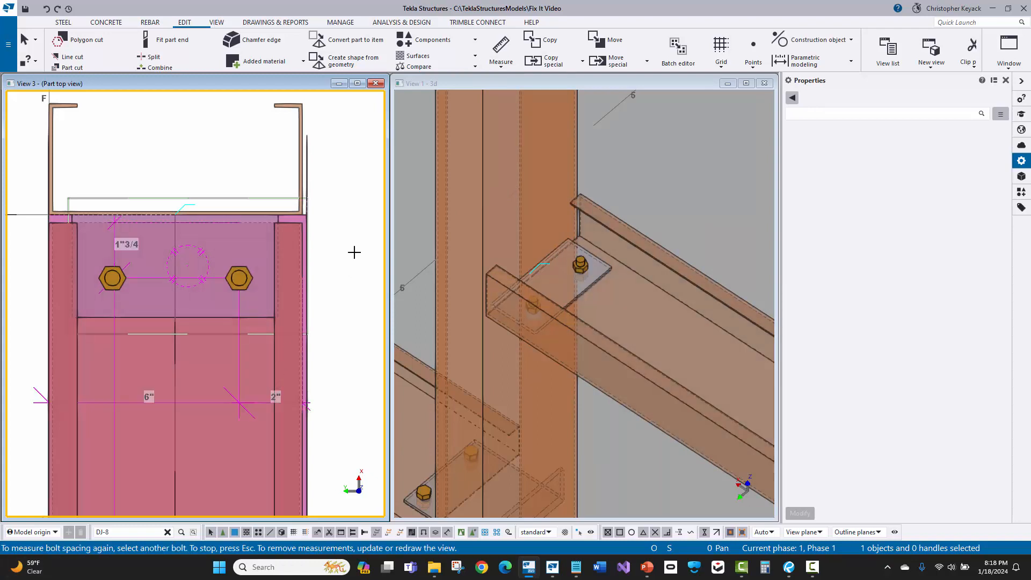
pyautogui.rightClick(357, 216)
pyautogui.click(371, 219)
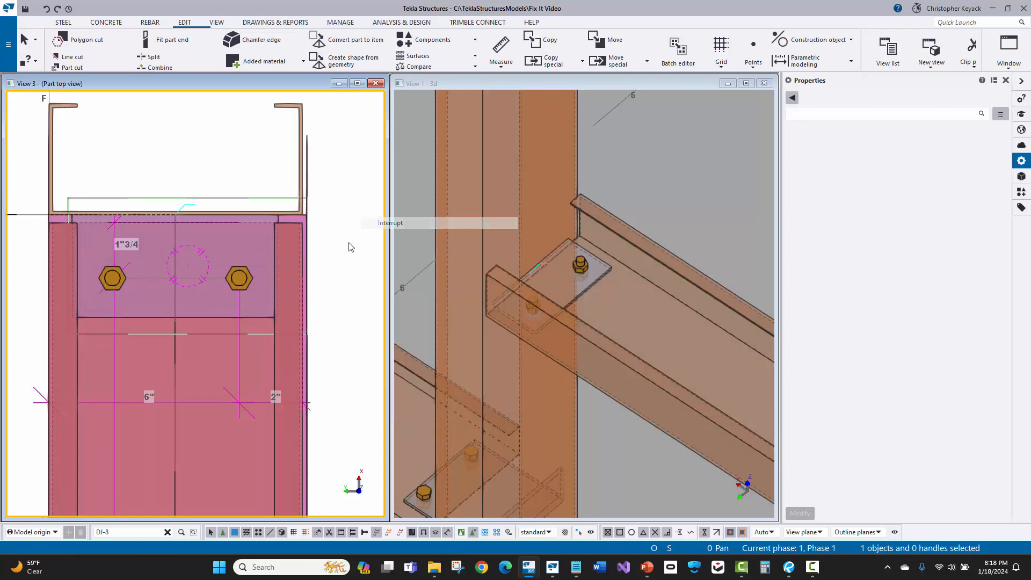
pyautogui.moveTo(111, 269); pyautogui.dragTo(127, 247, button='middle')
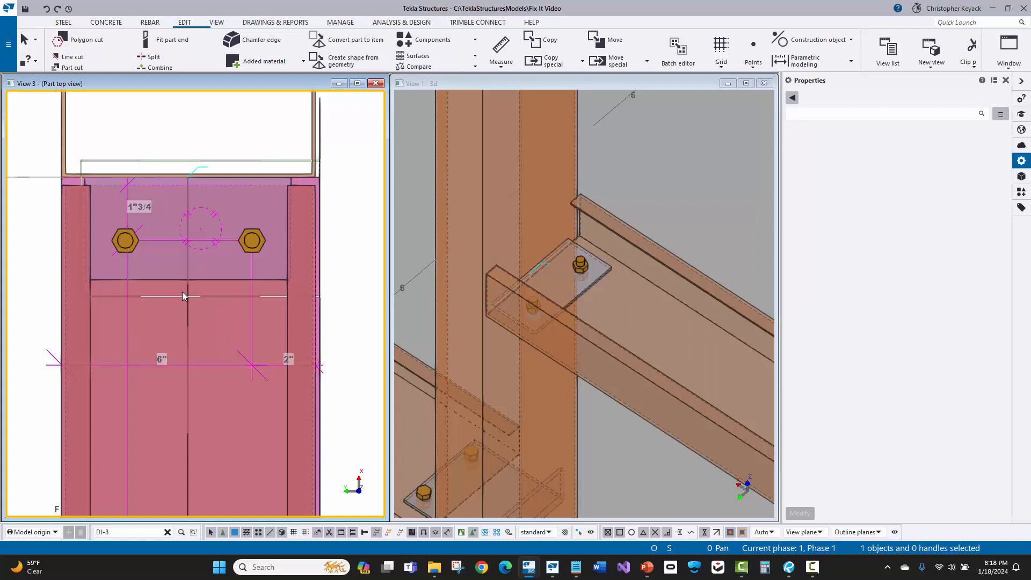
# Measure the spacing between the clip's two bolts in the part top view.
pyautogui.click(500, 46)
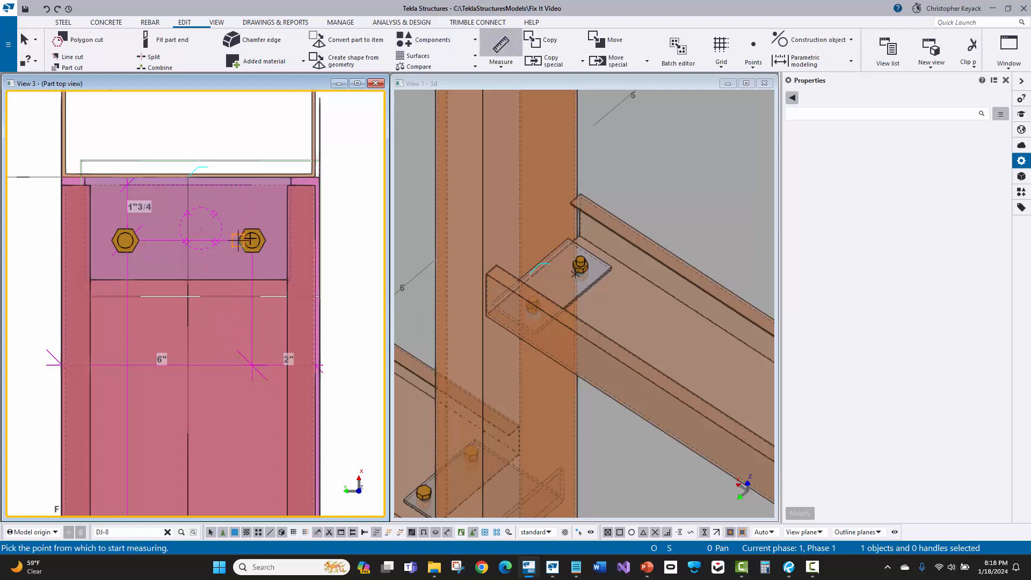
pyautogui.click(251, 240)
pyautogui.click(125, 240)
pyautogui.click(168, 107)
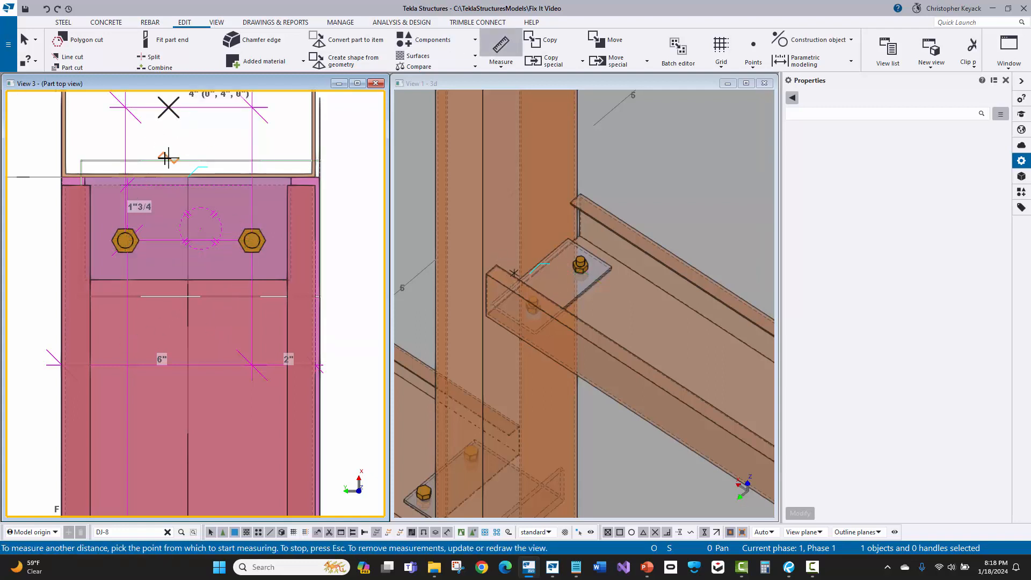
# Measure the distance from the outer clip bolt to the inner face of the adjacent flange, and end measuring.
pyautogui.click(125, 240)
pyautogui.scroll(2, 76, 244)
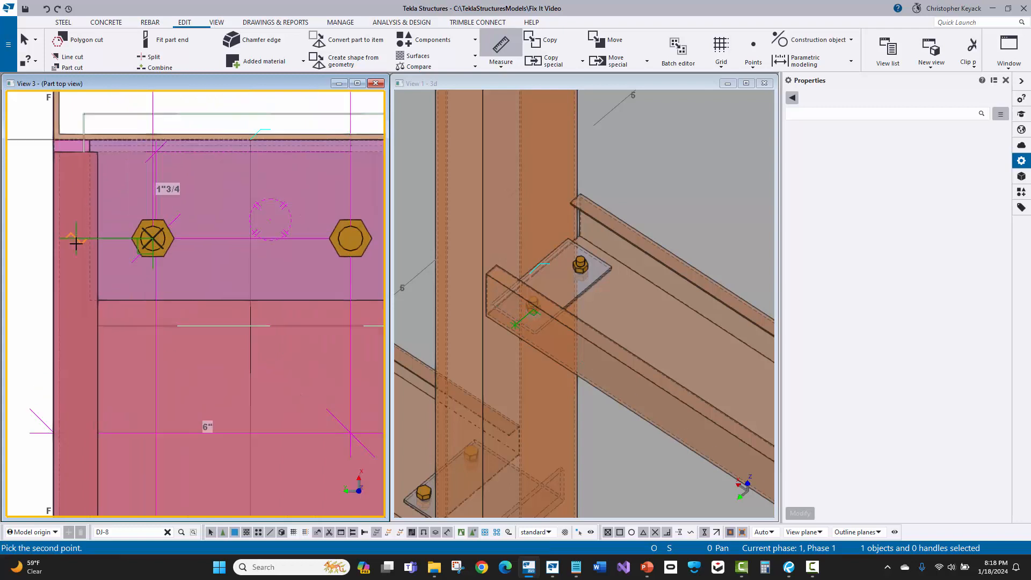
pyautogui.click(88, 235)
pyautogui.click(124, 416)
pyautogui.scroll(-1, 137, 346)
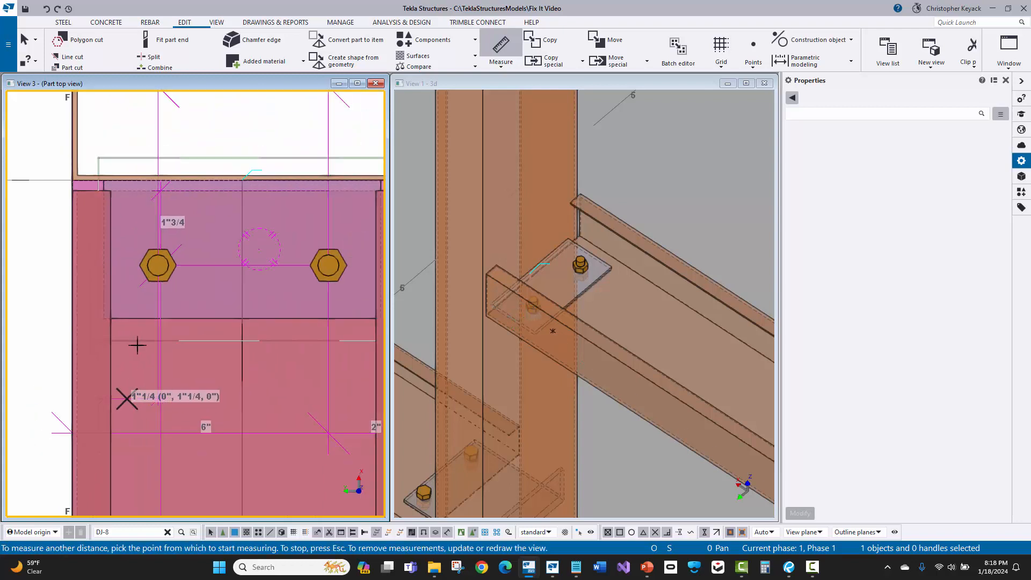
pyautogui.rightClick(152, 373)
pyautogui.click(202, 177)
# Examine the properties of the clip bolt and the horizontal channel in the 3D view.
pyautogui.scroll(-1, 208, 183)
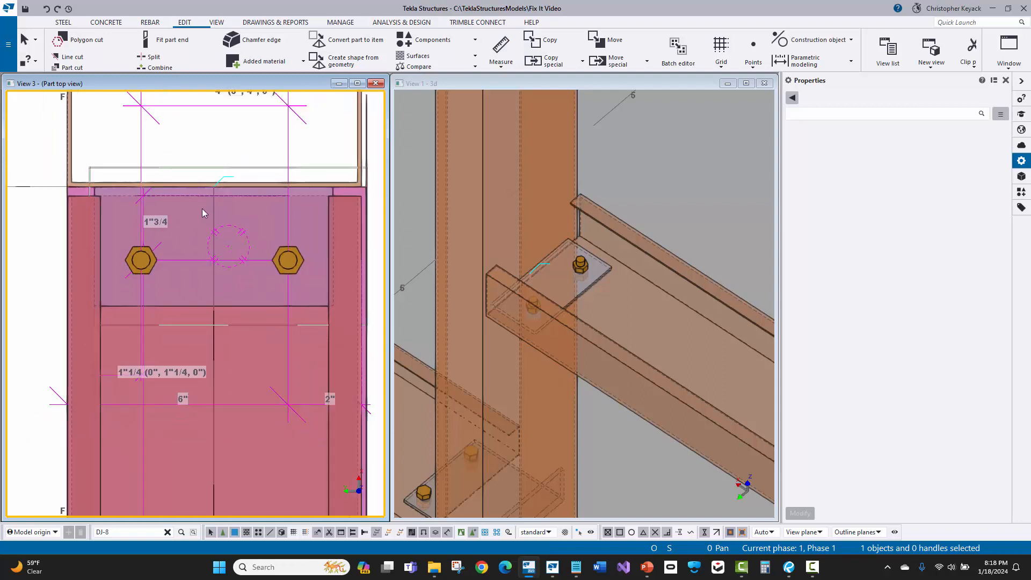
pyautogui.scroll(-1, 201, 209)
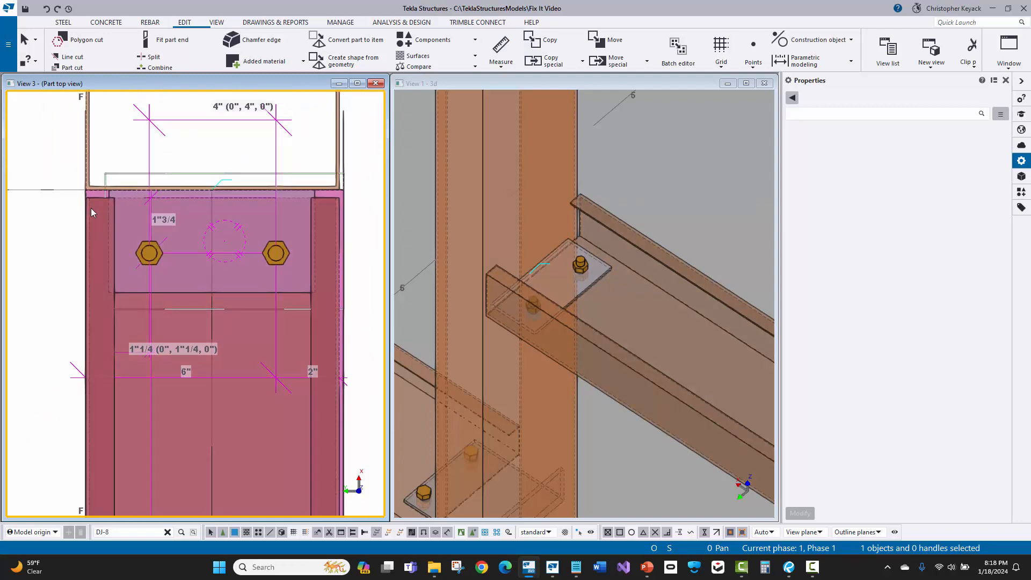
pyautogui.scroll(-2, 91, 208)
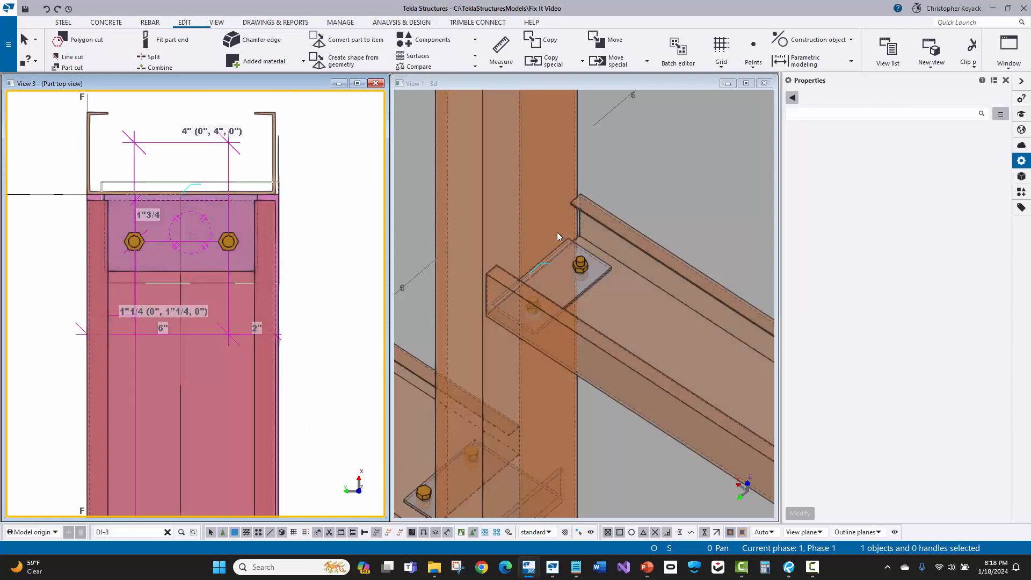
pyautogui.scroll(1, 559, 249)
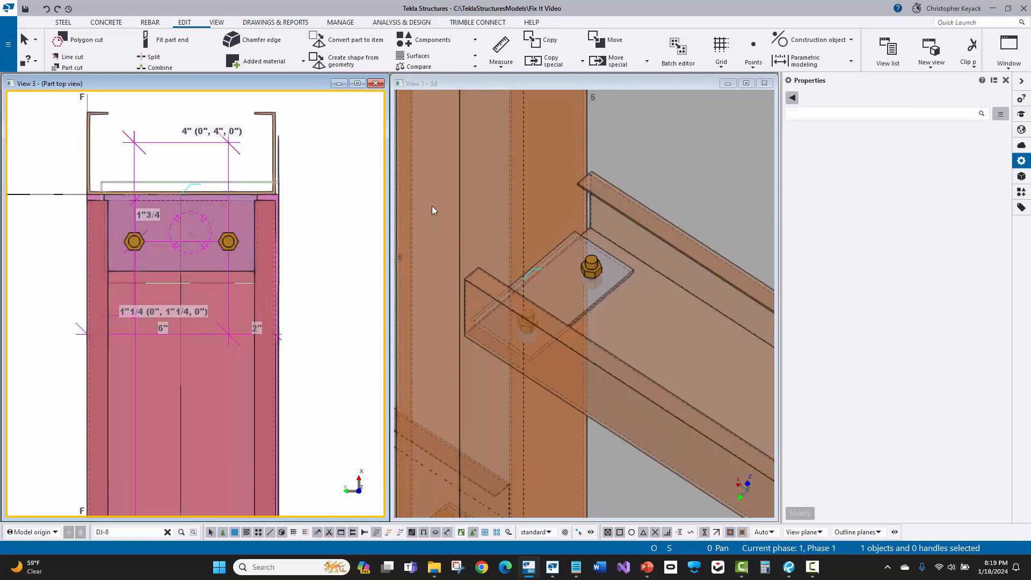
pyautogui.click(588, 264)
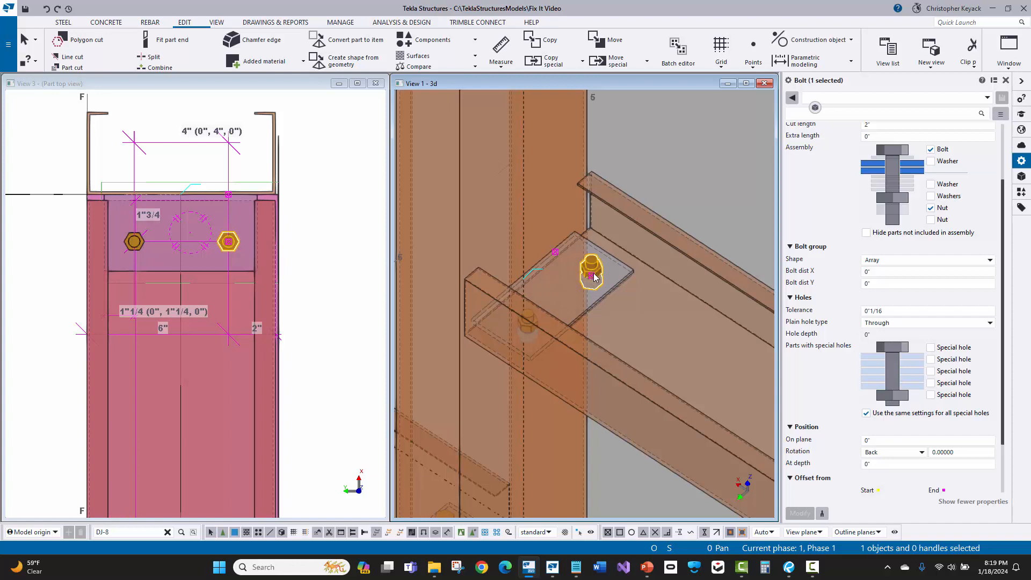
pyautogui.click(649, 229)
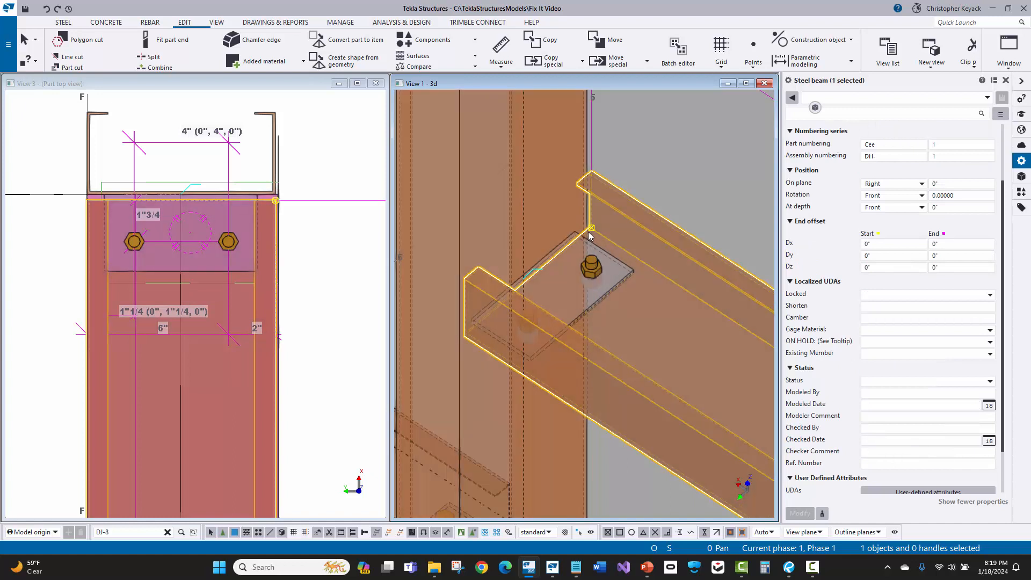
# Inquire about the clip bolt nearest the channel's back flange and close the report.
pyautogui.click(592, 266)
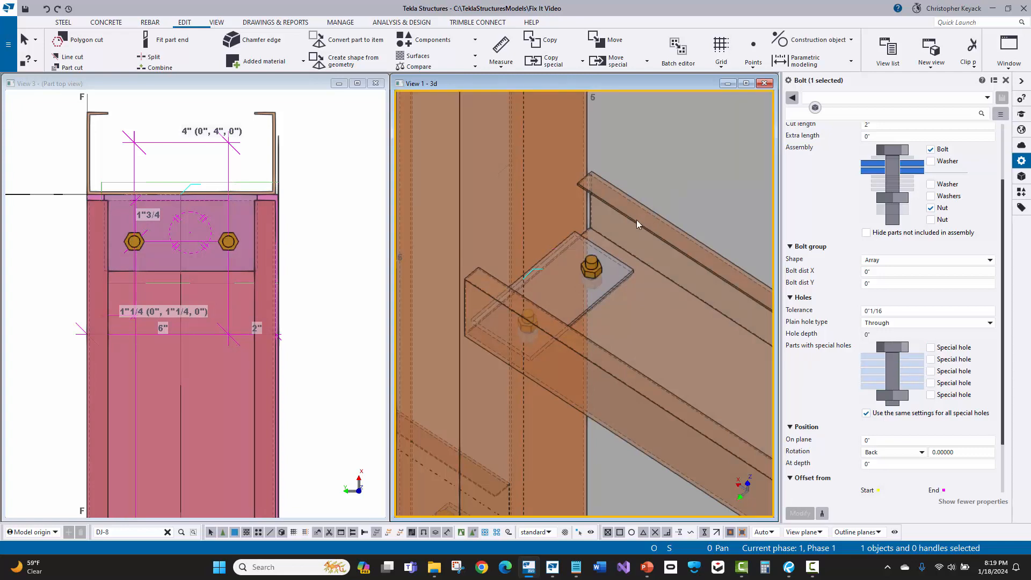
pyautogui.rightClick(595, 260)
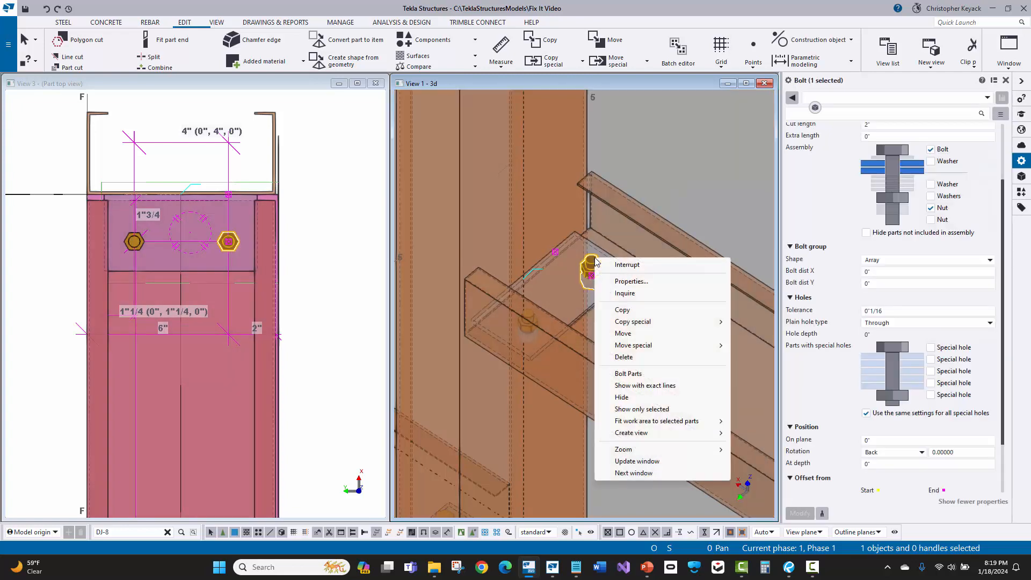
pyautogui.click(624, 293)
pyautogui.moveTo(678, 153); pyautogui.dragTo(820, 186)
pyautogui.moveTo(823, 181); pyautogui.dragTo(494, 139)
pyautogui.click(905, 140)
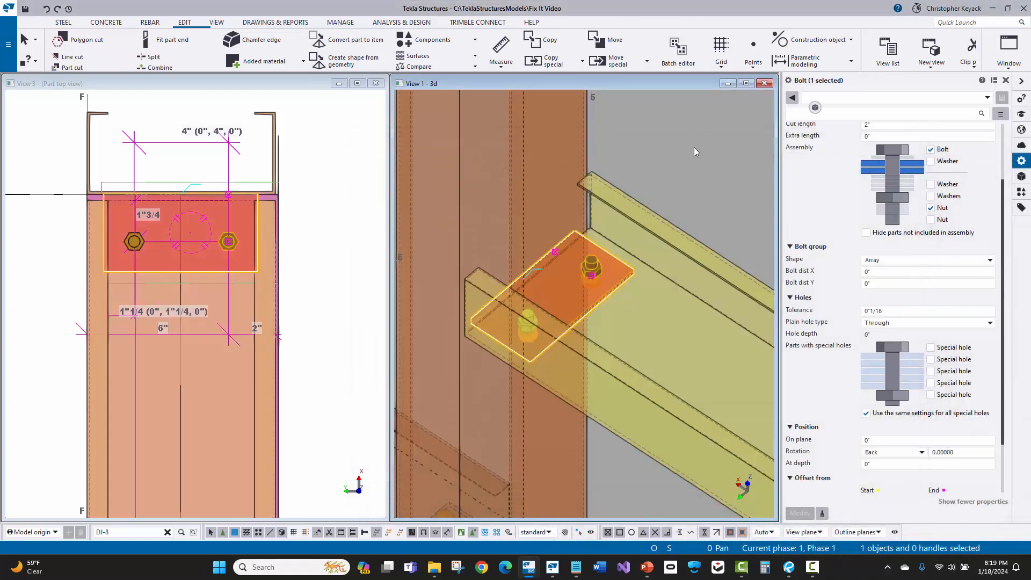
# Select the clip plate with its bolts and weld, and start defining a custom component.
pyautogui.click(691, 146)
pyautogui.moveTo(431, 153); pyautogui.dragTo(706, 392)
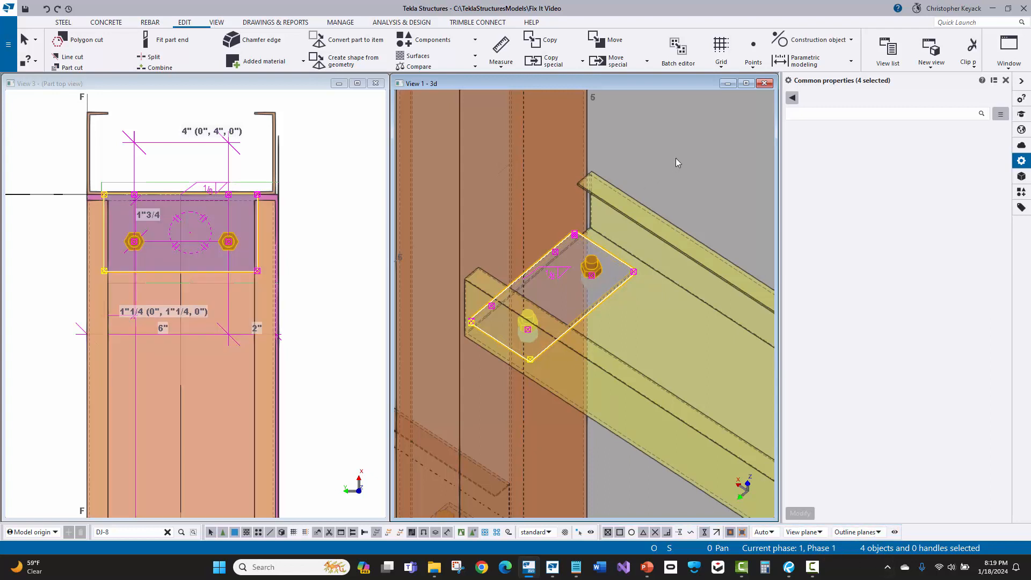
pyautogui.click(1020, 192)
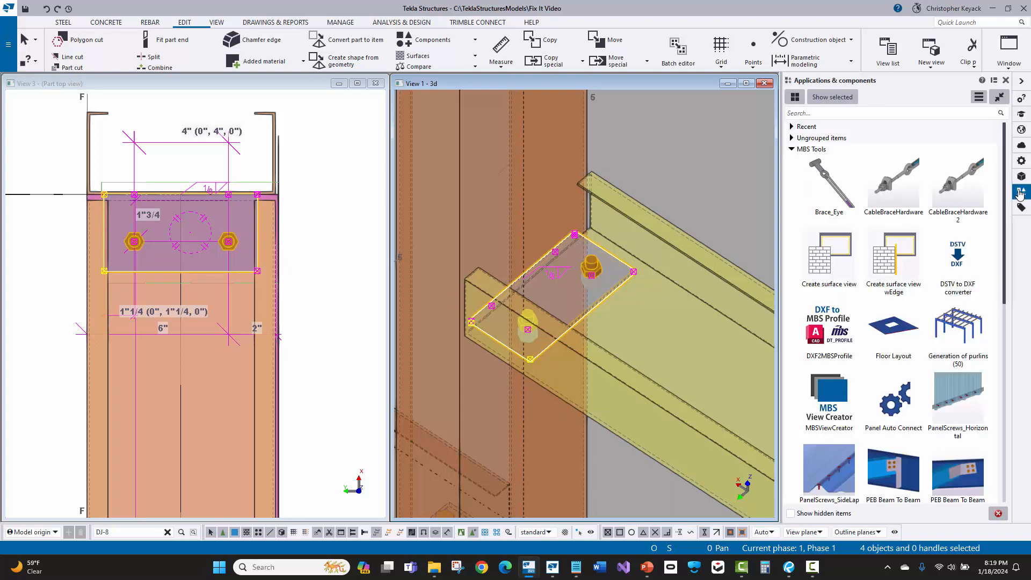
pyautogui.click(977, 98)
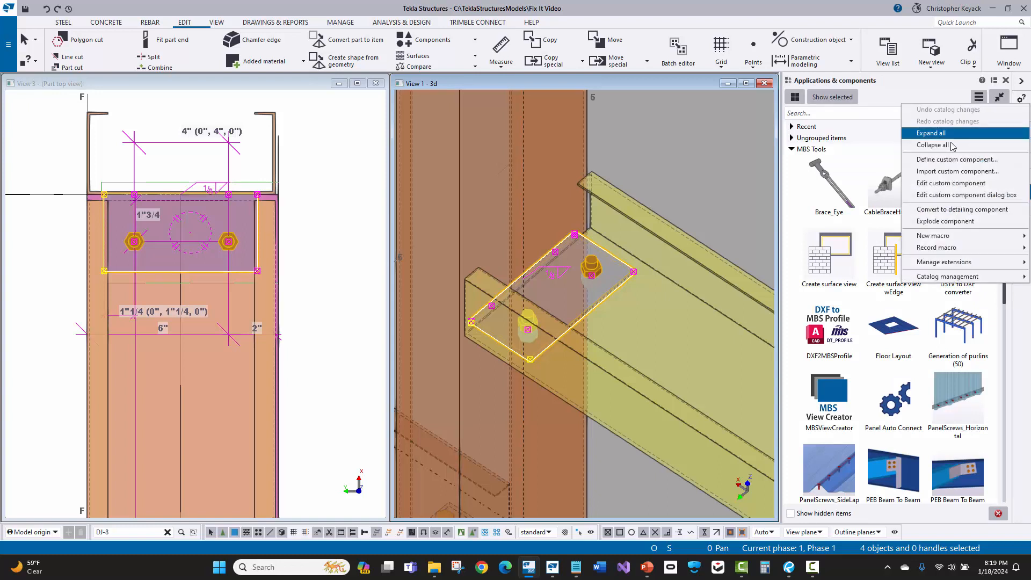
pyautogui.click(951, 164)
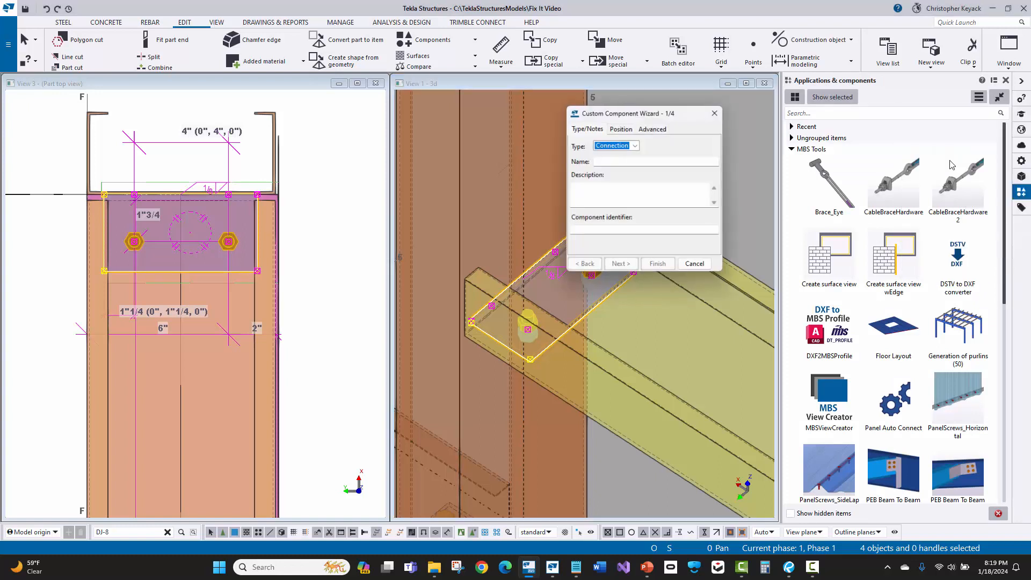
# Check the clip plate's part numbering and begin the custom connection's name with "Sc".
pyautogui.click(604, 158)
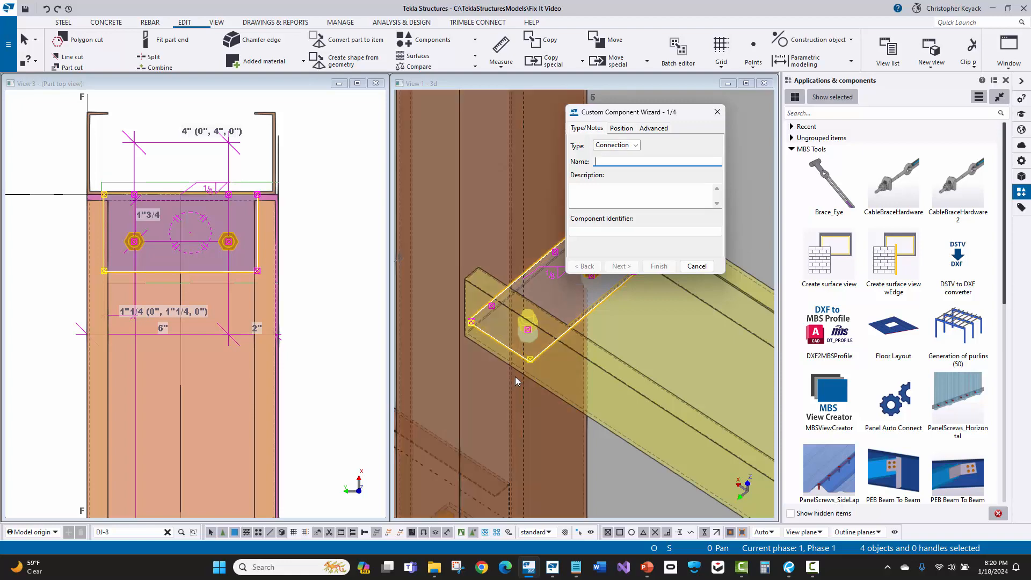
pyautogui.click(597, 298)
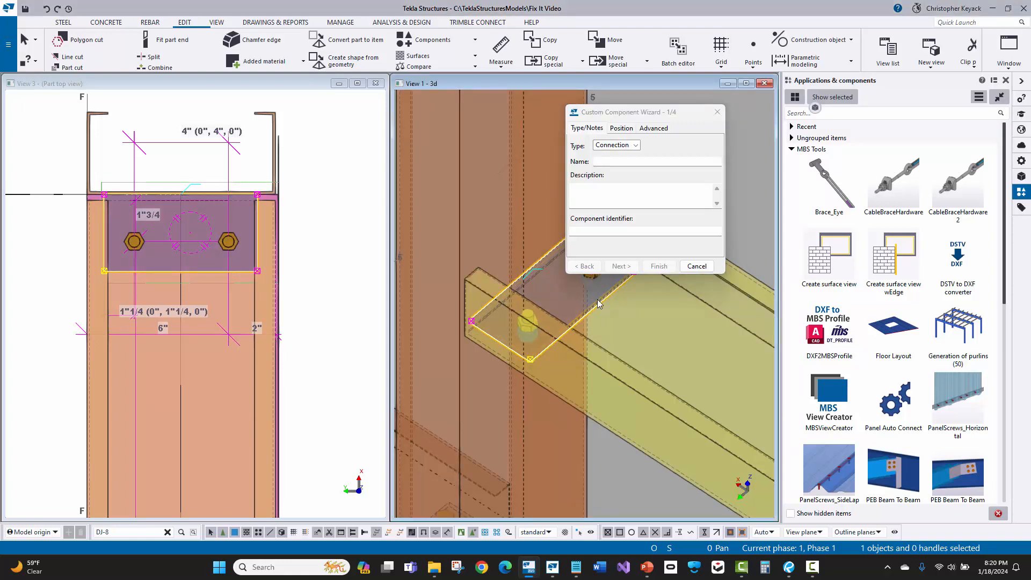
pyautogui.doubleClick(597, 298)
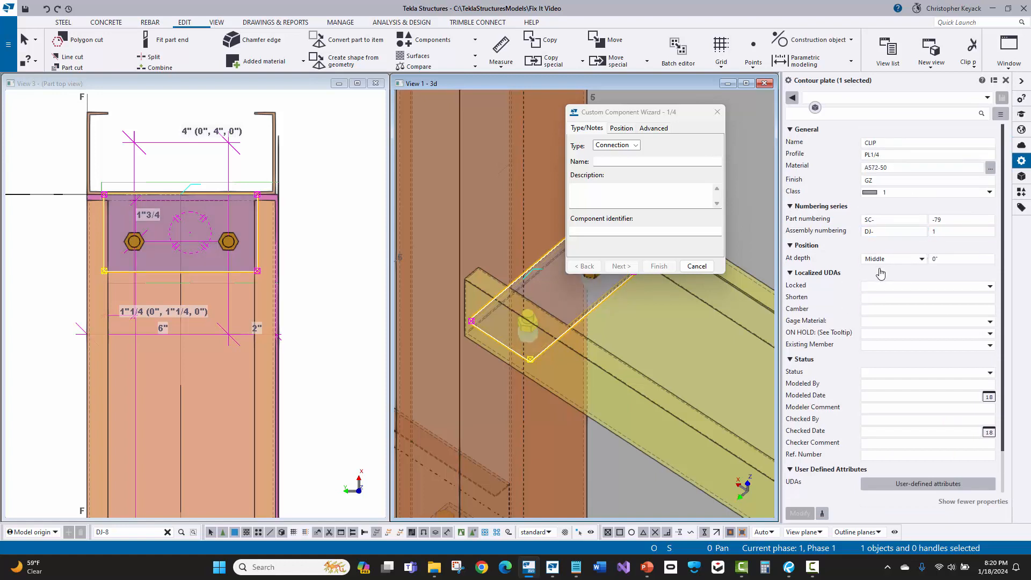
pyautogui.click(605, 160)
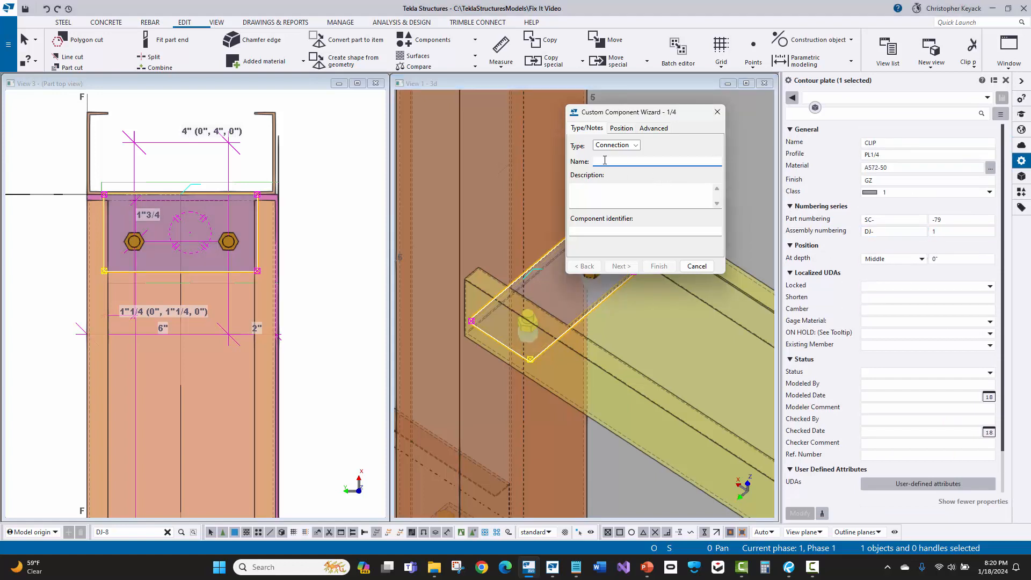
pyautogui.write('Sc')
# Set the custom connection's position type to Collision plane.
pyautogui.click(651, 129)
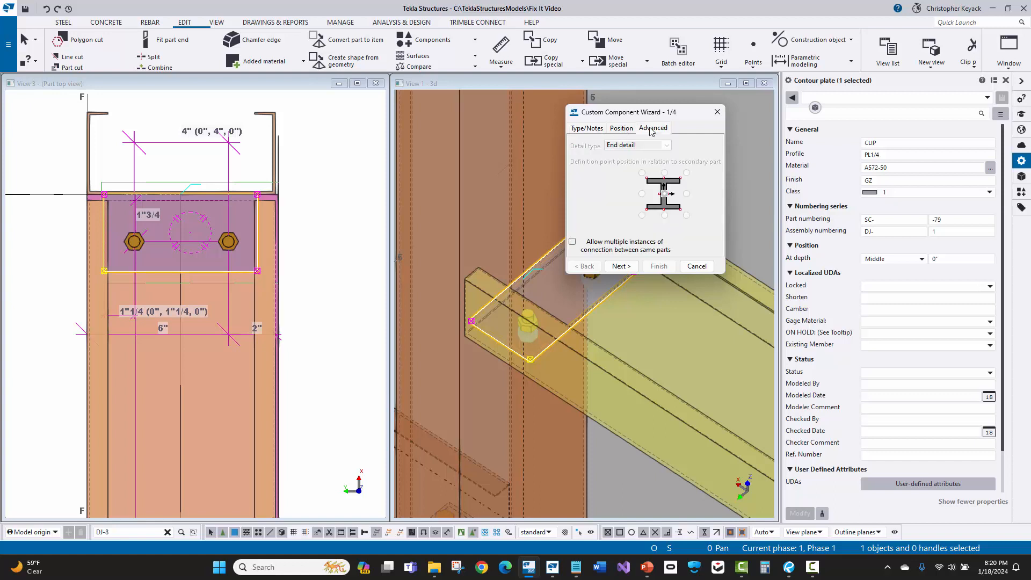
pyautogui.click(622, 131)
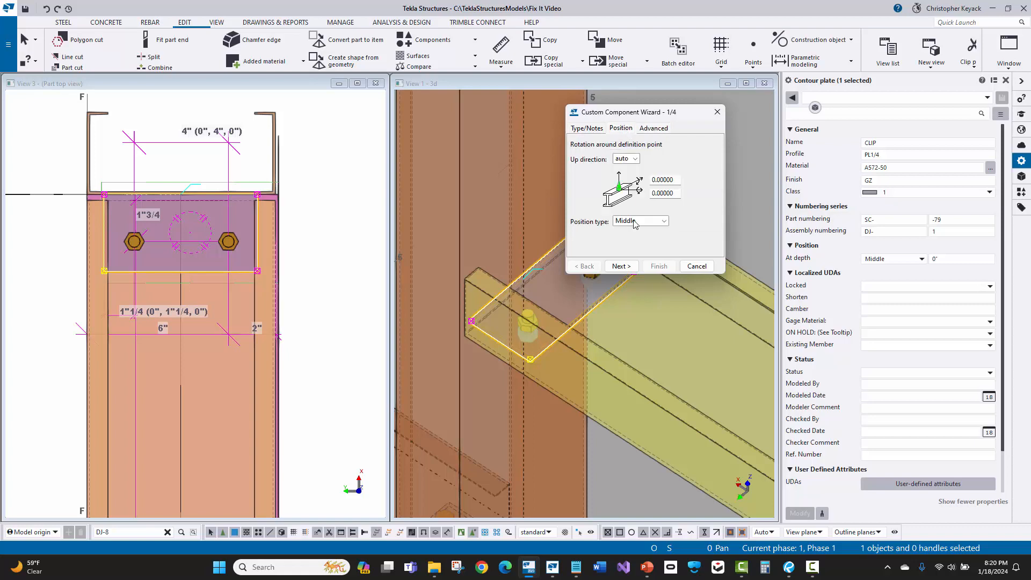
pyautogui.moveTo(543, 351); pyautogui.dragTo(522, 426, button='middle')
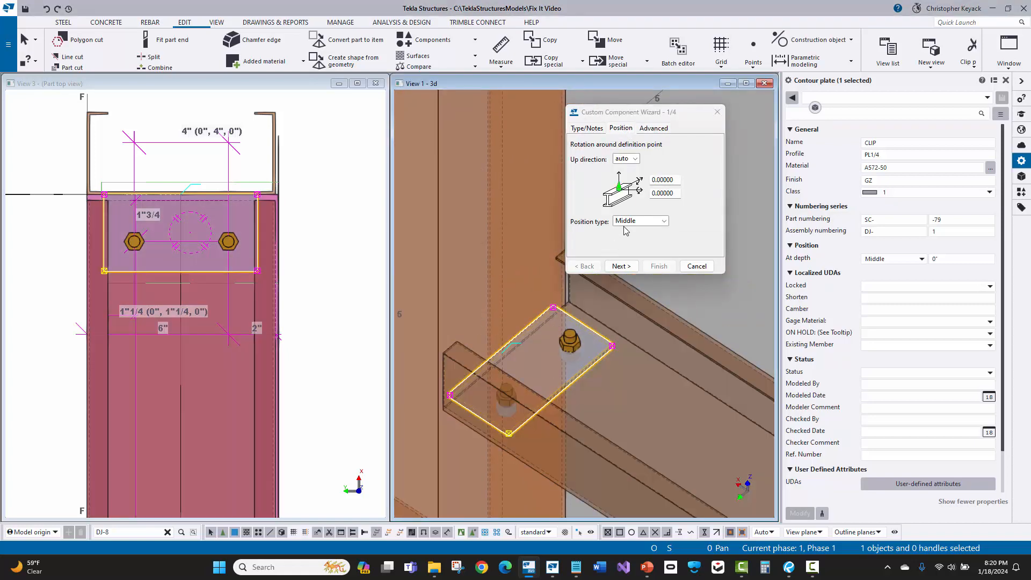
pyautogui.click(627, 221)
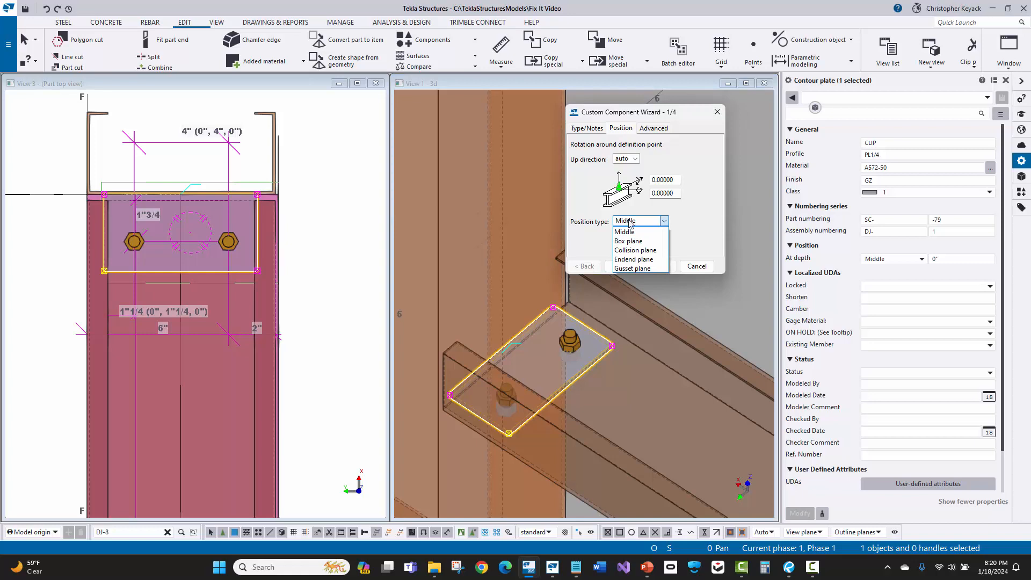
pyautogui.click(645, 251)
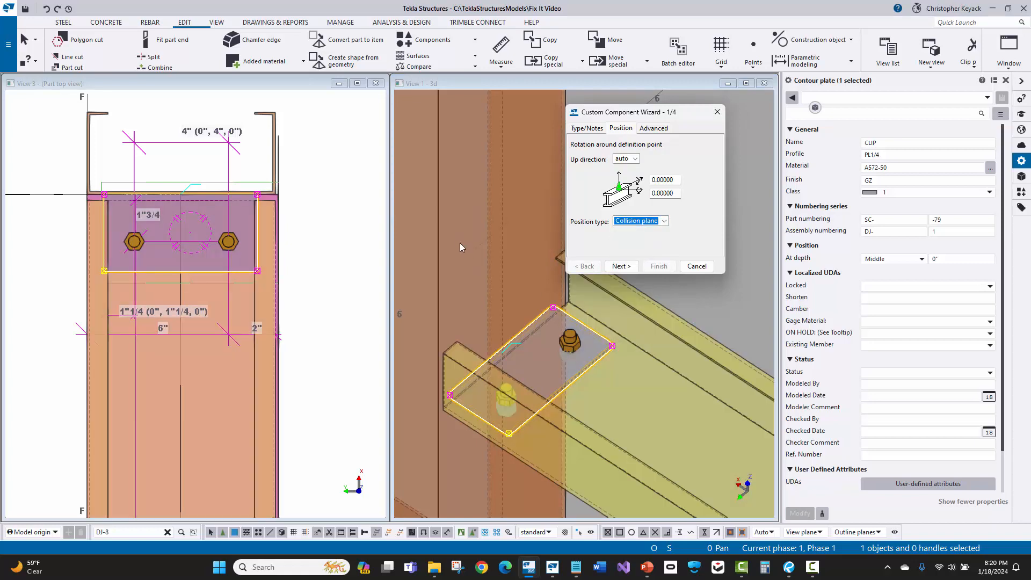
# Reselect the clip plate, its bolts and weld as the component objects and advance to the main part selection.
pyautogui.scroll(-3, 459, 245)
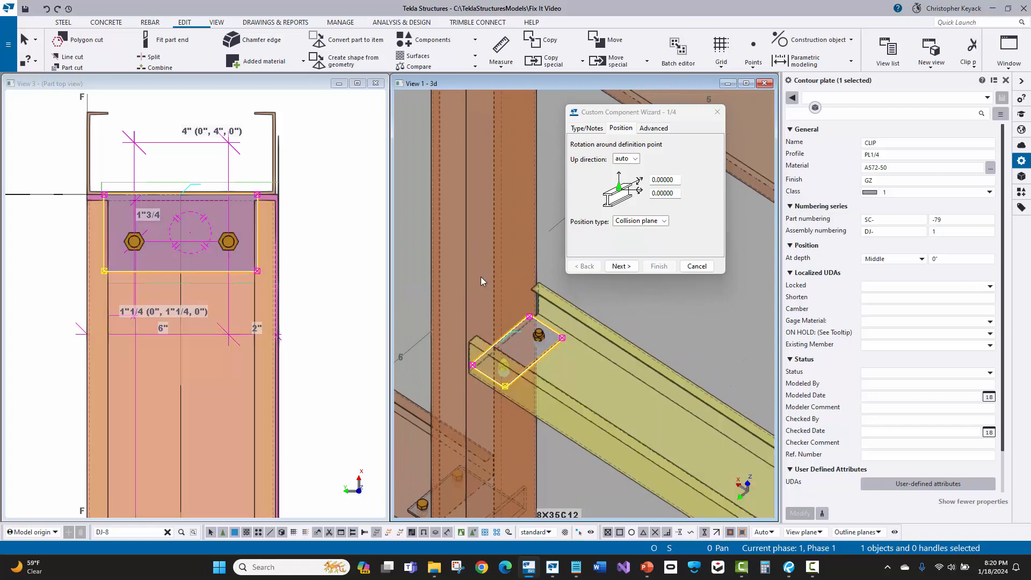
pyautogui.moveTo(481, 276); pyautogui.dragTo(481, 295, button='middle')
pyautogui.click(565, 292)
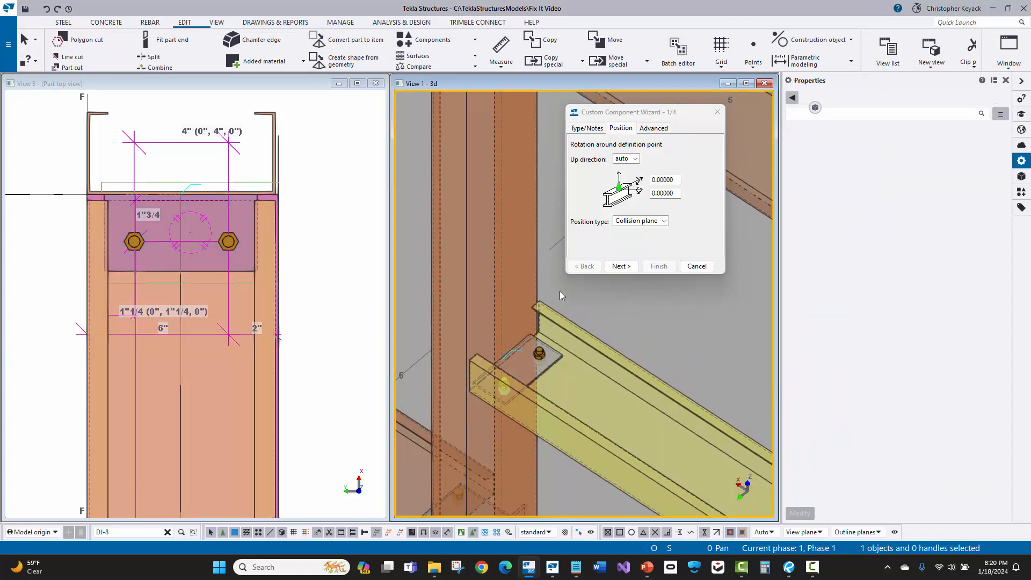
pyautogui.moveTo(416, 261); pyautogui.dragTo(597, 416)
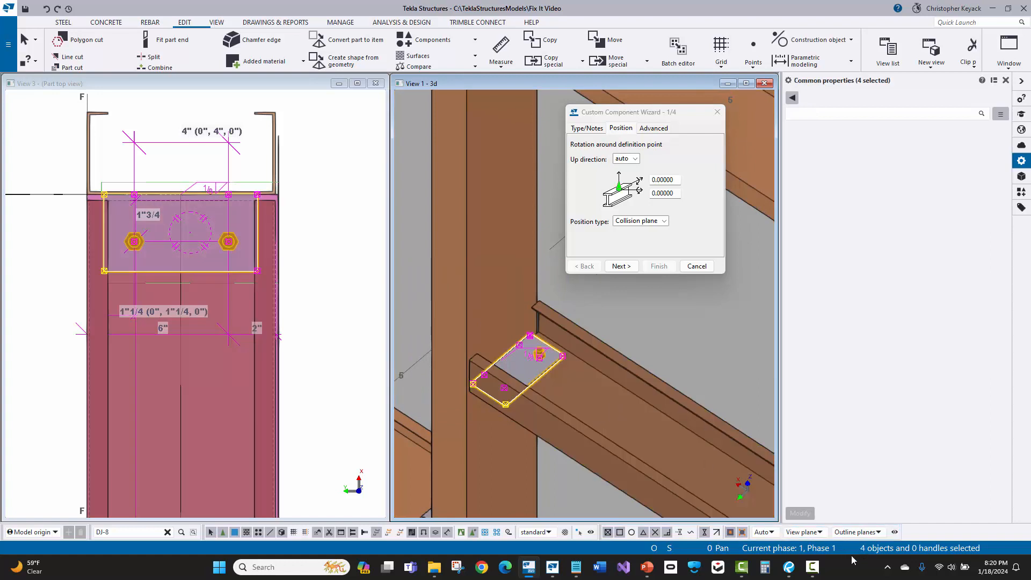
pyautogui.click(617, 267)
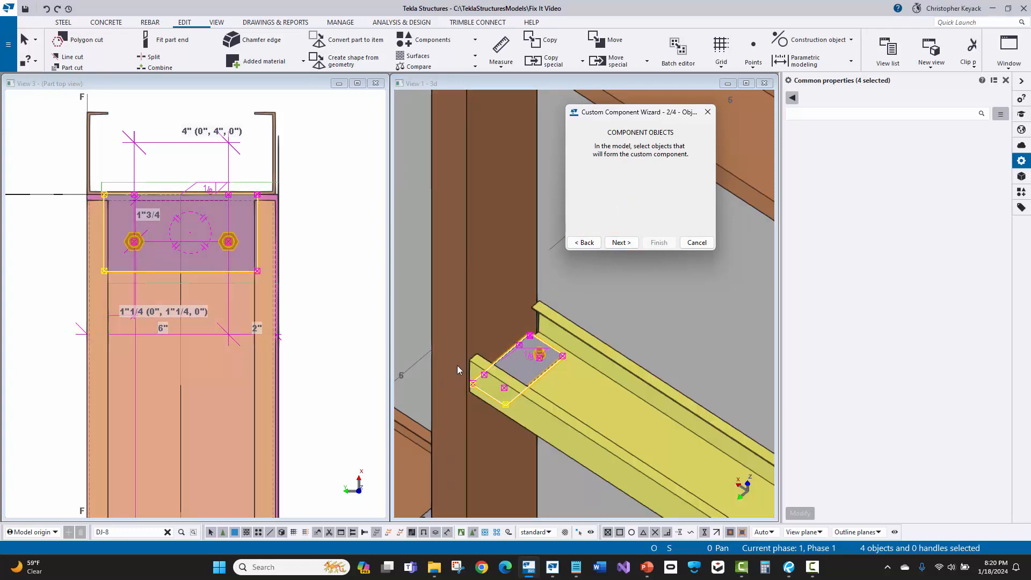
pyautogui.scroll(2, 457, 365)
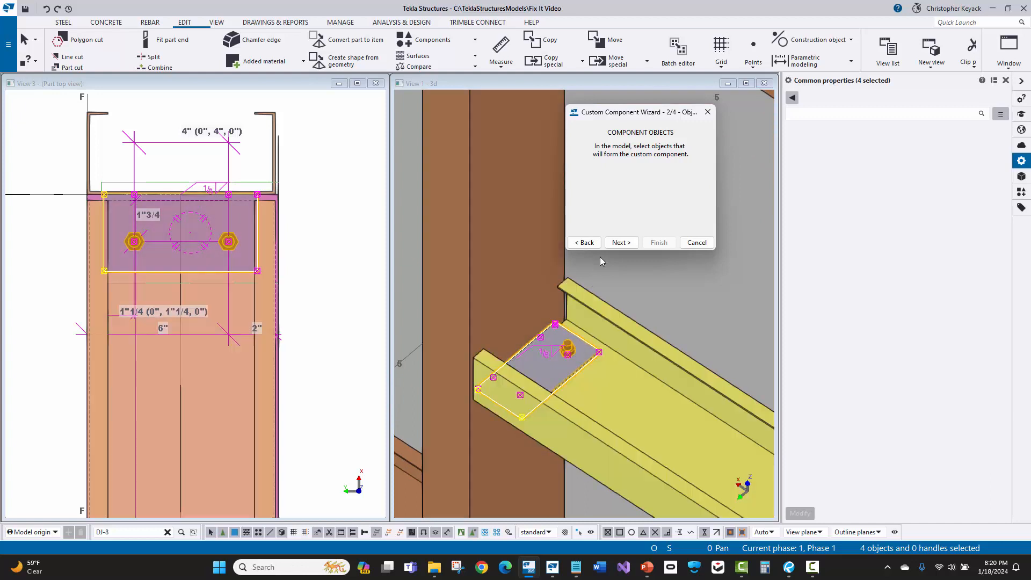
pyautogui.click(616, 243)
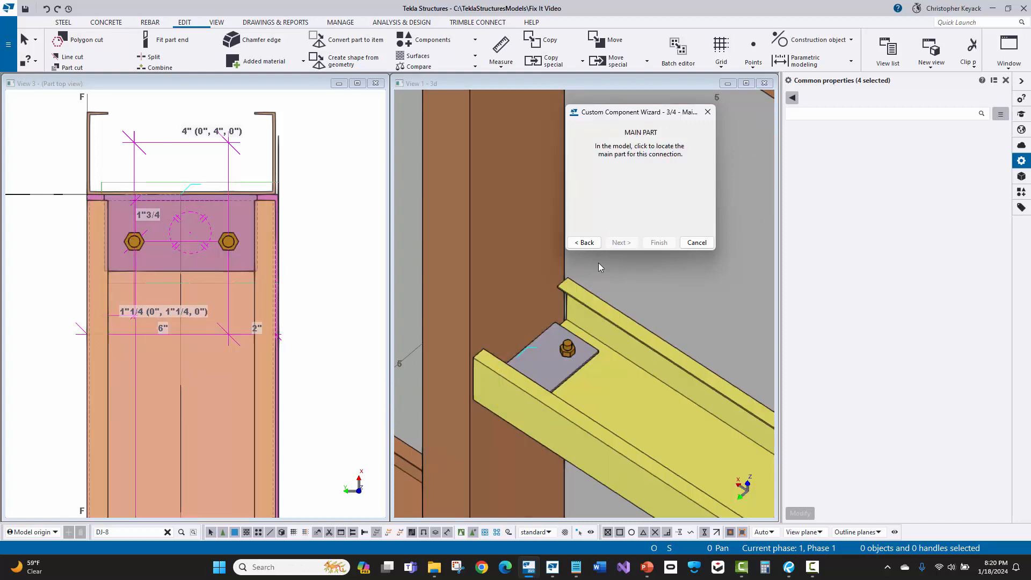
# Return to the custom connection's position settings and set the up direction to +z.
pyautogui.click(579, 243)
pyautogui.click(578, 243)
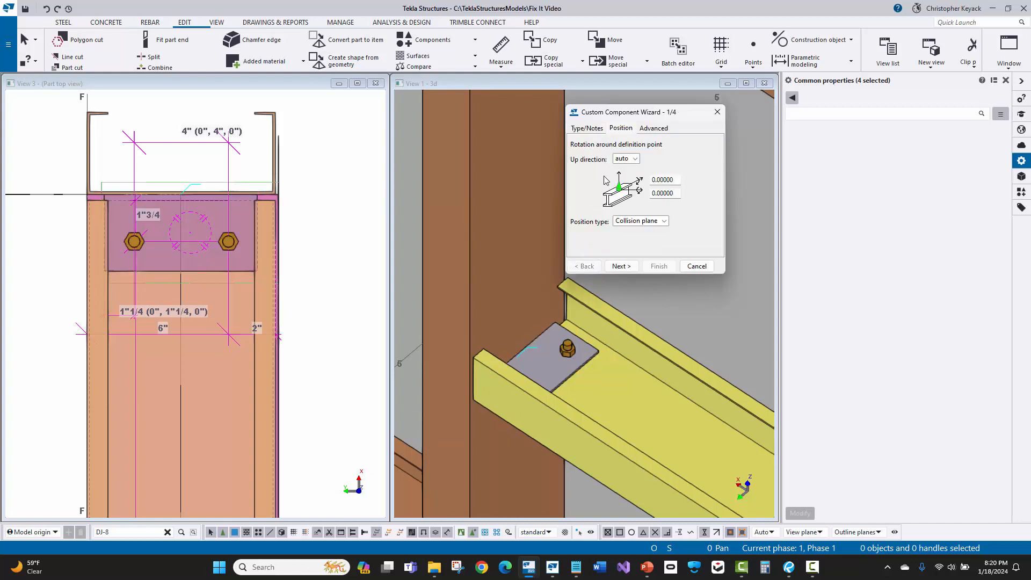
pyautogui.click(631, 158)
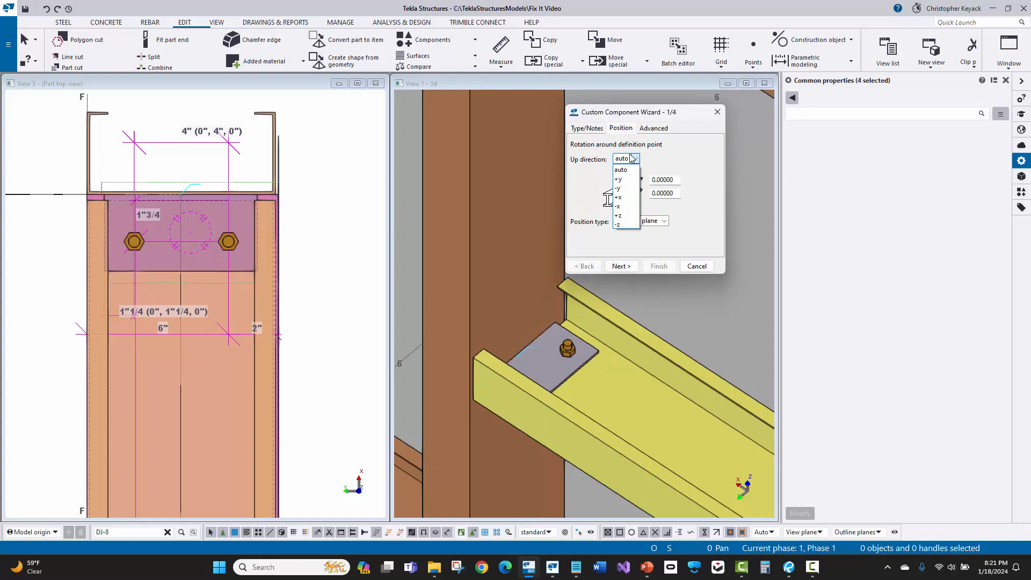
pyautogui.click(618, 215)
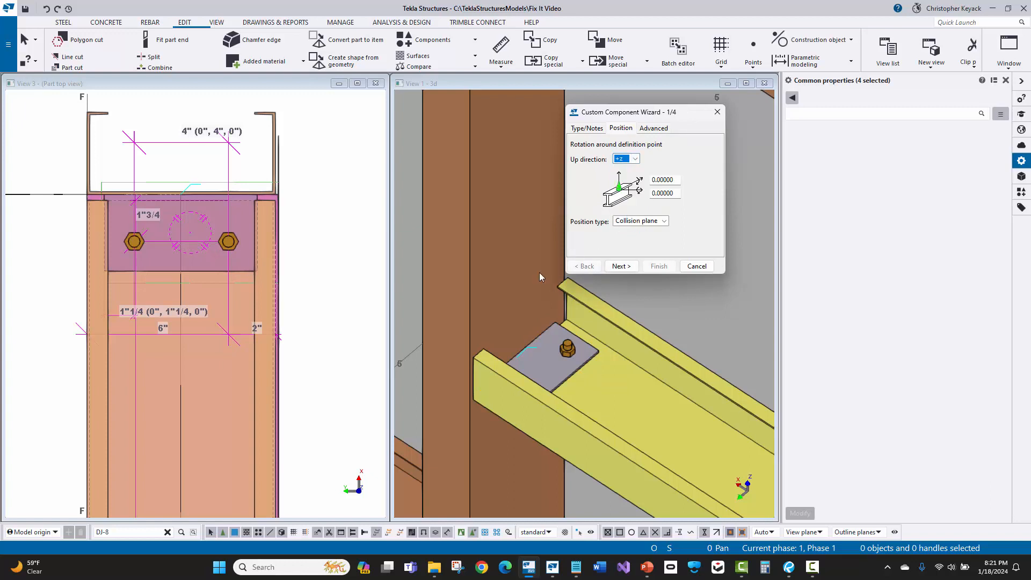
pyautogui.scroll(-5, 511, 291)
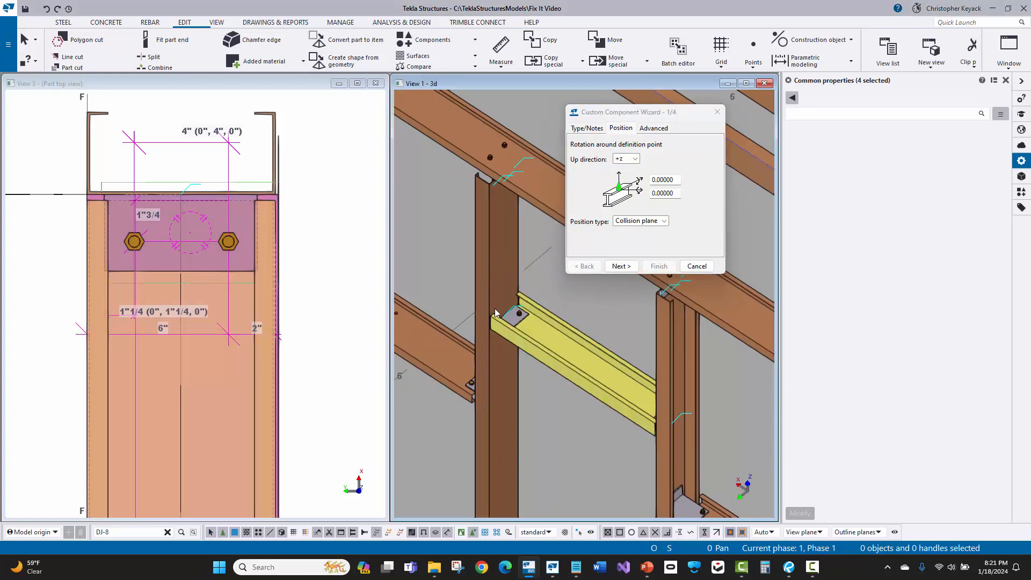
# Set the clip plate with its bolts and weld at the header's end as the component objects of SC79 Header to Jamb.
pyautogui.moveTo(458, 263); pyautogui.dragTo(558, 338)
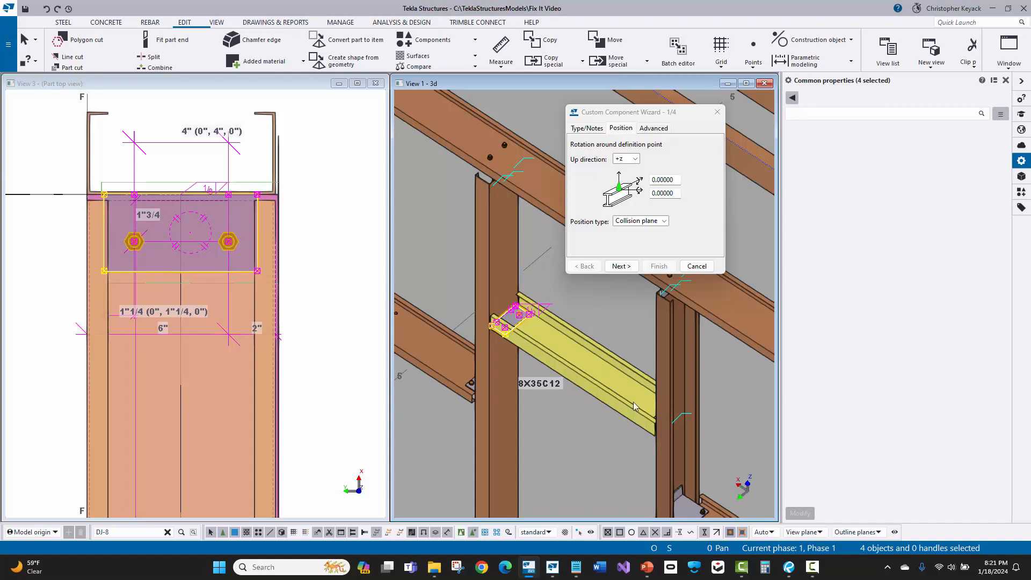
pyautogui.scroll(2, 539, 246)
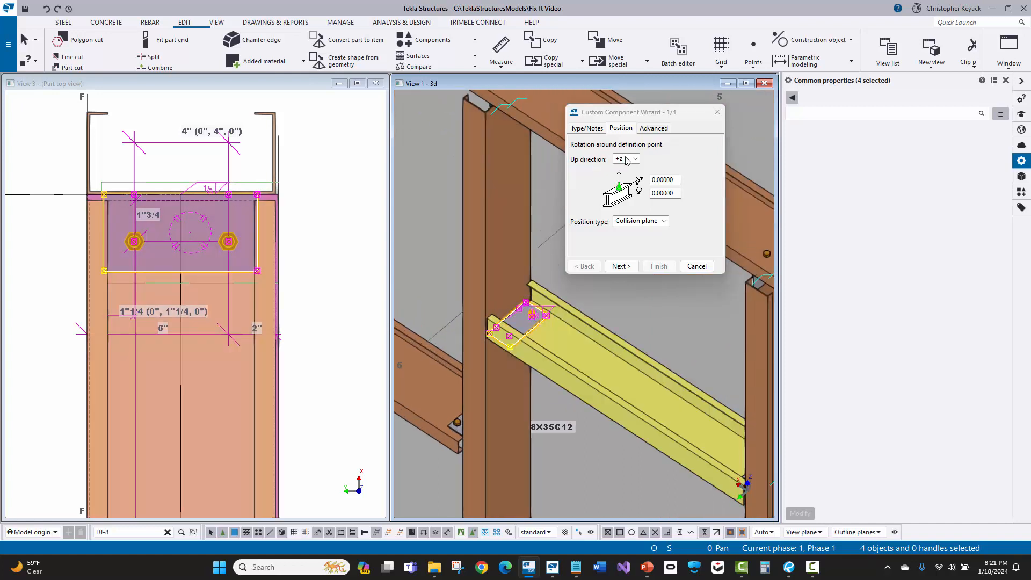
pyautogui.click(581, 130)
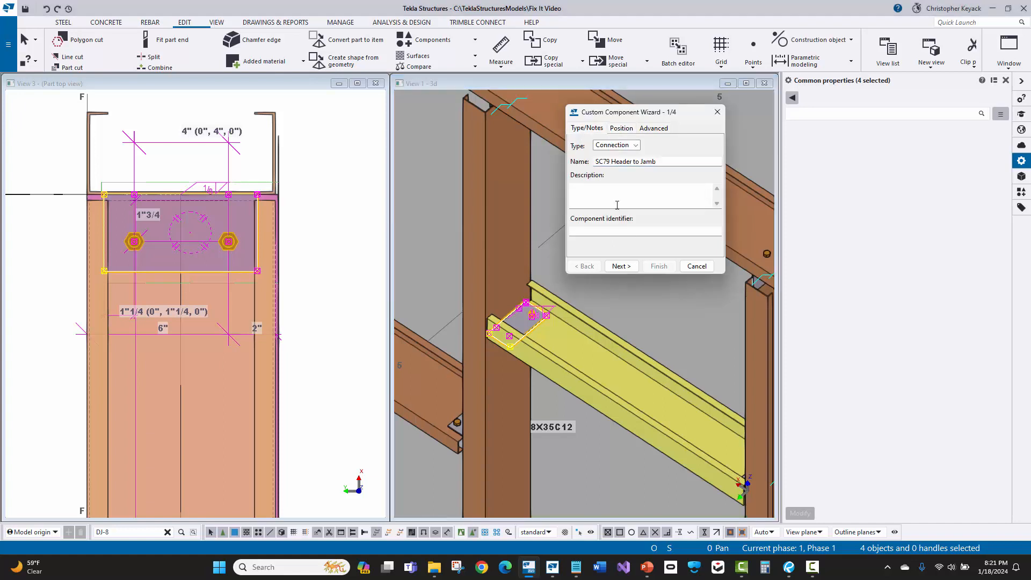
pyautogui.click(629, 263)
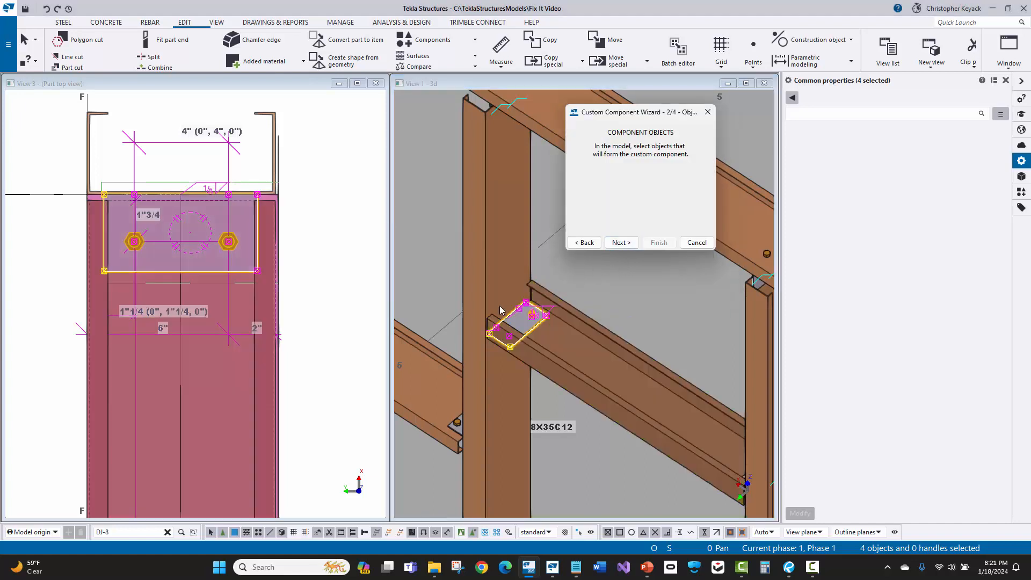
pyautogui.click(619, 242)
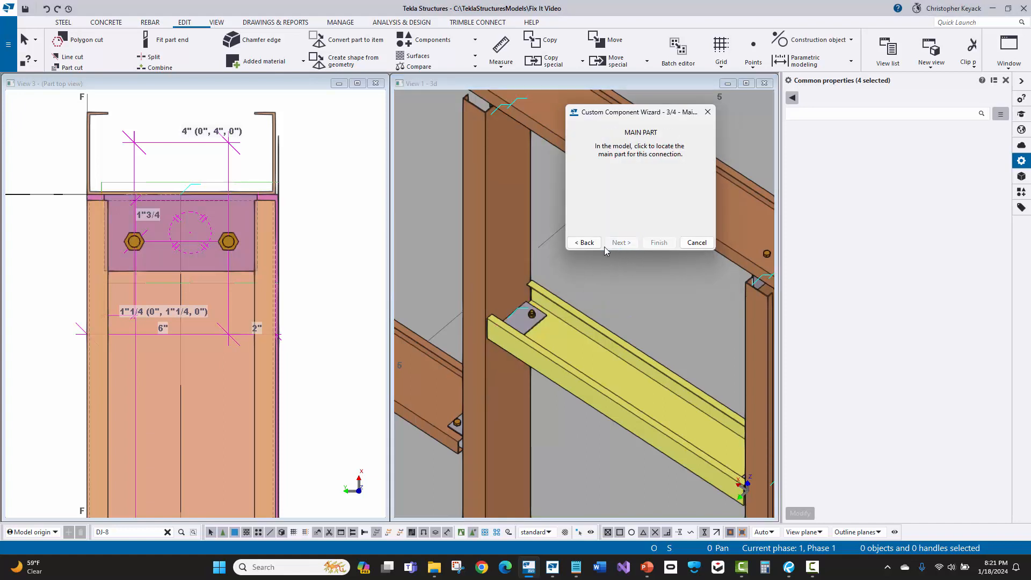
# Assign the jamb column as main part and the header beam as secondary part, and finish creating the connection.
pyautogui.click(503, 216)
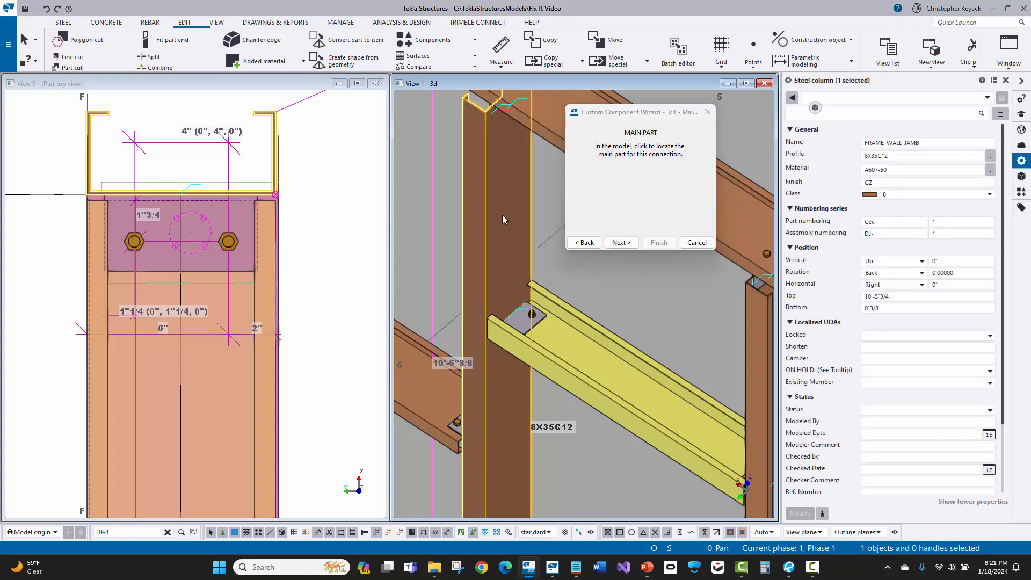
pyautogui.click(621, 242)
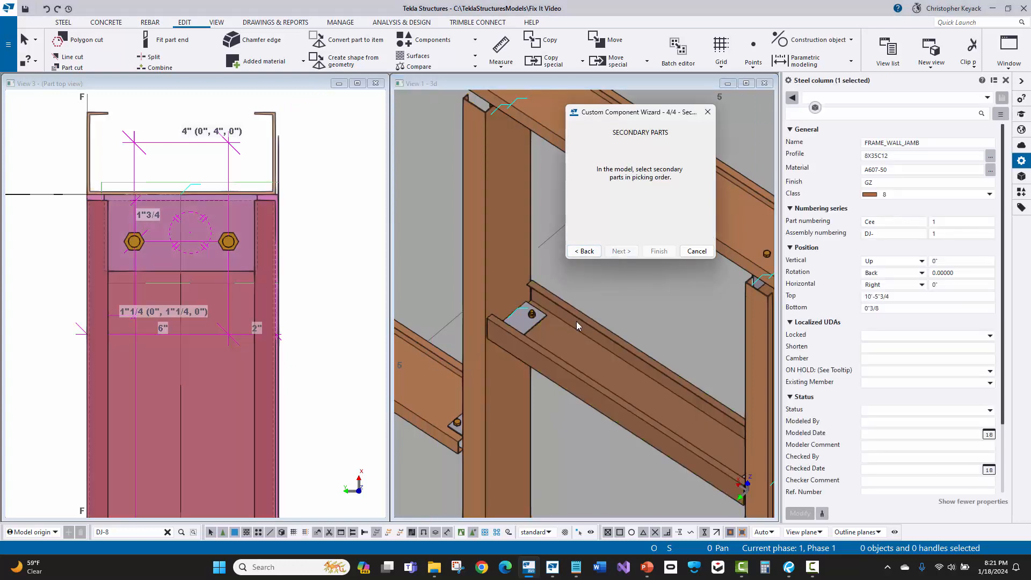
pyautogui.click(575, 321)
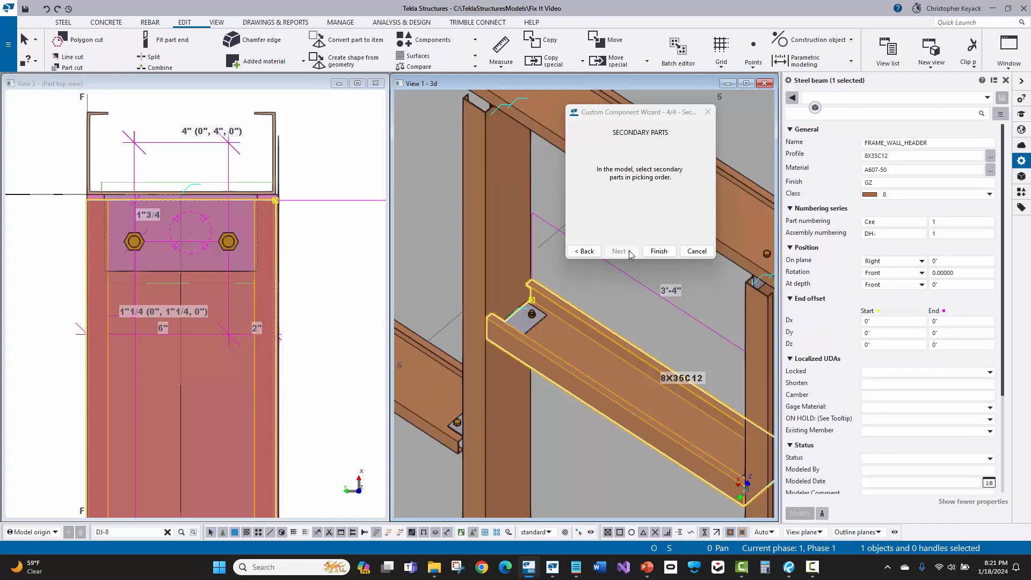
pyautogui.click(658, 252)
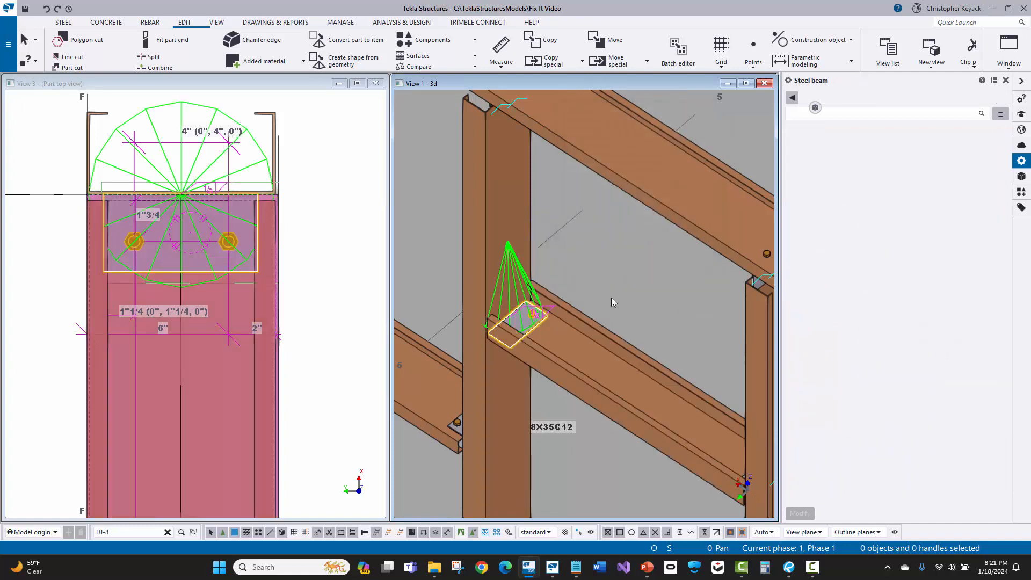
# Delete the loose clip objects at the opposite end of the same header.
pyautogui.moveTo(571, 356); pyautogui.dragTo(493, 289, button='middle')
pyautogui.scroll(-1, 497, 286)
pyautogui.press('v')
pyautogui.click(641, 367)
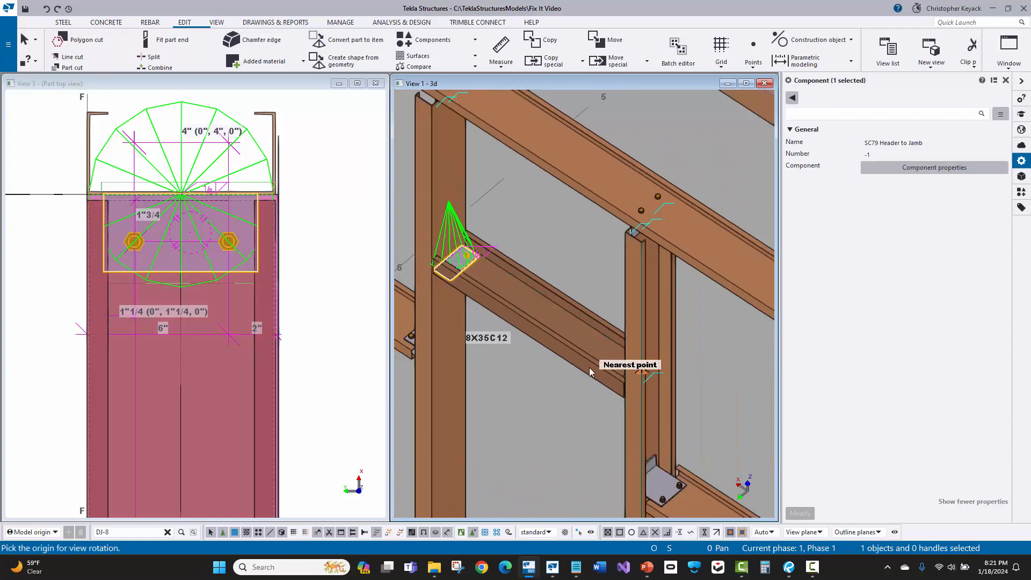
pyautogui.keyDown('ctrl'); pyautogui.moveTo(590, 369); pyautogui.dragTo(638, 338, button='middle'); pyautogui.keyUp('ctrl')
pyautogui.moveTo(526, 338); pyautogui.dragTo(684, 441)
pyautogui.press('Delete')
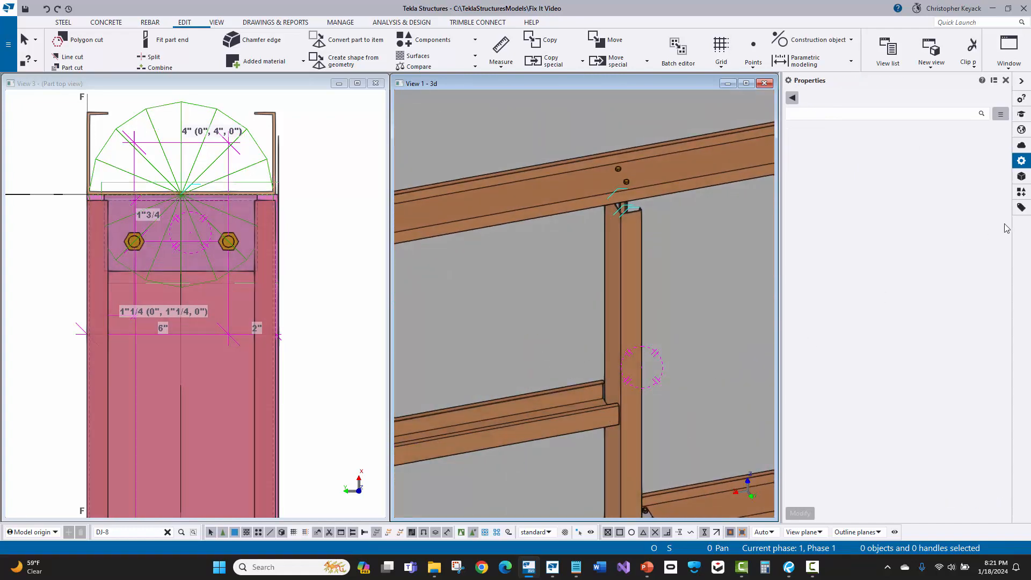
# Search the applications and components catalog for SC79.
pyautogui.click(1021, 192)
pyautogui.scroll(-10, 858, 272)
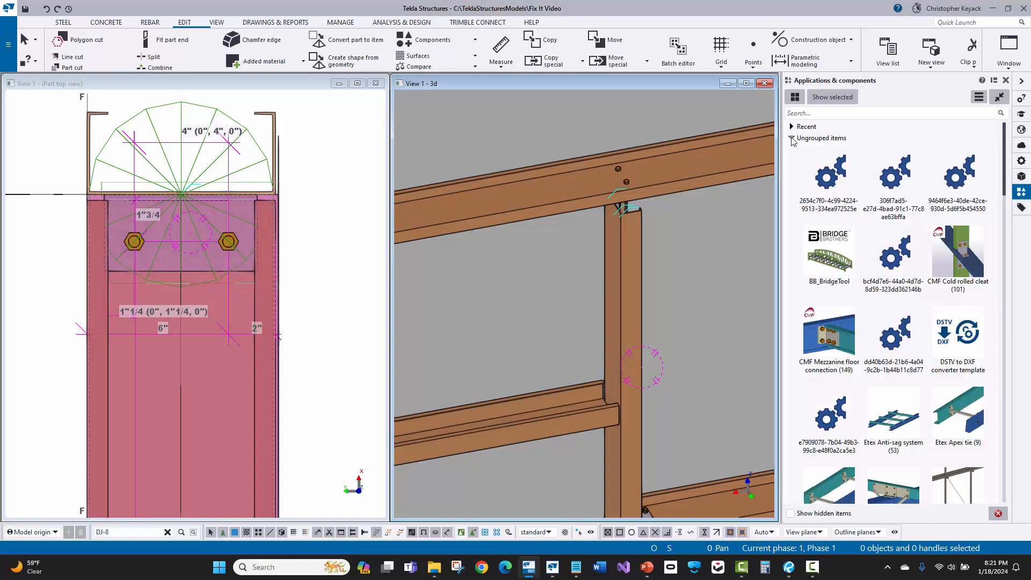
pyautogui.scroll(-5, 857, 273)
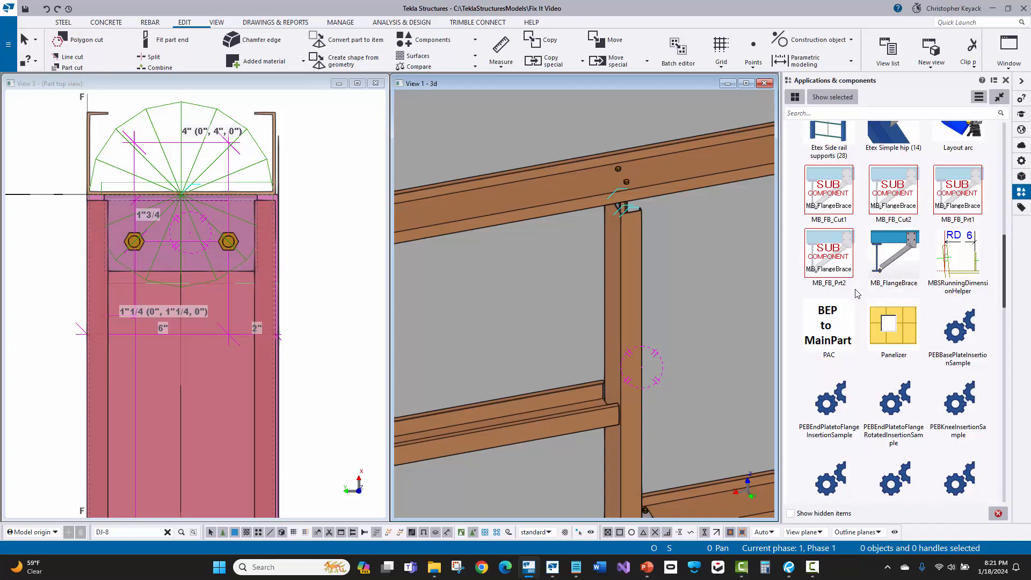
pyautogui.click(807, 112)
pyautogui.write('SC79')
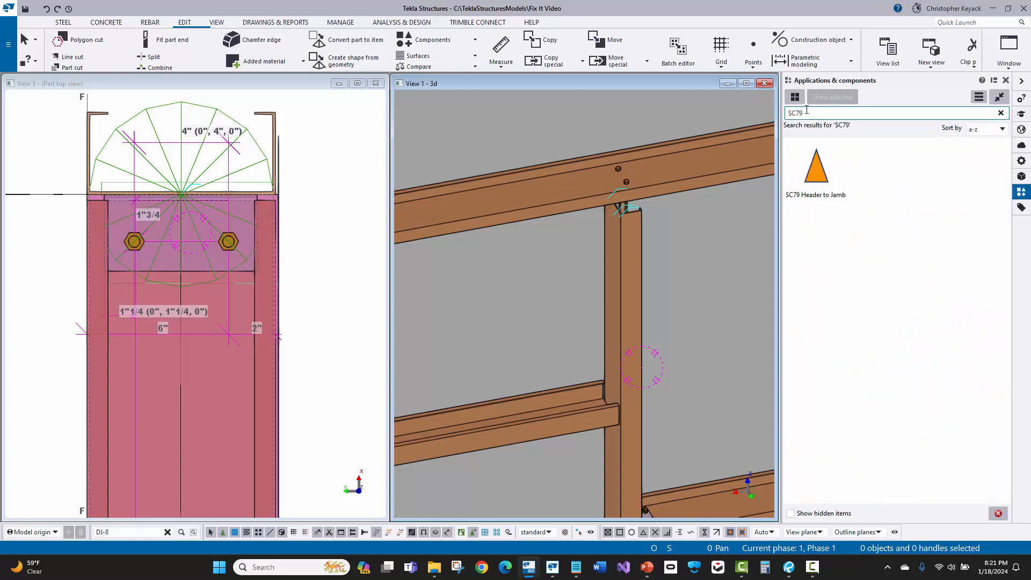
# Apply the SC79 Header to Jamb connection between the jamb and the header at the end without a clip.
pyautogui.click(810, 178)
pyautogui.click(620, 323)
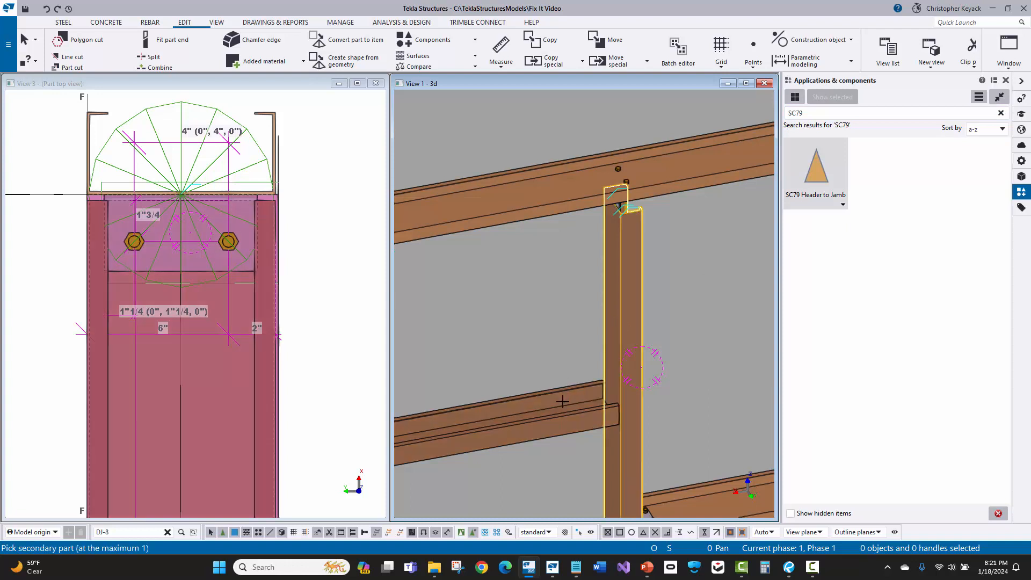
pyautogui.click(562, 401)
pyautogui.scroll(5, 544, 280)
pyautogui.rightClick(558, 253)
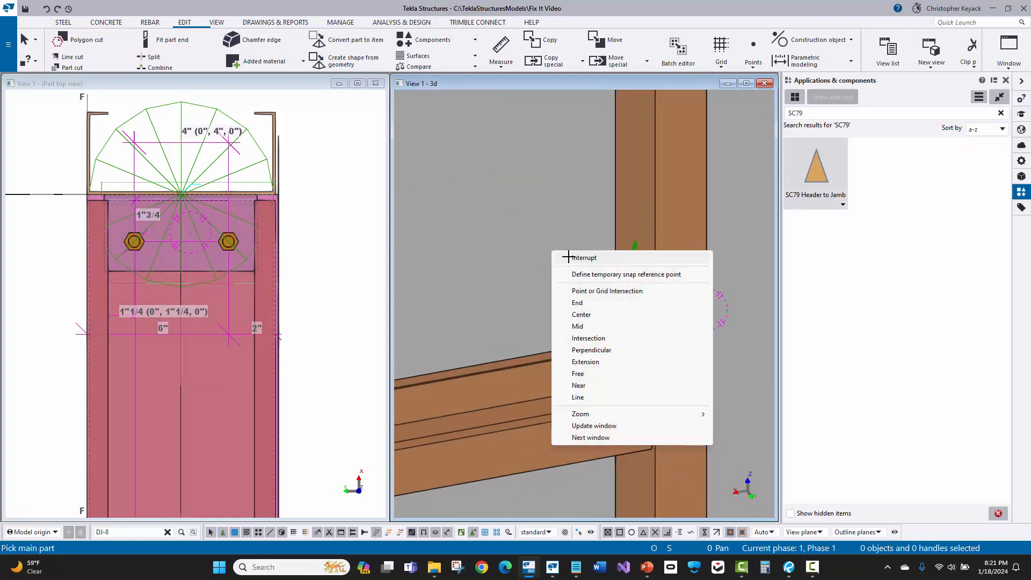
pyautogui.click(575, 257)
# Close the part top view and maximize the 3D view of the building.
pyautogui.scroll(2, 562, 349)
pyautogui.moveTo(580, 390); pyautogui.dragTo(240, 355, button='middle')
pyautogui.press('v')
pyautogui.click(616, 345)
pyautogui.scroll(-7, 531, 376)
pyautogui.scroll(-10, 556, 394)
pyautogui.moveTo(491, 422); pyautogui.dragTo(506, 368, button='middle')
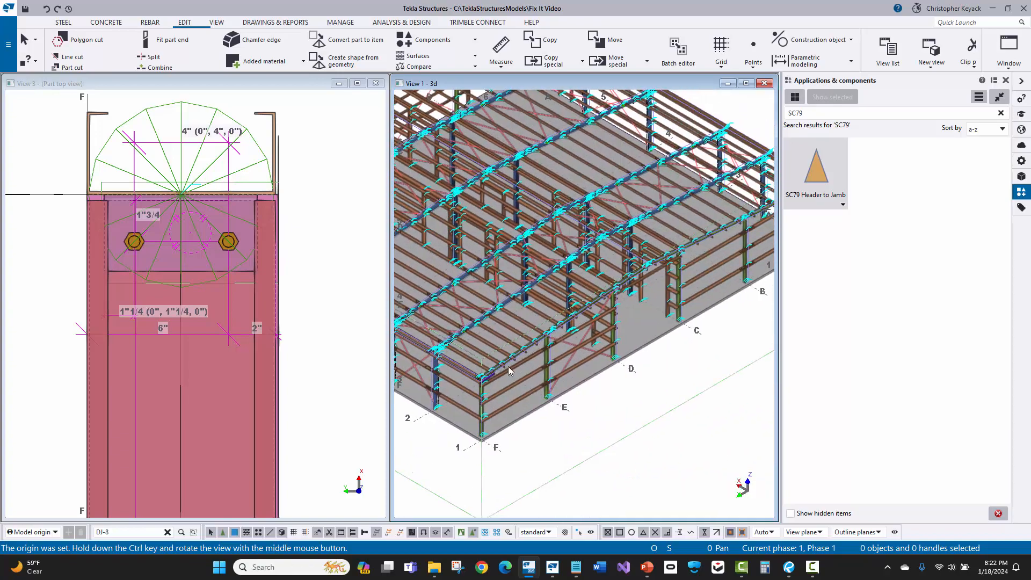
pyautogui.keyDown('ctrl'); pyautogui.moveTo(633, 370); pyautogui.dragTo(577, 370, button='middle'); pyautogui.keyUp('ctrl')
pyautogui.click(375, 83)
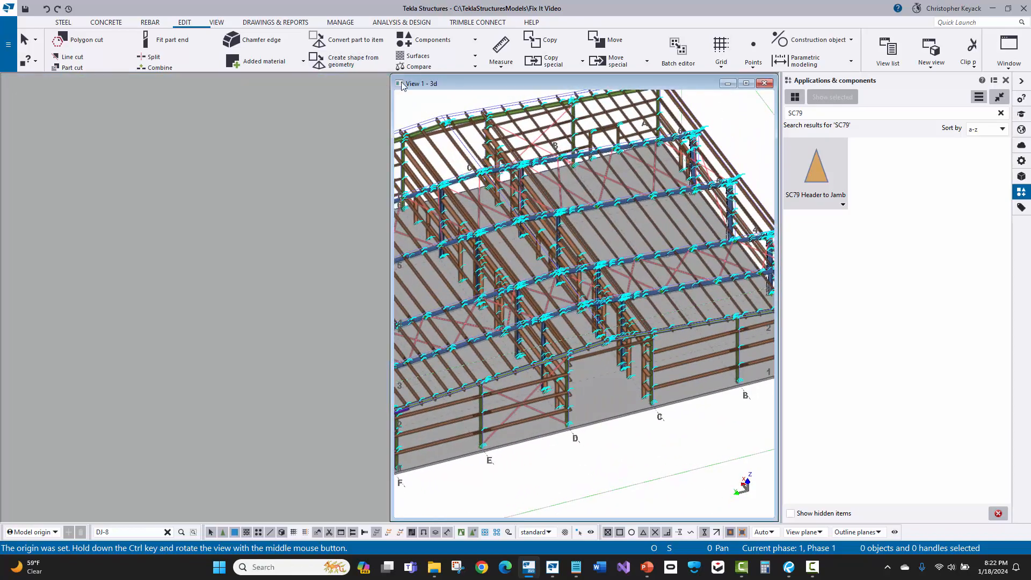
pyautogui.doubleClick(418, 82)
# Delete the loose clip objects at the right end of the header in another framed opening.
pyautogui.scroll(3, 253, 427)
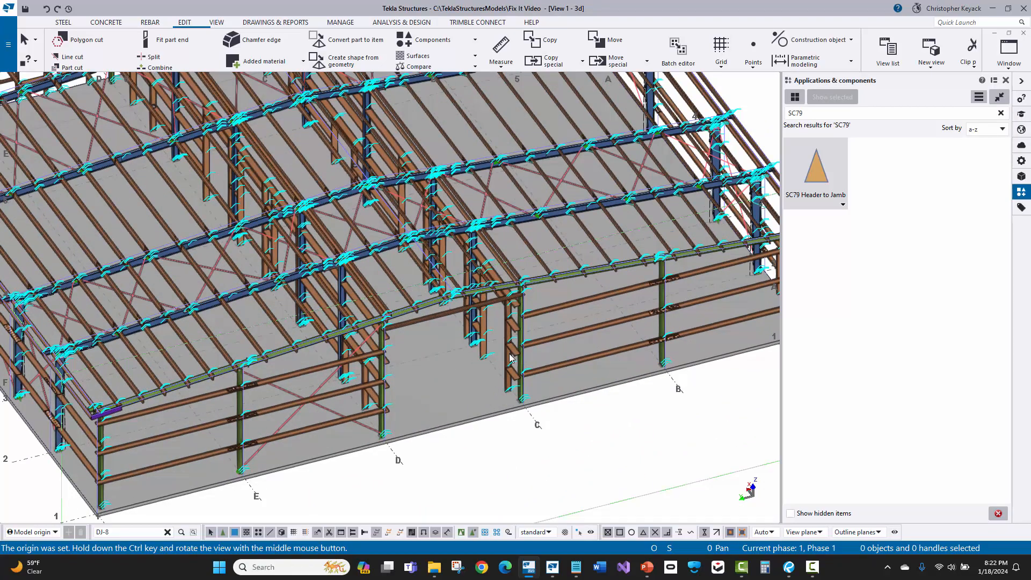
pyautogui.keyDown('ctrl'); pyautogui.moveTo(573, 336); pyautogui.dragTo(404, 270, button='middle'); pyautogui.keyUp('ctrl')
pyautogui.scroll(5, 404, 270)
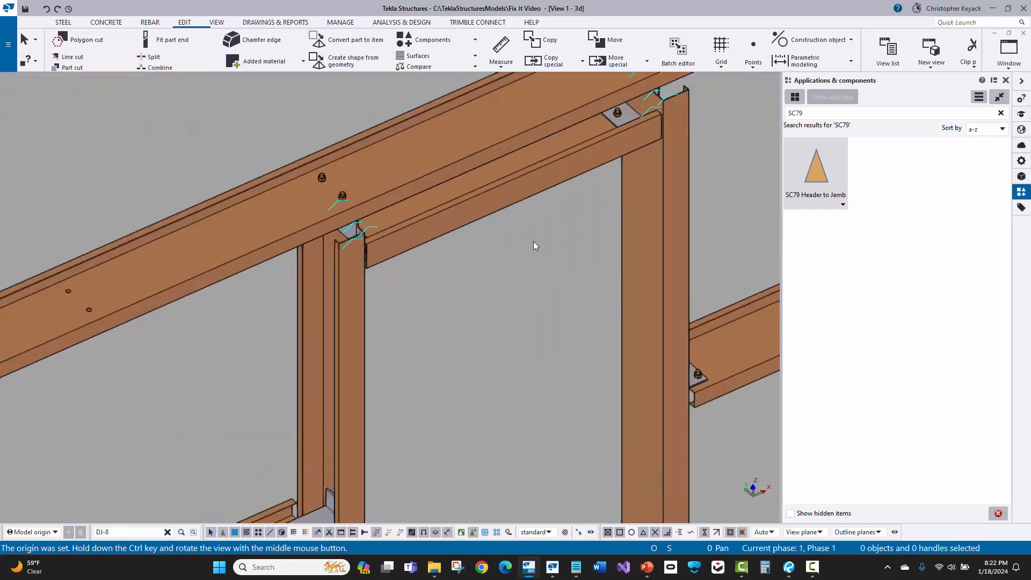
pyautogui.press('v')
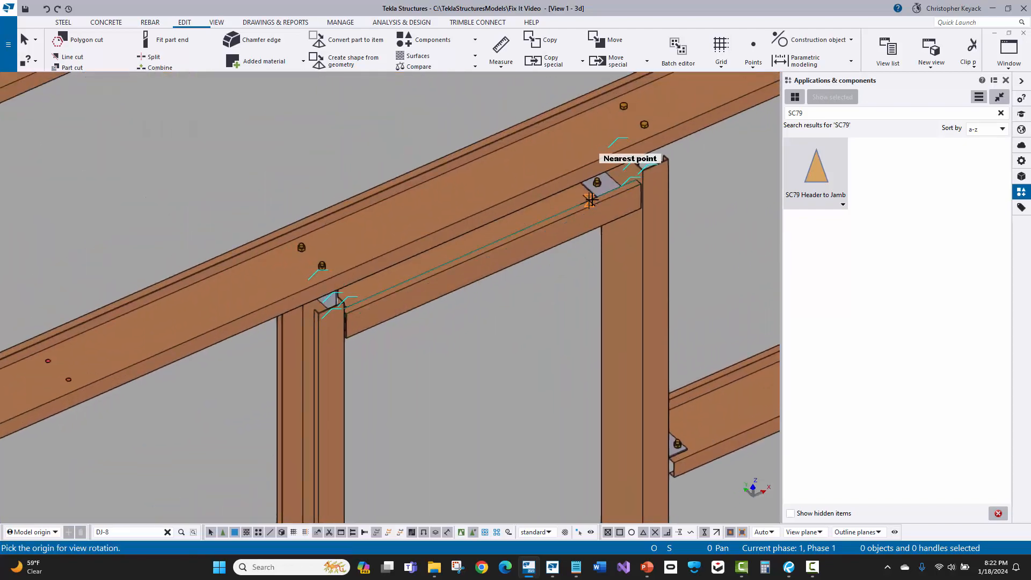
pyautogui.click(592, 198)
pyautogui.moveTo(572, 247)
pyautogui.keyDown('ctrl'); pyautogui.mouseDown(button='middle')
pyautogui.moveTo(556, 214)
pyautogui.moveTo(608, 208)
pyautogui.mouseUp(button='middle'); pyautogui.keyUp('ctrl')
pyautogui.scroll(3, 608, 209)
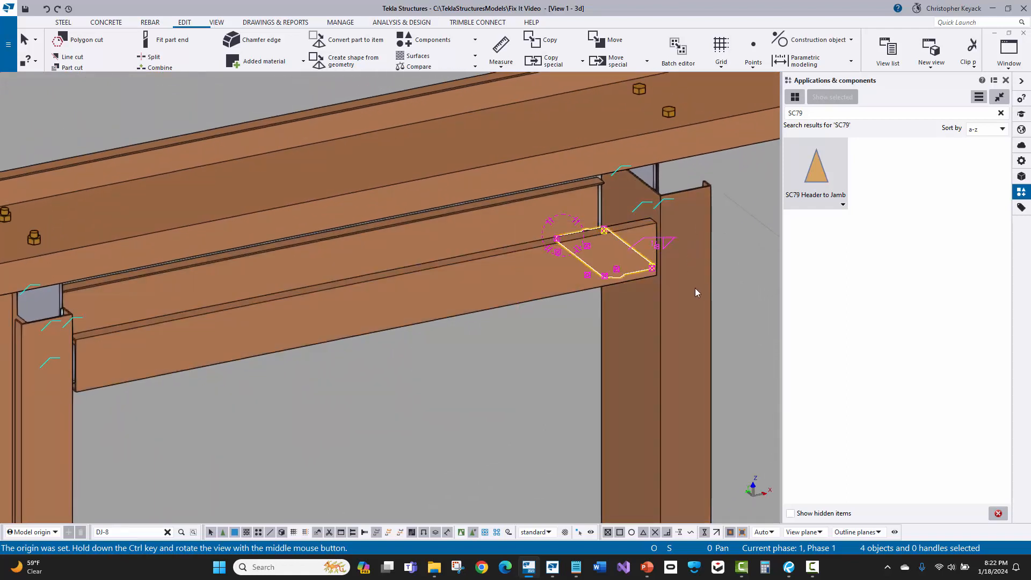
# Display the parts as transparent and delete the loose clip objects at the left end of this header.
pyautogui.moveTo(449, 344); pyautogui.dragTo(519, 310, button='middle')
pyautogui.moveTo(123, 361); pyautogui.dragTo(252, 337, button='middle')
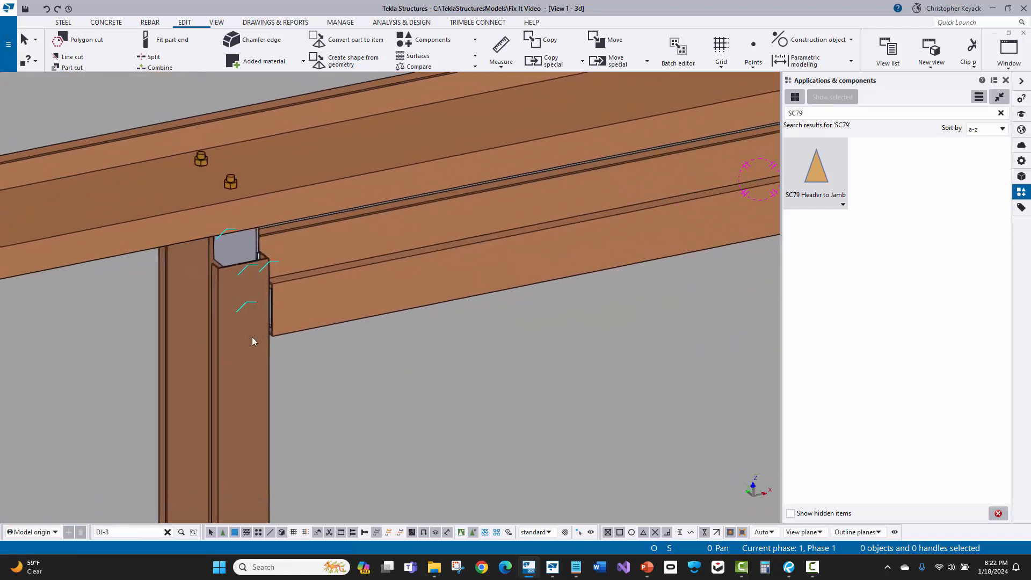
pyautogui.hotkey('ctrl', '2')
pyautogui.scroll(1, 157, 330)
pyautogui.moveTo(185, 375); pyautogui.dragTo(379, 281)
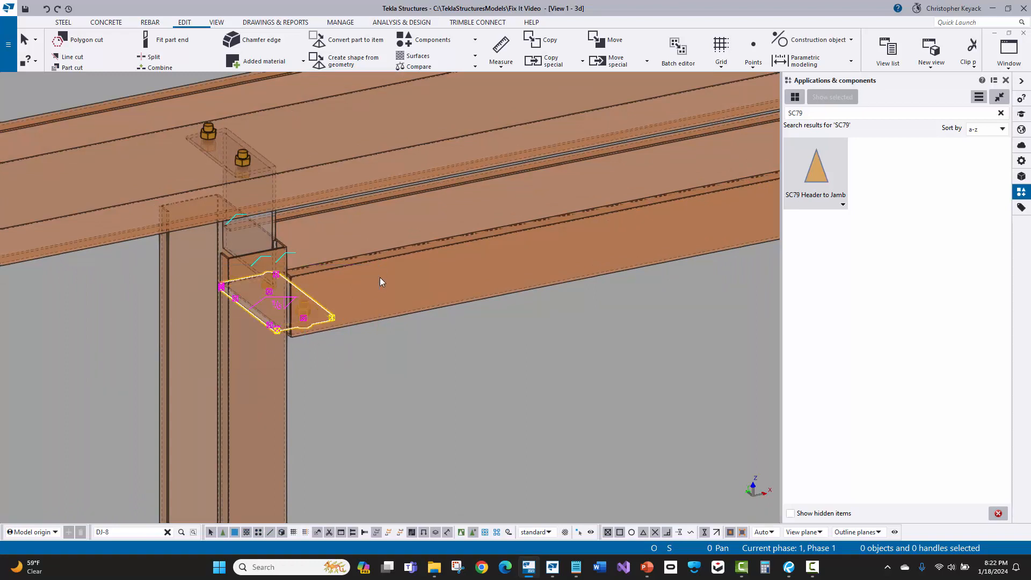
pyautogui.press('Delete')
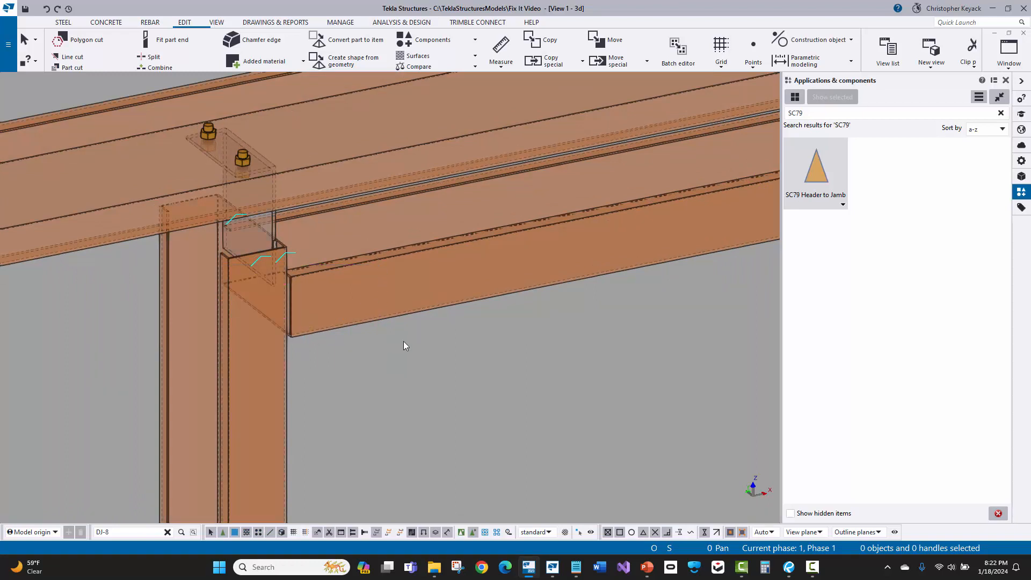
# Apply SC79 Header to Jamb at both ends of this header, picking each jamb as main part and the header as secondary.
pyautogui.scroll(-2, 459, 329)
pyautogui.moveTo(638, 225); pyautogui.dragTo(560, 227, button='middle')
pyautogui.click(810, 172)
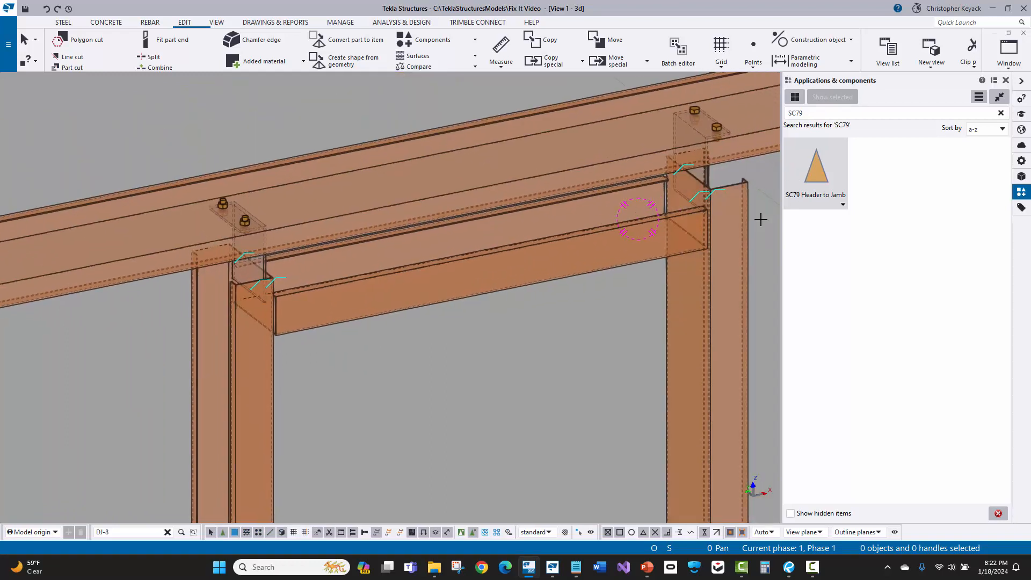
pyautogui.click(706, 288)
pyautogui.click(635, 263)
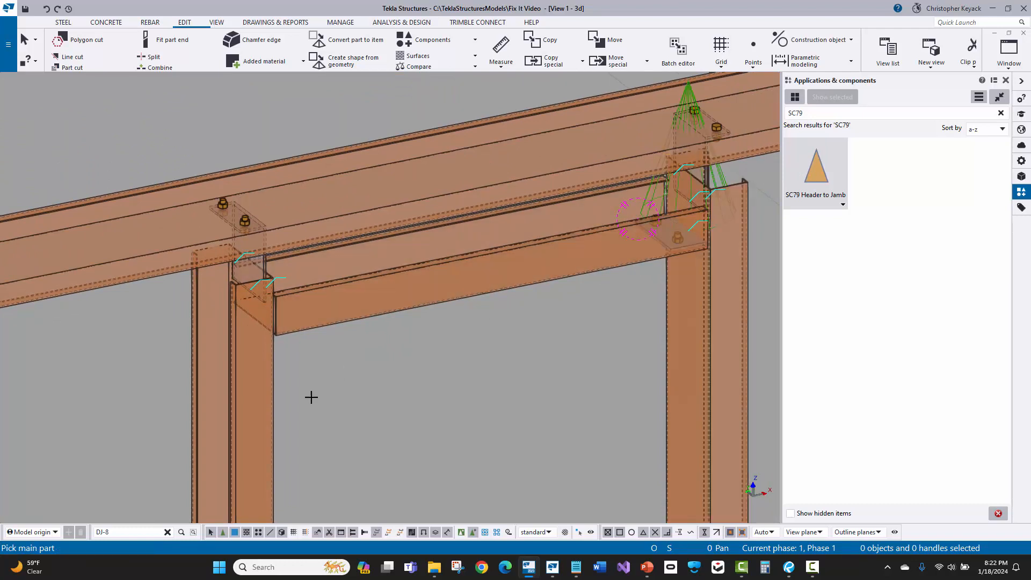
pyautogui.click(268, 462)
pyautogui.click(304, 329)
pyautogui.rightClick(422, 348)
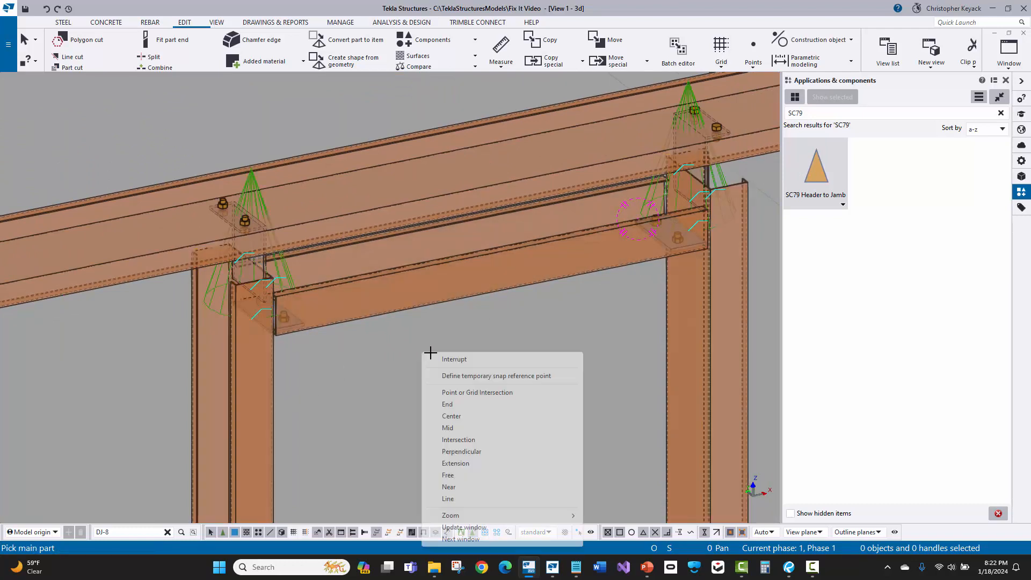
pyautogui.click(447, 358)
# Select the new connection at the header's right end to inspect which objects it contains, and clear the selection.
pyautogui.moveTo(448, 360); pyautogui.dragTo(410, 372, button='middle')
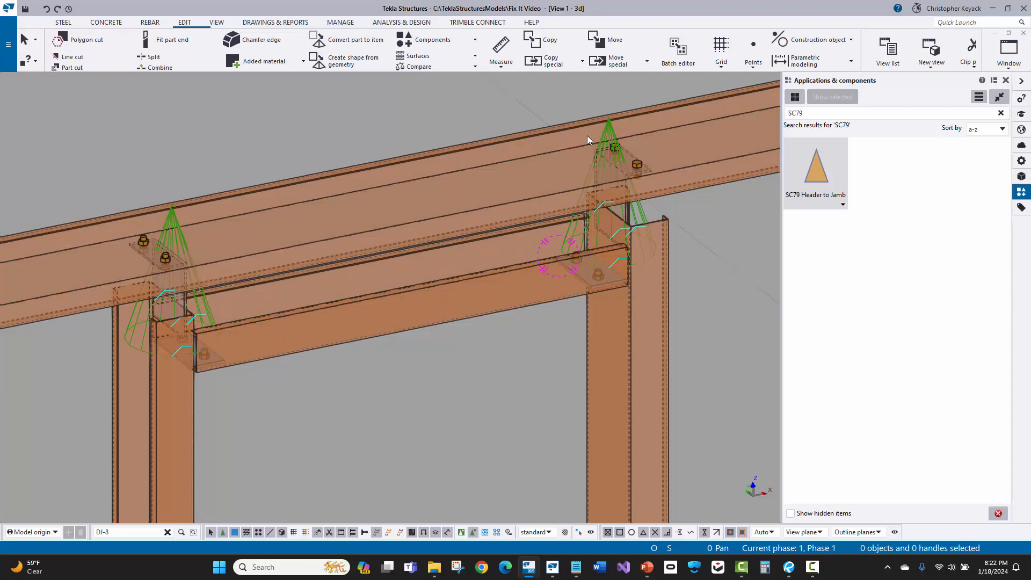
pyautogui.click(606, 121)
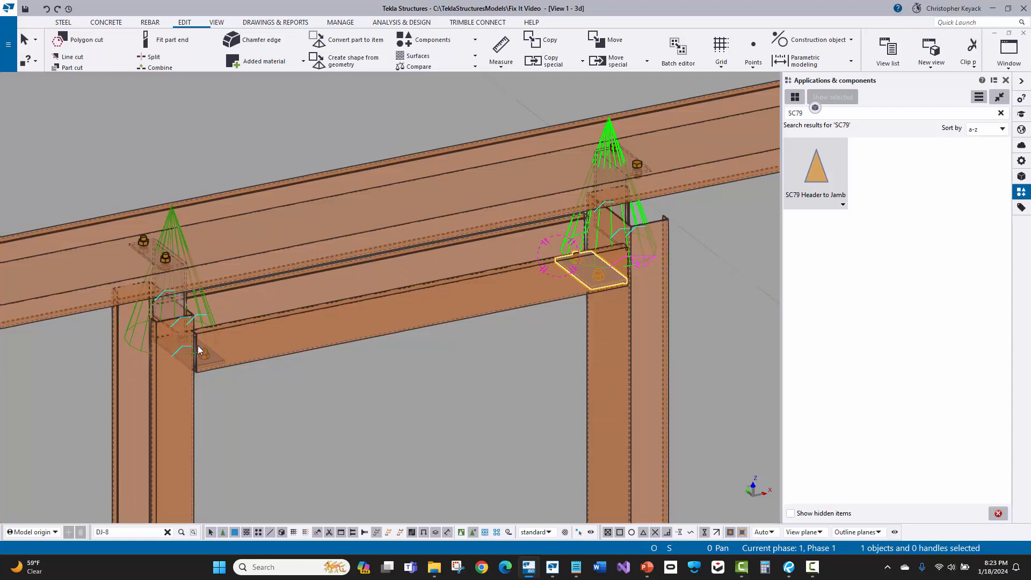
pyautogui.click(459, 389)
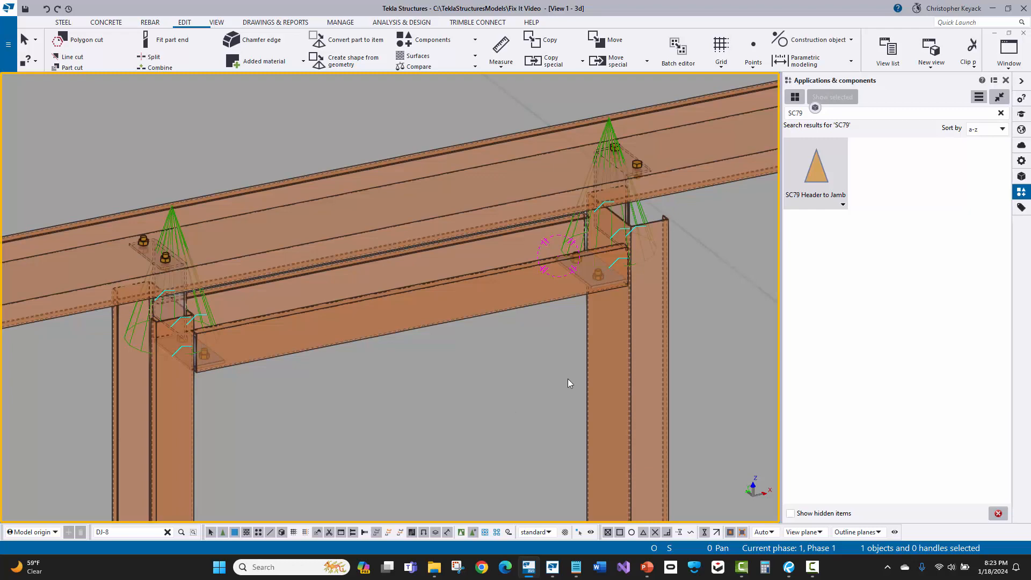
# Try to publish the SC79 Header to Jamb component as a UEL file in the Fix It Video folder.
pyautogui.rightClick(825, 175)
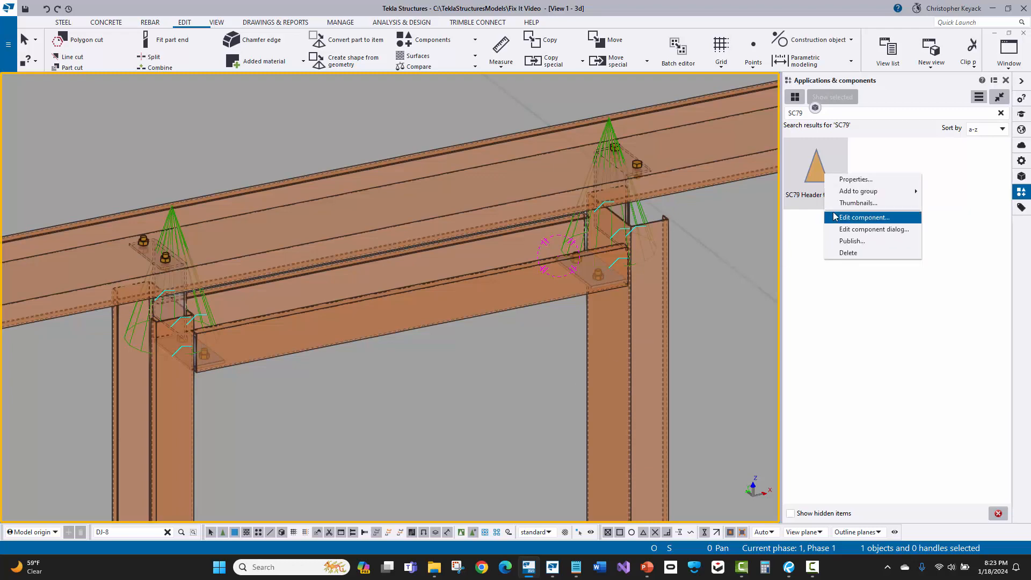
pyautogui.click(852, 240)
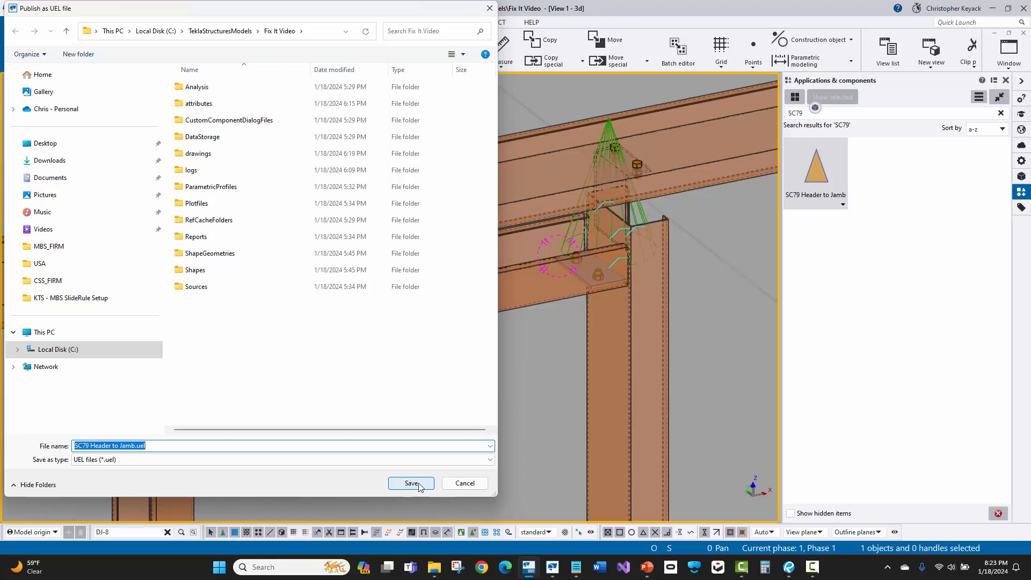
pyautogui.click(462, 483)
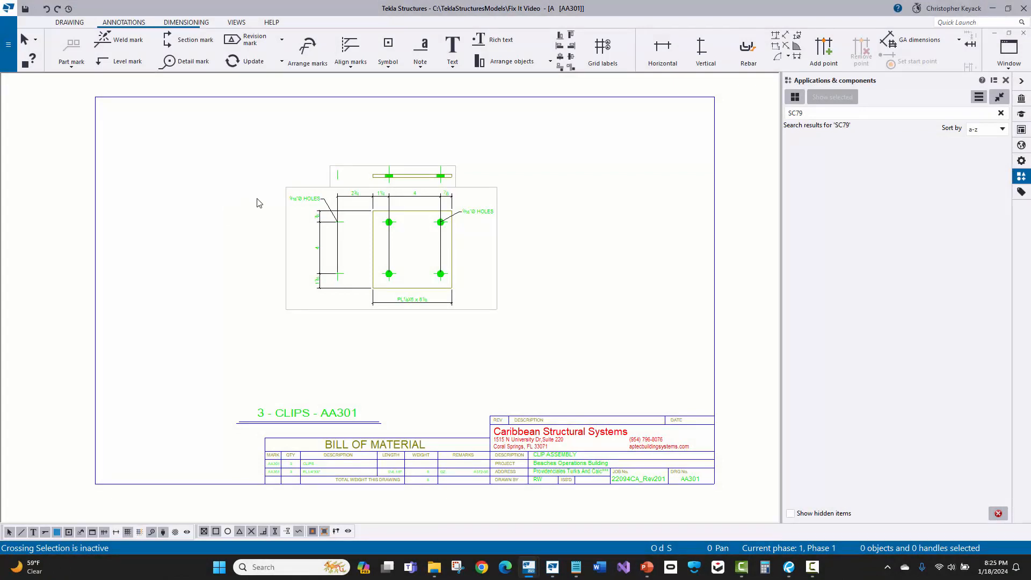
# Examine the hole locations and the top dimension string on the AA301 clip drawing, and close the drawing.
pyautogui.scroll(2, 351, 157)
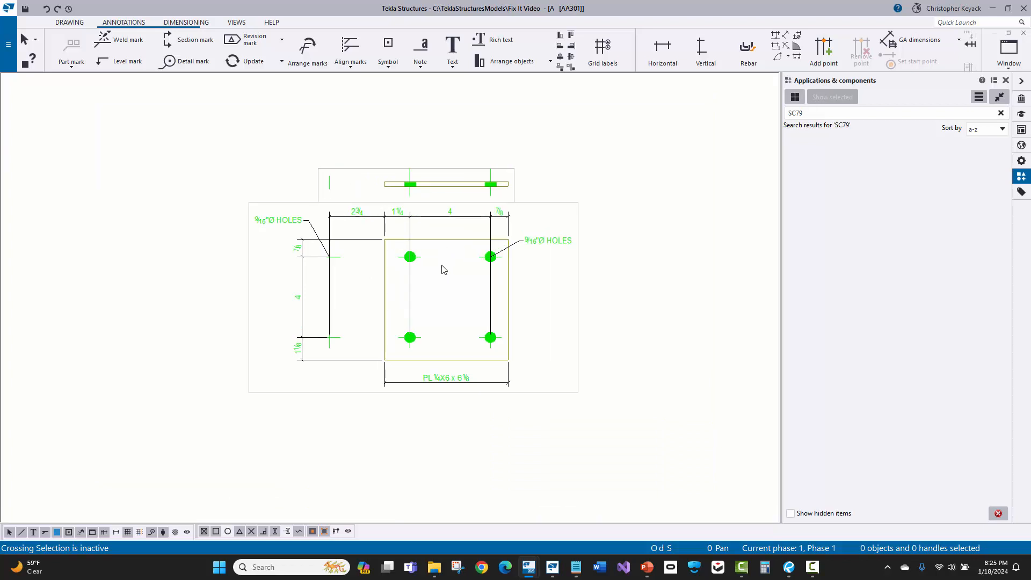
pyautogui.click(333, 189)
pyautogui.click(355, 265)
pyautogui.scroll(1, 339, 228)
pyautogui.click(352, 212)
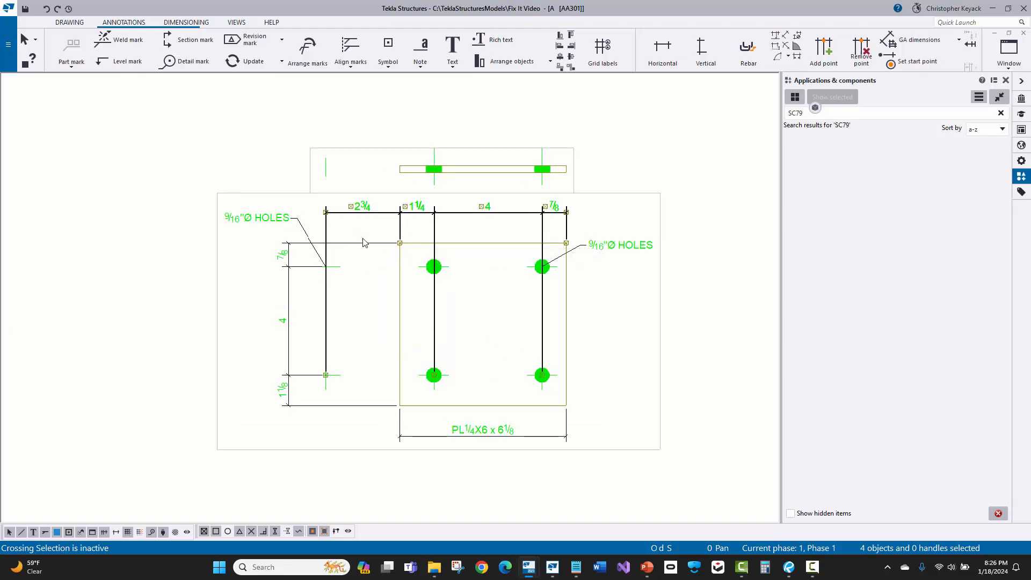
pyautogui.click(385, 308)
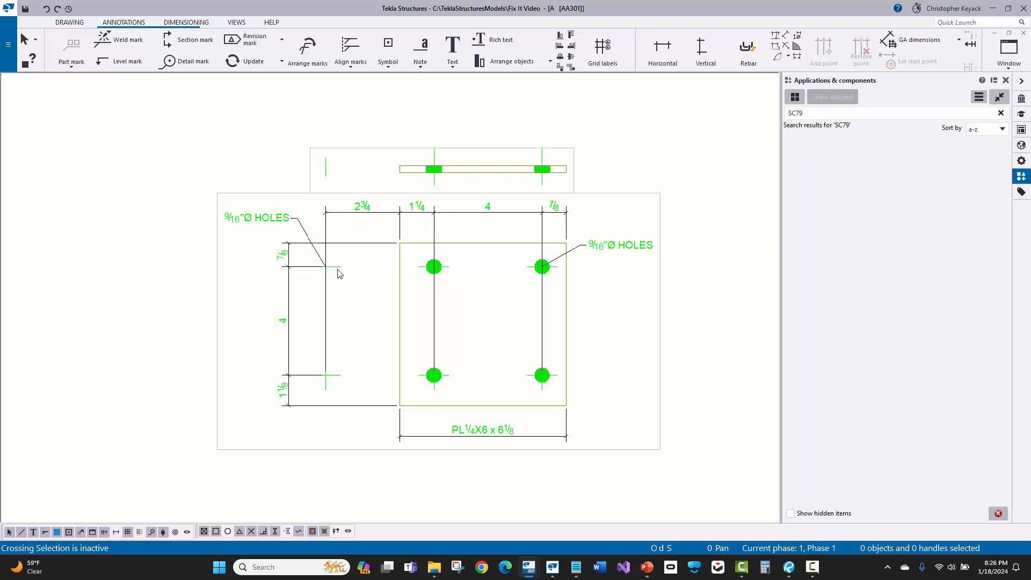
pyautogui.scroll(-1, 338, 276)
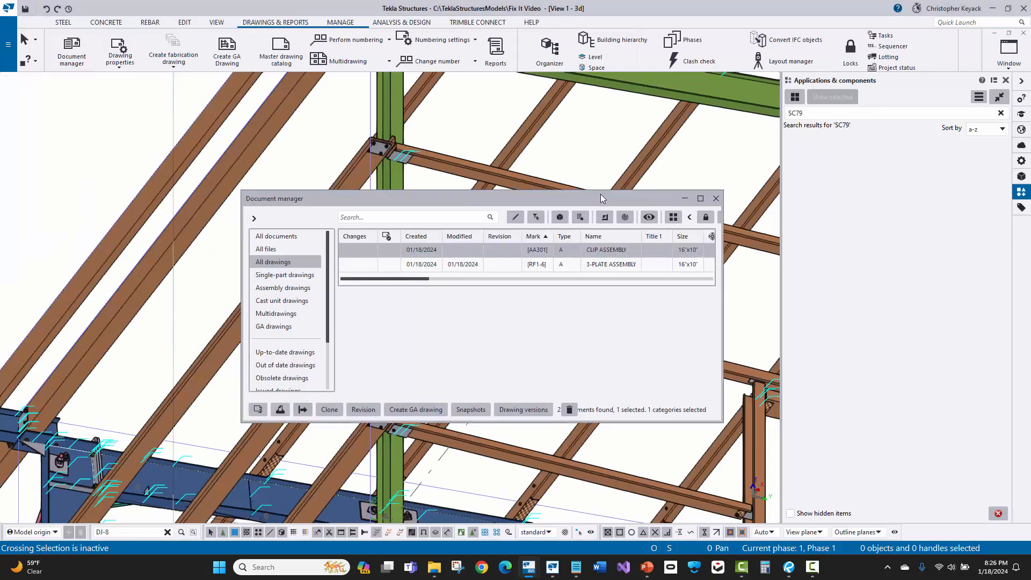
# Select the model objects belonging to the AA301 clip assembly drawing and locate them in the 3D view.
pyautogui.moveTo(600, 196); pyautogui.dragTo(649, 87)
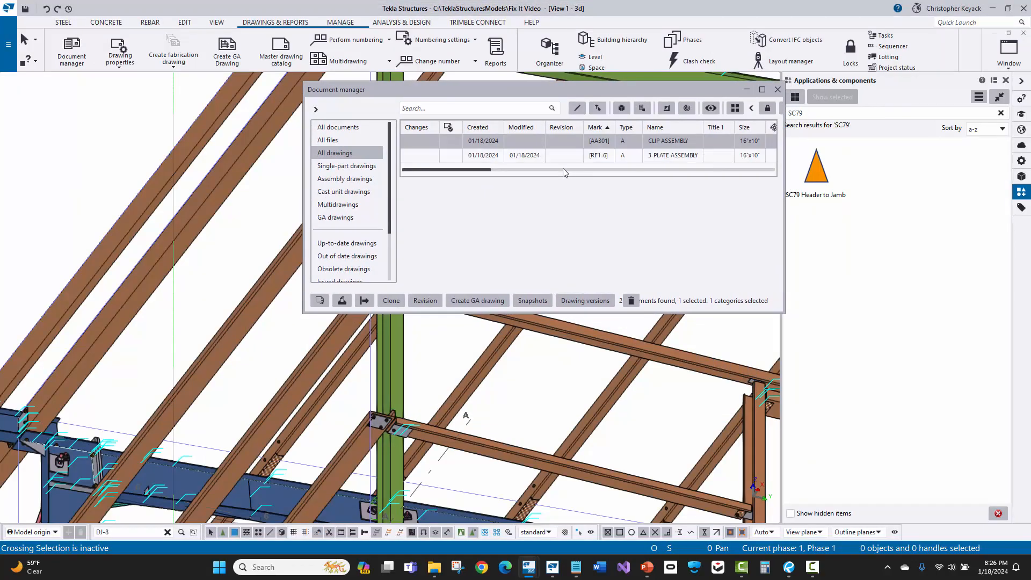
pyautogui.click(621, 109)
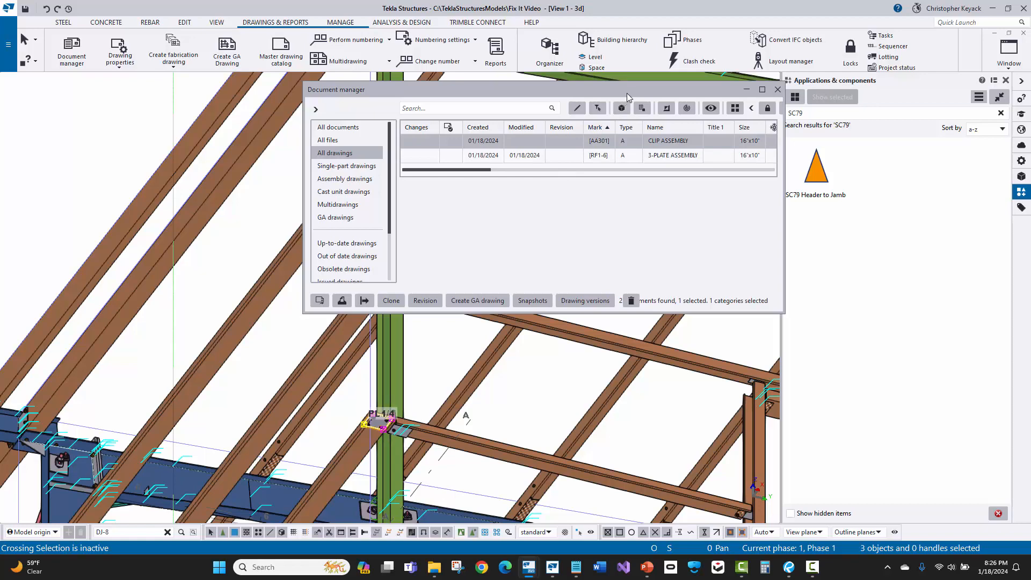
pyautogui.moveTo(626, 89); pyautogui.dragTo(0, 136)
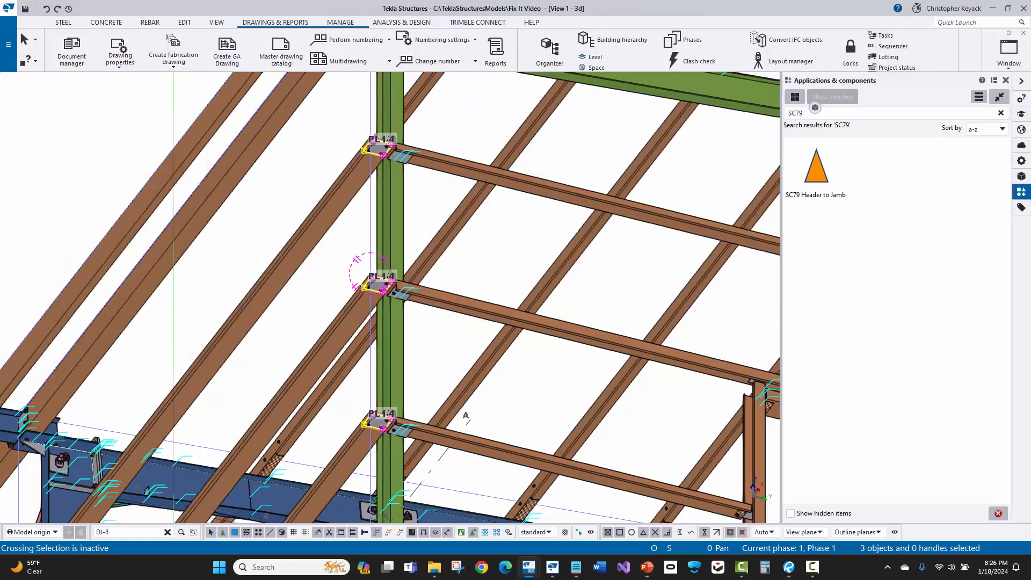
pyautogui.scroll(-3, 380, 344)
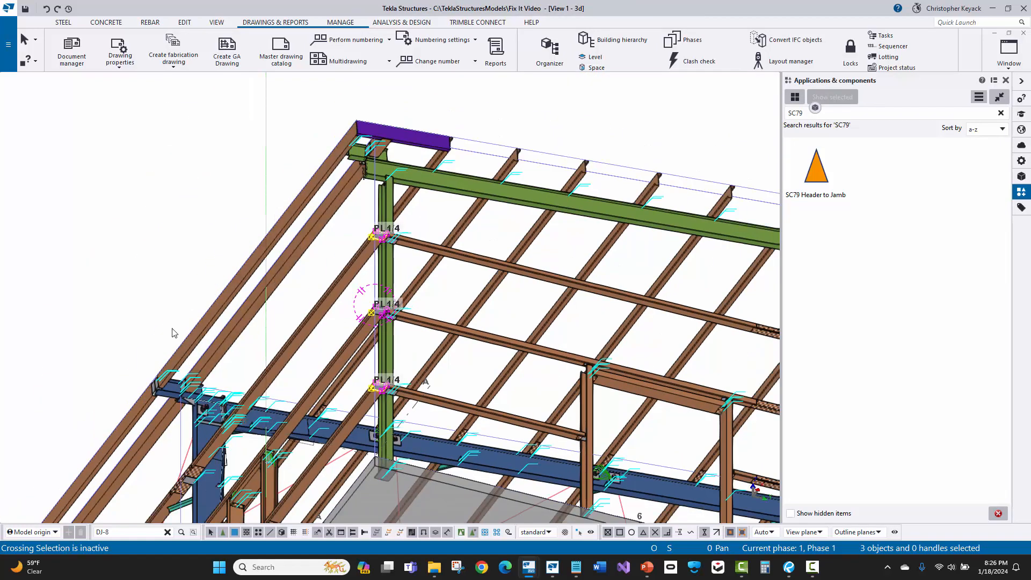
pyautogui.scroll(3, 383, 384)
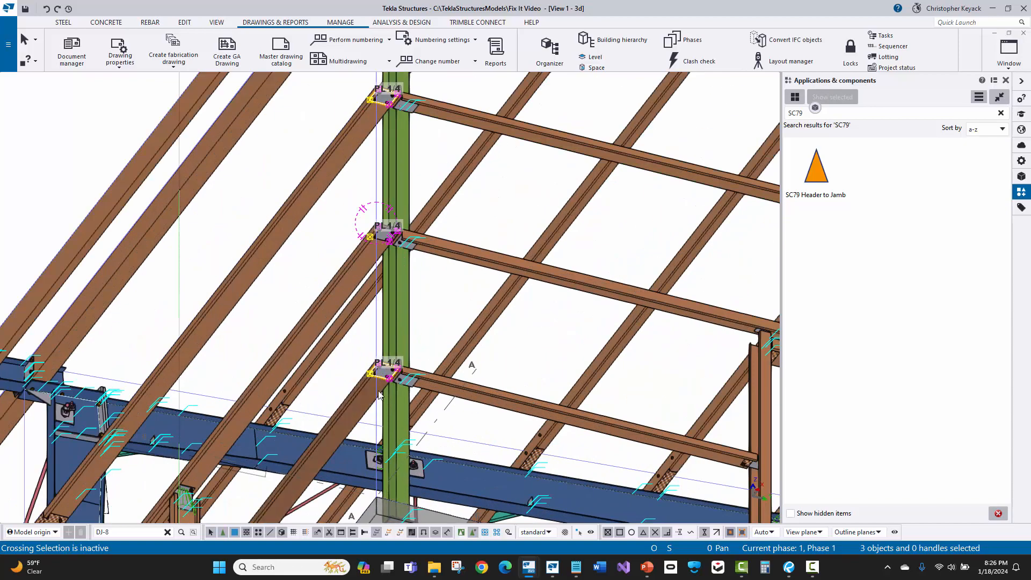
# Select only the lowest highlighted clip plate beside the jamb and display its contour plate properties.
pyautogui.scroll(2, 383, 390)
pyautogui.press('v')
pyautogui.click(396, 372)
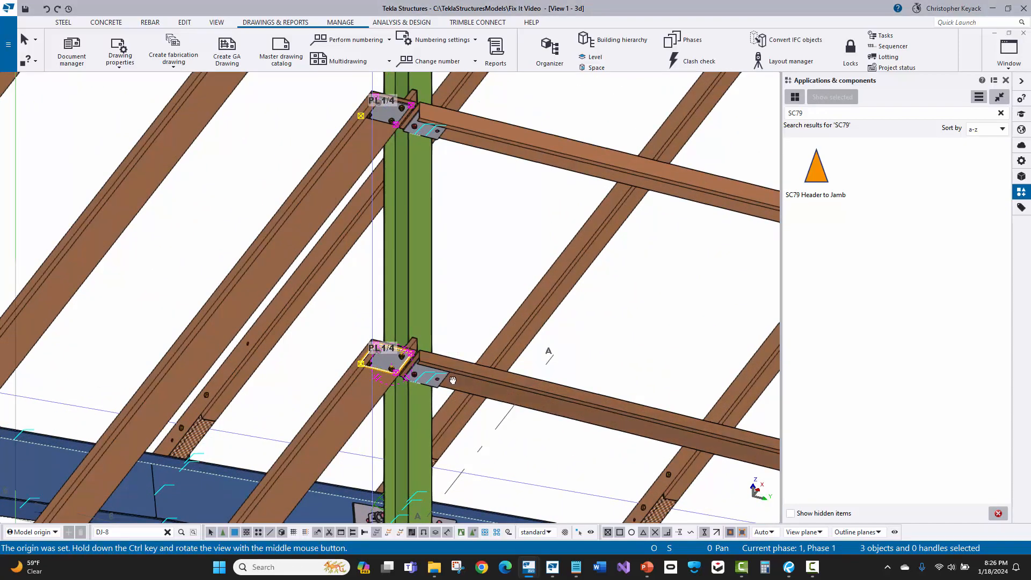
pyautogui.keyDown('ctrl'); pyautogui.moveTo(396, 372); pyautogui.dragTo(276, 273, button='middle'); pyautogui.keyUp('ctrl')
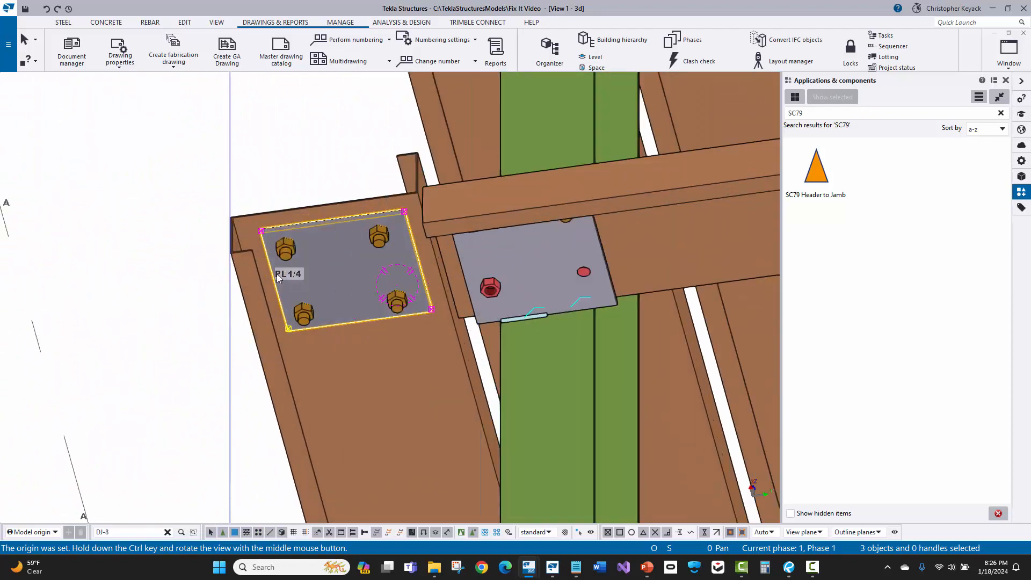
pyautogui.click(318, 159)
pyautogui.click(339, 257)
pyautogui.moveTo(347, 192); pyautogui.dragTo(338, 213, button='middle')
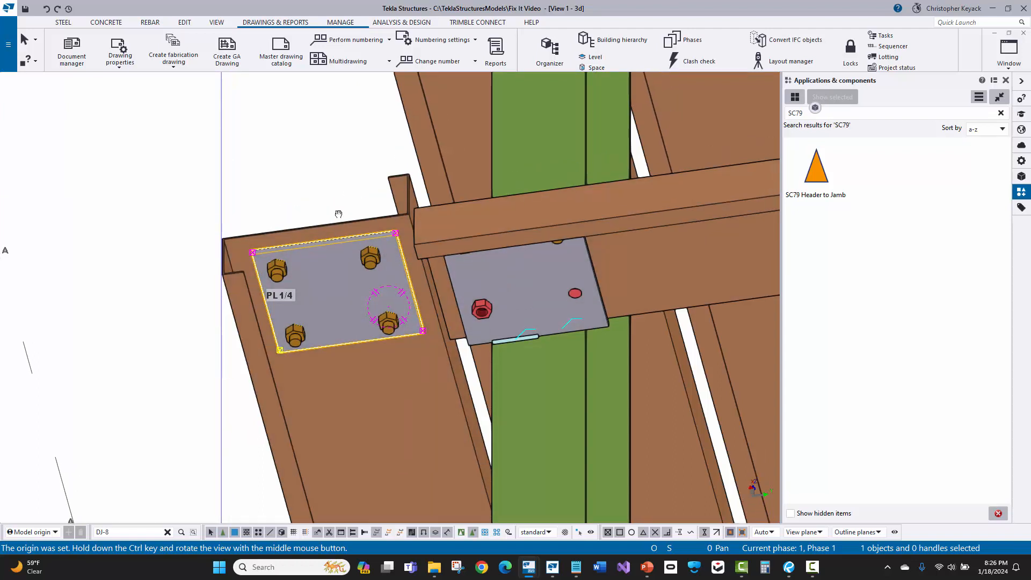
pyautogui.doubleClick(344, 275)
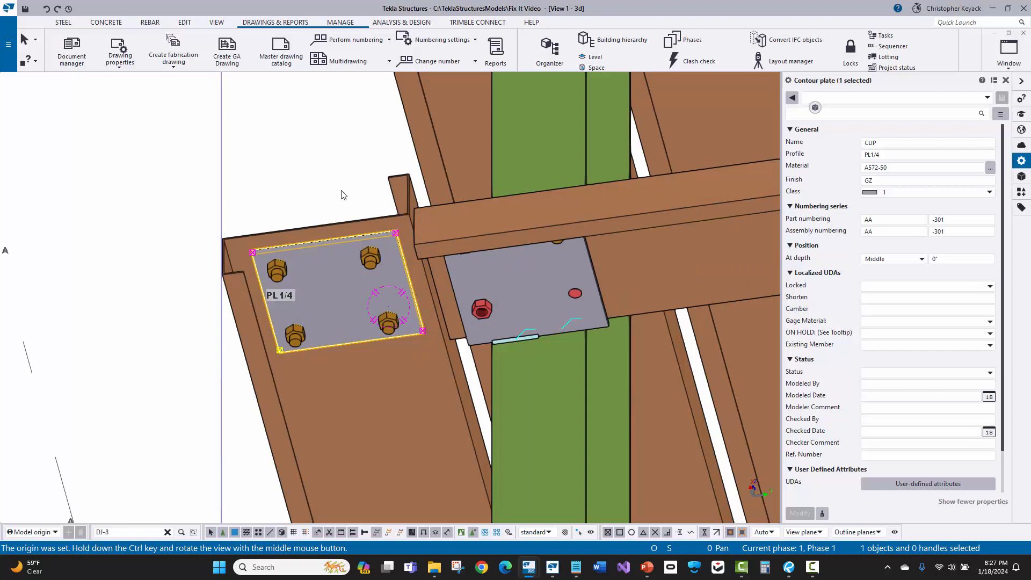
# Check the properties of the upper red bolt in the header clip plate, and clear the selection.
pyautogui.scroll(1, 486, 301)
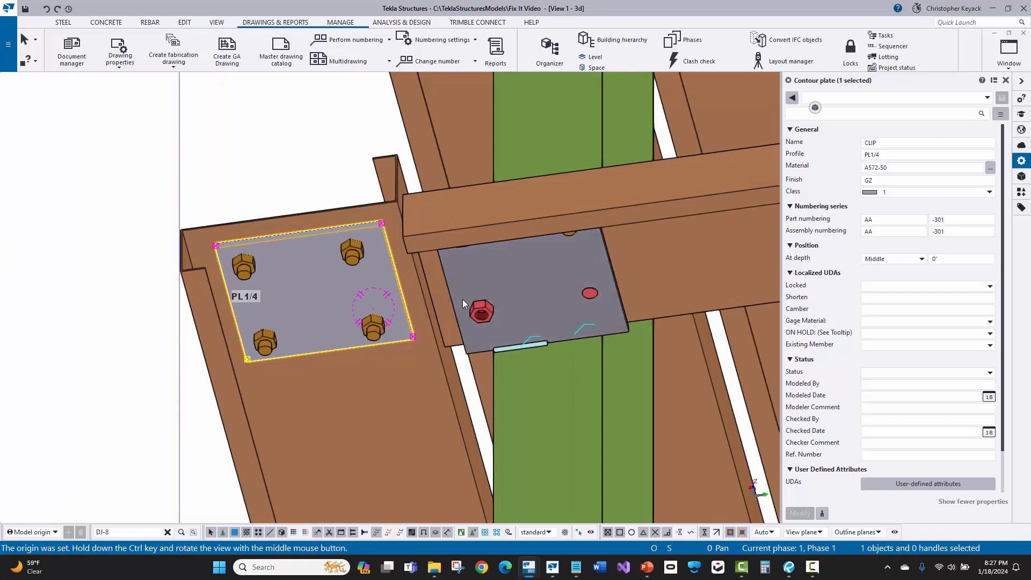
pyautogui.press('v')
pyautogui.click(476, 311)
pyautogui.keyDown('ctrl'); pyautogui.moveTo(476, 312); pyautogui.dragTo(463, 217, button='middle'); pyautogui.keyUp('ctrl')
pyautogui.click(441, 210)
pyautogui.scroll(2, 377, 179)
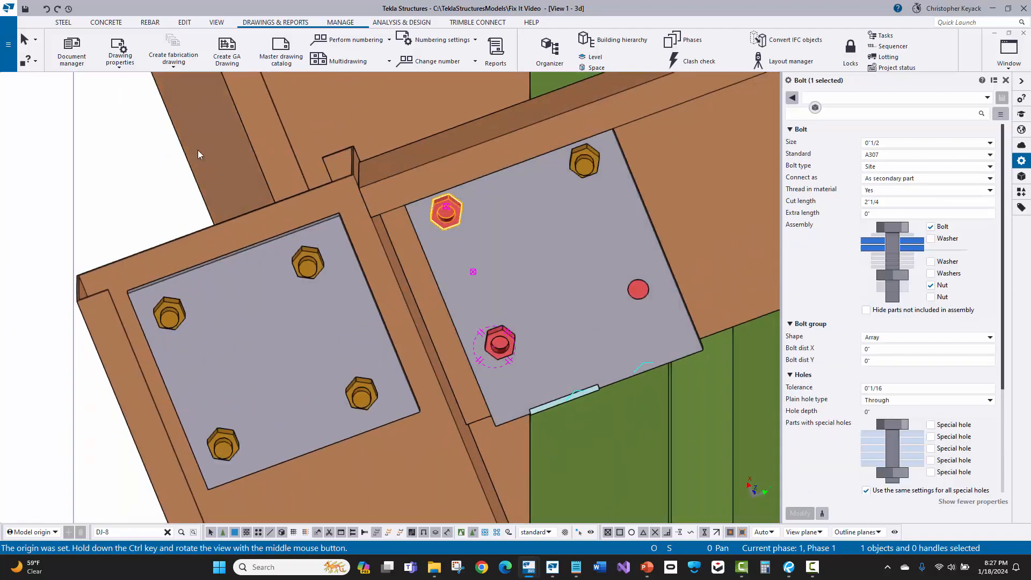
pyautogui.click(153, 175)
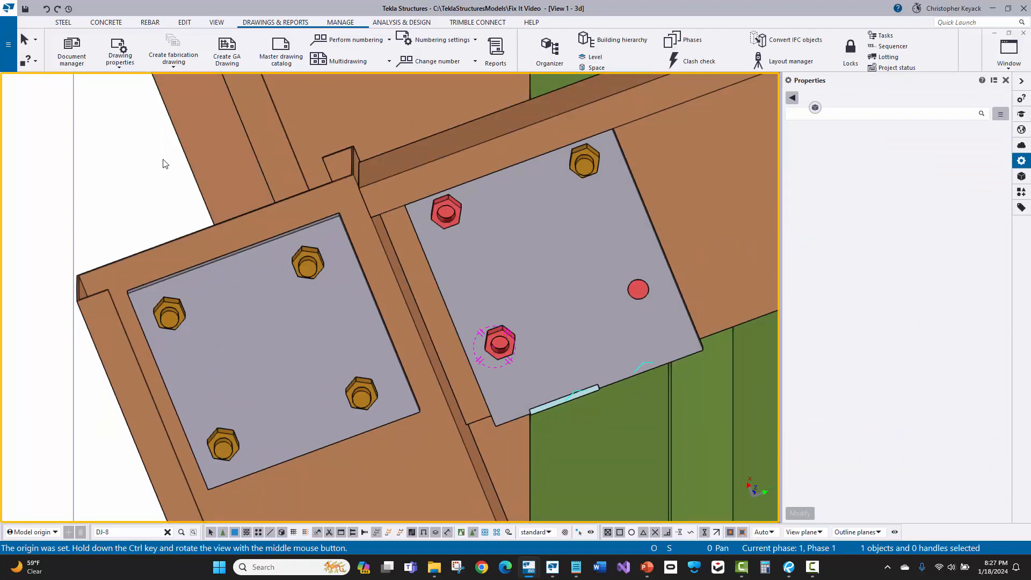
pyautogui.moveTo(164, 157)
pyautogui.keyDown('ctrl'); pyautogui.mouseDown(button='middle')
pyautogui.moveTo(194, 209)
pyautogui.moveTo(210, 408)
pyautogui.moveTo(175, 372)
pyautogui.moveTo(166, 386)
pyautogui.moveTo(152, 163)
pyautogui.mouseUp(button='middle'); pyautogui.keyUp('ctrl')
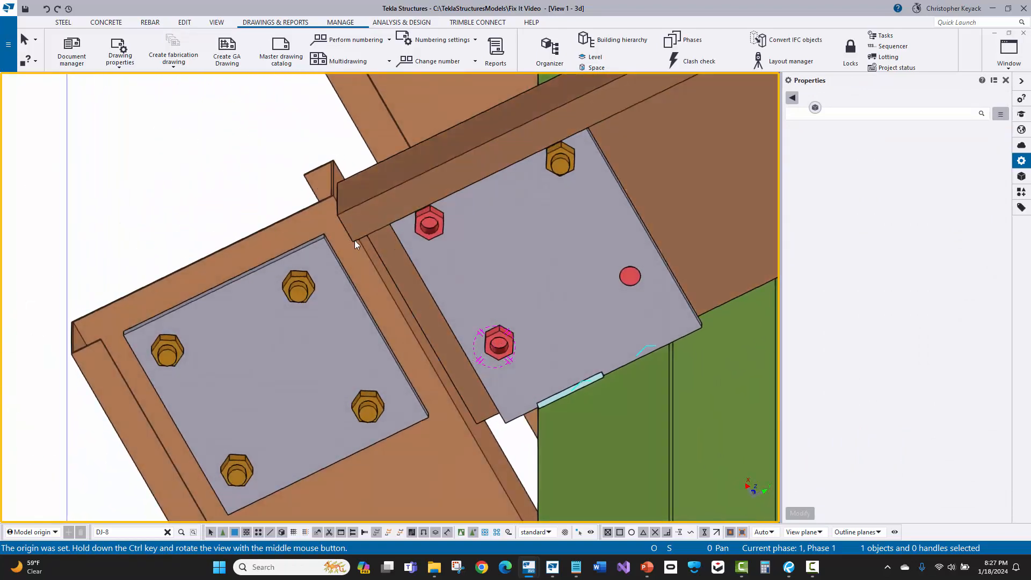
# Inquire the upper red bolt at the header clip to see its connected parts, and close the report.
pyautogui.click(429, 232)
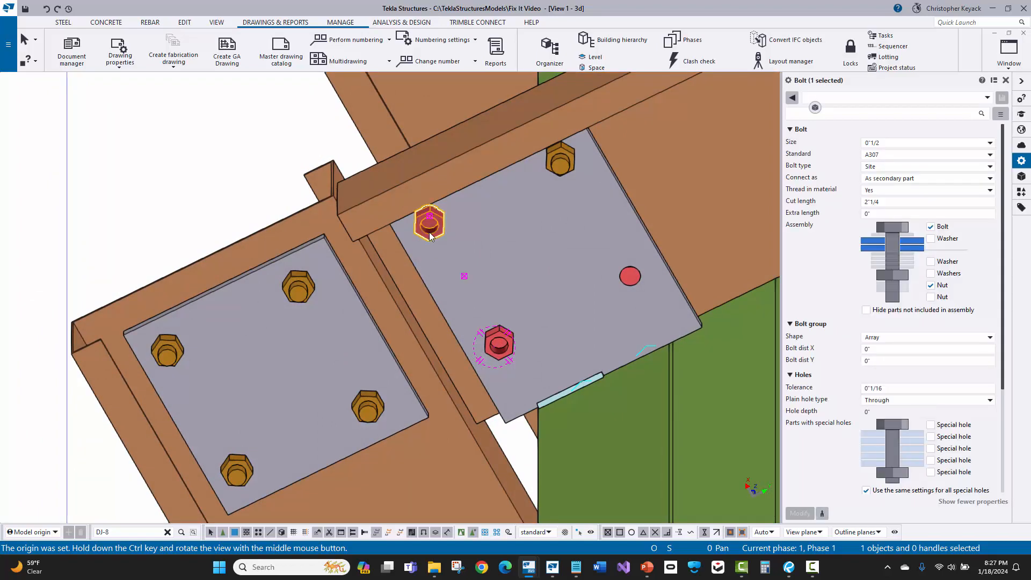
pyautogui.rightClick(433, 237)
pyautogui.click(451, 268)
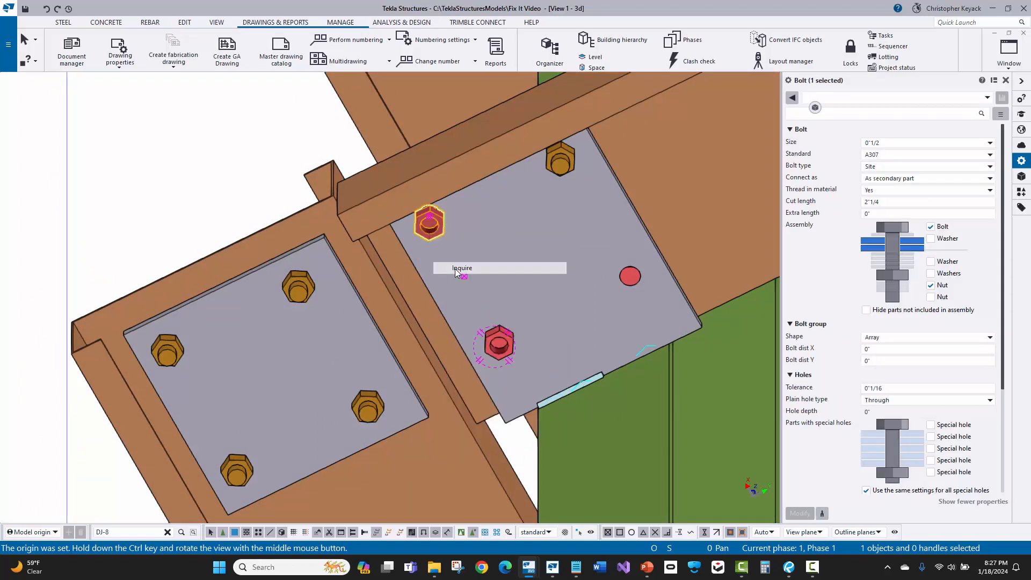
pyautogui.moveTo(509, 148); pyautogui.dragTo(800, 130)
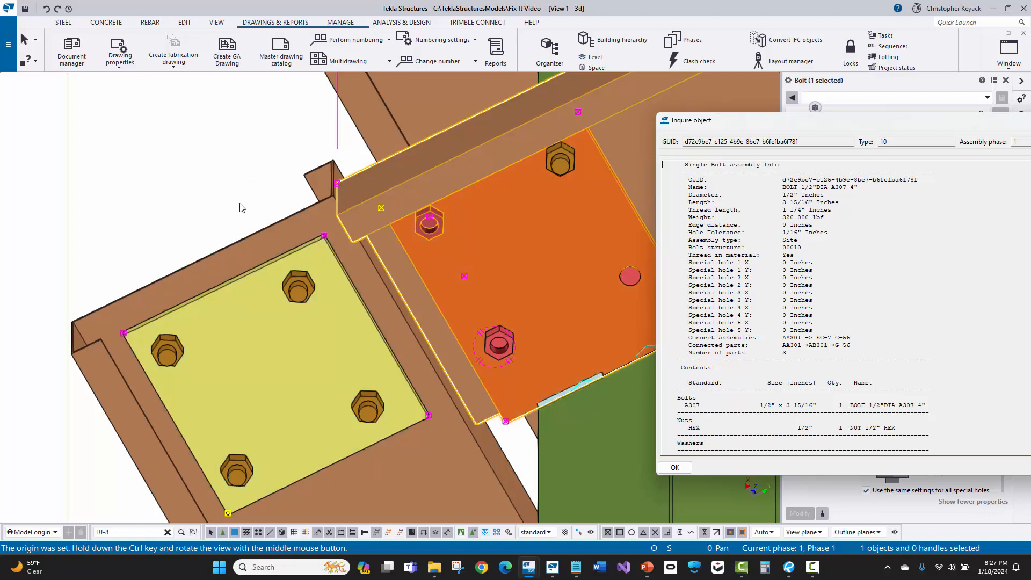
pyautogui.click(674, 467)
pyautogui.click(208, 196)
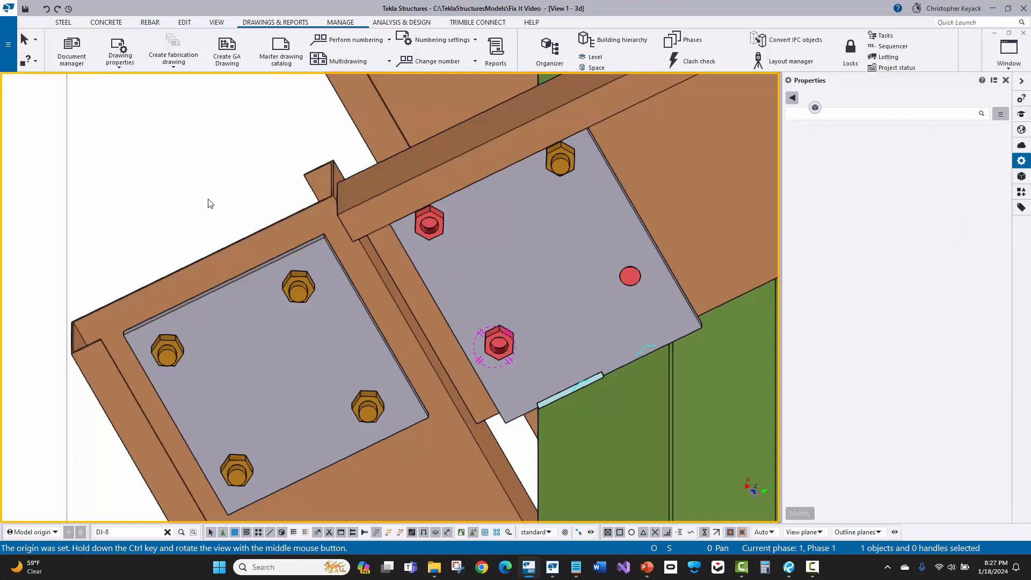
# Redefine the upper red bolt's bolted parts as the header and its own clip plate, leaving out the neighbouring clip plate.
pyautogui.moveTo(208, 199); pyautogui.dragTo(220, 173, button='middle')
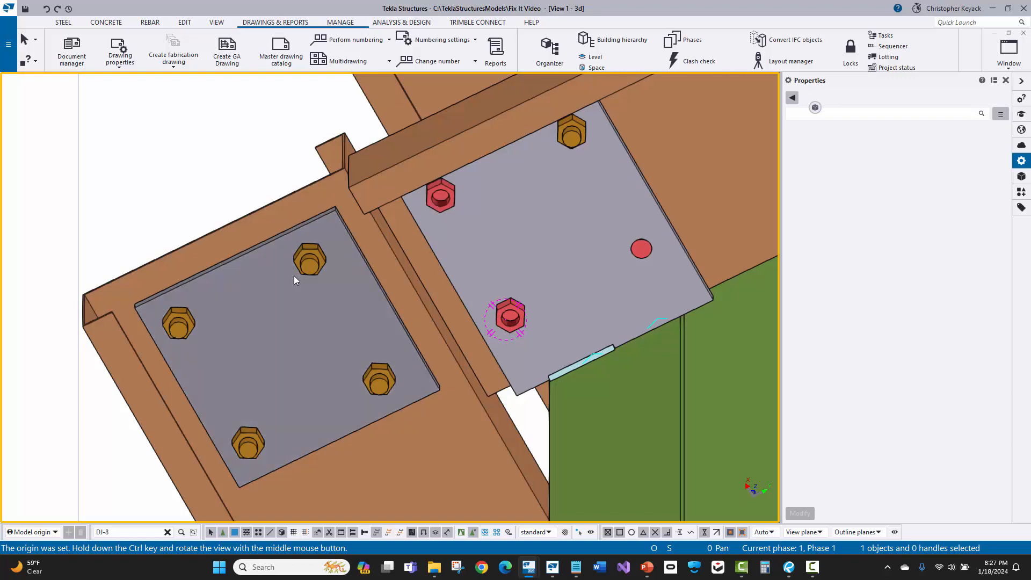
pyautogui.click(279, 257)
pyautogui.moveTo(471, 260)
pyautogui.keyDown('ctrl'); pyautogui.mouseDown(button='middle')
pyautogui.moveTo(468, 424)
pyautogui.moveTo(481, 244)
pyautogui.mouseUp(button='middle'); pyautogui.keyUp('ctrl')
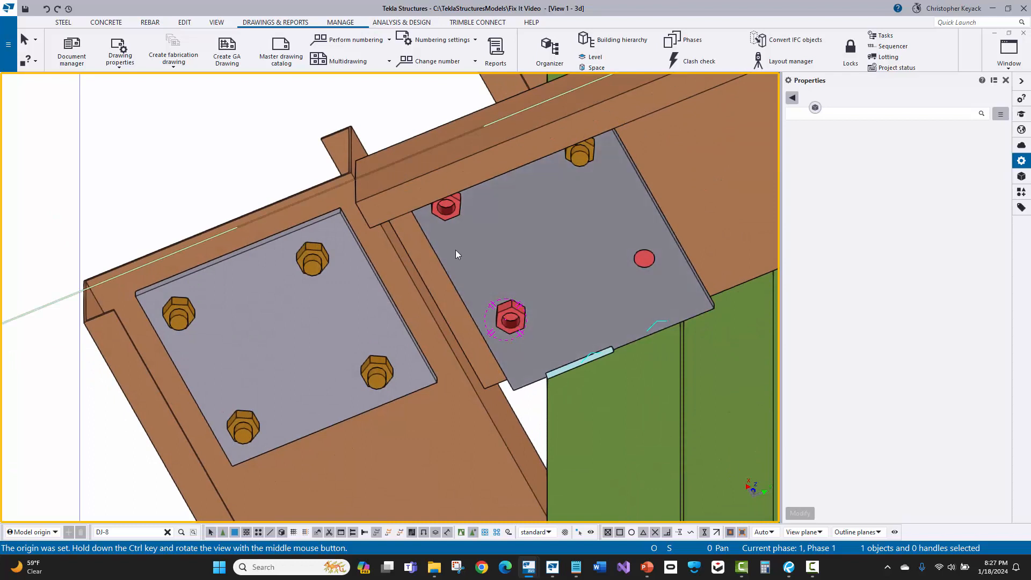
pyautogui.click(449, 212)
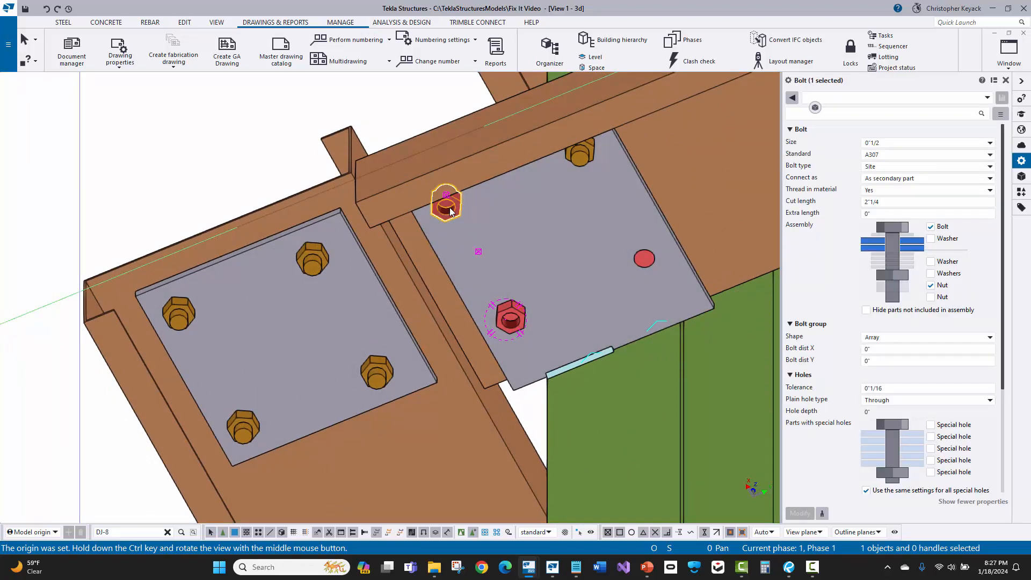
pyautogui.scroll(-3, 891, 336)
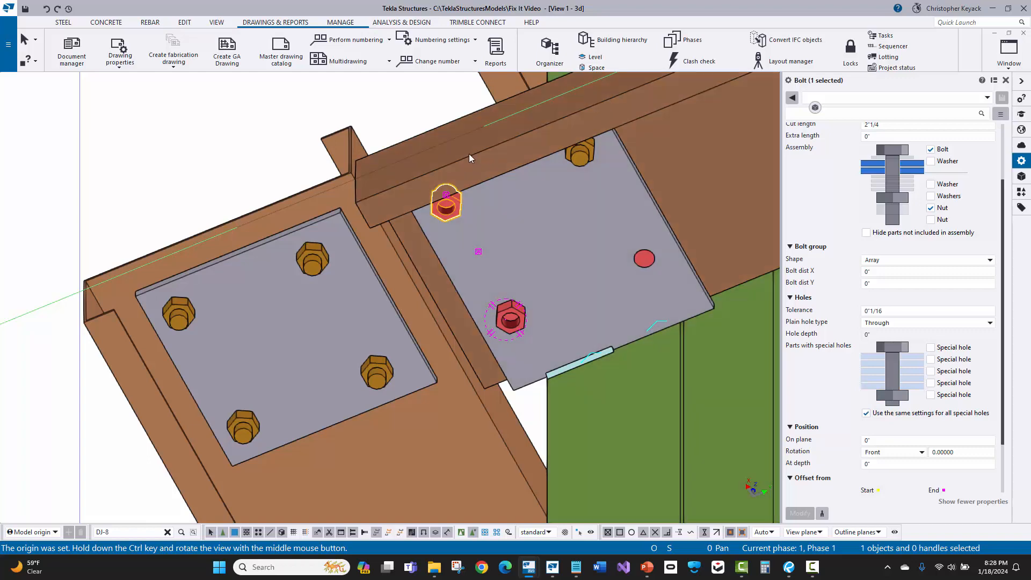
pyautogui.keyDown('ctrl'); pyautogui.moveTo(469, 153); pyautogui.dragTo(481, 171, button='middle'); pyautogui.keyUp('ctrl')
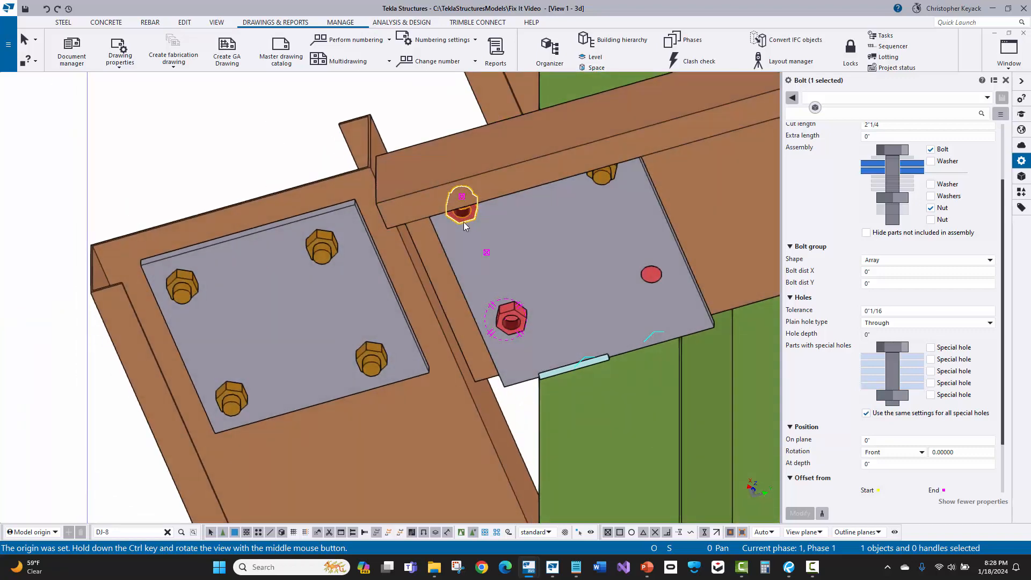
pyautogui.rightClick(463, 222)
pyautogui.click(497, 338)
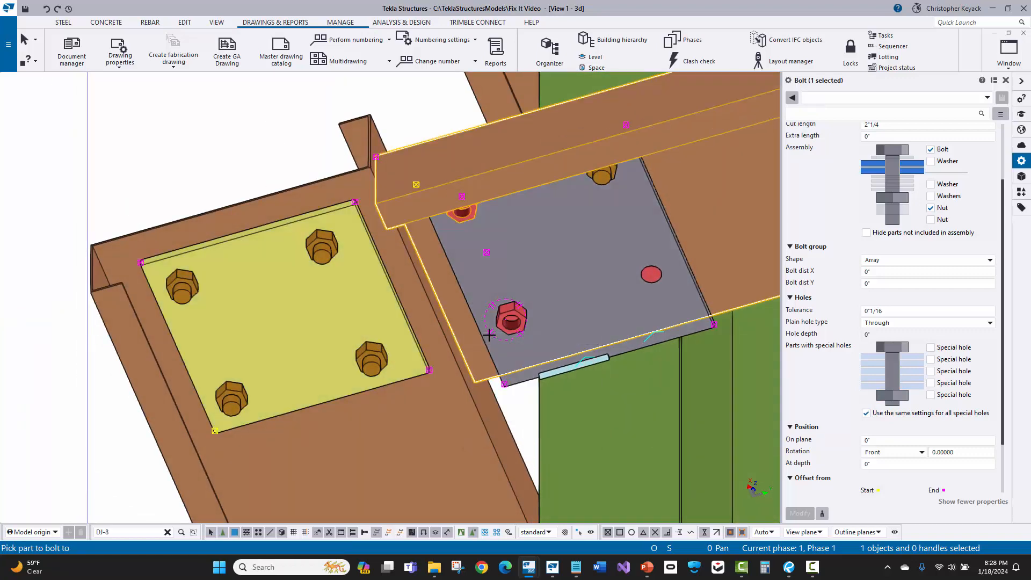
pyautogui.click(240, 295)
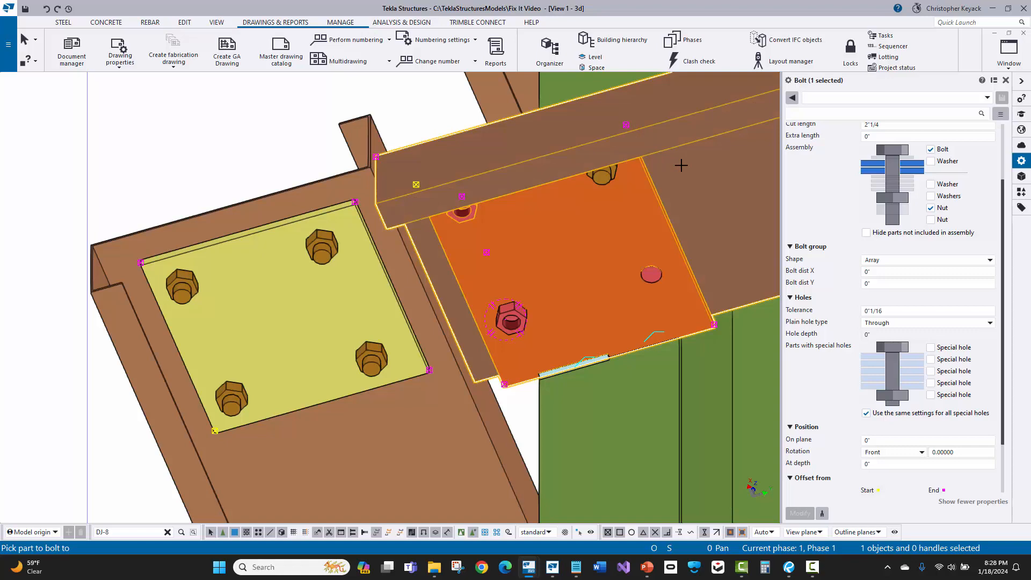
pyautogui.click(569, 231)
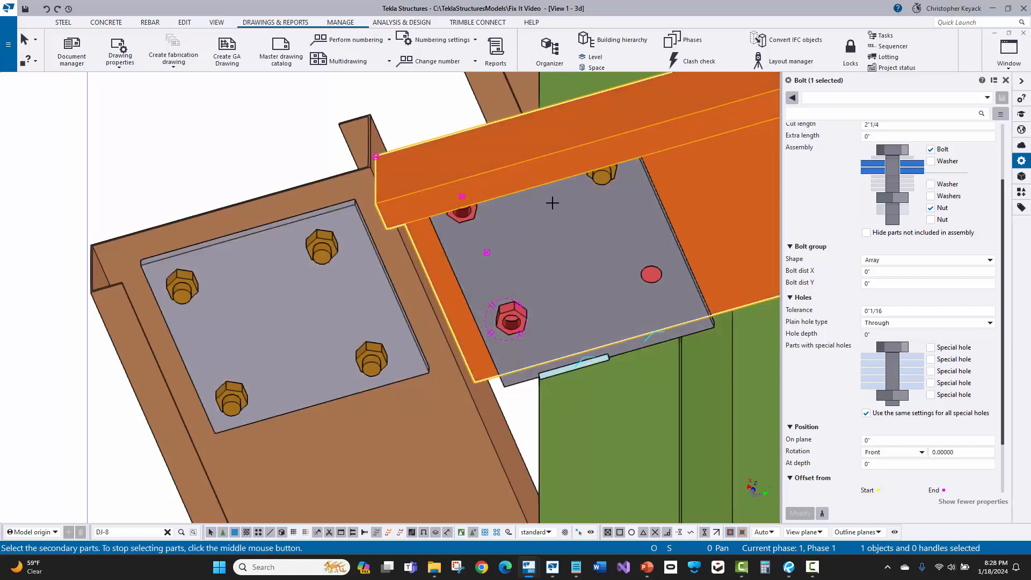
pyautogui.middleClick(314, 123)
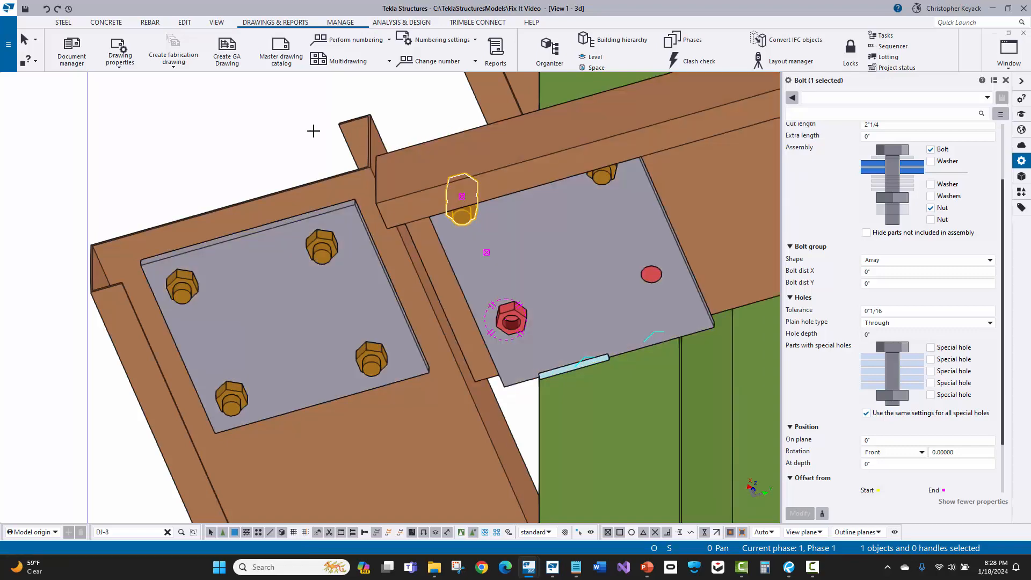
# Redefine the lower red bolt's bolted parts as the header and its own clip plate, and clear the selection.
pyautogui.keyDown('ctrl'); pyautogui.moveTo(446, 237); pyautogui.dragTo(391, 232, button='middle'); pyautogui.keyUp('ctrl')
pyautogui.keyDown('ctrl'); pyautogui.moveTo(395, 230); pyautogui.dragTo(473, 241, button='middle'); pyautogui.keyUp('ctrl')
pyautogui.rightClick(505, 320)
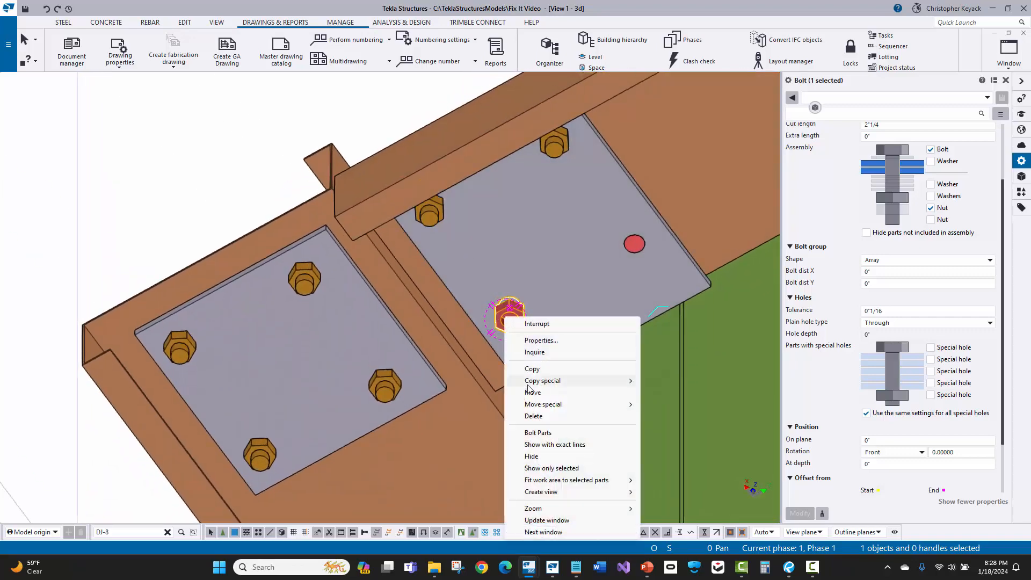
pyautogui.click(542, 432)
pyautogui.click(676, 174)
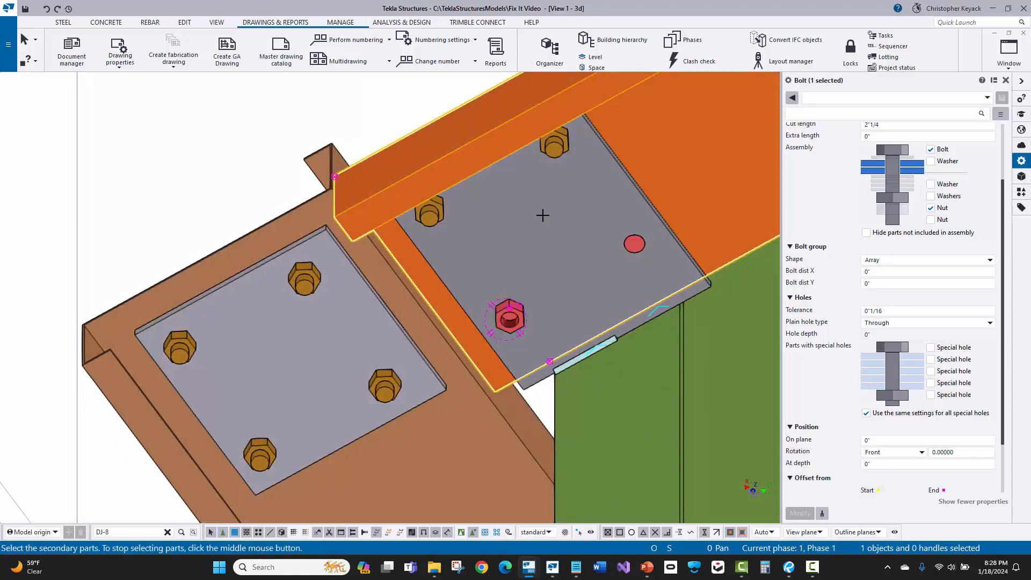
pyautogui.middleClick(519, 224)
pyautogui.rightClick(271, 156)
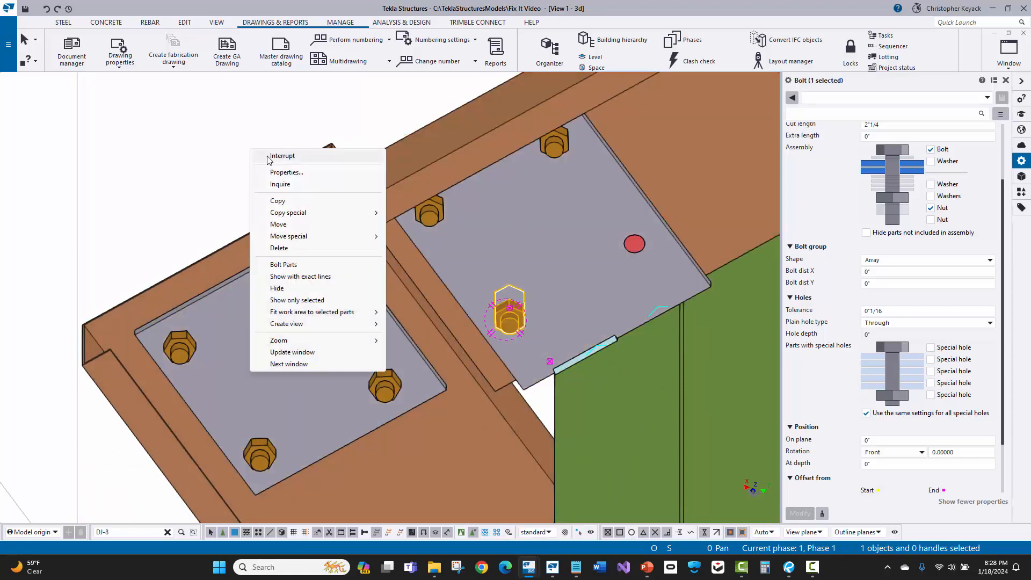
pyautogui.click(271, 160)
# Check the properties of the adjacent four-bolt clip plate and its upper bolt, and clear the selection.
pyautogui.moveTo(263, 250); pyautogui.dragTo(269, 218, button='middle')
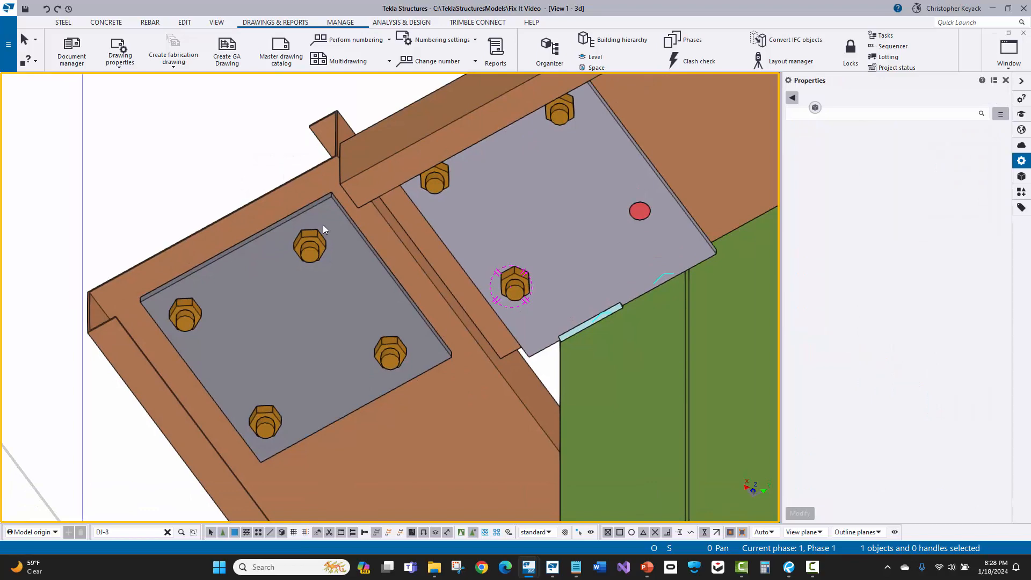
pyautogui.click(265, 266)
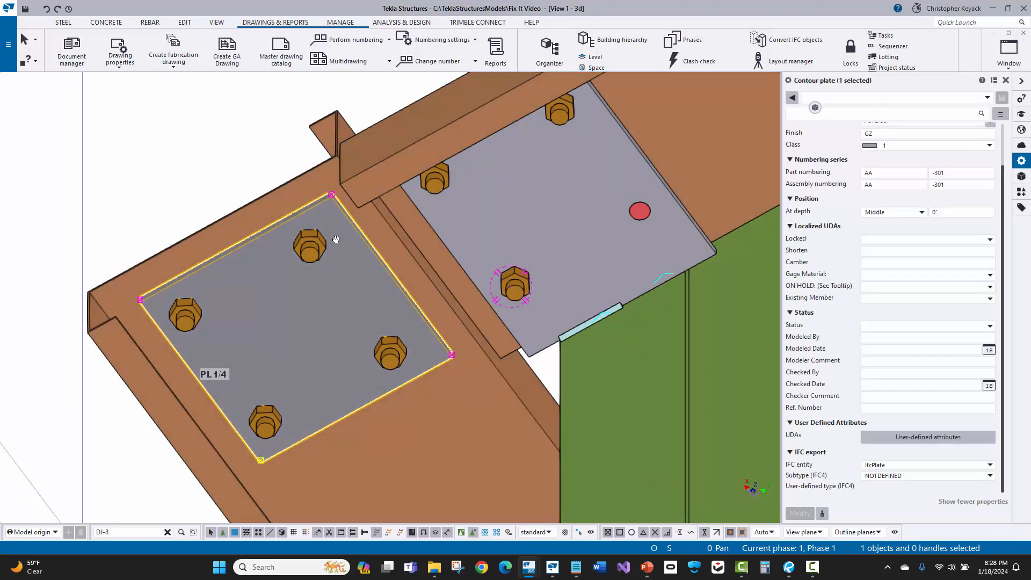
pyautogui.moveTo(336, 238)
pyautogui.keyDown('ctrl'); pyautogui.mouseDown(button='middle')
pyautogui.moveTo(356, 385)
pyautogui.moveTo(361, 336)
pyautogui.moveTo(354, 347)
pyautogui.moveTo(340, 253)
pyautogui.mouseUp(button='middle'); pyautogui.keyUp('ctrl')
pyautogui.click(317, 239)
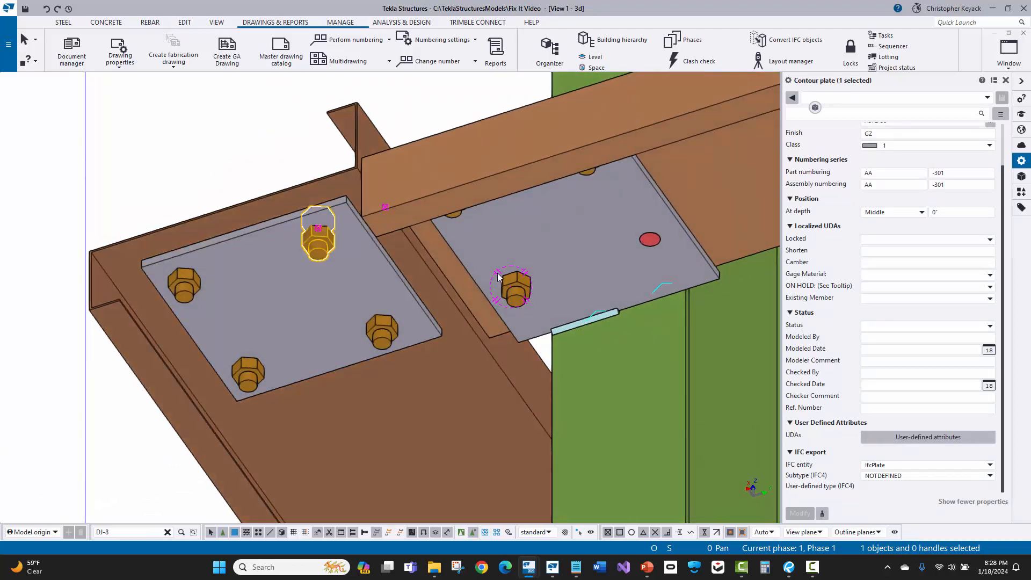
pyautogui.scroll(3, 916, 283)
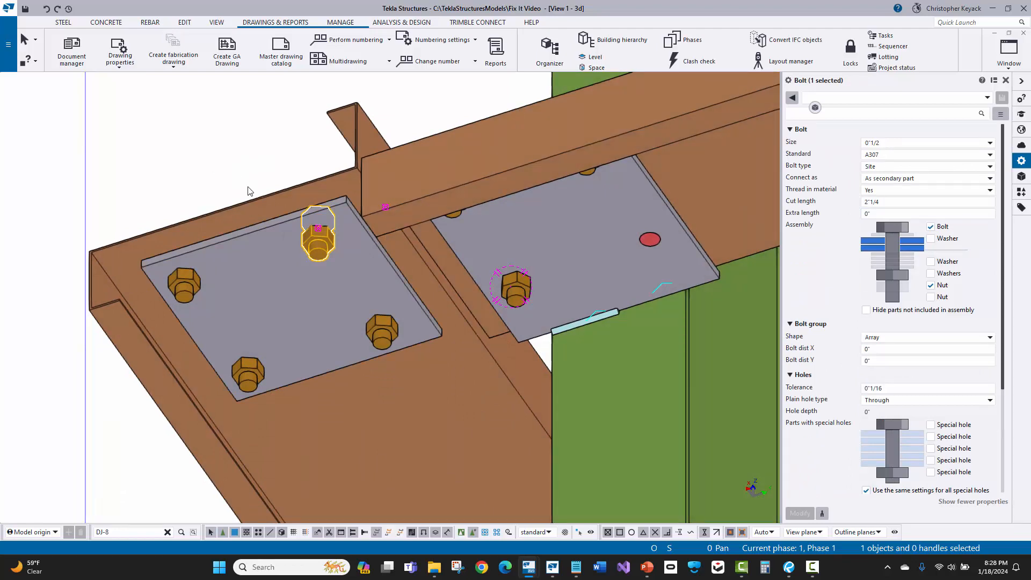
pyautogui.keyDown('ctrl'); pyautogui.moveTo(246, 191); pyautogui.dragTo(218, 204, button='middle'); pyautogui.keyUp('ctrl')
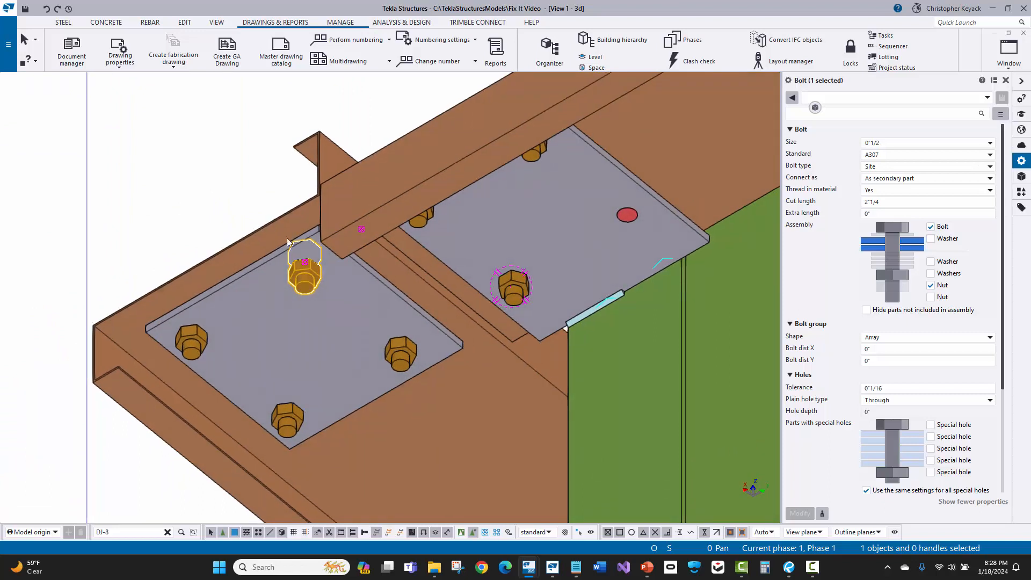
pyautogui.click(203, 177)
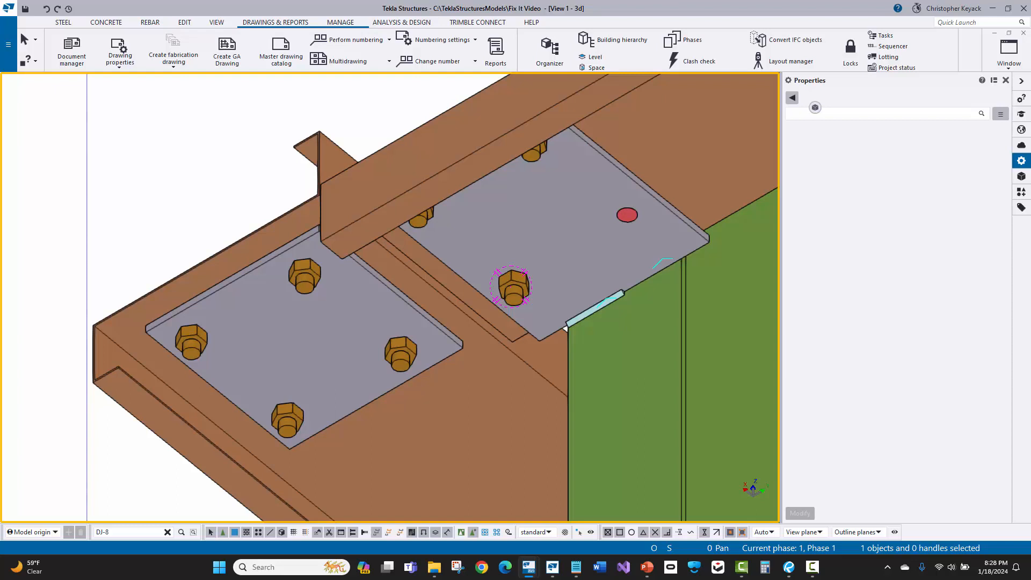
# Open the AA301 clip assembly drawing, performing the required numbering, and close the document list.
pyautogui.moveTo(1, 156); pyautogui.dragTo(438, 96)
pyautogui.doubleClick(337, 151)
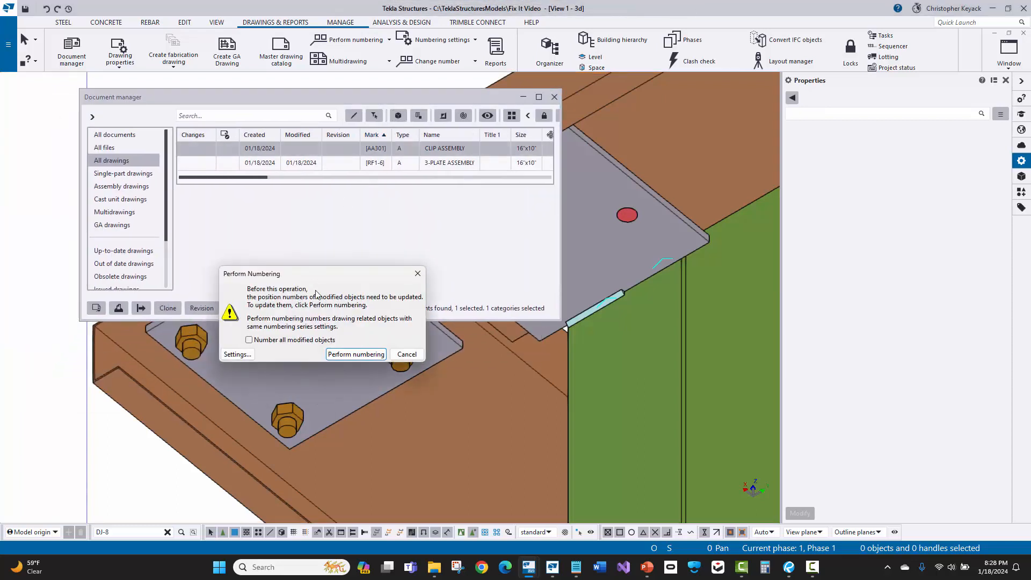
pyautogui.click(333, 354)
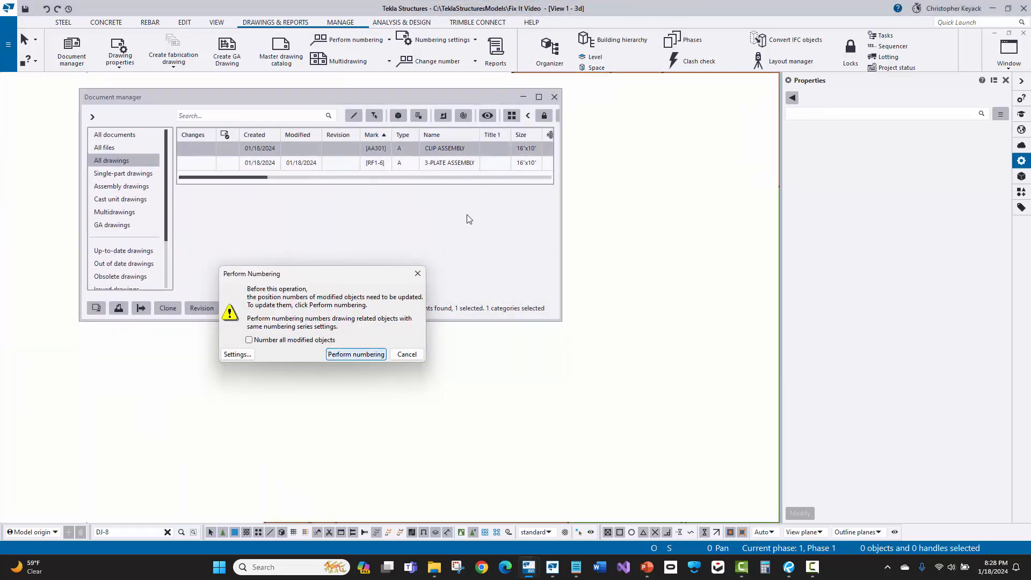
pyautogui.click(554, 98)
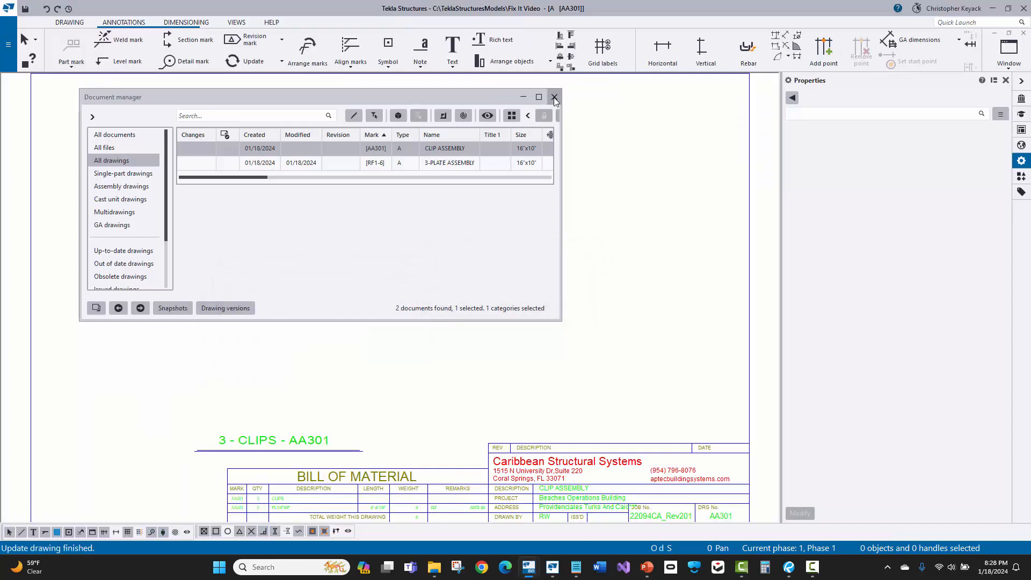
# Examine the clip's hole layout and dimensions on drawing AA301, and return to the 3D model.
pyautogui.scroll(2, 330, 179)
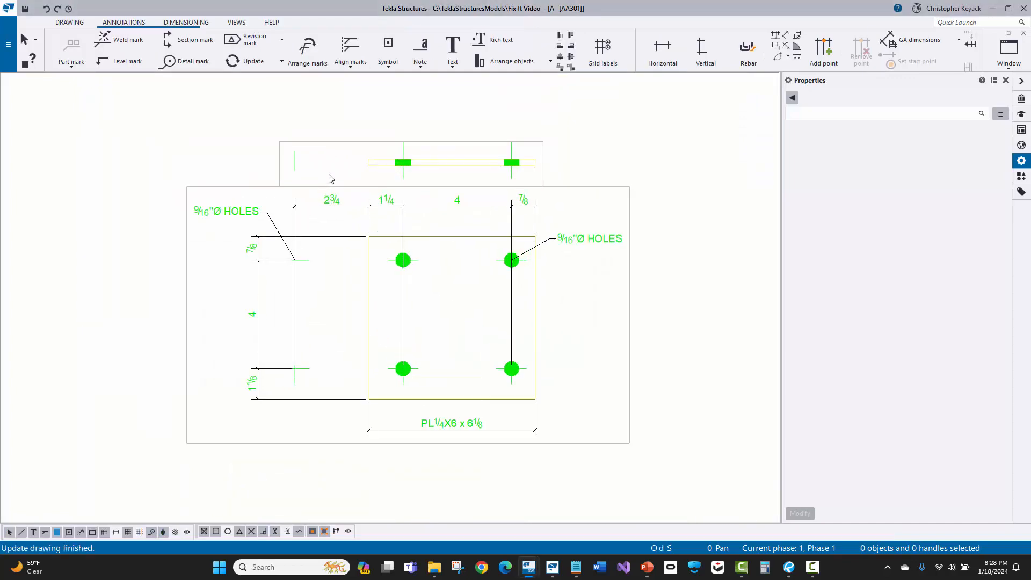
pyautogui.scroll(-3, 331, 182)
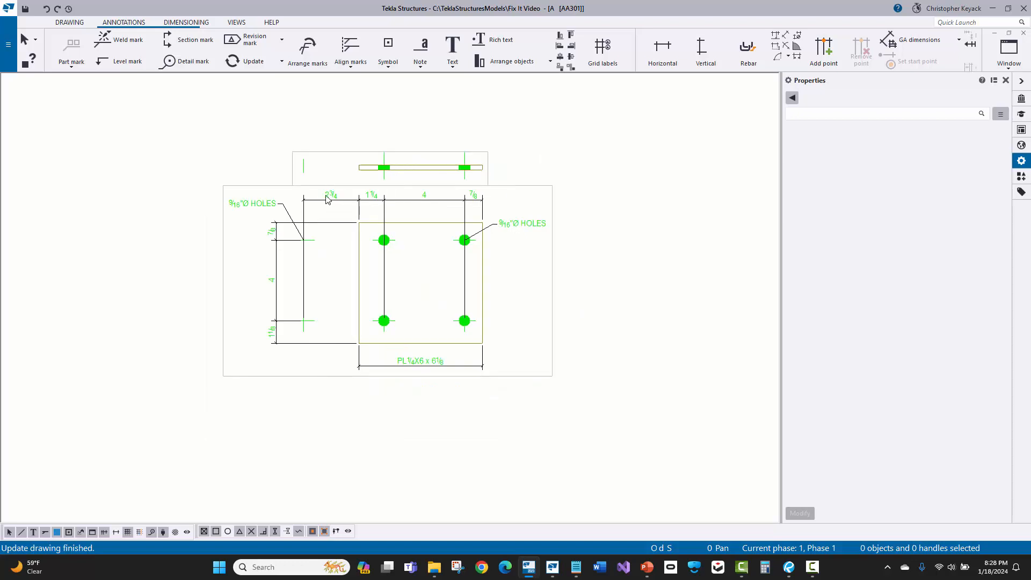
pyautogui.scroll(1, 306, 260)
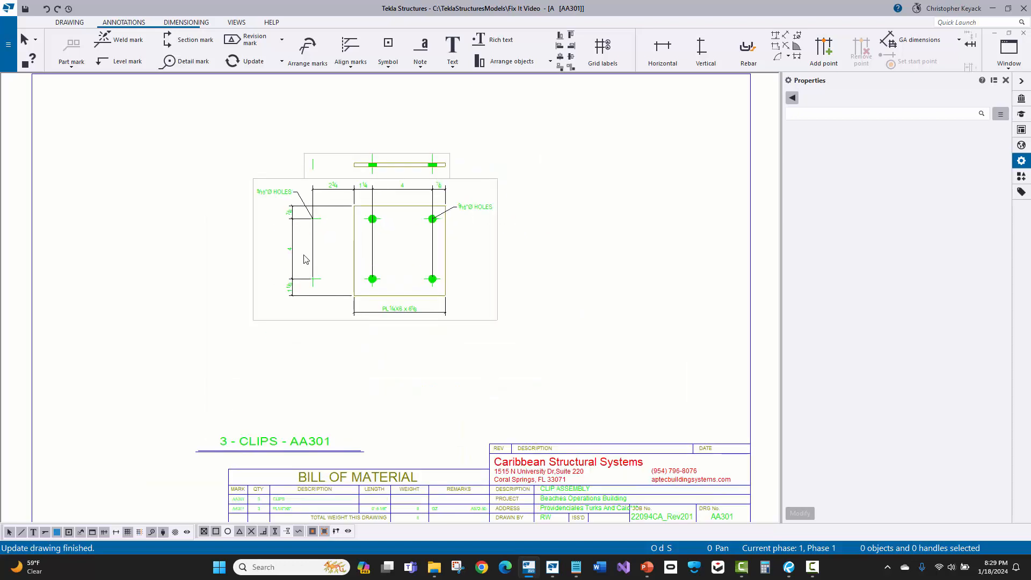
pyautogui.scroll(-2, 228, 248)
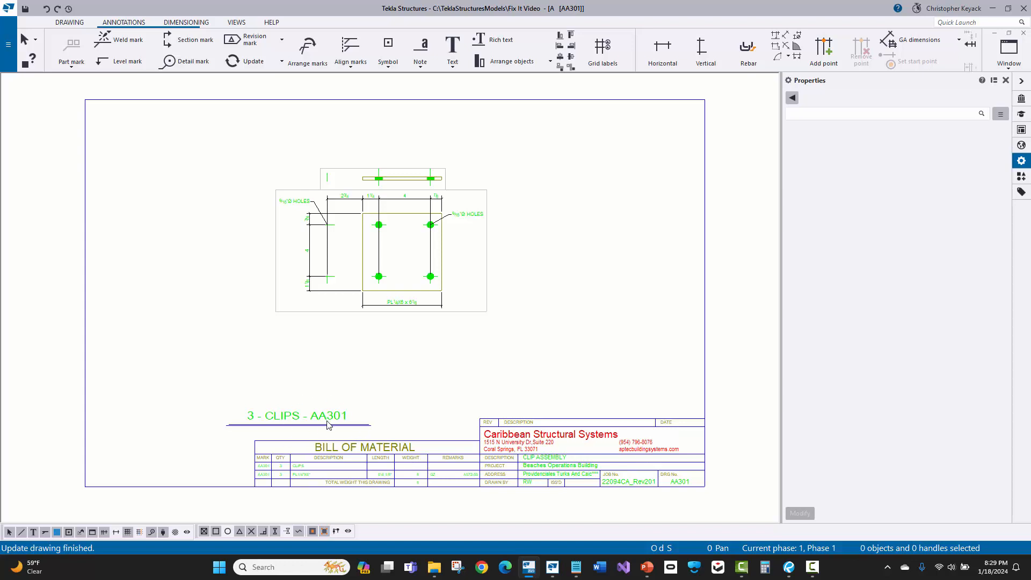
pyautogui.click(1022, 33)
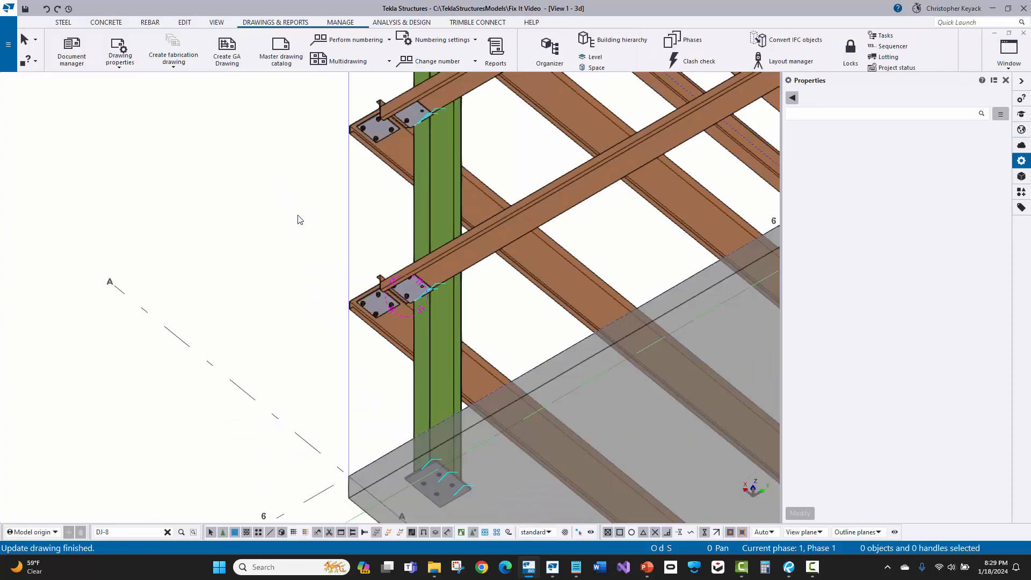
# Redefine the upper red bolt's bolted parts at the next header up as that header and its own clip plate.
pyautogui.scroll(4, 376, 284)
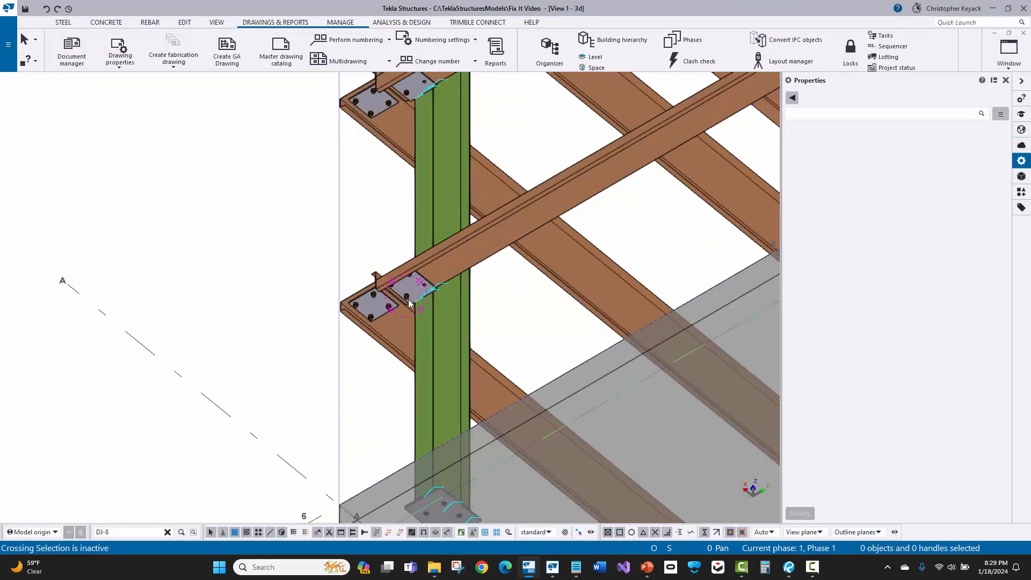
pyautogui.keyDown('ctrl'); pyautogui.moveTo(361, 218); pyautogui.dragTo(356, 370, button='middle'); pyautogui.keyUp('ctrl')
pyautogui.scroll(-1, 361, 262)
pyautogui.moveTo(360, 262); pyautogui.dragTo(333, 440, button='middle')
pyautogui.moveTo(363, 194); pyautogui.dragTo(341, 337, button='middle')
pyautogui.scroll(8, 342, 306)
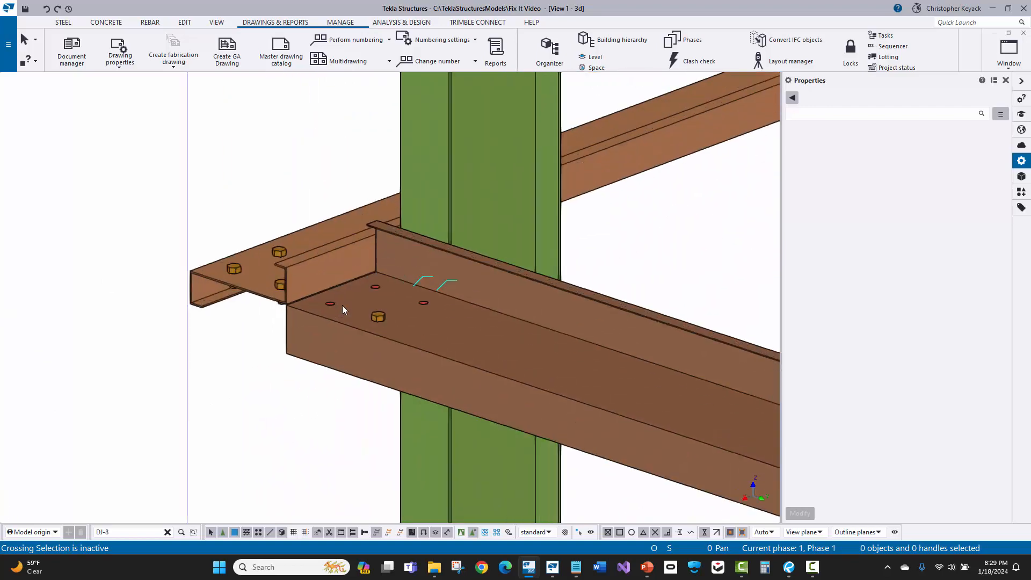
pyautogui.rightClick(328, 302)
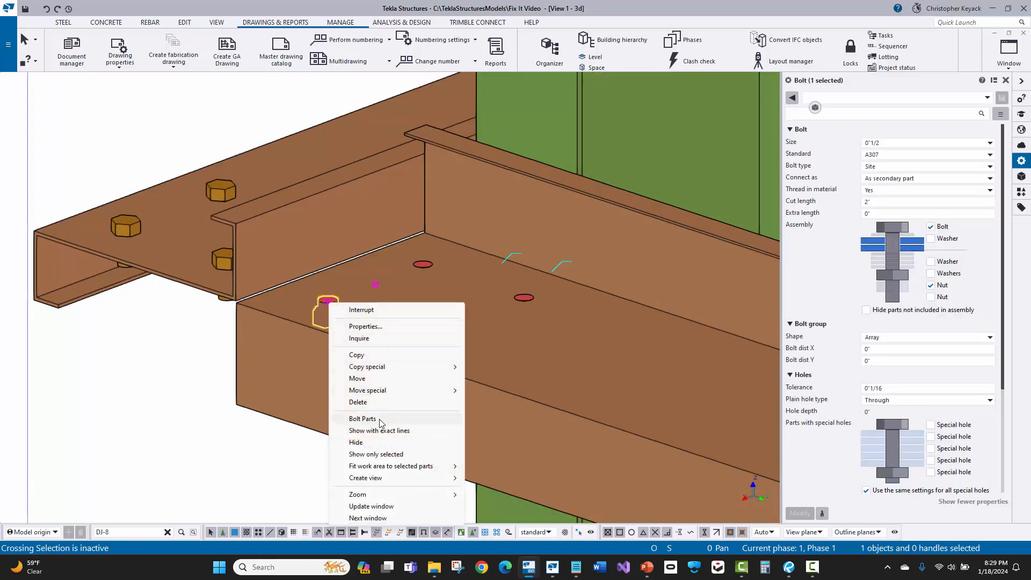
pyautogui.click(408, 420)
pyautogui.click(466, 390)
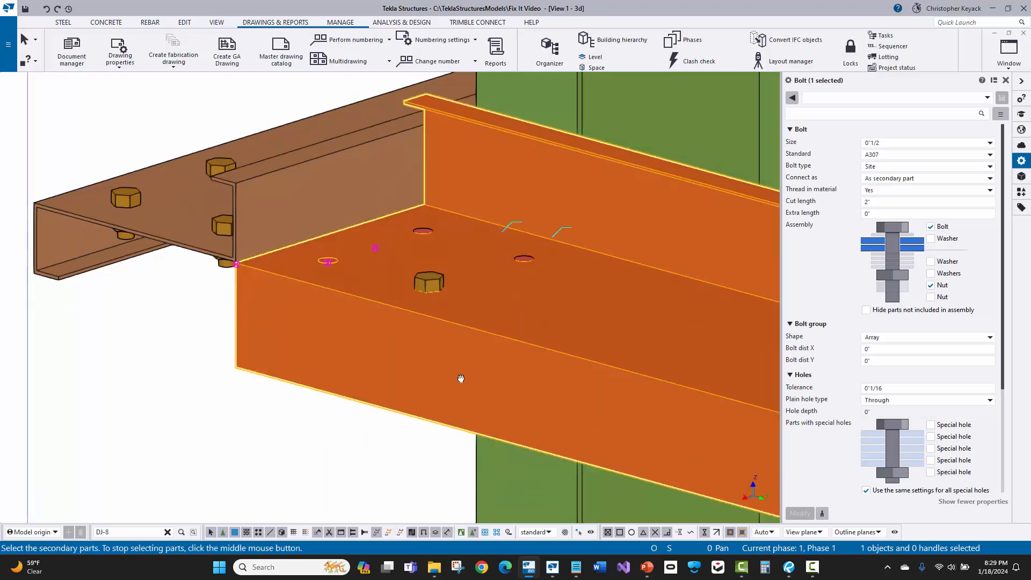
pyautogui.keyDown('ctrl'); pyautogui.moveTo(460, 381); pyautogui.dragTo(488, 207, button='middle'); pyautogui.keyUp('ctrl')
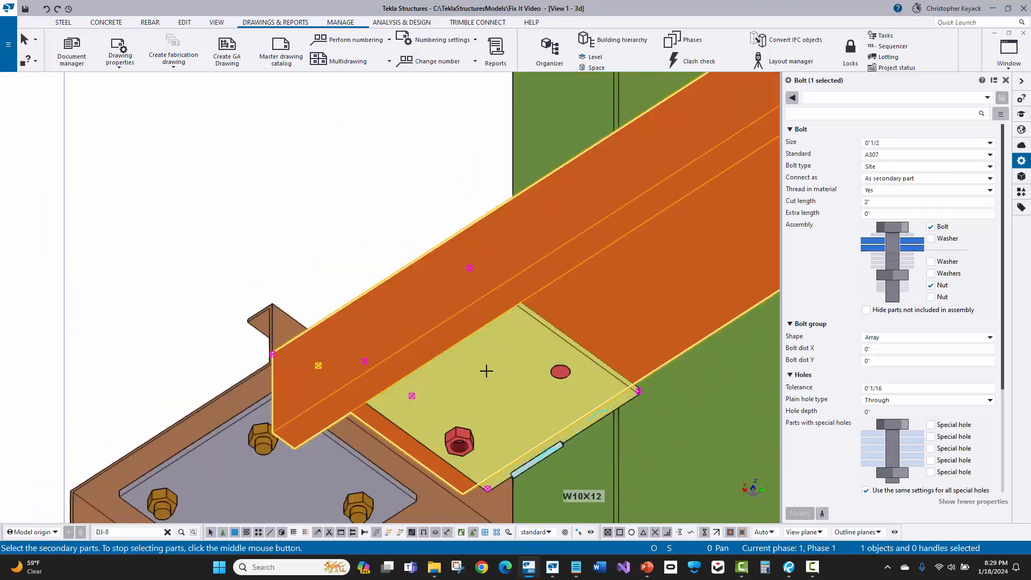
pyautogui.middleClick(485, 370)
# Redefine the lower red bolt's bolted parts at this second header as the header and its own clip plate.
pyautogui.moveTo(456, 407); pyautogui.dragTo(454, 327, button='middle')
pyautogui.click(459, 365)
pyautogui.rightClick(468, 315)
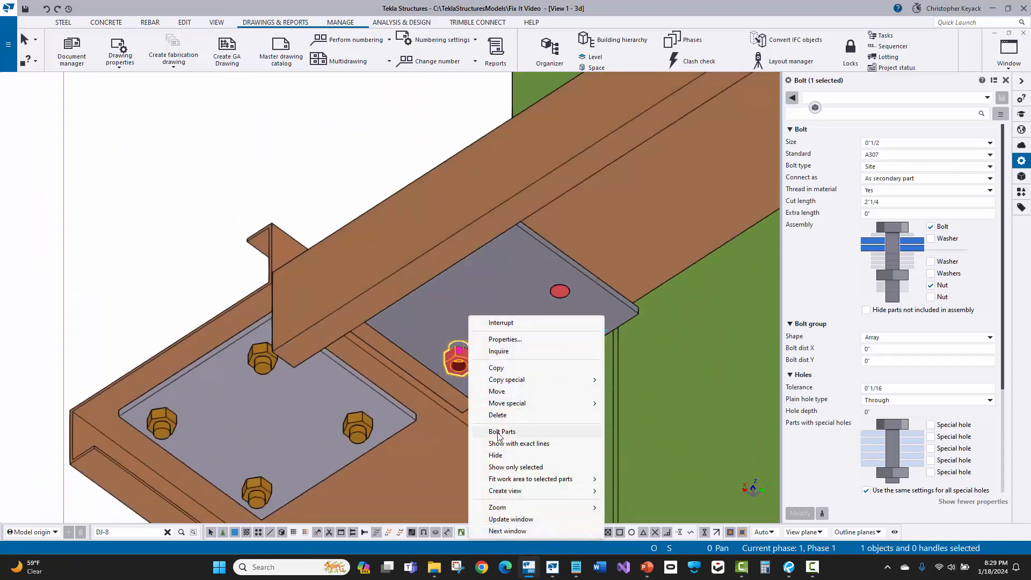
pyautogui.click(502, 431)
pyautogui.click(468, 297)
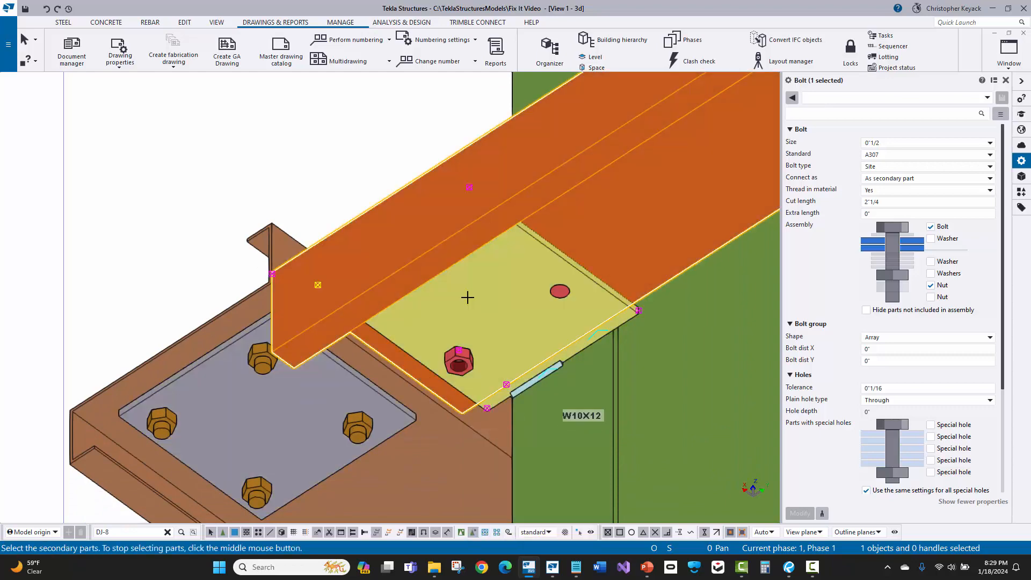
pyautogui.middleClick(476, 306)
# Redefine the upper red bolt's bolted parts at the third header up as that header and its own clip plate.
pyautogui.scroll(-2, 477, 302)
pyautogui.moveTo(446, 203); pyautogui.dragTo(377, 515, button='middle')
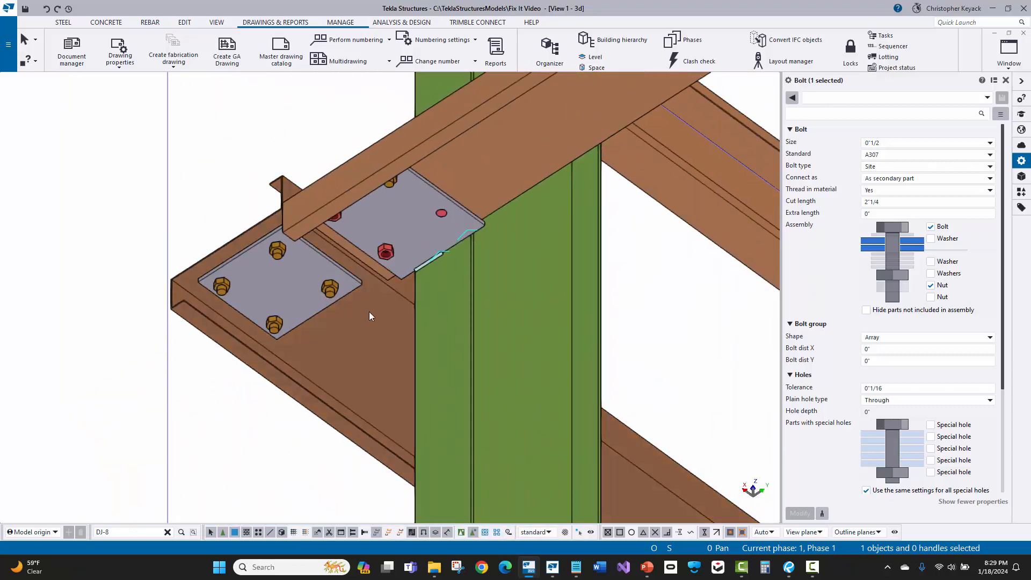
pyautogui.scroll(3, 424, 262)
pyautogui.moveTo(424, 262); pyautogui.dragTo(505, 379, button='middle')
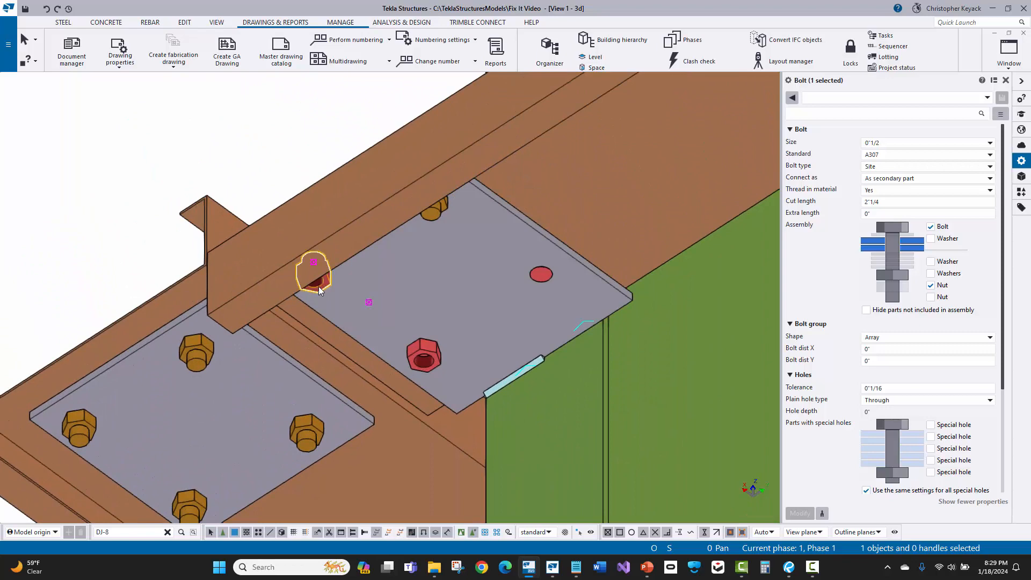
pyautogui.rightClick(318, 286)
pyautogui.click(350, 402)
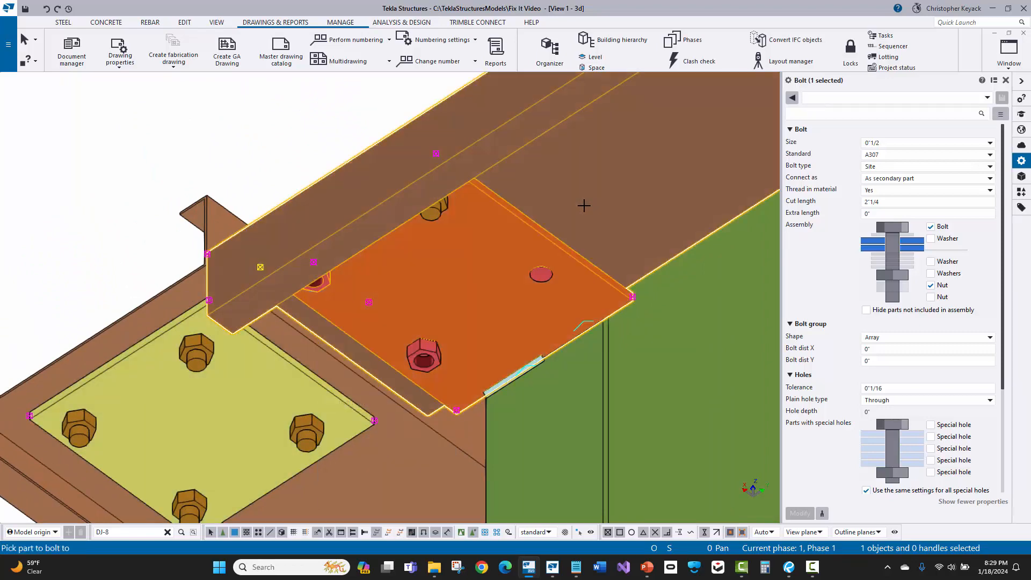
# Redefine the third header's lower red bolt to connect the header and its own clip plate, and clear the selection.
pyautogui.rightClick(428, 363)
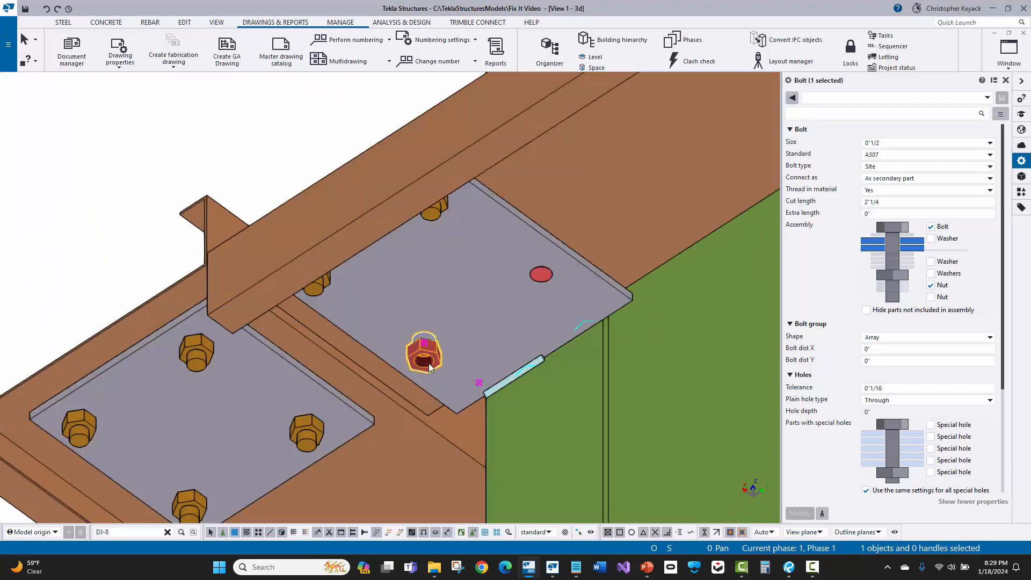
pyautogui.click(483, 256)
pyautogui.click(524, 230)
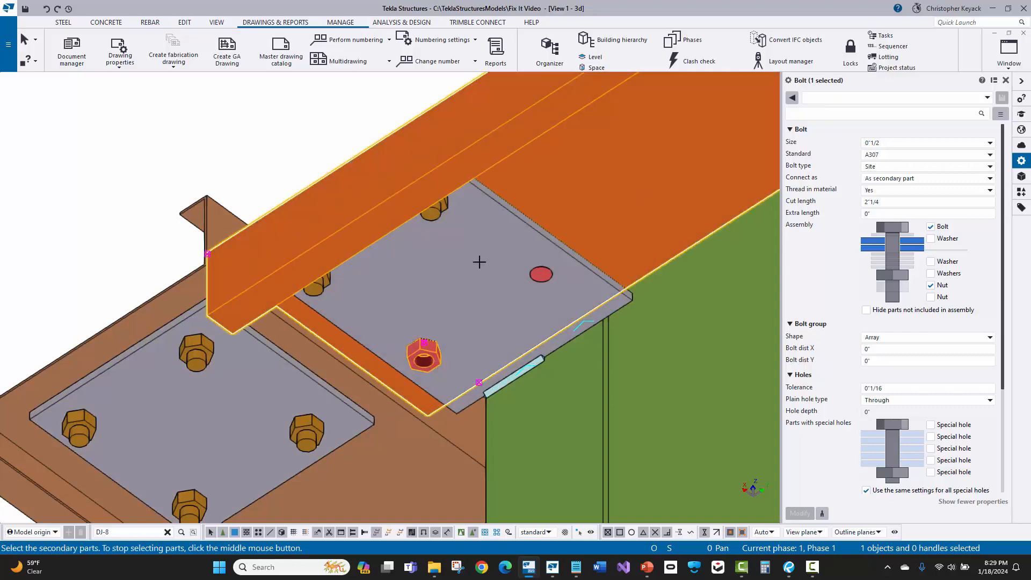
pyautogui.click(460, 281)
pyautogui.middleClick(449, 295)
pyautogui.scroll(-3, 451, 292)
pyautogui.click(262, 228)
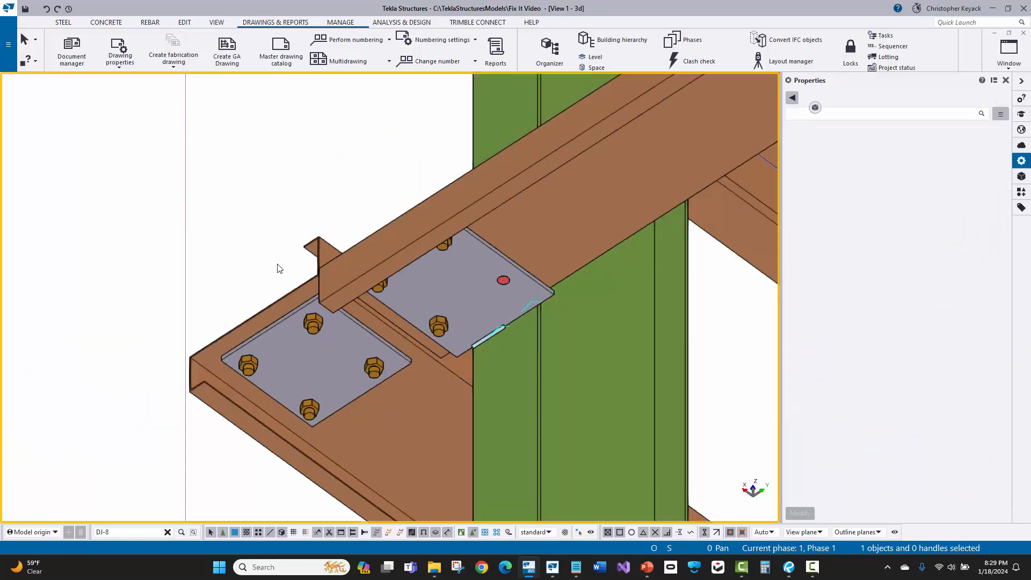
# Check the properties of both corrected bolts at the third header's clip plate, and clear the selection.
pyautogui.scroll(1, 364, 342)
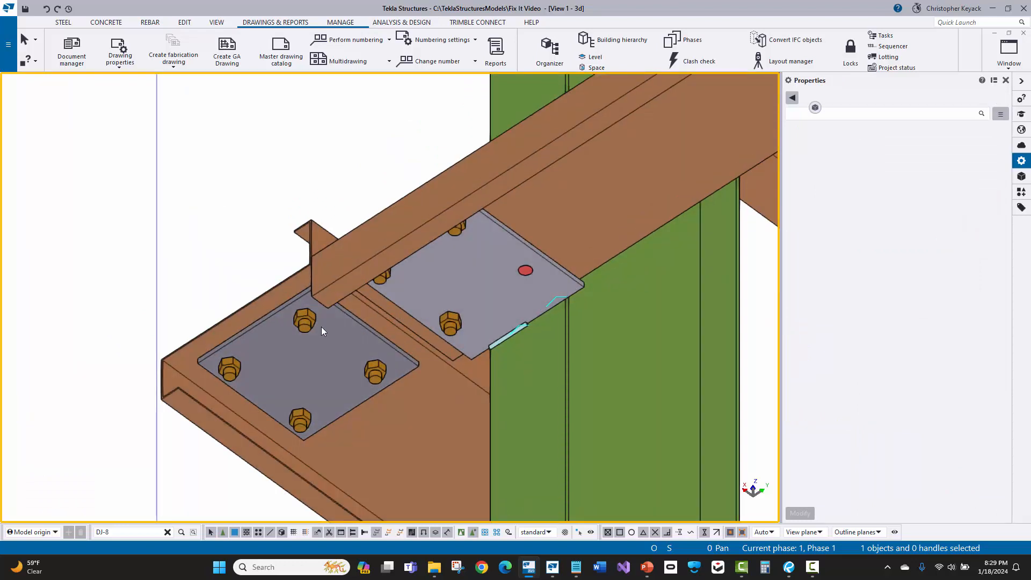
pyautogui.click(383, 280)
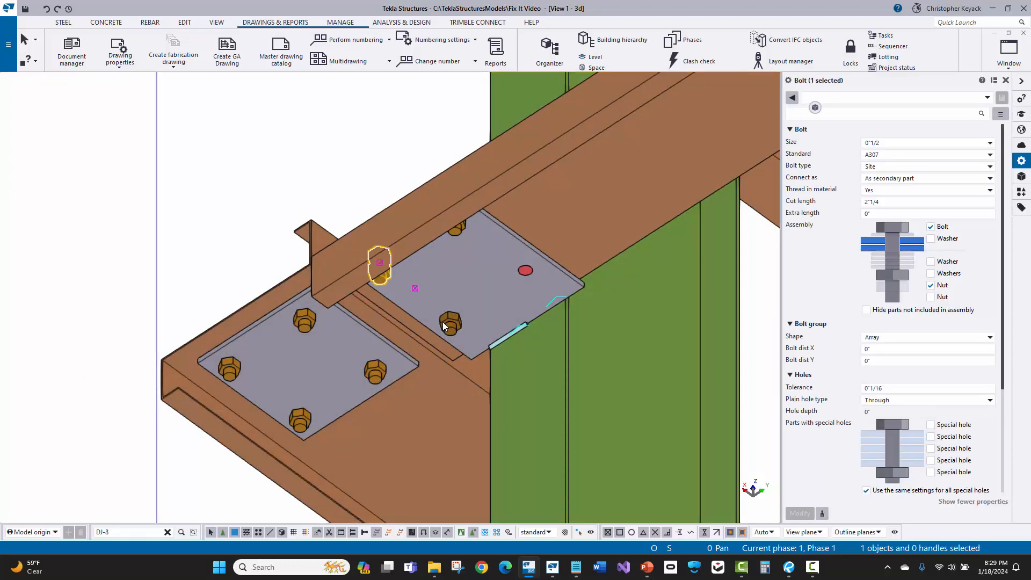
pyautogui.click(443, 322)
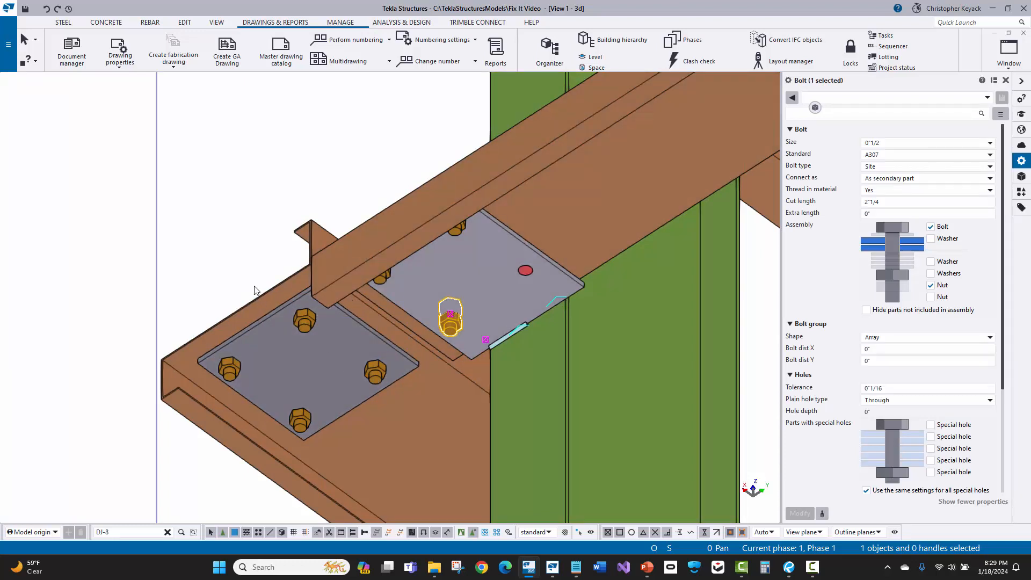
pyautogui.click(243, 238)
# Perform numbering on the model, and open the AA301 clip assembly drawing to review the plate's holes.
pyautogui.scroll(-2, 247, 241)
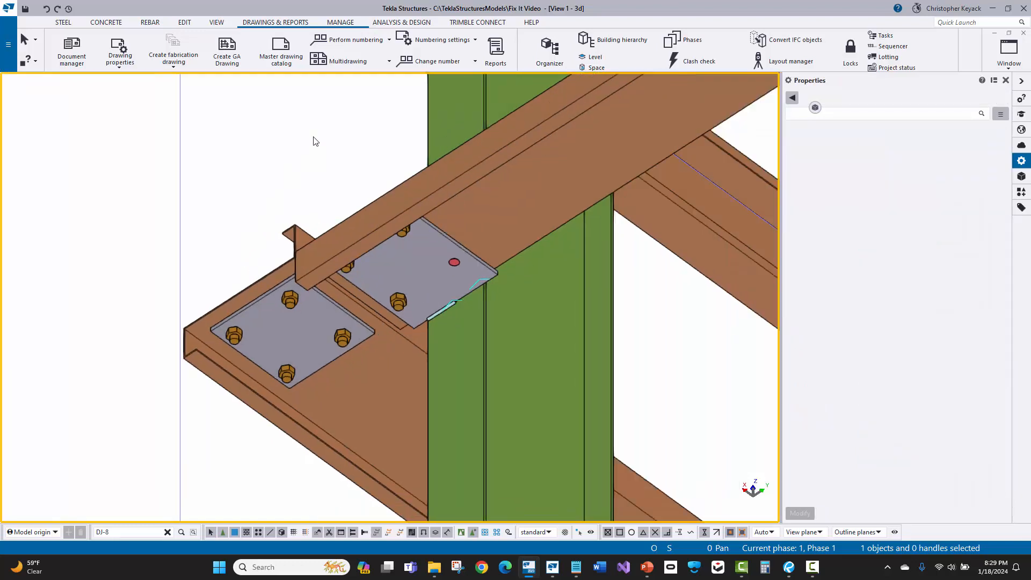
pyautogui.click(349, 40)
pyautogui.click(345, 114)
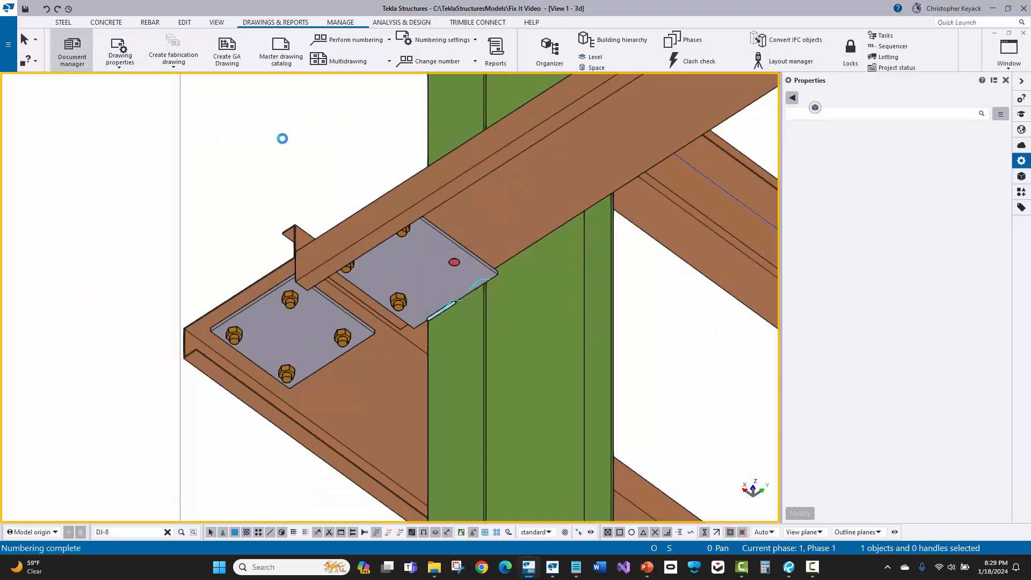
pyautogui.click(259, 150)
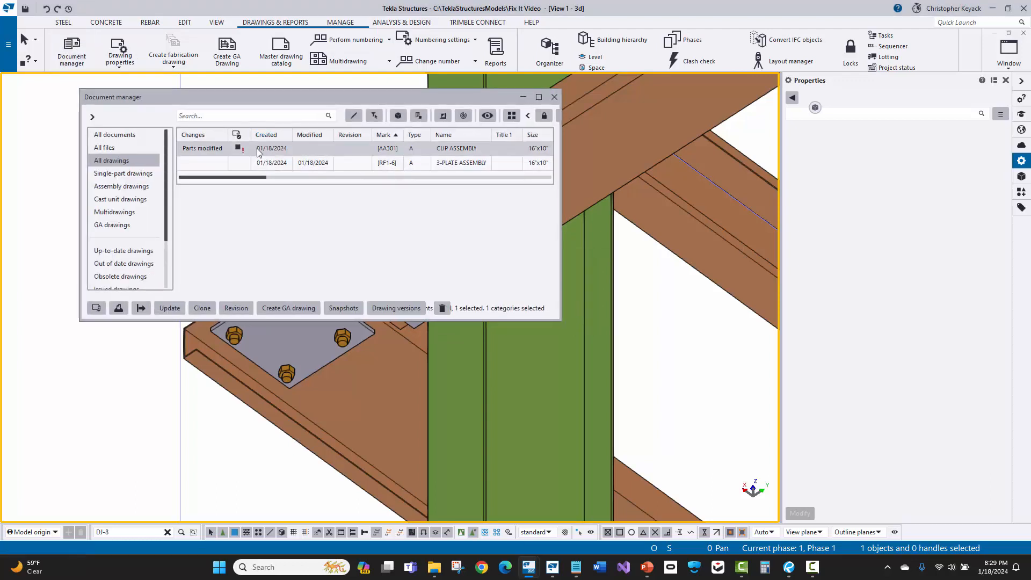
pyautogui.doubleClick(277, 148)
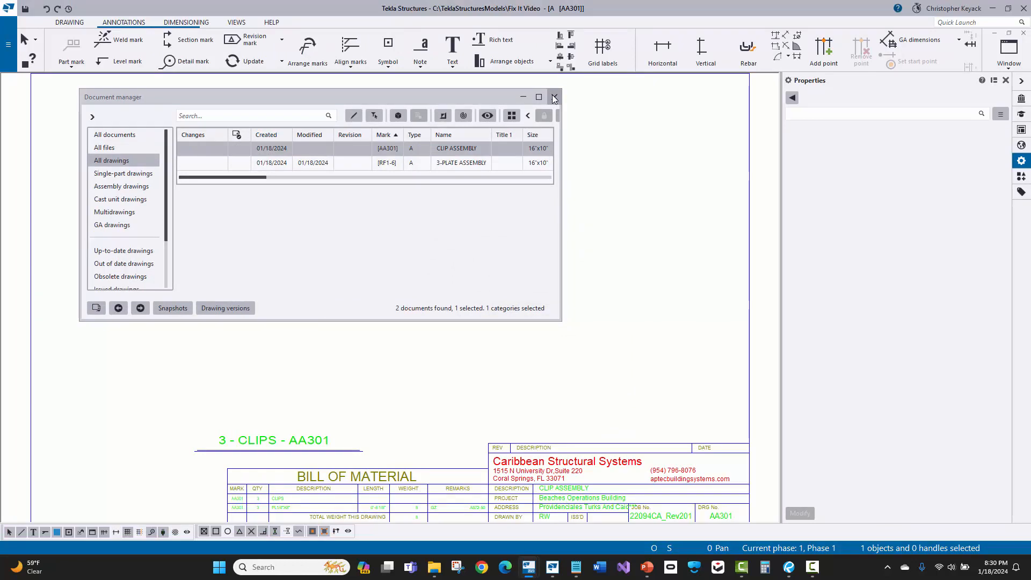
pyautogui.scroll(2, 284, 229)
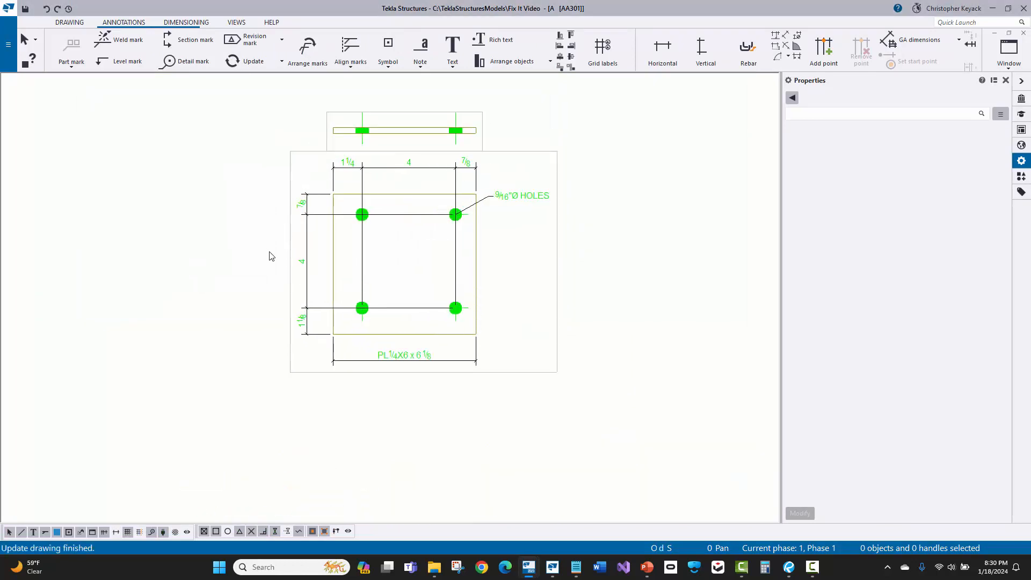
# Examine the AA301 drawing's title and bill of material, and return to the 3D model.
pyautogui.scroll(-1, 245, 237)
pyautogui.moveTo(229, 297); pyautogui.dragTo(252, 244, button='middle')
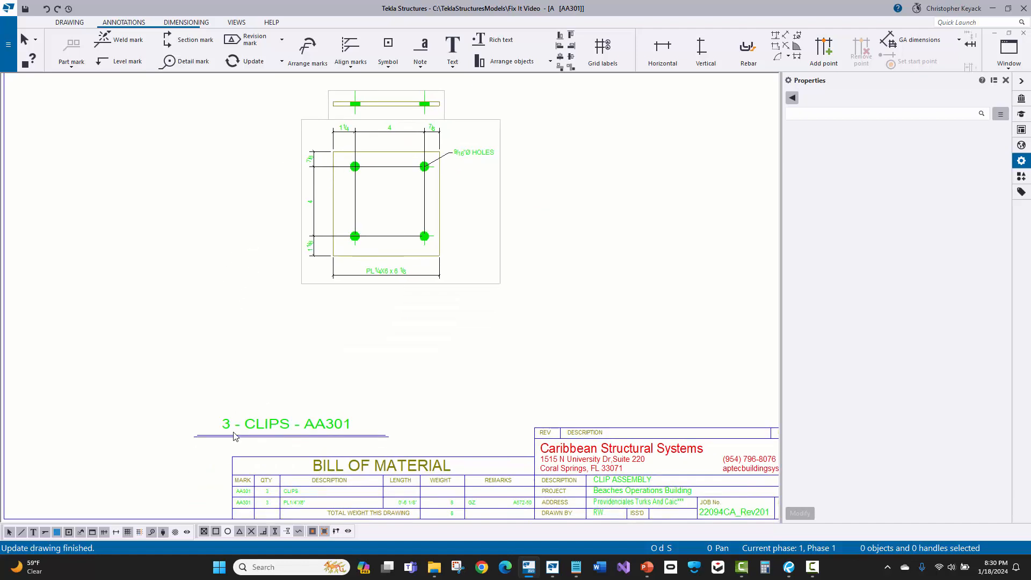
pyautogui.scroll(-1, 221, 381)
pyautogui.moveTo(250, 344); pyautogui.dragTo(244, 407, button='middle')
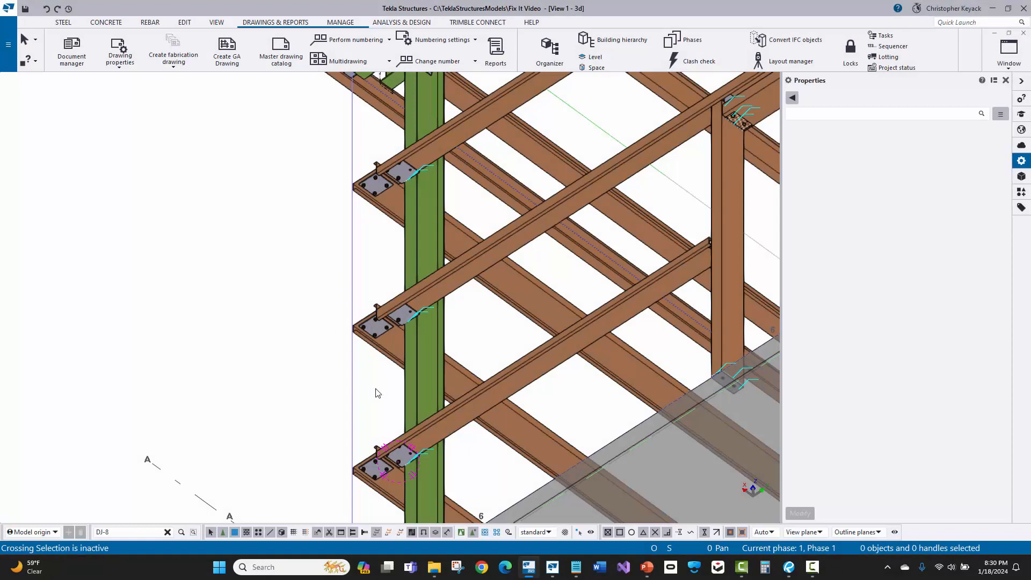
# Check the part numbering series of the clip plate at the middle header.
pyautogui.scroll(2, 377, 393)
pyautogui.click(378, 310)
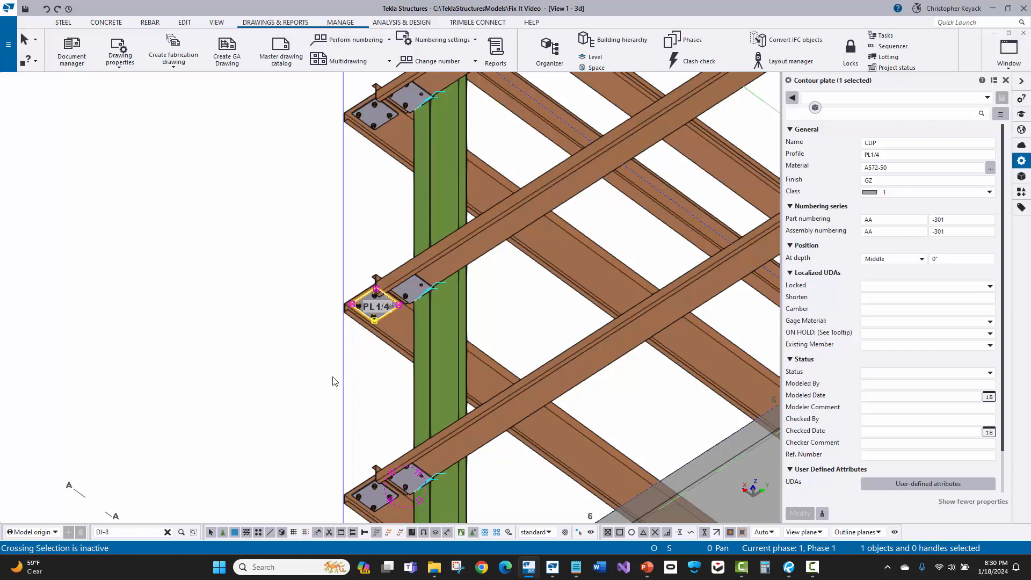
pyautogui.scroll(1, 333, 386)
pyautogui.moveTo(330, 359); pyautogui.dragTo(322, 303, button='middle')
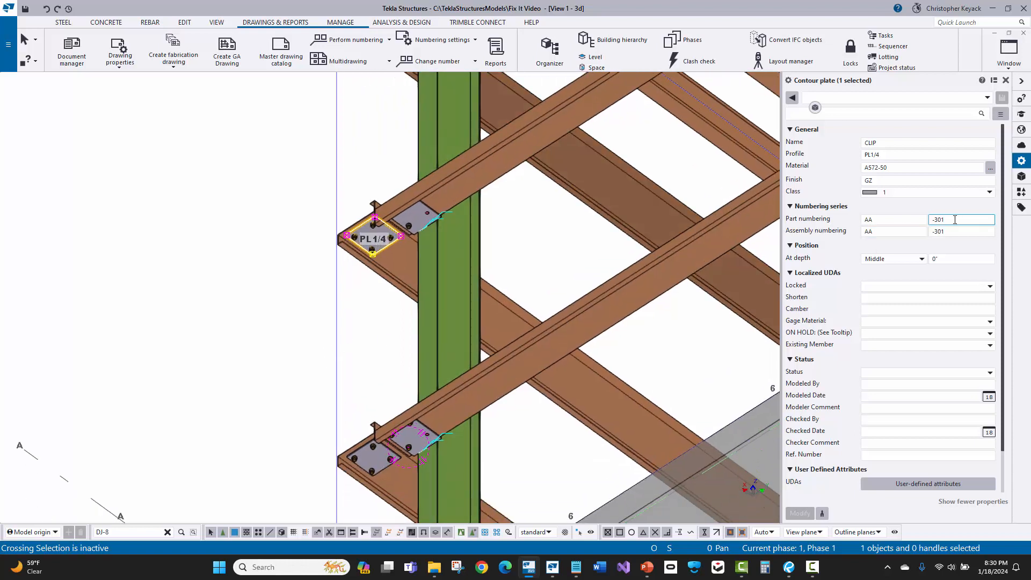
pyautogui.moveTo(955, 219); pyautogui.dragTo(912, 226)
pyautogui.click(964, 221)
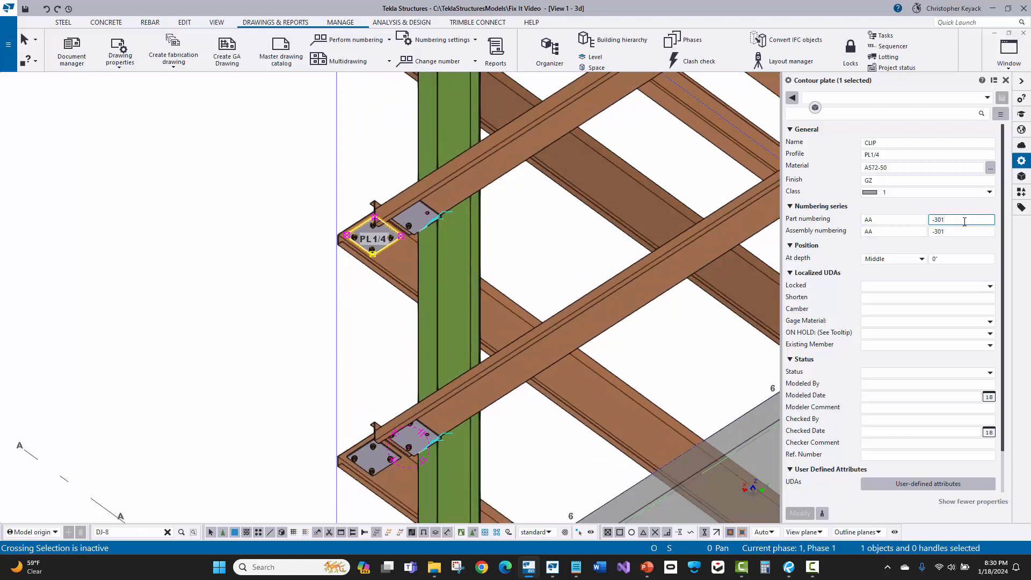
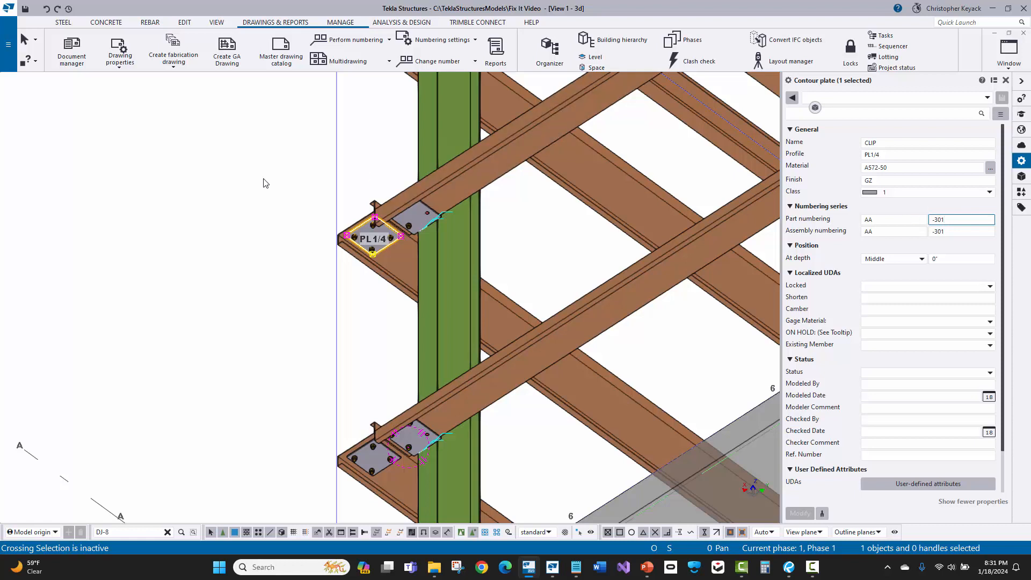
# Check the properties of the clip plate at the header below, and clear the selection.
pyautogui.moveTo(355, 451); pyautogui.dragTo(356, 404, button='middle')
pyautogui.scroll(2, 357, 406)
pyautogui.click(385, 408)
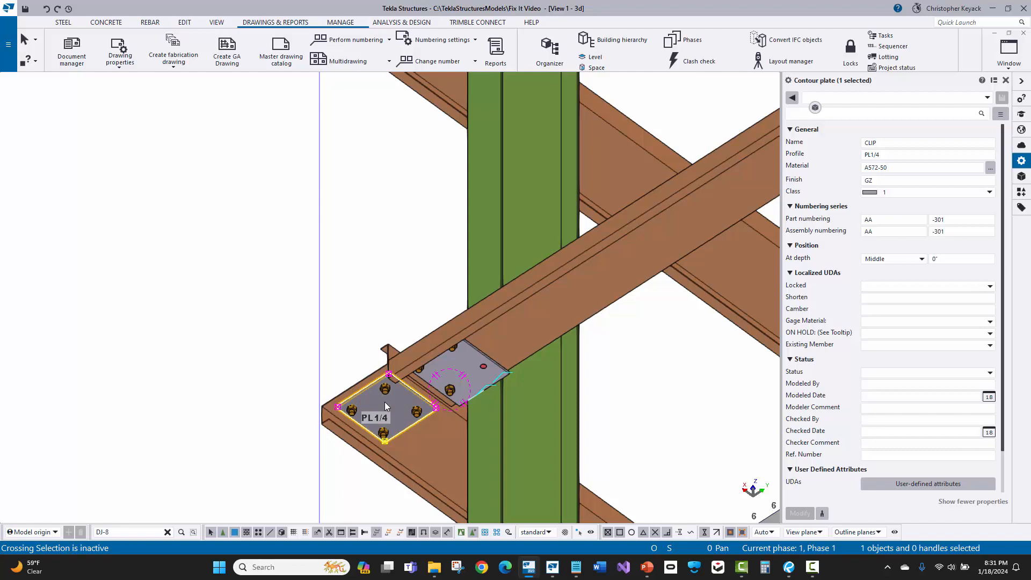
pyautogui.scroll(-5, 384, 402)
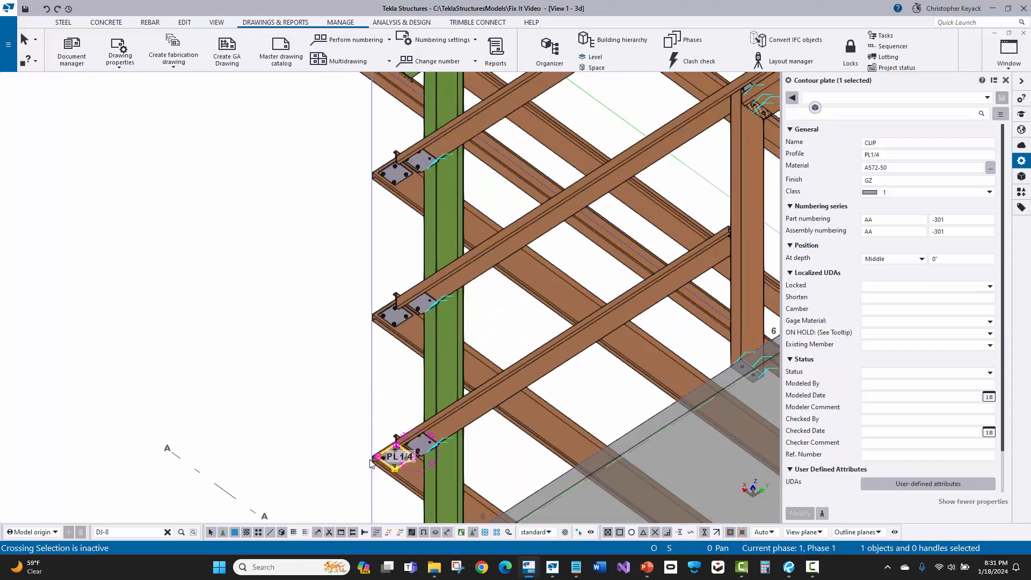
pyautogui.scroll(1, 371, 463)
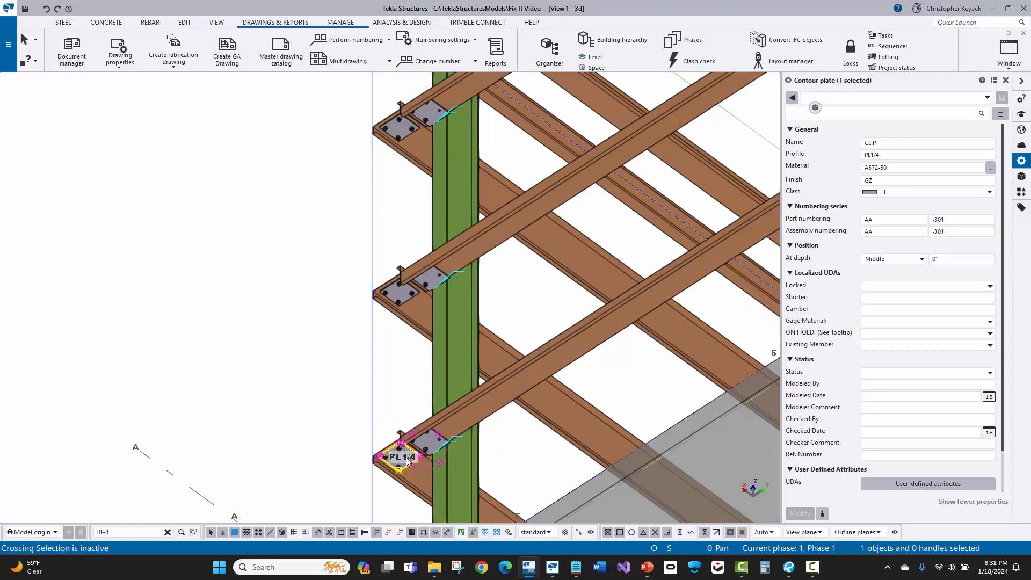
pyautogui.click(324, 418)
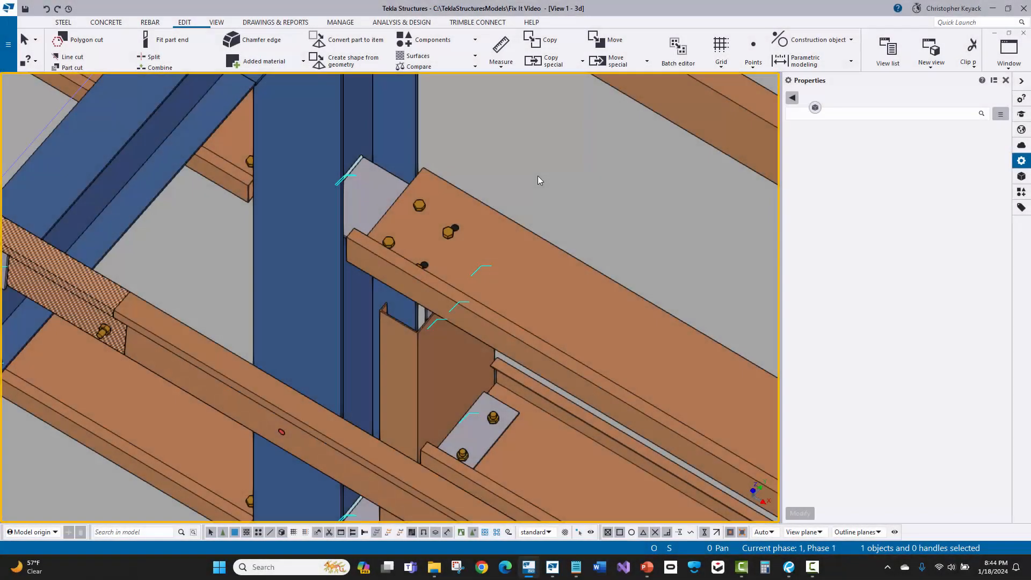
# Inspect the wall girt above the jamb, clear the selection, and display the model parts as transparent.
pyautogui.click(435, 375)
pyautogui.click(542, 312)
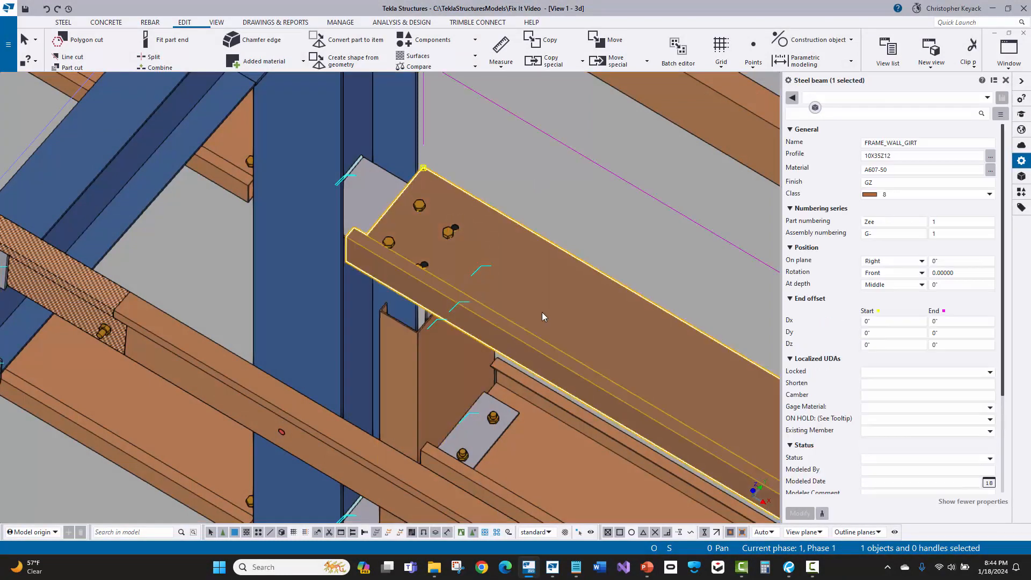
pyautogui.scroll(2, 389, 233)
pyautogui.click(581, 171)
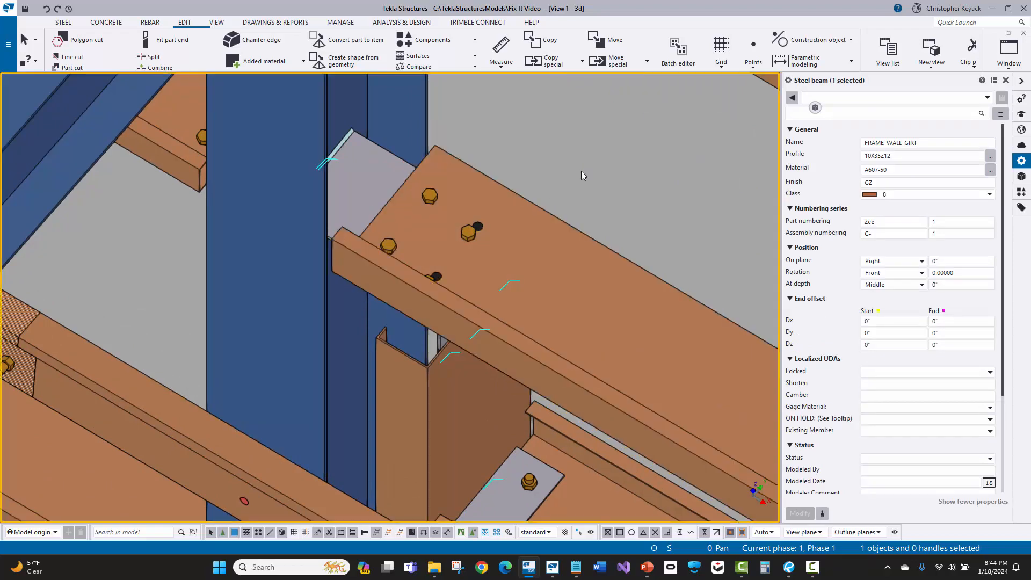
pyautogui.hotkey('ctrl', '2')
pyautogui.scroll(1, 509, 185)
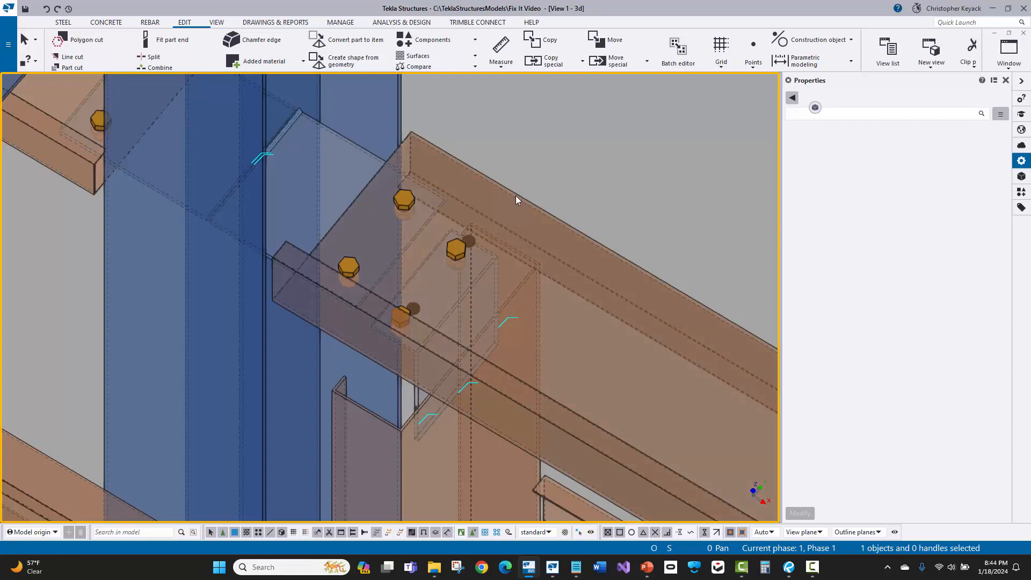
# Check the properties of the wall girt and the bent clip bolted beneath it, and clear the selection.
pyautogui.click(516, 196)
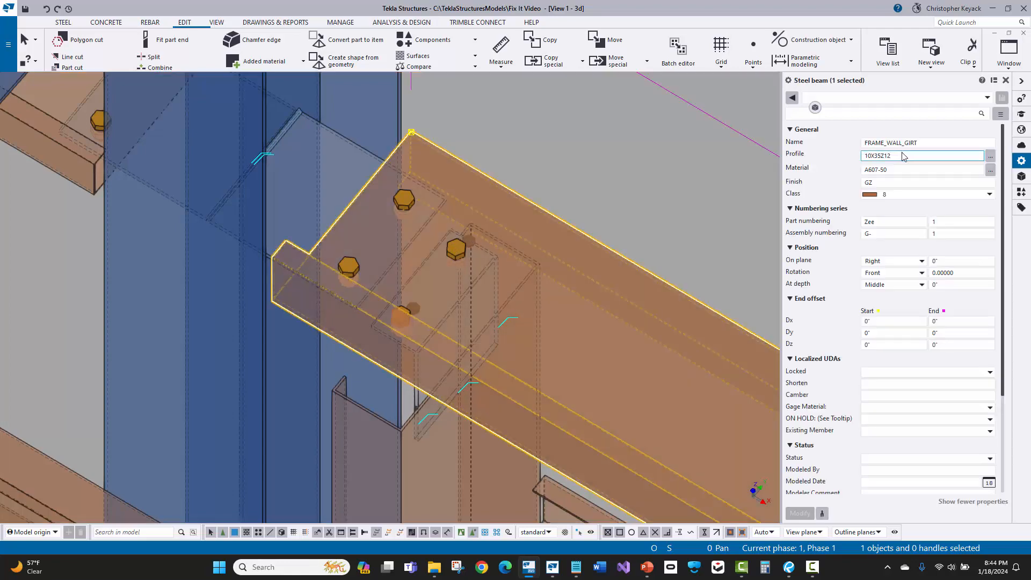
pyautogui.moveTo(900, 156); pyautogui.dragTo(827, 160)
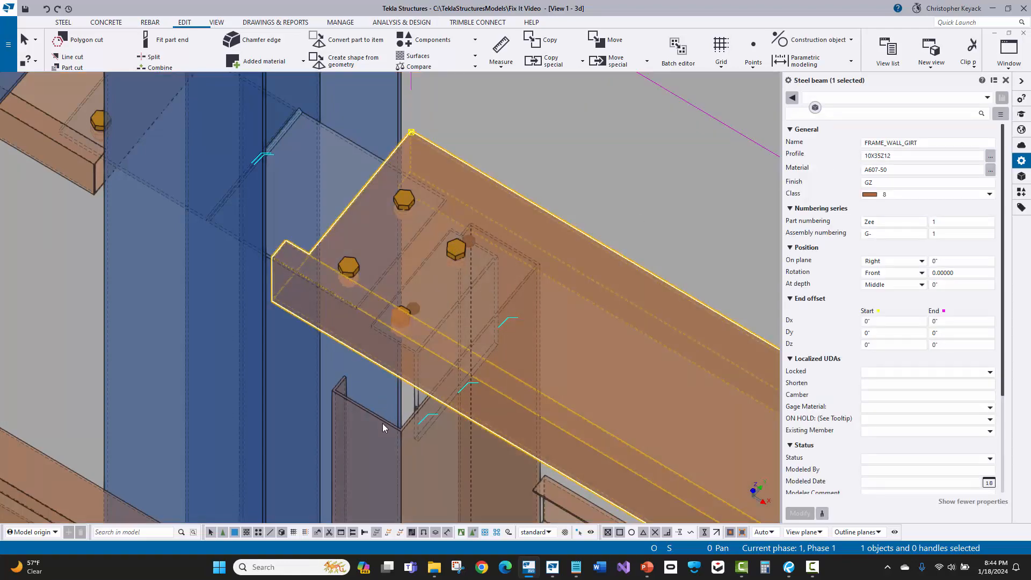
pyautogui.click(382, 423)
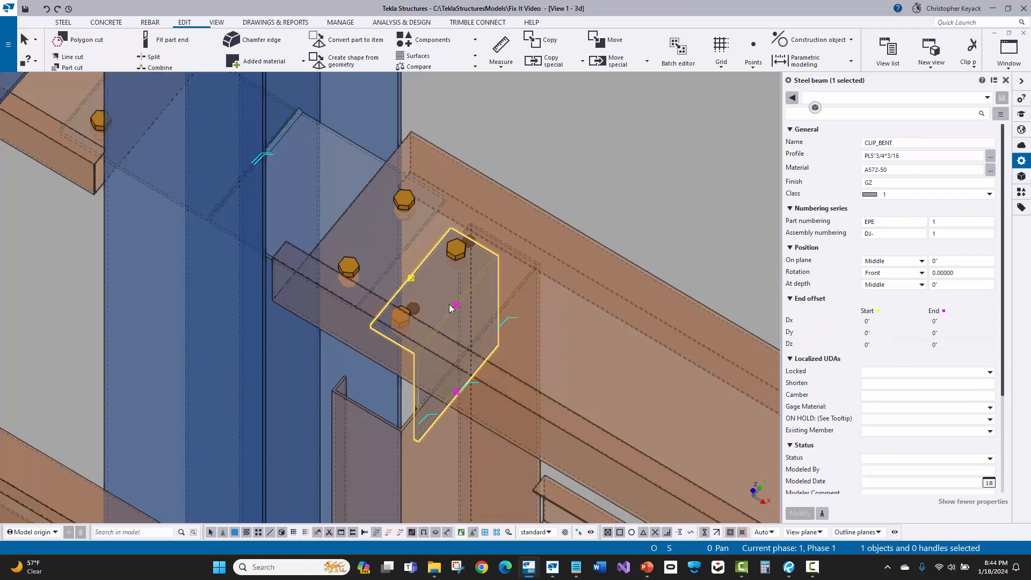
pyautogui.click(558, 161)
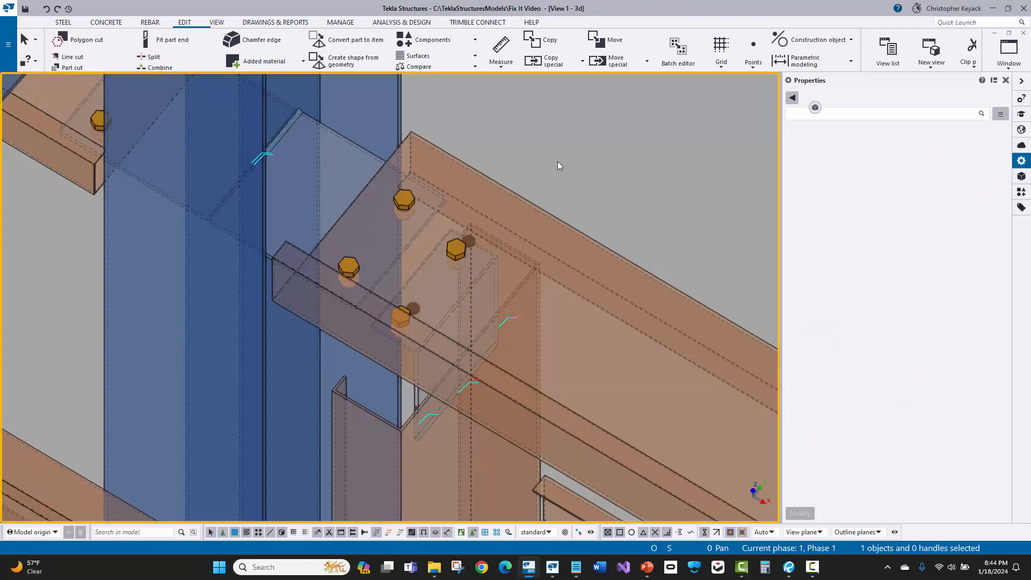
# Inquire the part information of the wall jamb under the girt to read its assembly position.
pyautogui.moveTo(557, 165); pyautogui.dragTo(569, 119, button='middle')
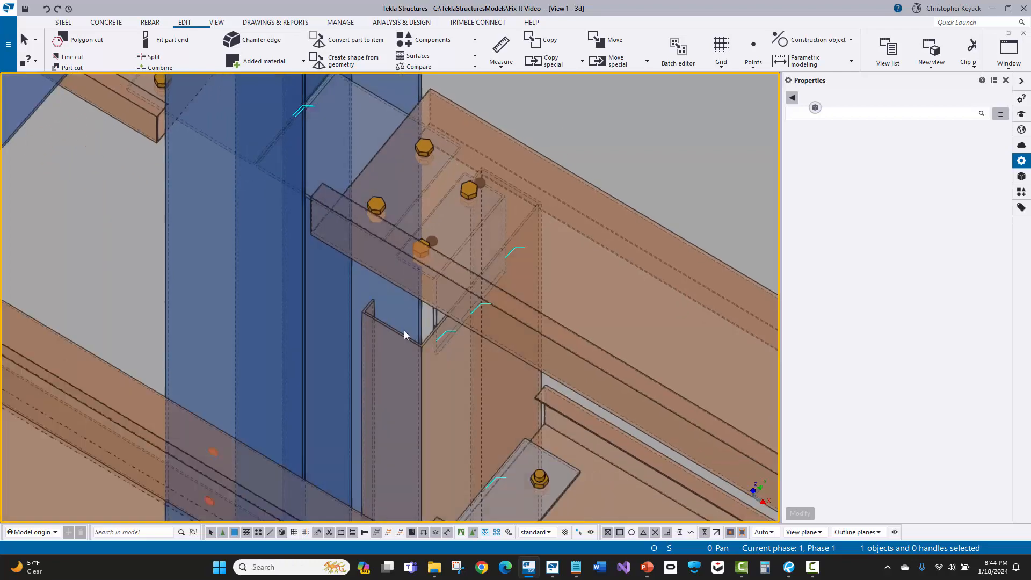
pyautogui.click(398, 339)
pyautogui.rightClick(398, 340)
pyautogui.moveTo(473, 65)
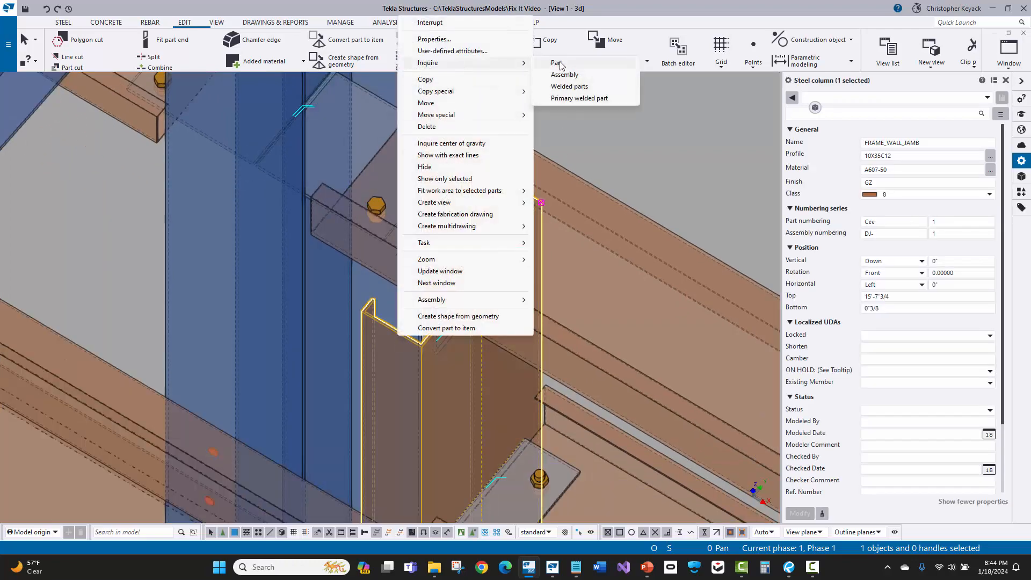
pyautogui.click(553, 64)
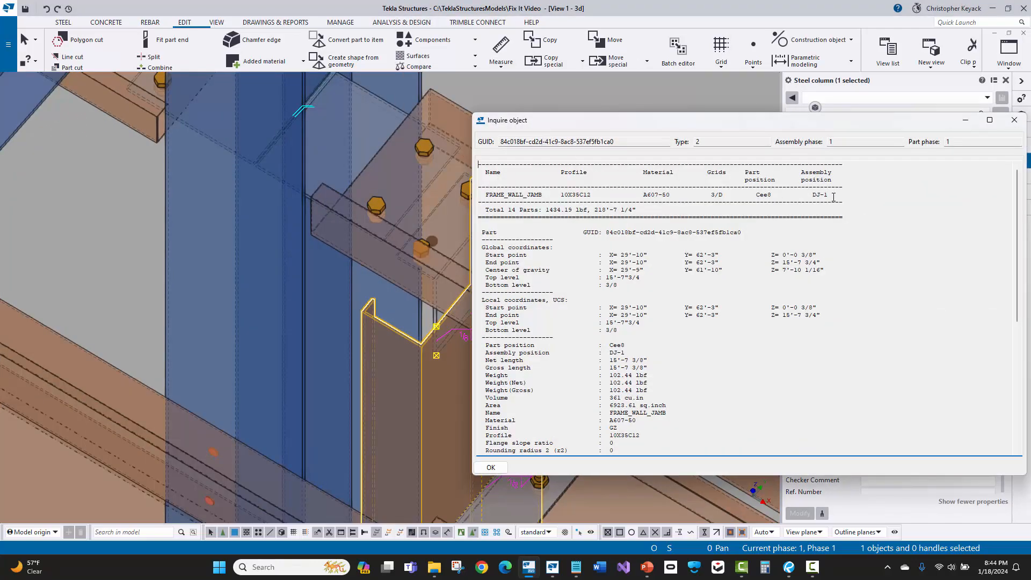
pyautogui.click(1014, 120)
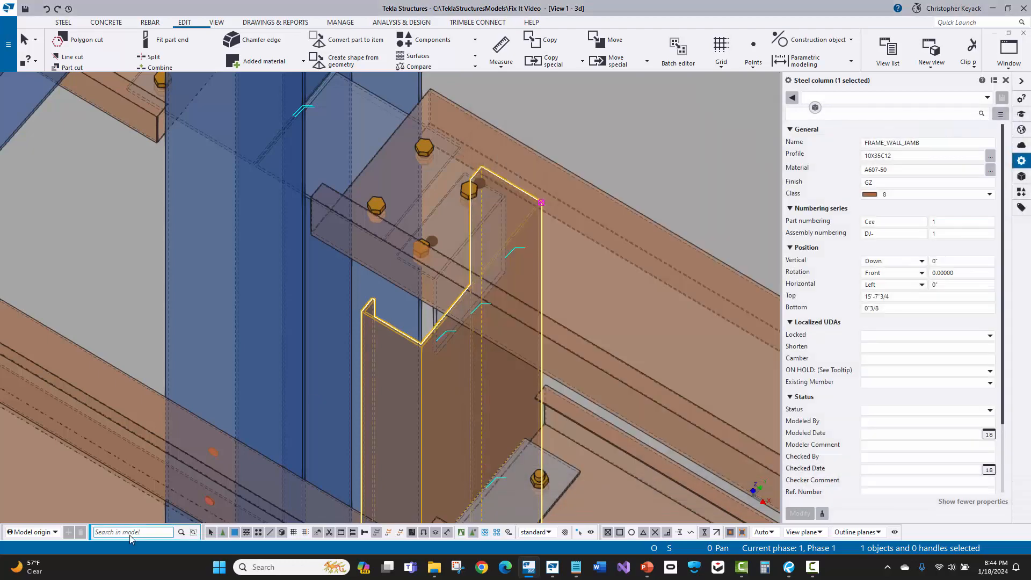
# Search the model for DJ-1, examine where the matching jamb assemblies stand, and clear the selection.
pyautogui.click(131, 534)
pyautogui.scroll(-10, 212, 414)
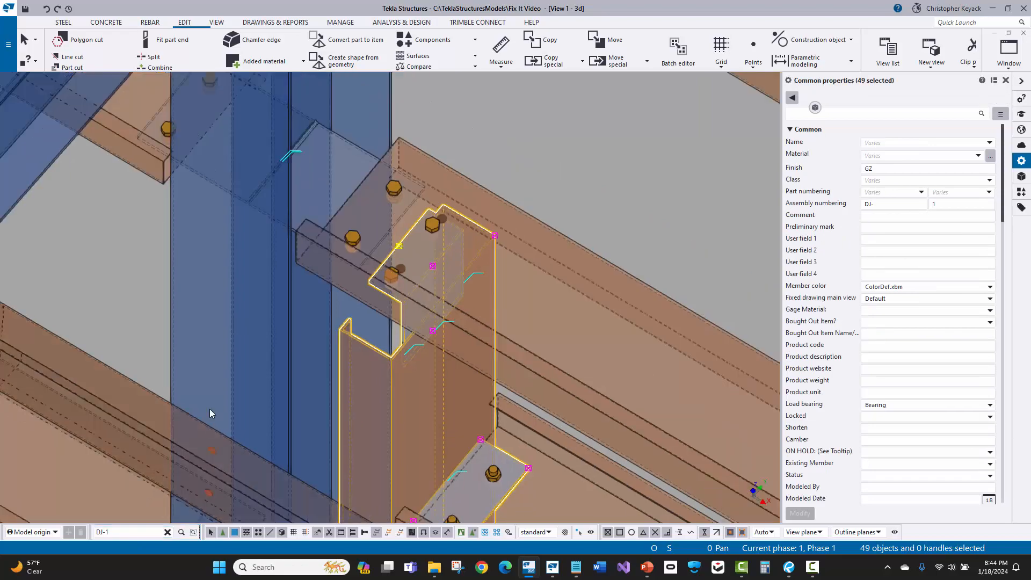
pyautogui.moveTo(268, 325); pyautogui.dragTo(333, 193, button='middle')
pyautogui.scroll(-2, 311, 235)
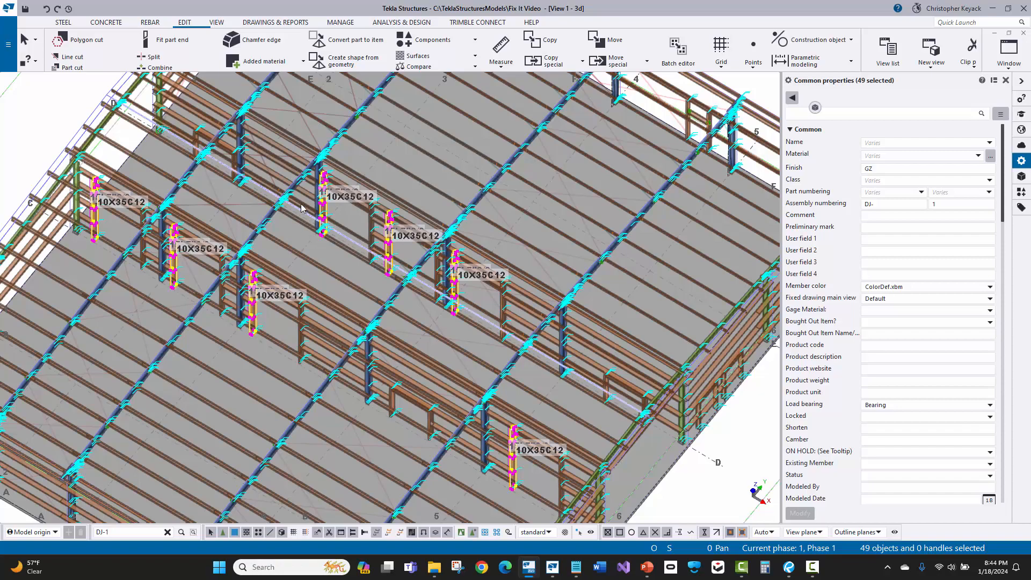
pyautogui.scroll(5, 311, 236)
pyautogui.scroll(8, 385, 273)
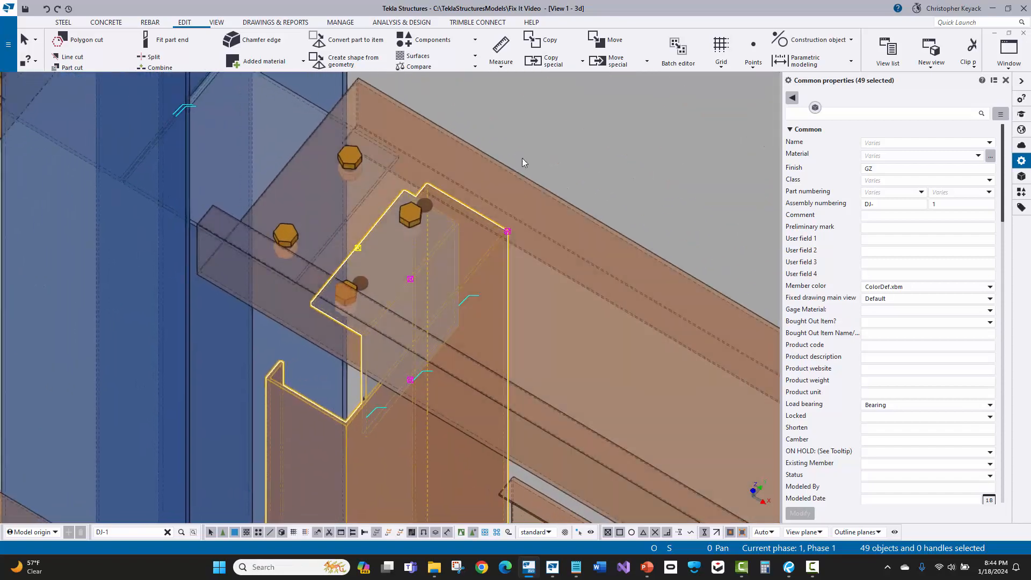
pyautogui.moveTo(522, 158); pyautogui.dragTo(603, 144, button='middle')
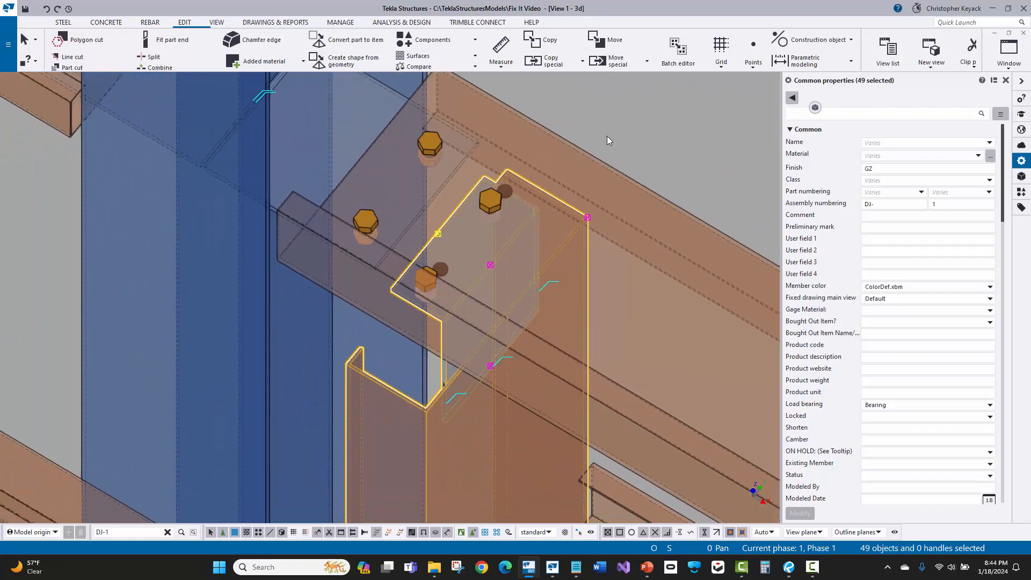
pyautogui.click(626, 130)
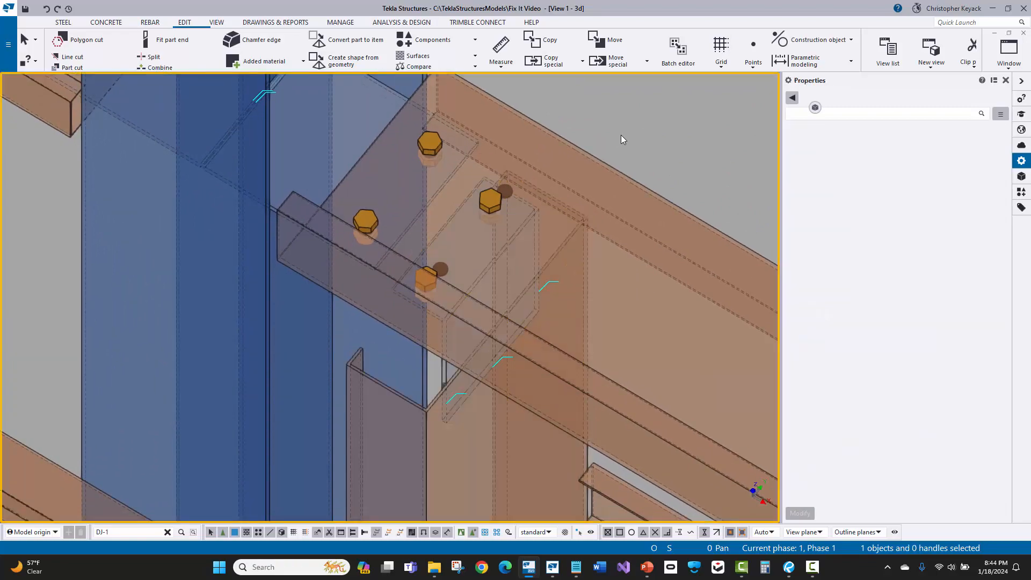
# Examine the clips and headers along the neighbouring jambs, and display the parts as solid.
pyautogui.scroll(-6, 485, 206)
pyautogui.moveTo(680, 430); pyautogui.dragTo(483, 189, button='middle')
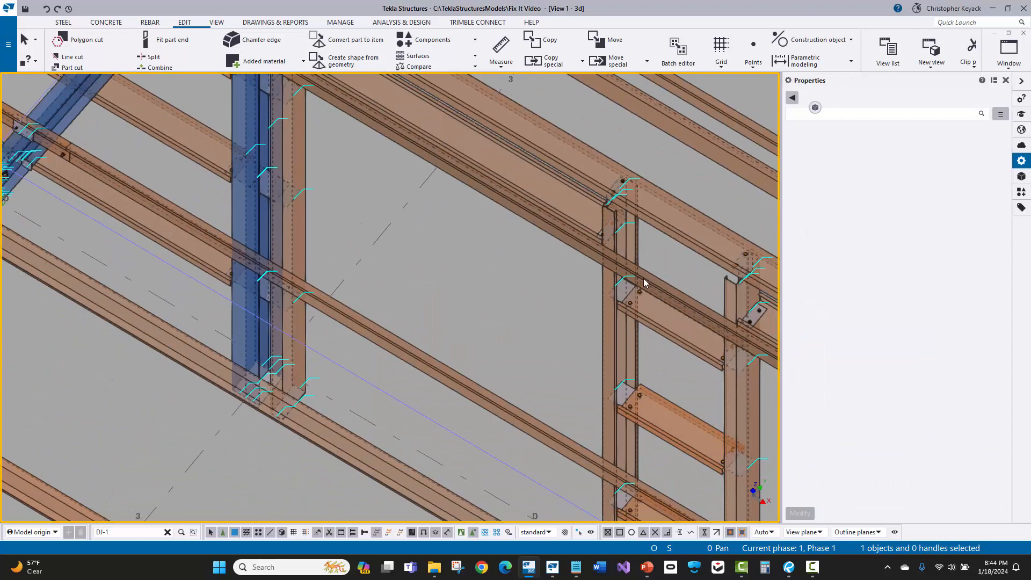
pyautogui.moveTo(644, 283); pyautogui.dragTo(605, 301, button='middle')
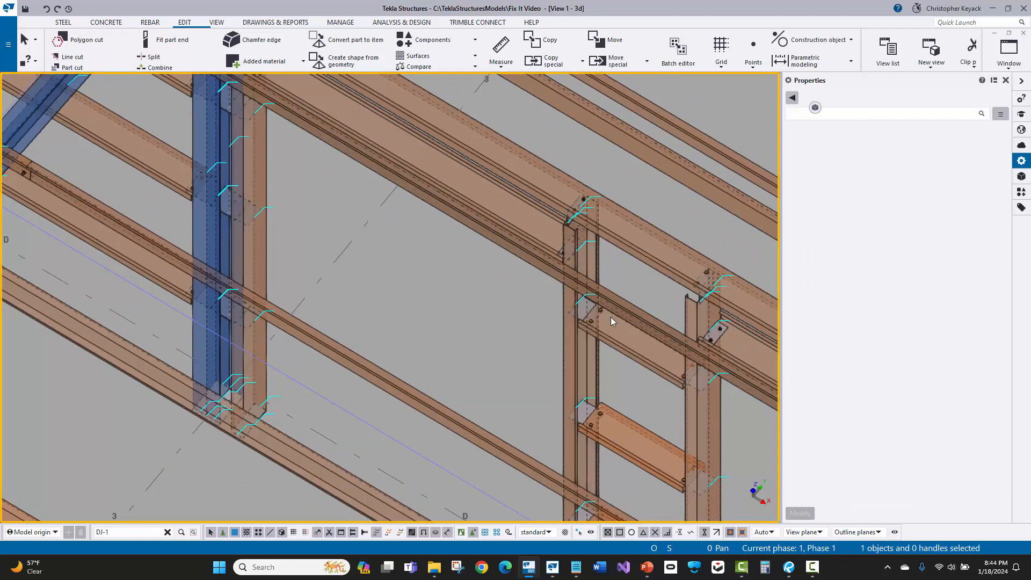
pyautogui.scroll(2, 595, 309)
pyautogui.moveTo(600, 309); pyautogui.dragTo(564, 342, button='middle')
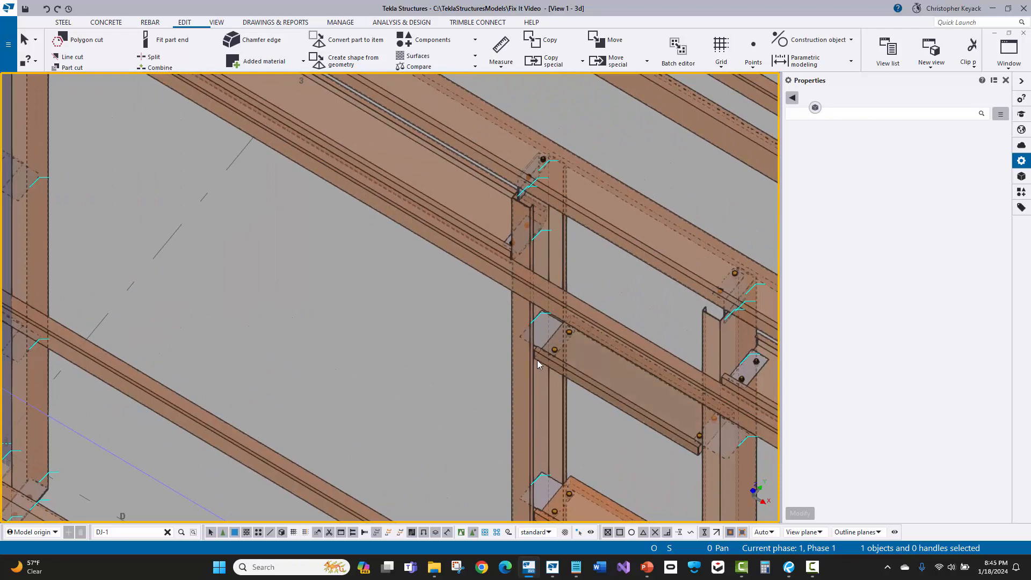
pyautogui.scroll(-2, 509, 348)
pyautogui.scroll(5, 502, 344)
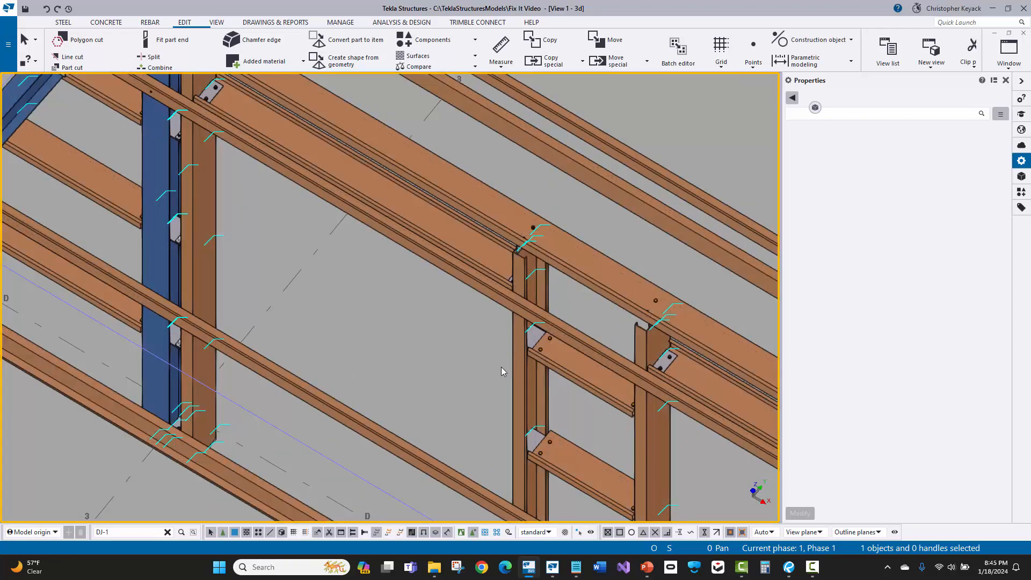
pyautogui.scroll(4, 530, 385)
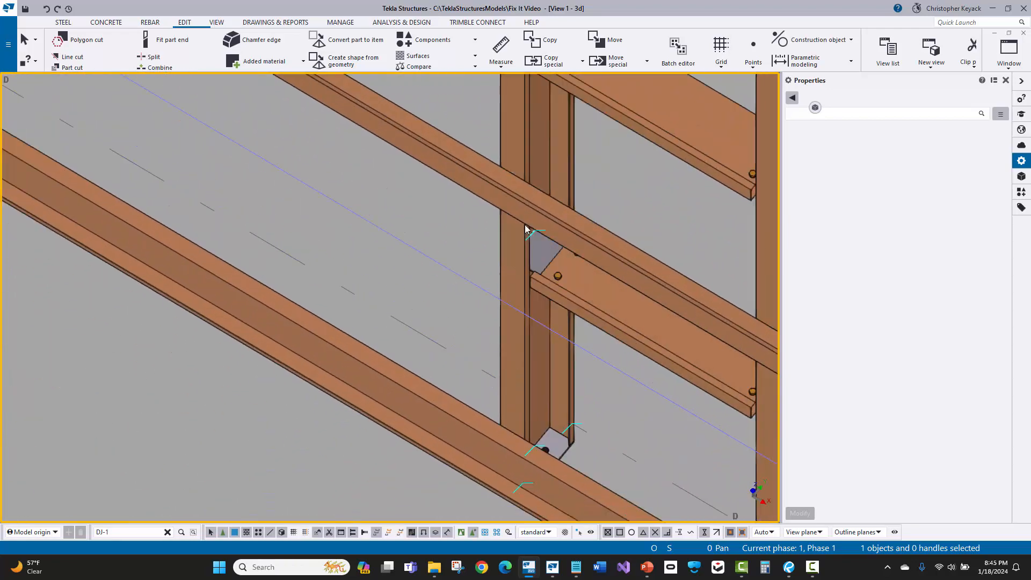
# Set the view rotation origin on the jamb's base clip and inspect the clip from another angle.
pyautogui.press('v')
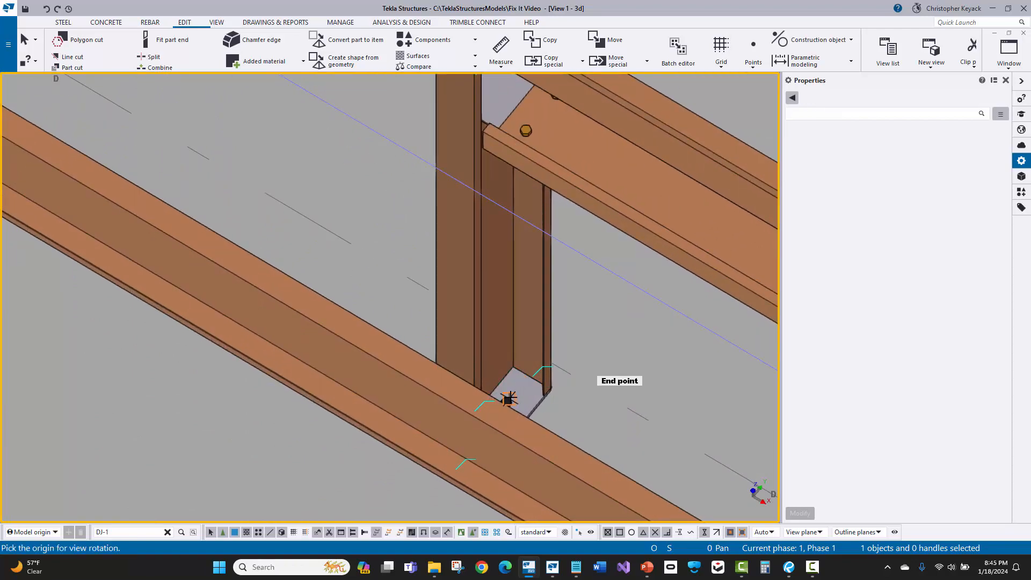
pyautogui.click(506, 401)
pyautogui.keyDown('ctrl'); pyautogui.moveTo(438, 368); pyautogui.dragTo(409, 387, button='middle'); pyautogui.keyUp('ctrl')
pyautogui.scroll(-3, 411, 397)
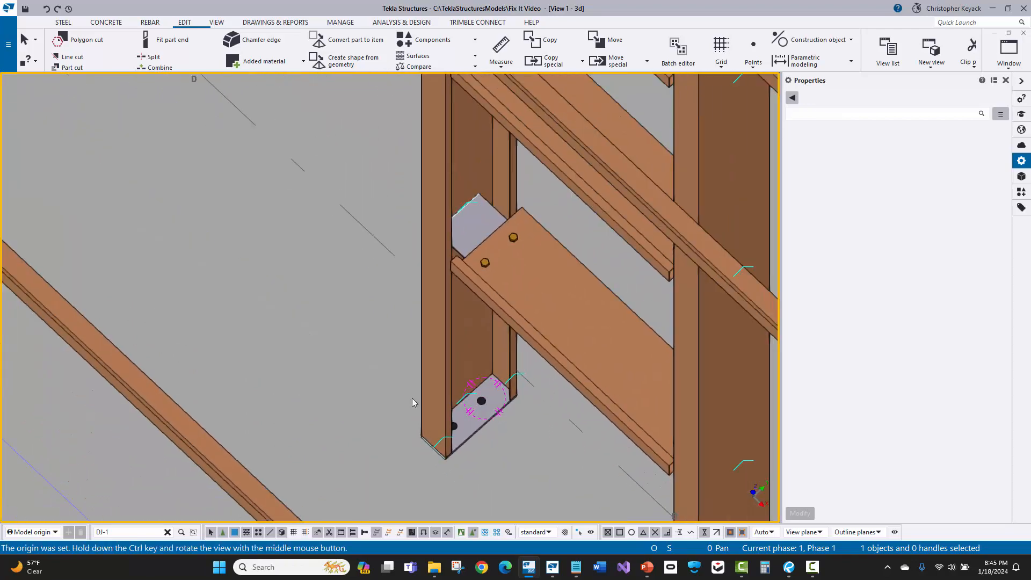
# Open the Batch editor and load the wall jamb below the girt's bolted end as the source assembly.
pyautogui.scroll(-4, 411, 399)
pyautogui.scroll(5, 360, 252)
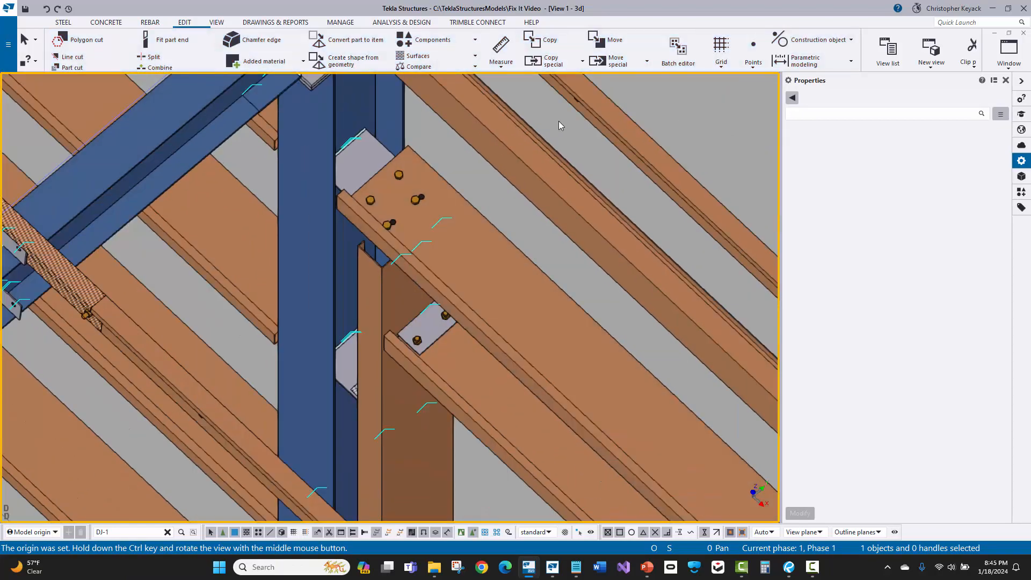
pyautogui.click(680, 54)
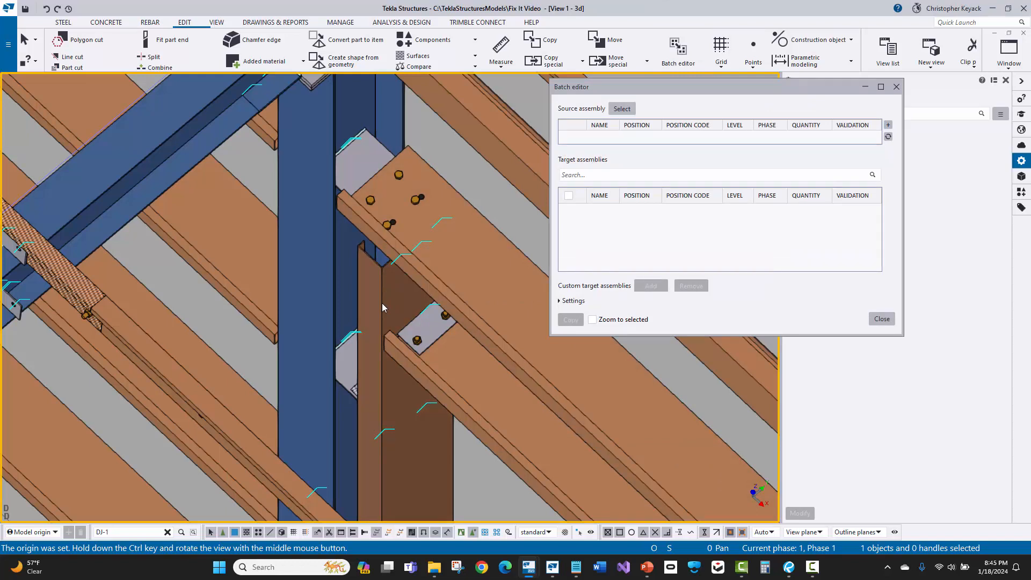
pyautogui.click(382, 303)
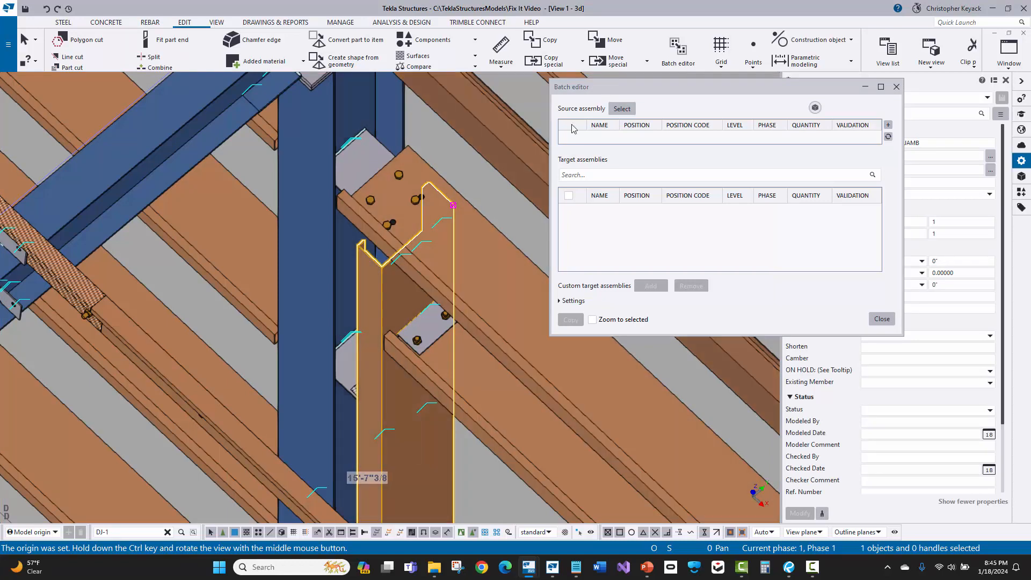
pyautogui.click(623, 110)
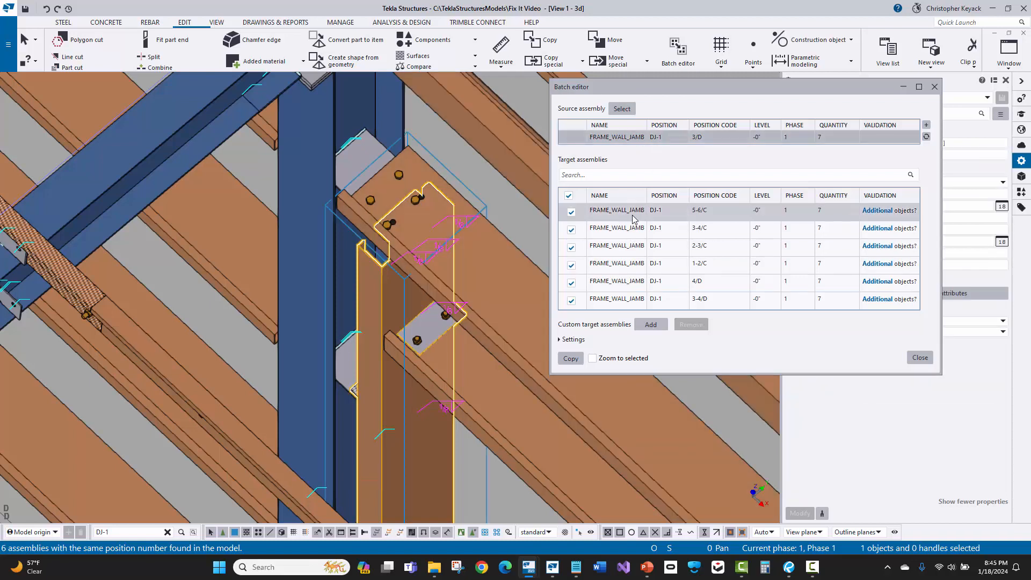
# Check the additional objects flagged for the 5-6/C target jamb, and move the Batch editor clear of the model view.
pyautogui.click(881, 214)
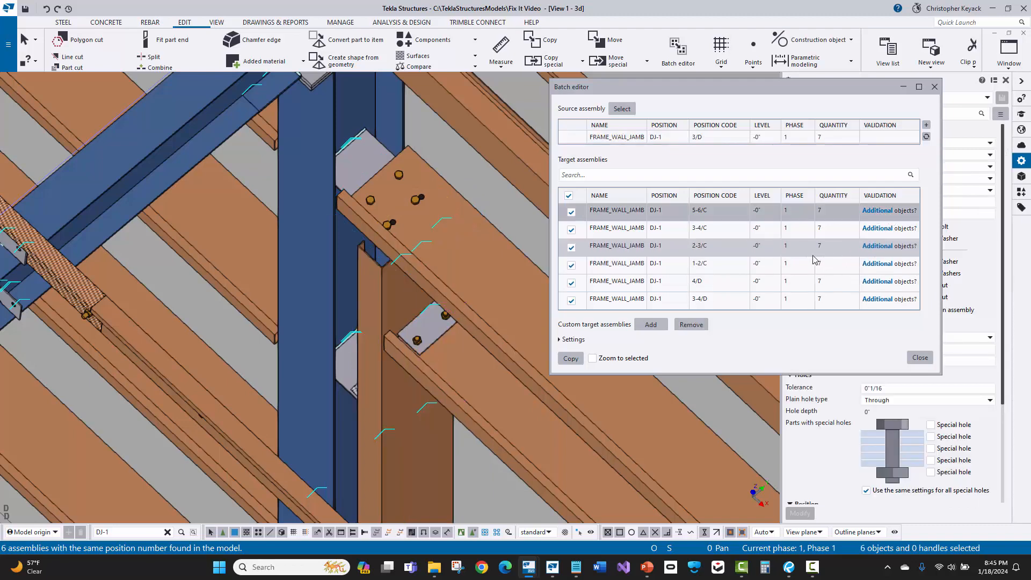
pyautogui.scroll(-4, 483, 259)
pyautogui.moveTo(537, 438); pyautogui.dragTo(404, 351, button='middle')
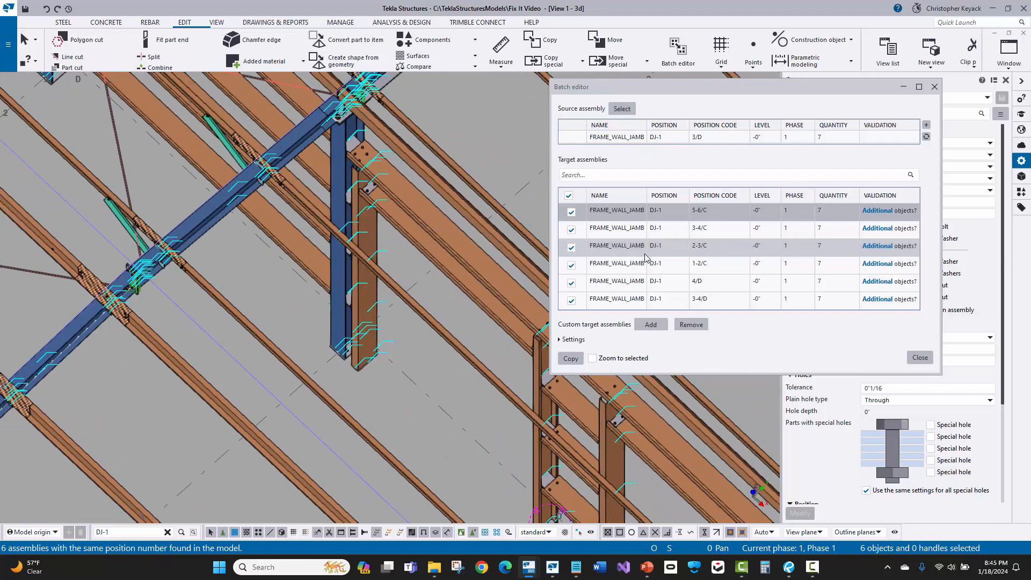
pyautogui.click(333, 161)
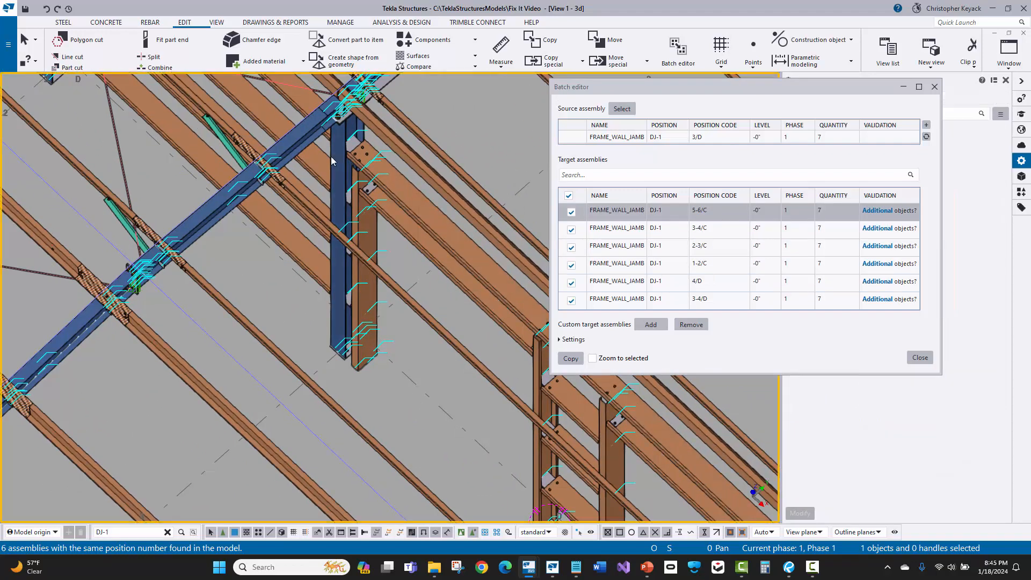
pyautogui.scroll(6, 332, 160)
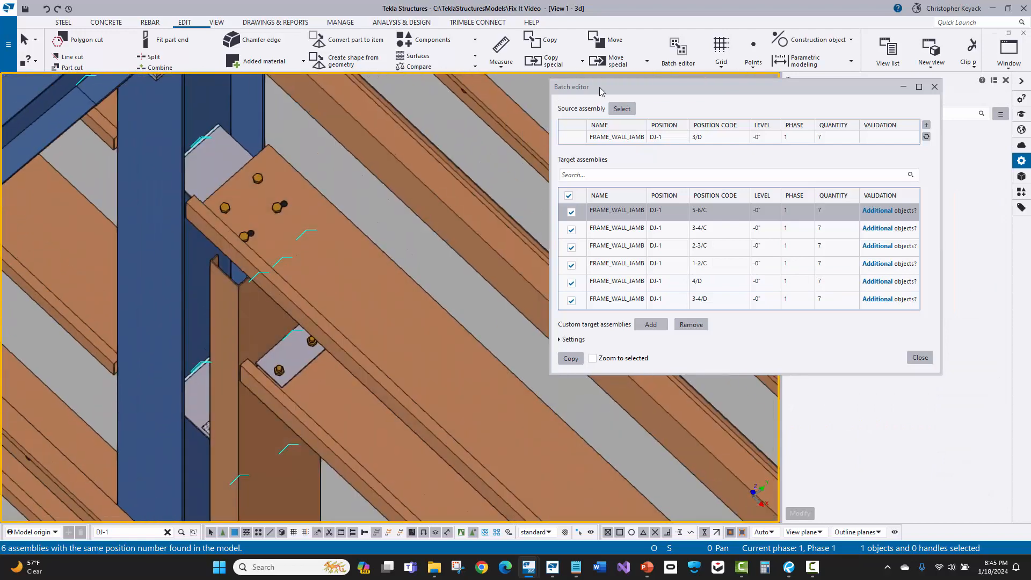
pyautogui.moveTo(599, 91); pyautogui.dragTo(0, 129)
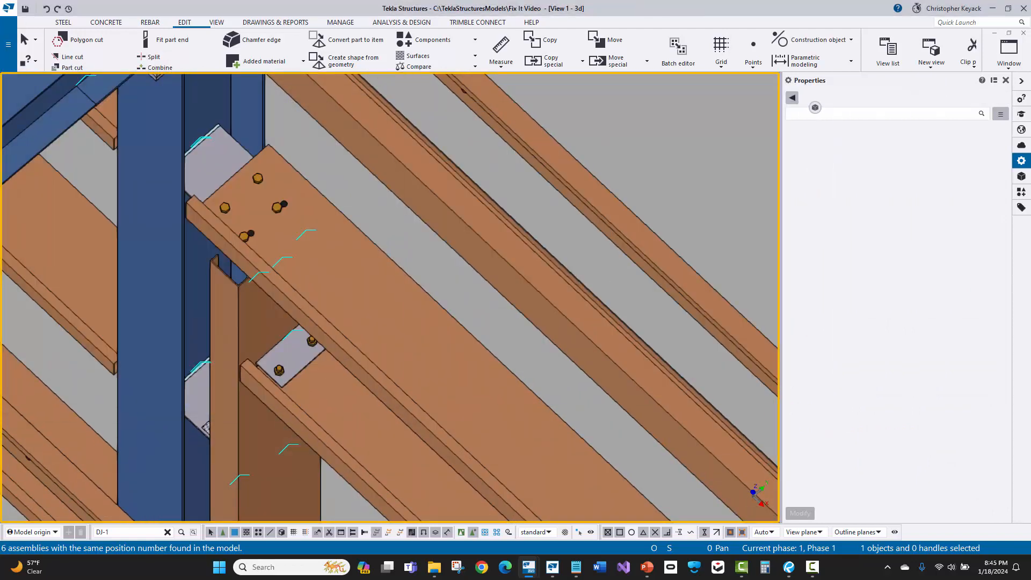
# Create a new view on the plane of the wall girt's web where it bolts over the jamb.
pyautogui.moveTo(201, 284); pyautogui.dragTo(300, 327, button='middle')
pyautogui.scroll(3, 297, 217)
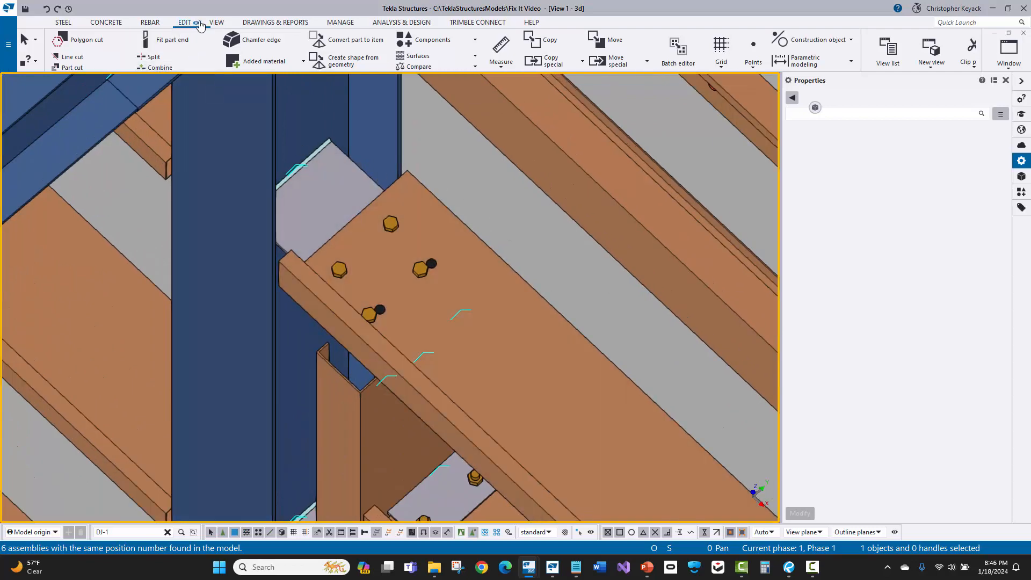
pyautogui.click(216, 22)
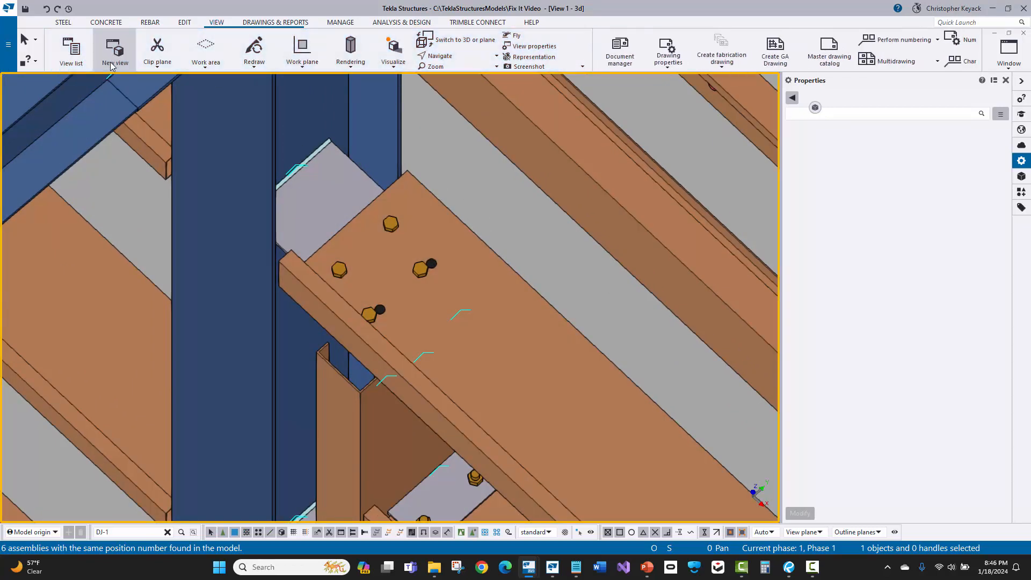
pyautogui.click(112, 64)
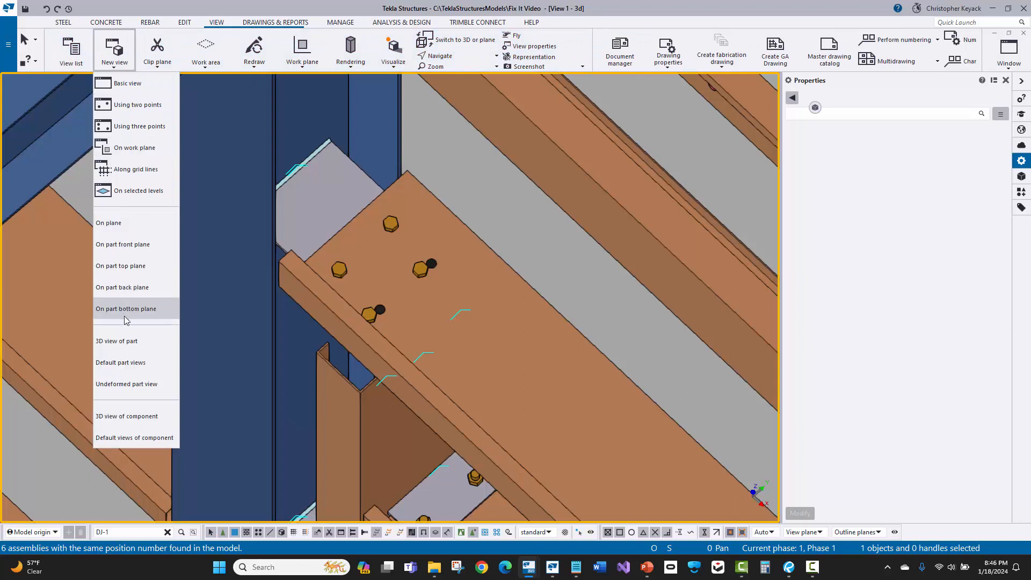
pyautogui.click(144, 224)
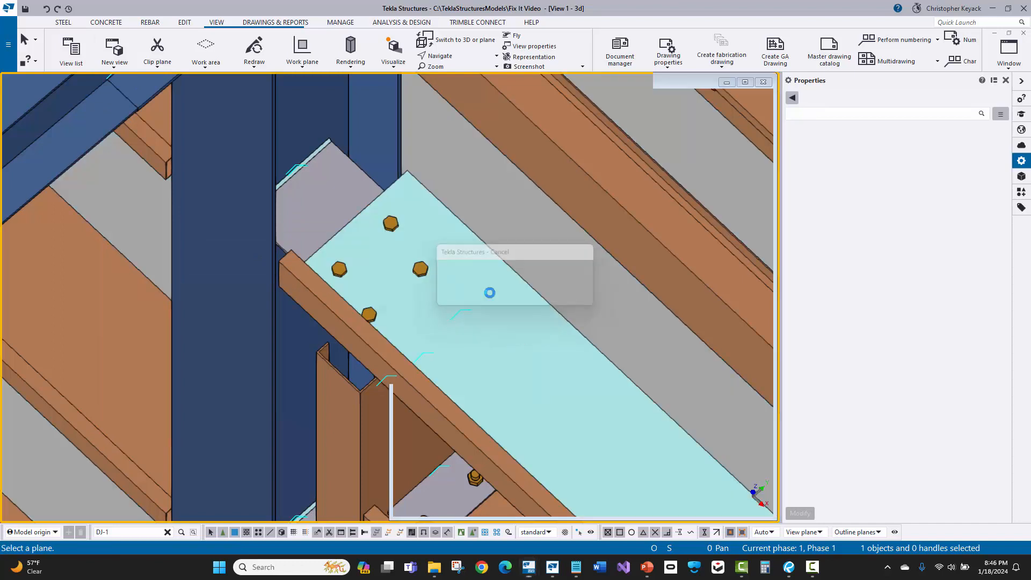
pyautogui.click(486, 291)
pyautogui.moveTo(100, 257); pyautogui.dragTo(306, 292, button='middle')
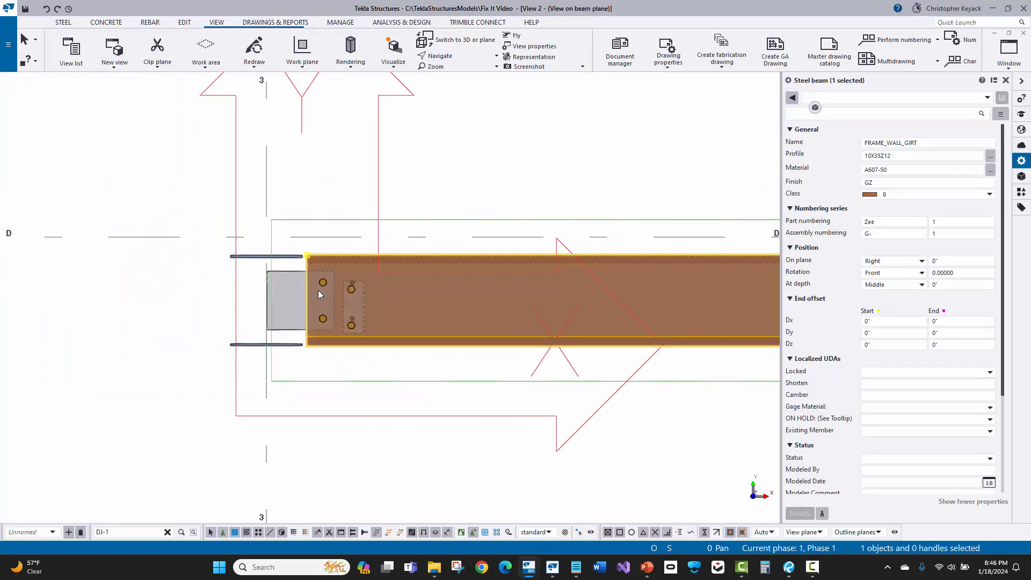
pyautogui.scroll(3, 311, 289)
# Set the girt plane view's depth to 6" both up and down.
pyautogui.click(394, 124)
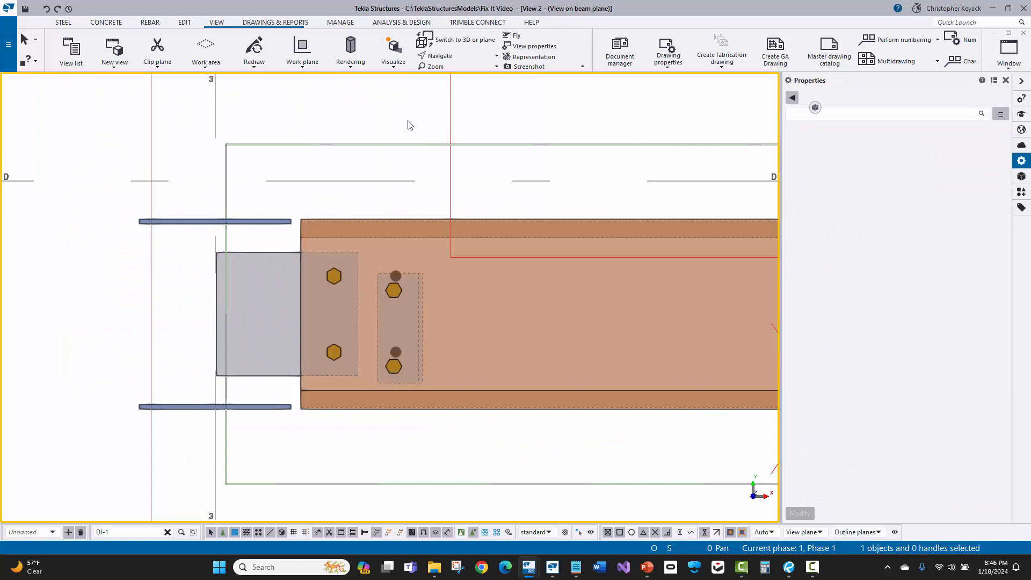
pyautogui.doubleClick(408, 121)
pyautogui.moveTo(604, 237); pyautogui.dragTo(535, 240)
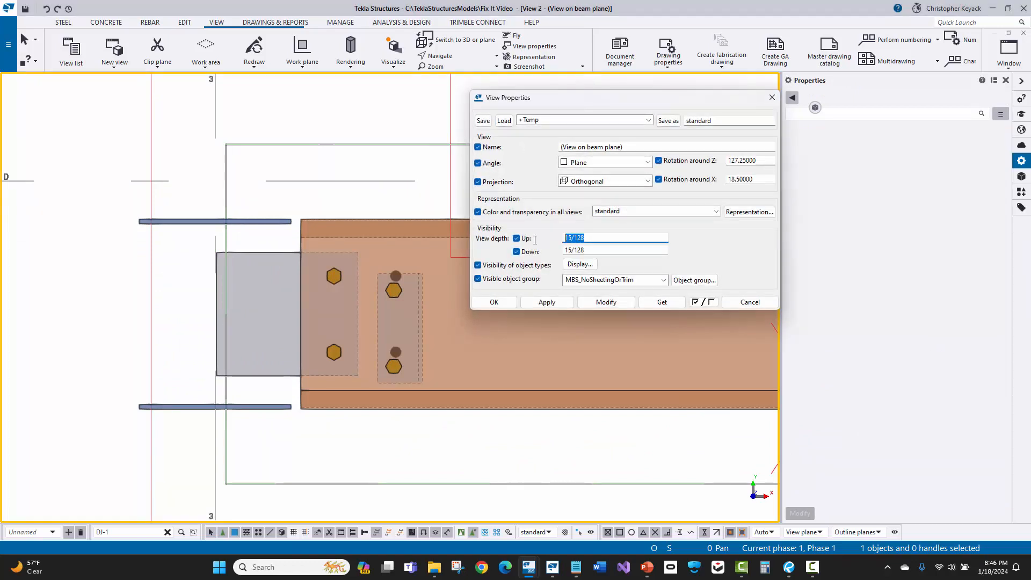
pyautogui.write('6')
pyautogui.press('Tab')
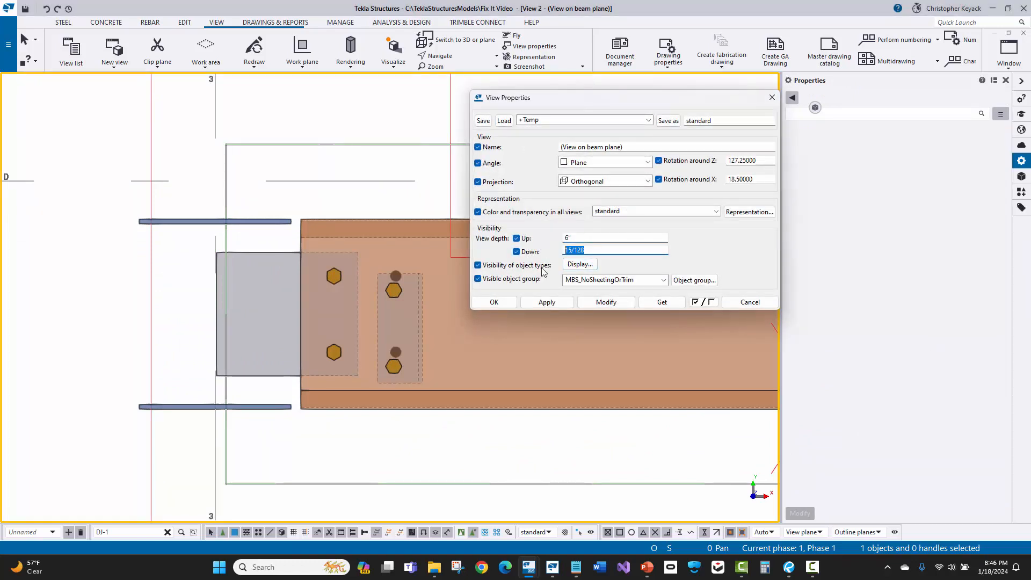
pyautogui.write('6')
pyautogui.click(605, 301)
pyautogui.click(494, 302)
pyautogui.scroll(5, 98, 288)
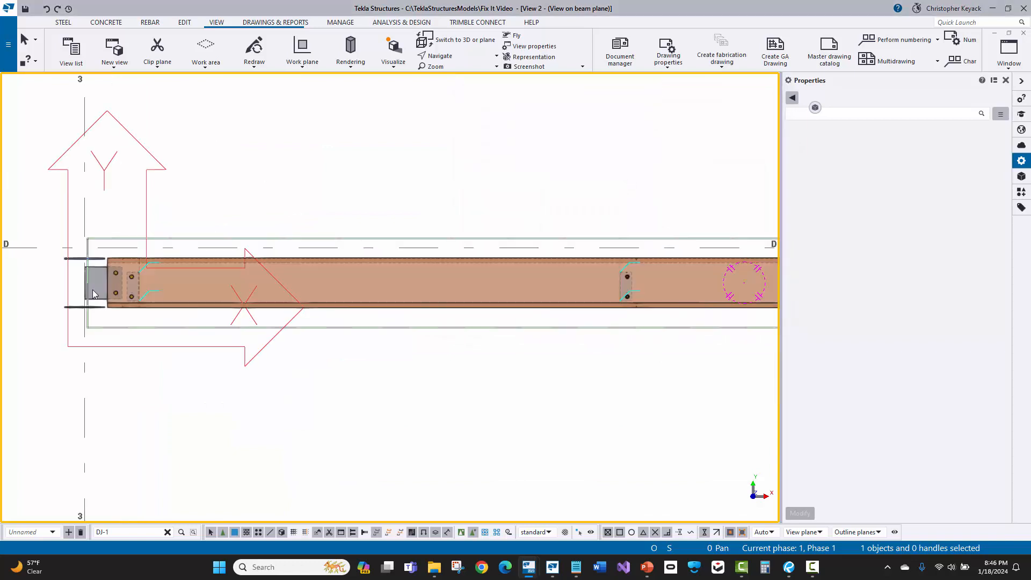
# Examine the special hole settings of the upper bolt joining the girt to the jamb clip.
pyautogui.scroll(4, 110, 283)
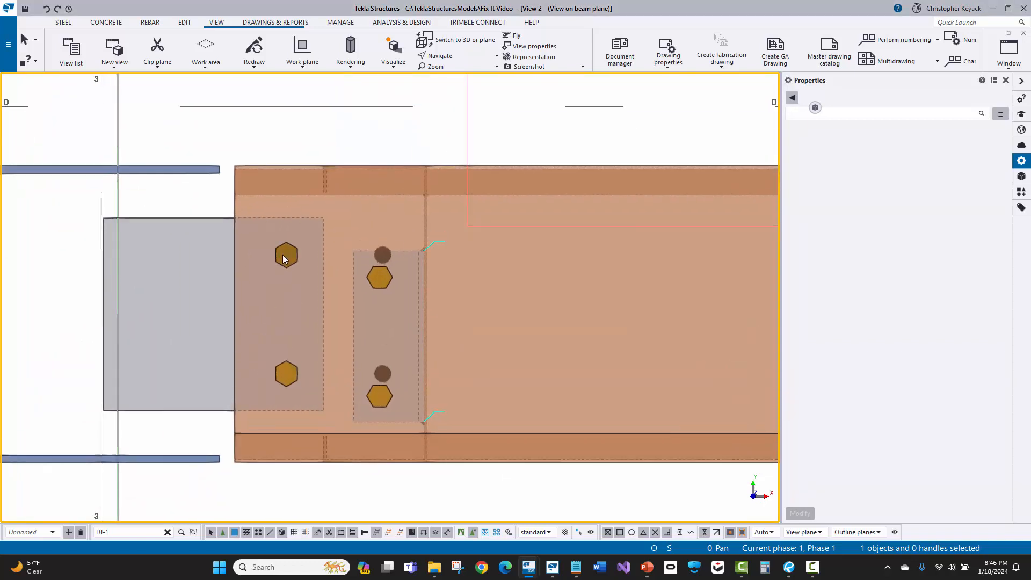
pyautogui.scroll(1, 282, 255)
pyautogui.moveTo(298, 280); pyautogui.dragTo(307, 248, button='middle')
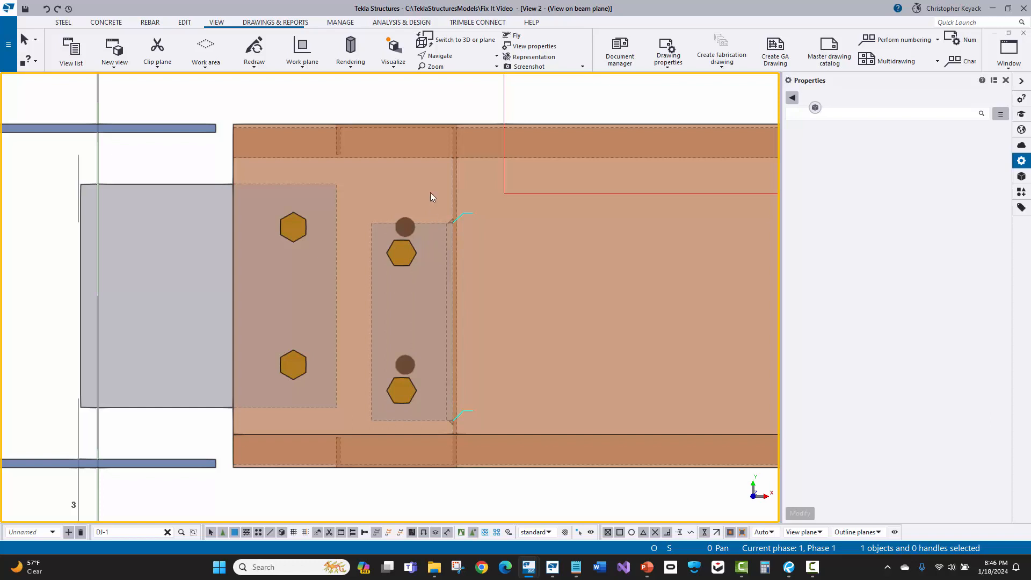
pyautogui.click(404, 254)
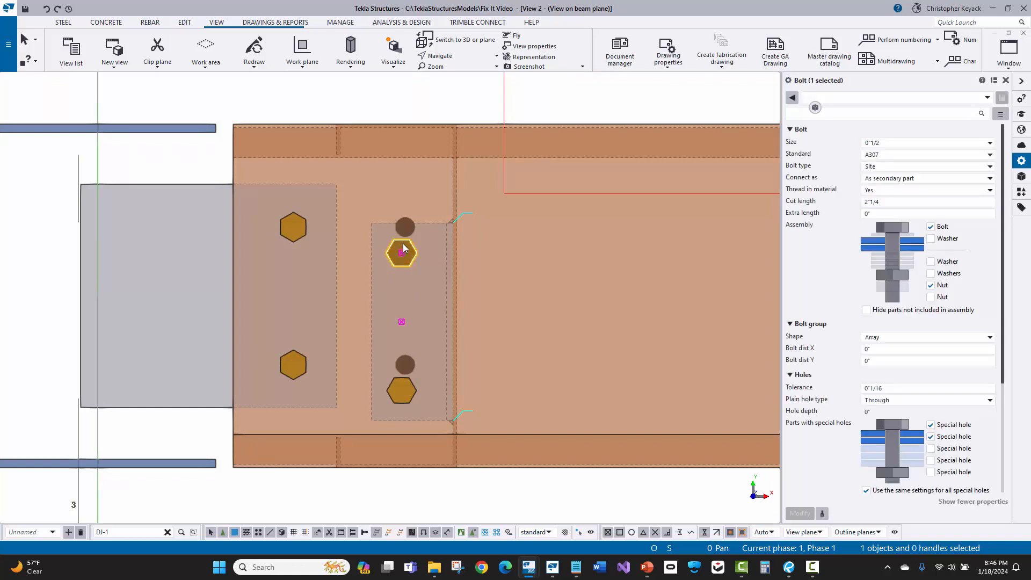
pyautogui.scroll(-3, 909, 430)
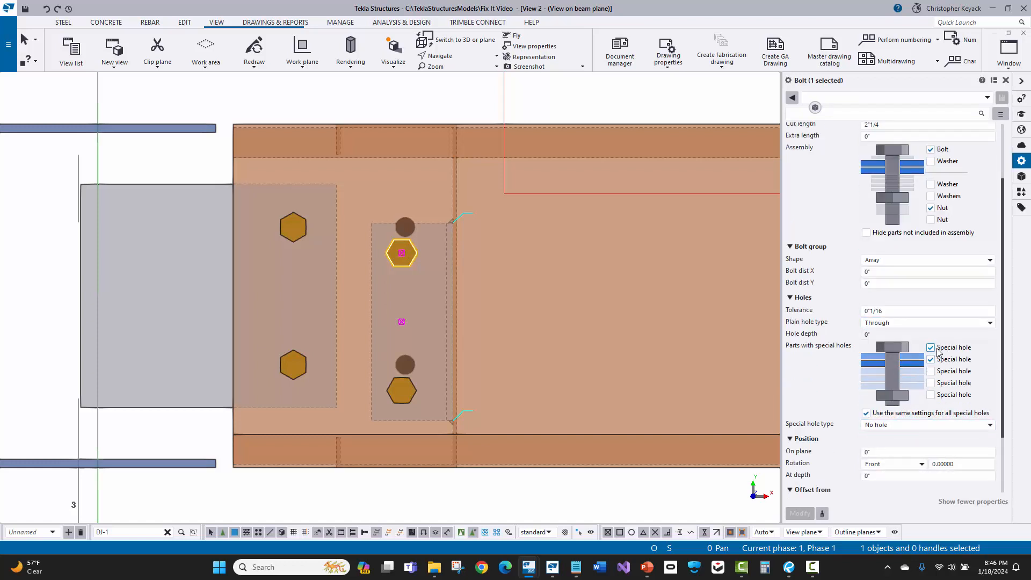
pyautogui.click(900, 422)
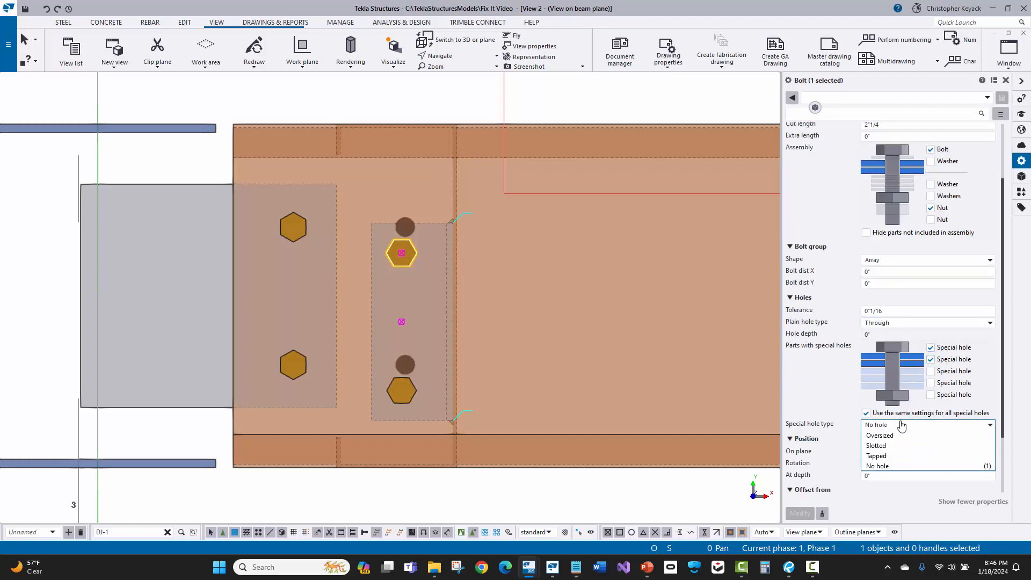
pyautogui.click(899, 423)
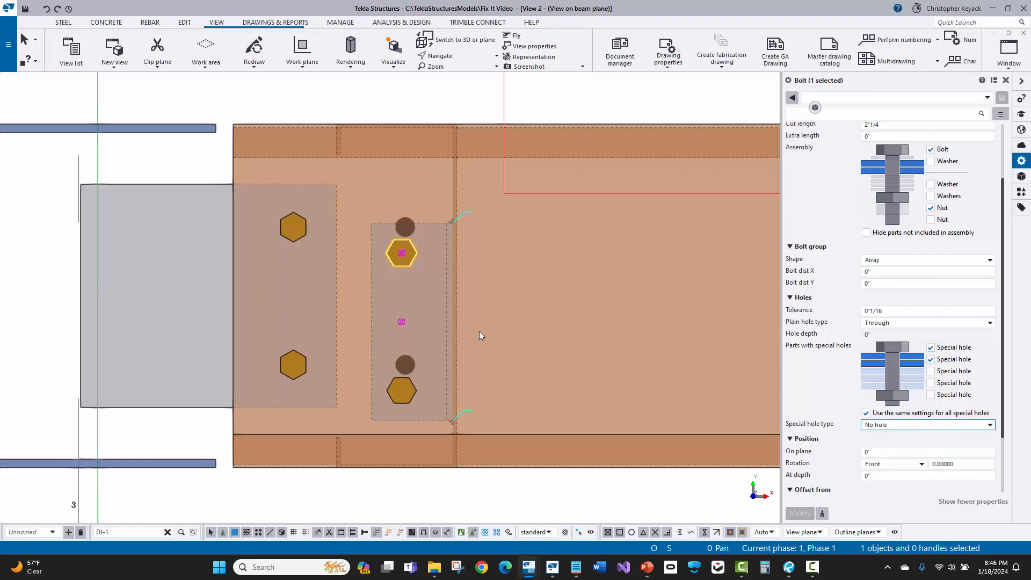
# Hide the upper clip bolt and inquire the clip hole behind it.
pyautogui.rightClick(411, 250)
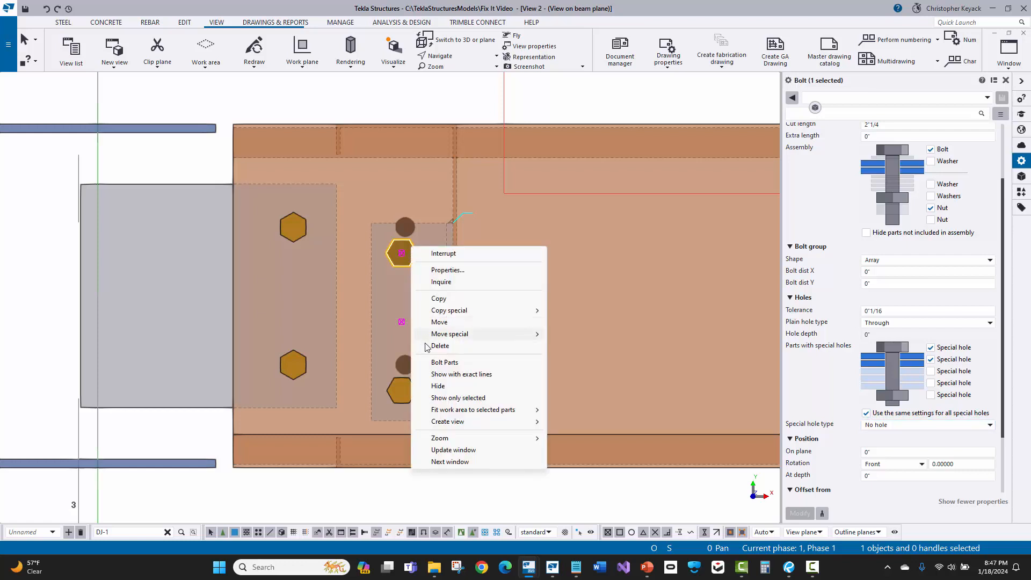
pyautogui.click(437, 386)
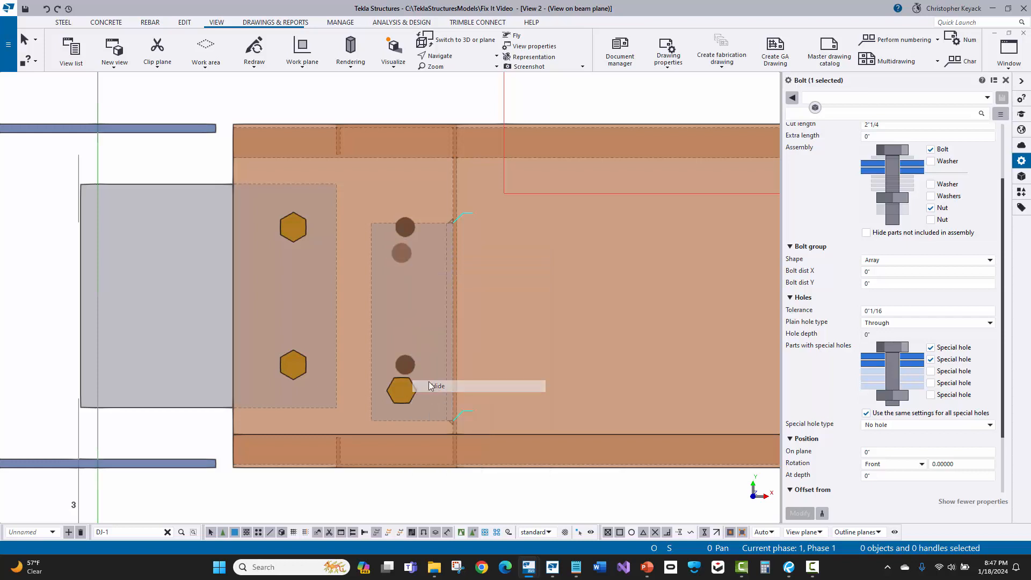
pyautogui.click(401, 253)
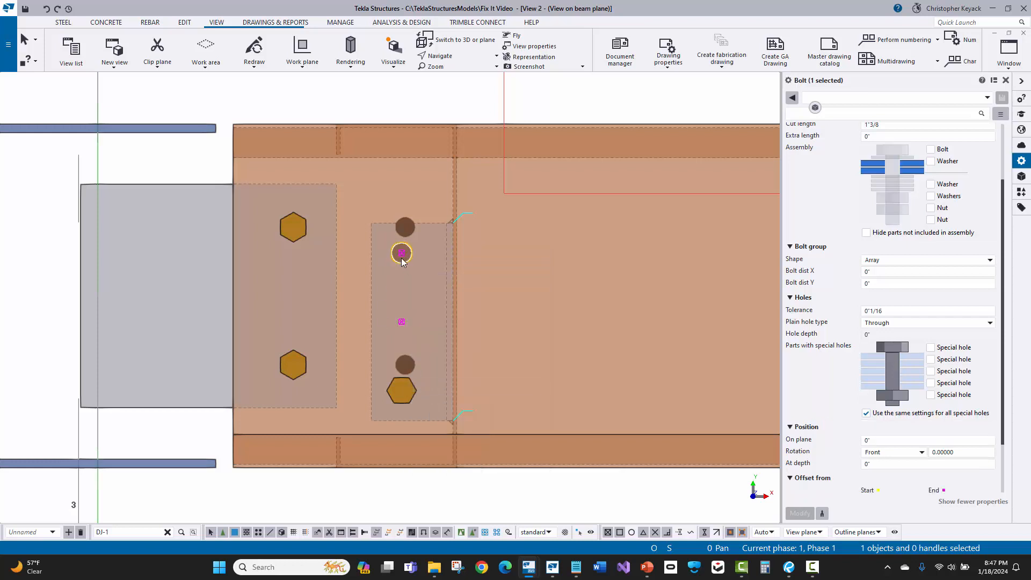
pyautogui.rightClick(401, 258)
pyautogui.click(417, 295)
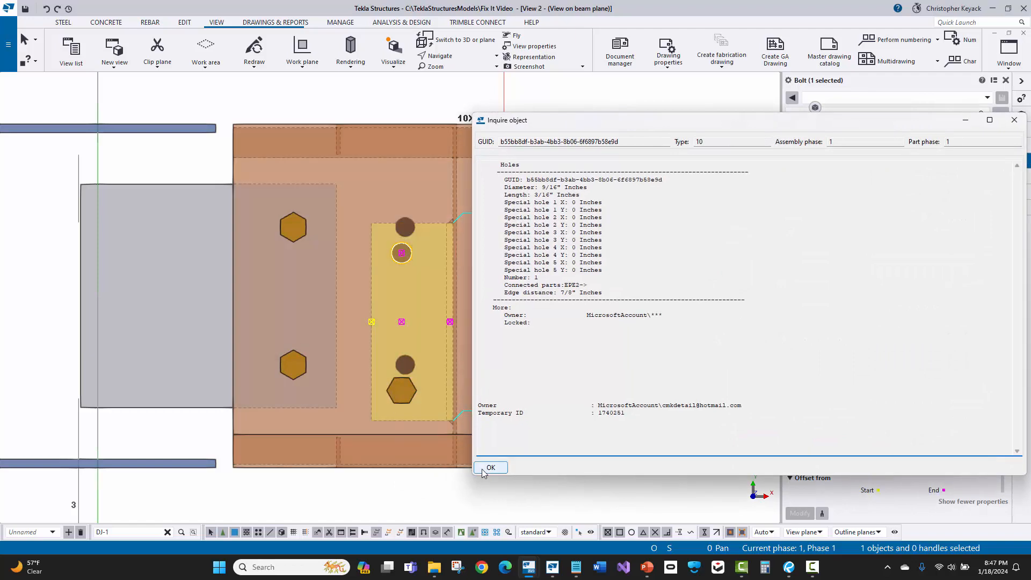
pyautogui.click(490, 467)
# Inquire the girt's upper hole just above the clip hole to identify its connected part.
pyautogui.click(405, 227)
pyautogui.rightClick(405, 227)
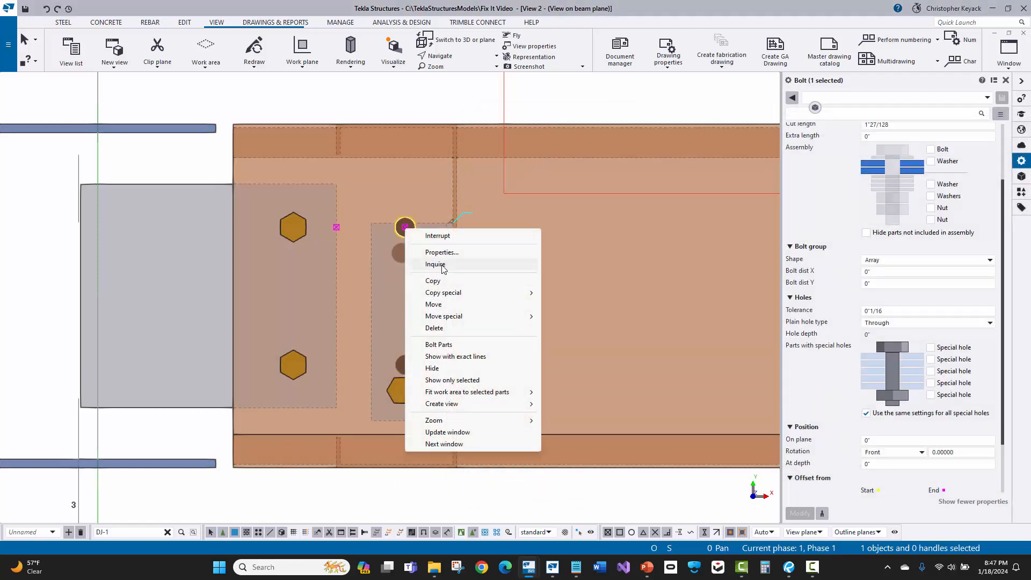
pyautogui.click(468, 264)
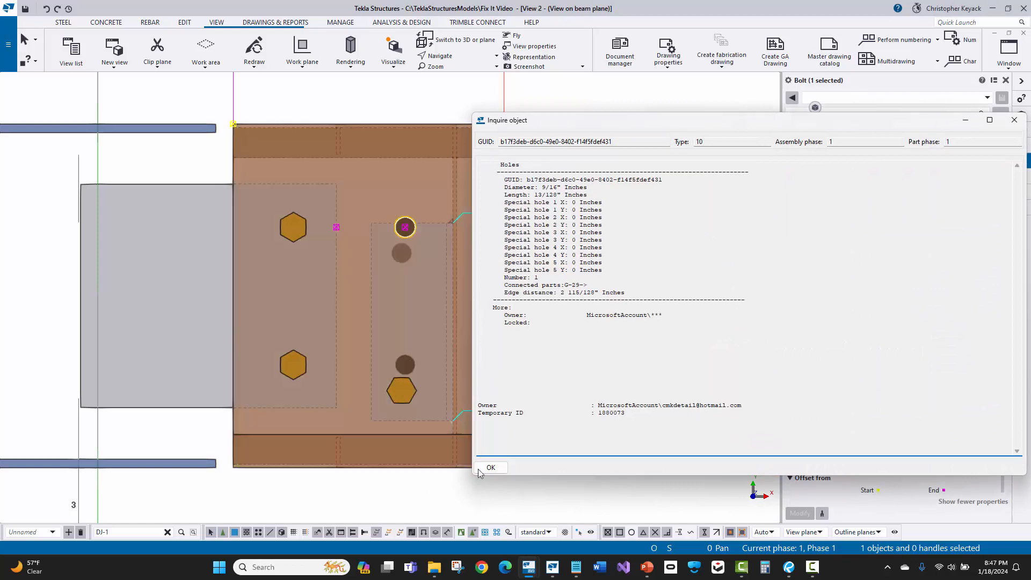
pyautogui.click(479, 468)
# Inquire the lower clip bolt to read which assemblies and parts it connects.
pyautogui.click(401, 388)
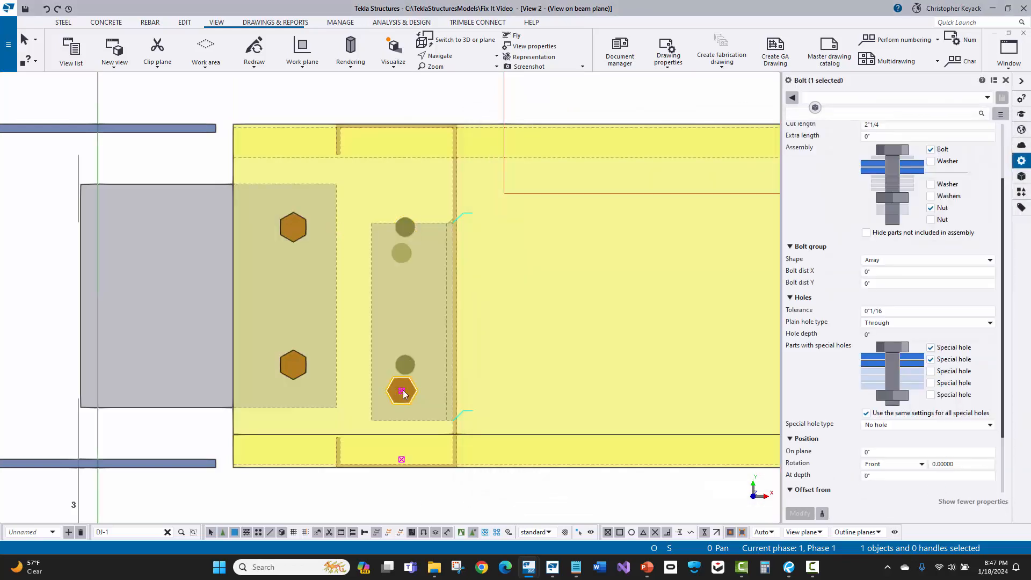
pyautogui.rightClick(407, 388)
pyautogui.click(436, 196)
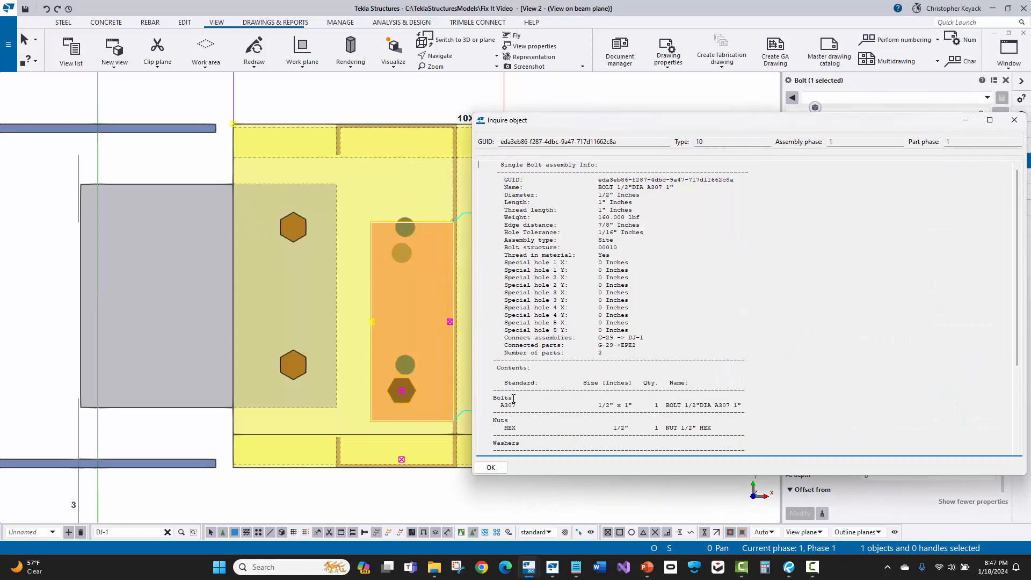
pyautogui.click(490, 467)
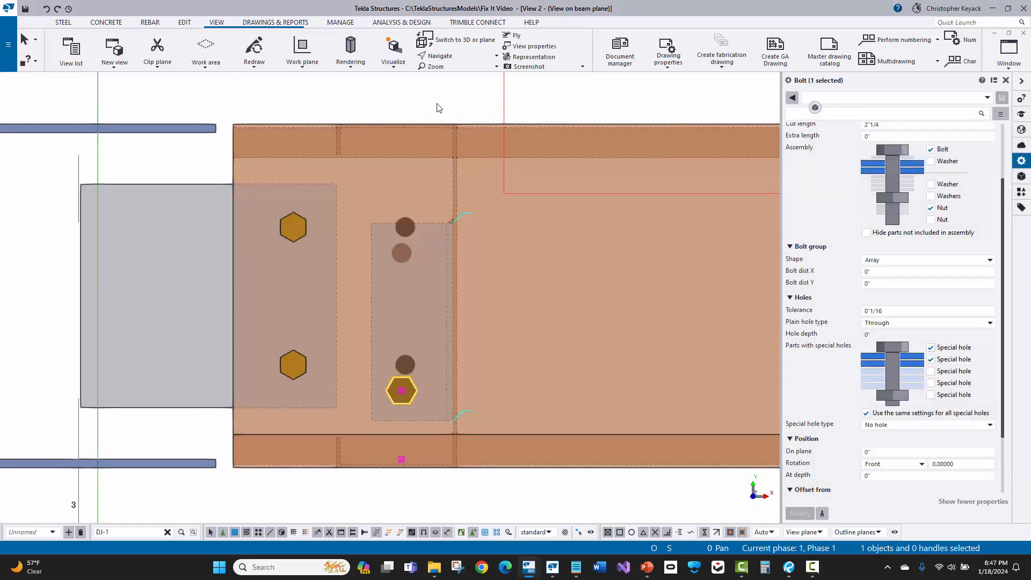
# Clear the selection and redraw the view to bring back the hidden upper bolt.
pyautogui.click(440, 109)
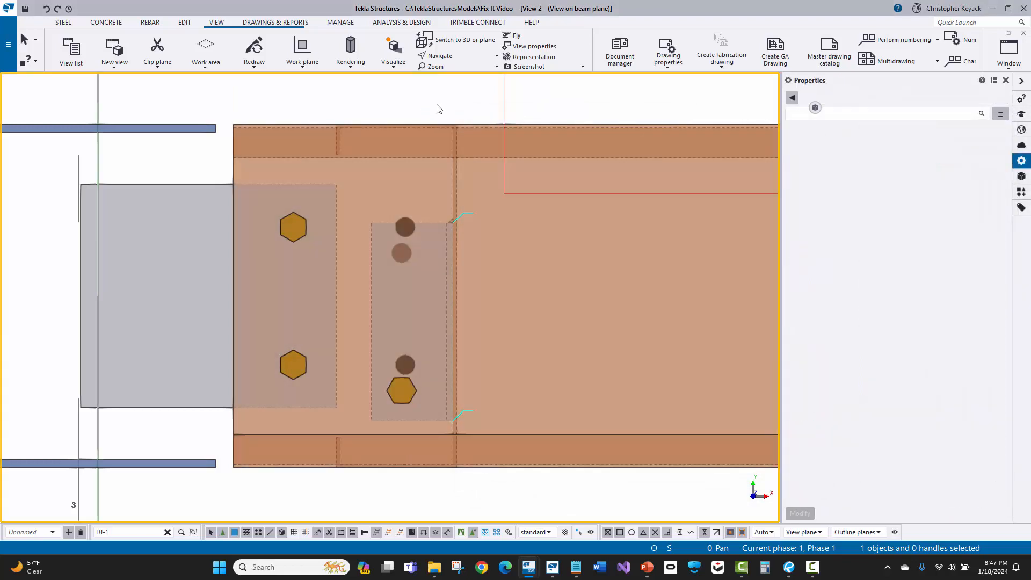
pyautogui.rightClick(439, 108)
pyautogui.click(455, 167)
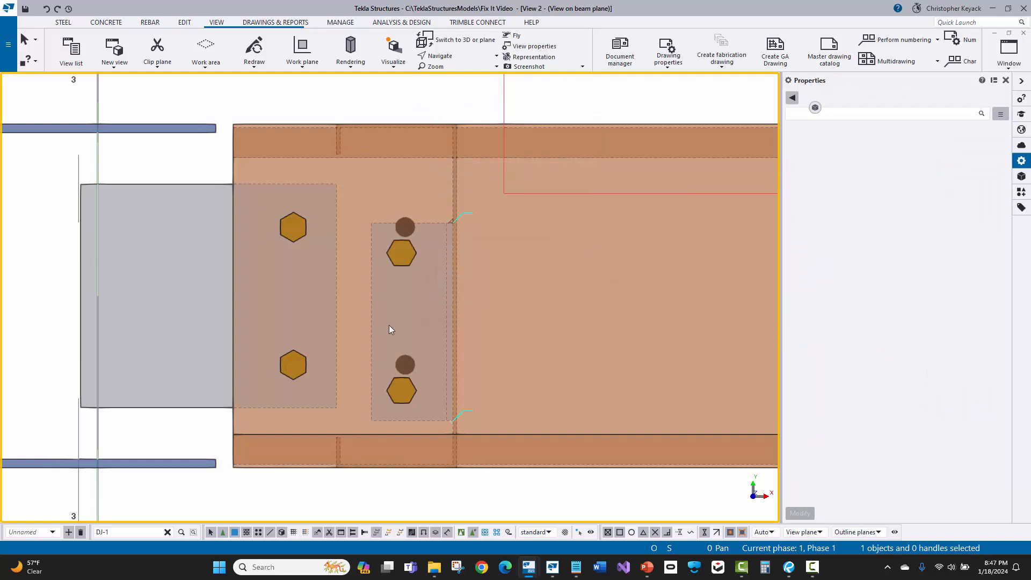
# Select the jamb clip with its two bolts and set the move origin on the clip's edge, level with the upper bolt.
pyautogui.click(429, 403)
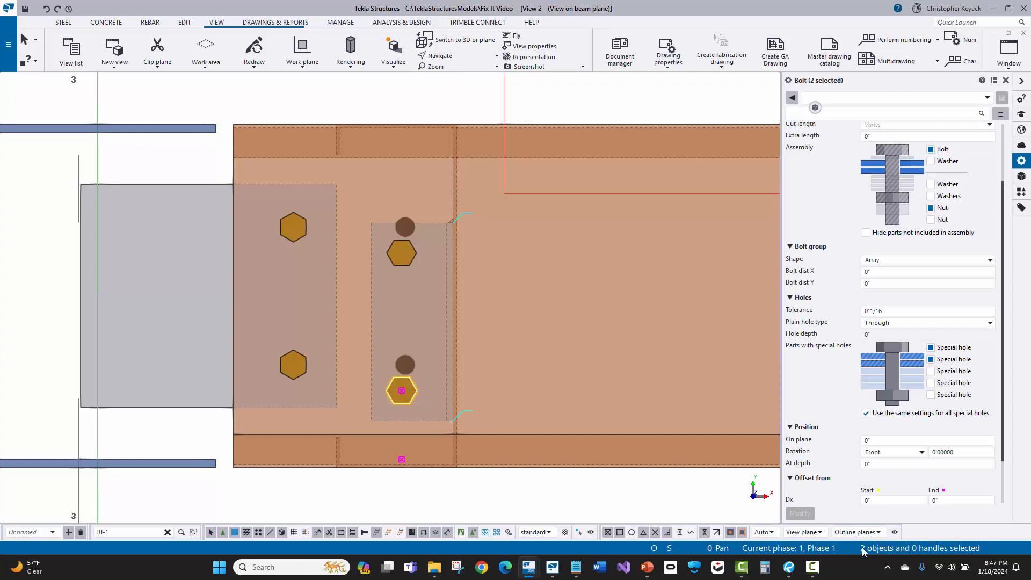
pyautogui.keyDown('shift'); pyautogui.moveTo(375, 239); pyautogui.dragTo(441, 276); pyautogui.keyUp('shift')
pyautogui.keyDown('shift'); pyautogui.click(370, 278); pyautogui.keyUp('shift')
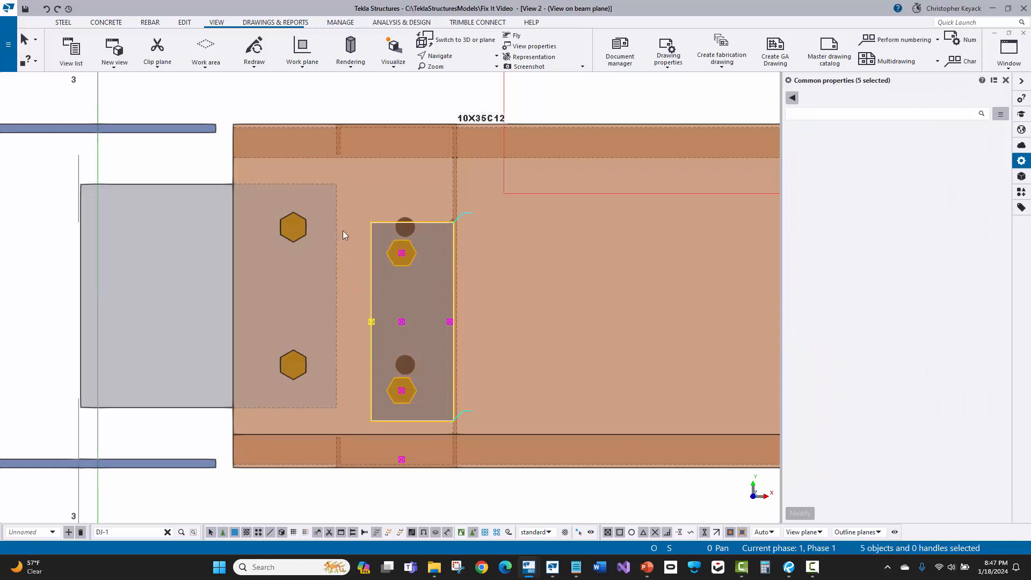
pyautogui.rightClick(374, 195)
pyautogui.click(402, 239)
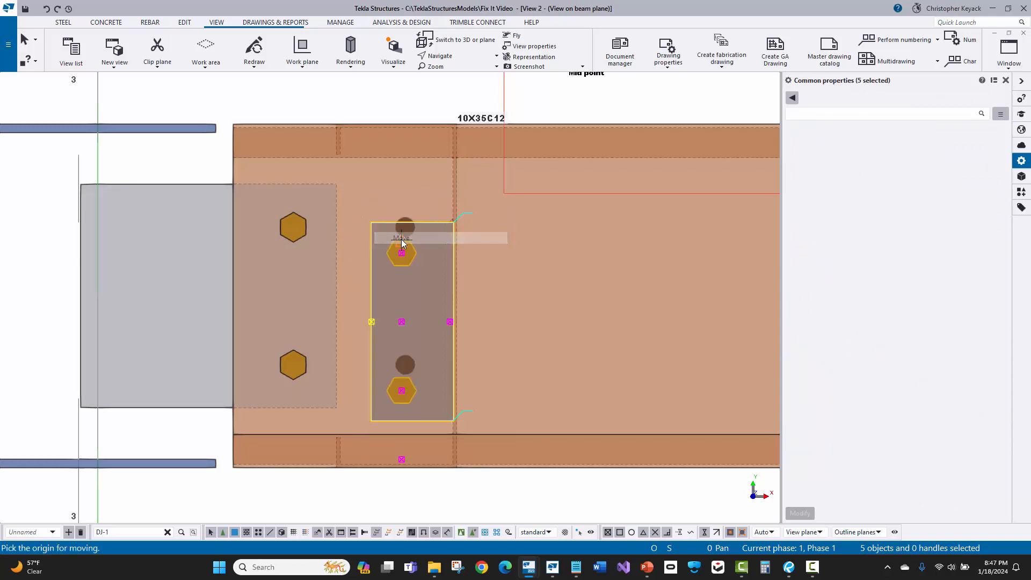
pyautogui.scroll(2, 401, 252)
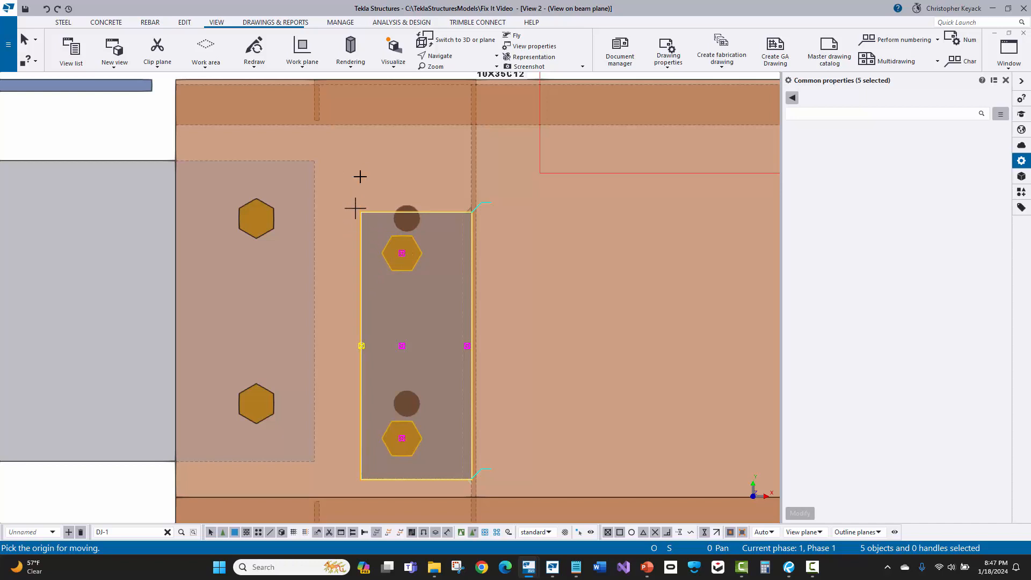
pyautogui.rightClick(410, 172)
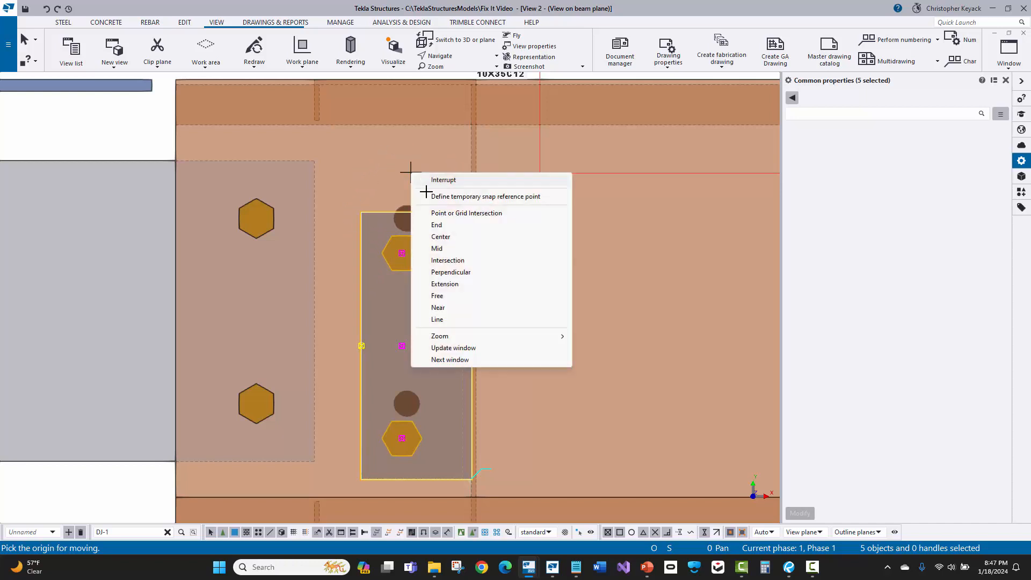
pyautogui.click(457, 196)
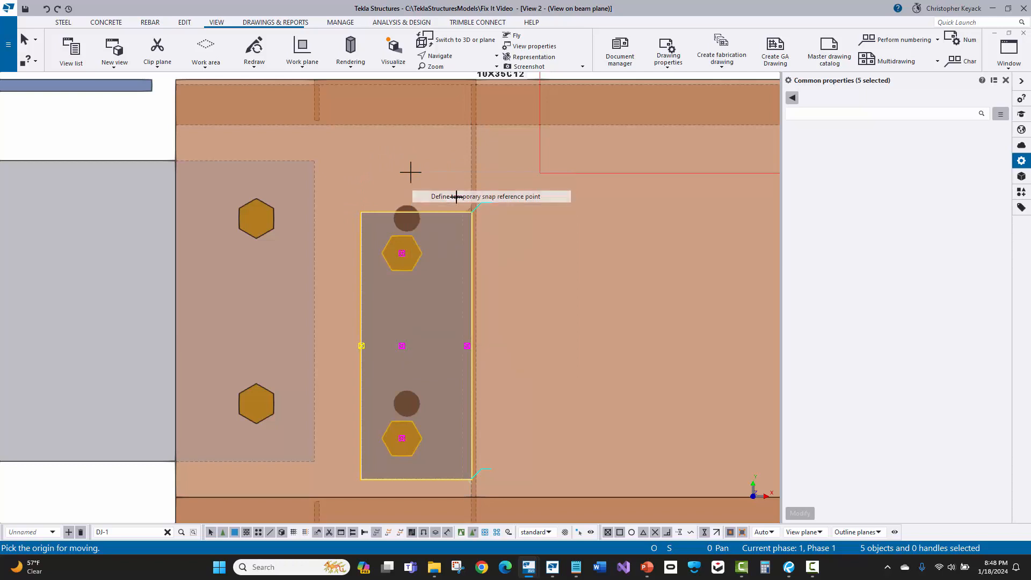
pyautogui.click(402, 253)
pyautogui.click(361, 253)
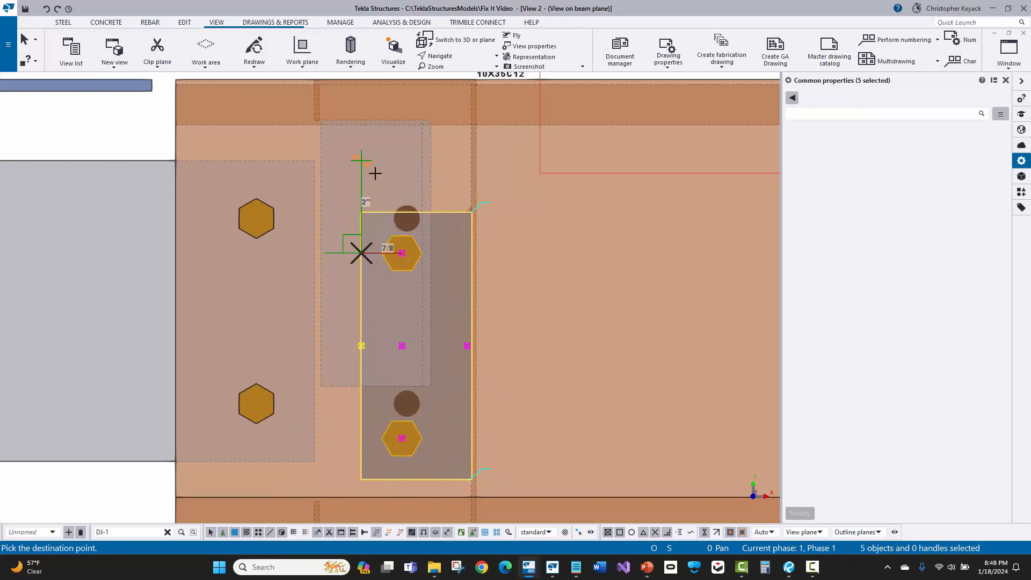
# Place the move destination on the same vertical edge line, level with the center of the girt's upper hole, and clear the selection.
pyautogui.rightClick(389, 172)
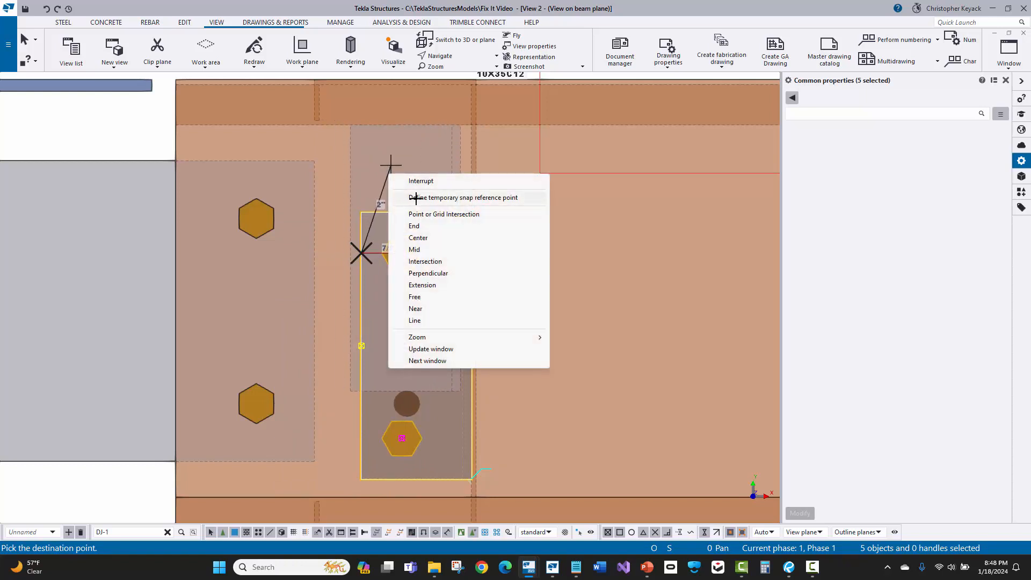
pyautogui.click(416, 197)
pyautogui.click(406, 219)
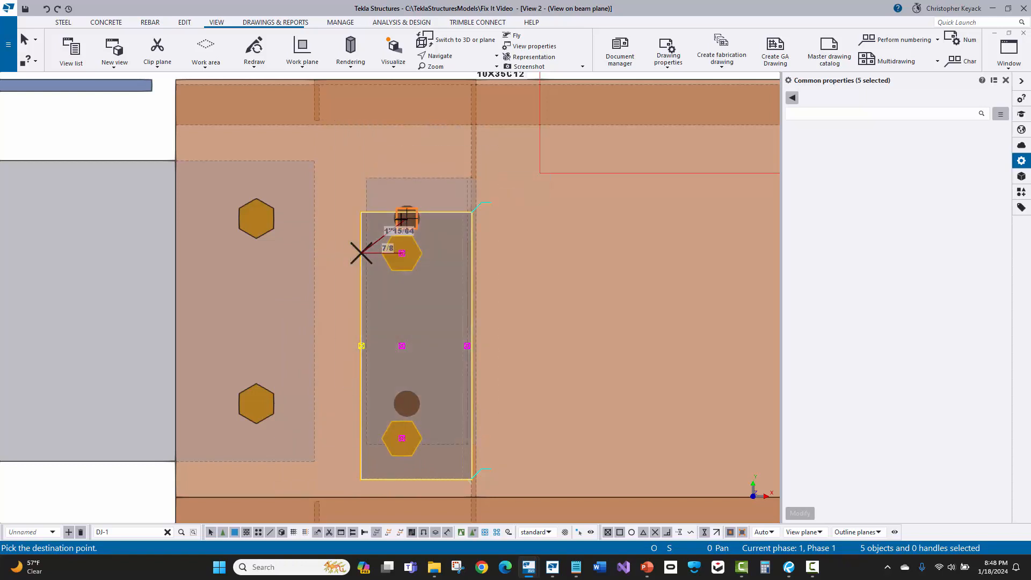
pyautogui.click(363, 220)
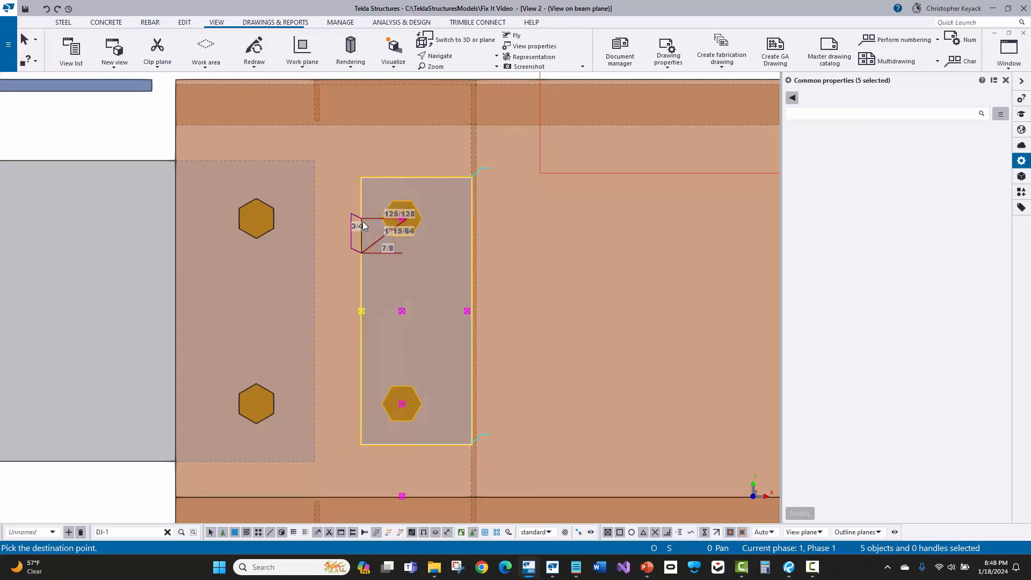
pyautogui.click(540, 310)
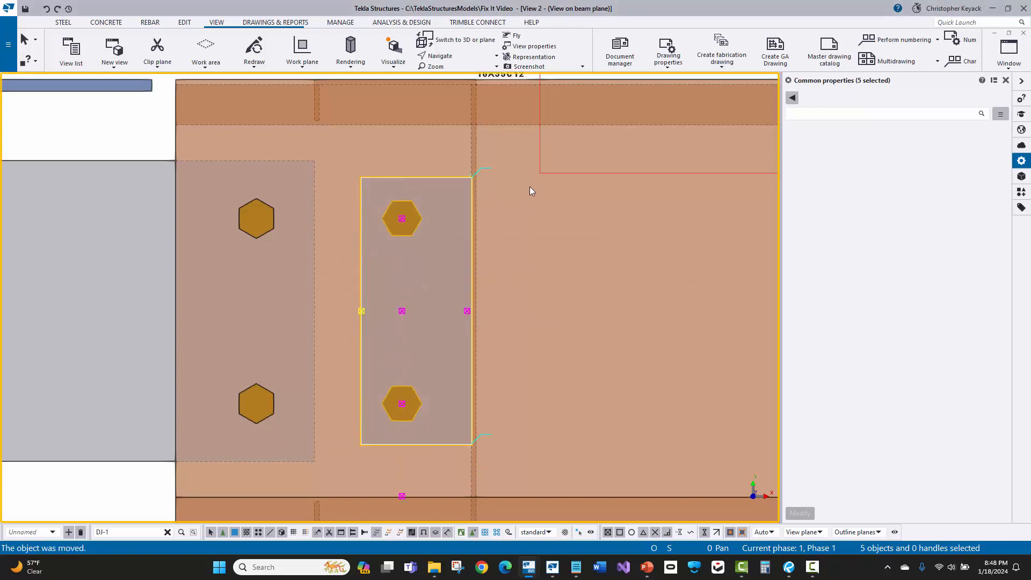
pyautogui.click(507, 197)
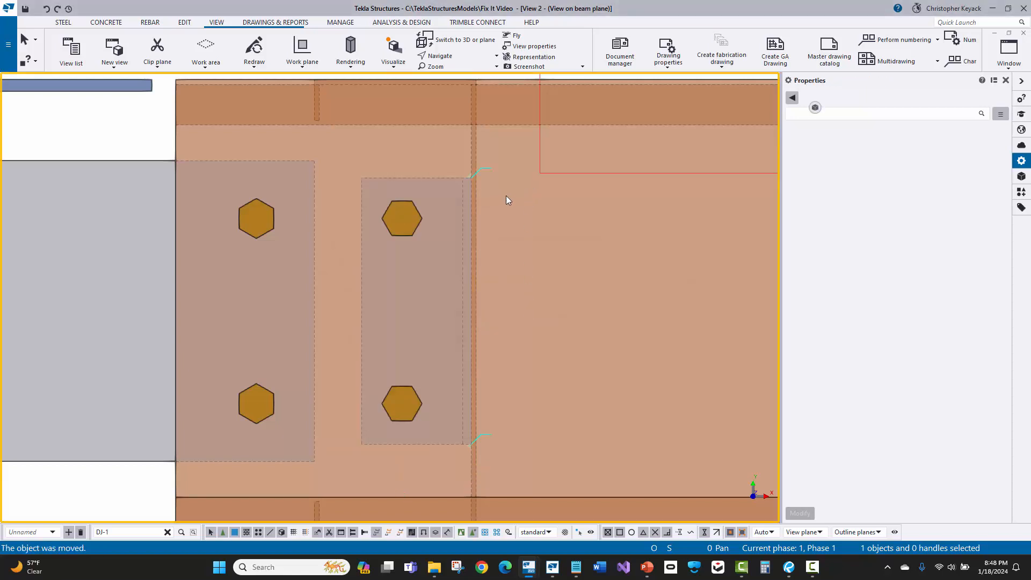
# Hide the upper bolt of the moved clip to examine how the clip and girt holes line up.
pyautogui.click(405, 217)
pyautogui.rightClick(405, 214)
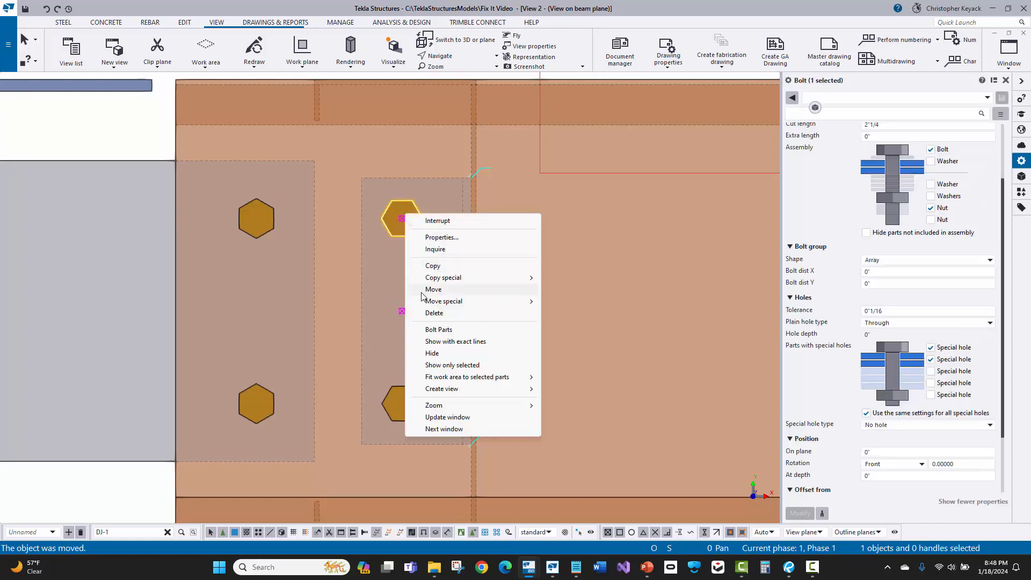
pyautogui.click(429, 353)
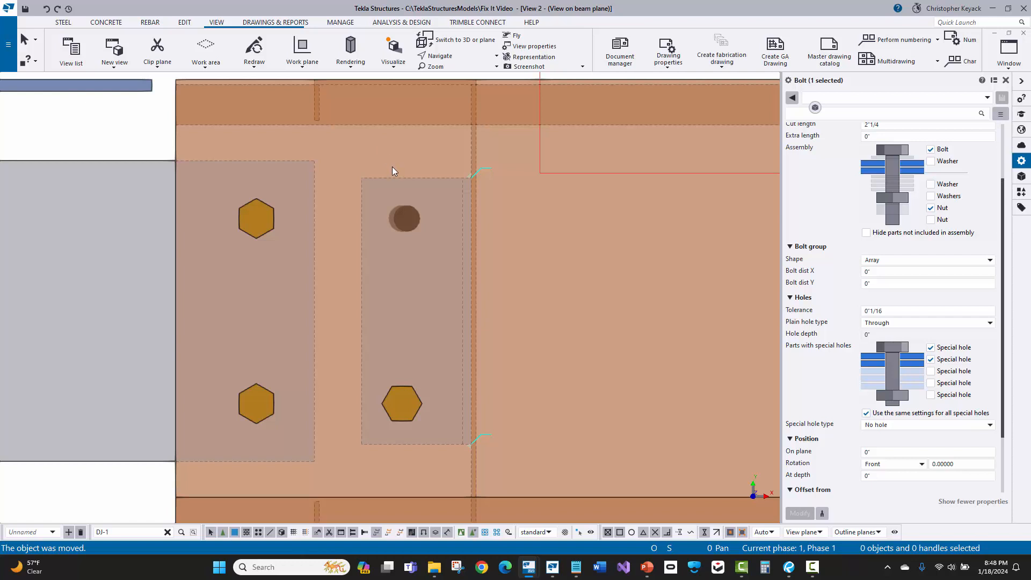
pyautogui.click(394, 218)
pyautogui.scroll(1, 395, 219)
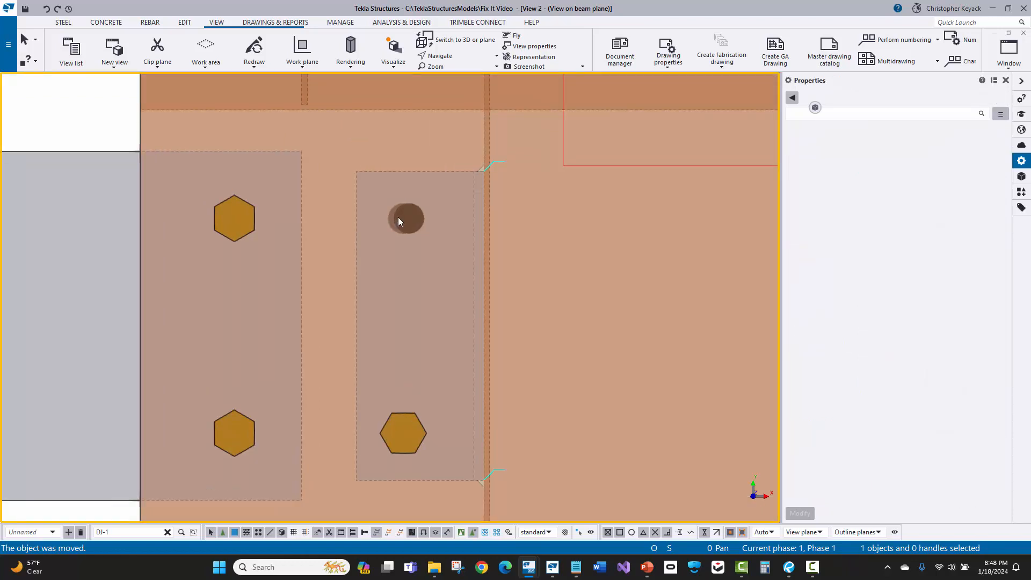
# Check the bent clip's part numbering, and redraw the view to bring back the hidden bolt.
pyautogui.click(357, 192)
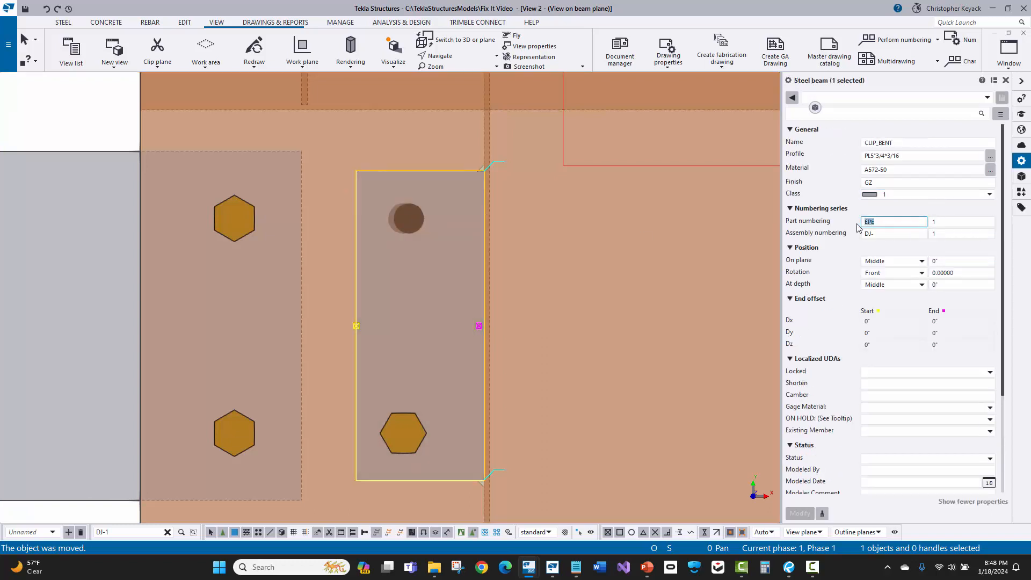
pyautogui.click(945, 222)
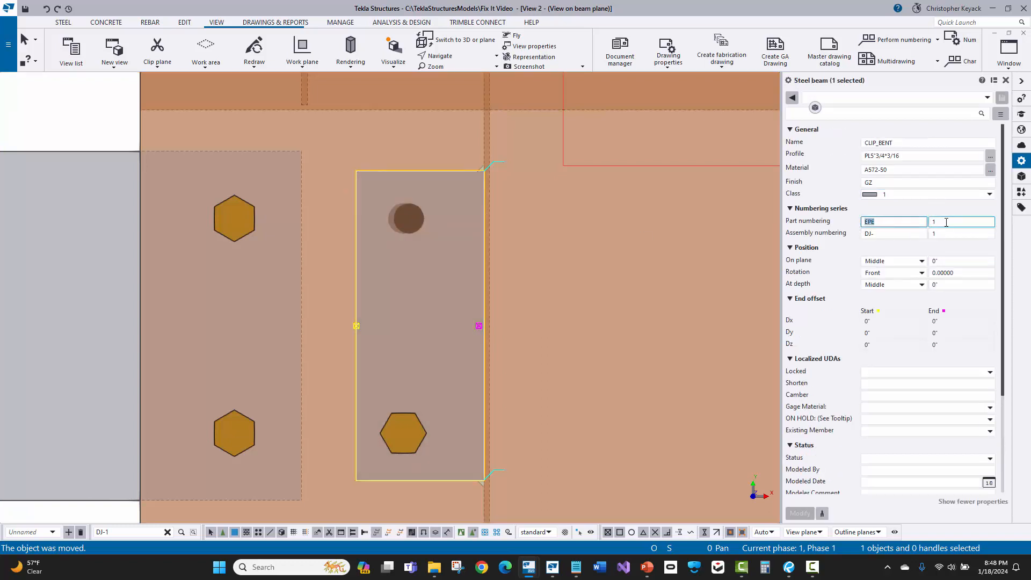
pyautogui.click(398, 154)
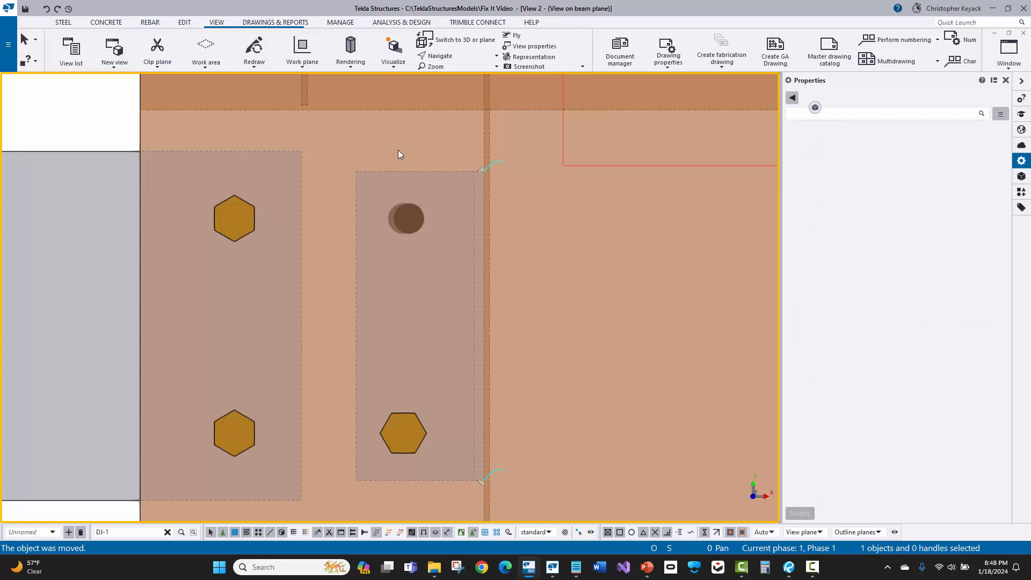
pyautogui.rightClick(413, 134)
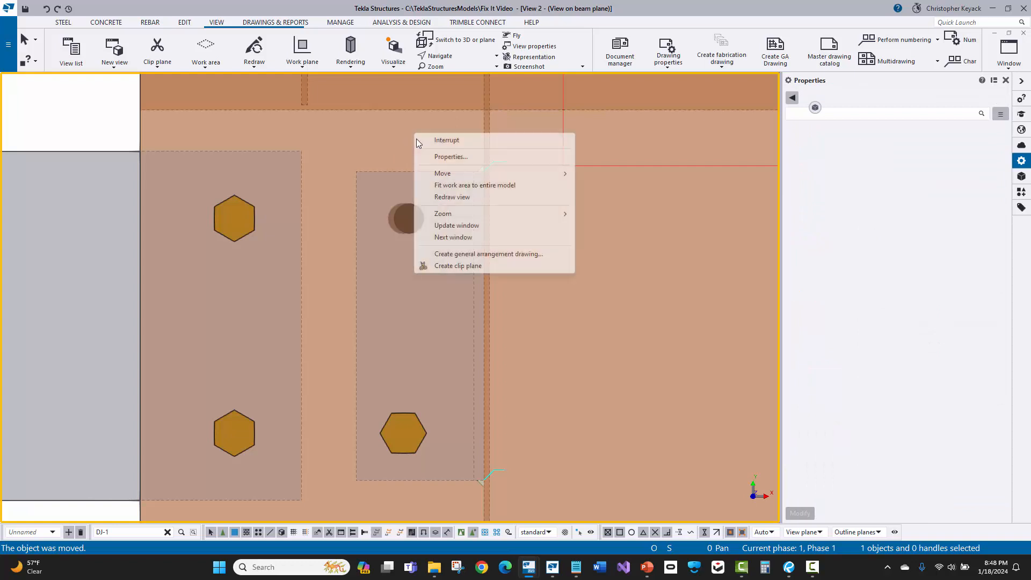
pyautogui.click(429, 197)
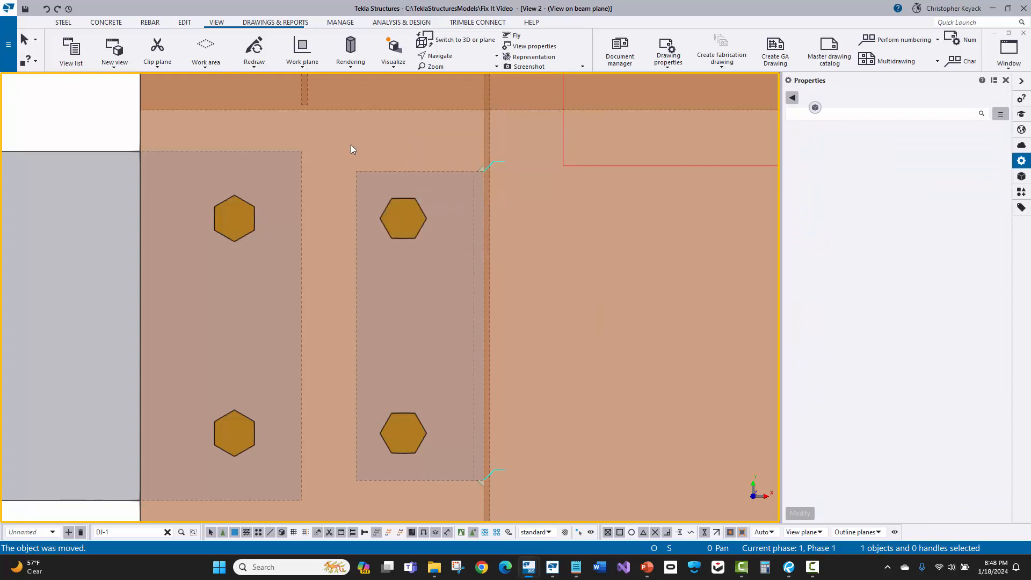
# Close the beam plane view and show the parts around the clip connection as transparent in the 3D view.
pyautogui.scroll(-4, 438, 275)
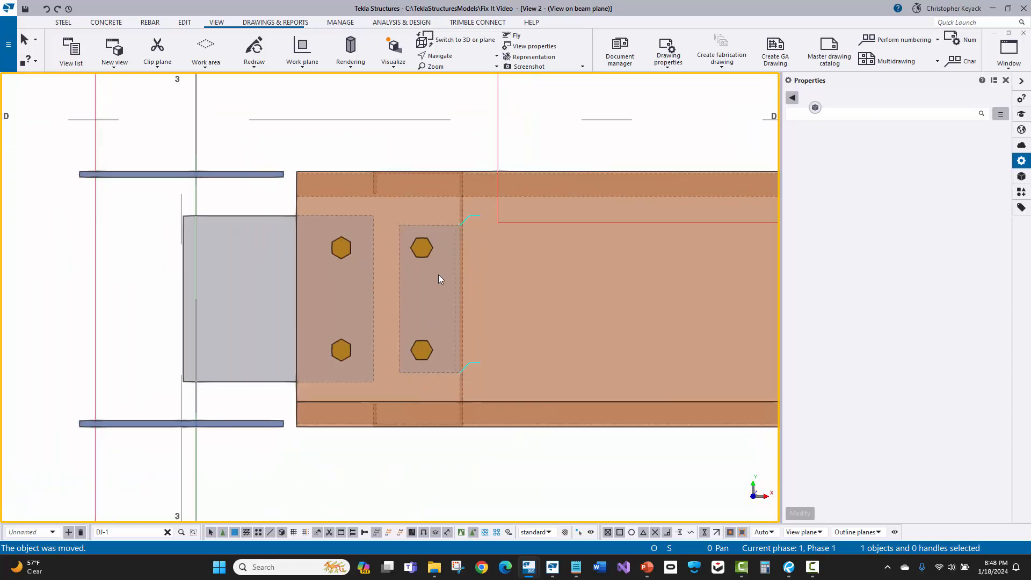
pyautogui.click(1022, 32)
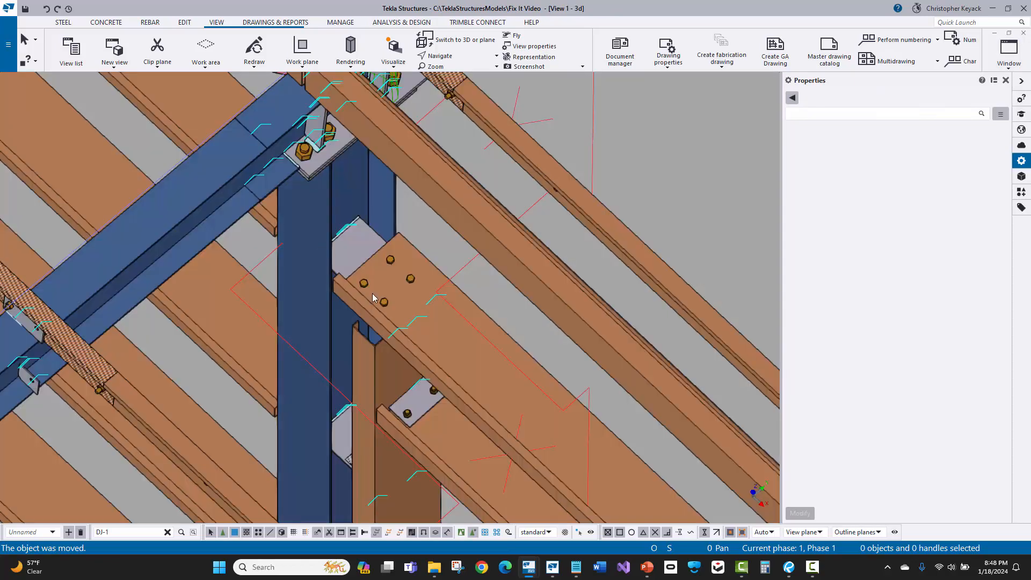
pyautogui.scroll(1, 374, 301)
pyautogui.scroll(2, 407, 299)
pyautogui.hotkey('ctrl', '2')
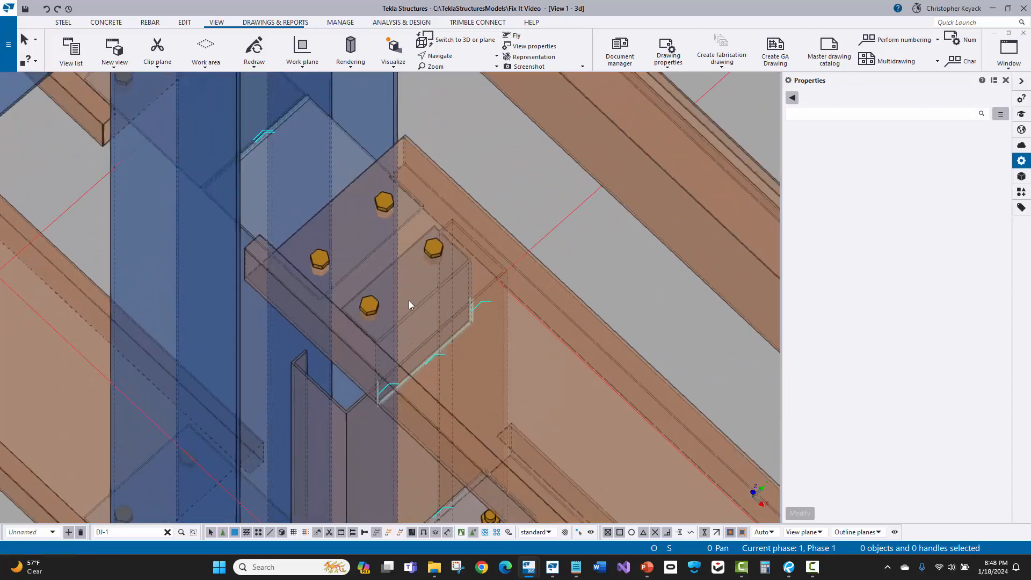
# Clear the DJ-1 model search and set the work plane to Model origin.
pyautogui.click(503, 168)
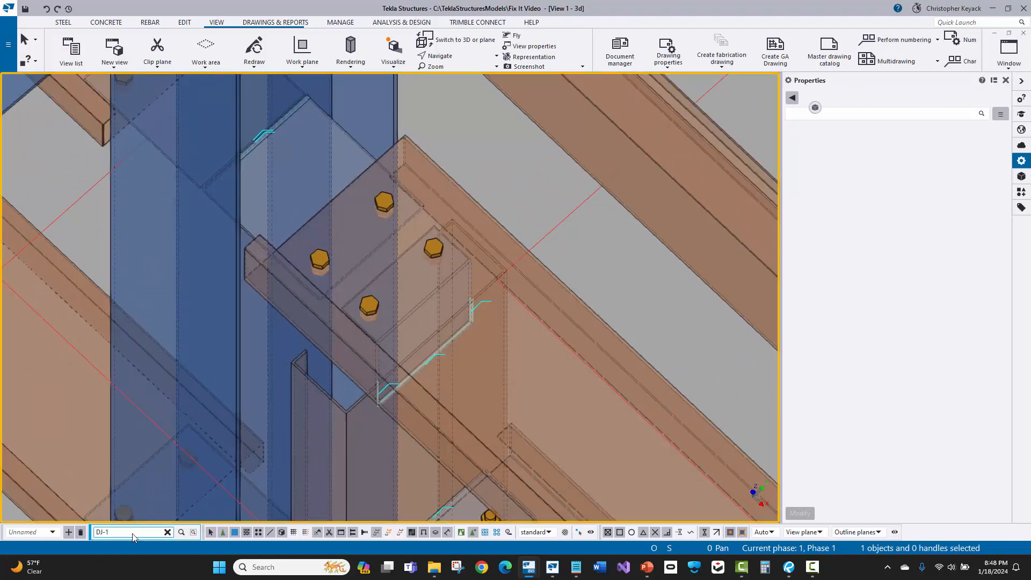
pyautogui.click(168, 532)
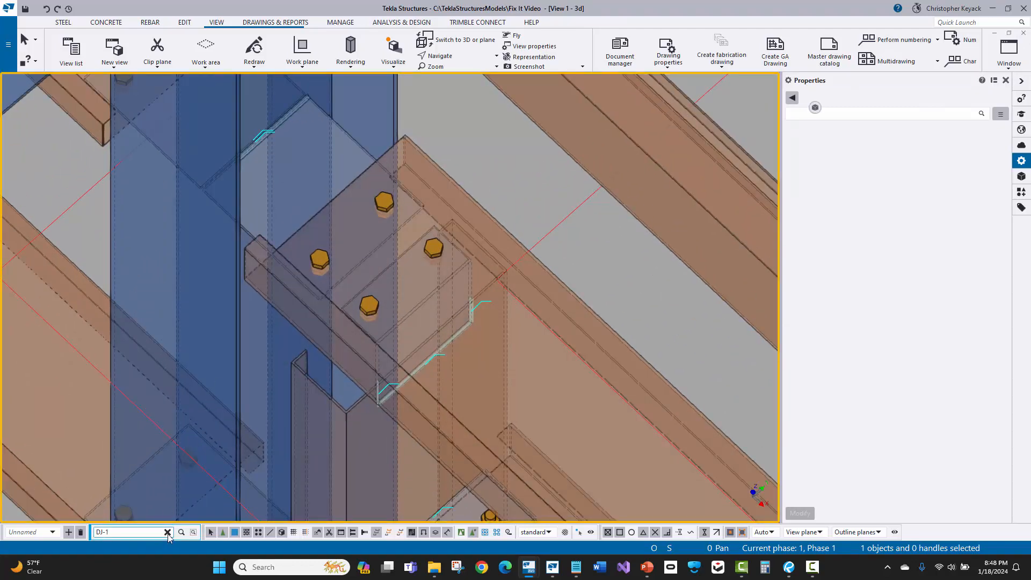
pyautogui.click(54, 533)
pyautogui.click(42, 541)
pyautogui.scroll(-2, 344, 267)
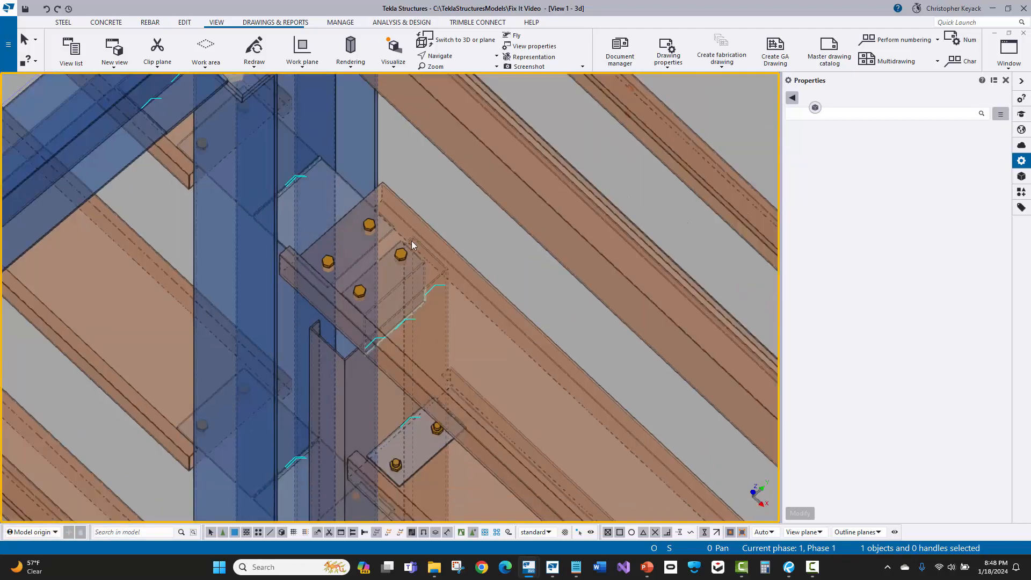
pyautogui.scroll(-2, 411, 241)
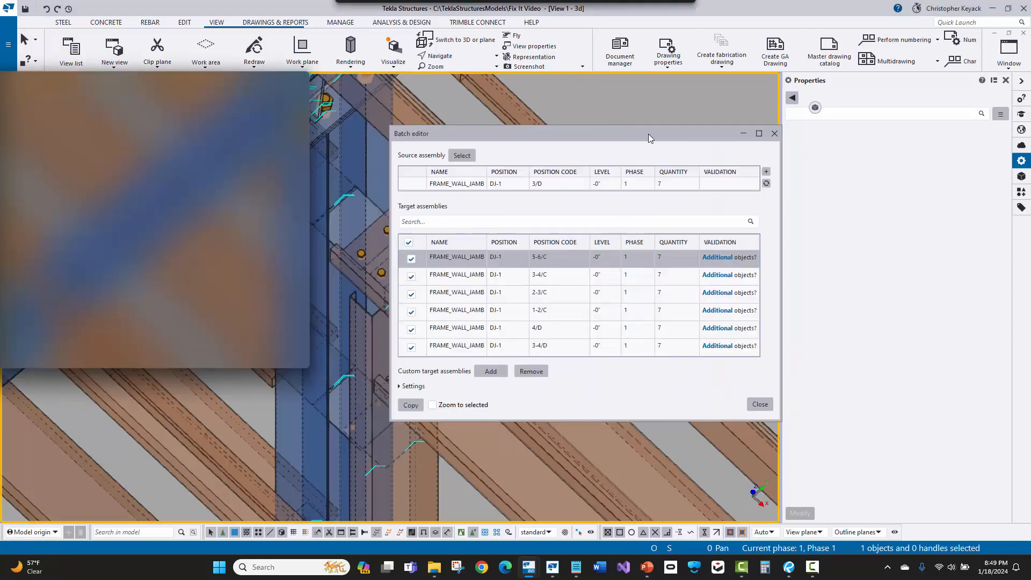
# Copy the changes of the source jamb at 3/D to the six checked DJ-1 target assemblies in the Batch editor.
pyautogui.moveTo(649, 138); pyautogui.dragTo(711, 95)
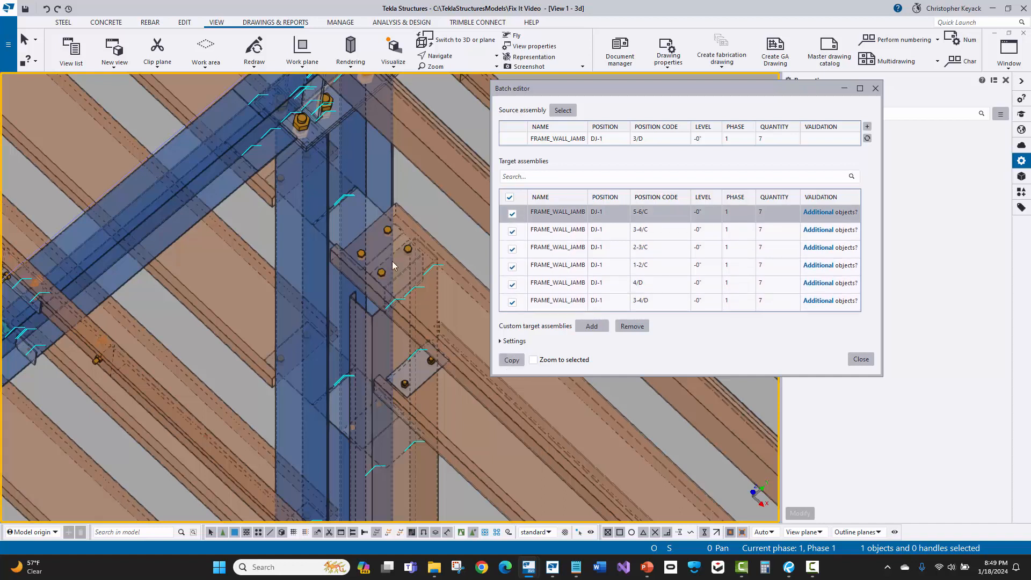
pyautogui.click(510, 359)
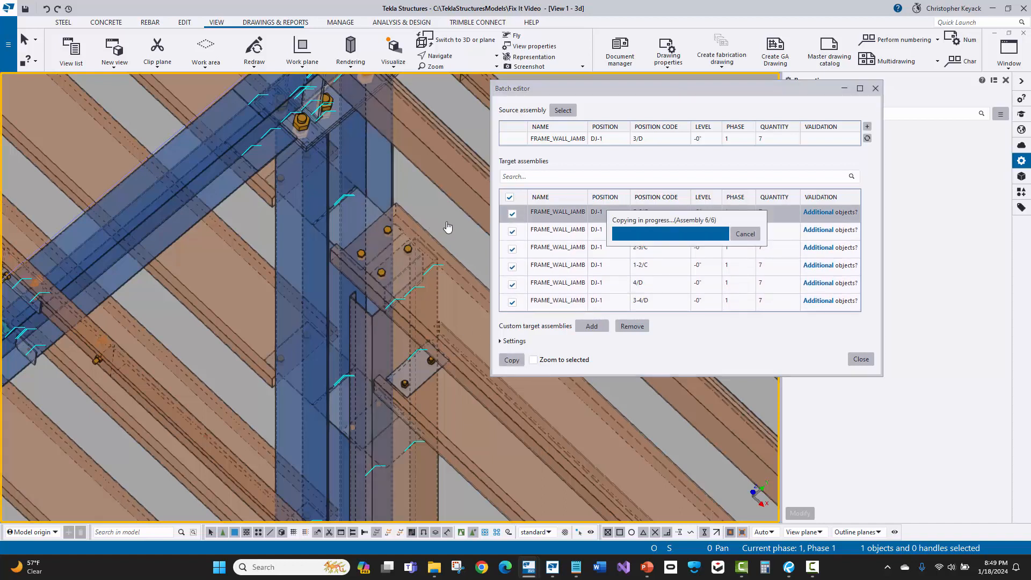
pyautogui.scroll(-4, 253, 172)
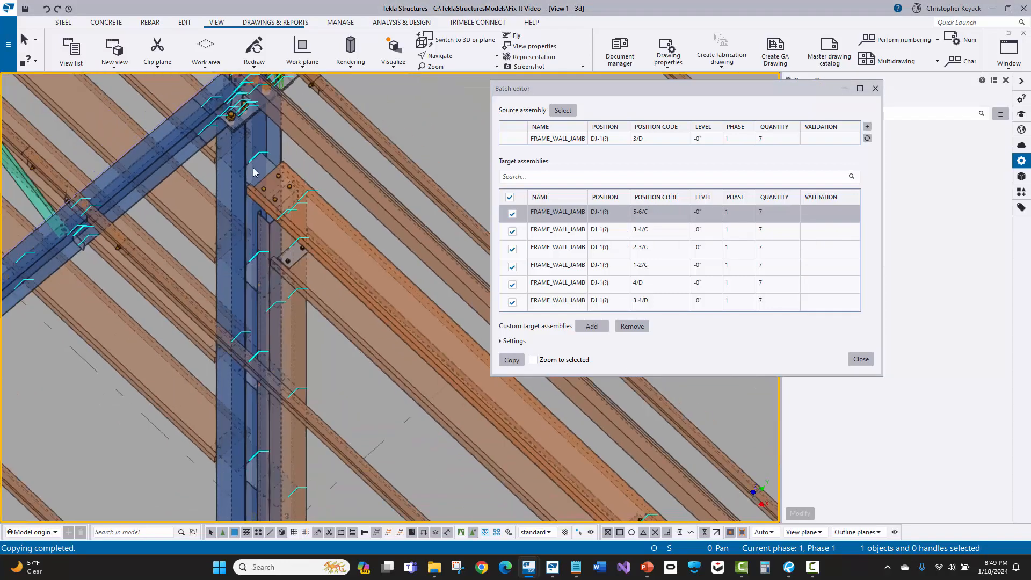
# Look over the neighbouring jambs and search the model for DJ-1 to highlight all matching assemblies.
pyautogui.moveTo(347, 407); pyautogui.dragTo(321, 343, button='middle')
pyautogui.moveTo(388, 363); pyautogui.dragTo(330, 323, button='middle')
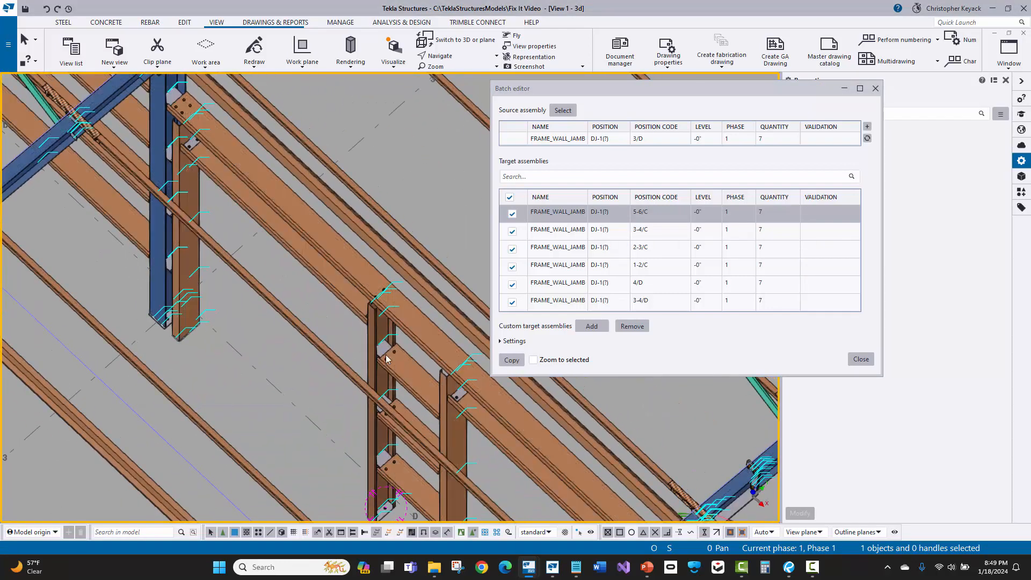
pyautogui.scroll(4, 375, 362)
pyautogui.scroll(-3, 351, 320)
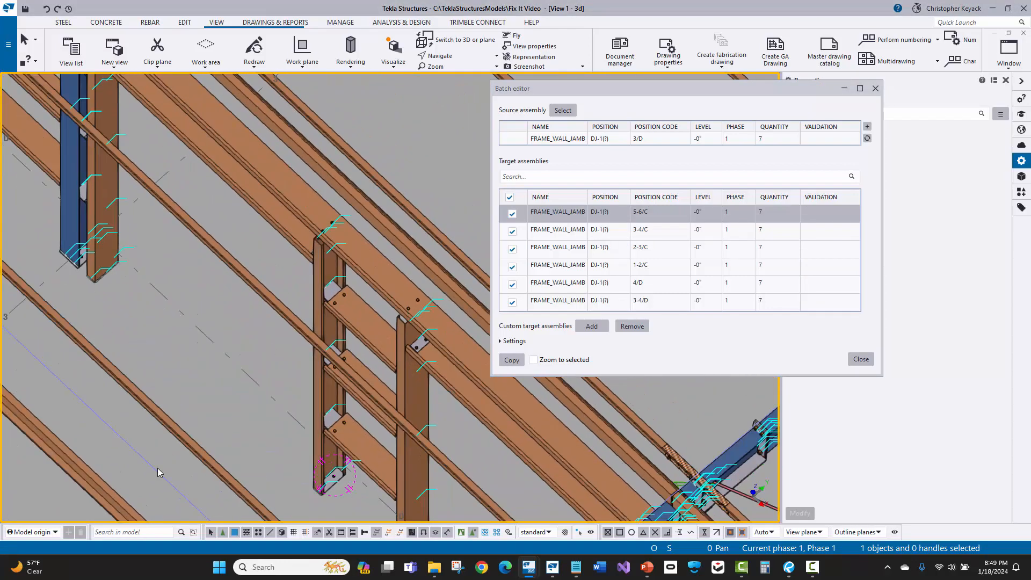
pyautogui.click(118, 532)
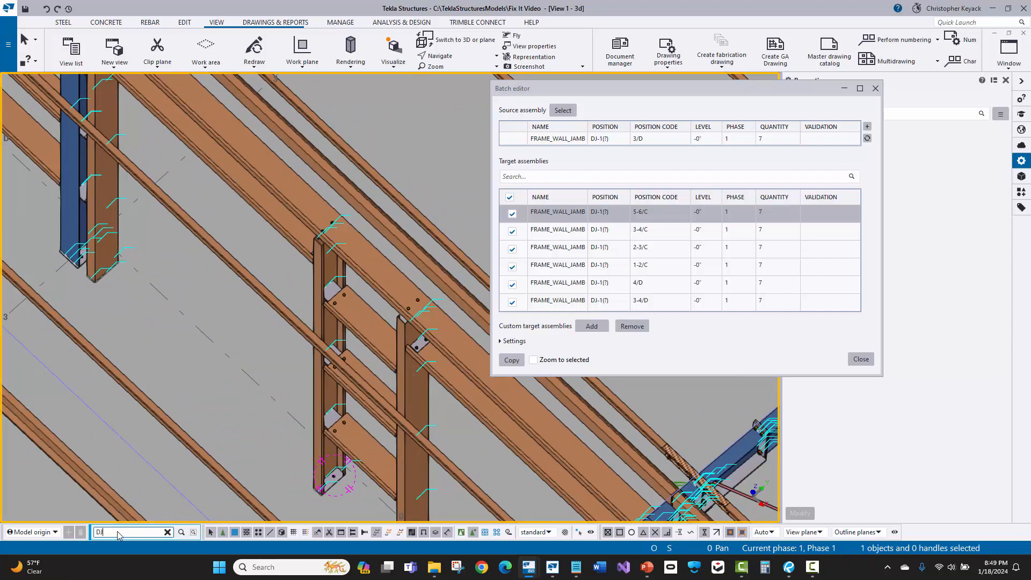
pyautogui.write('DJ-1')
pyautogui.press('Return')
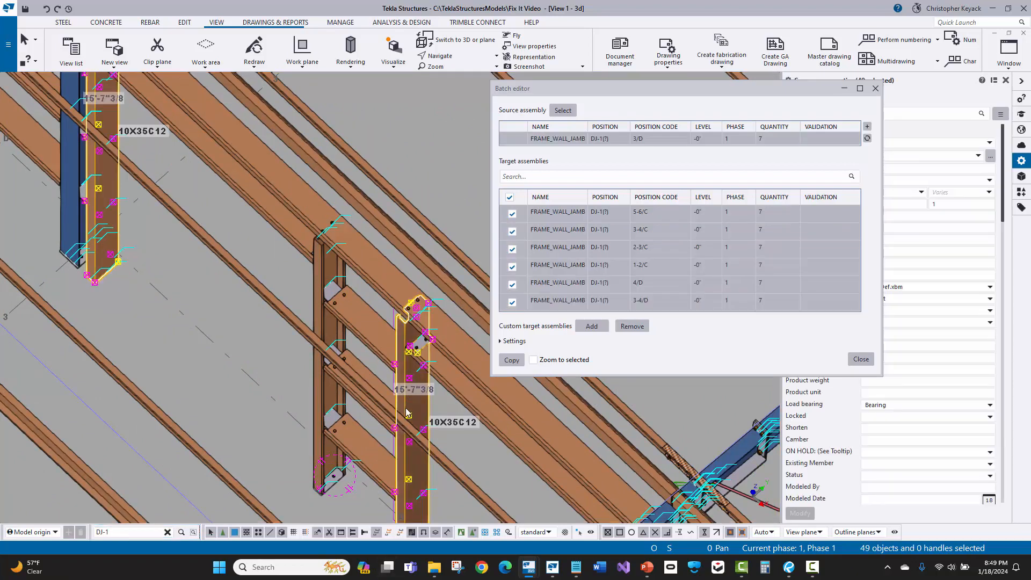
# Set the view rotation point beside the highlighted DJ-1 jamb and examine its upper clip and bolts from several angles.
pyautogui.scroll(5, 375, 354)
pyautogui.moveTo(375, 354); pyautogui.dragTo(363, 343, button='middle')
pyautogui.press('v')
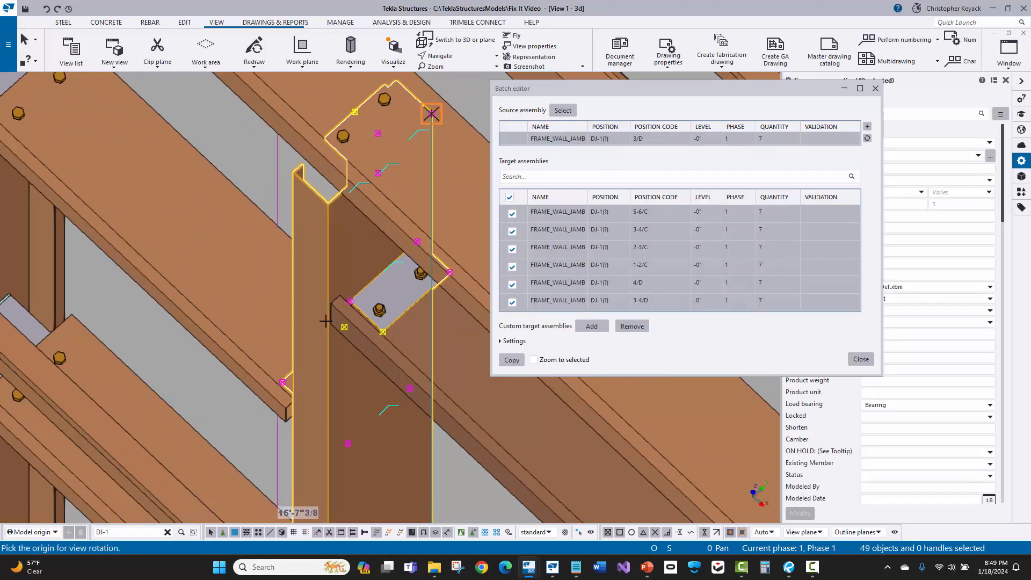
pyautogui.click(332, 303)
pyautogui.keyDown('ctrl'); pyautogui.moveTo(271, 346); pyautogui.dragTo(354, 247, button='middle'); pyautogui.keyUp('ctrl')
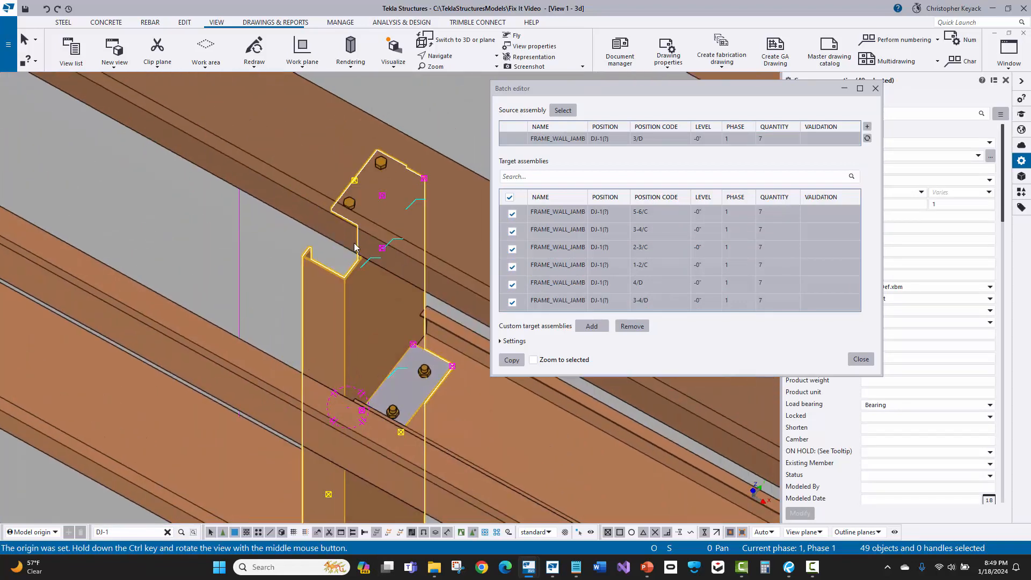
pyautogui.scroll(5, 354, 222)
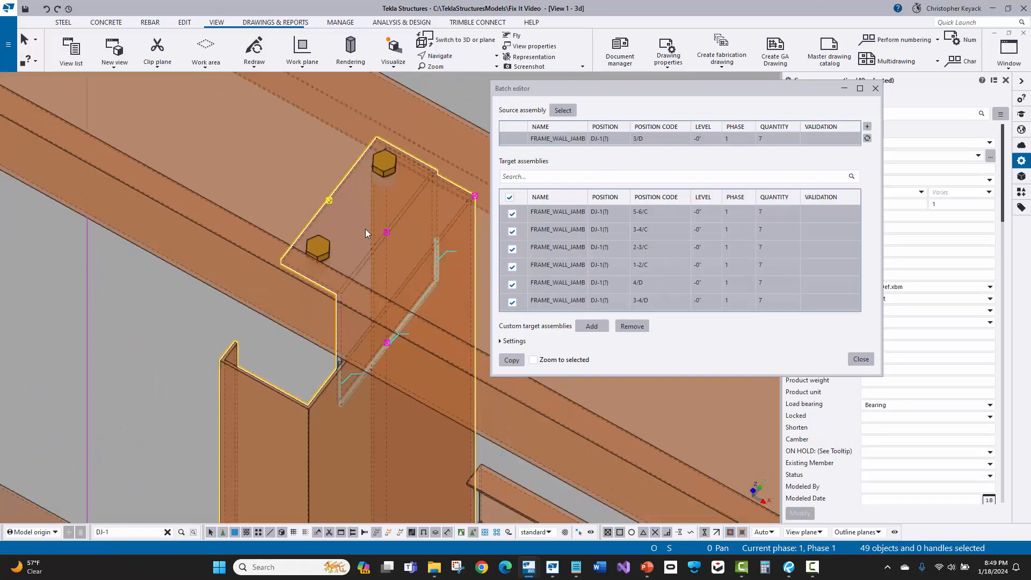
pyautogui.scroll(2, 366, 172)
pyautogui.scroll(-5, 369, 157)
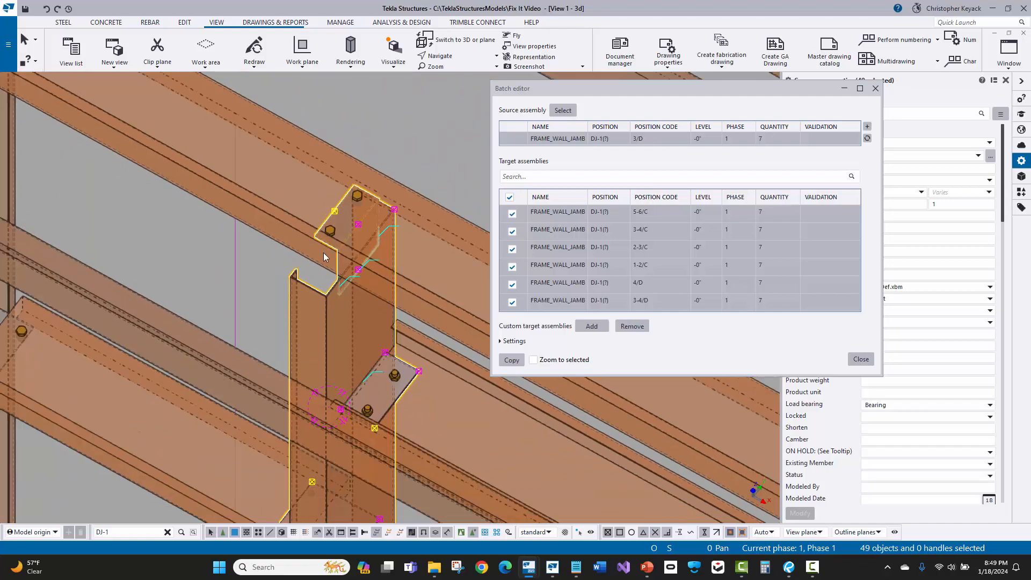
# Examine the lower girt clip and its bolts on the neighbouring DJ-1 jamb and clear the selection.
pyautogui.moveTo(304, 376); pyautogui.dragTo(451, 386, button='middle')
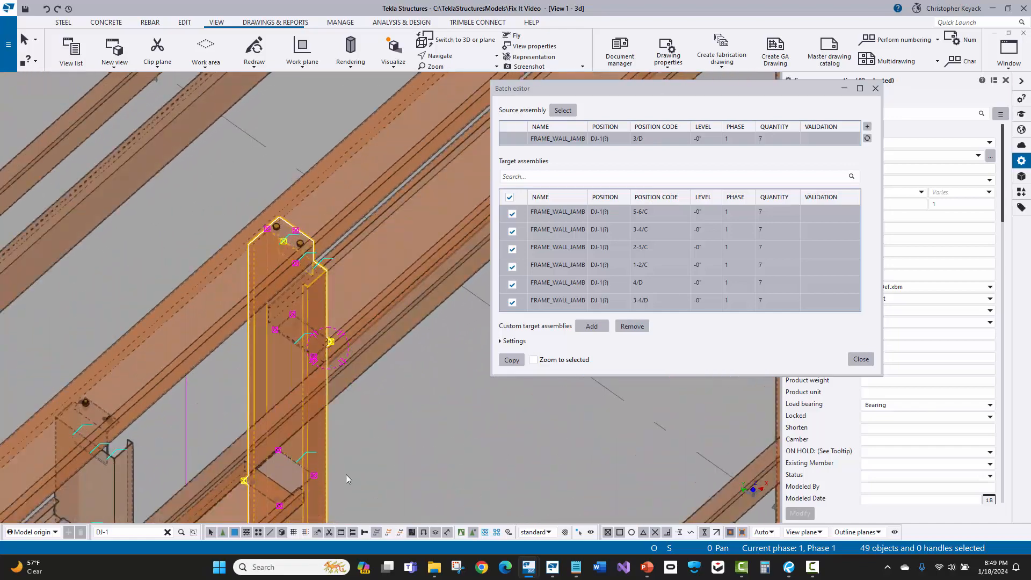
pyautogui.moveTo(290, 499); pyautogui.dragTo(308, 315, button='middle')
pyautogui.scroll(6, 308, 320)
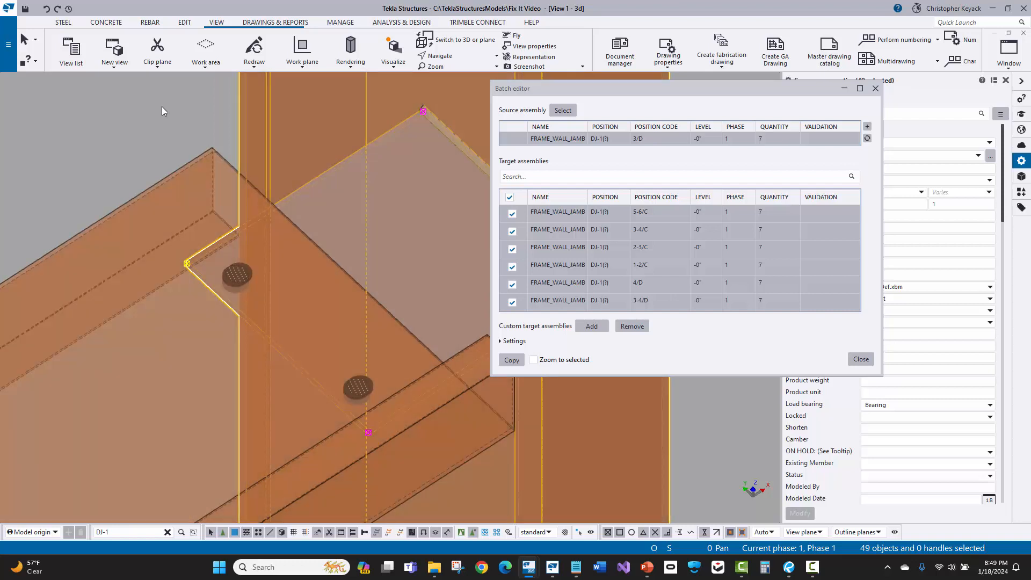
pyautogui.scroll(-4, 237, 268)
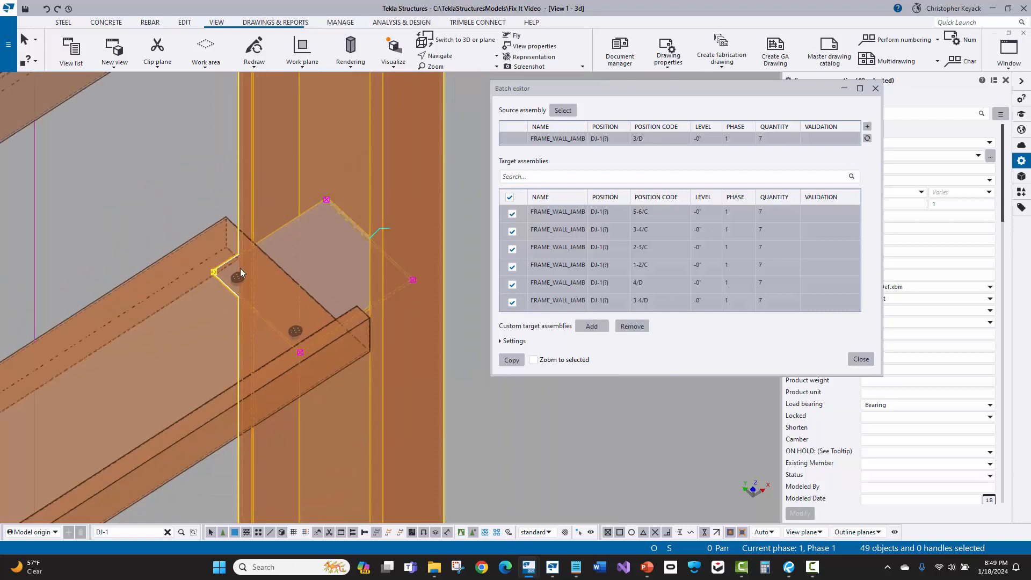
pyautogui.click(211, 216)
pyautogui.scroll(3, 240, 282)
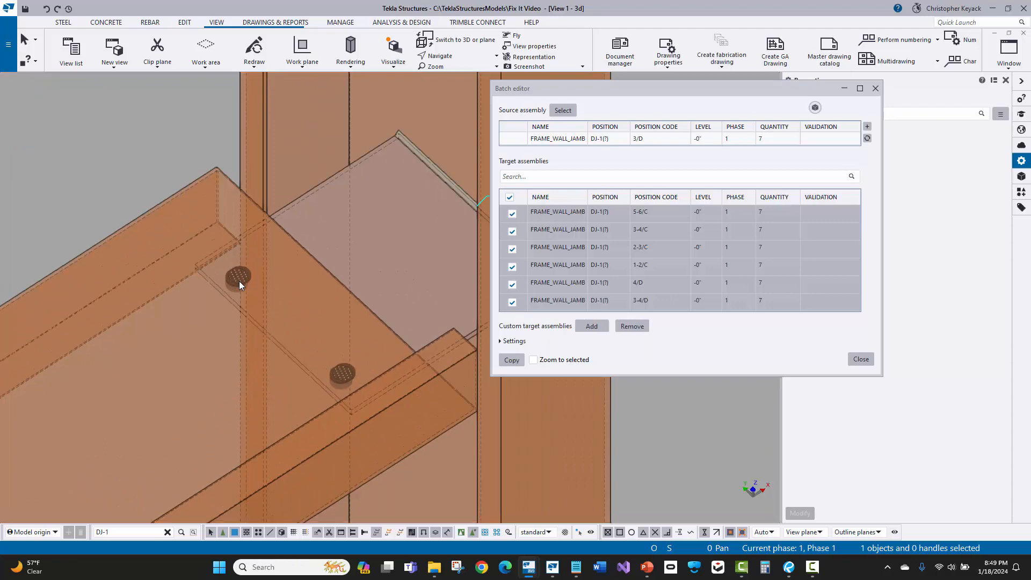
pyautogui.click(239, 279)
pyautogui.click(128, 161)
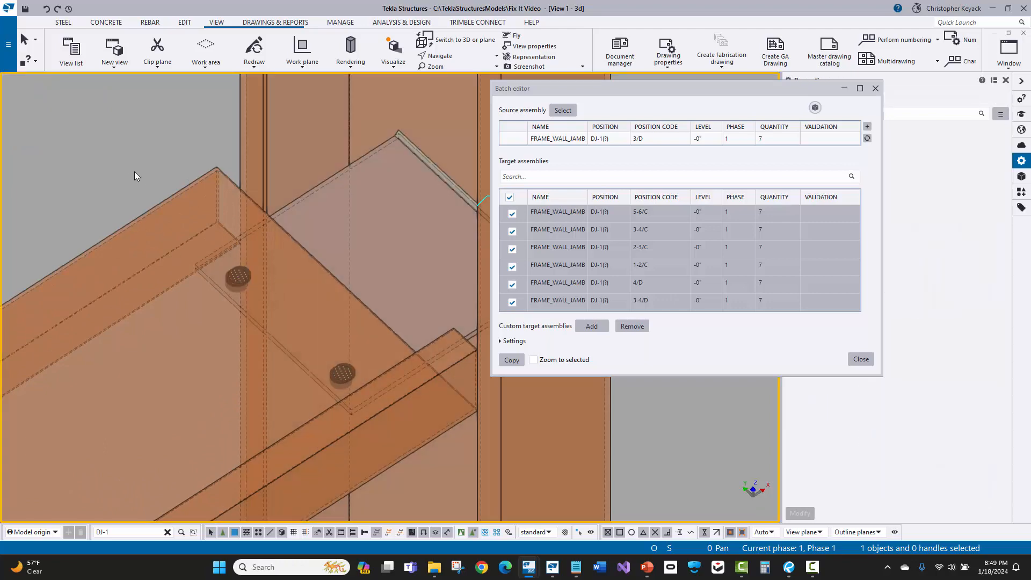
# Close the Batch editor and check the clips and bolts where the other jambs meet the girts and the column.
pyautogui.click(861, 359)
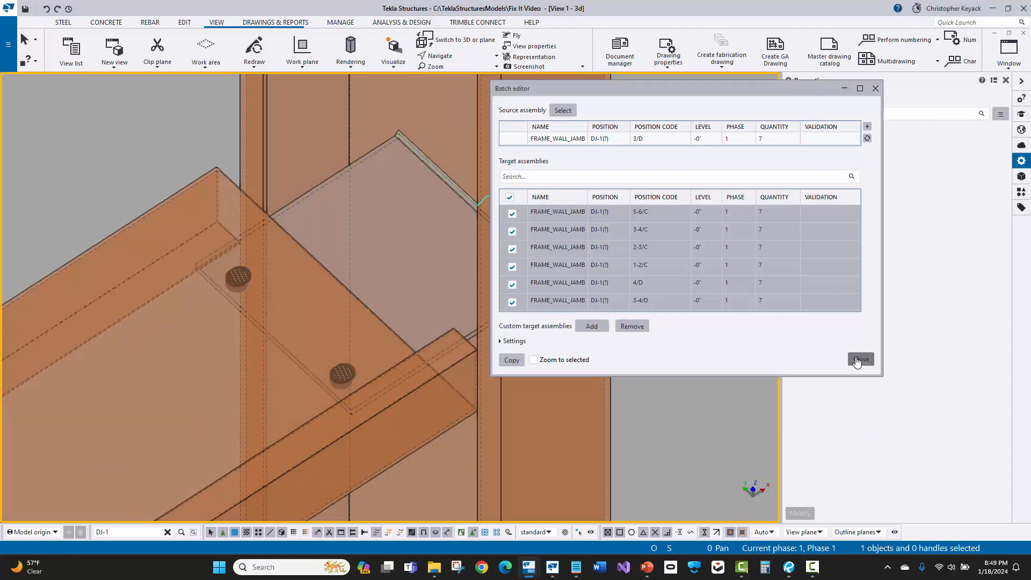
pyautogui.scroll(-3, 284, 231)
pyautogui.scroll(-2, 284, 231)
pyautogui.click(499, 236)
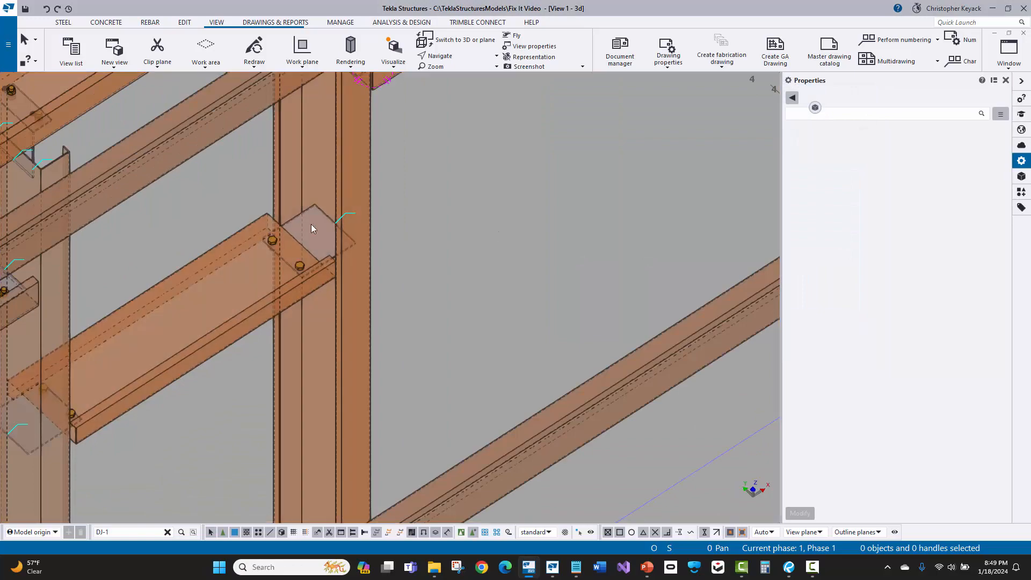
pyautogui.moveTo(281, 218); pyautogui.dragTo(416, 494, button='middle')
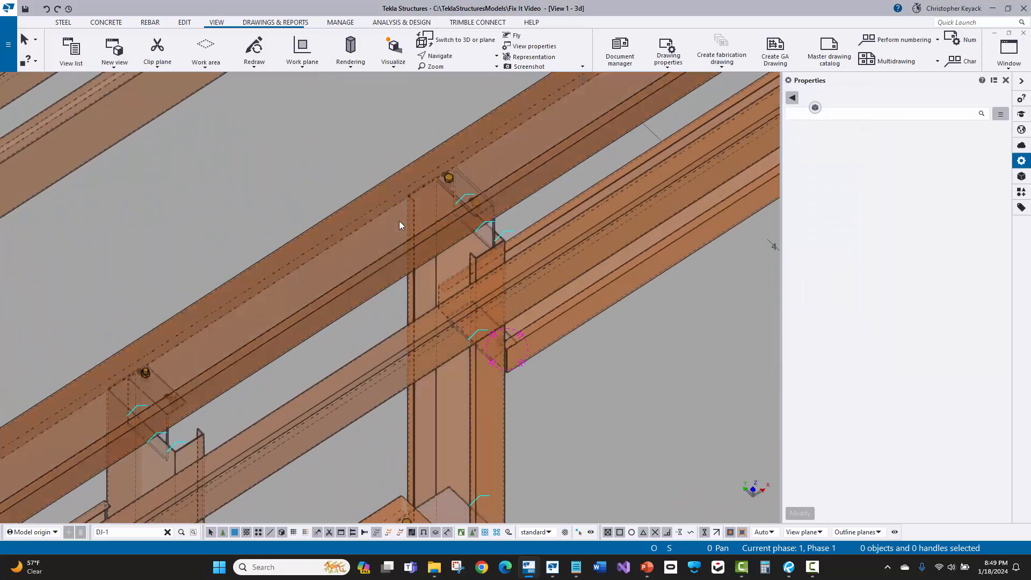
pyautogui.scroll(-3, 471, 246)
pyautogui.keyDown('ctrl'); pyautogui.moveTo(462, 323); pyautogui.dragTo(282, 387, button='middle'); pyautogui.keyUp('ctrl')
pyautogui.scroll(5, 311, 295)
pyautogui.moveTo(205, 260); pyautogui.dragTo(337, 442, button='middle')
pyautogui.scroll(2, 343, 353)
pyautogui.moveTo(406, 268); pyautogui.dragTo(430, 331, button='middle')
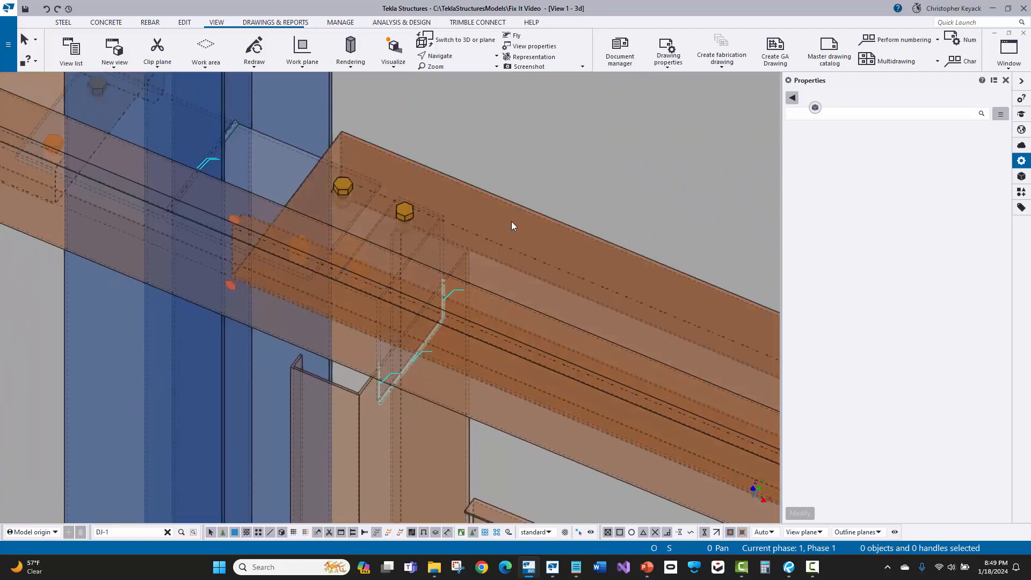
pyautogui.click(575, 149)
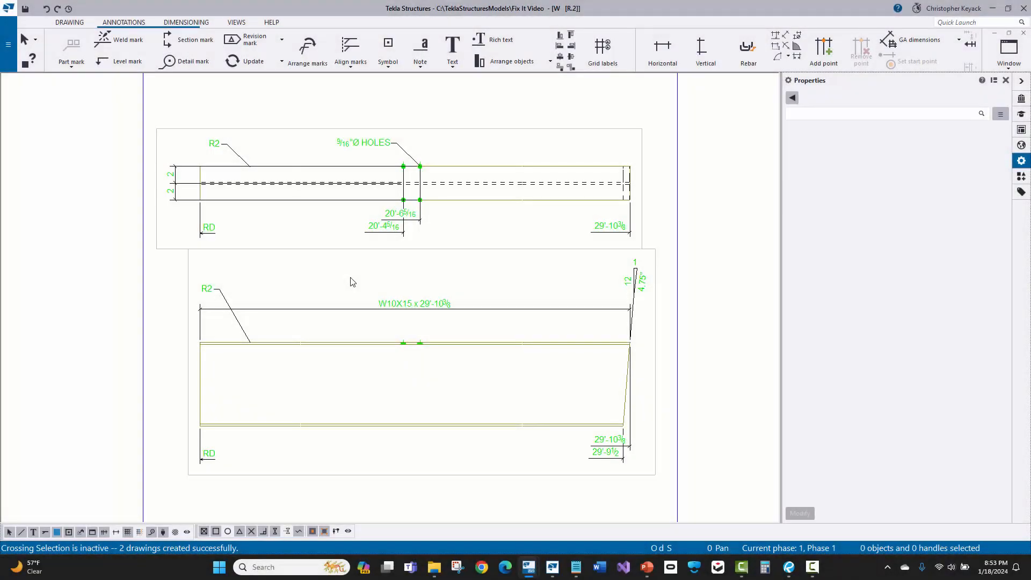
# Examine the 9/16" hole dimensions on drawing R2 and the beam's quantity in the workshop material list.
pyautogui.scroll(4, 403, 164)
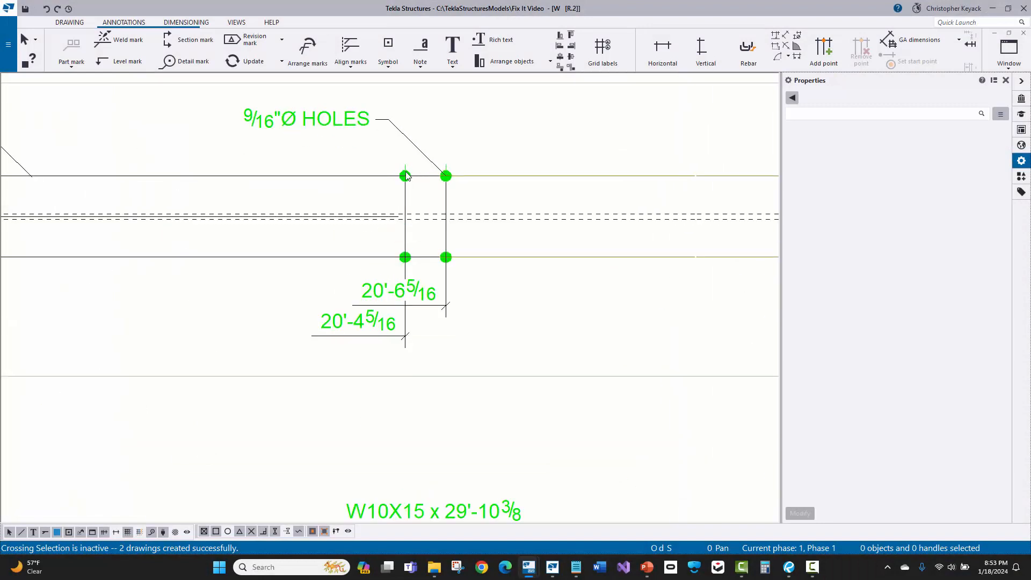
pyautogui.scroll(-4, 406, 179)
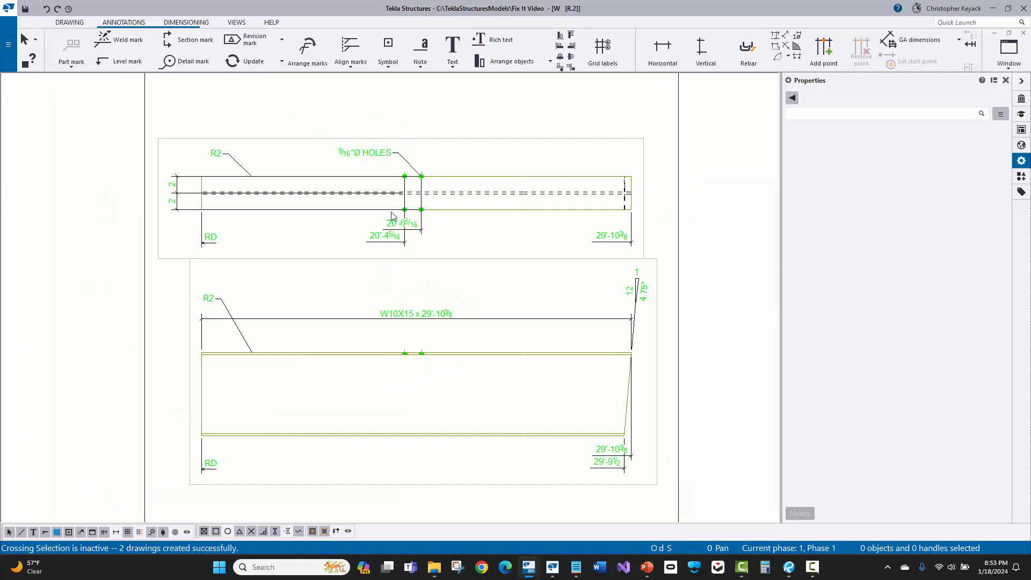
pyautogui.scroll(-2, 388, 217)
pyautogui.moveTo(328, 485); pyautogui.dragTo(338, 345, button='middle')
pyautogui.scroll(6, 362, 439)
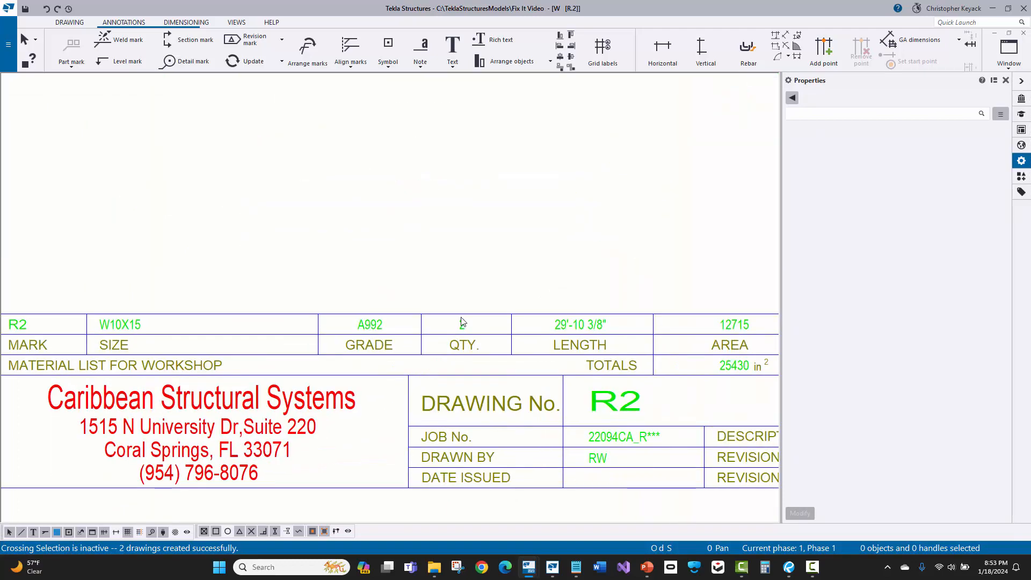
pyautogui.scroll(-2, 445, 326)
pyautogui.moveTo(444, 261); pyautogui.dragTo(414, 446, button='middle')
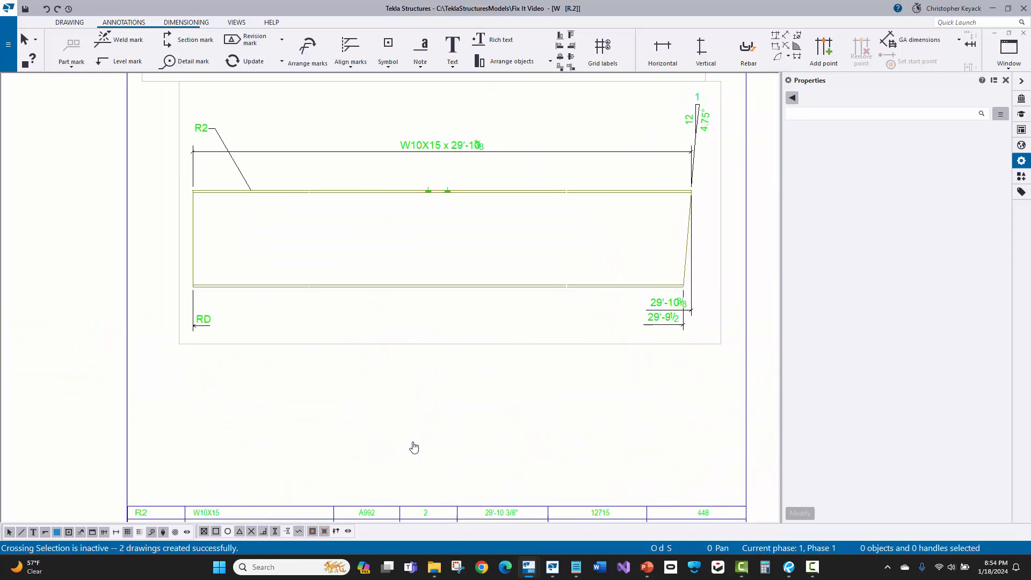
pyautogui.moveTo(403, 304); pyautogui.dragTo(378, 498, button='middle')
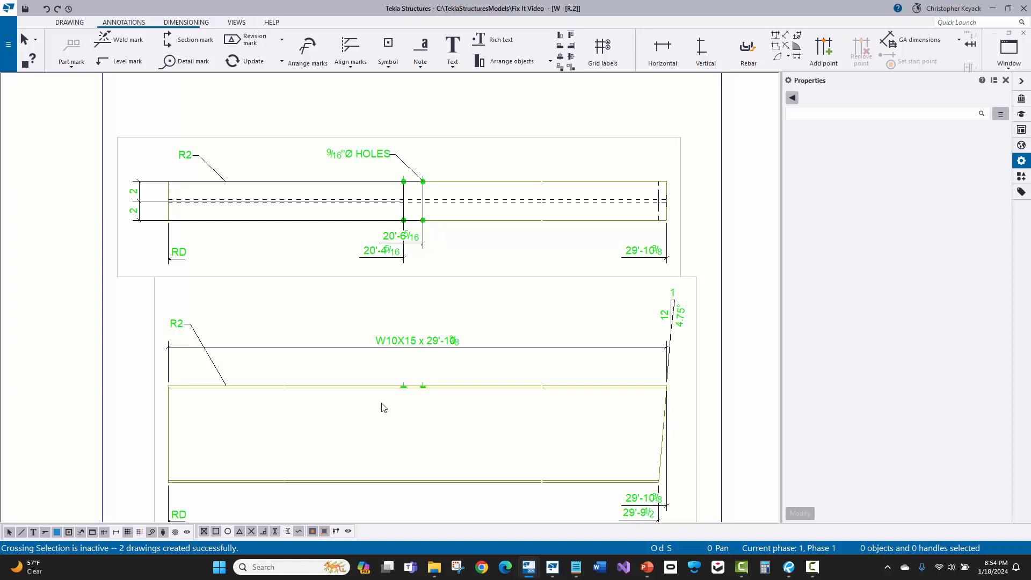
pyautogui.moveTo(383, 407); pyautogui.dragTo(409, 366, button='middle')
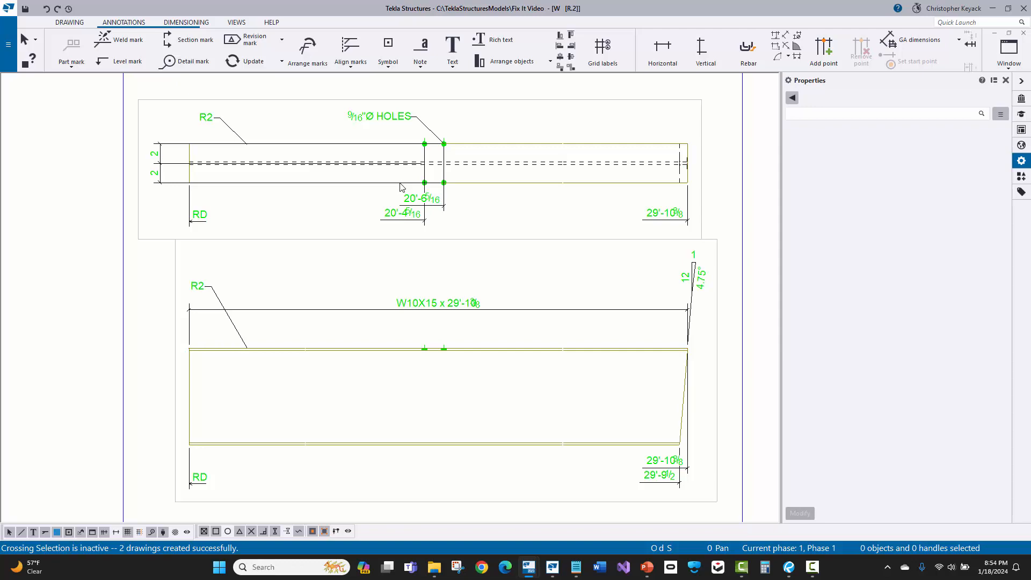
pyautogui.scroll(-8, 398, 182)
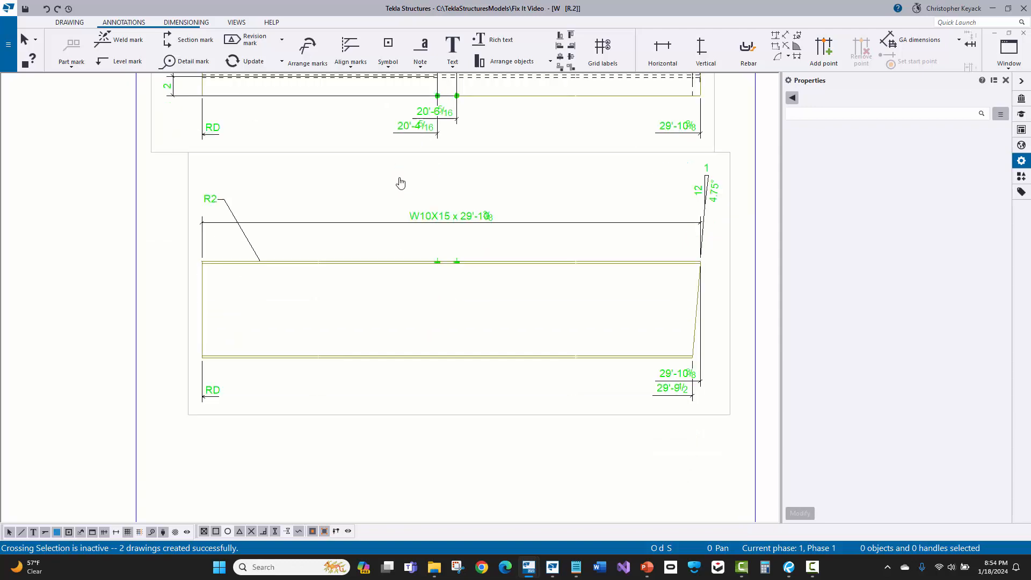
pyautogui.scroll(2, 500, 363)
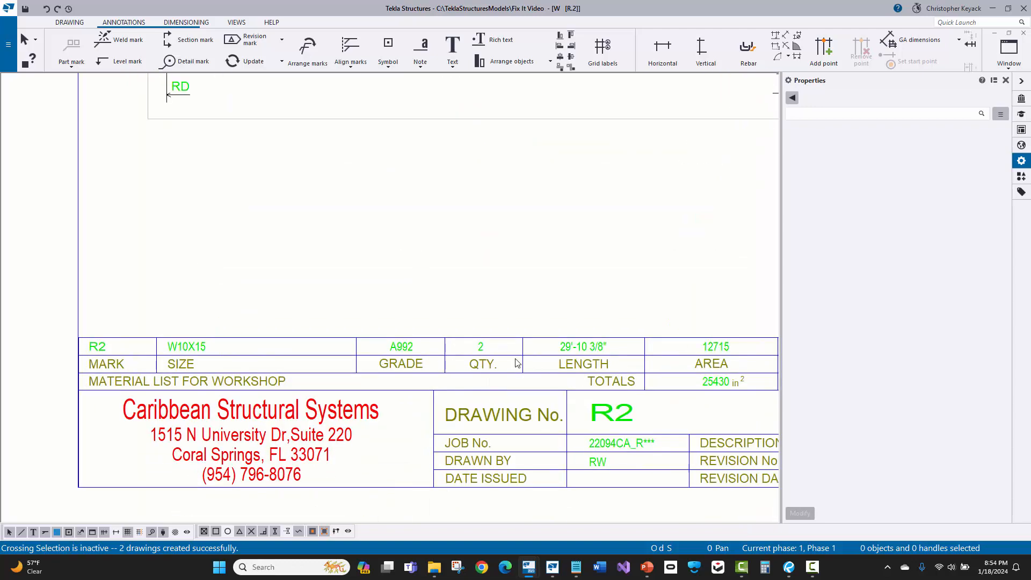
pyautogui.scroll(-2, 517, 358)
pyautogui.moveTo(475, 241)
pyautogui.mouseDown(button='middle')
pyautogui.moveTo(421, 447)
pyautogui.moveTo(394, 503)
pyautogui.mouseUp(button='middle')
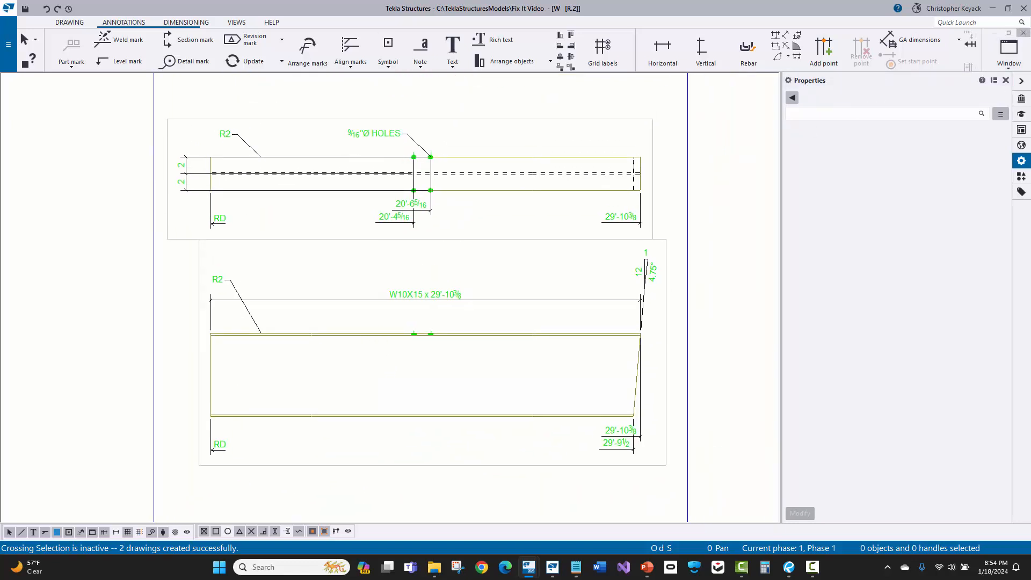
# Close the R2 drawing and select its parts in the model from the Document manager.
pyautogui.click(1022, 32)
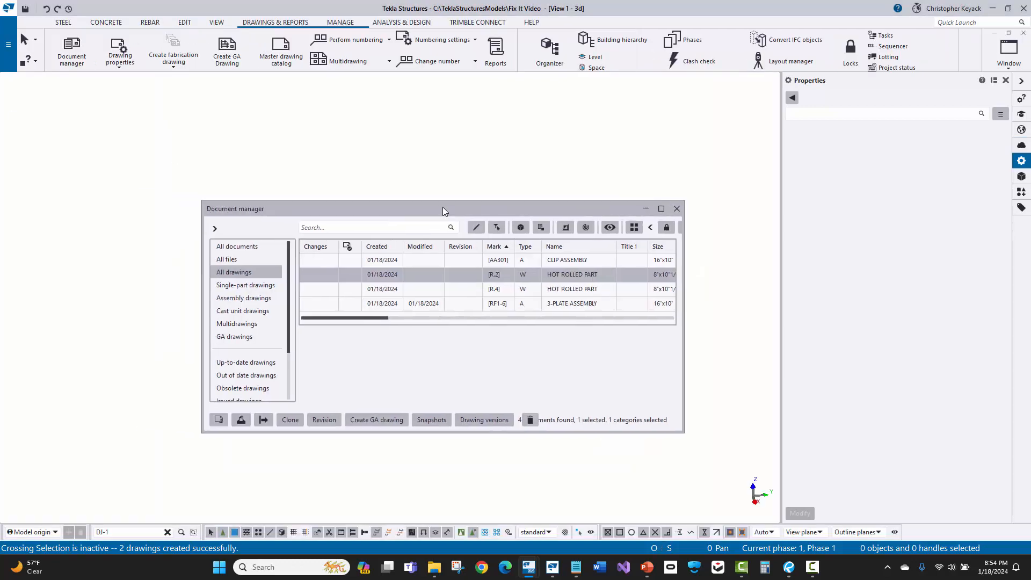
pyautogui.moveTo(439, 209); pyautogui.dragTo(715, 109)
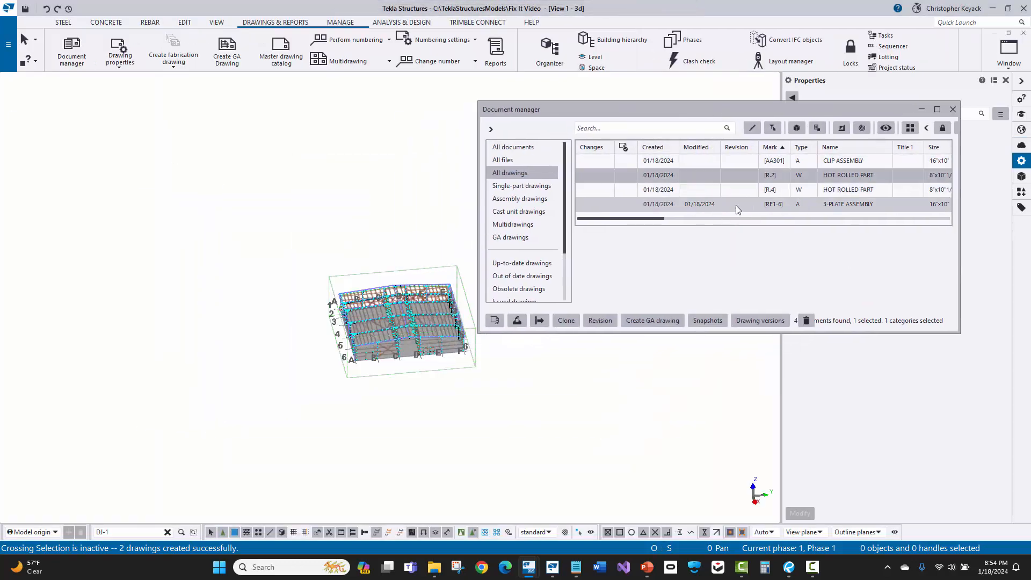
pyautogui.click(796, 129)
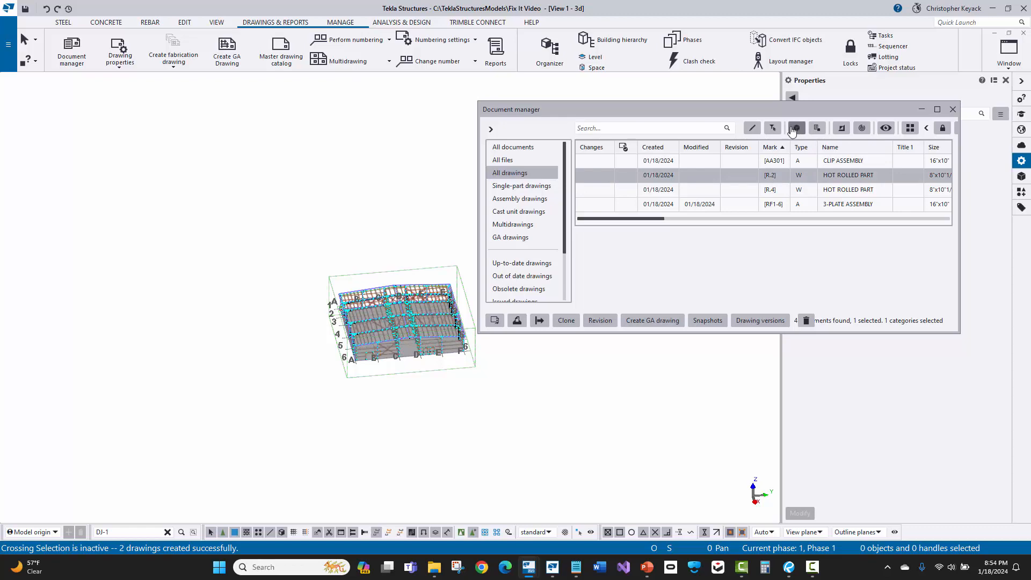
# Zoom the 3D view to the selected W10X15 beams of drawing R.2.
pyautogui.scroll(-6, 212, 326)
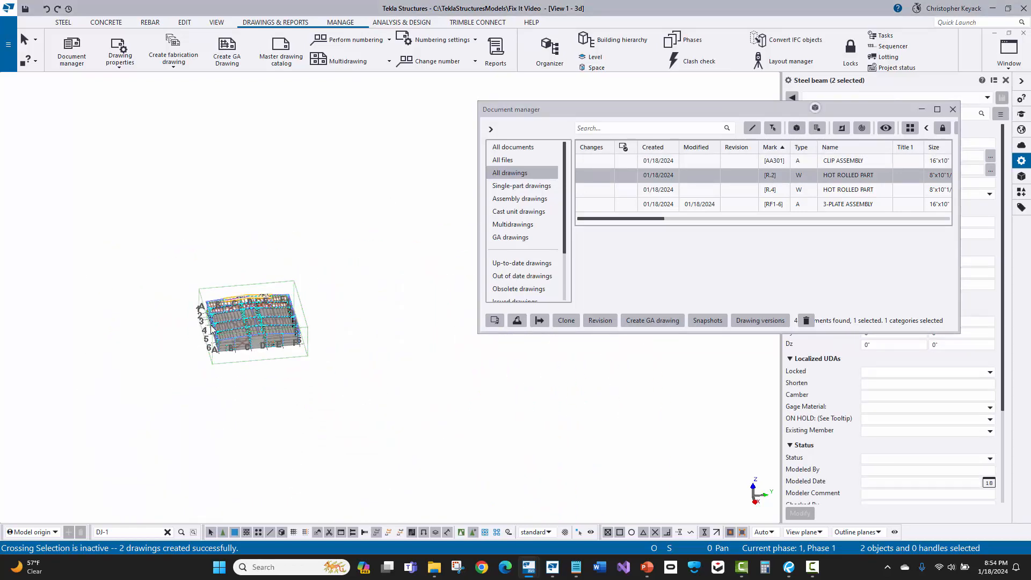
pyautogui.rightClick(247, 223)
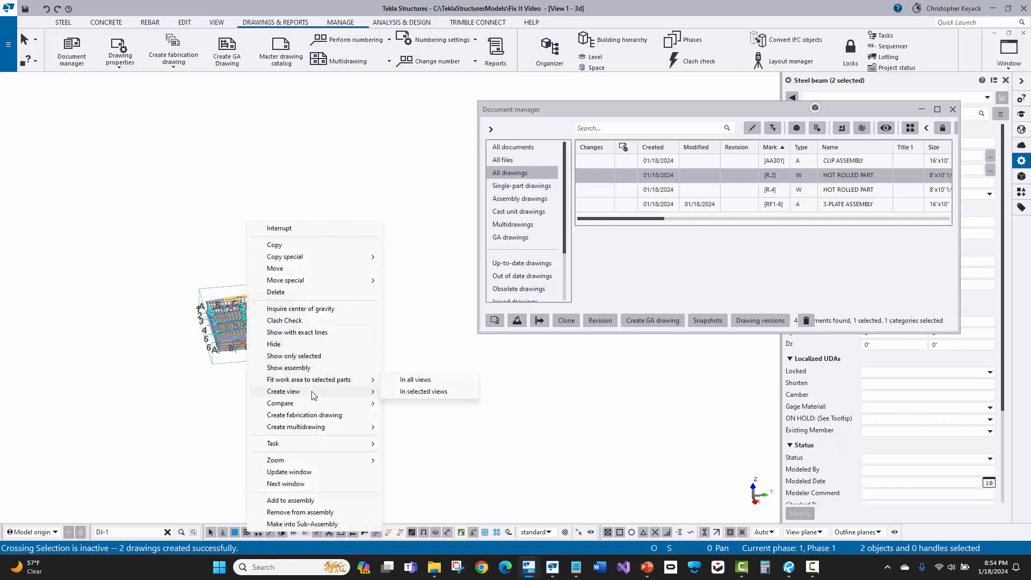
pyautogui.moveTo(344, 460)
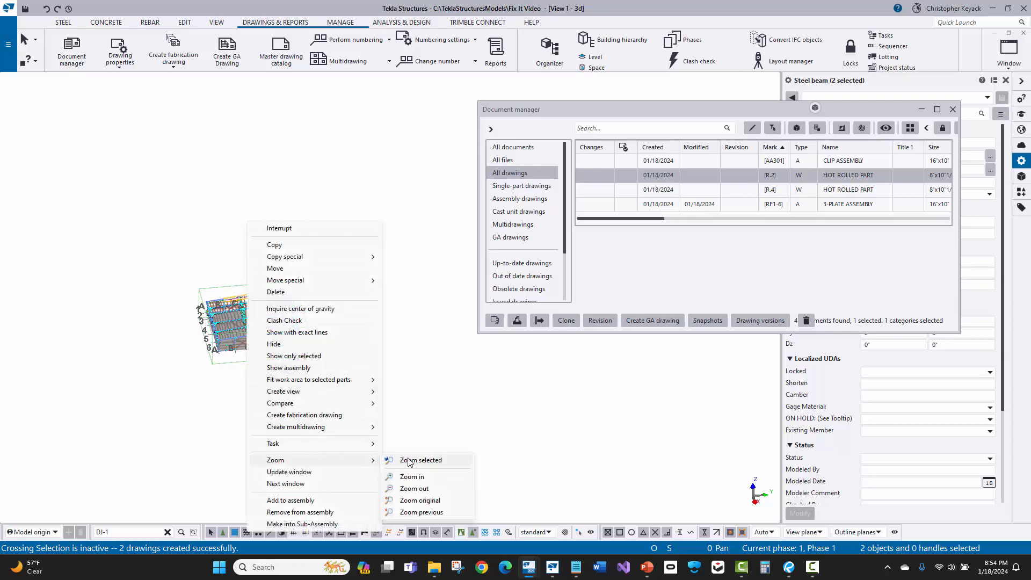
pyautogui.click(407, 459)
pyautogui.moveTo(320, 352); pyautogui.dragTo(261, 385, button='middle')
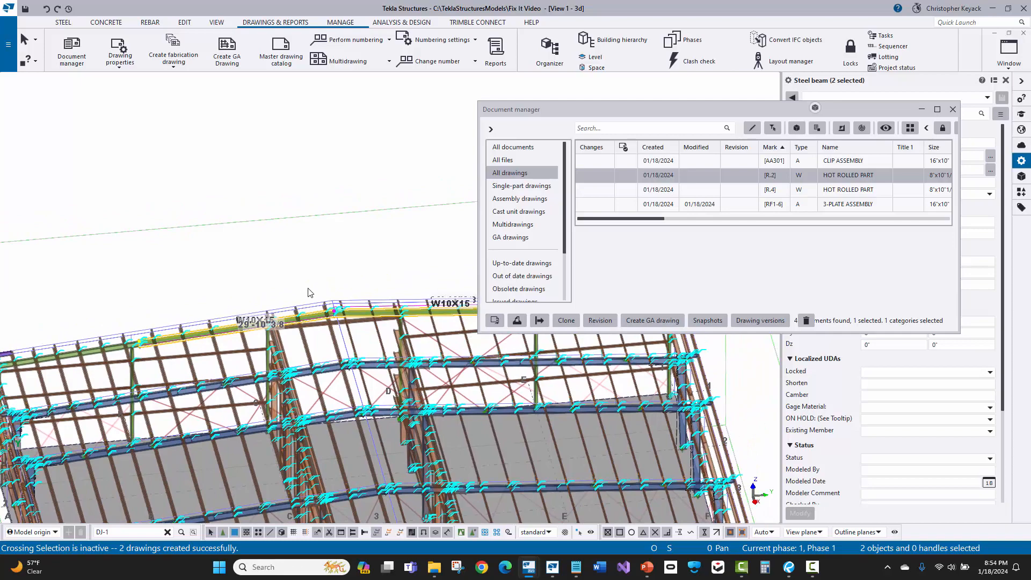
# Select the FRAME_WALL_EAVE member above the W10X15 beam and examine the holes at its end.
pyautogui.scroll(8, 257, 333)
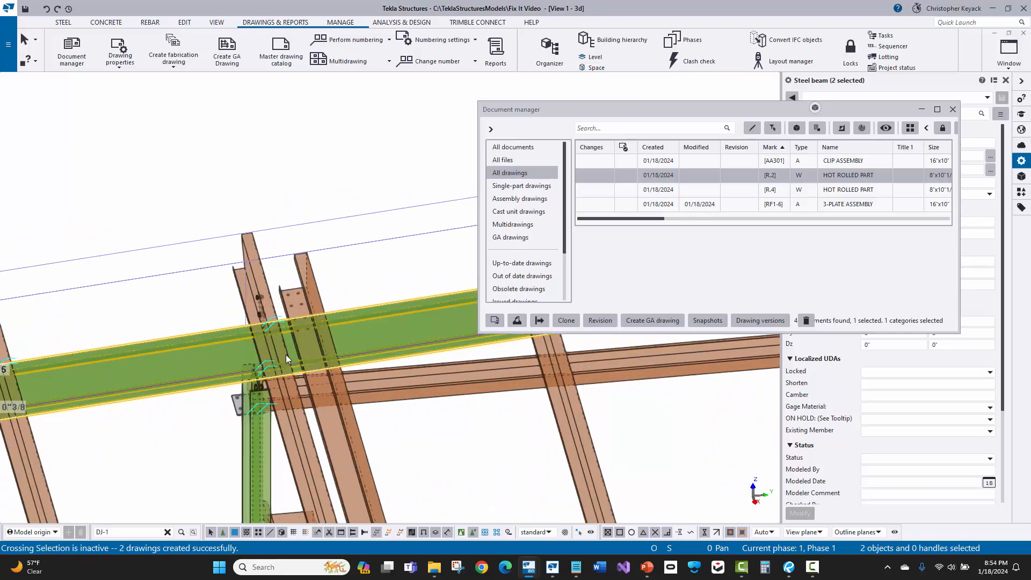
pyautogui.scroll(5, 342, 295)
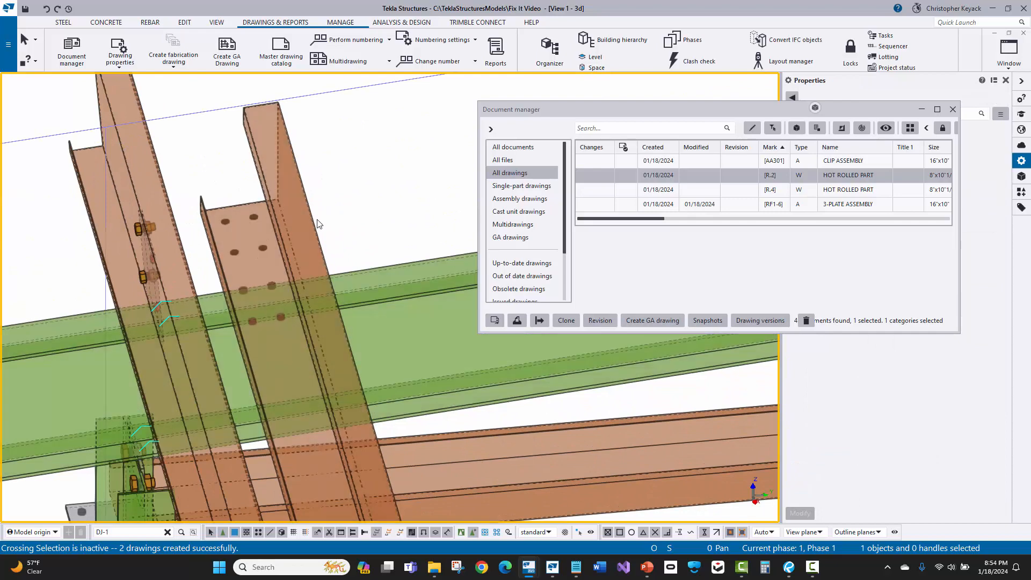
pyautogui.click(314, 220)
pyautogui.moveTo(588, 111); pyautogui.dragTo(619, 243)
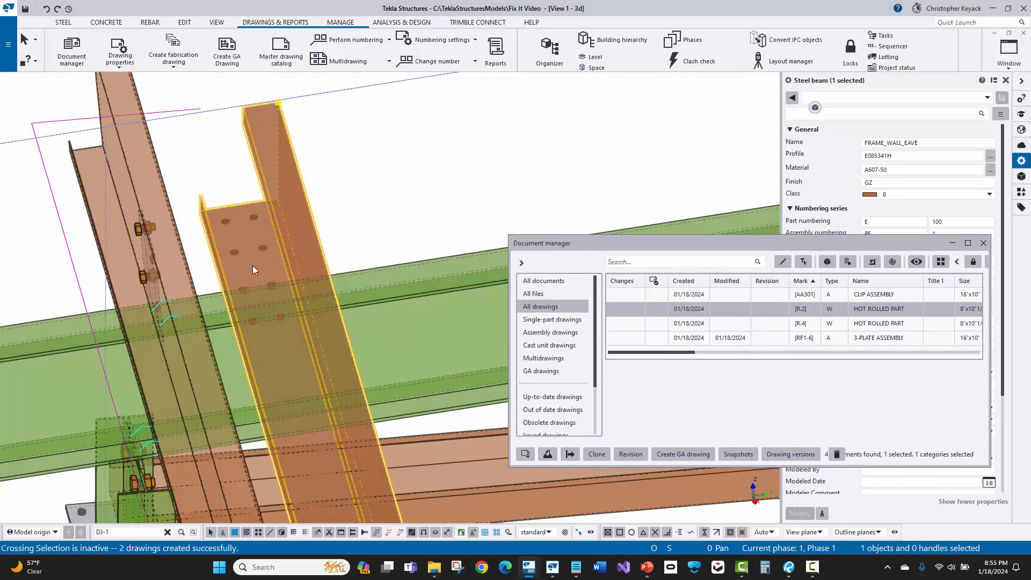
pyautogui.moveTo(247, 228); pyautogui.dragTo(279, 218, button='middle')
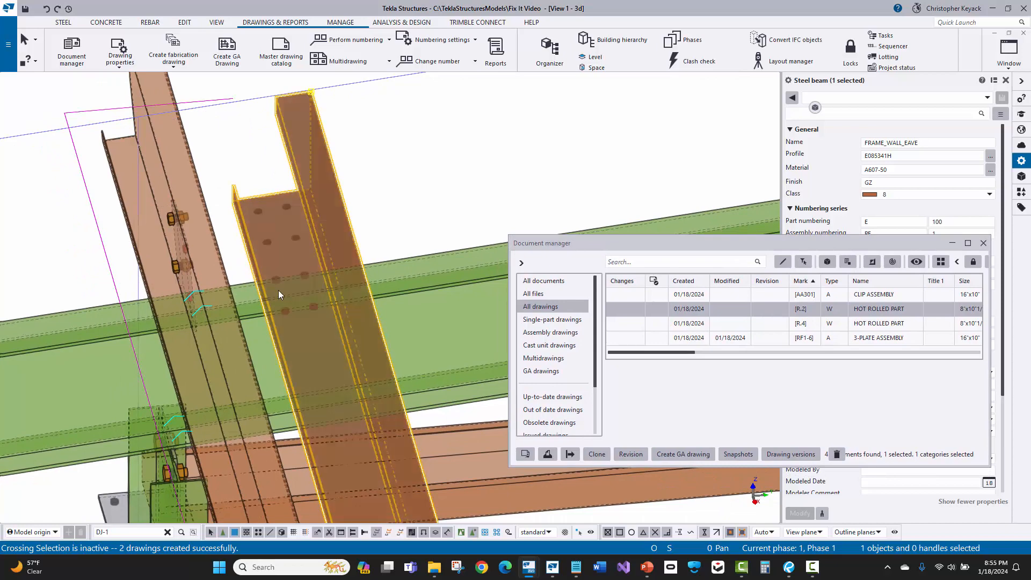
pyautogui.scroll(2, 275, 283)
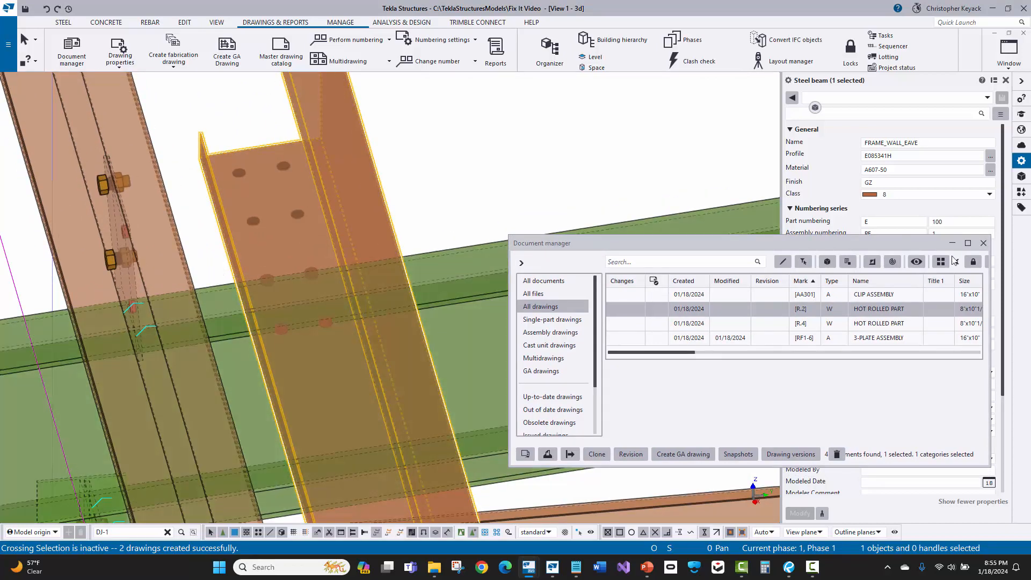
# Close the Document manager and create a new view on the flange plane of the W10X15 beam.
pyautogui.click(982, 243)
pyautogui.click(547, 192)
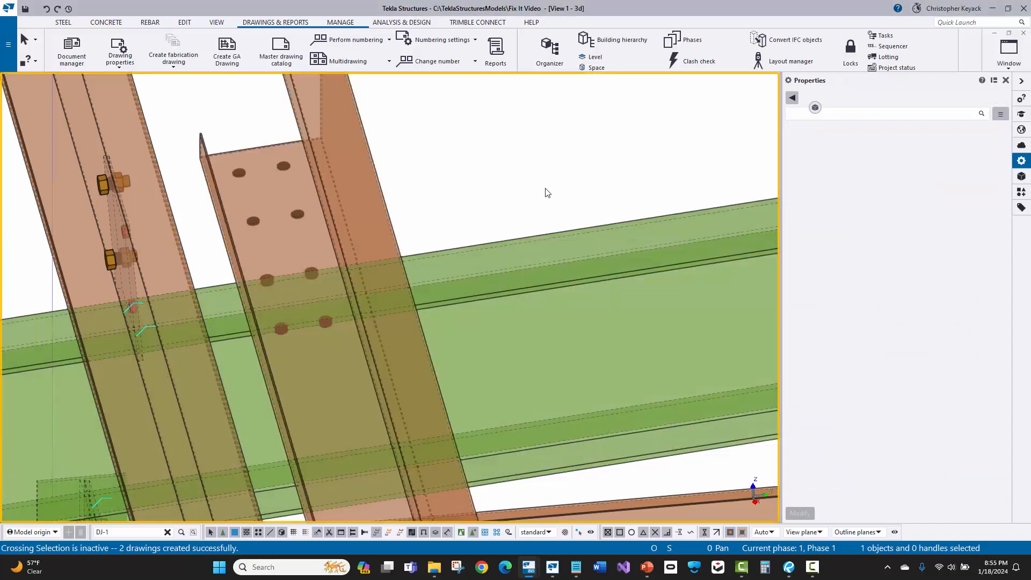
pyautogui.hotkey('ctrl', '4')
pyautogui.moveTo(542, 199); pyautogui.dragTo(514, 230, button='middle')
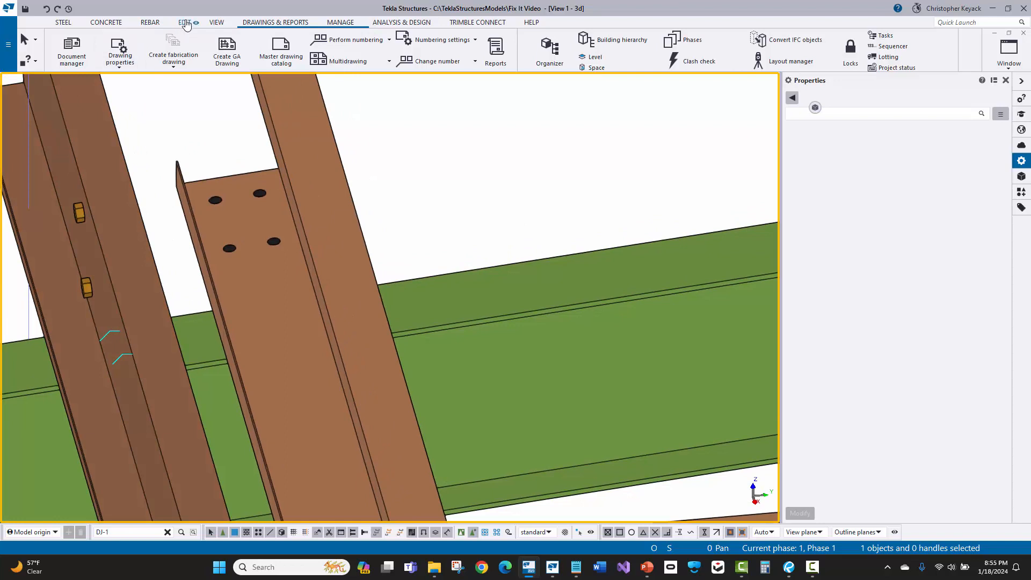
pyautogui.click(214, 22)
pyautogui.click(114, 51)
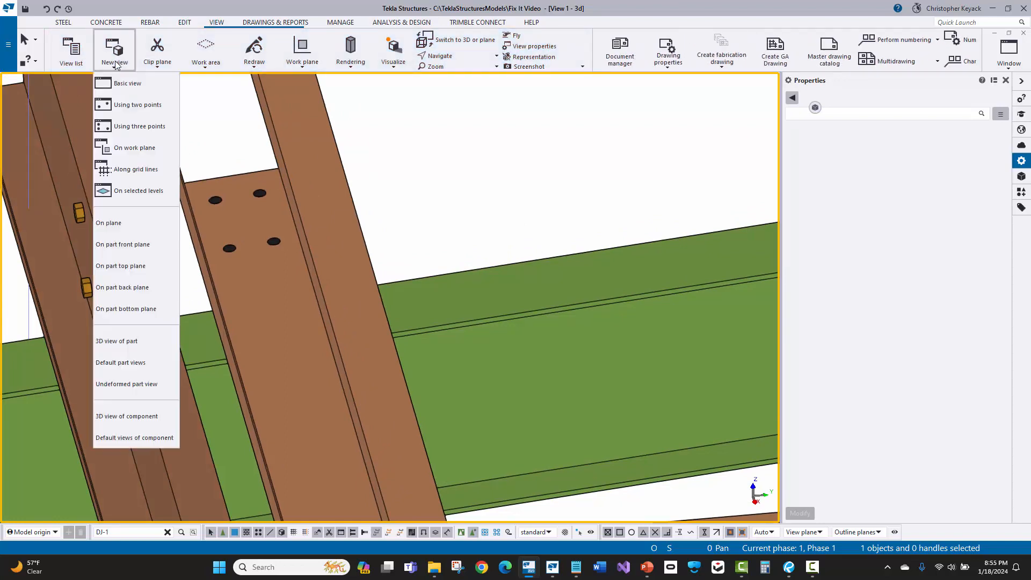
pyautogui.click(127, 229)
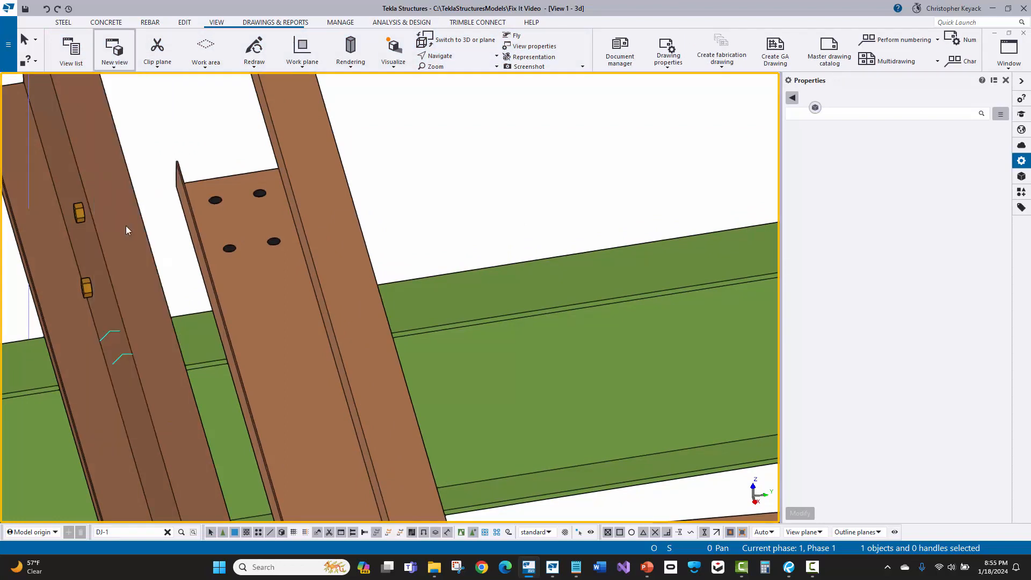
pyautogui.click(522, 282)
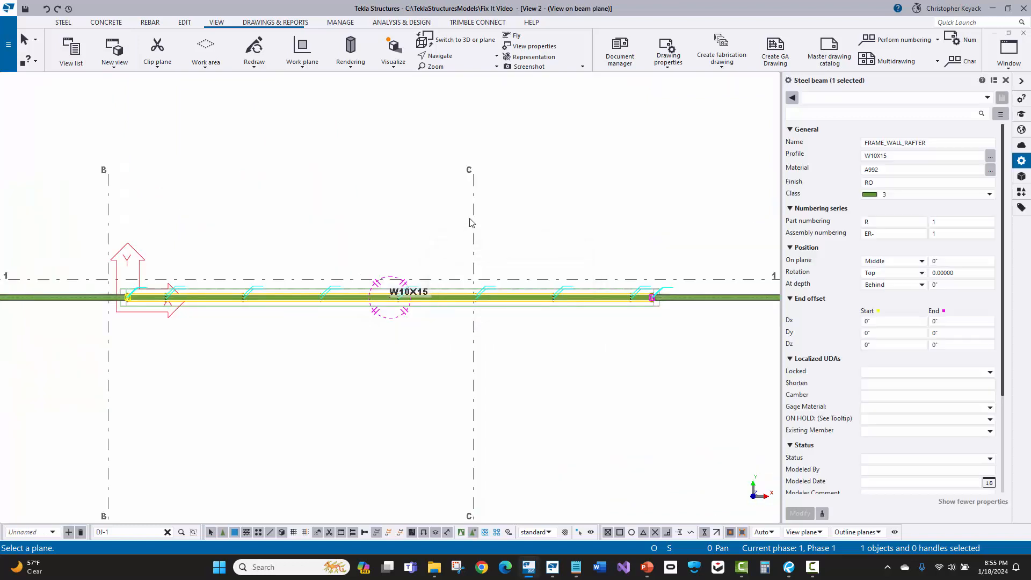
pyautogui.rightClick(286, 216)
pyautogui.click(307, 225)
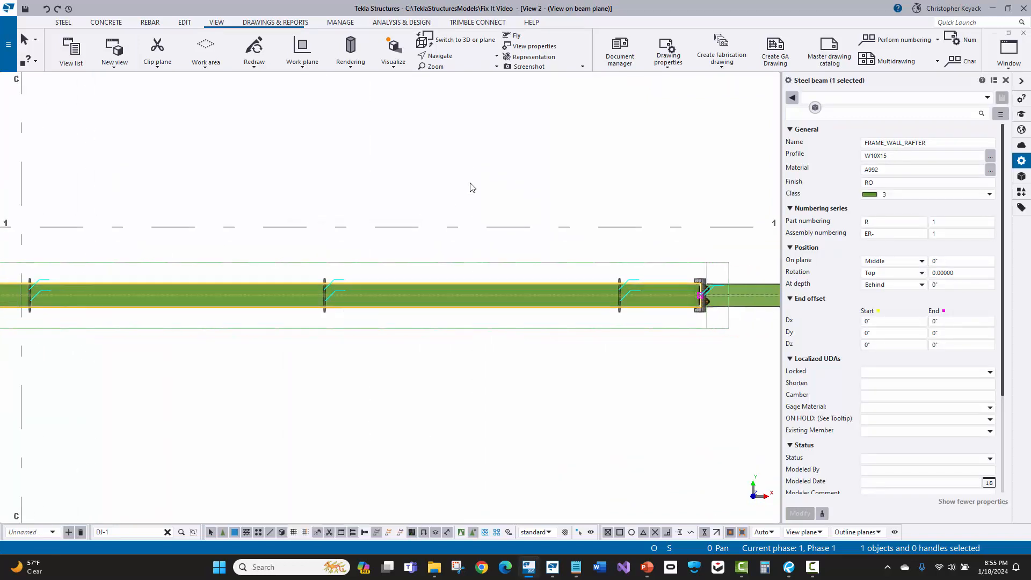
# Set the beam plane view's depth to 4" up and 4" down.
pyautogui.doubleClick(471, 187)
pyautogui.moveTo(593, 238); pyautogui.dragTo(522, 243)
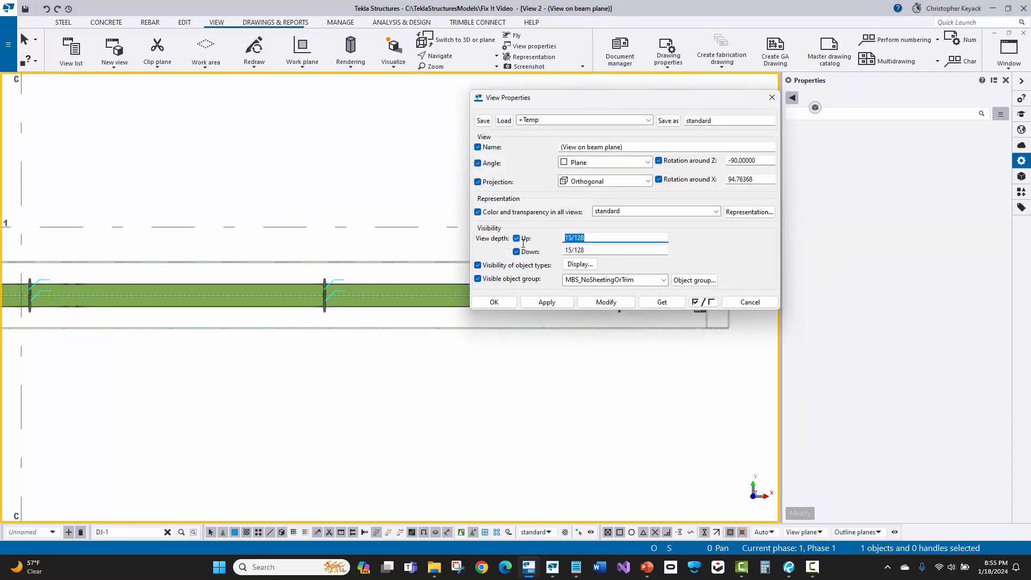
pyautogui.write('4"')
pyautogui.press('Tab')
pyautogui.write('4"')
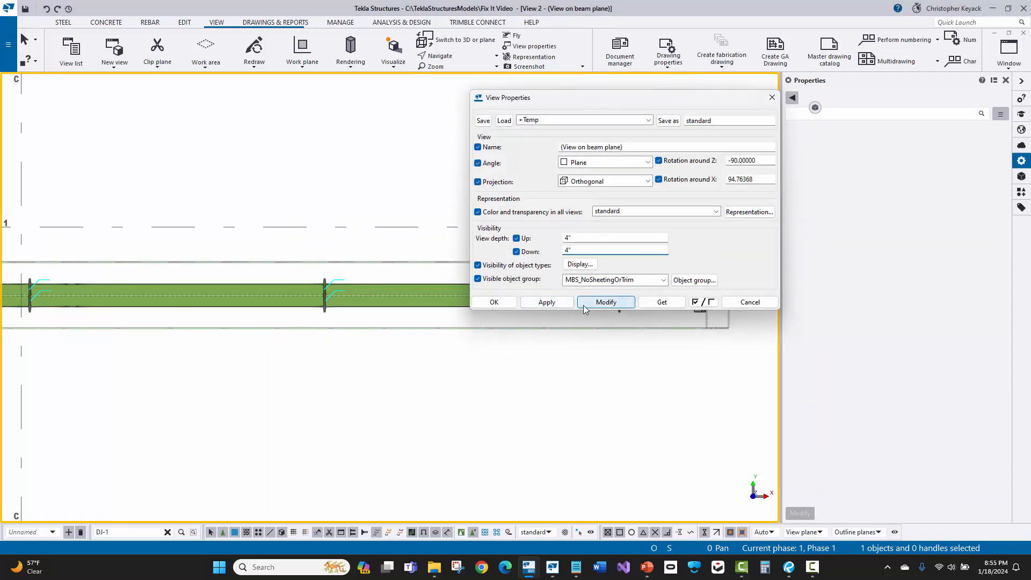
pyautogui.click(605, 302)
pyautogui.click(494, 302)
pyautogui.click(488, 336)
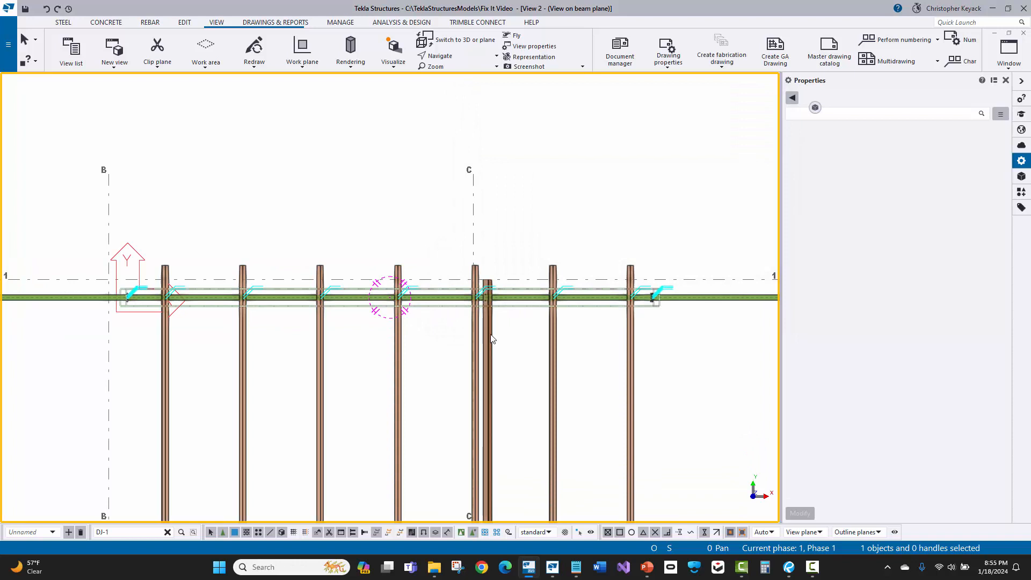
# Look up the W10X15 beam's workable gage in the profile catalog's user attributes, leaving the profile selection unapplied.
pyautogui.scroll(10, 489, 302)
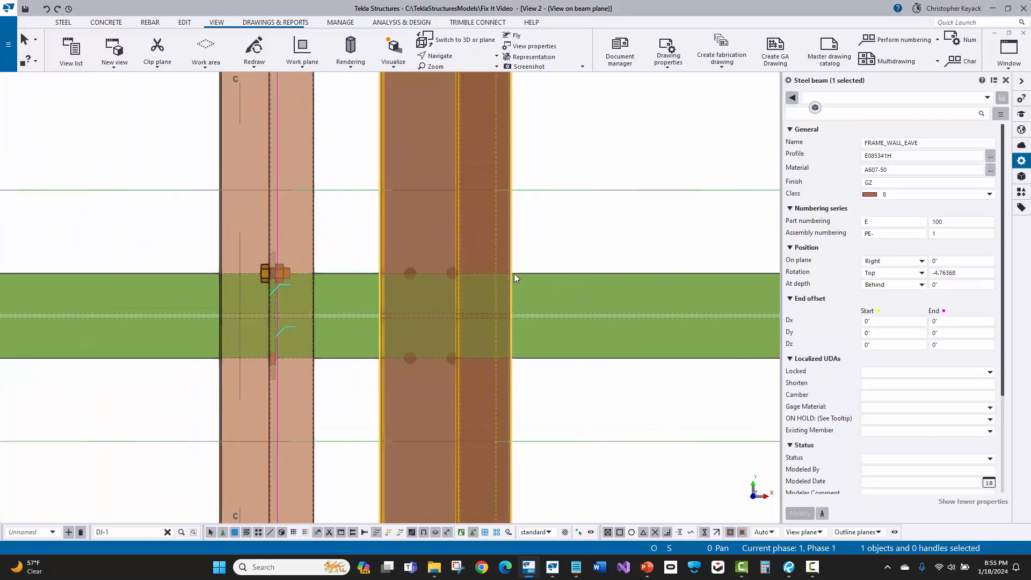
pyautogui.moveTo(540, 252); pyautogui.dragTo(534, 230, button='middle')
pyautogui.scroll(1, 509, 301)
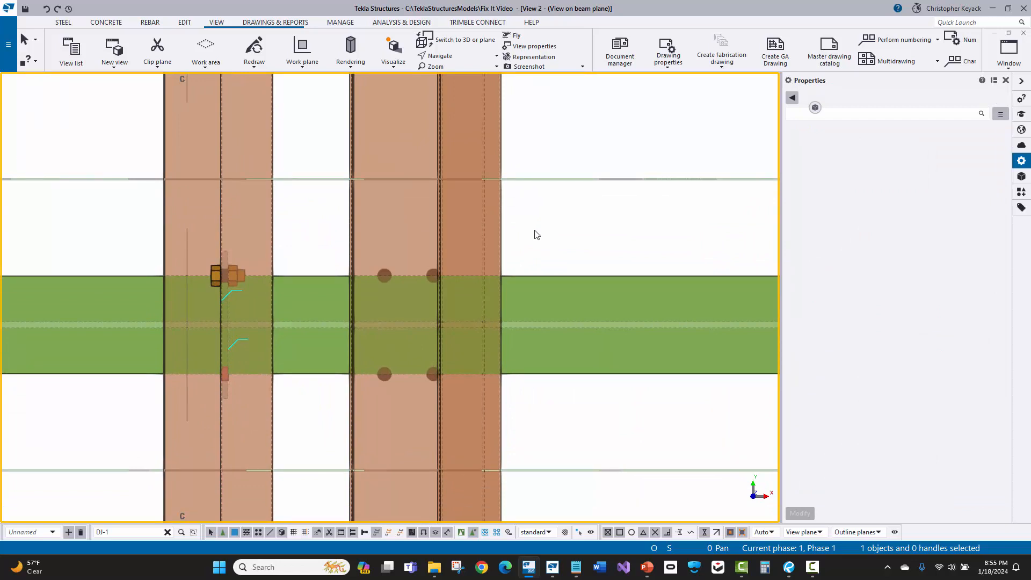
pyautogui.click(552, 276)
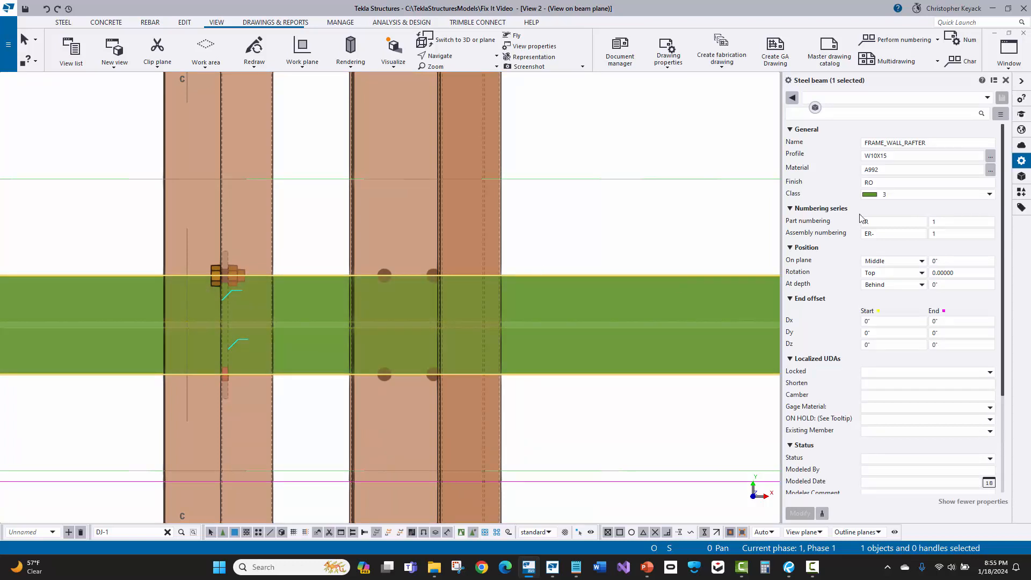
pyautogui.click(990, 156)
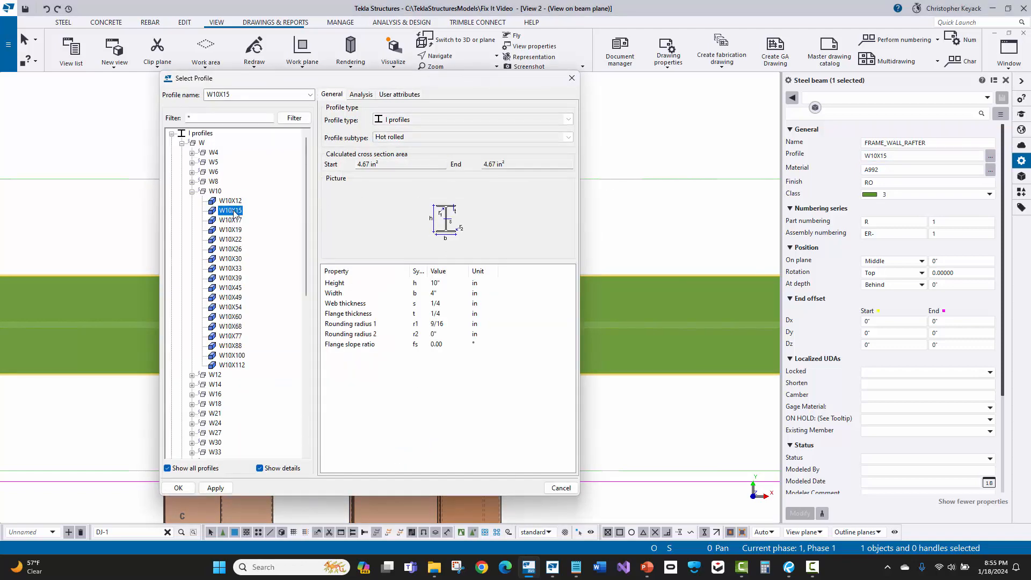
pyautogui.click(392, 95)
pyautogui.click(435, 136)
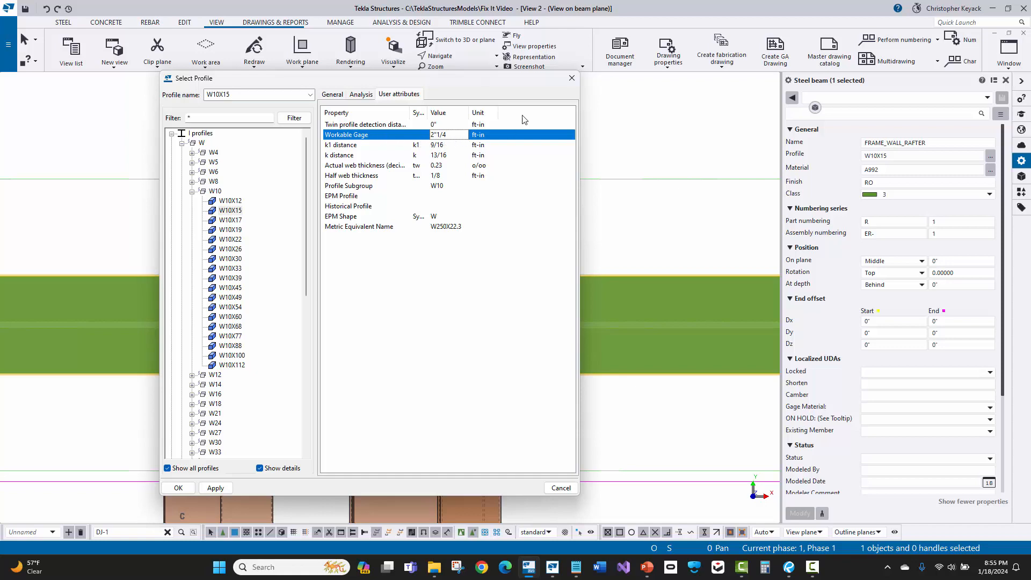
pyautogui.click(566, 82)
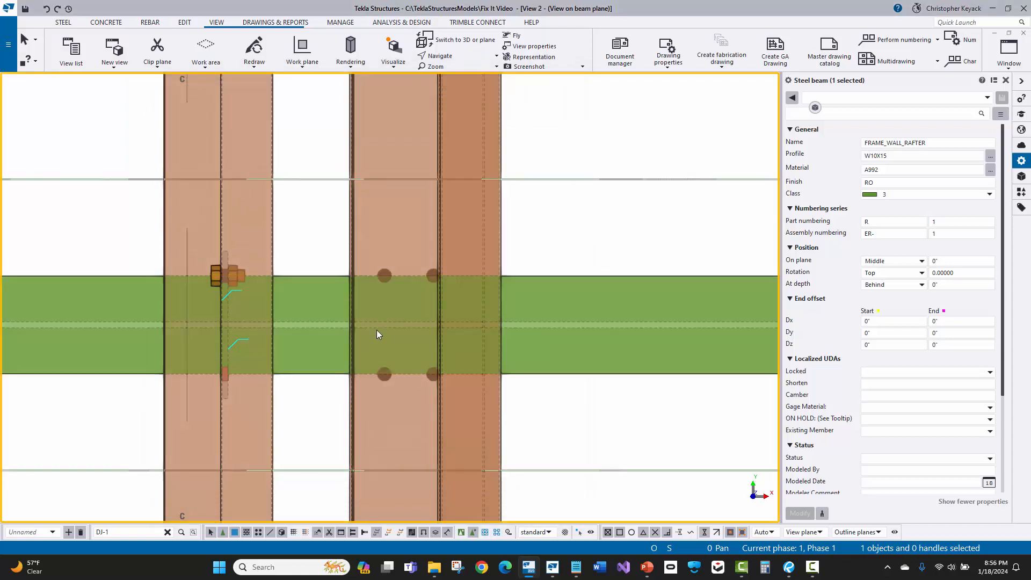
pyautogui.press('Escape')
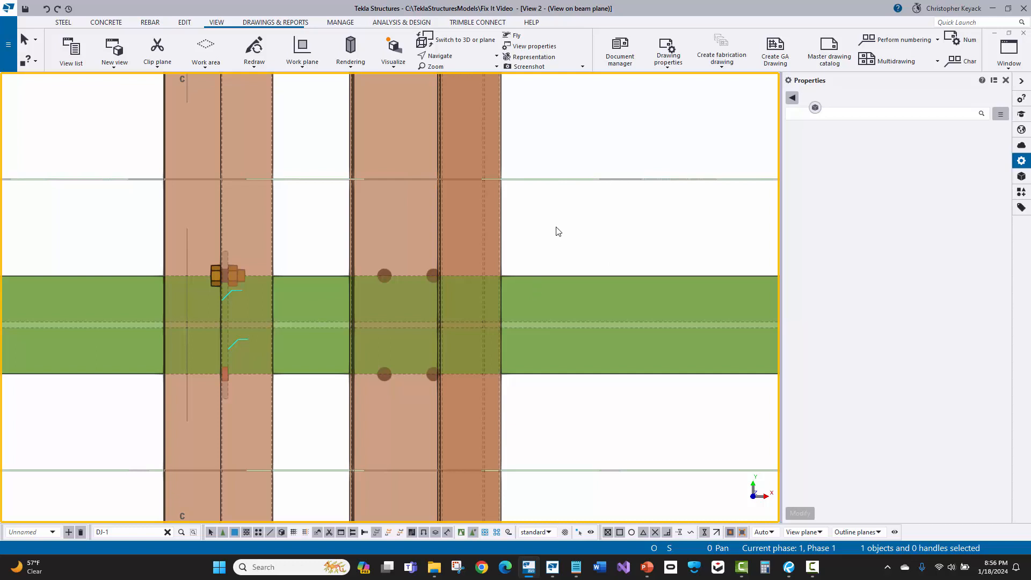
# Find the Const Lines component with the search term "lines" and apply it to the W10X15 beam.
pyautogui.click(1021, 191)
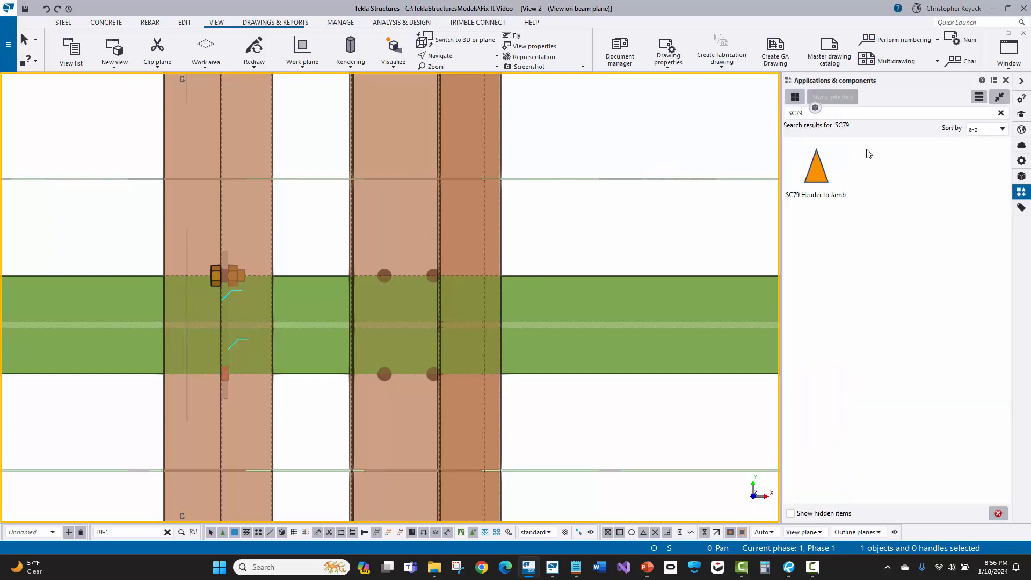
pyautogui.click(1000, 114)
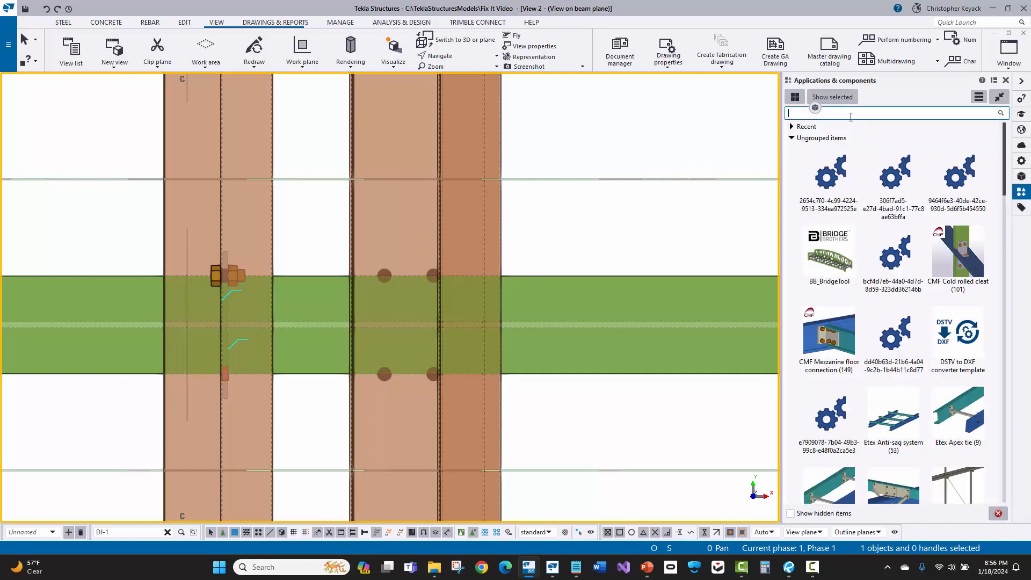
pyautogui.write('lines')
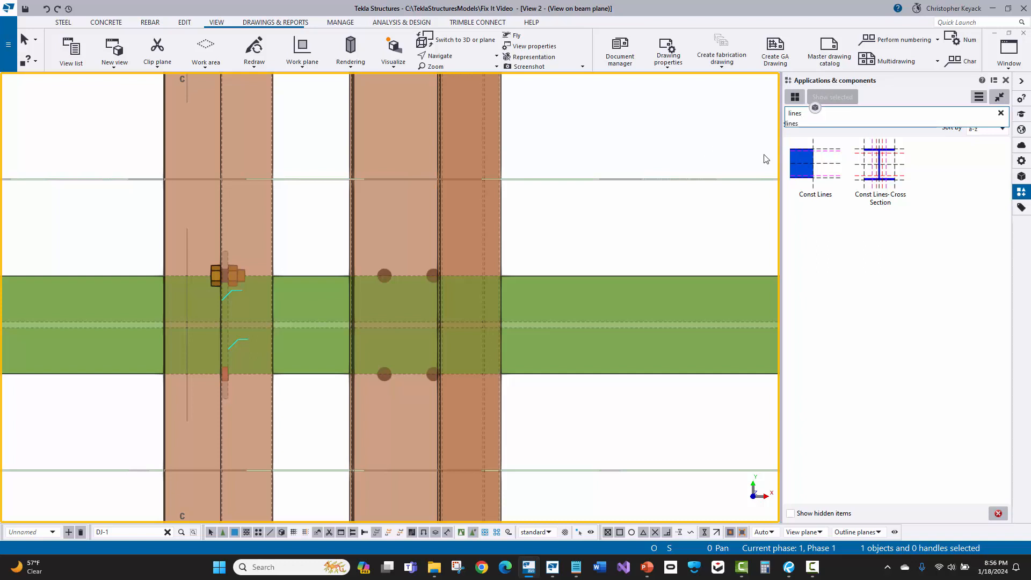
pyautogui.click(818, 172)
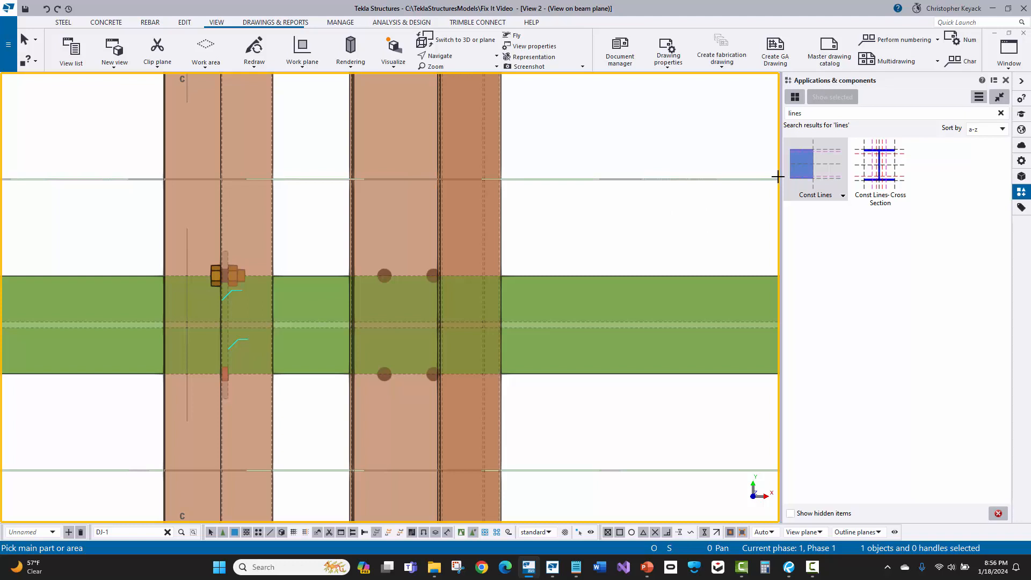
pyautogui.rightClick(605, 225)
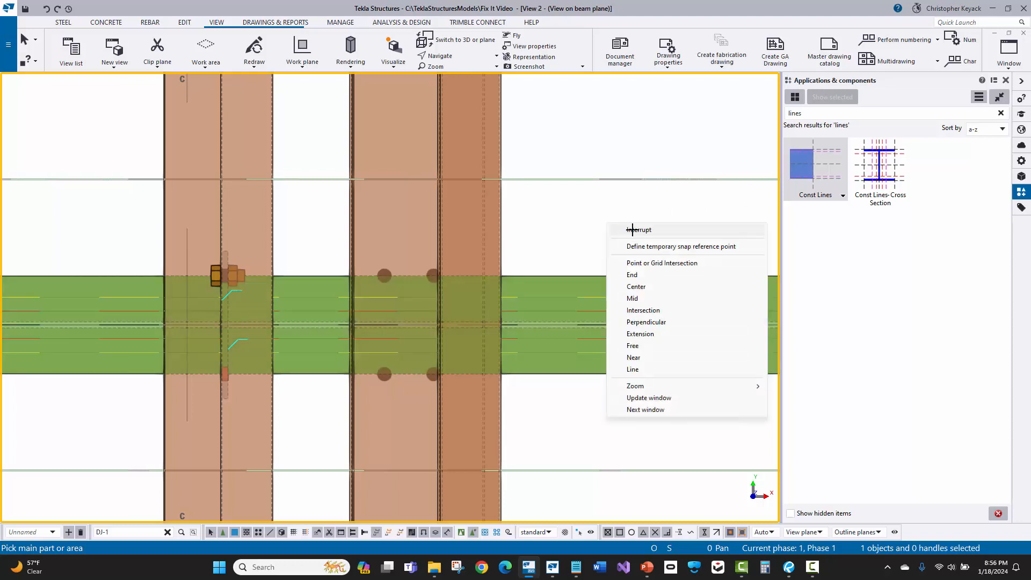
pyautogui.click(563, 285)
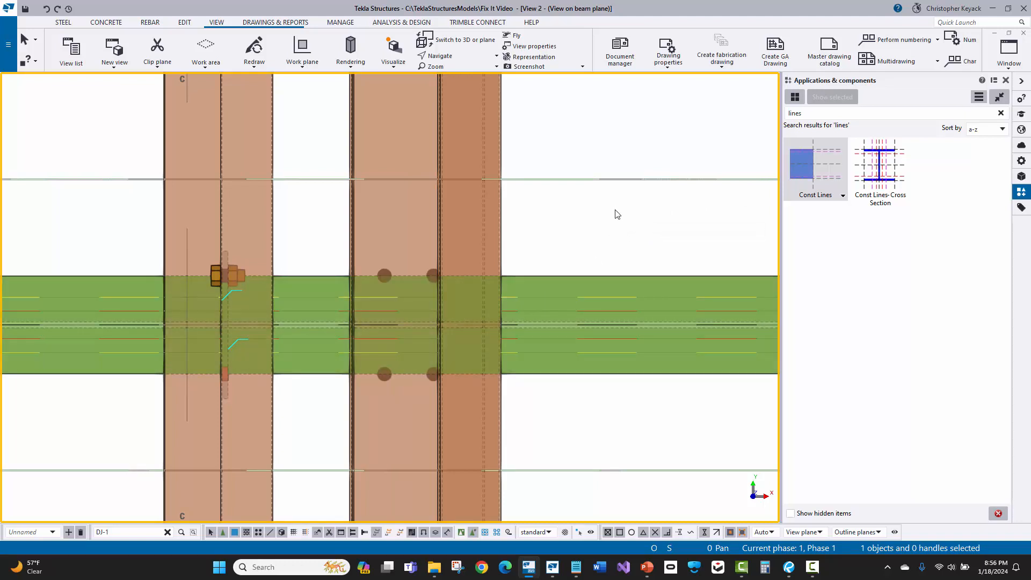
# Move the upper pair of eave connection holes perpendicularly onto the beam's upper yellow construction line.
pyautogui.moveTo(608, 237); pyautogui.dragTo(629, 222, button='middle')
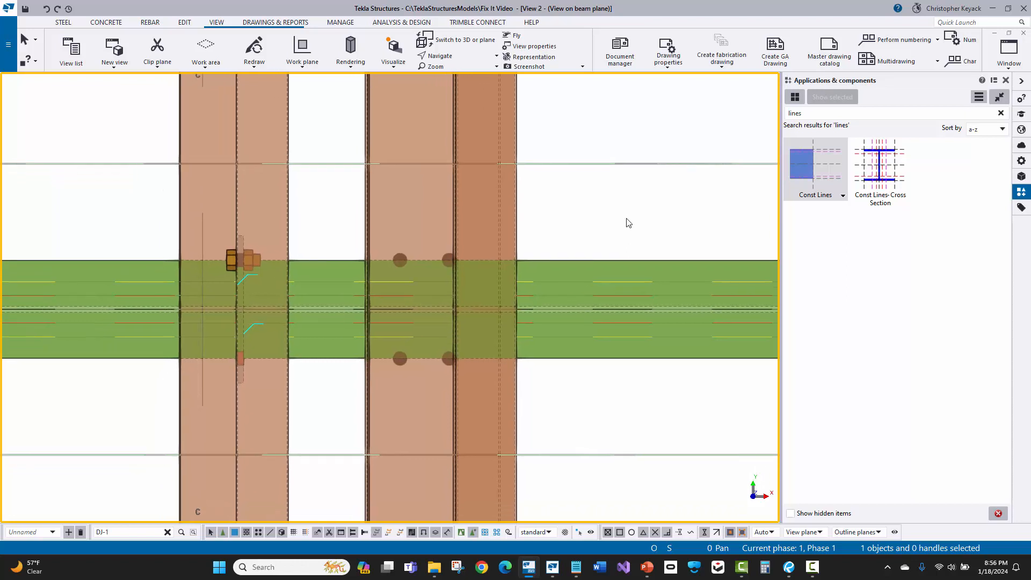
pyautogui.scroll(2, 434, 289)
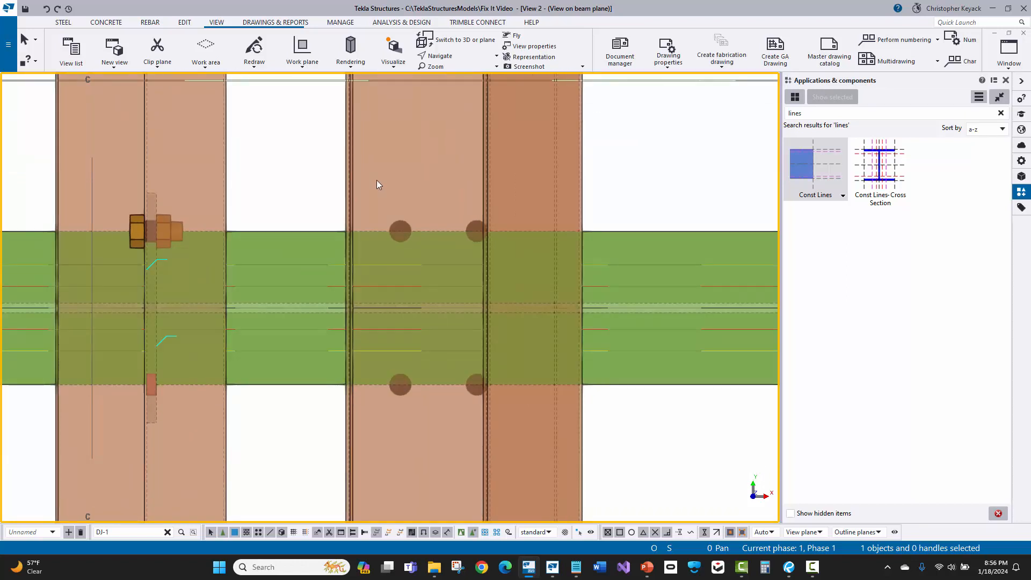
pyautogui.moveTo(376, 179); pyautogui.dragTo(494, 257)
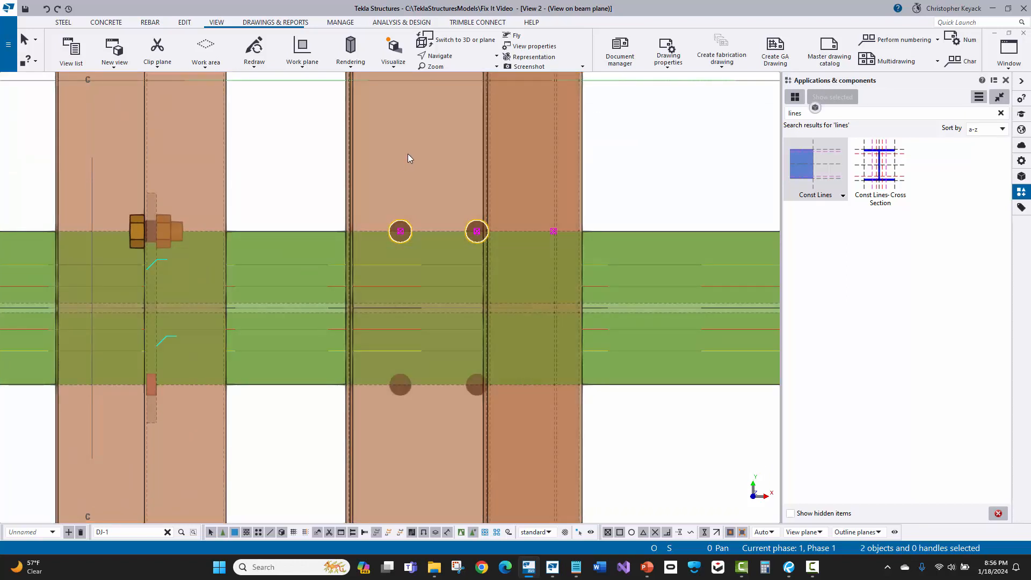
pyautogui.rightClick(408, 154)
pyautogui.click(432, 200)
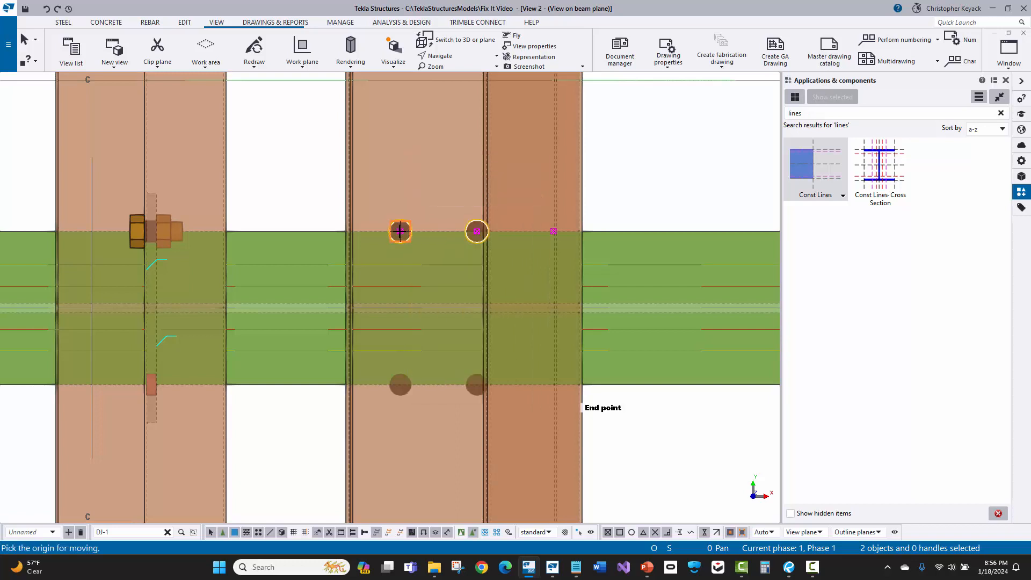
pyautogui.click(400, 231)
pyautogui.click(400, 266)
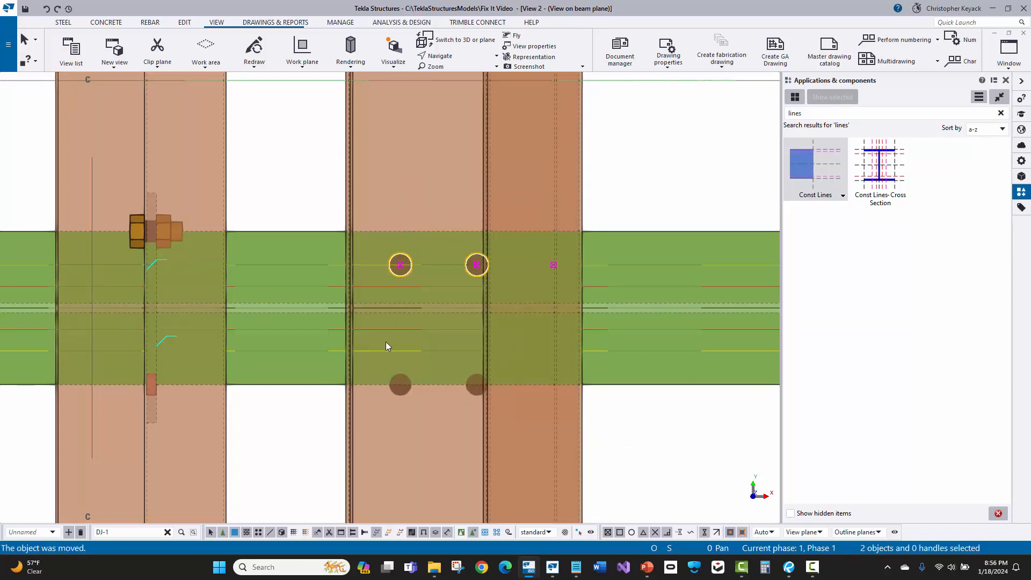
# Move the lower pair of eave connection holes perpendicularly onto the beam's lower yellow construction line.
pyautogui.moveTo(371, 361); pyautogui.dragTo(514, 427)
pyautogui.rightClick(622, 122)
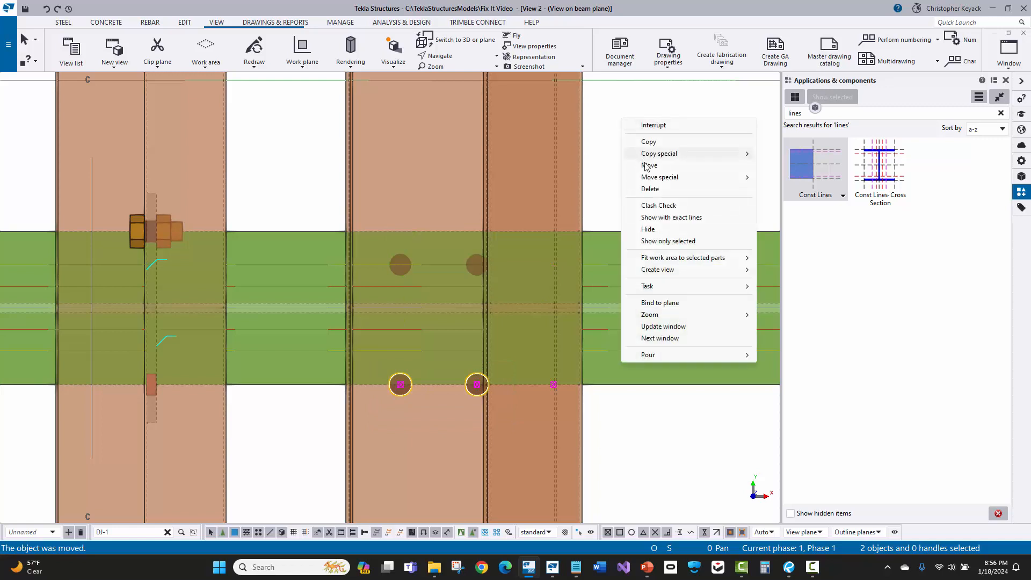
pyautogui.click(649, 166)
pyautogui.click(399, 383)
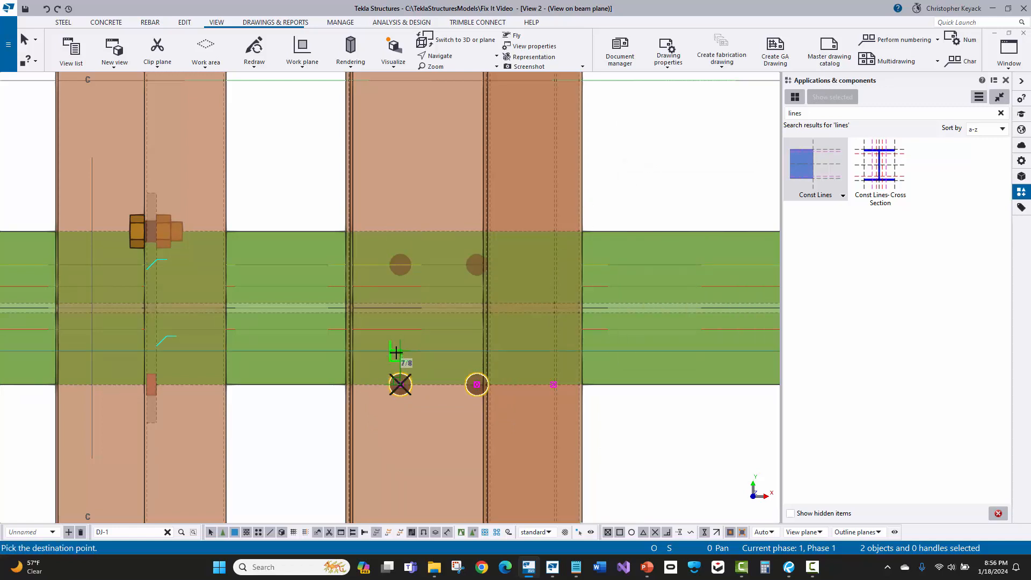
pyautogui.click(398, 359)
pyautogui.click(400, 352)
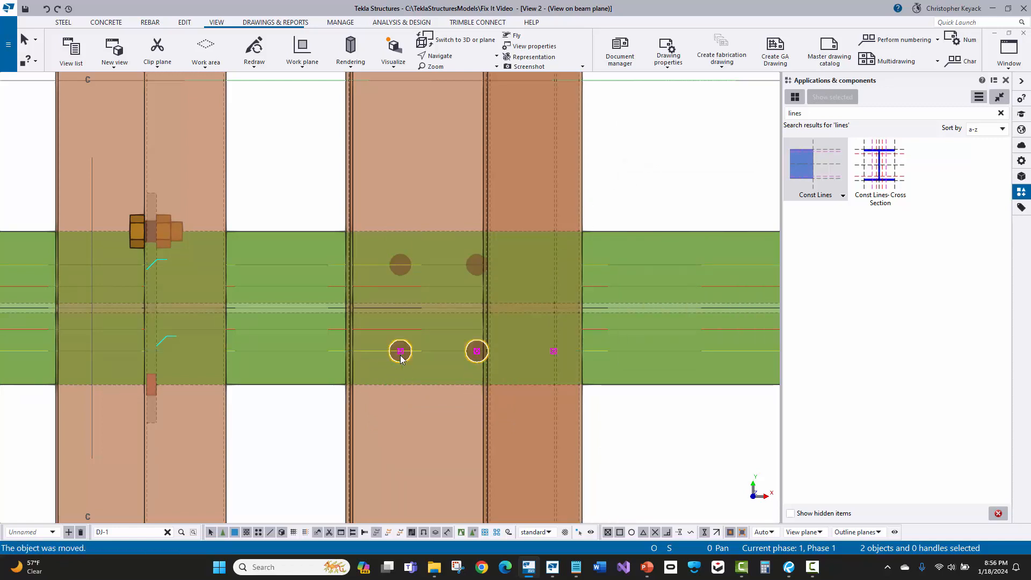
pyautogui.click(303, 197)
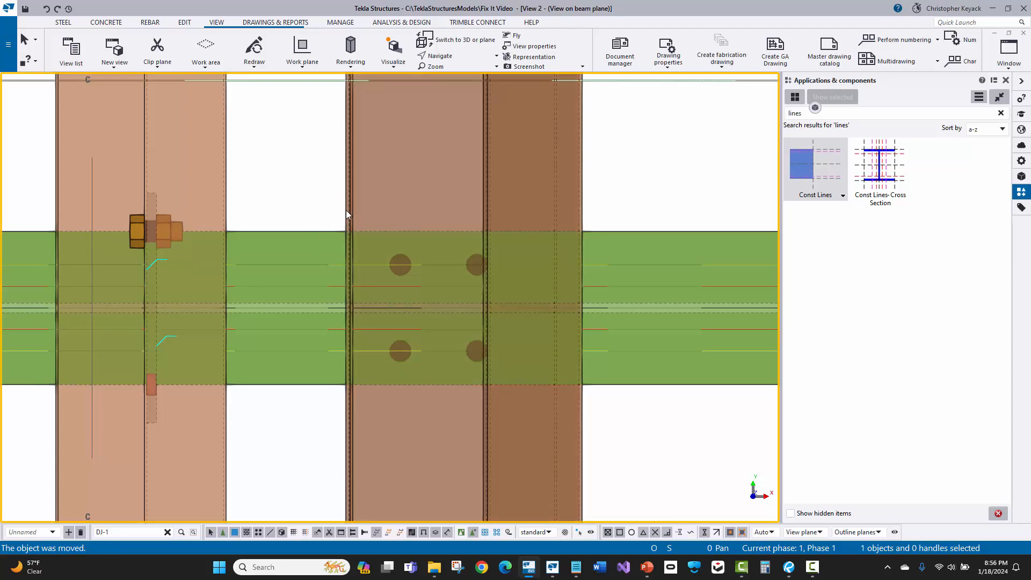
# Reassign the upper-left eave connection hole's bolted parts to the green W10X15 beam and the brown channel crossing it.
pyautogui.press('v')
pyautogui.click(400, 265)
pyautogui.moveTo(394, 312)
pyautogui.keyDown('ctrl'); pyautogui.mouseDown(button='middle')
pyautogui.moveTo(437, 231)
pyautogui.moveTo(452, 270)
pyautogui.moveTo(408, 269)
pyautogui.mouseUp(button='middle'); pyautogui.keyUp('ctrl')
pyautogui.hotkey('ctrl', '2')
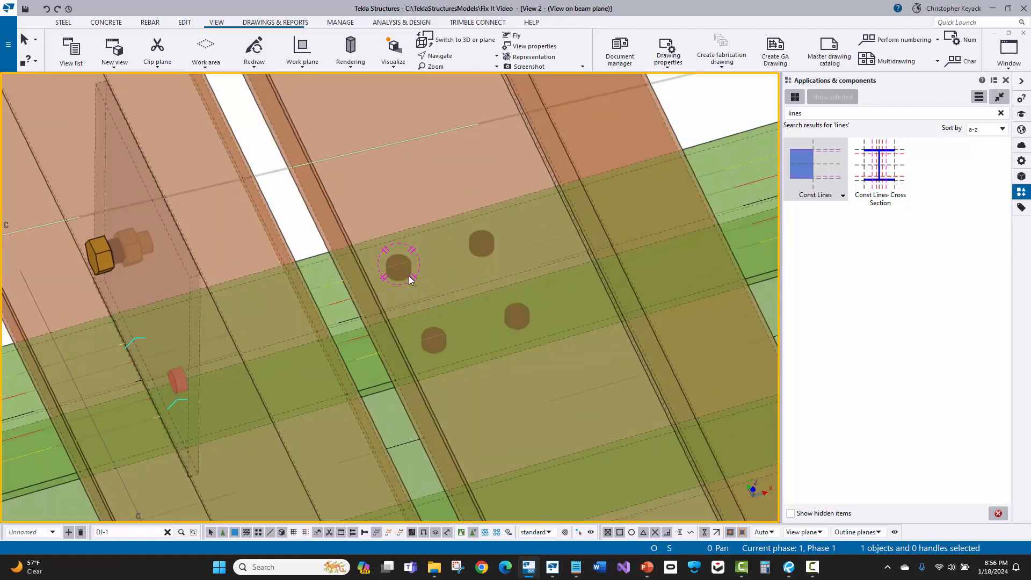
pyautogui.click(409, 274)
pyautogui.rightClick(405, 276)
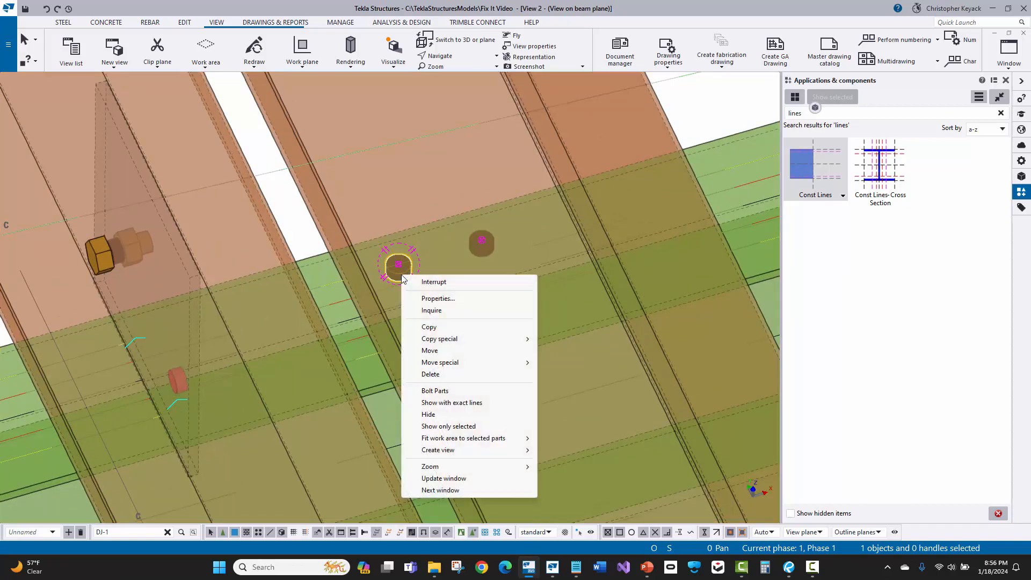
pyautogui.click(424, 390)
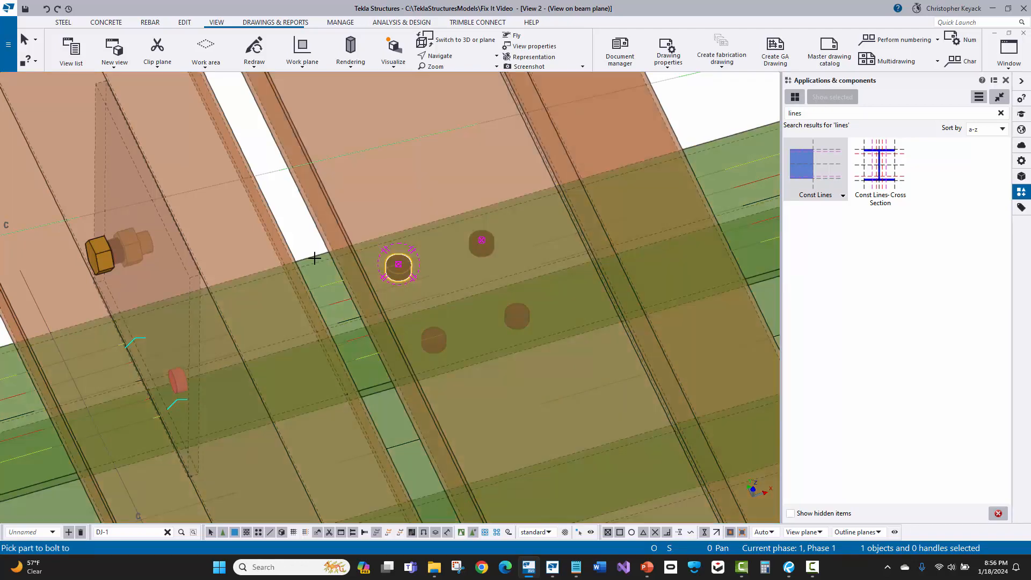
pyautogui.click(314, 258)
pyautogui.click(314, 214)
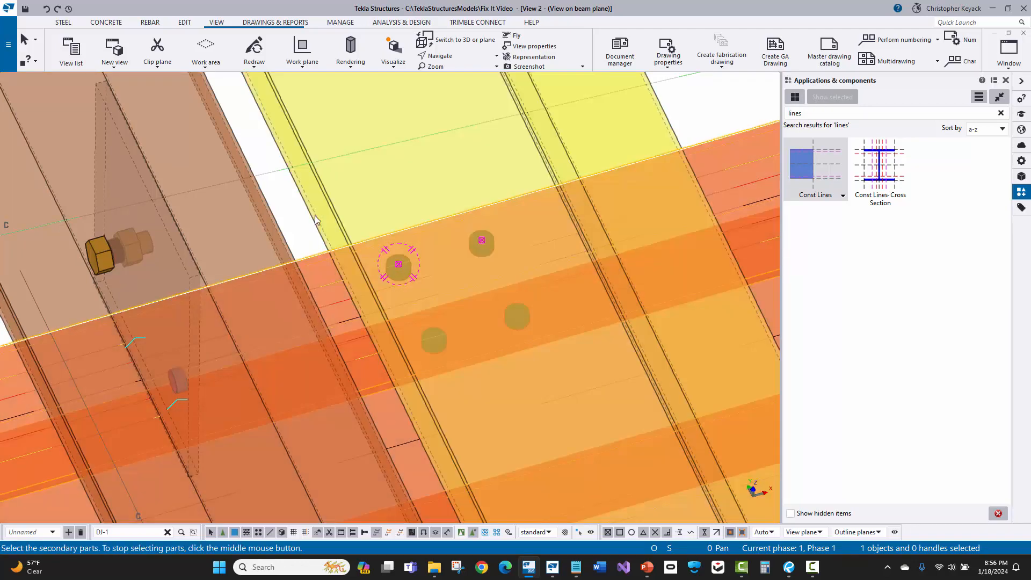
pyautogui.middleClick(315, 215)
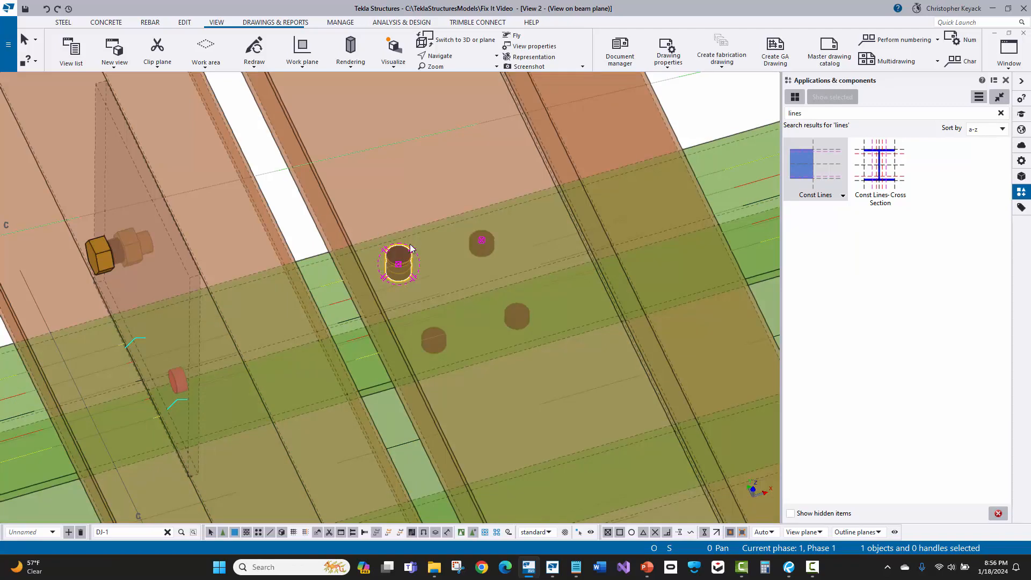
# Include the bolt, washers and nut in the assembly of all four eave connection holes.
pyautogui.doubleClick(405, 253)
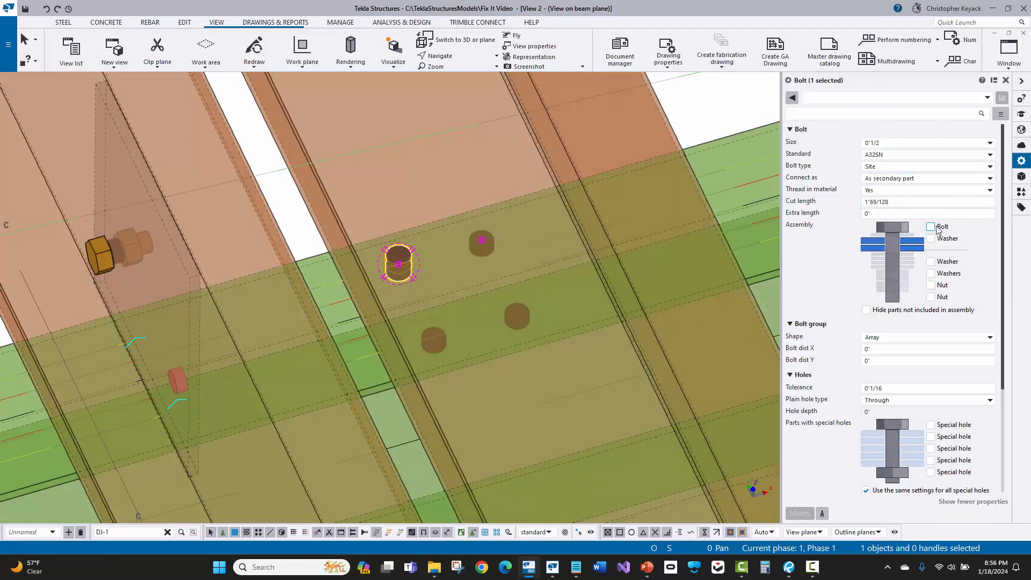
pyautogui.click(799, 513)
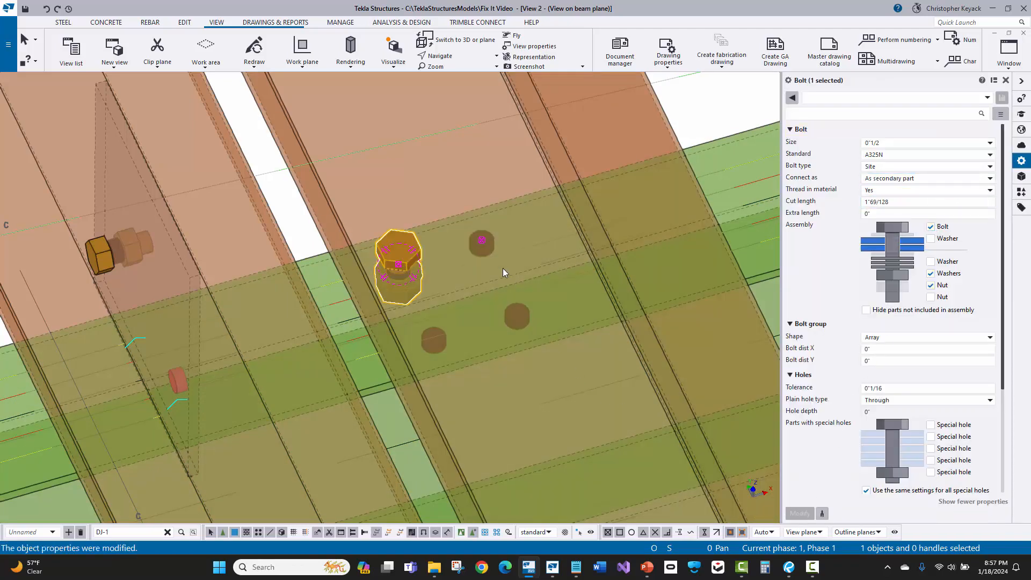
pyautogui.click(493, 248)
pyautogui.keyDown('ctrl'); pyautogui.click(513, 316); pyautogui.keyUp('ctrl')
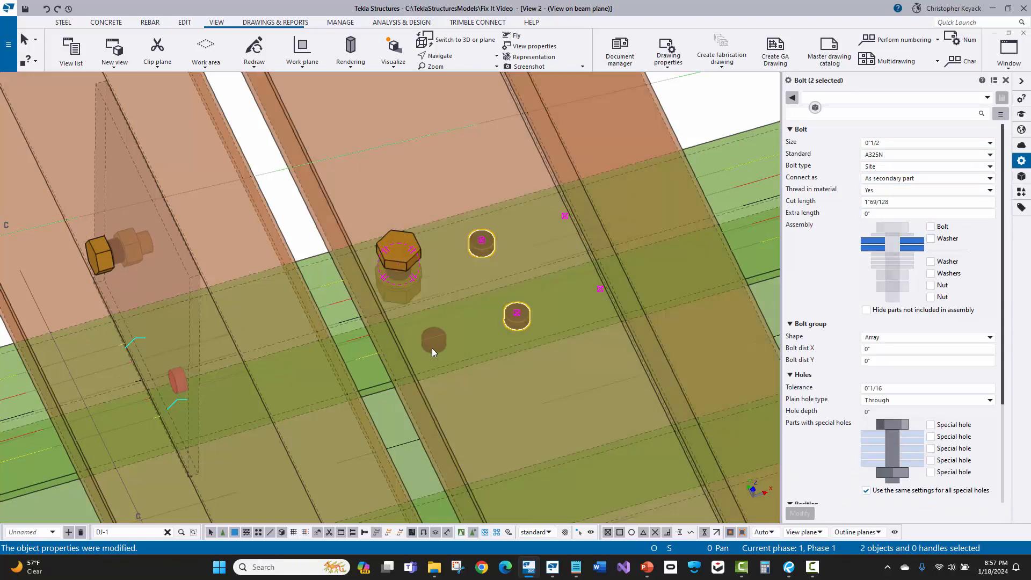
pyautogui.keyDown('ctrl'); pyautogui.click(433, 342); pyautogui.keyUp('ctrl')
pyautogui.click(933, 227)
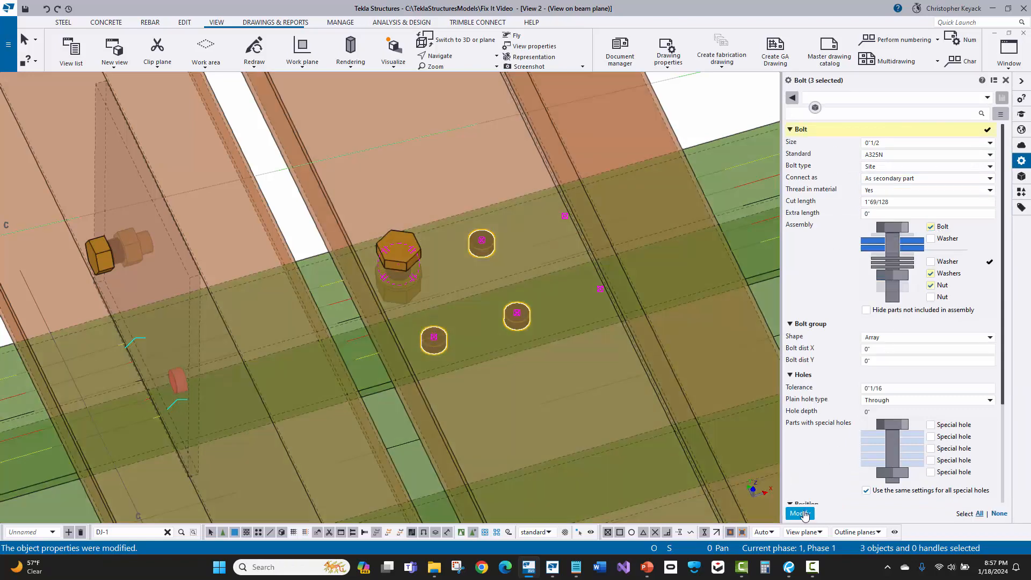
pyautogui.click(802, 512)
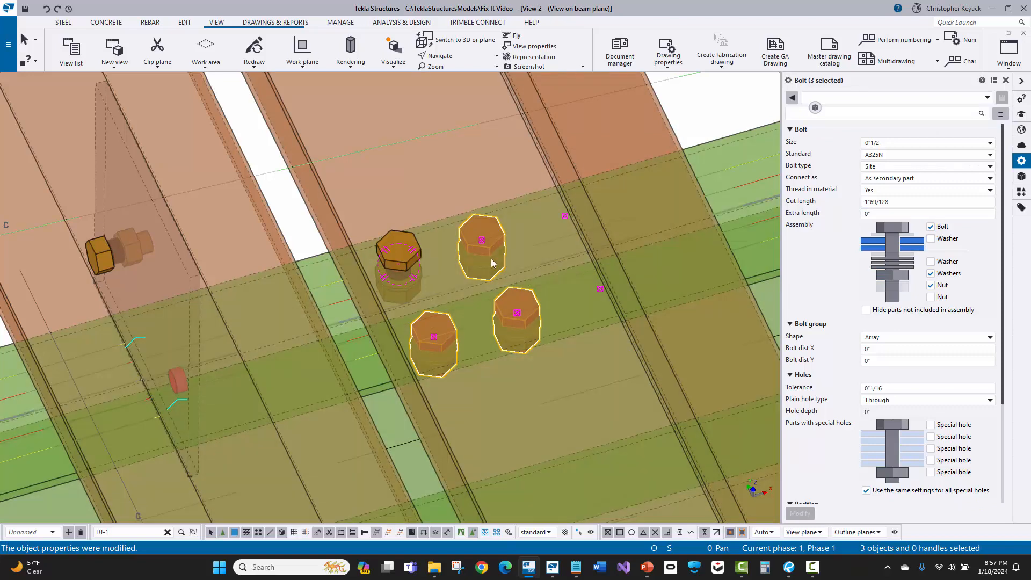
# Remove the washers from the assembly of all four eave connection bolts.
pyautogui.keyDown('ctrl'); pyautogui.click(417, 250); pyautogui.keyUp('ctrl')
pyautogui.click(930, 274)
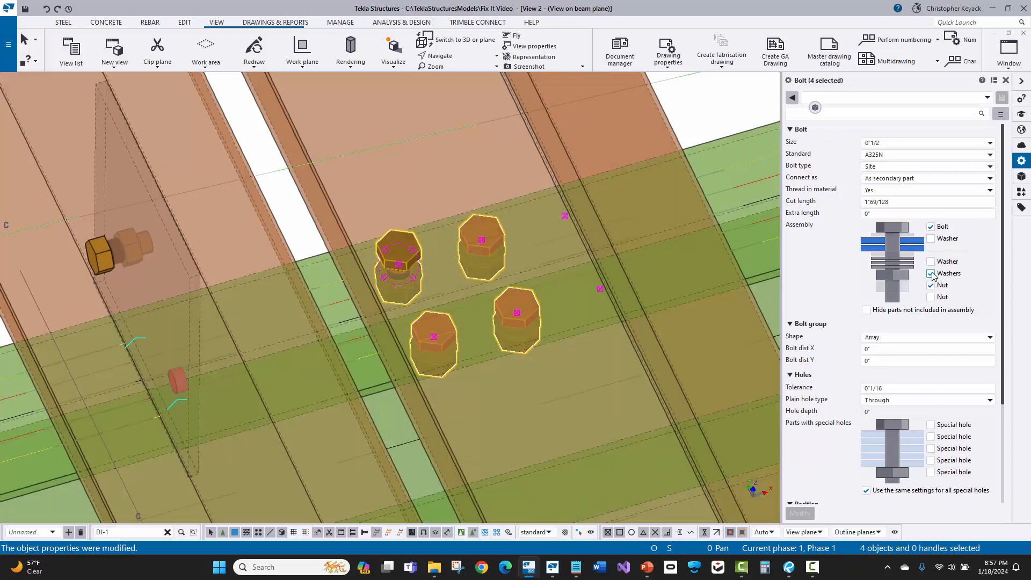
pyautogui.click(800, 513)
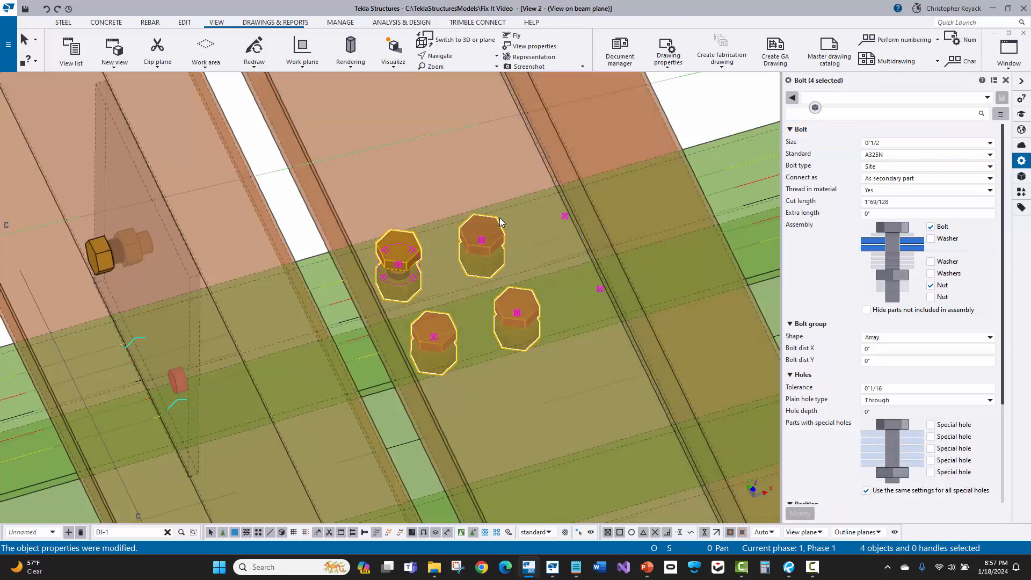
pyautogui.click(495, 225)
pyautogui.keyDown('ctrl'); pyautogui.click(515, 305); pyautogui.keyUp('ctrl')
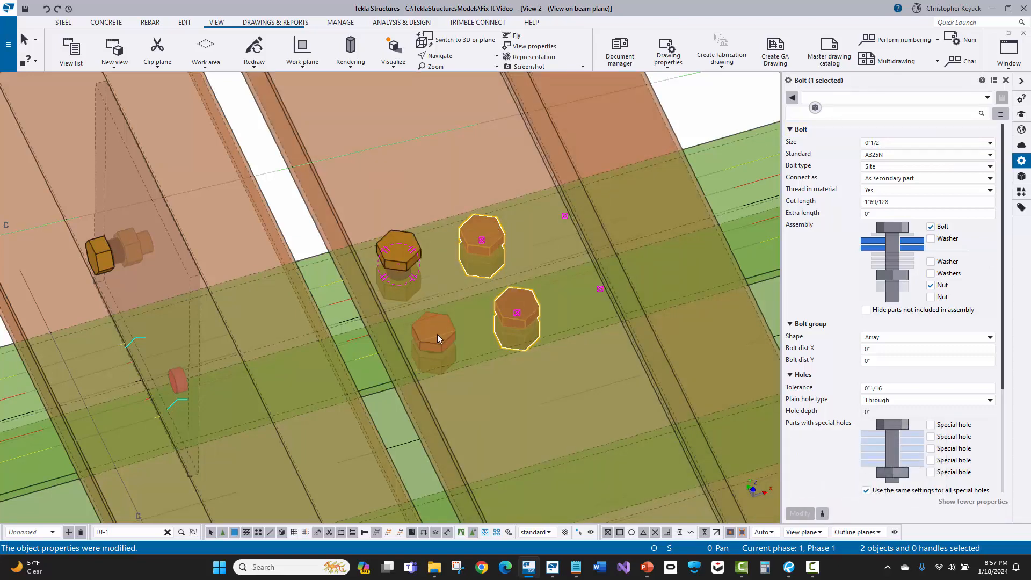
pyautogui.keyDown('ctrl'); pyautogui.click(438, 336); pyautogui.keyUp('ctrl')
pyautogui.rightClick(439, 338)
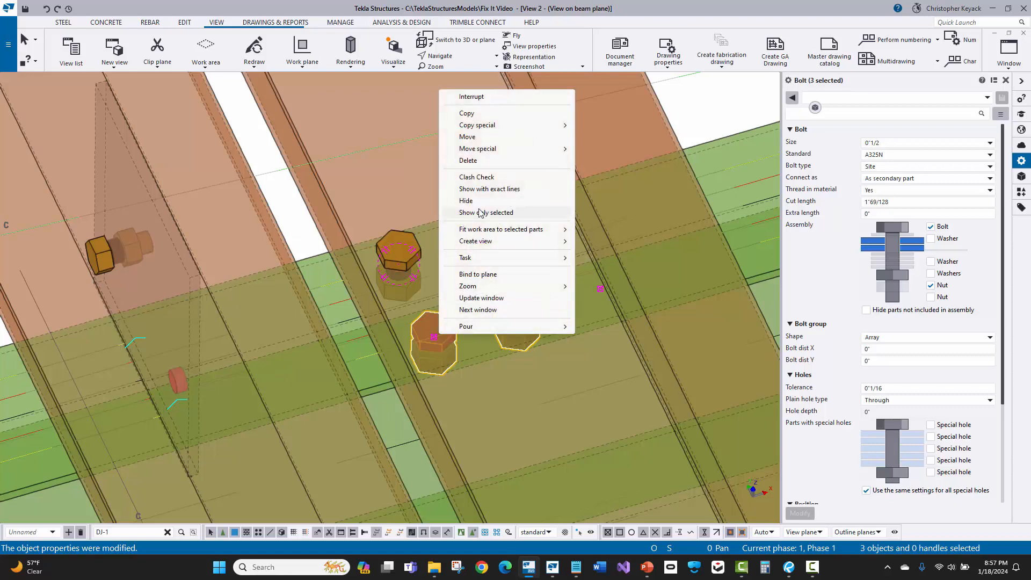
pyautogui.press('Escape')
pyautogui.click(420, 188)
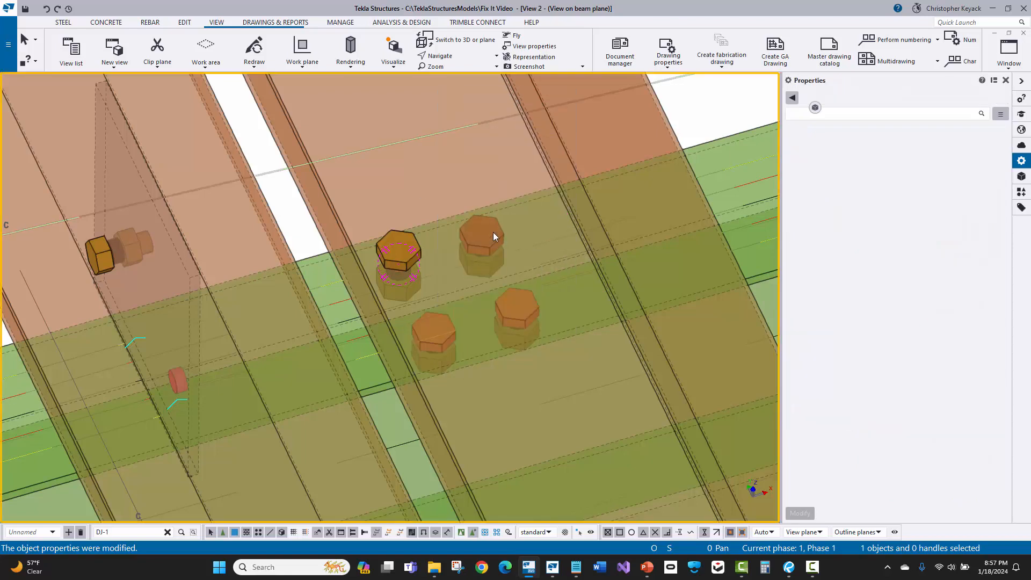
# Reassign the upper-right eave bolt's bolted parts to the W10X15 beam and the channel.
pyautogui.click(493, 232)
pyautogui.rightClick(493, 232)
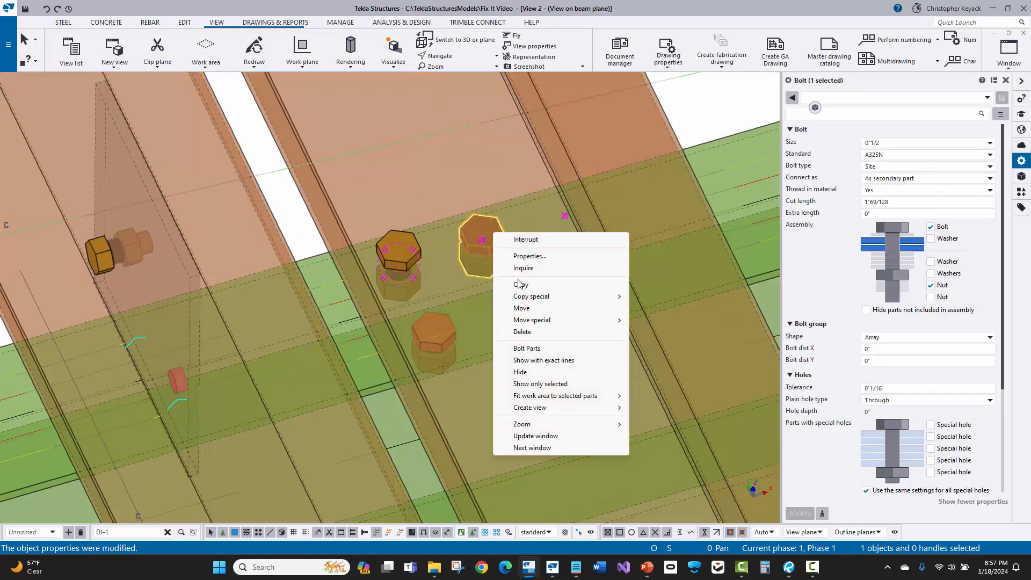
pyautogui.click(520, 349)
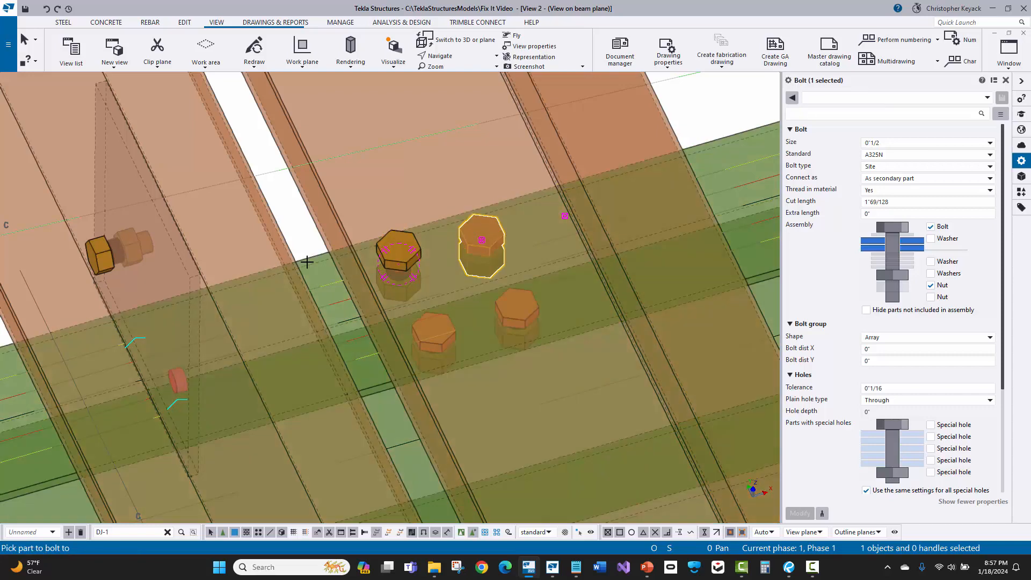
pyautogui.click(312, 257)
pyautogui.click(318, 235)
pyautogui.middleClick(317, 237)
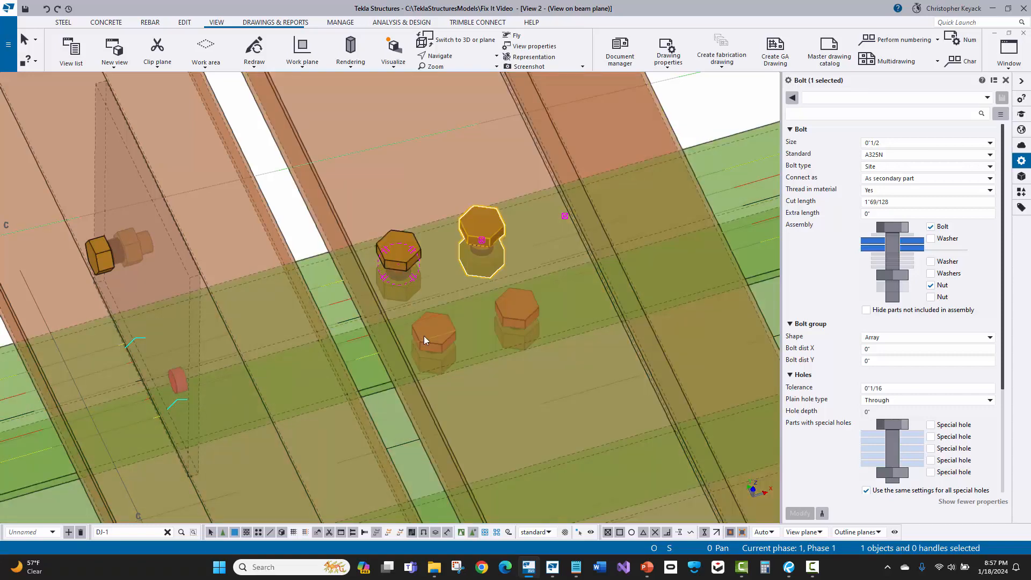
# Reassign the lower-left eave bolt's bolted parts to the W10X15 beam and the channel.
pyautogui.click(432, 337)
pyautogui.rightClick(433, 338)
pyautogui.click(457, 229)
pyautogui.click(319, 253)
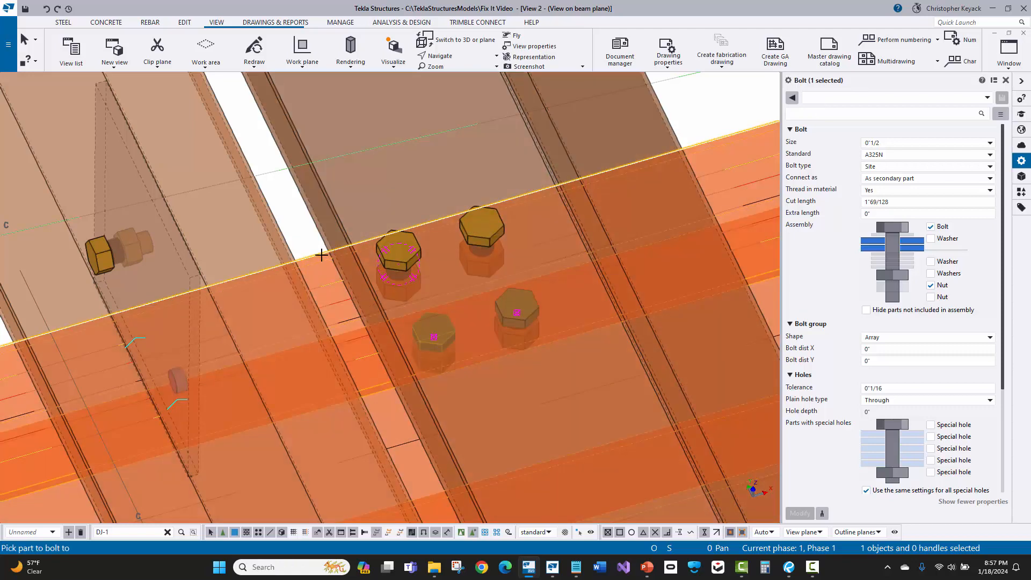
pyautogui.click(324, 239)
pyautogui.middleClick(311, 238)
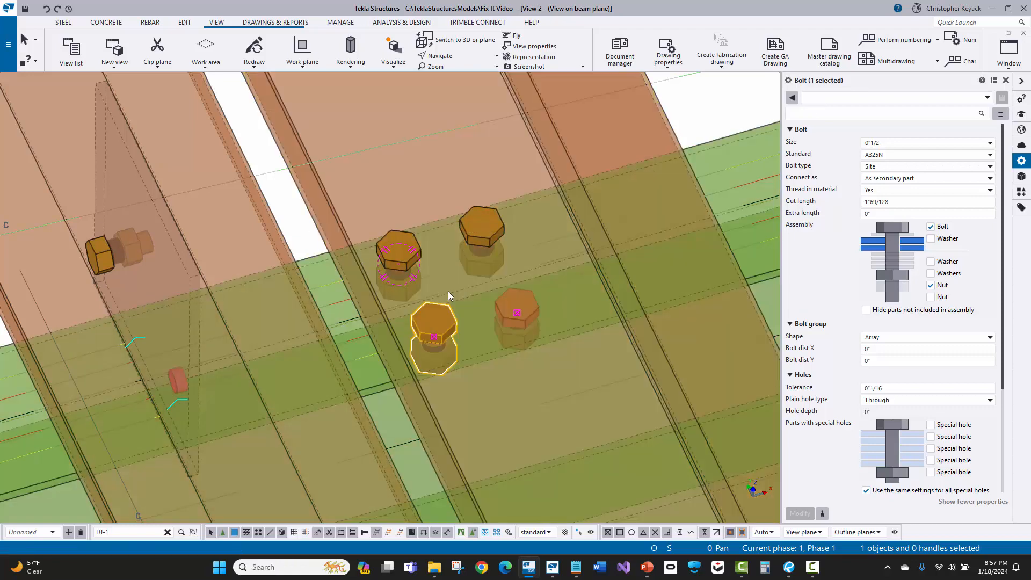
# Reassign the lower-right eave bolt's bolted parts to the W10X15 beam and the channel.
pyautogui.rightClick(501, 301)
pyautogui.click(537, 419)
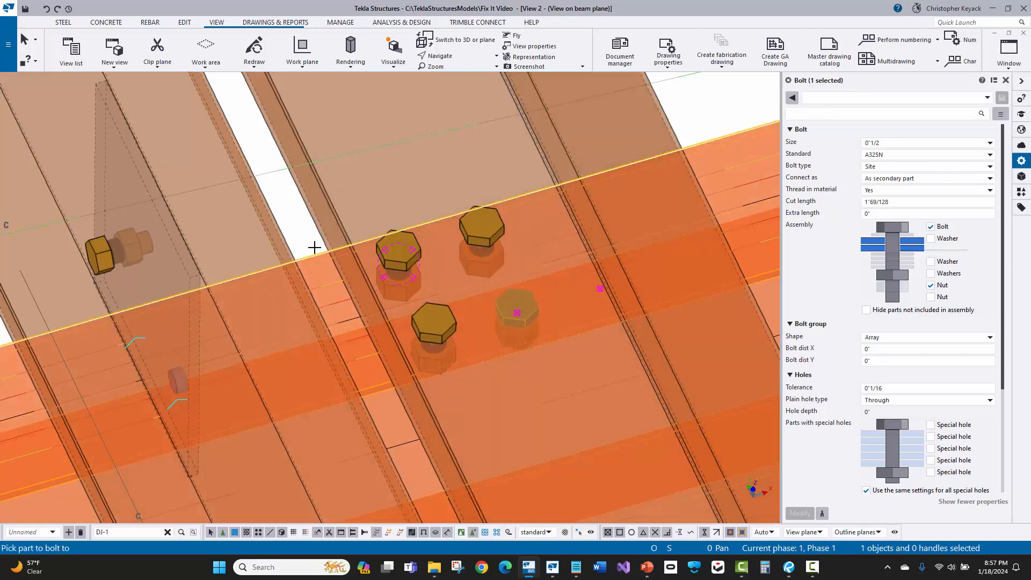
pyautogui.click(315, 256)
pyautogui.click(319, 230)
pyautogui.middleClick(313, 234)
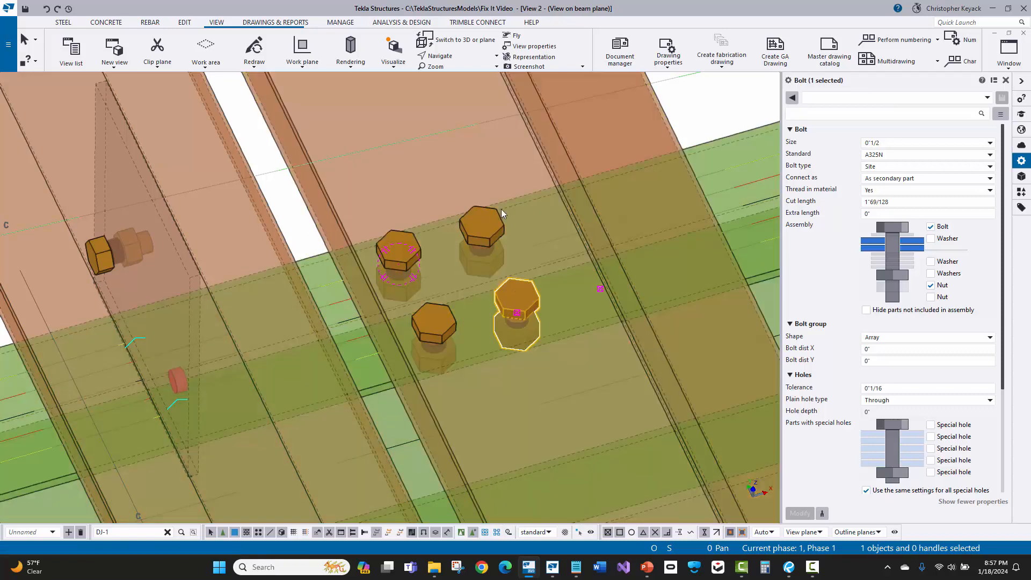
pyautogui.click(696, 112)
# Close the beam plane view and set the work plane to Model origin in the 3D view.
pyautogui.scroll(-10, 697, 112)
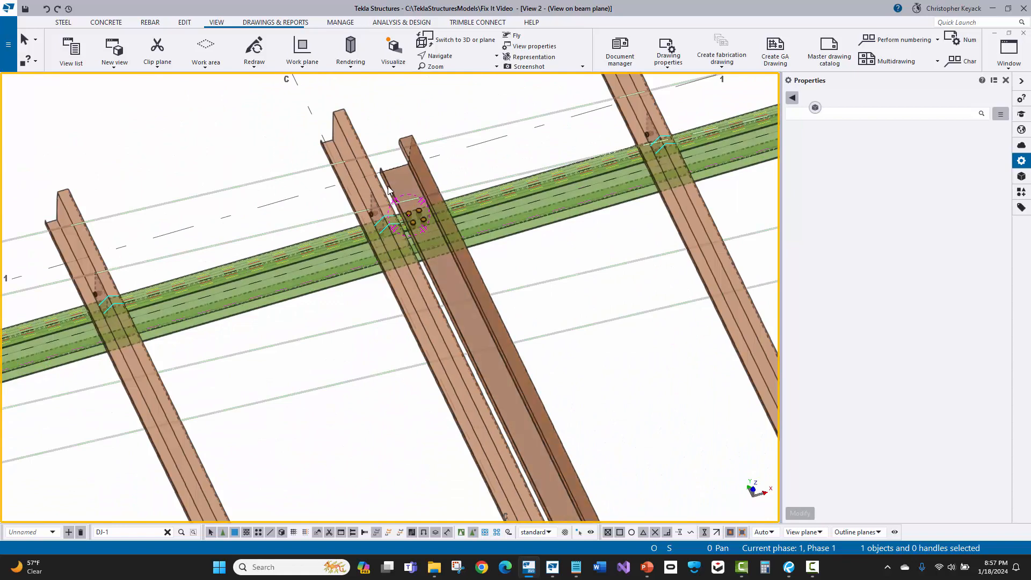
pyautogui.scroll(5, 408, 180)
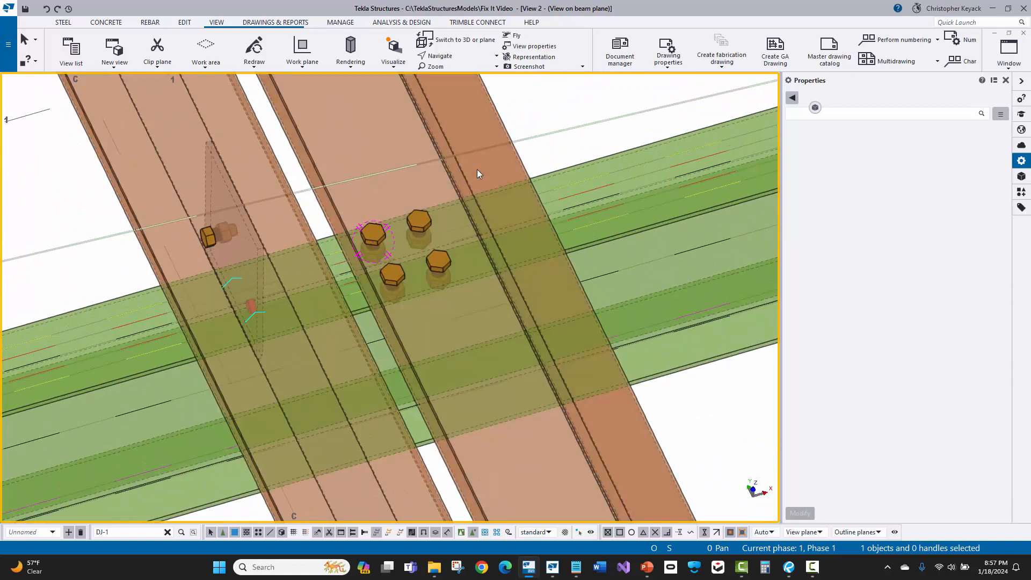
pyautogui.scroll(-3, 476, 169)
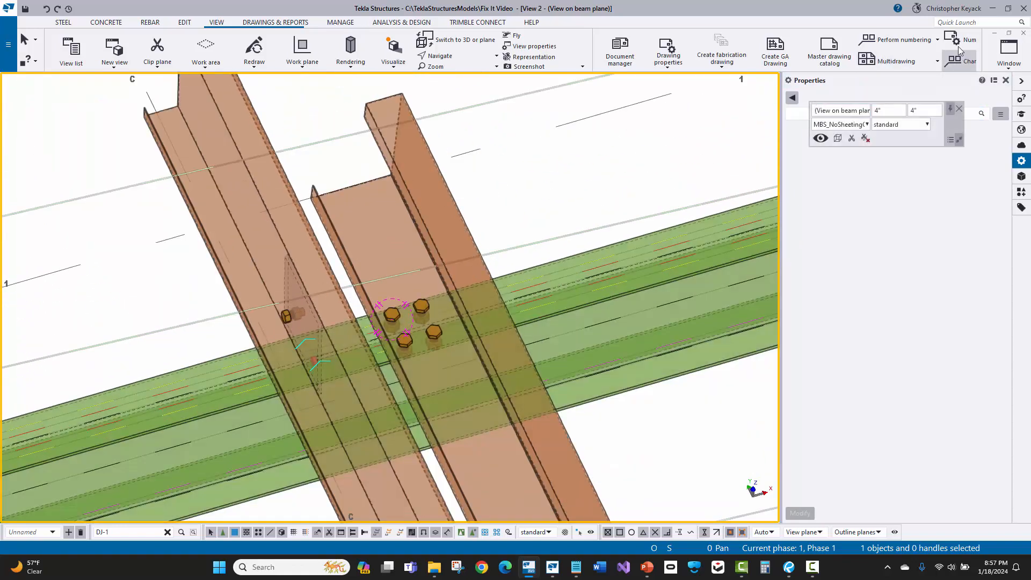
pyautogui.click(1021, 34)
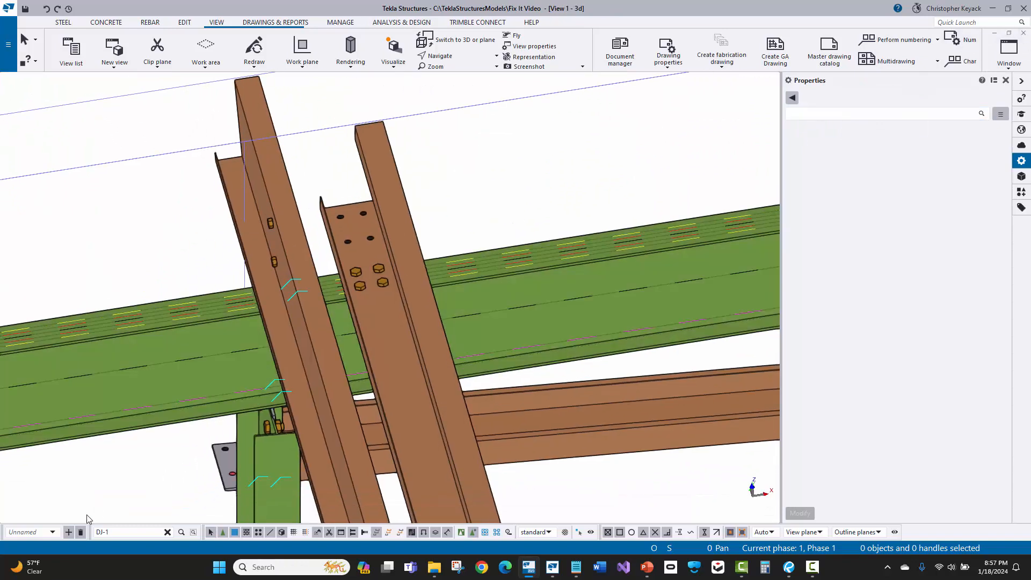
pyautogui.click(45, 537)
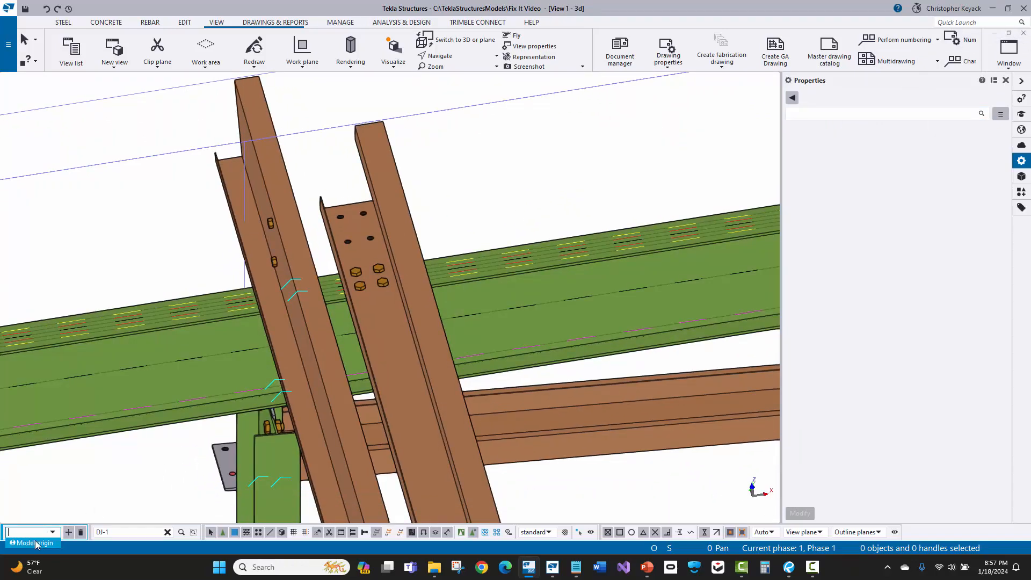
pyautogui.click(37, 543)
# Examine the eave connections of the channels along the green beams, including those at the neighbouring column.
pyautogui.scroll(-3, 251, 217)
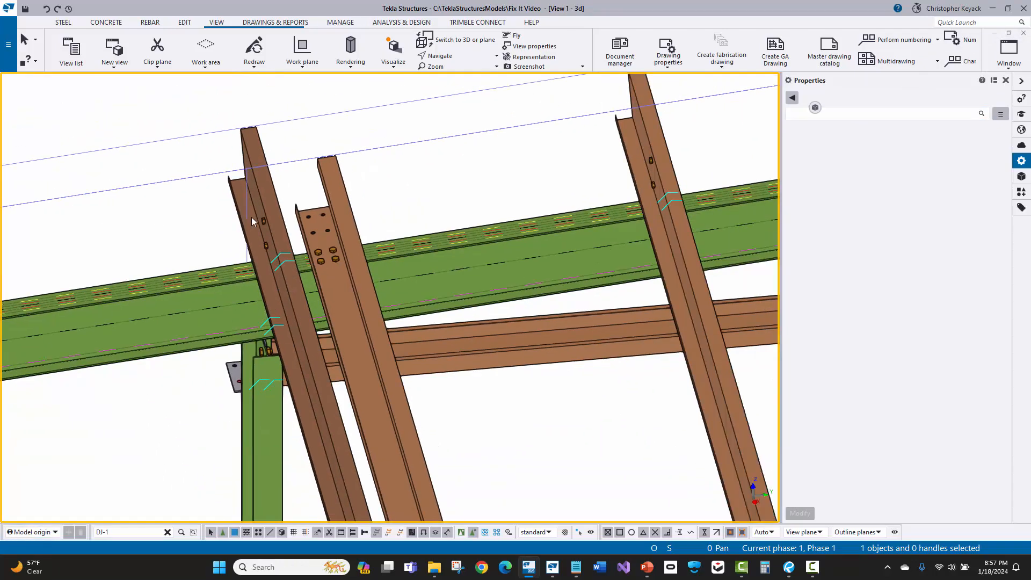
pyautogui.click(352, 212)
pyautogui.scroll(4, 377, 232)
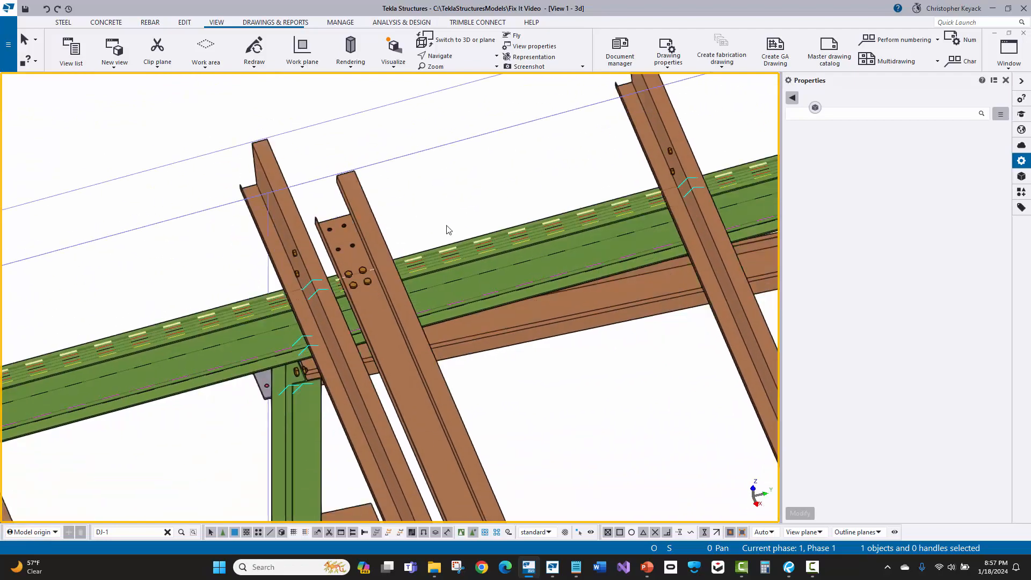
pyautogui.press('v')
pyautogui.click(353, 262)
pyautogui.keyDown('ctrl'); pyautogui.moveTo(277, 304); pyautogui.dragTo(191, 301, button='middle'); pyautogui.keyUp('ctrl')
pyautogui.scroll(-4, 198, 301)
pyautogui.moveTo(679, 442); pyautogui.dragTo(526, 274, button='middle')
pyautogui.scroll(4, 647, 329)
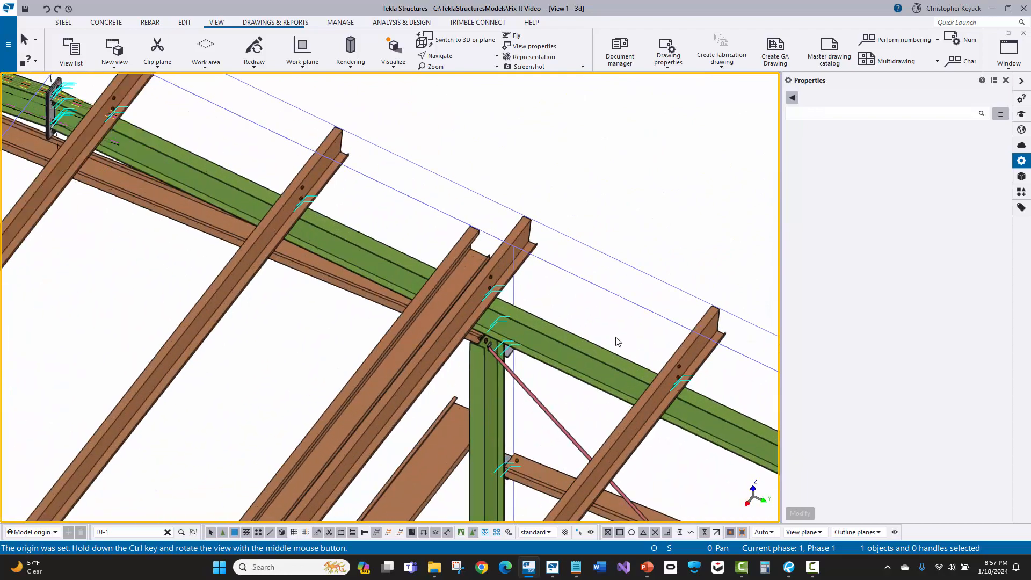
pyautogui.moveTo(617, 341); pyautogui.dragTo(364, 194, button='middle')
pyautogui.scroll(-2, 534, 294)
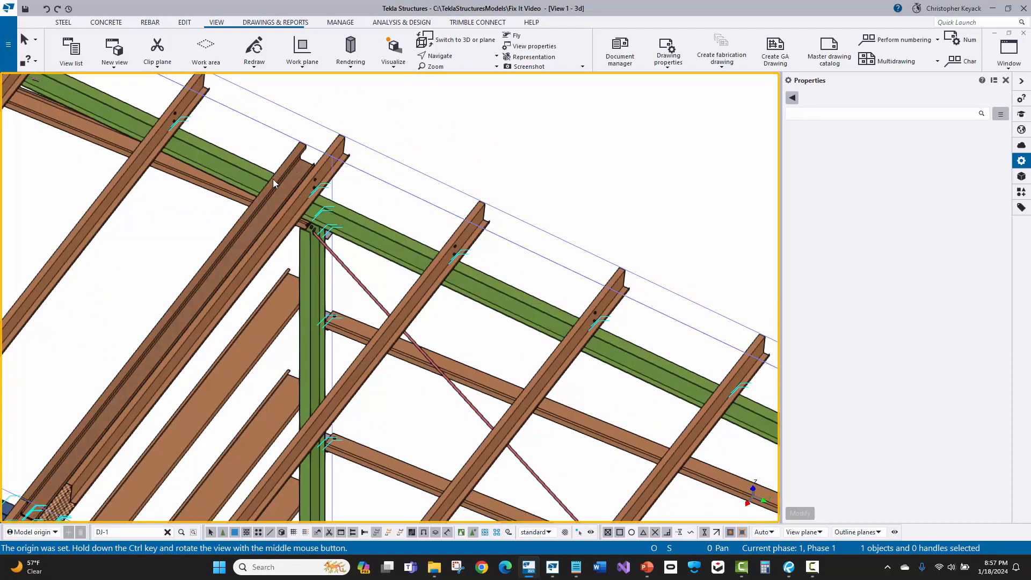
pyautogui.scroll(5, 273, 179)
pyautogui.moveTo(273, 168); pyautogui.dragTo(456, 241, button='middle')
pyautogui.scroll(3, 456, 241)
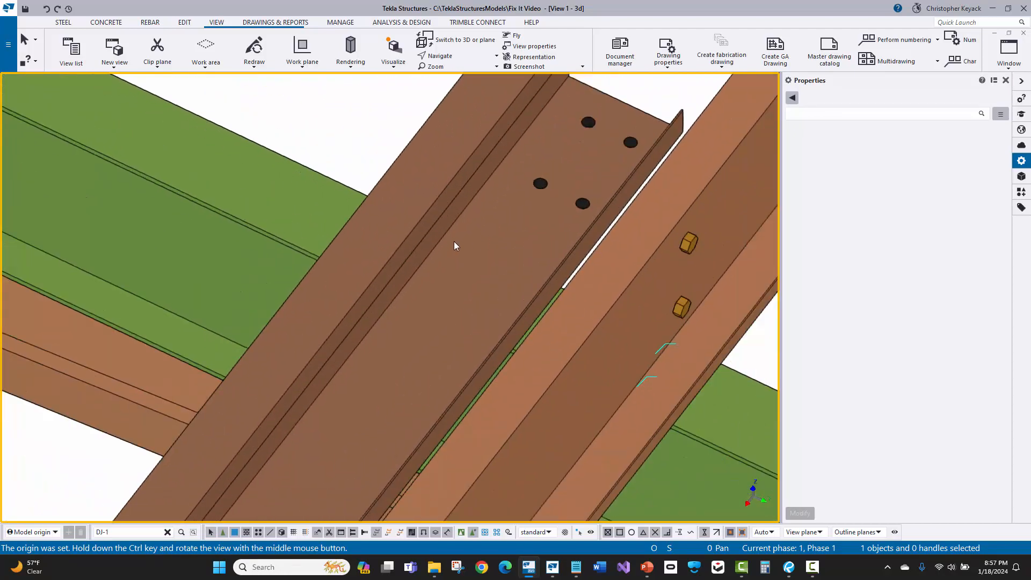
pyautogui.scroll(-2, 456, 241)
pyautogui.scroll(-4, 319, 151)
pyautogui.moveTo(317, 217); pyautogui.dragTo(540, 338, button='middle')
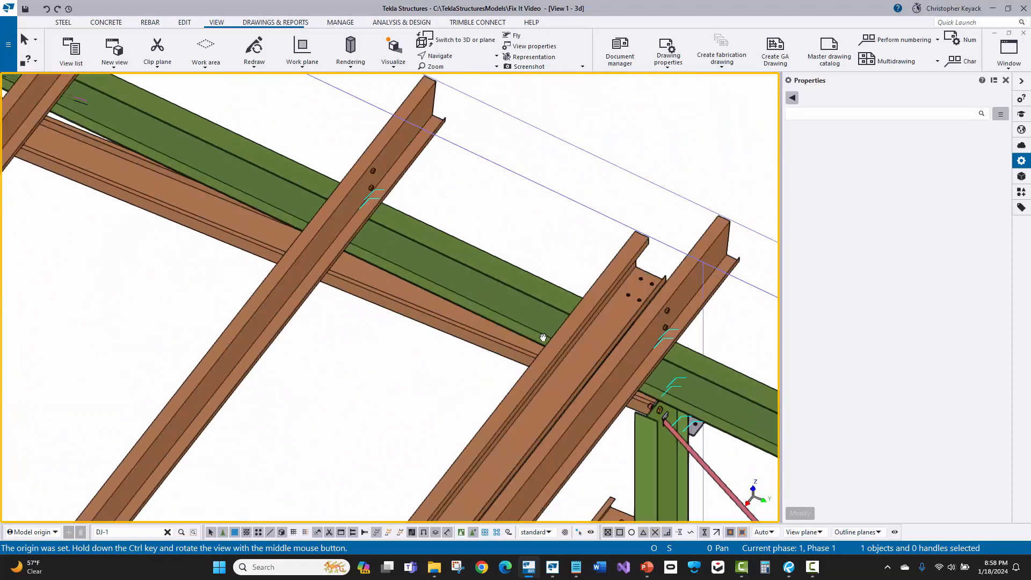
pyautogui.moveTo(184, 214); pyautogui.dragTo(568, 356, button='middle')
pyautogui.moveTo(164, 177); pyautogui.dragTo(426, 256, button='middle')
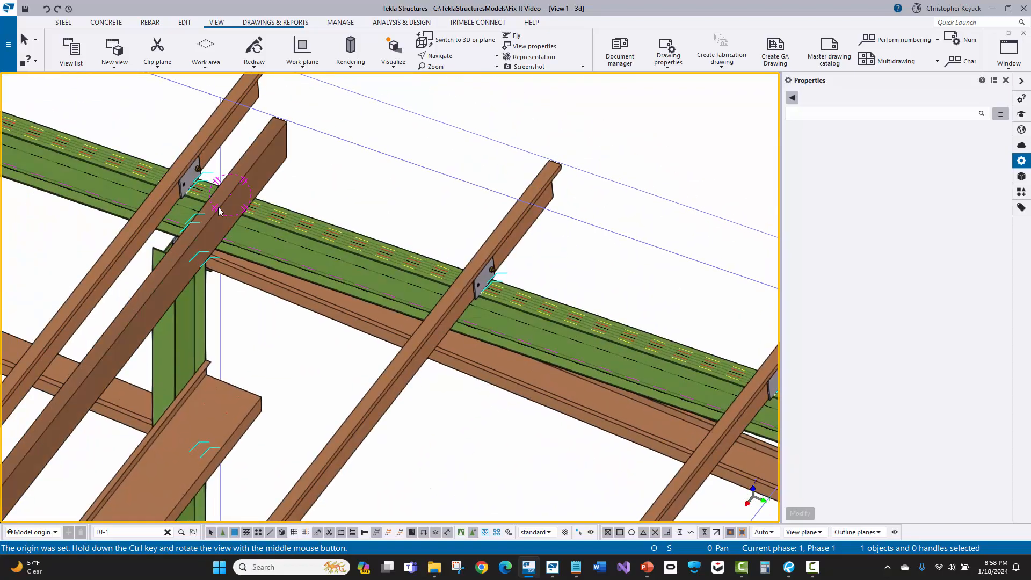
# Select the four eave bolts that join the channel to the green W10X15 beam.
pyautogui.keyDown('ctrl'); pyautogui.moveTo(463, 263); pyautogui.dragTo(590, 194, button='middle'); pyautogui.keyUp('ctrl')
pyautogui.press('v')
pyautogui.click(549, 275)
pyautogui.keyDown('ctrl'); pyautogui.moveTo(548, 275); pyautogui.dragTo(583, 299, button='middle'); pyautogui.keyUp('ctrl')
pyautogui.scroll(6, 512, 309)
pyautogui.click(472, 314)
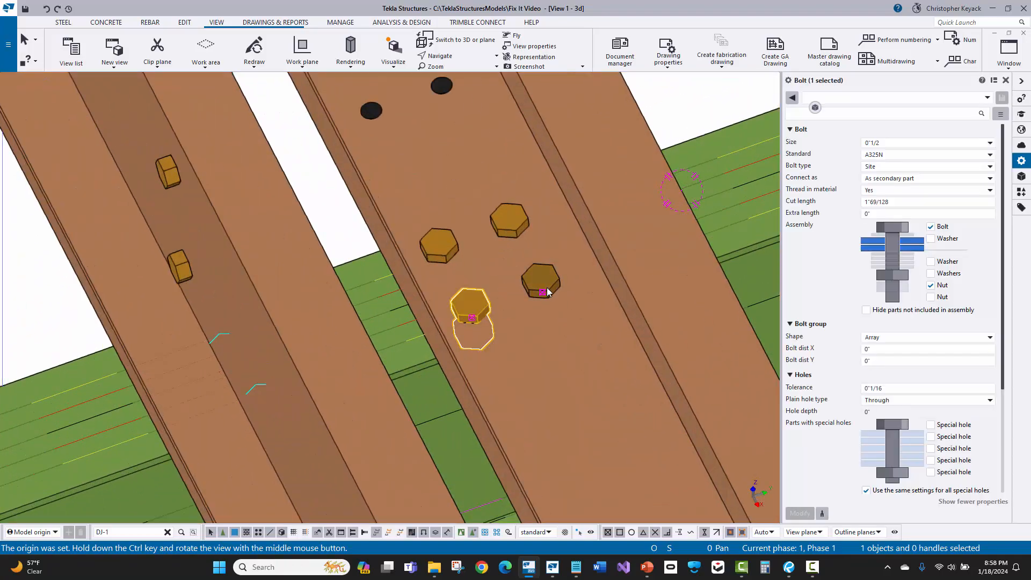
pyautogui.keyDown('shift'); pyautogui.click(541, 280); pyautogui.keyUp('shift')
pyautogui.keyDown('shift'); pyautogui.click(513, 218); pyautogui.keyUp('shift')
pyautogui.keyDown('shift'); pyautogui.click(433, 239); pyautogui.keyUp('shift')
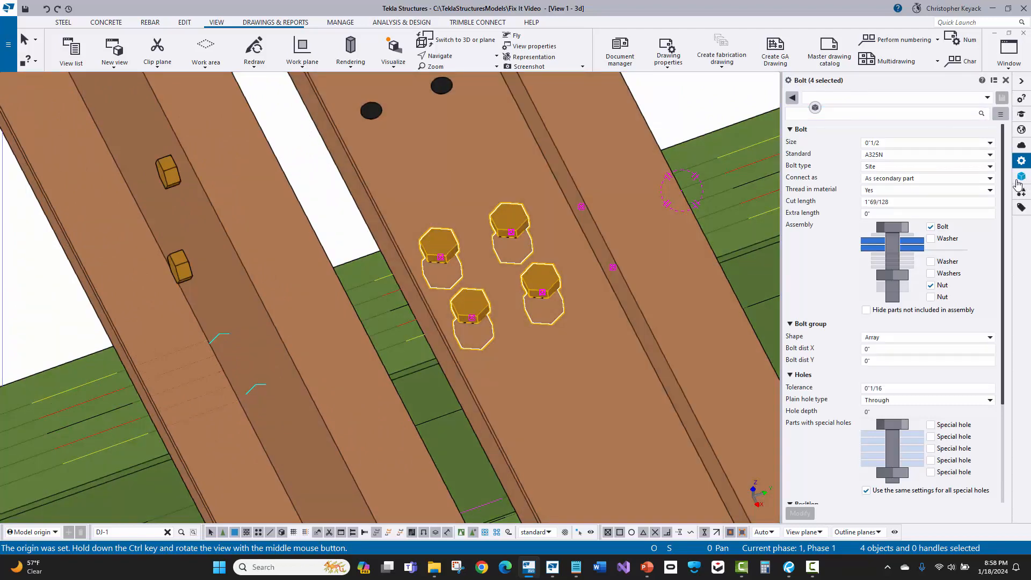
# Define a new custom component of type Connection named "Eave to End Wall Rafter".
pyautogui.click(1020, 192)
pyautogui.click(1000, 113)
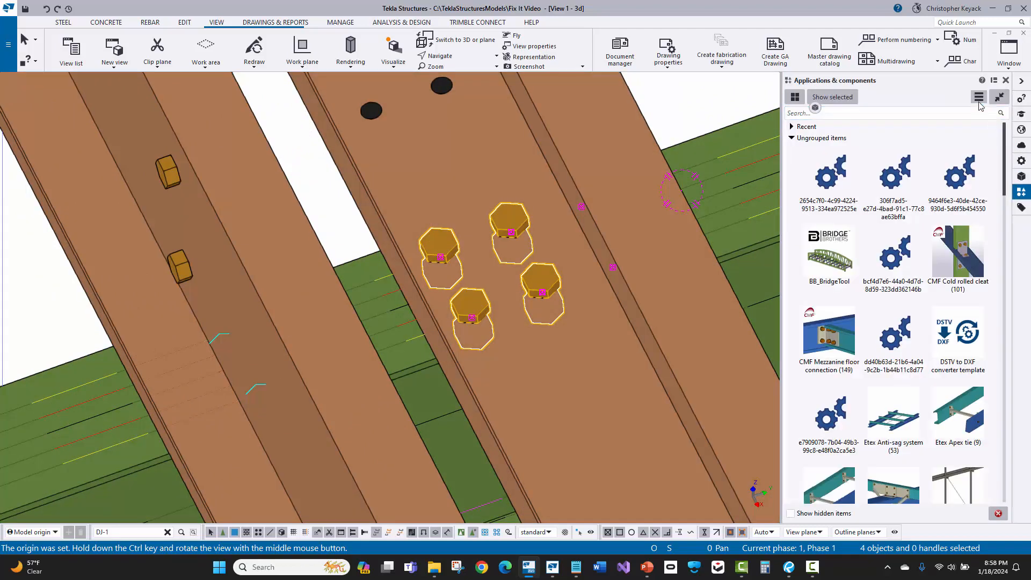
pyautogui.click(978, 96)
pyautogui.click(930, 159)
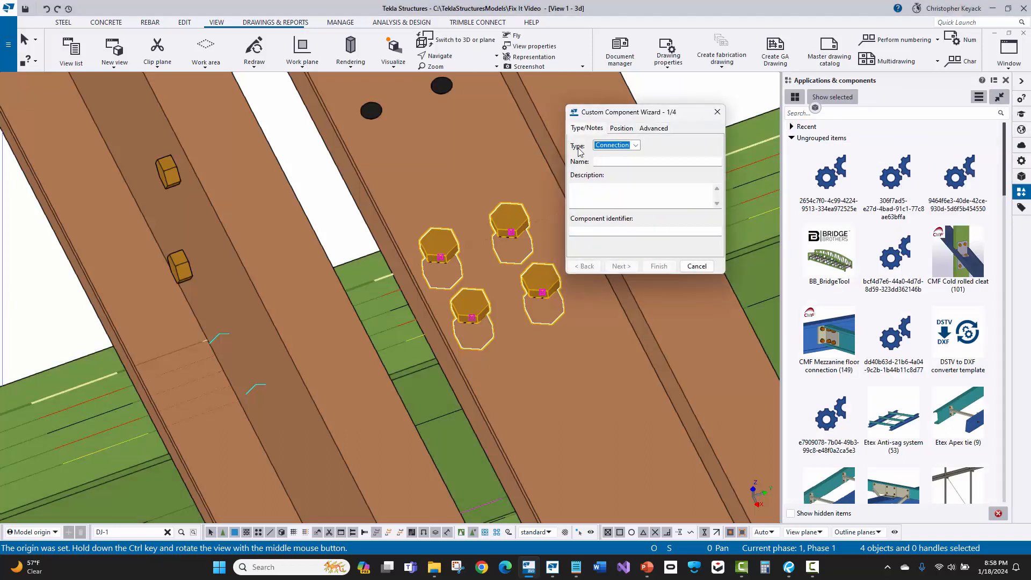
pyautogui.click(606, 162)
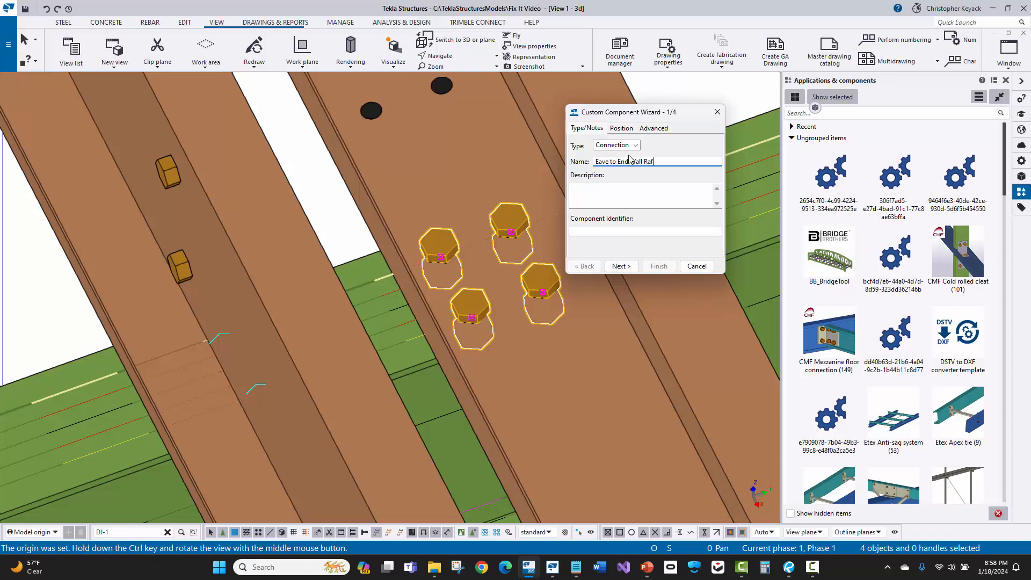
pyautogui.click(623, 129)
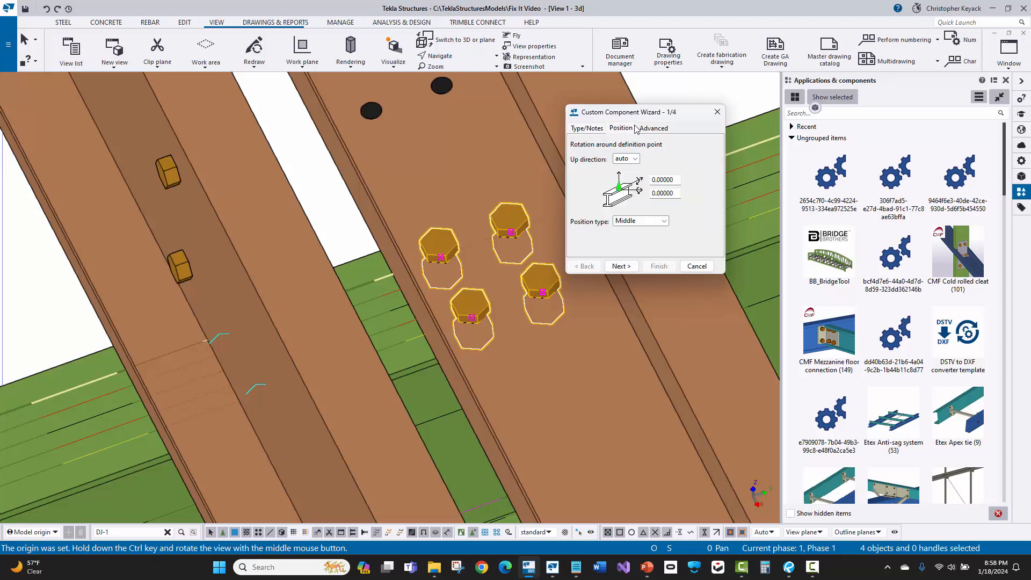
pyautogui.click(588, 129)
pyautogui.click(618, 267)
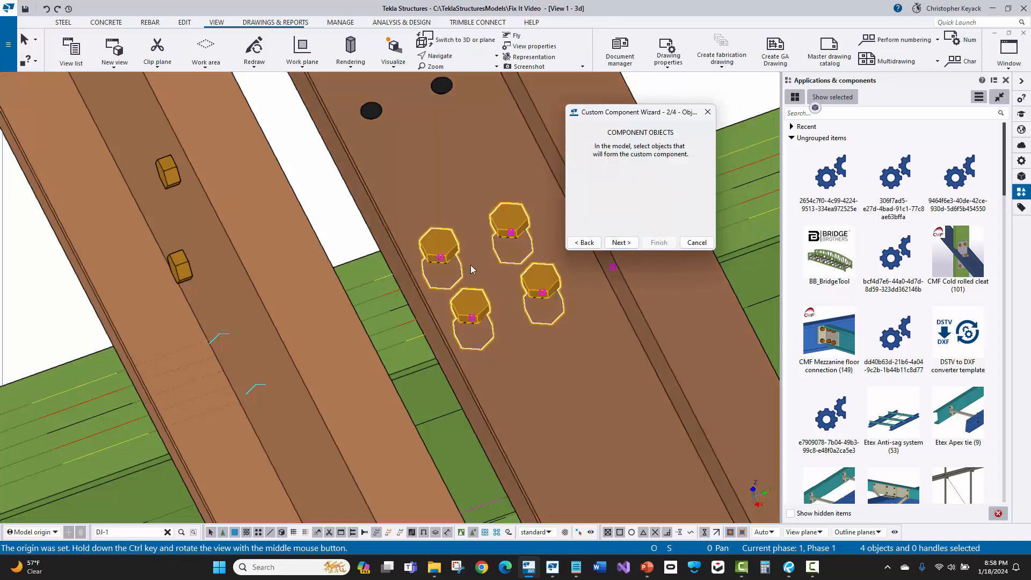
# Build the component from the four selected bolts, with the green beam as main part and the channel as secondary part.
pyautogui.click(617, 243)
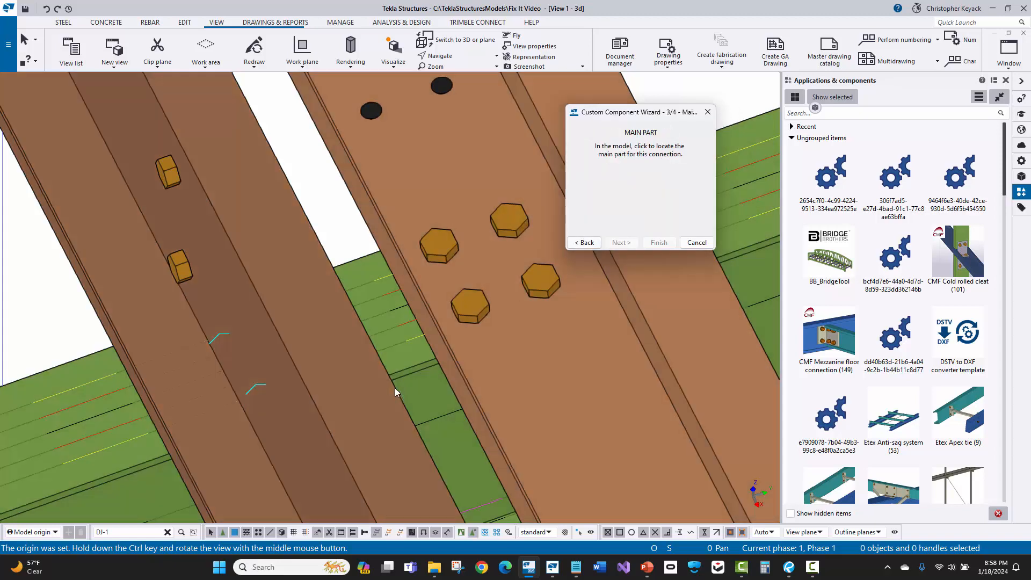
pyautogui.click(411, 367)
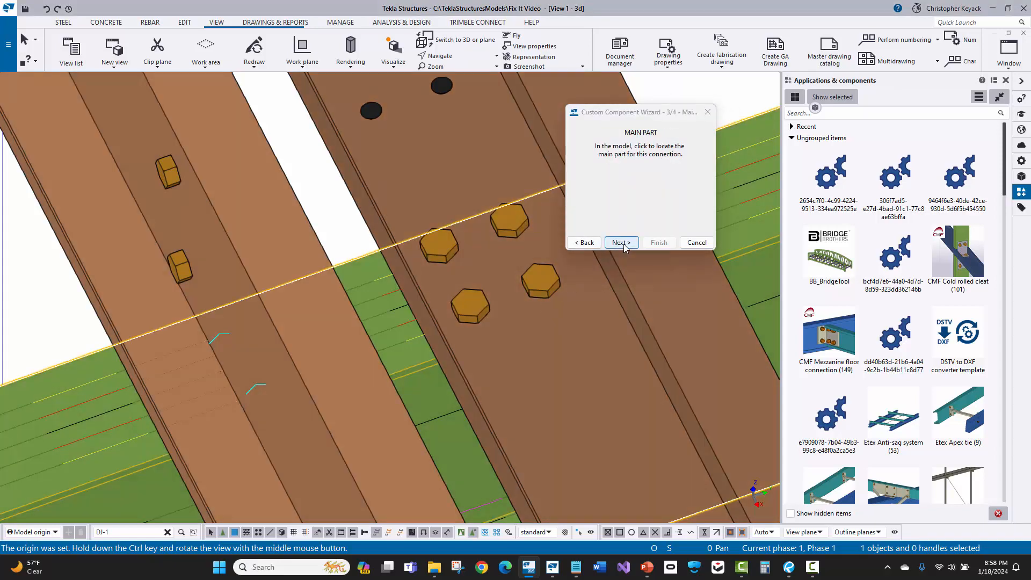
pyautogui.click(619, 242)
pyautogui.click(544, 401)
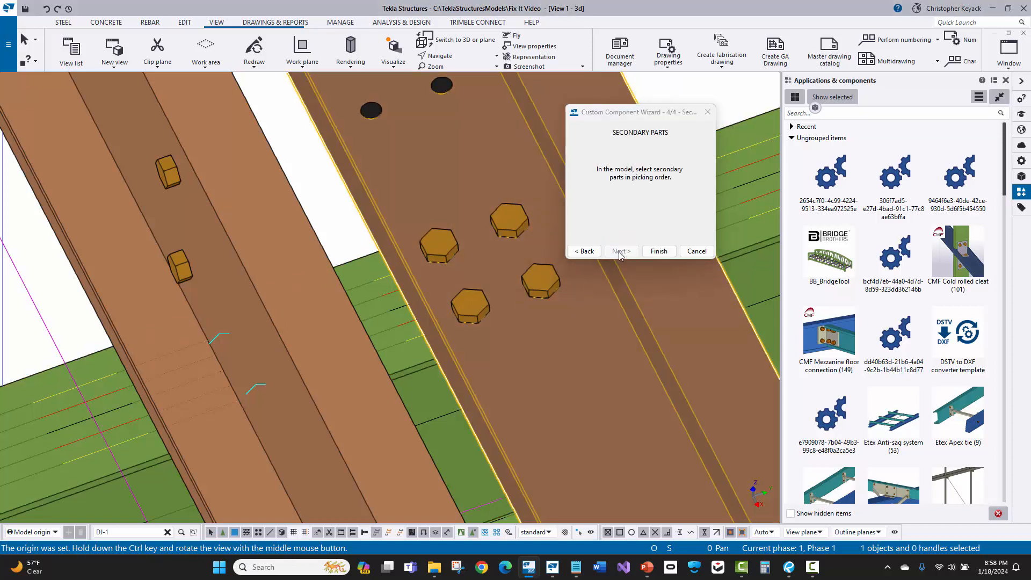
pyautogui.click(659, 251)
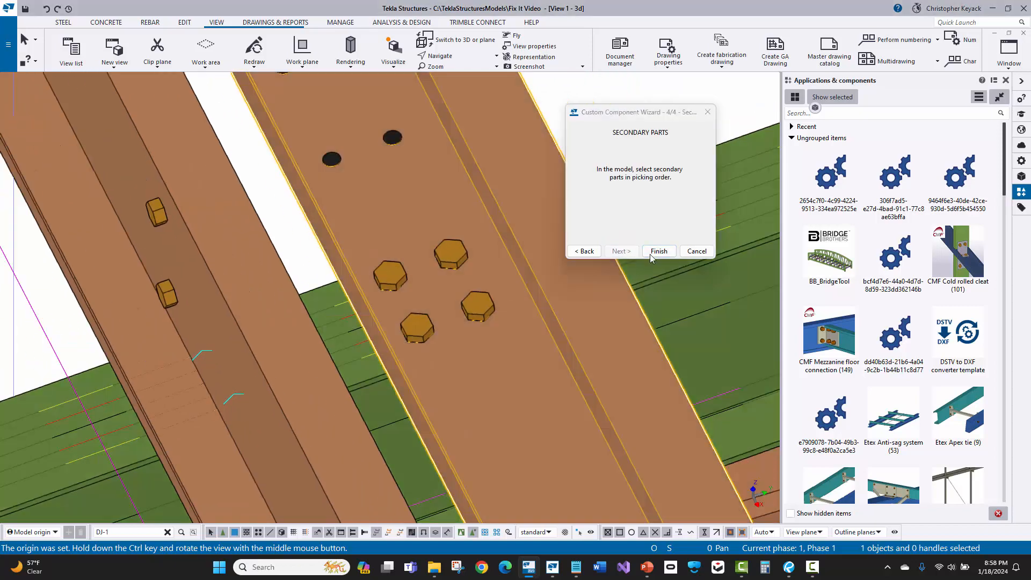
# Delete the four eave holes above the end holes of the unbolted channel farther along the green beam.
pyautogui.scroll(-3, 561, 281)
pyautogui.press('v')
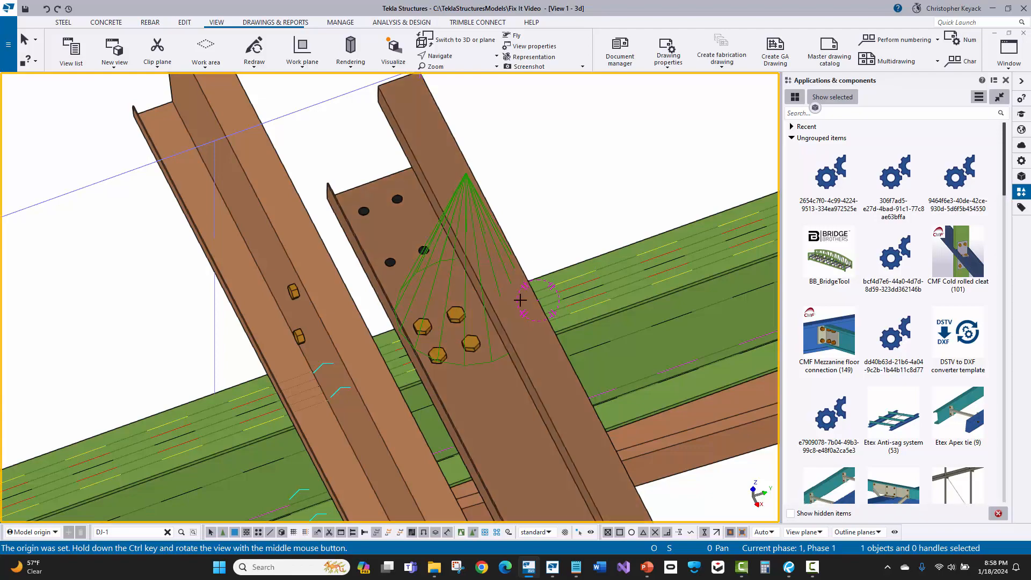
pyautogui.click(465, 313)
pyautogui.keyDown('ctrl'); pyautogui.moveTo(465, 313); pyautogui.dragTo(719, 279, button='middle'); pyautogui.keyUp('ctrl')
pyautogui.scroll(-3, 607, 306)
pyautogui.scroll(-1, 466, 302)
pyautogui.moveTo(432, 304); pyautogui.dragTo(533, 306, button='middle')
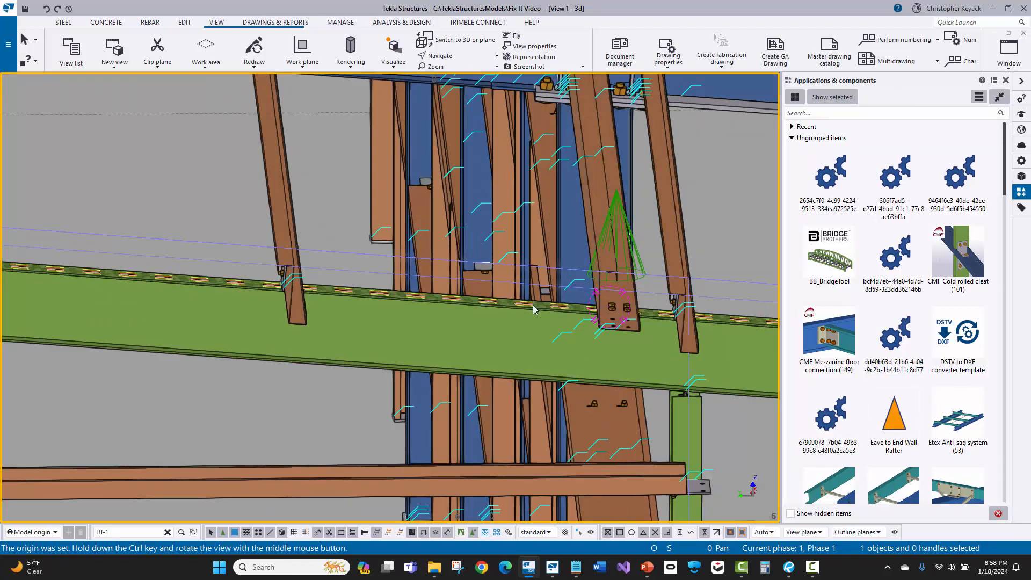
pyautogui.moveTo(266, 297); pyautogui.dragTo(475, 344, button='middle')
pyautogui.scroll(4, 475, 341)
pyautogui.moveTo(532, 378); pyautogui.dragTo(577, 398, button='middle')
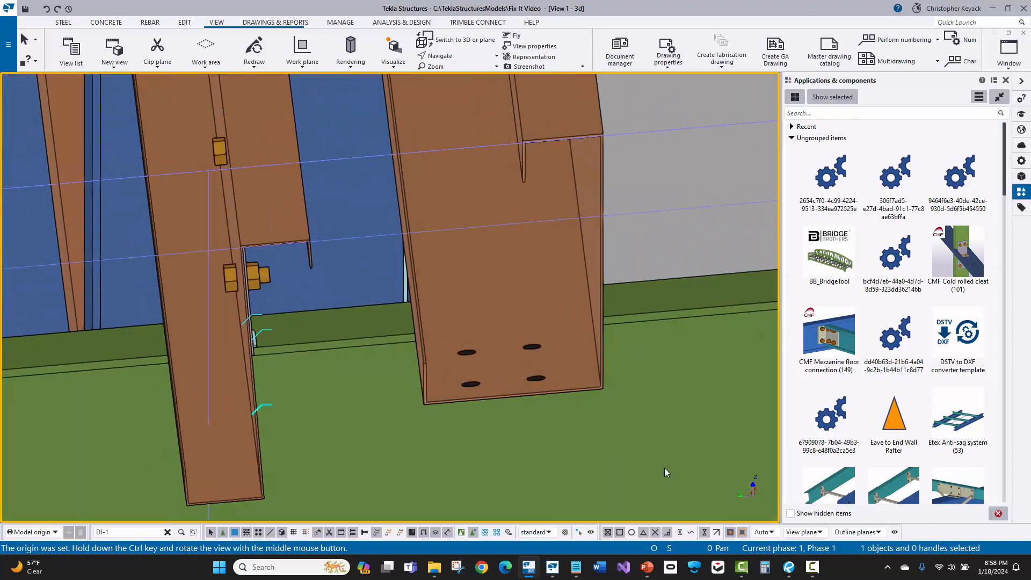
pyautogui.hotkey('ctrl', '2')
pyautogui.scroll(2, 404, 294)
pyautogui.moveTo(451, 252); pyautogui.dragTo(617, 353)
pyautogui.press('Delete')
pyautogui.click(489, 352)
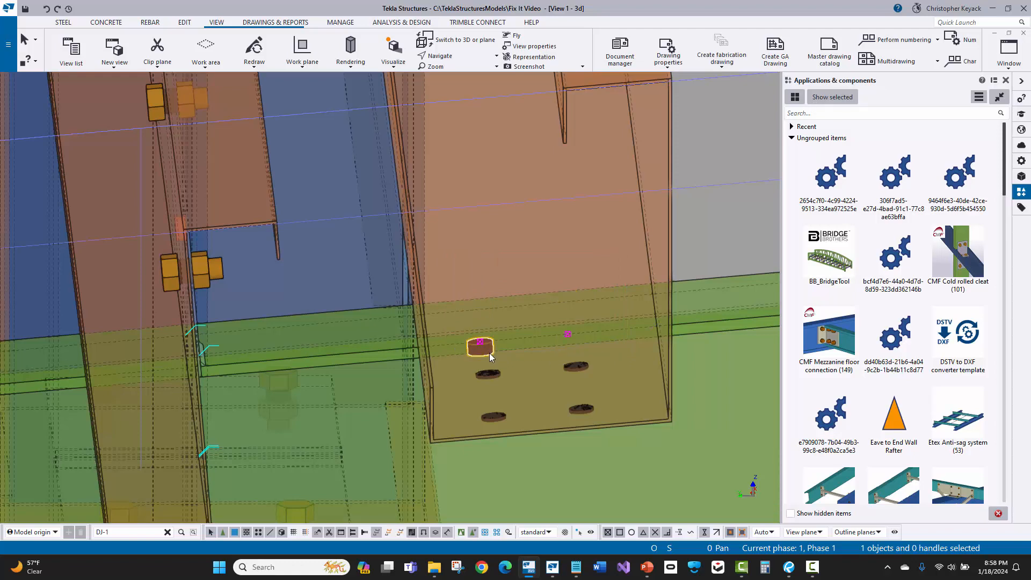
pyautogui.press('Delete')
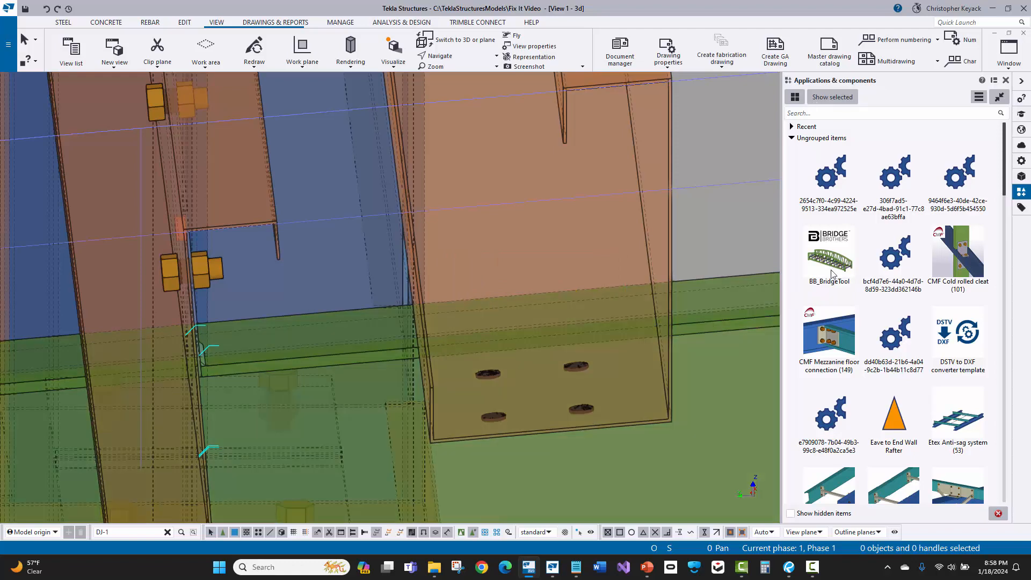
# Apply the Eave to End Wall Rafter connection with the green beam as main part and the unbolted channel as secondary part.
pyautogui.click(895, 420)
pyautogui.scroll(-3, 904, 299)
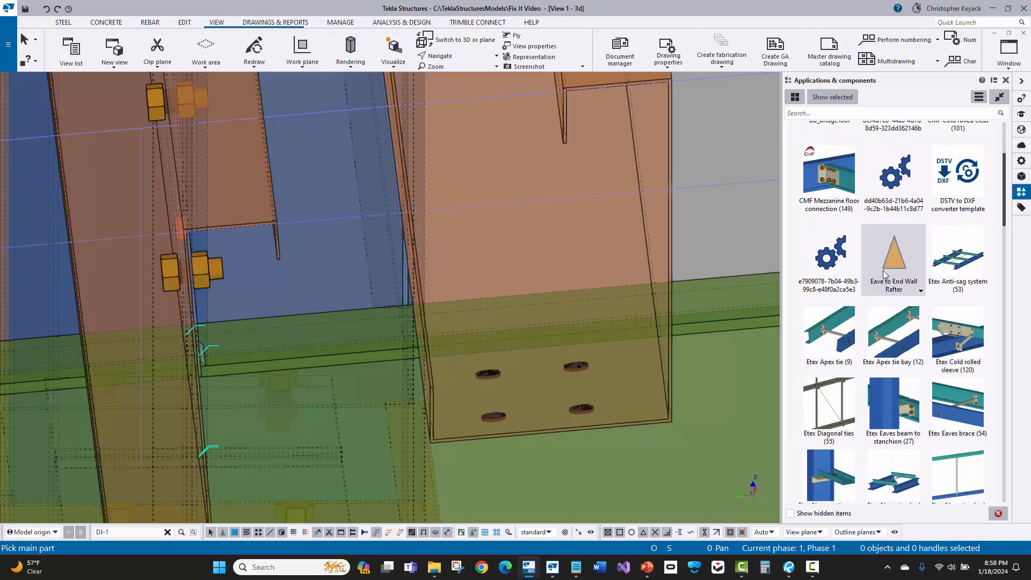
pyautogui.scroll(3, 887, 279)
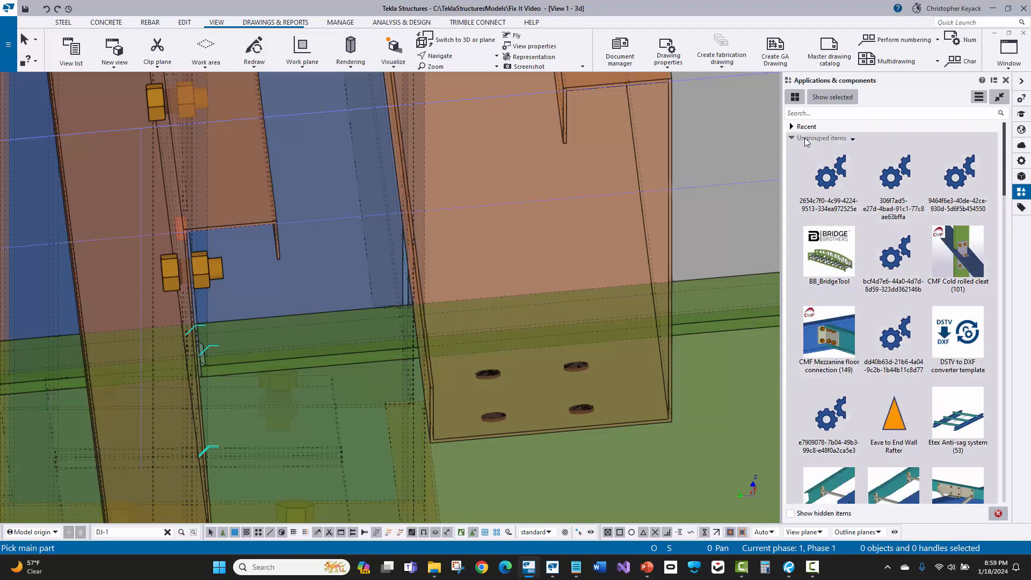
pyautogui.scroll(-3, 883, 279)
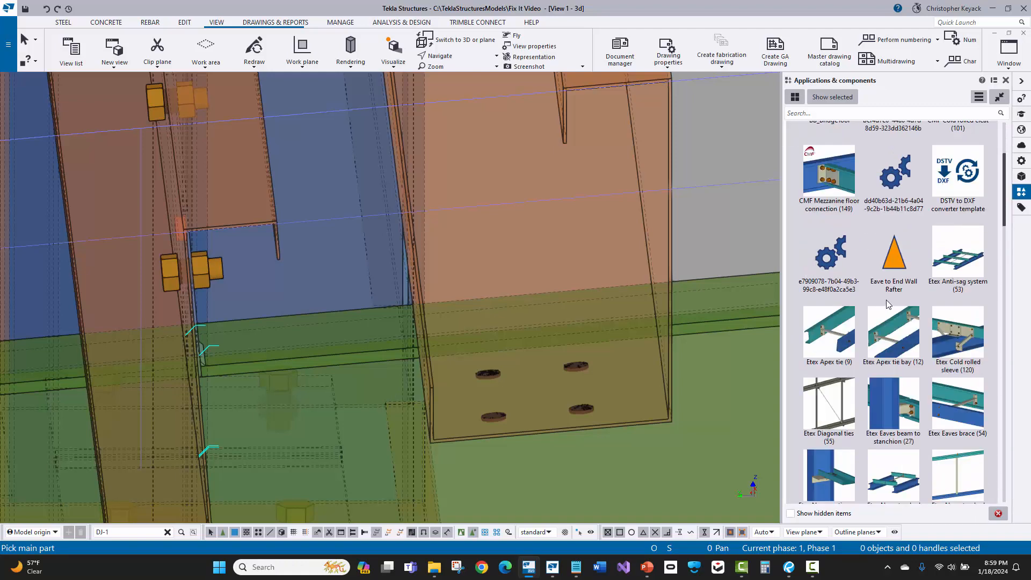
pyautogui.click(897, 256)
pyautogui.click(710, 324)
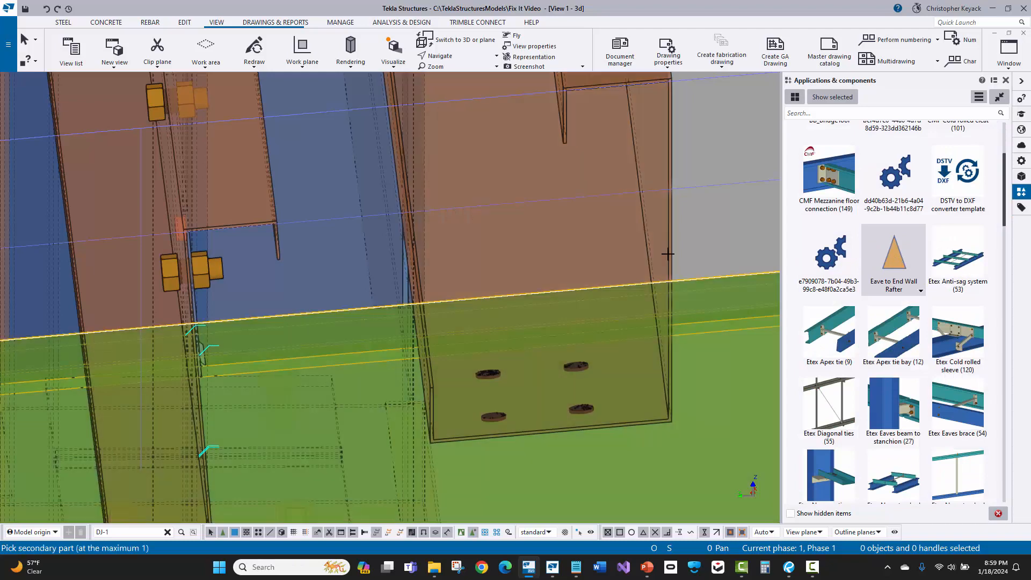
pyautogui.click(670, 244)
pyautogui.rightClick(721, 234)
pyautogui.click(726, 239)
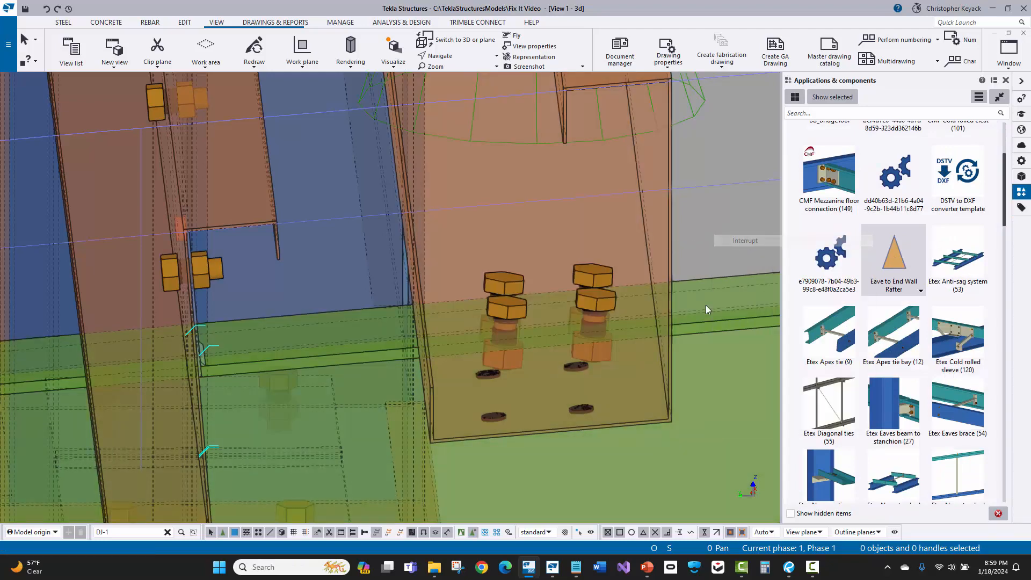
pyautogui.moveTo(707, 308); pyautogui.dragTo(660, 309, button='middle')
pyautogui.moveTo(554, 386); pyautogui.dragTo(496, 411, button='middle')
pyautogui.scroll(-2, 497, 411)
# Review the newly placed connection's up direction settings without modifying them, and remove the connection from the channel.
pyautogui.click(561, 239)
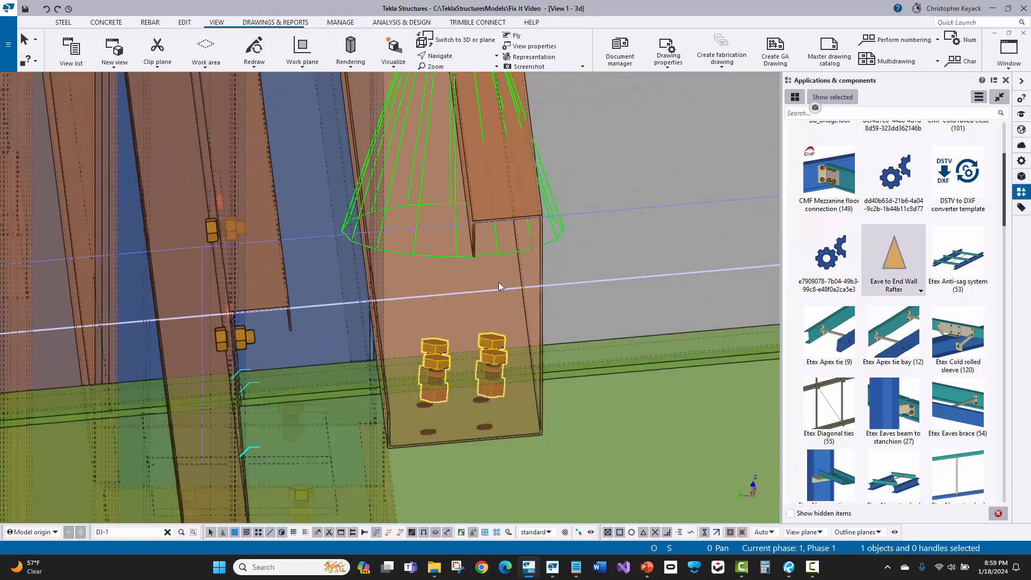
pyautogui.doubleClick(415, 254)
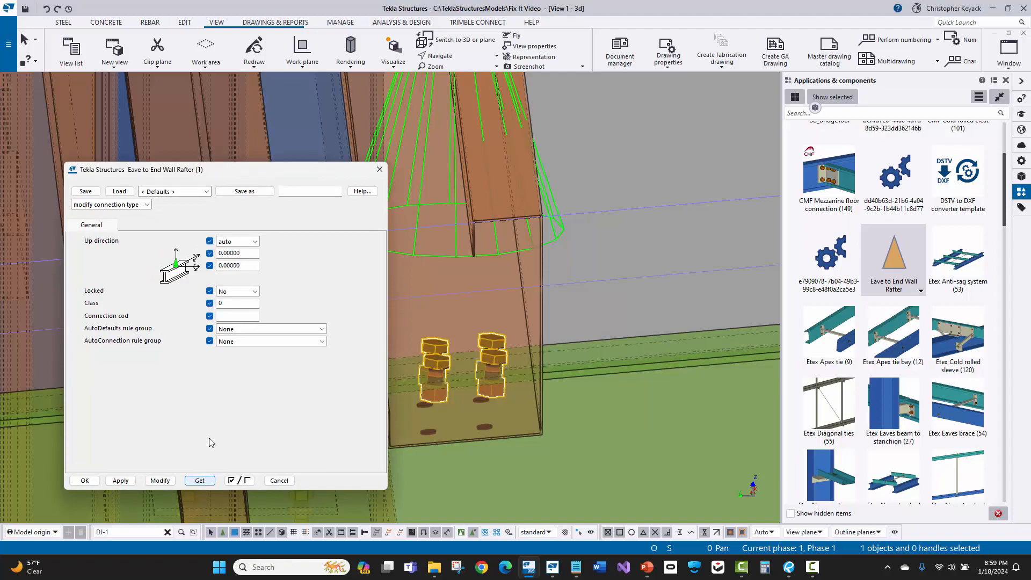
pyautogui.moveTo(498, 260); pyautogui.dragTo(525, 263, button='middle')
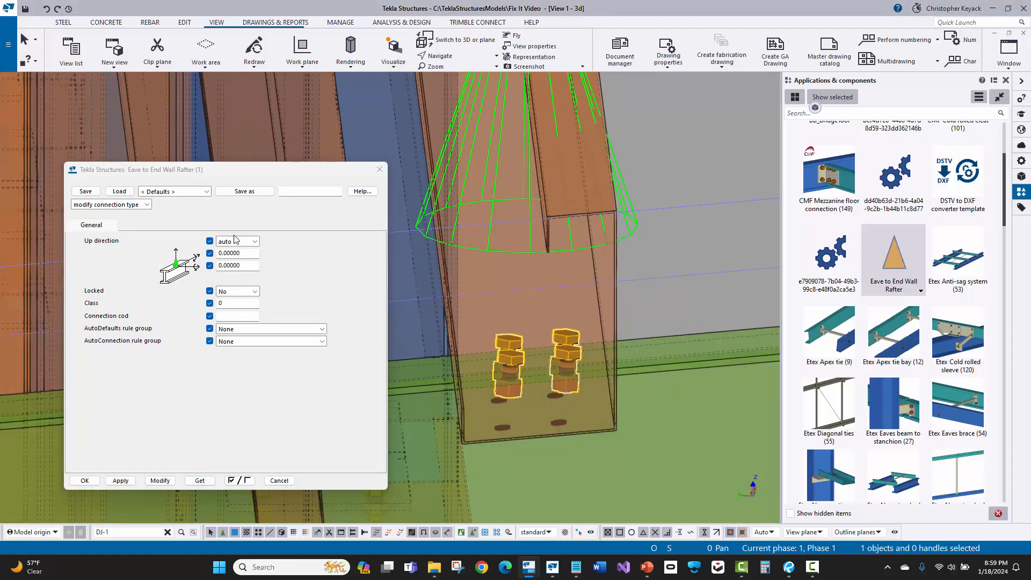
pyautogui.scroll(-2, 523, 293)
pyautogui.keyDown('ctrl'); pyautogui.moveTo(524, 293); pyautogui.dragTo(542, 260, button='middle'); pyautogui.keyUp('ctrl')
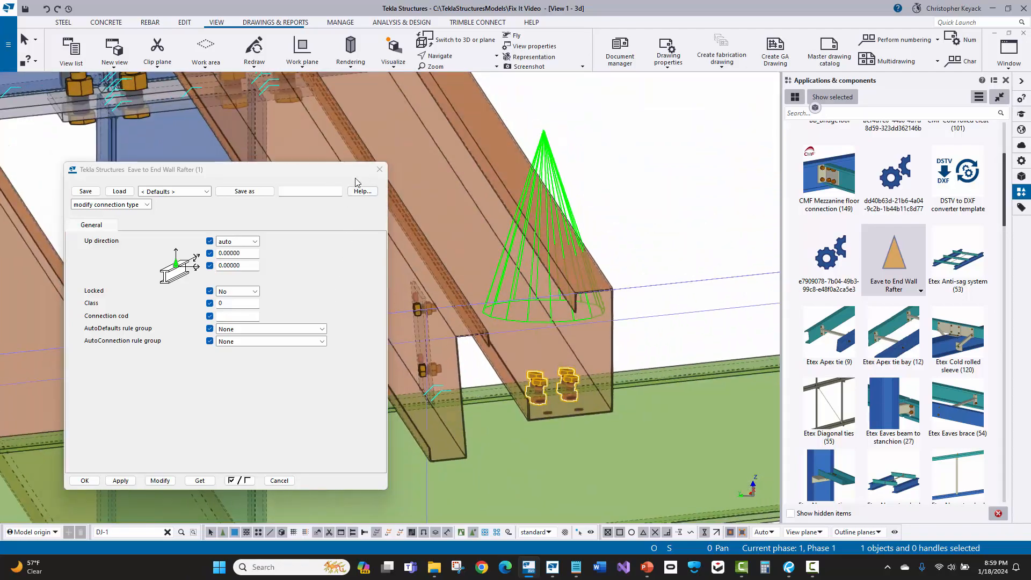
pyautogui.click(380, 169)
pyautogui.scroll(2, 575, 242)
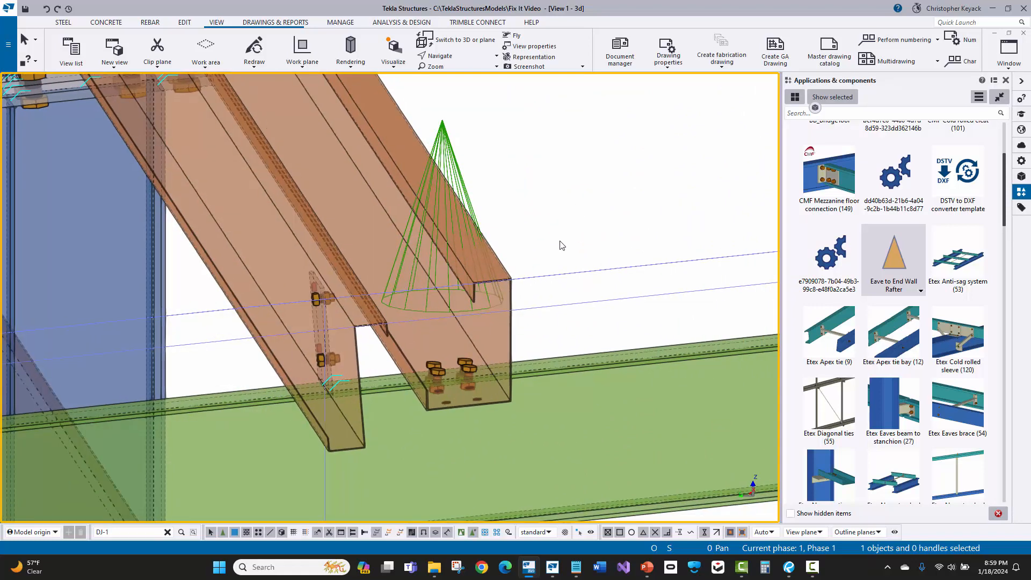
pyautogui.scroll(1, 556, 258)
pyautogui.press('Delete')
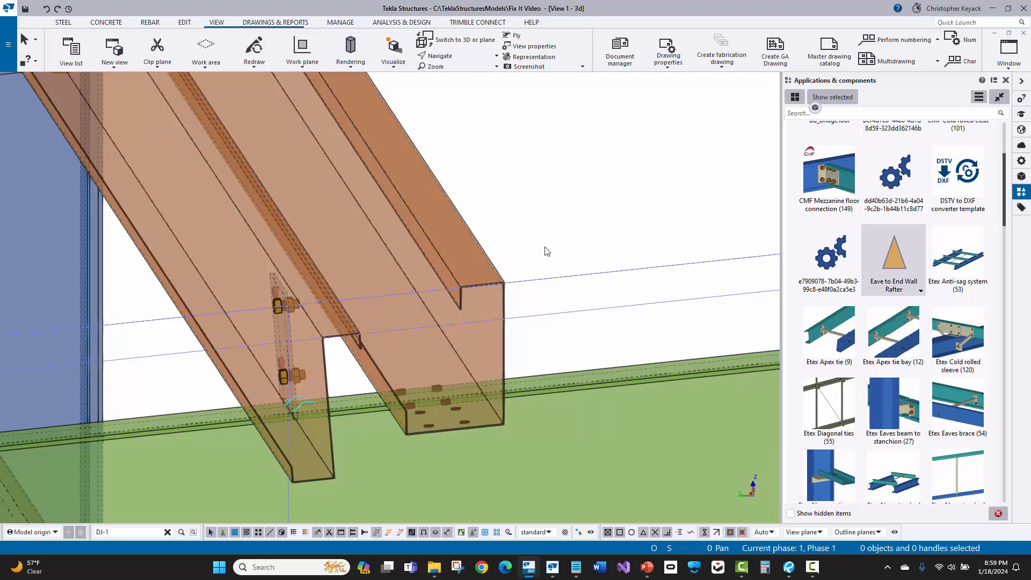
# Delete the four eave holes where the removed connection's channel meets the green beam, keeping the holes at the channel's end.
pyautogui.scroll(3, 413, 376)
pyautogui.click(382, 411)
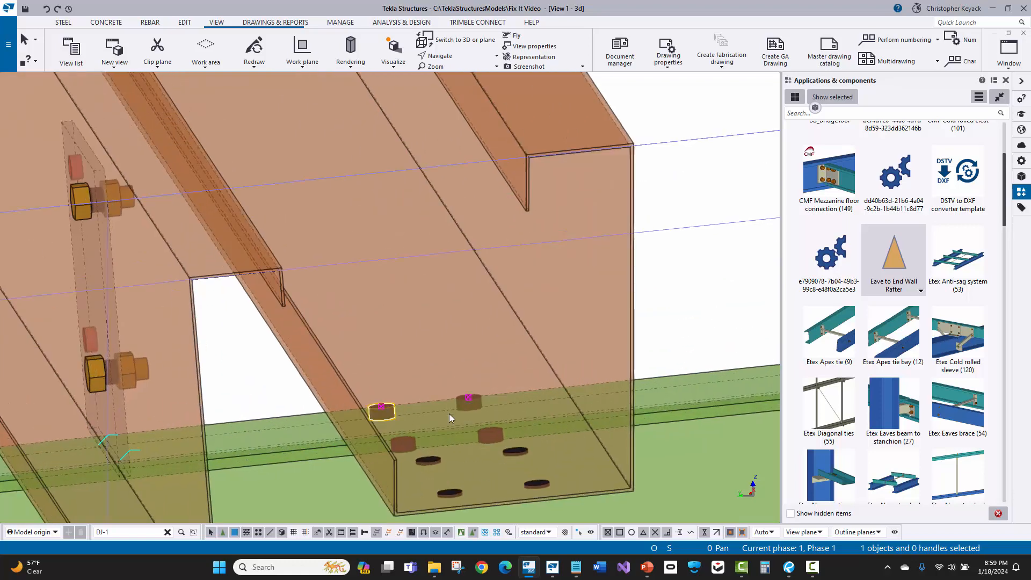
pyautogui.keyDown('ctrl'); pyautogui.click(489, 435); pyautogui.keyUp('ctrl')
pyautogui.keyDown('ctrl'); pyautogui.click(475, 408); pyautogui.keyUp('ctrl')
pyautogui.keyDown('ctrl'); pyautogui.click(404, 448); pyautogui.keyUp('ctrl')
pyautogui.scroll(-2, 458, 375)
pyautogui.press('Delete')
# Enable selecting objects inside components and select the four bolts of the Eave to End Wall Rafter connection on the bolted channel.
pyautogui.scroll(-8, 450, 371)
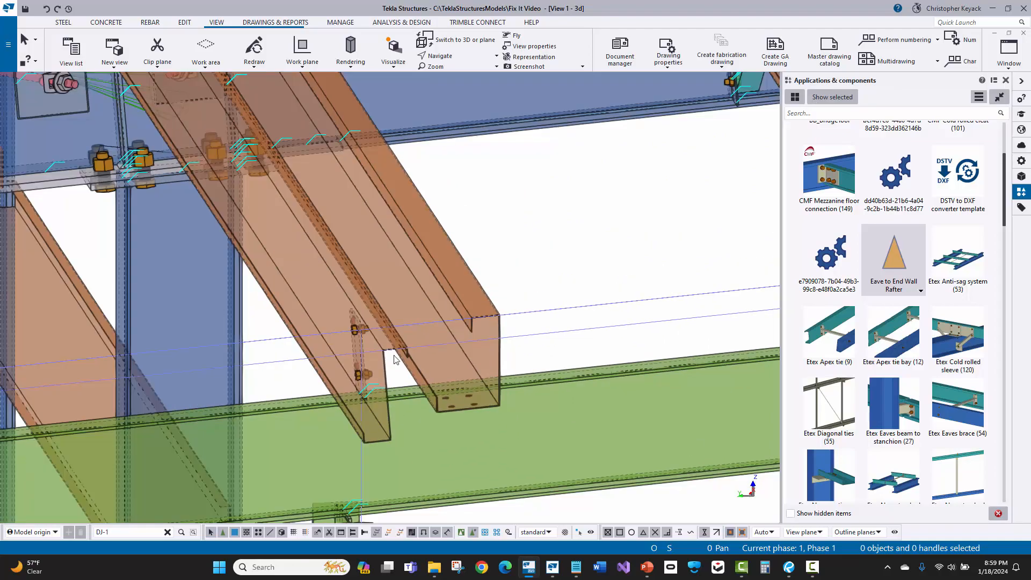
pyautogui.scroll(8, 504, 348)
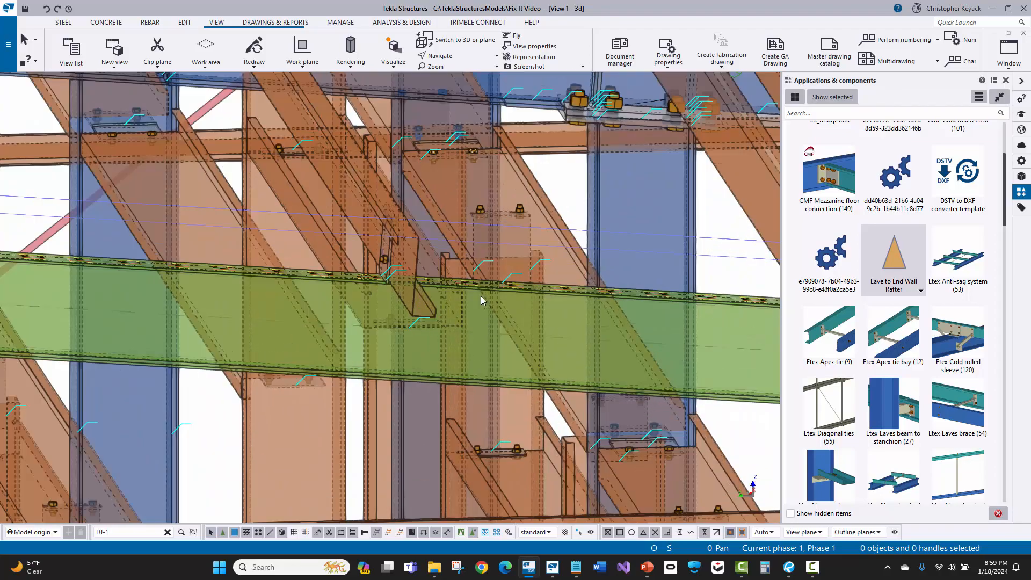
pyautogui.scroll(3, 368, 277)
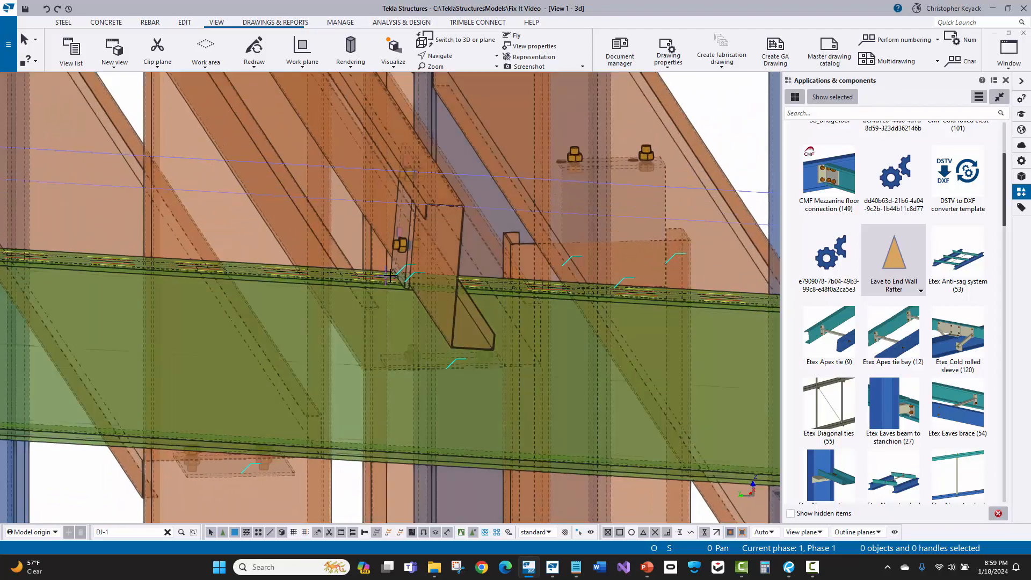
pyautogui.click(400, 276)
pyautogui.scroll(-5, 304, 344)
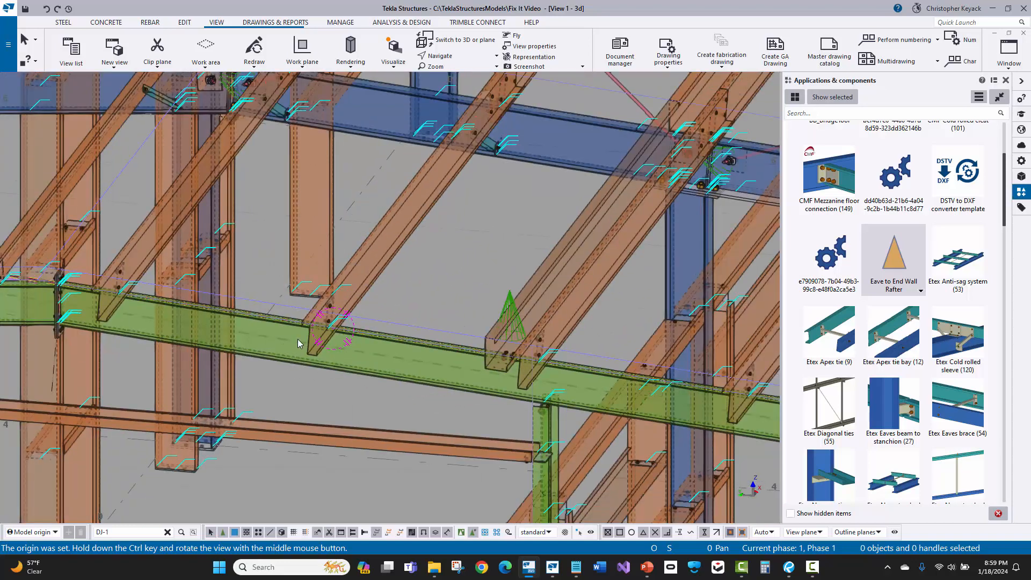
pyautogui.scroll(8, 514, 371)
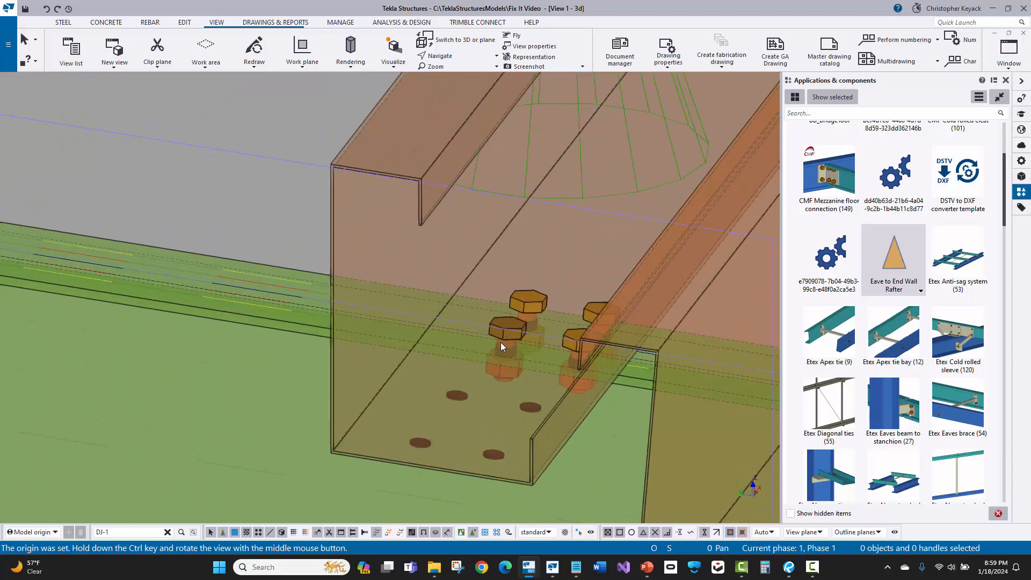
pyautogui.click(471, 535)
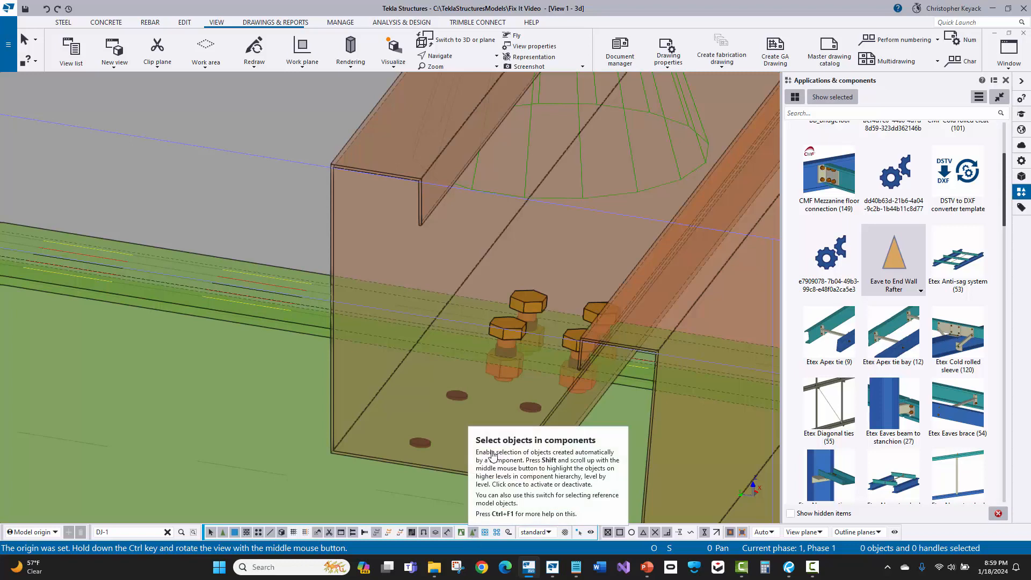
pyautogui.click(499, 331)
pyautogui.keyDown('ctrl'); pyautogui.click(542, 307); pyautogui.keyUp('ctrl')
pyautogui.keyDown('ctrl'); pyautogui.click(590, 309); pyautogui.keyUp('ctrl')
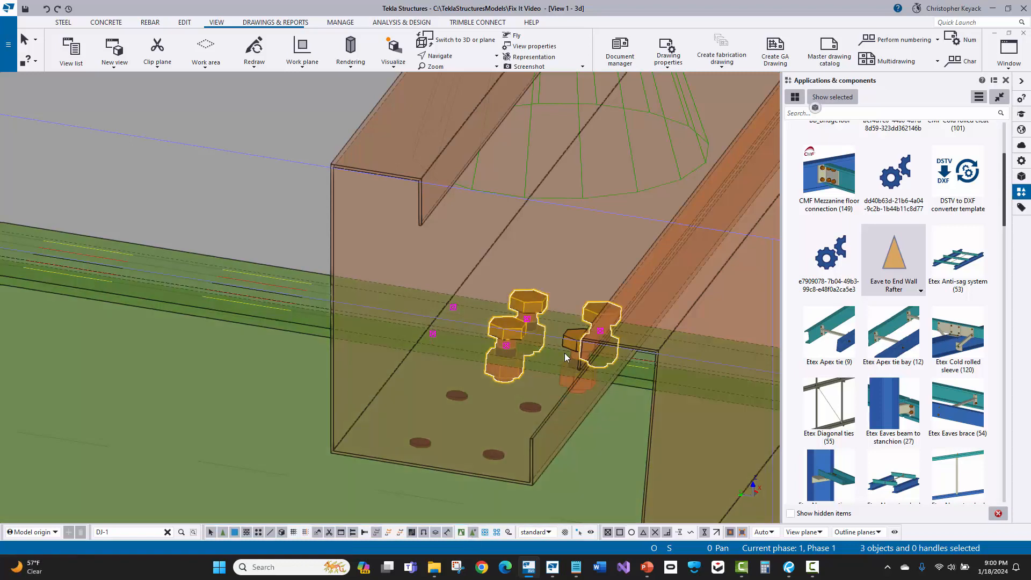
pyautogui.keyDown('ctrl'); pyautogui.click(563, 336); pyautogui.keyUp('ctrl')
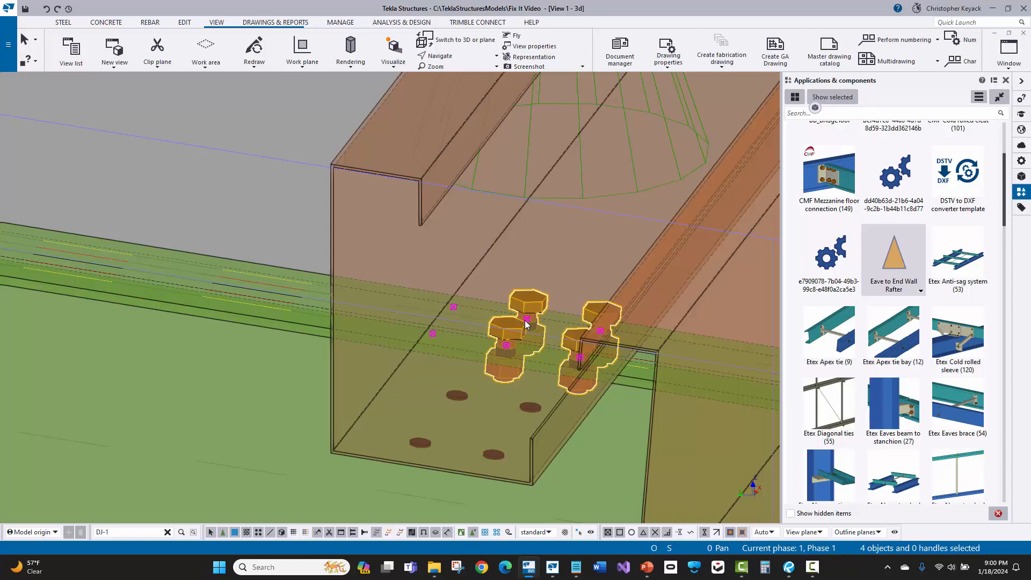
# Mirror-copy the four selected bolts to the opposite channel about a line along the joint between the green beam's ridge splice plates.
pyautogui.keyDown('ctrl'); pyautogui.moveTo(563, 336); pyautogui.dragTo(407, 264, button='middle'); pyautogui.keyUp('ctrl')
pyautogui.scroll(-2, 359, 241)
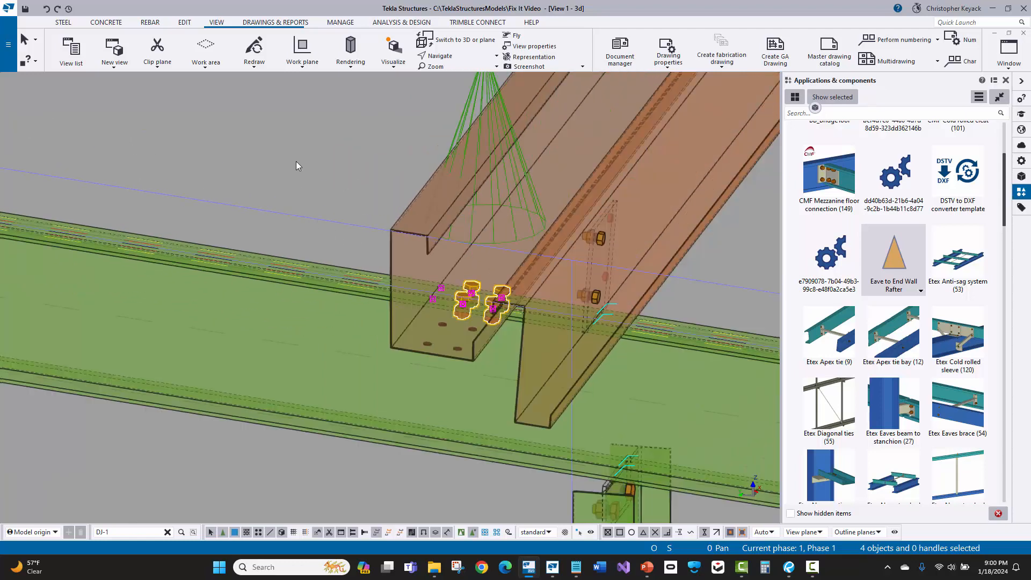
pyautogui.scroll(-2, 300, 166)
pyautogui.moveTo(295, 167); pyautogui.dragTo(495, 223, button='middle')
pyautogui.rightClick(475, 204)
pyautogui.moveTo(510, 229)
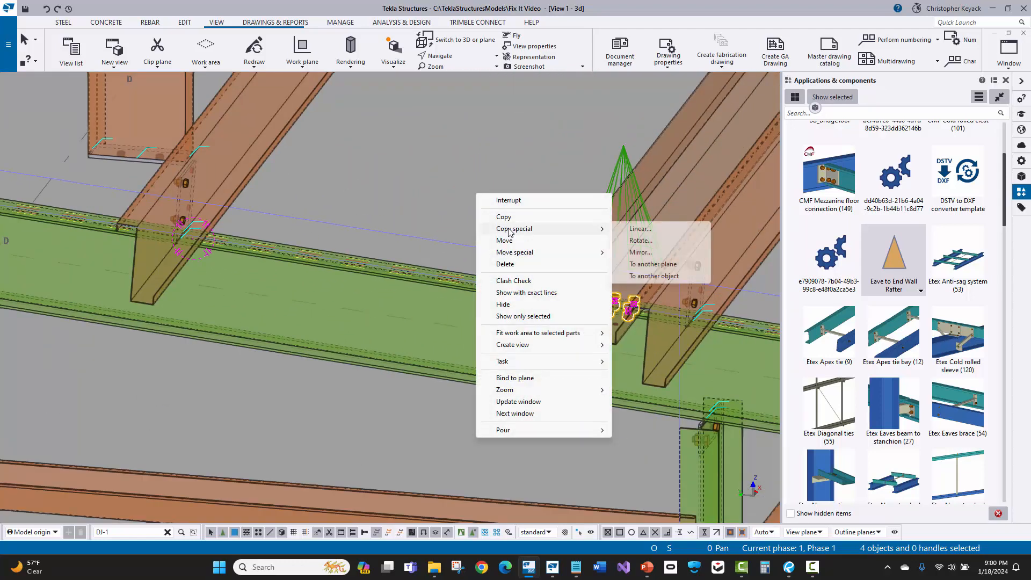
pyautogui.click(632, 256)
pyautogui.moveTo(263, 260); pyautogui.dragTo(469, 308, button='middle')
pyautogui.scroll(-2, 500, 340)
pyautogui.moveTo(115, 275); pyautogui.dragTo(313, 257, button='middle')
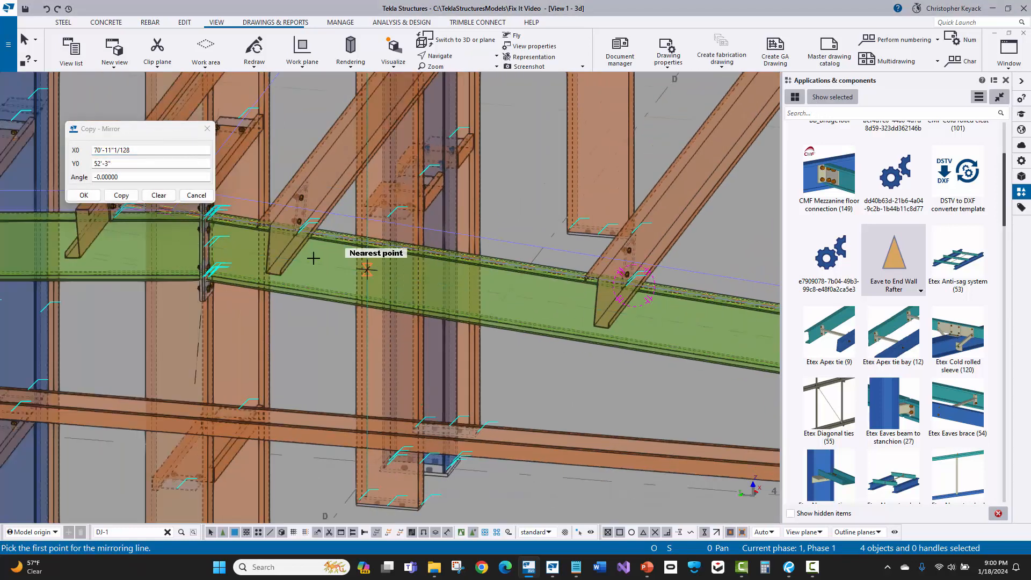
pyautogui.moveTo(229, 214); pyautogui.dragTo(558, 282, button='middle')
pyautogui.scroll(6, 559, 282)
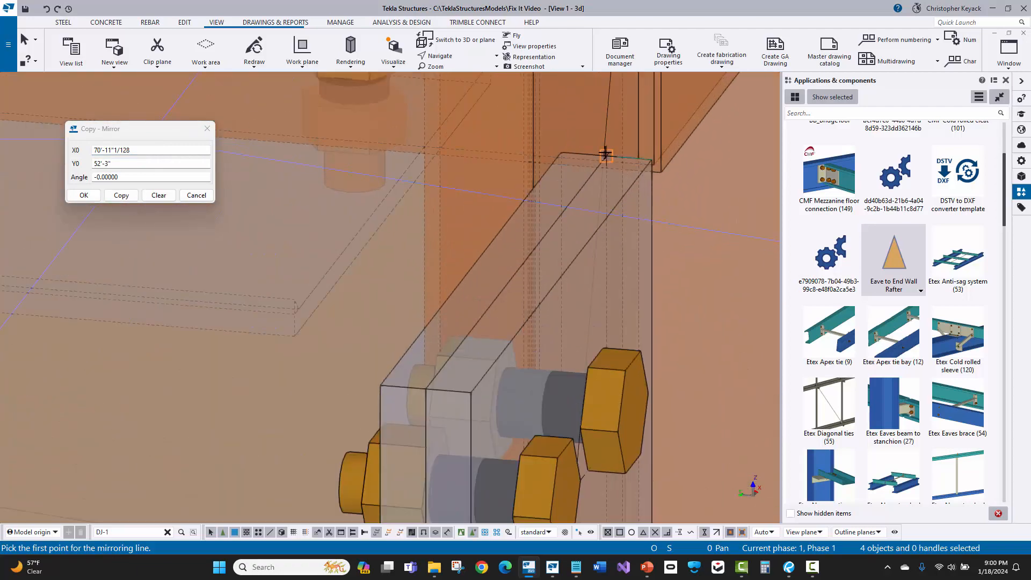
pyautogui.scroll(4, 612, 152)
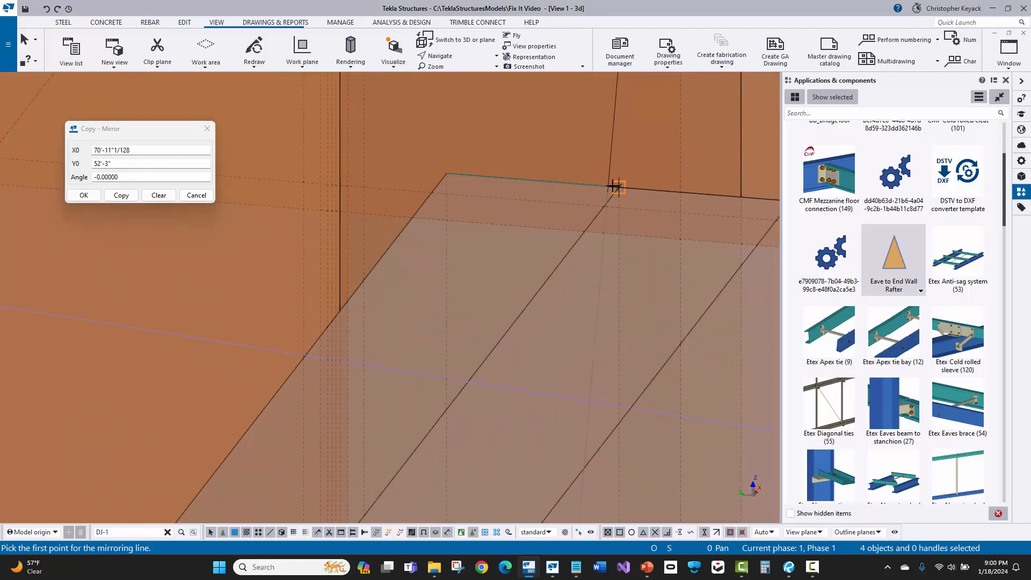
pyautogui.click(617, 186)
pyautogui.scroll(-3, 617, 188)
pyautogui.scroll(5, 616, 207)
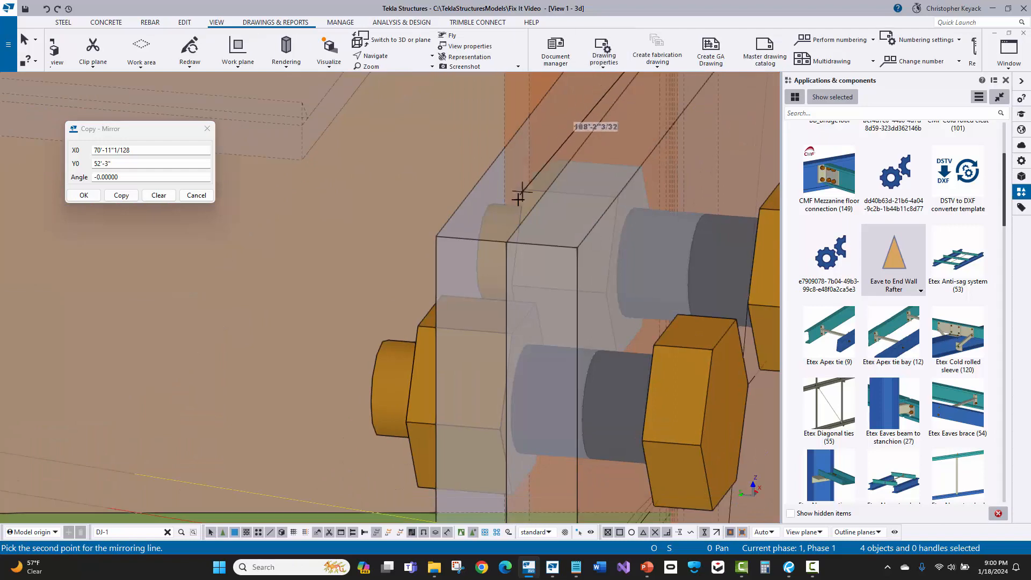
pyautogui.click(506, 242)
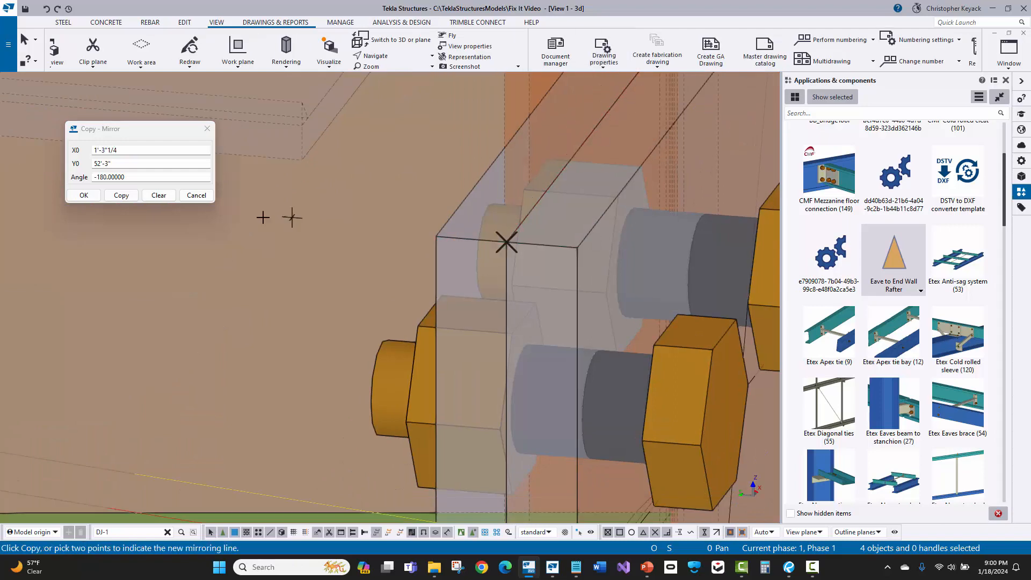
pyautogui.click(120, 196)
# Inquire one of the mirrored bolts on the opposite channel to check its bolt data and connected parts.
pyautogui.scroll(-6, 517, 228)
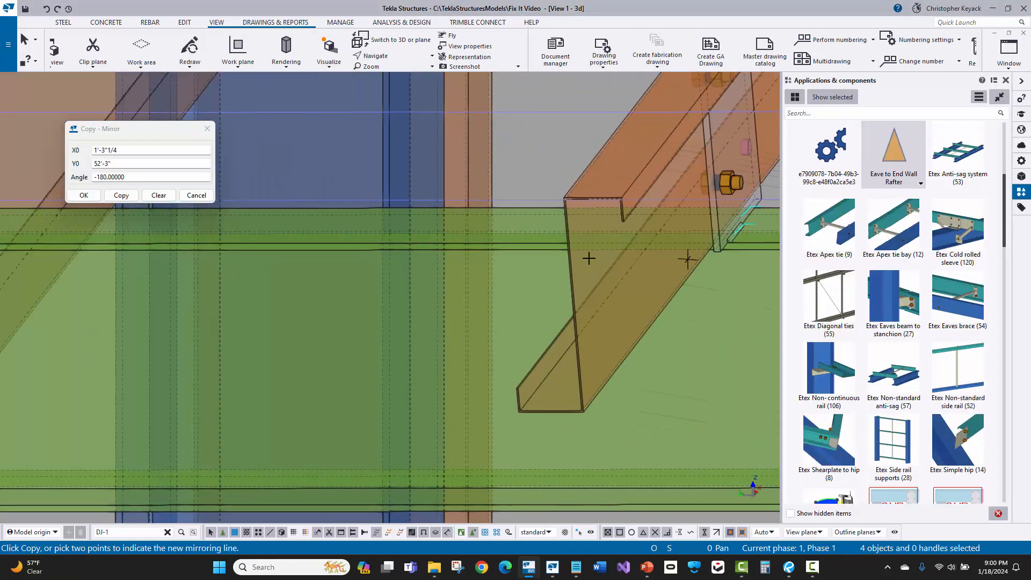
pyautogui.scroll(-6, 589, 258)
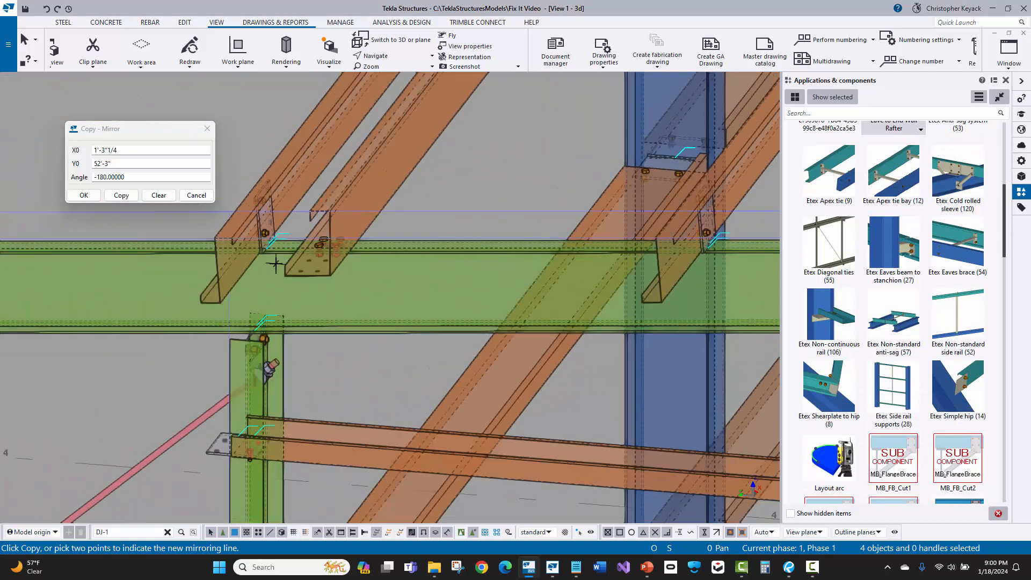
pyautogui.scroll(6, 275, 263)
pyautogui.rightClick(377, 126)
pyautogui.click(395, 128)
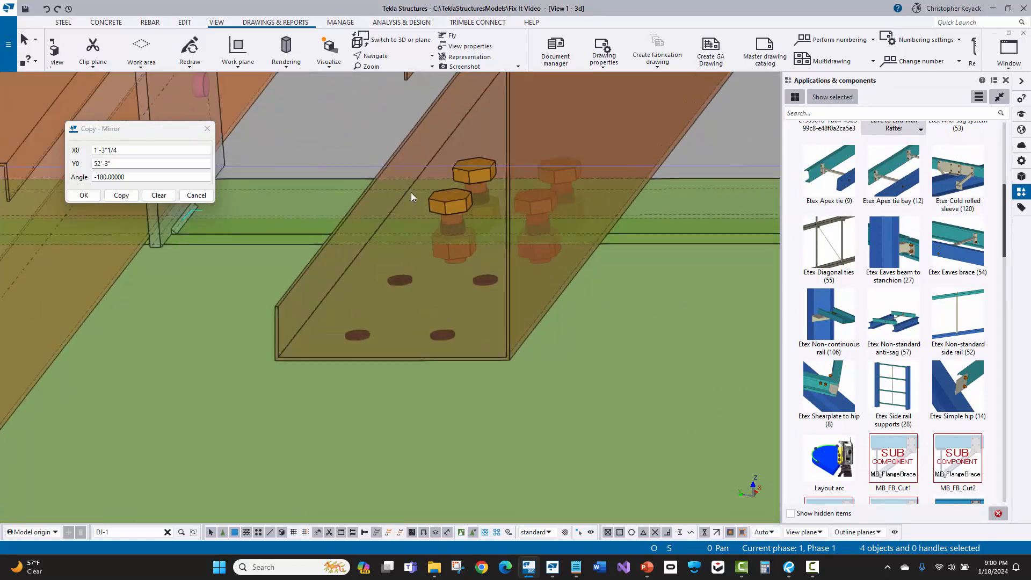
pyautogui.click(472, 171)
pyautogui.rightClick(473, 178)
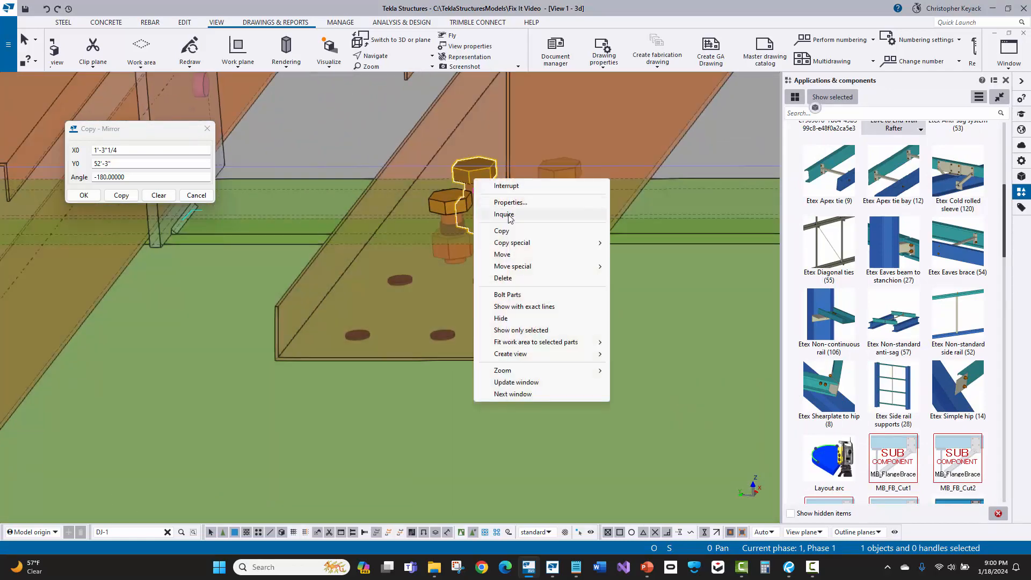
pyautogui.click(508, 214)
pyautogui.moveTo(328, 294); pyautogui.dragTo(178, 328, button='middle')
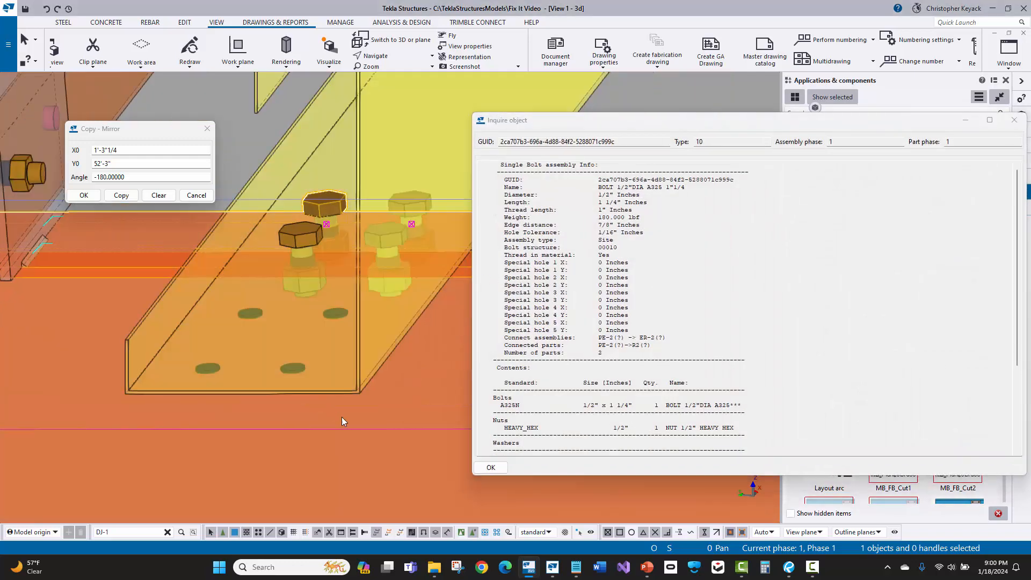
pyautogui.click(490, 467)
# Hide the inquired bolt to check for a duplicate beneath it, and redraw the view to bring it back.
pyautogui.rightClick(323, 195)
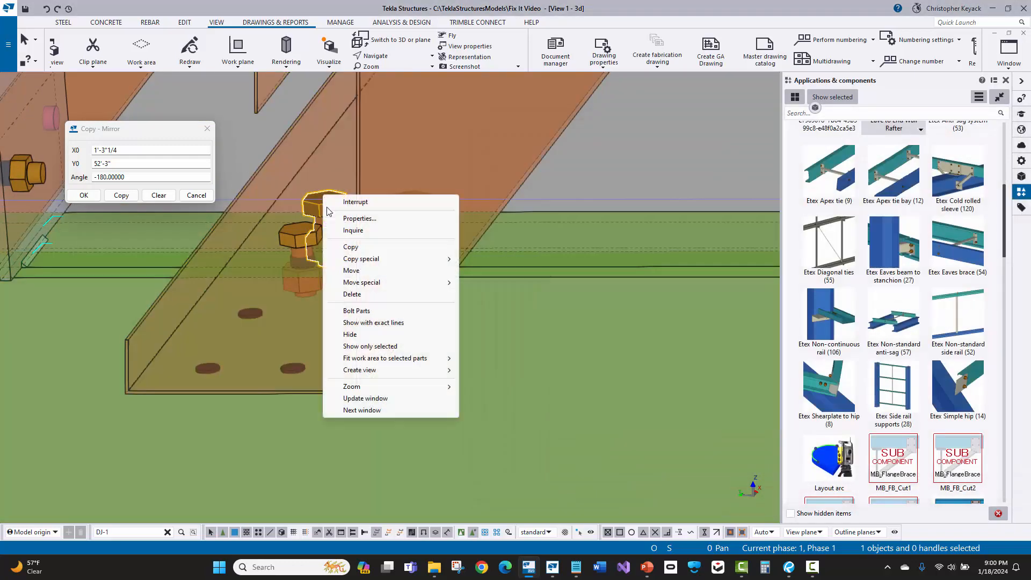
pyautogui.click(350, 334)
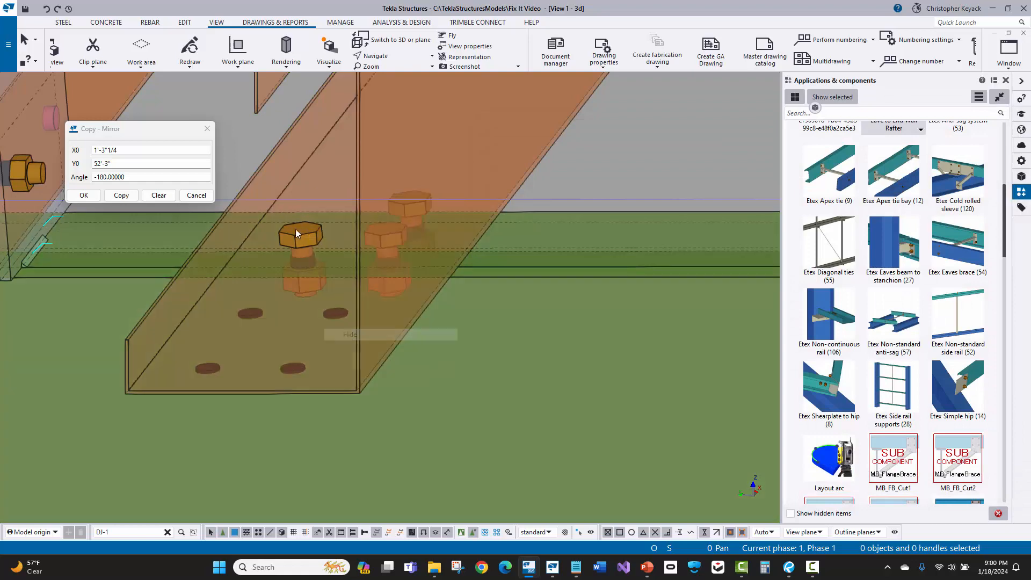
pyautogui.rightClick(249, 139)
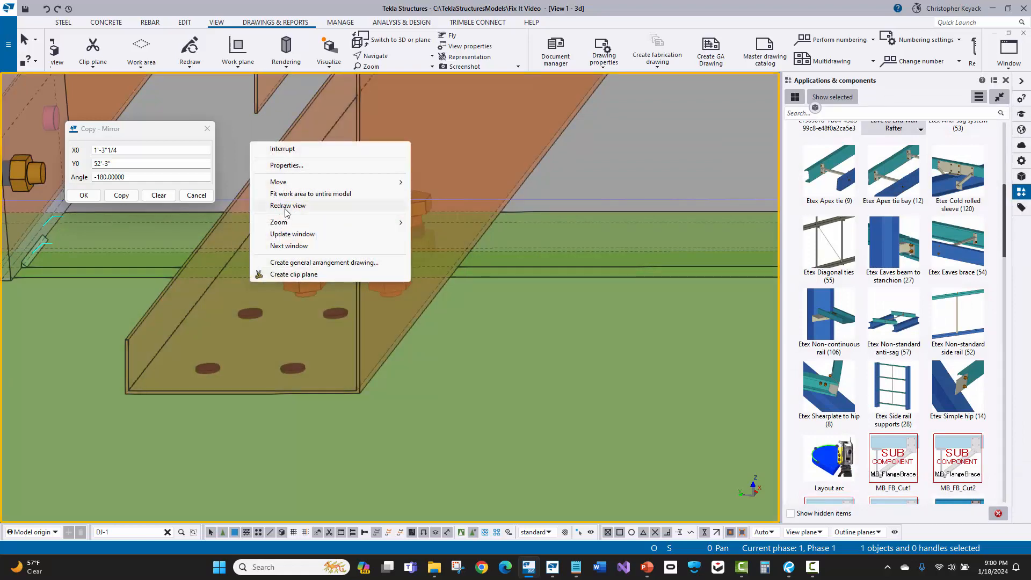
pyautogui.click(284, 207)
pyautogui.click(195, 196)
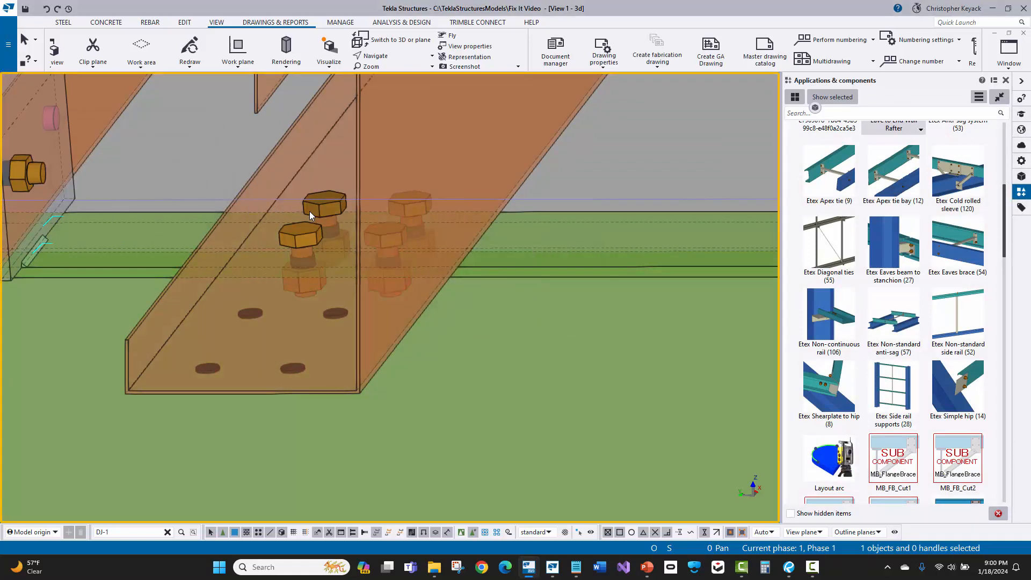
# Set the view rotation origin at the mirrored bolts and select all four of them on the opposite channel.
pyautogui.keyDown('ctrl'); pyautogui.moveTo(309, 211); pyautogui.dragTo(348, 210, button='middle'); pyautogui.keyUp('ctrl')
pyautogui.scroll(-4, 348, 209)
pyautogui.moveTo(344, 446); pyautogui.dragTo(472, 191, button='middle')
pyautogui.scroll(4, 394, 337)
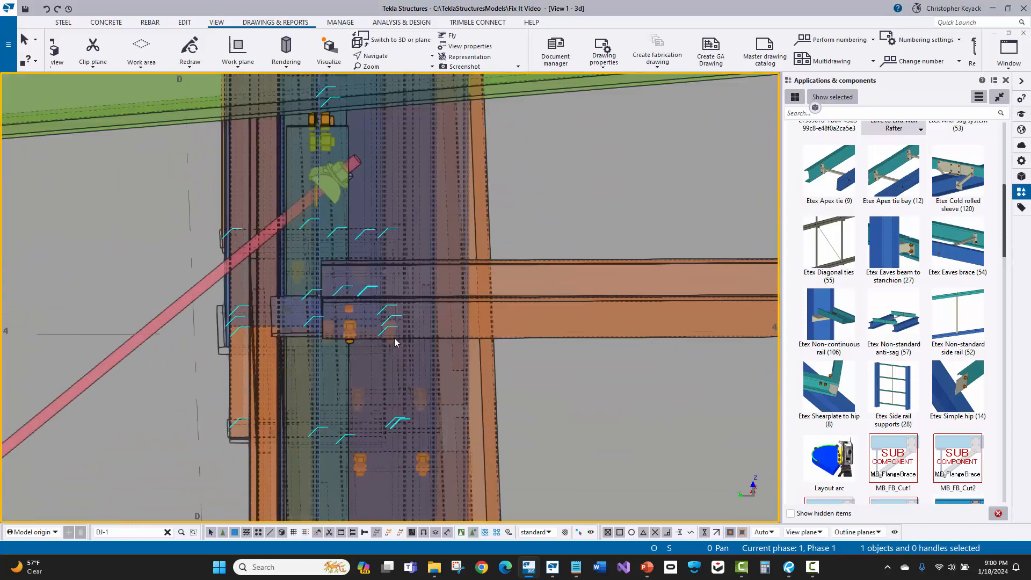
pyautogui.scroll(-1, 891, 397)
pyautogui.scroll(6, 894, 413)
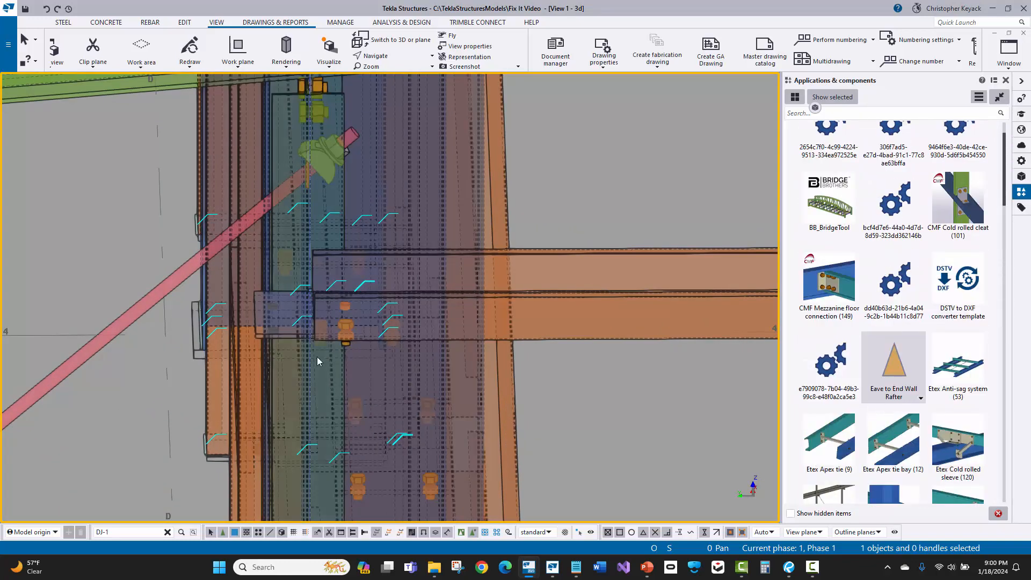
pyautogui.scroll(-6, 406, 319)
pyautogui.keyDown('ctrl'); pyautogui.moveTo(292, 320); pyautogui.dragTo(398, 325, button='middle'); pyautogui.keyUp('ctrl')
pyautogui.scroll(10, 398, 325)
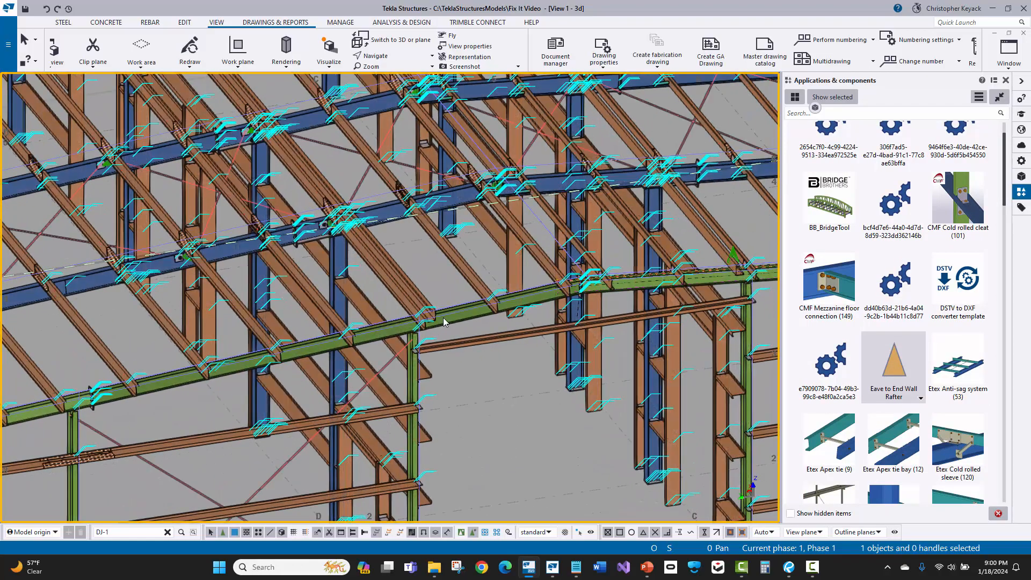
pyautogui.scroll(3, 395, 273)
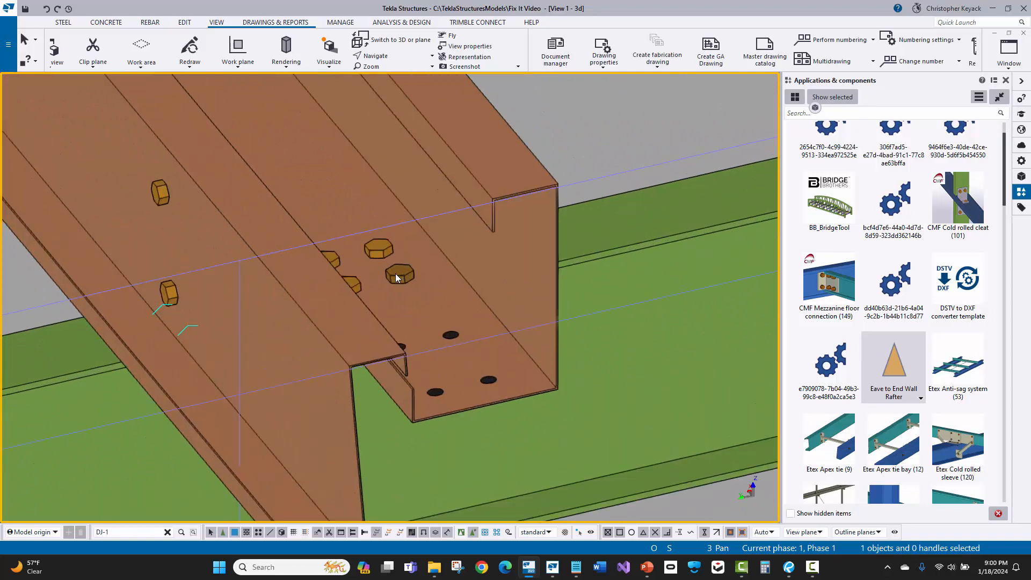
pyautogui.press('v')
pyautogui.click(361, 268)
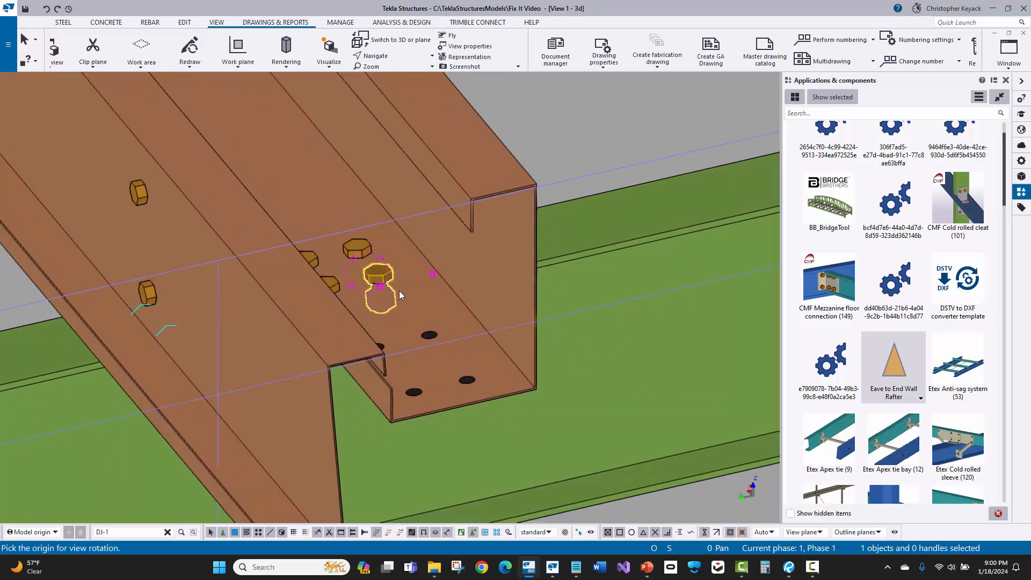
pyautogui.keyDown('ctrl'); pyautogui.moveTo(399, 291); pyautogui.dragTo(323, 284, button='middle'); pyautogui.keyUp('ctrl')
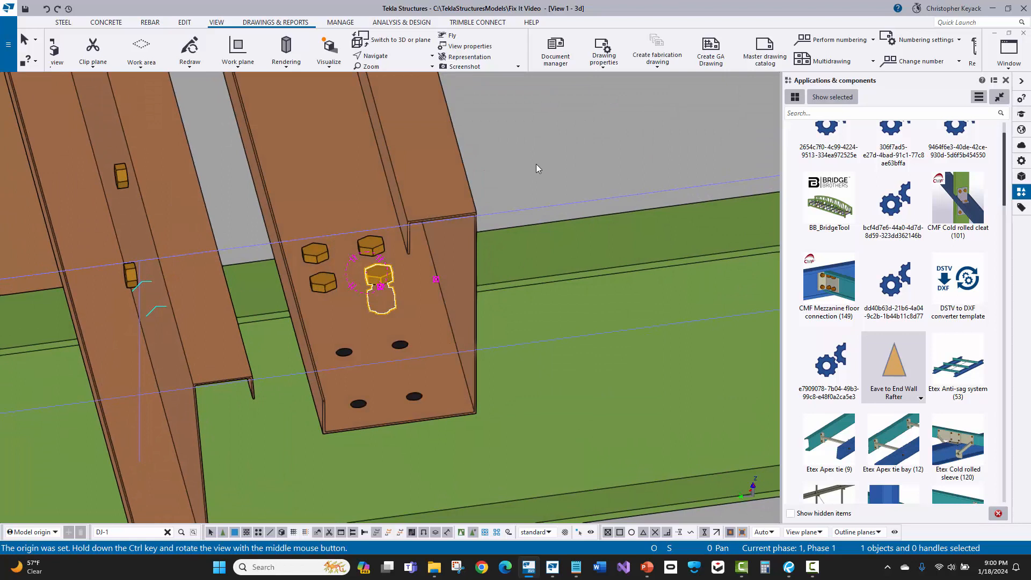
pyautogui.keyDown('ctrl'); pyautogui.click(325, 279); pyautogui.keyUp('ctrl')
pyautogui.keyDown('ctrl'); pyautogui.click(320, 256); pyautogui.keyUp('ctrl')
pyautogui.keyDown('ctrl'); pyautogui.click(380, 248); pyautogui.keyUp('ctrl')
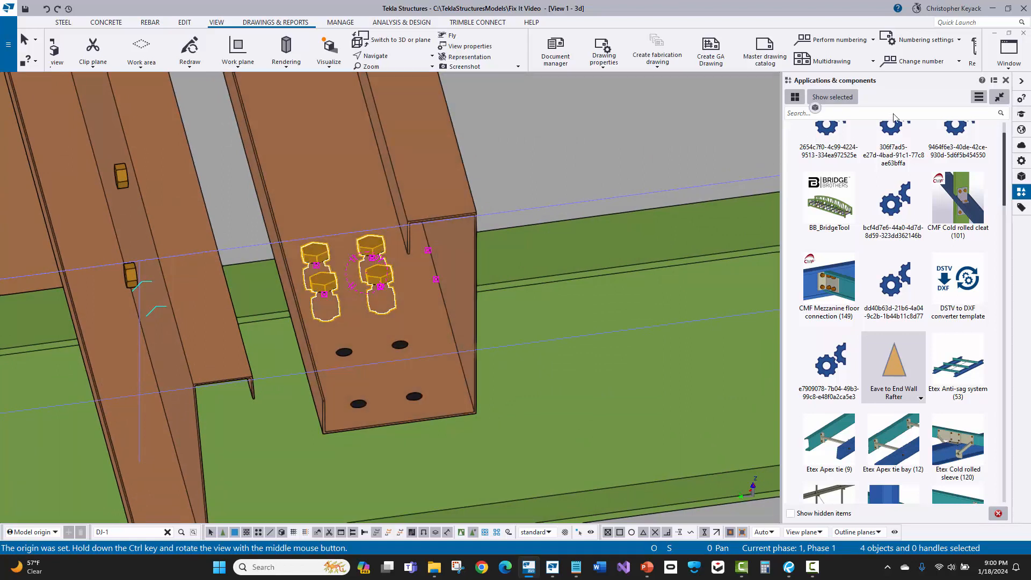
# Start defining a custom component of type Connection and name it "Eave to End Wall Opp".
pyautogui.click(978, 96)
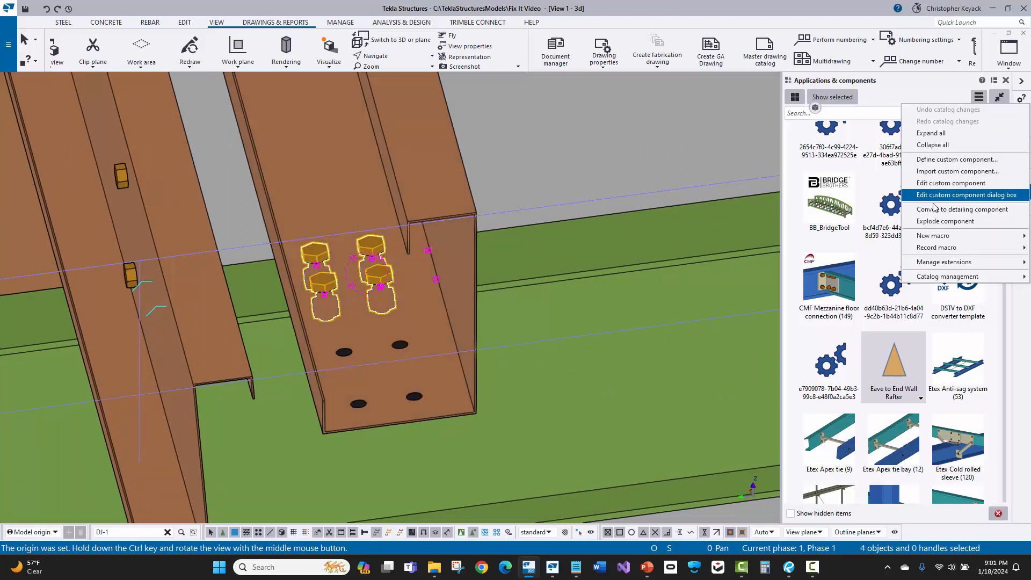
pyautogui.click(937, 160)
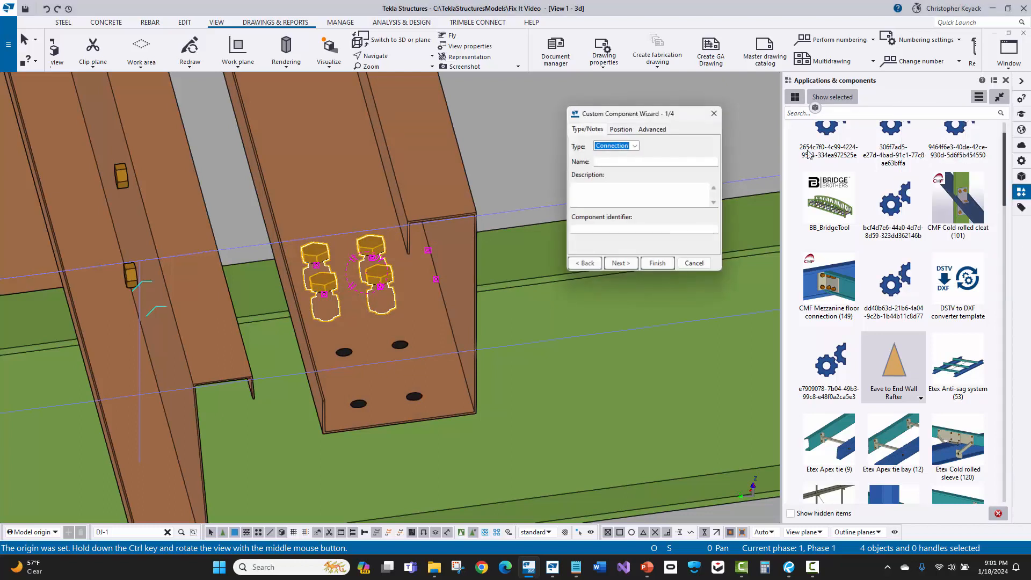
pyautogui.click(600, 163)
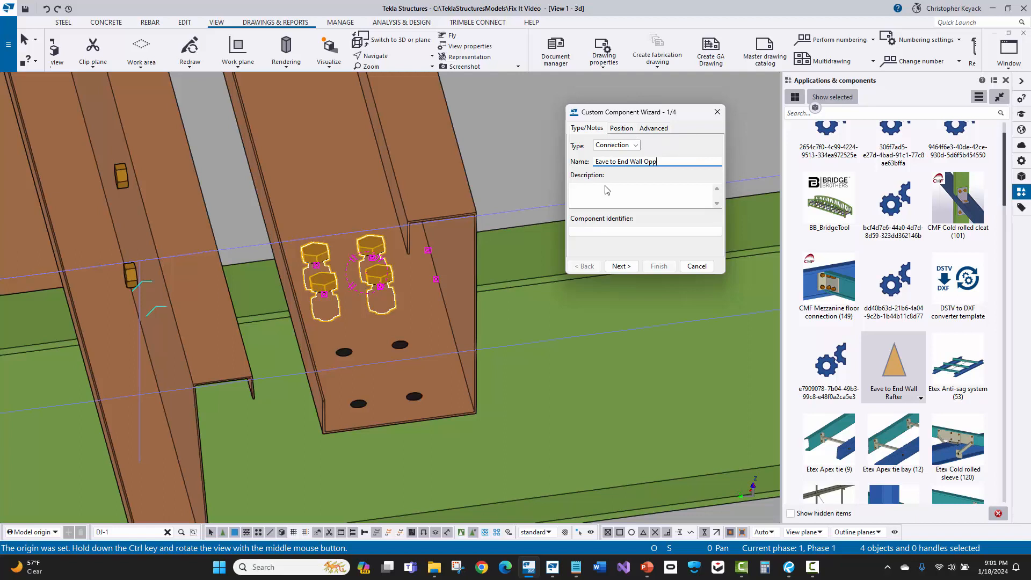
pyautogui.click(626, 267)
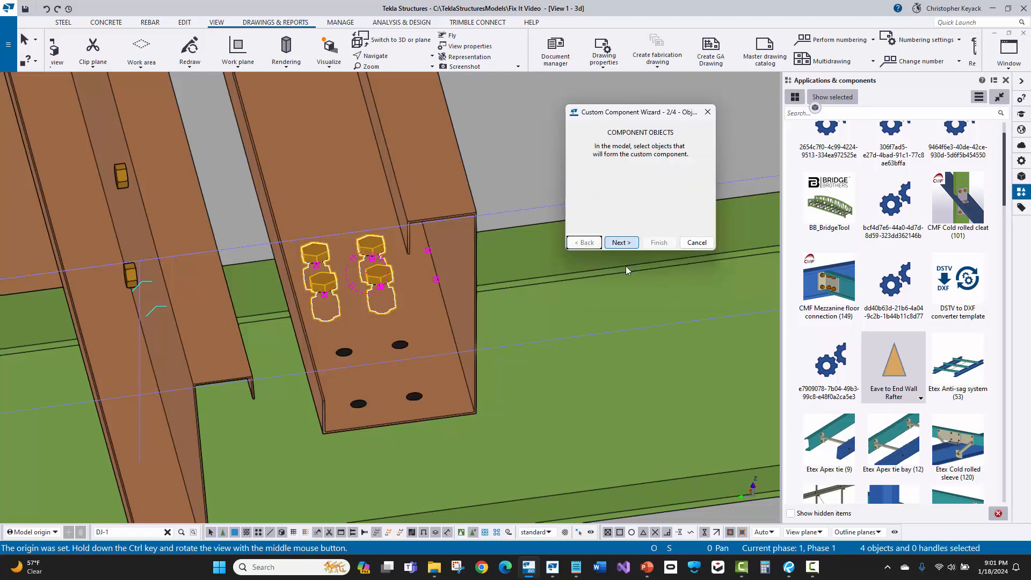
# Finish the custom connection using the four selected bolts, with the green beam as main part and the brown channel as secondary part.
pyautogui.click(620, 242)
pyautogui.click(500, 279)
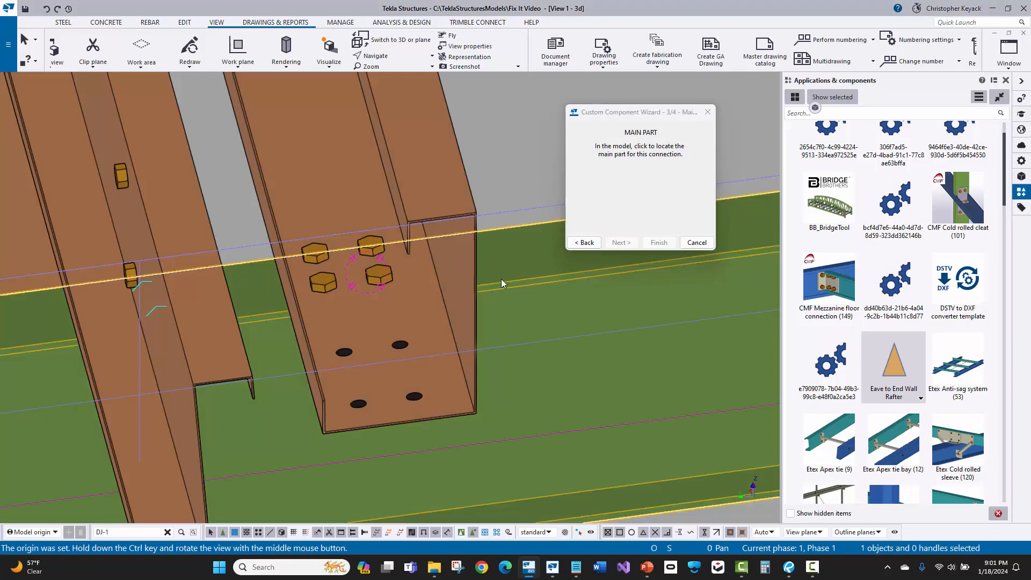
pyautogui.click(621, 242)
pyautogui.click(460, 183)
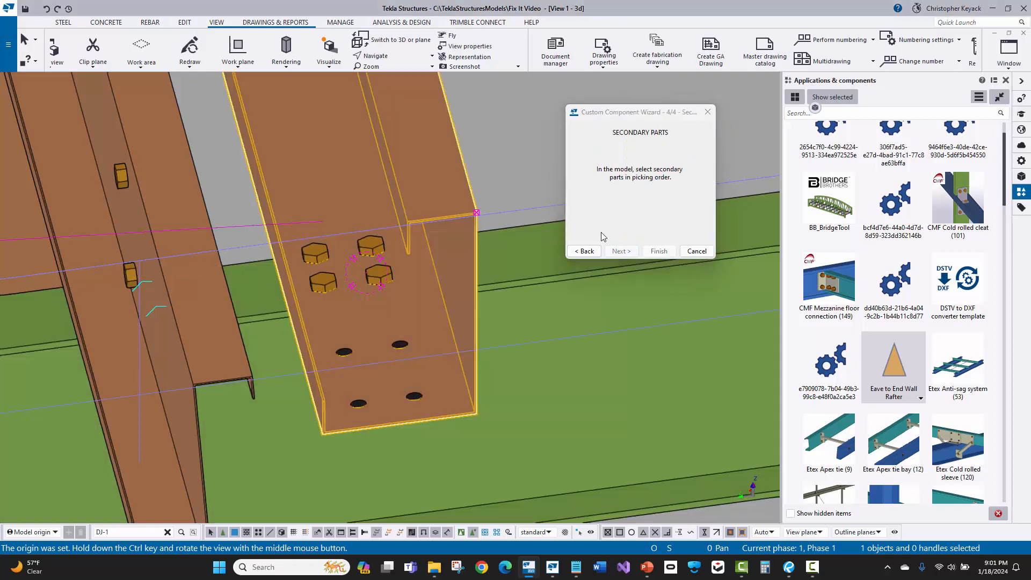
pyautogui.click(657, 251)
pyautogui.click(537, 164)
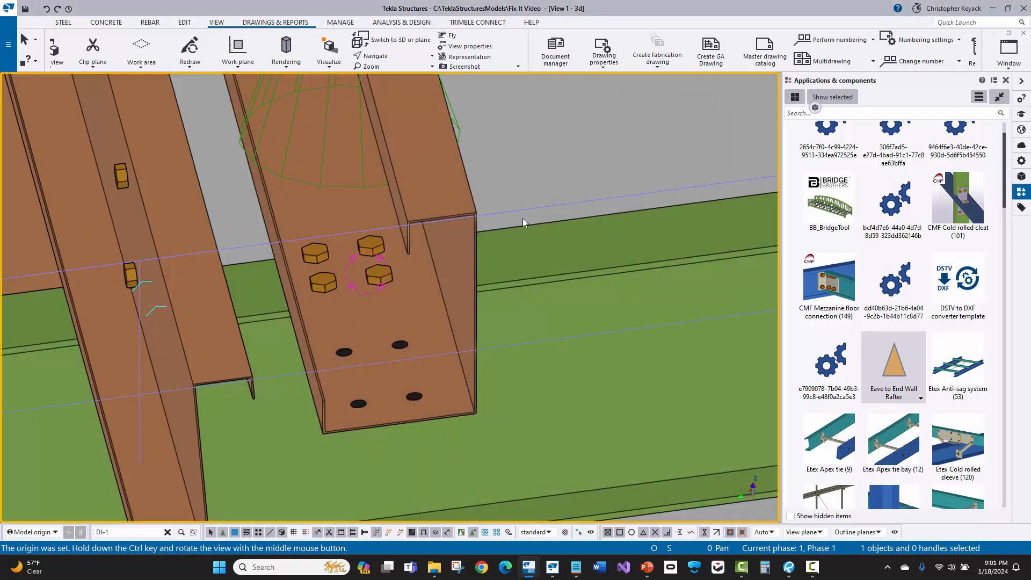
# Delete the upper group of four old bolt holes where the next unbolted channel crosses the green end wall beam.
pyautogui.scroll(-6, 451, 238)
pyautogui.scroll(-4, 430, 253)
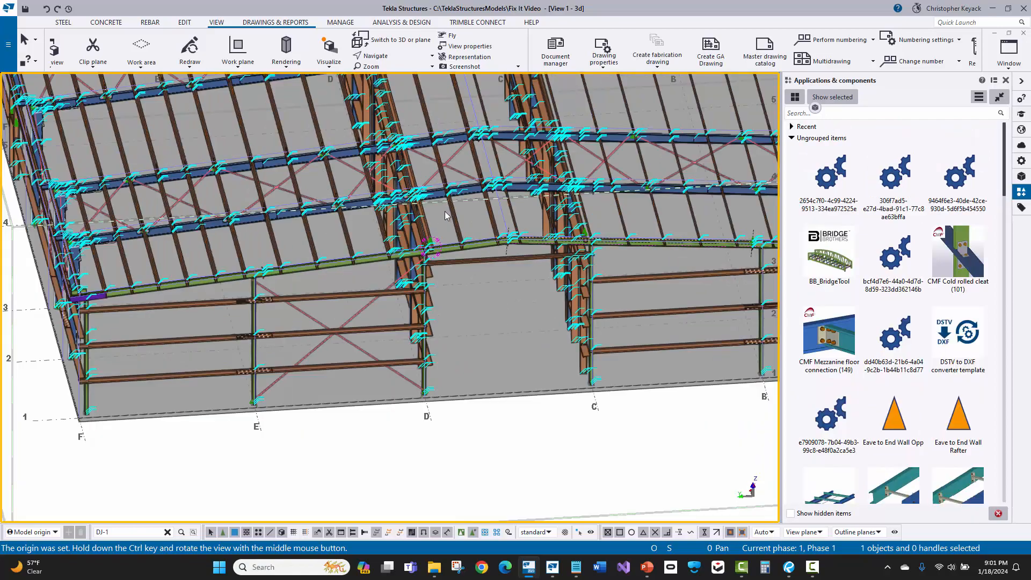
pyautogui.scroll(10, 445, 215)
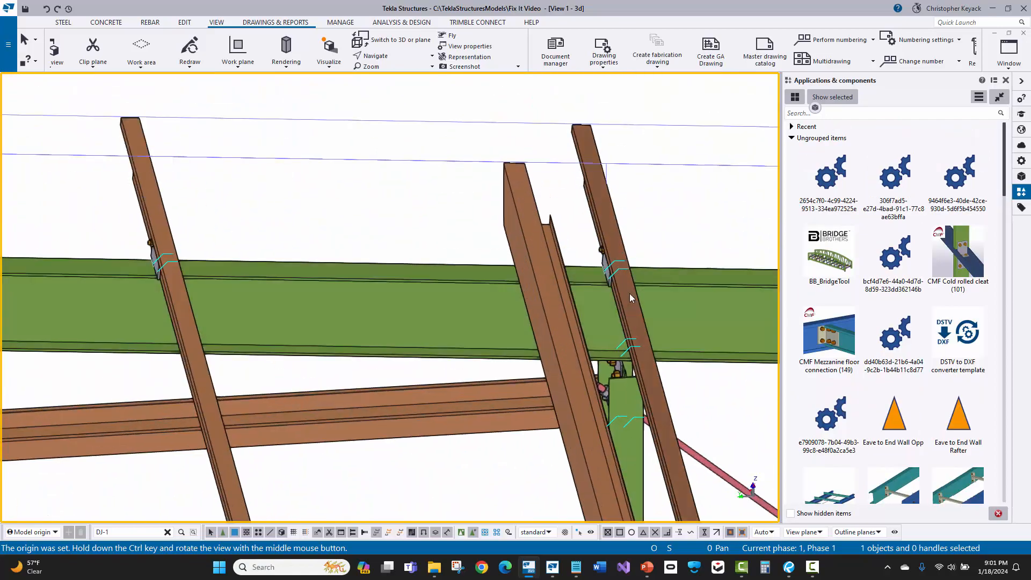
pyautogui.scroll(1, 630, 293)
pyautogui.moveTo(630, 293)
pyautogui.mouseDown(button='middle')
pyautogui.moveTo(308, 238)
pyautogui.moveTo(278, 246)
pyautogui.moveTo(350, 280)
pyautogui.mouseUp(button='middle')
pyautogui.press('v')
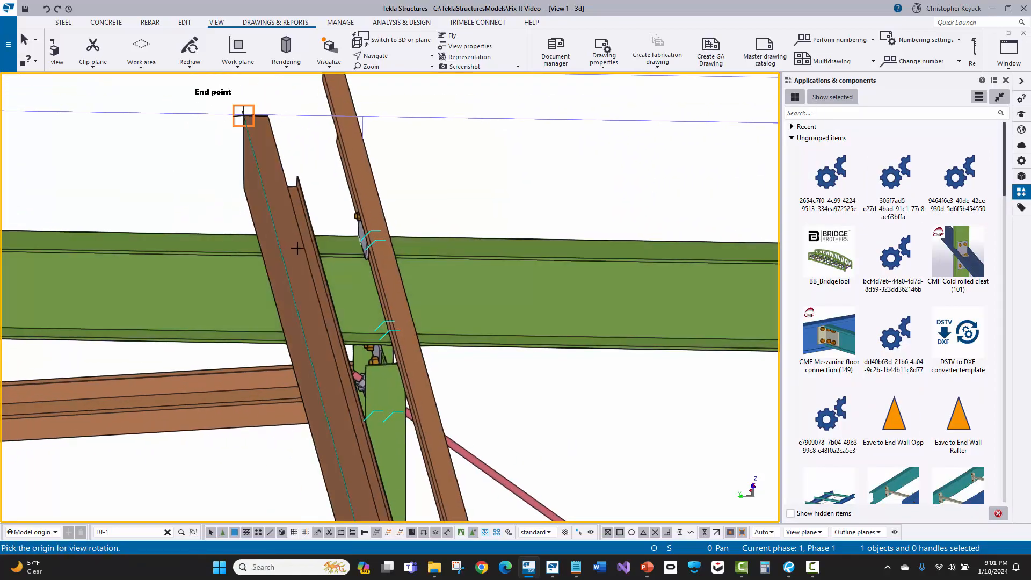
pyautogui.click(286, 219)
pyautogui.keyDown('ctrl'); pyautogui.moveTo(286, 220); pyautogui.dragTo(377, 244, button='middle'); pyautogui.keyUp('ctrl')
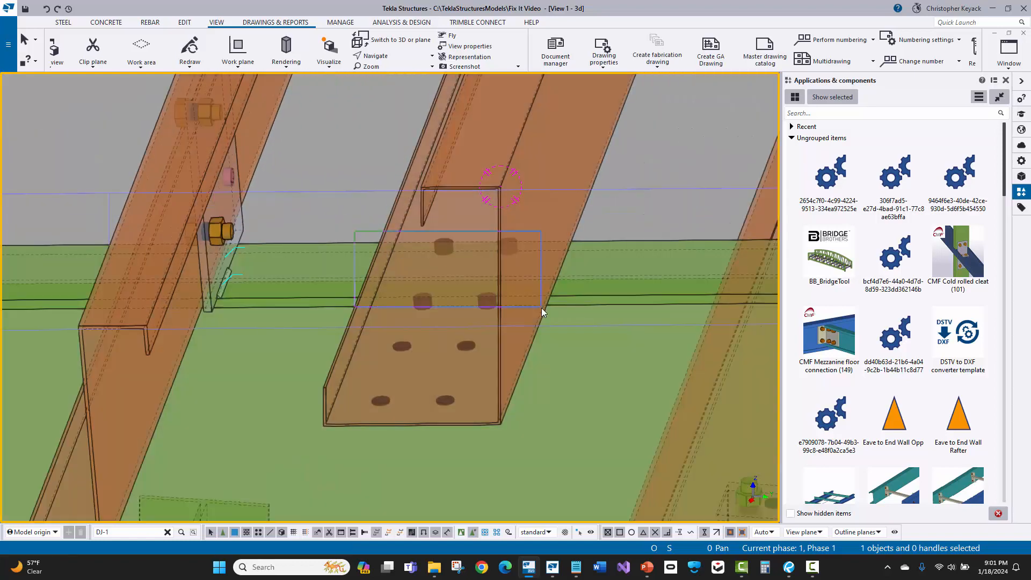
pyautogui.moveTo(541, 307); pyautogui.dragTo(546, 310)
pyautogui.press('Delete')
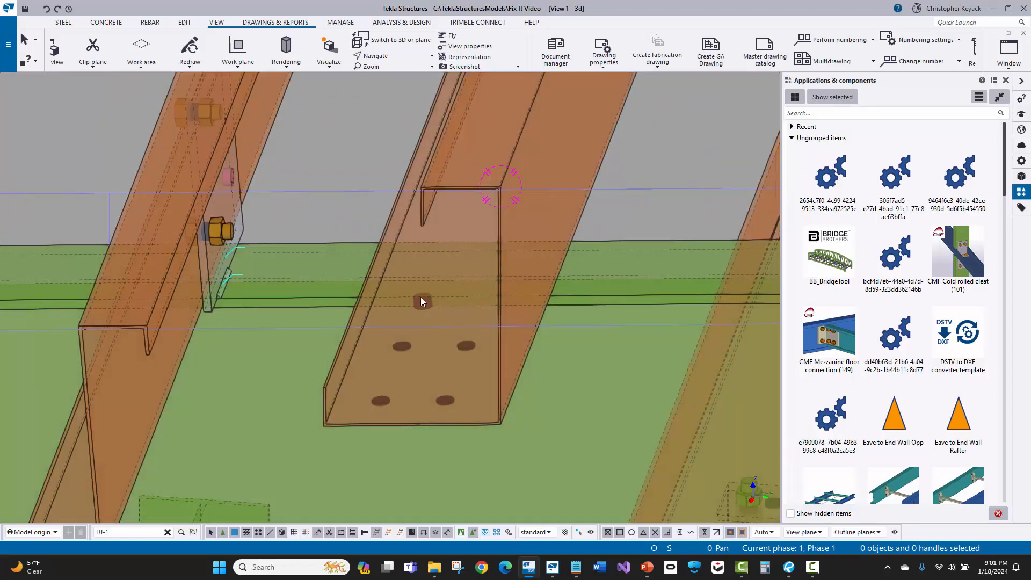
# Apply the "Eave to End Wall Opp" connection with the green beam as main part and the cleared channel as secondary part.
pyautogui.scroll(-1, 896, 420)
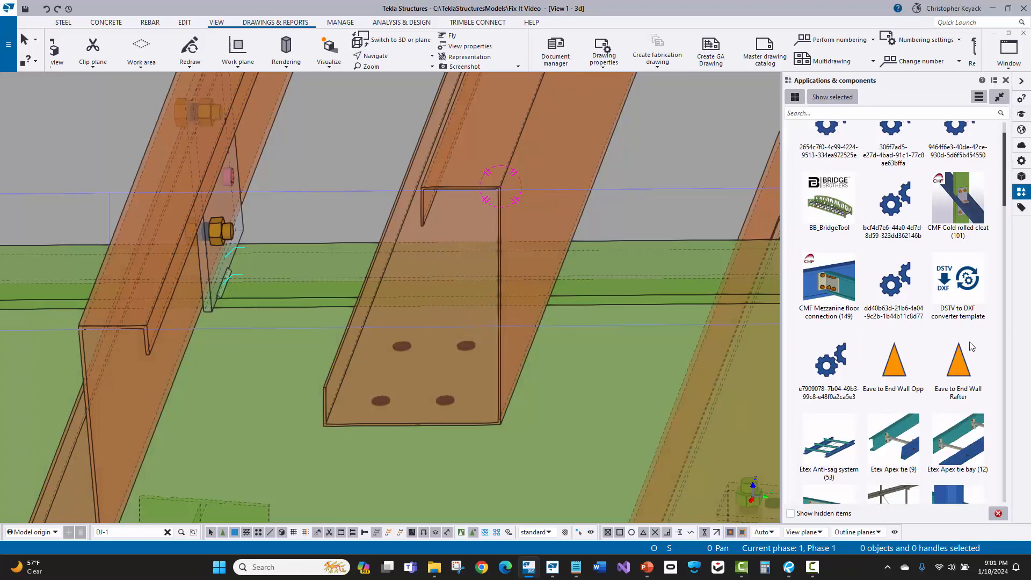
pyautogui.click(889, 368)
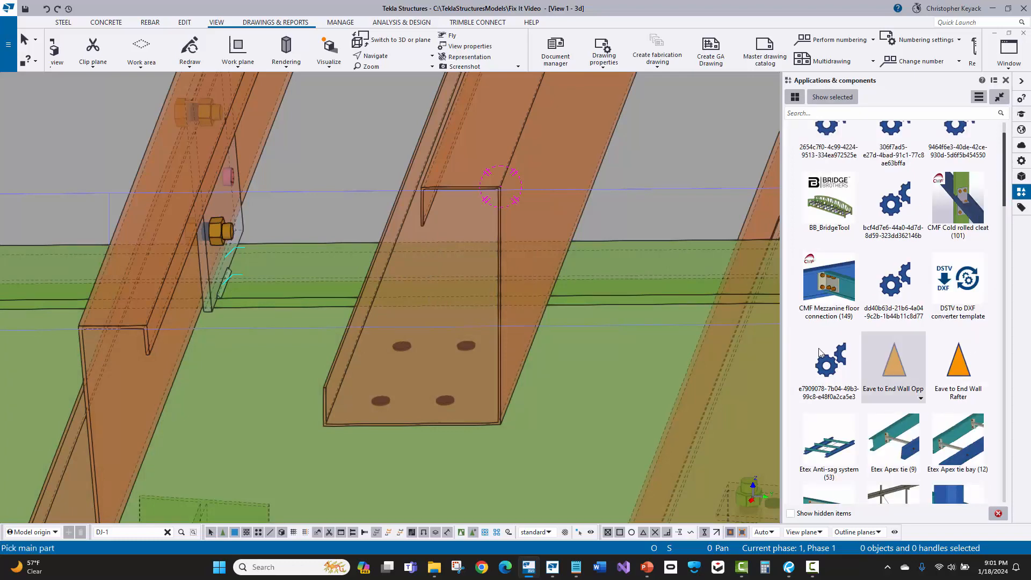
pyautogui.click(598, 287)
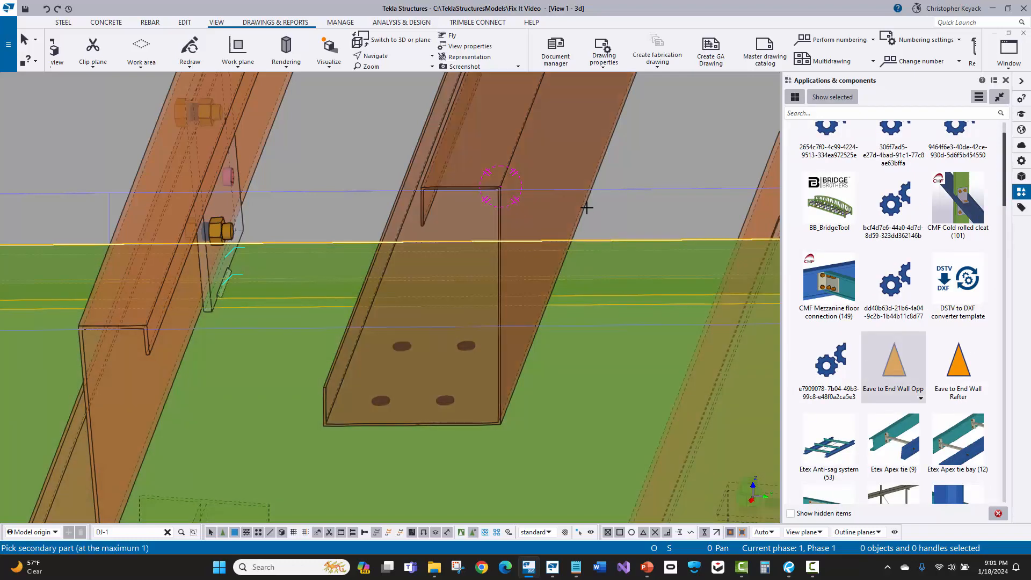
pyautogui.click(584, 207)
pyautogui.scroll(2, 475, 290)
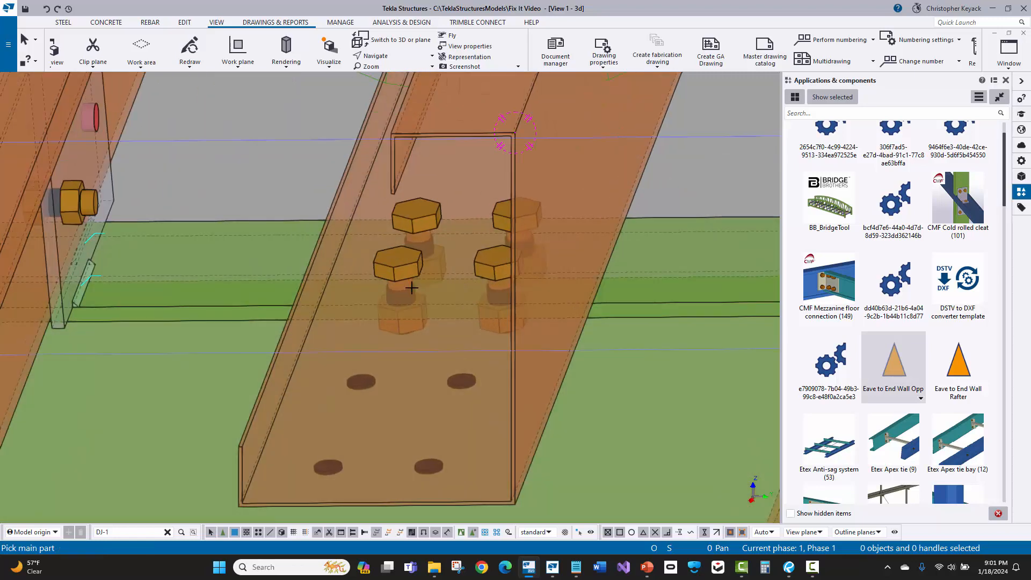
pyautogui.click(404, 270)
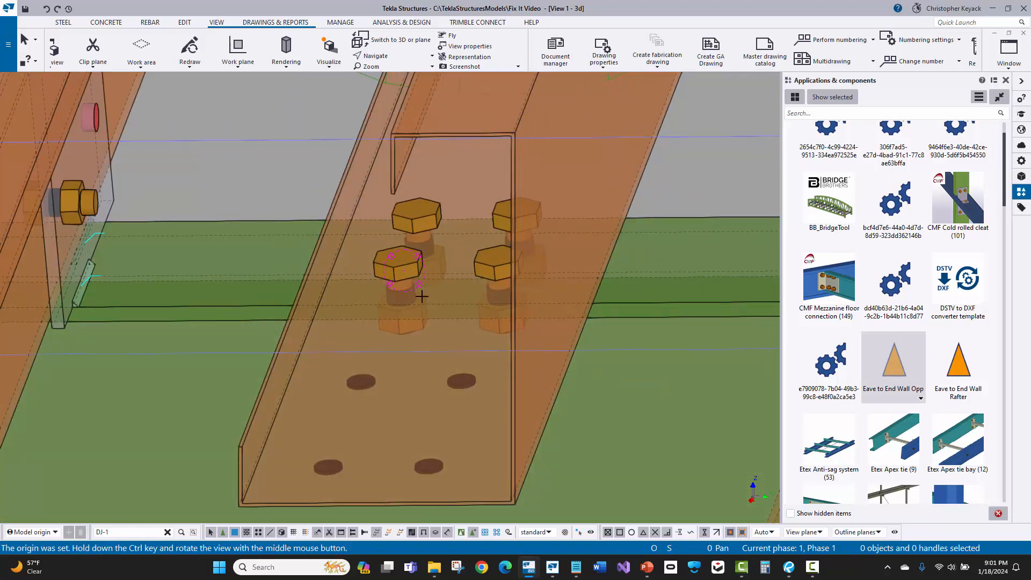
pyautogui.keyDown('ctrl'); pyautogui.moveTo(422, 297); pyautogui.dragTo(59, 258, button='middle'); pyautogui.keyUp('ctrl')
# Delete the upper group of four old bolt holes in the remaining unbolted channel, on the other side of the ridge splice.
pyautogui.moveTo(684, 299); pyautogui.dragTo(269, 288, button='middle')
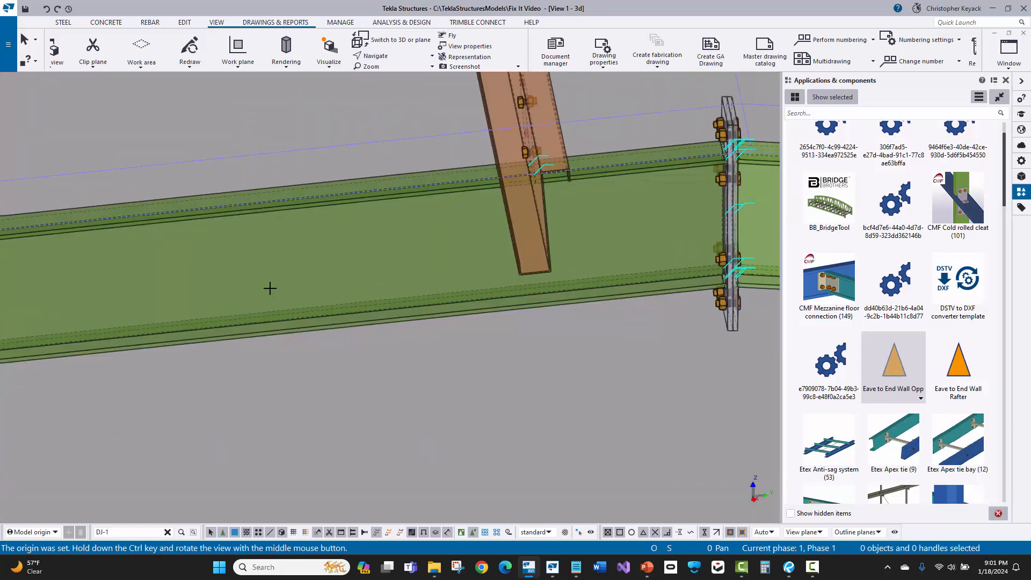
pyautogui.scroll(-2, 488, 266)
pyautogui.moveTo(715, 288); pyautogui.dragTo(262, 304, button='middle')
pyautogui.moveTo(612, 311); pyautogui.dragTo(274, 275, button='middle')
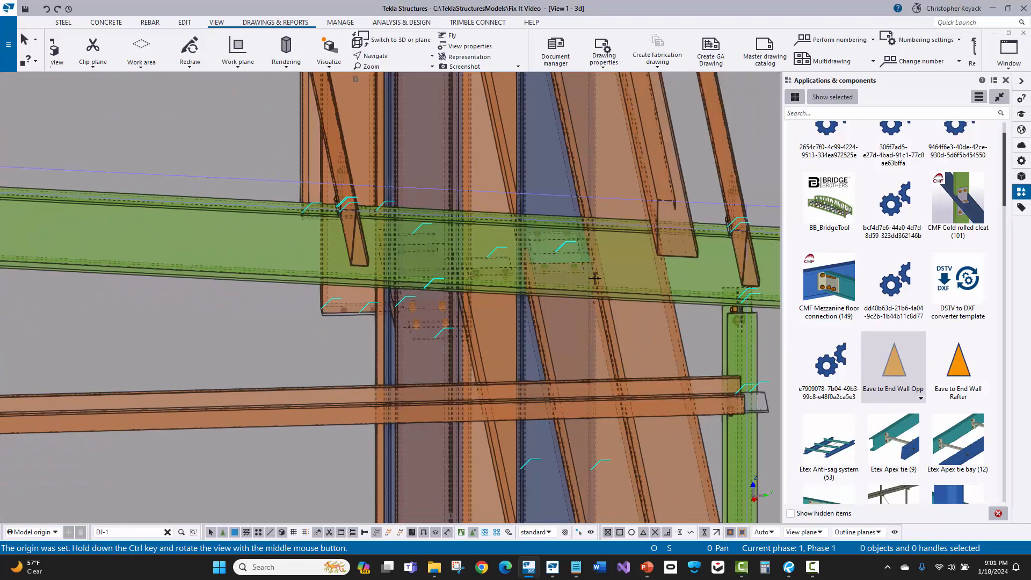
pyautogui.keyDown('ctrl'); pyautogui.moveTo(595, 278); pyautogui.dragTo(548, 322, button='middle'); pyautogui.keyUp('ctrl')
pyautogui.moveTo(664, 394); pyautogui.dragTo(499, 359, button='middle')
pyautogui.scroll(4, 505, 358)
pyautogui.rightClick(529, 174)
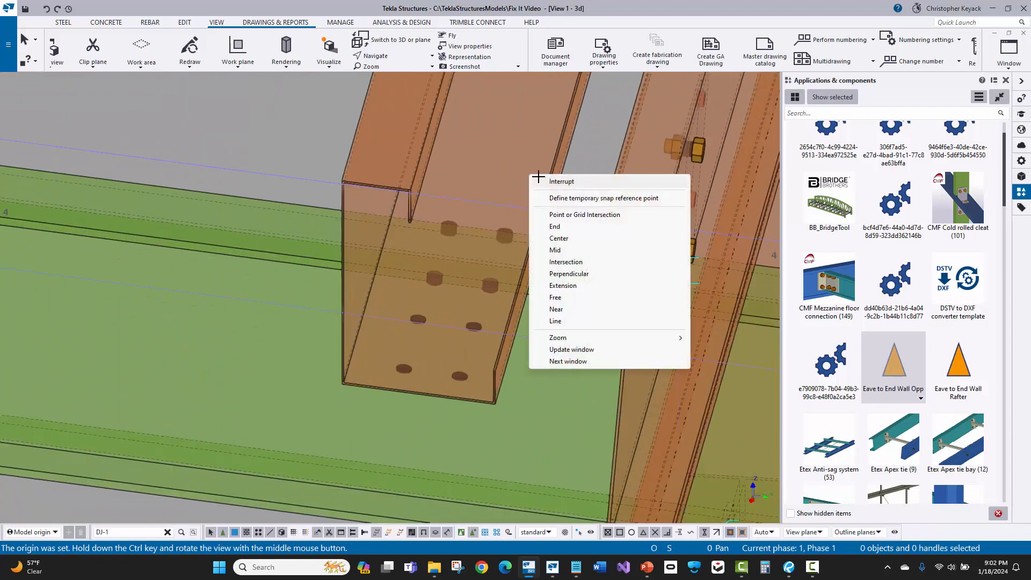
pyautogui.click(538, 178)
pyautogui.moveTo(522, 294); pyautogui.dragTo(523, 294)
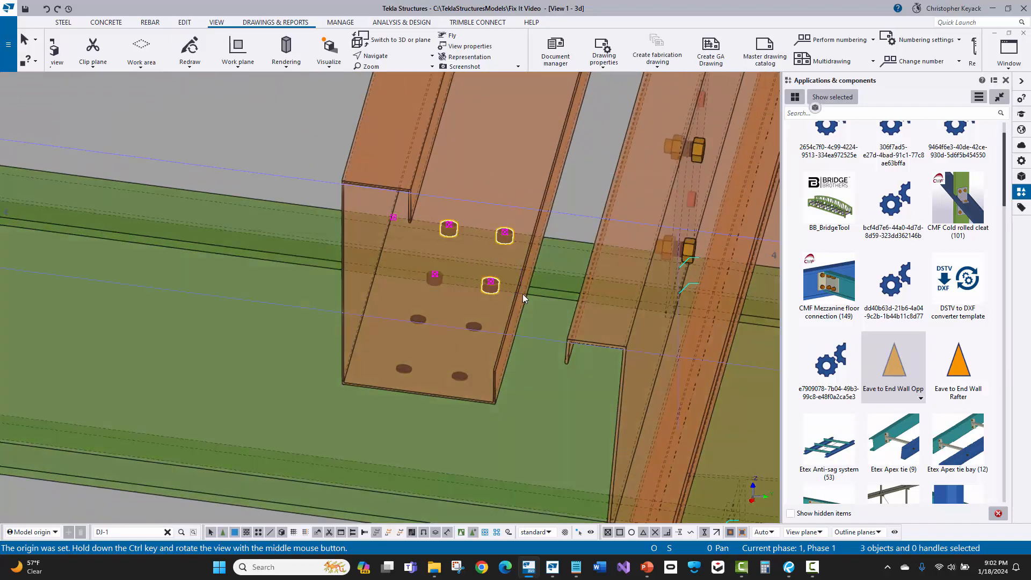
pyautogui.press('Delete')
pyautogui.click(434, 277)
pyautogui.press('Delete')
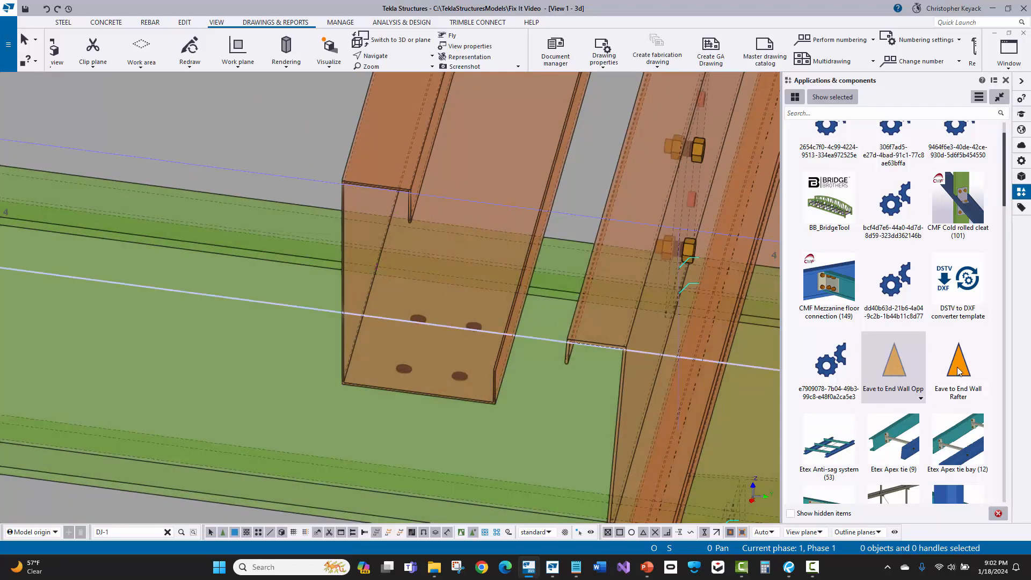
# Apply the "Eave to End Wall Rafter" connection between the green beam and this channel, and end the command.
pyautogui.click(961, 369)
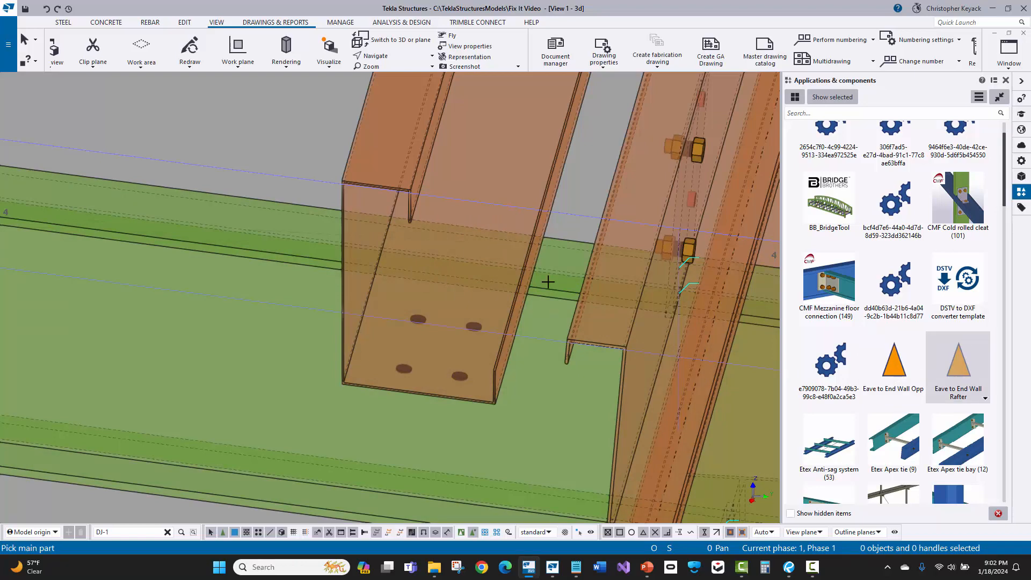
pyautogui.click(550, 292)
pyautogui.click(546, 195)
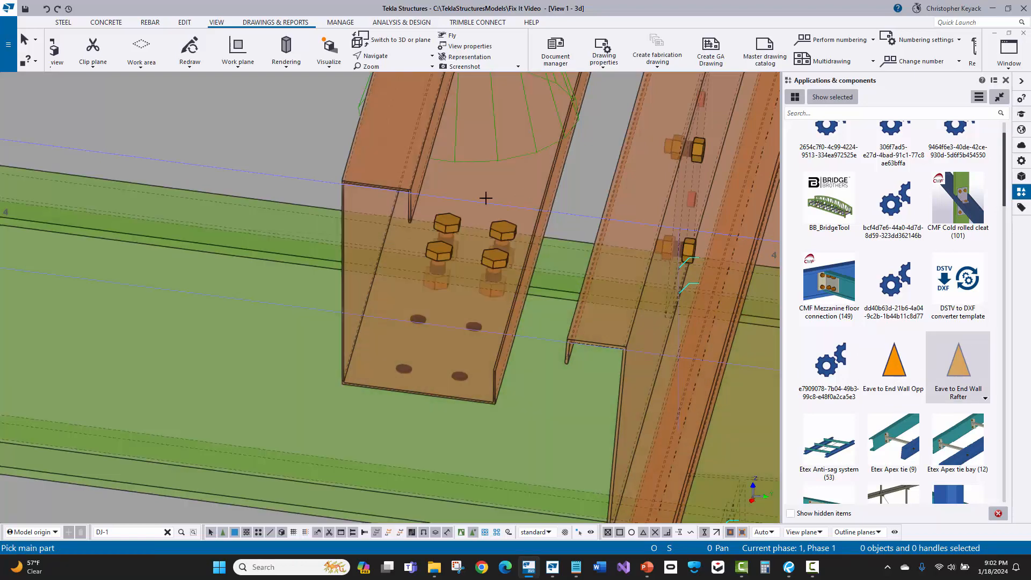
pyautogui.rightClick(223, 155)
pyautogui.click(242, 157)
# Perform numbering on the model after the connection changes.
pyautogui.scroll(-2, 202, 176)
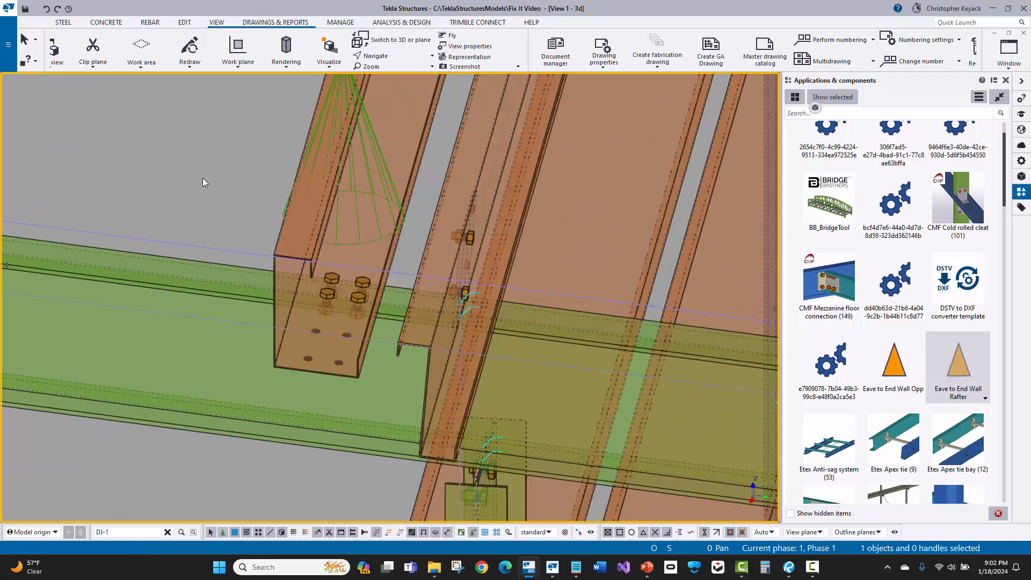
pyautogui.scroll(-3, 430, 228)
pyautogui.click(257, 23)
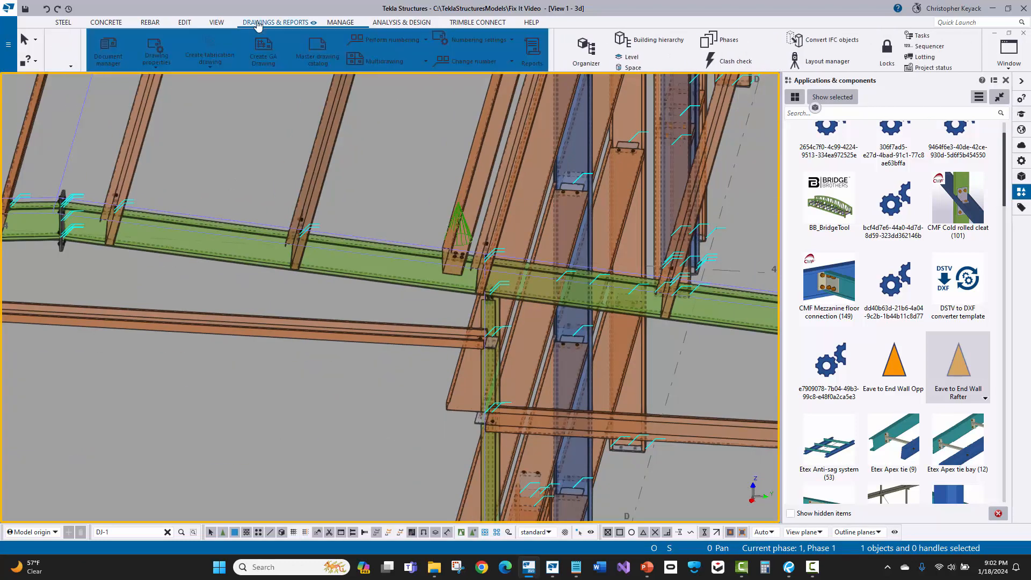
pyautogui.click(389, 39)
pyautogui.click(345, 118)
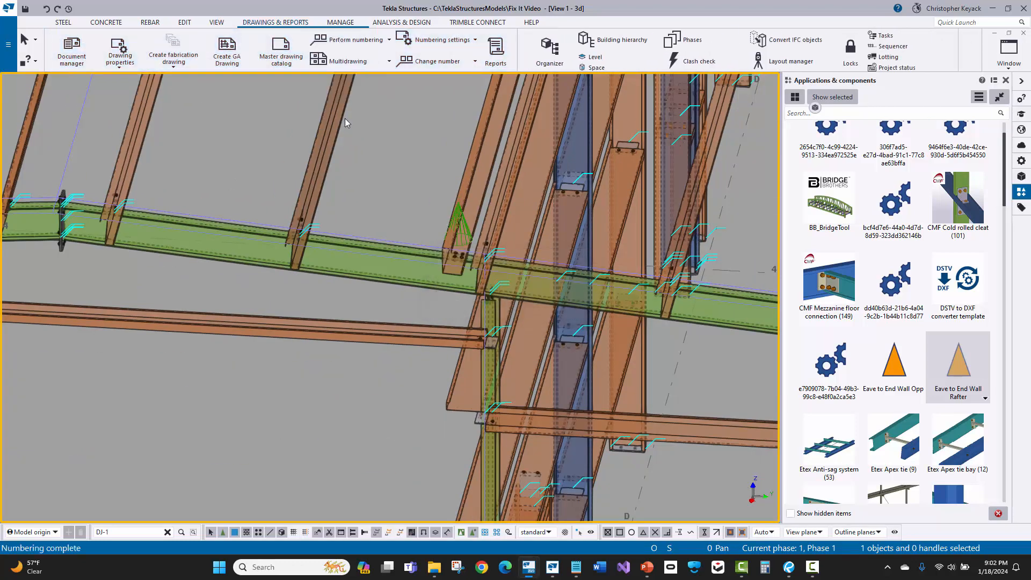
# Open the modified R.2 drawing from the document manager and examine its bolt hole size and dimensions.
pyautogui.click(72, 52)
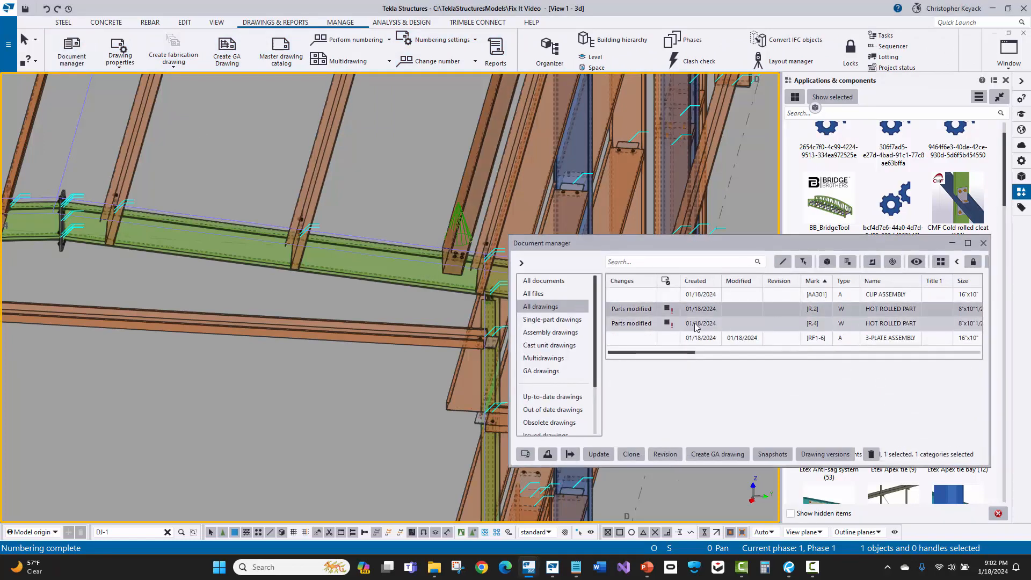
pyautogui.doubleClick(757, 313)
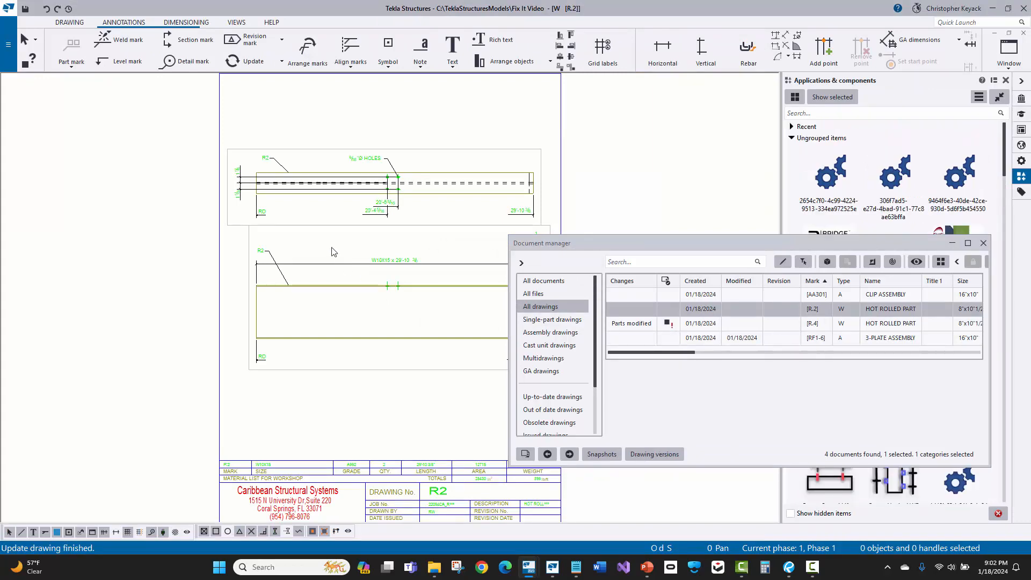
pyautogui.scroll(6, 380, 430)
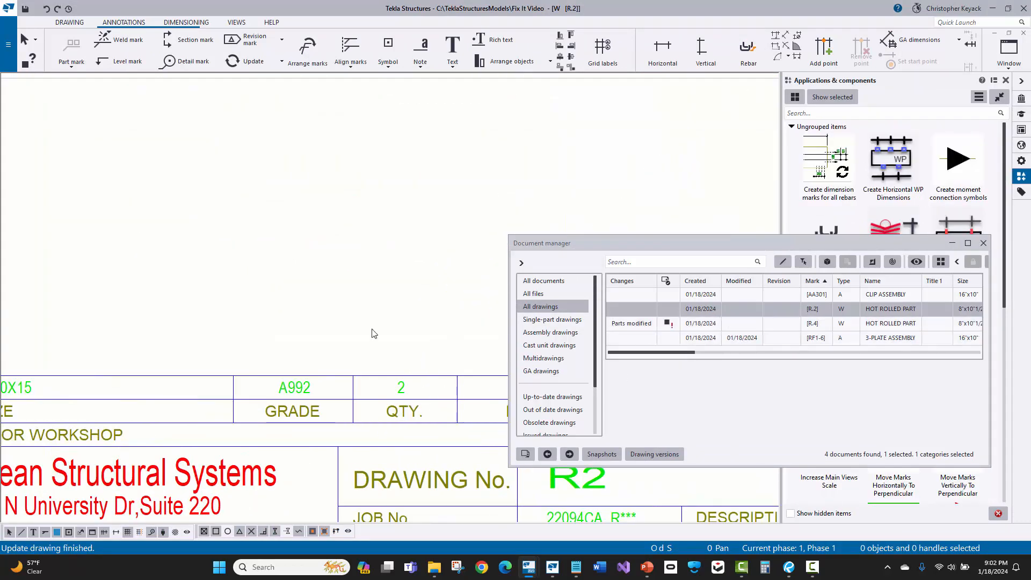
pyautogui.scroll(-4, 349, 140)
pyautogui.scroll(5, 322, 145)
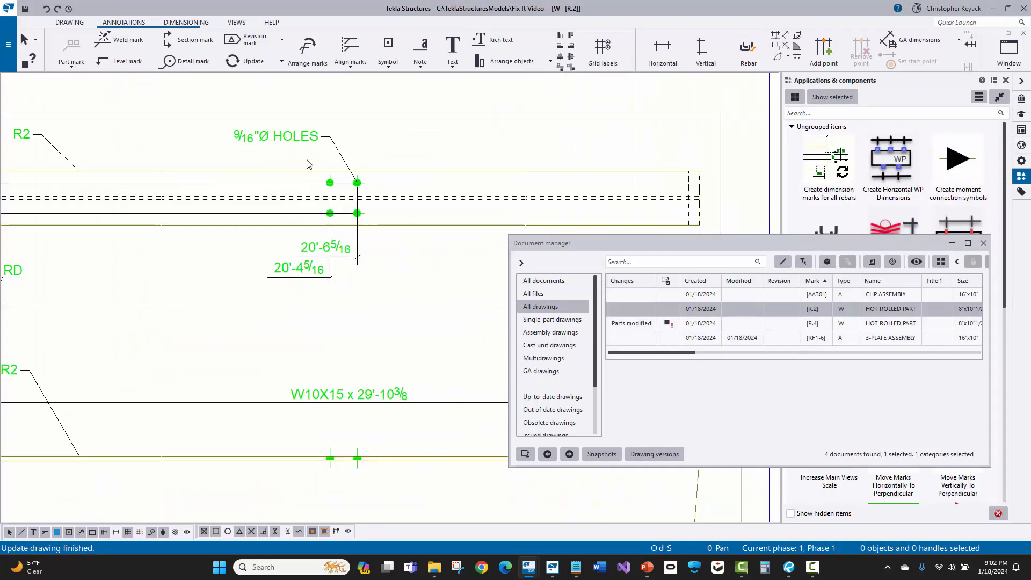
pyautogui.scroll(-2, 308, 164)
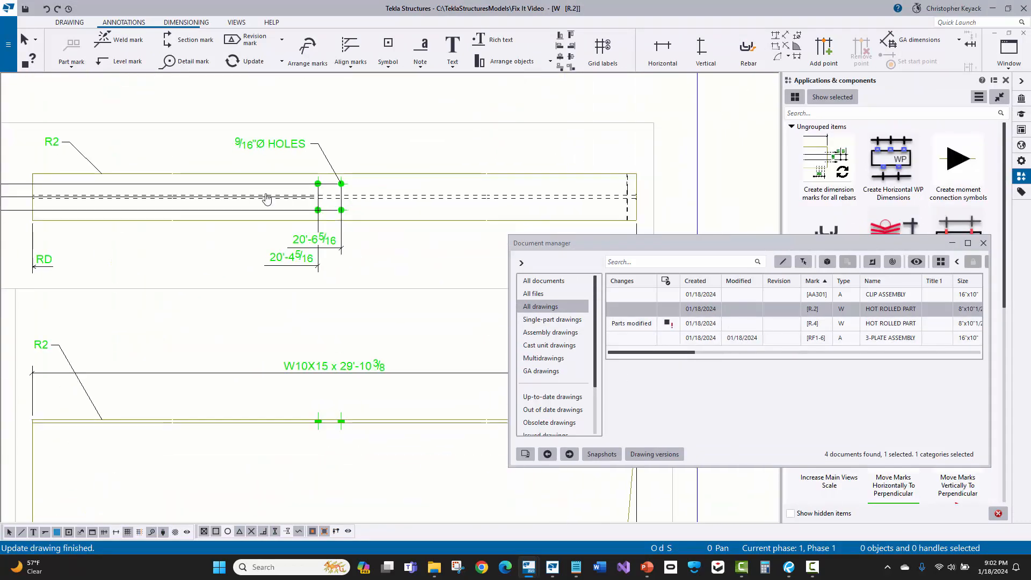
# Open the modified R.4 drawing and examine its hole spacing, hole locations and overall beam views.
pyautogui.doubleClick(678, 324)
pyautogui.scroll(4, 168, 189)
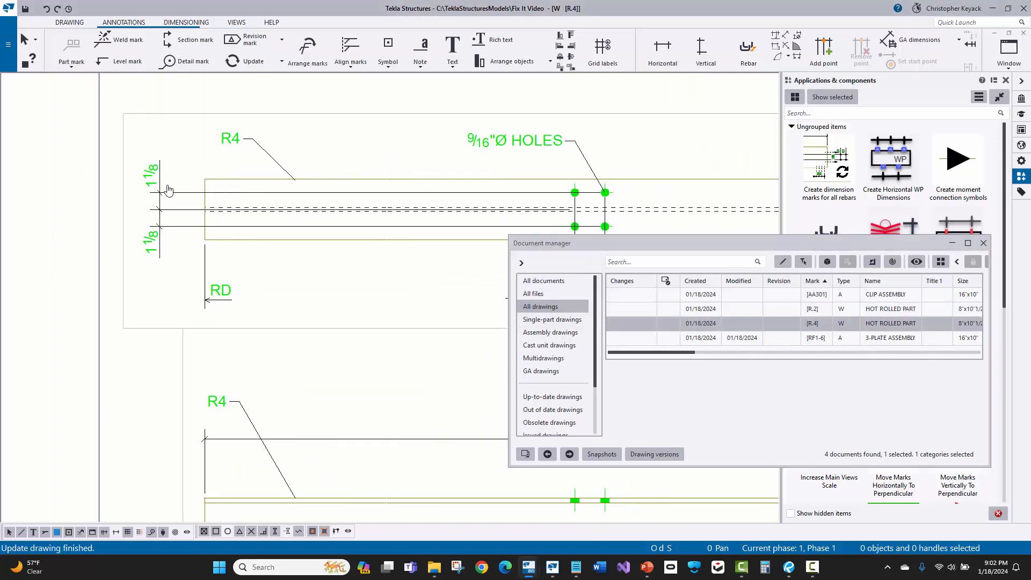
pyautogui.moveTo(267, 181); pyautogui.dragTo(156, 161, button='middle')
pyautogui.moveTo(450, 220); pyautogui.dragTo(359, 199, button='middle')
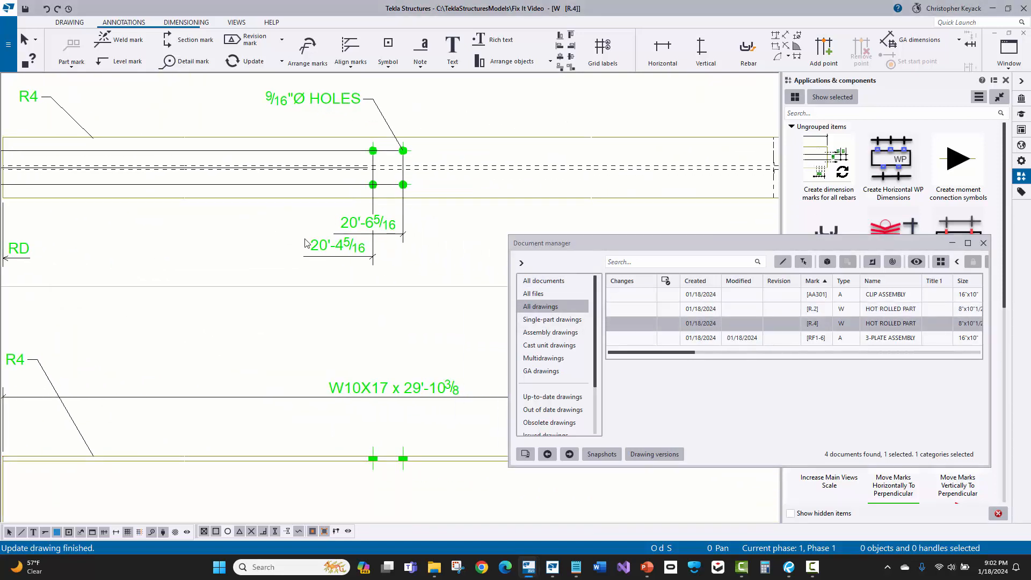
pyautogui.scroll(-3, 305, 242)
pyautogui.scroll(2, 300, 280)
pyautogui.scroll(-3, 370, 303)
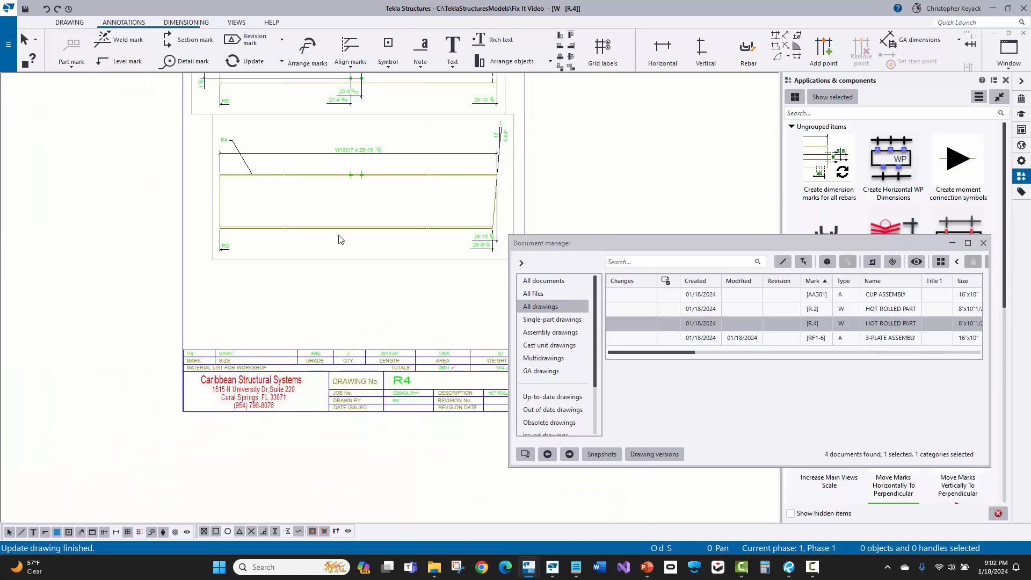